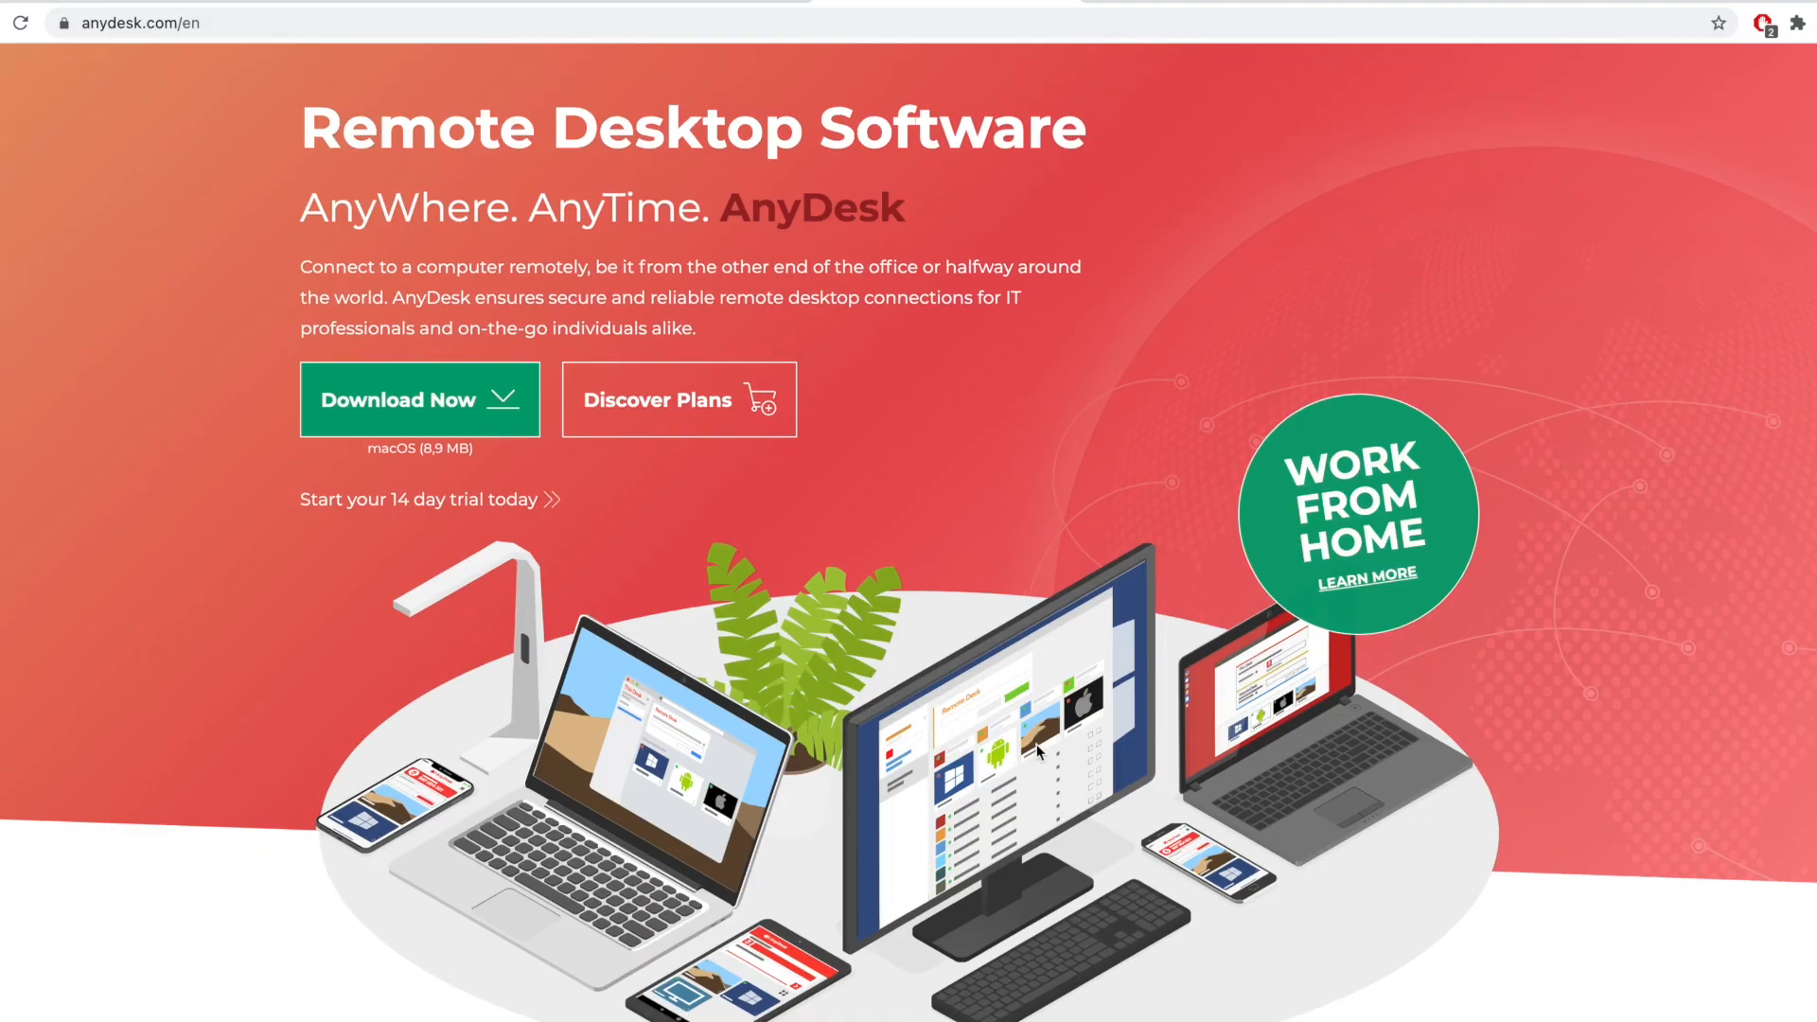
Step: Scroll down through the AnyDesk homepage
scroll(1087, 753, down, 2)
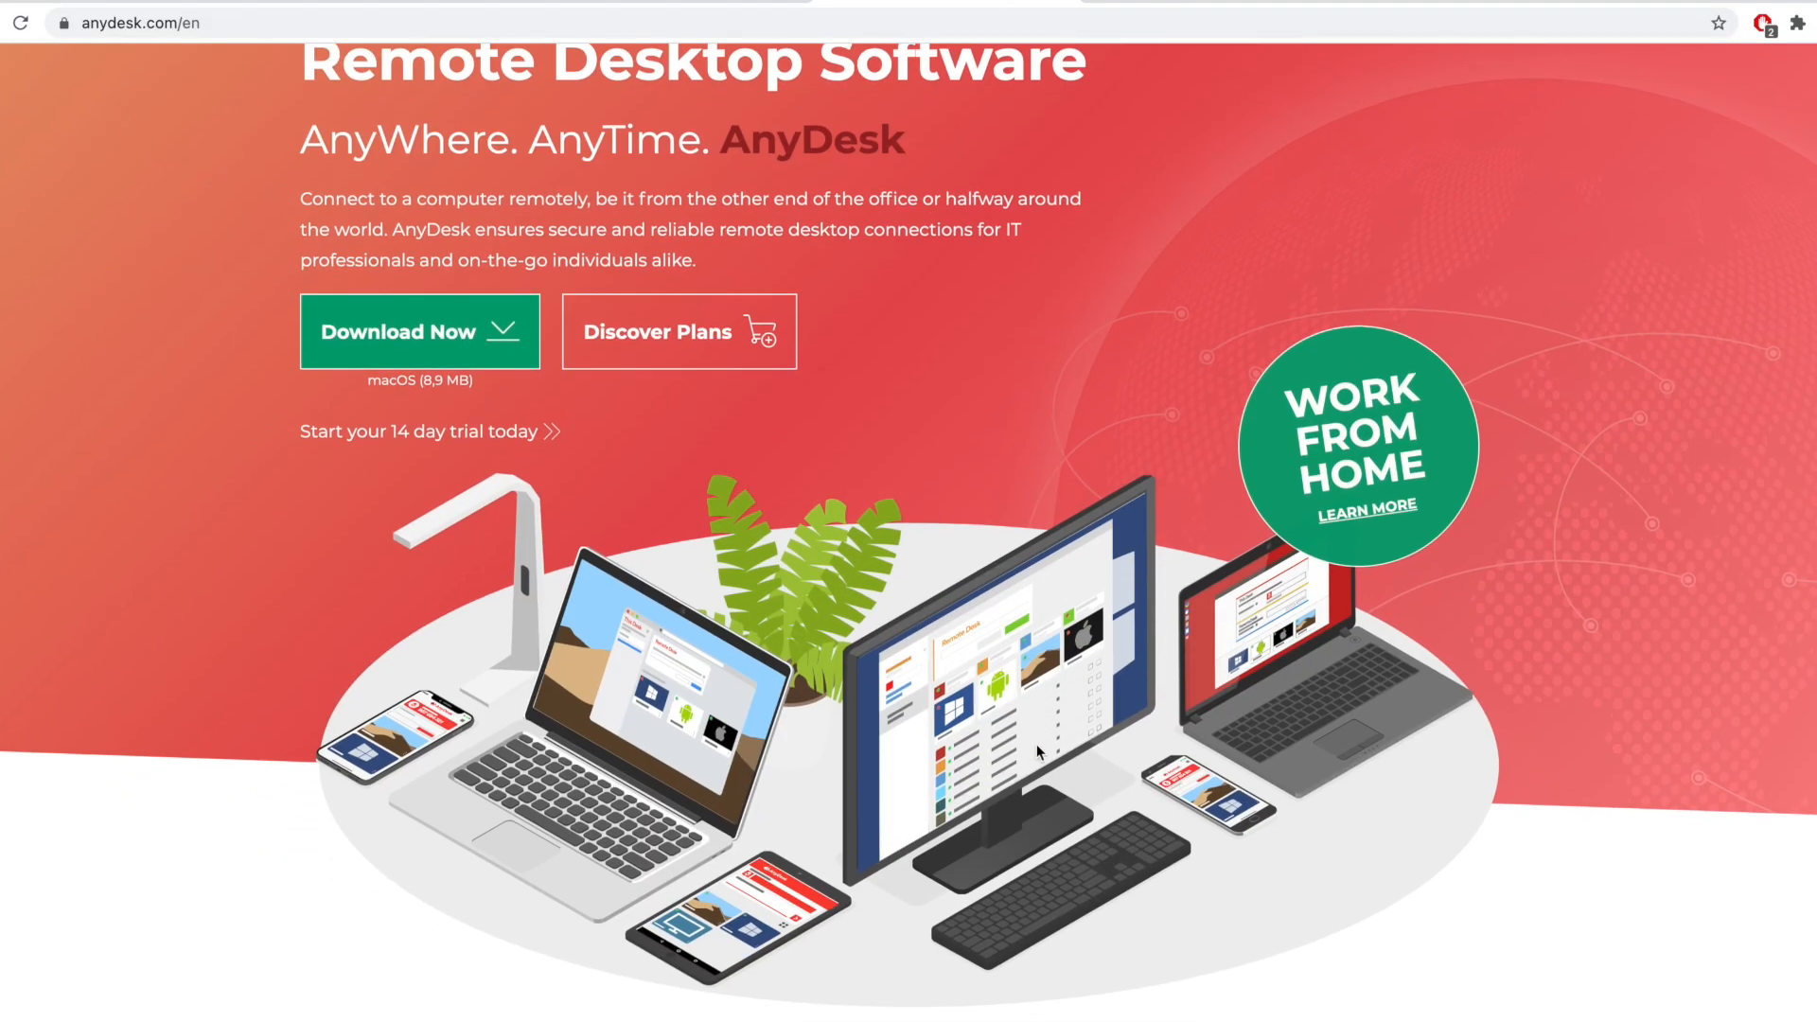
scroll(1513, 834, down, 4)
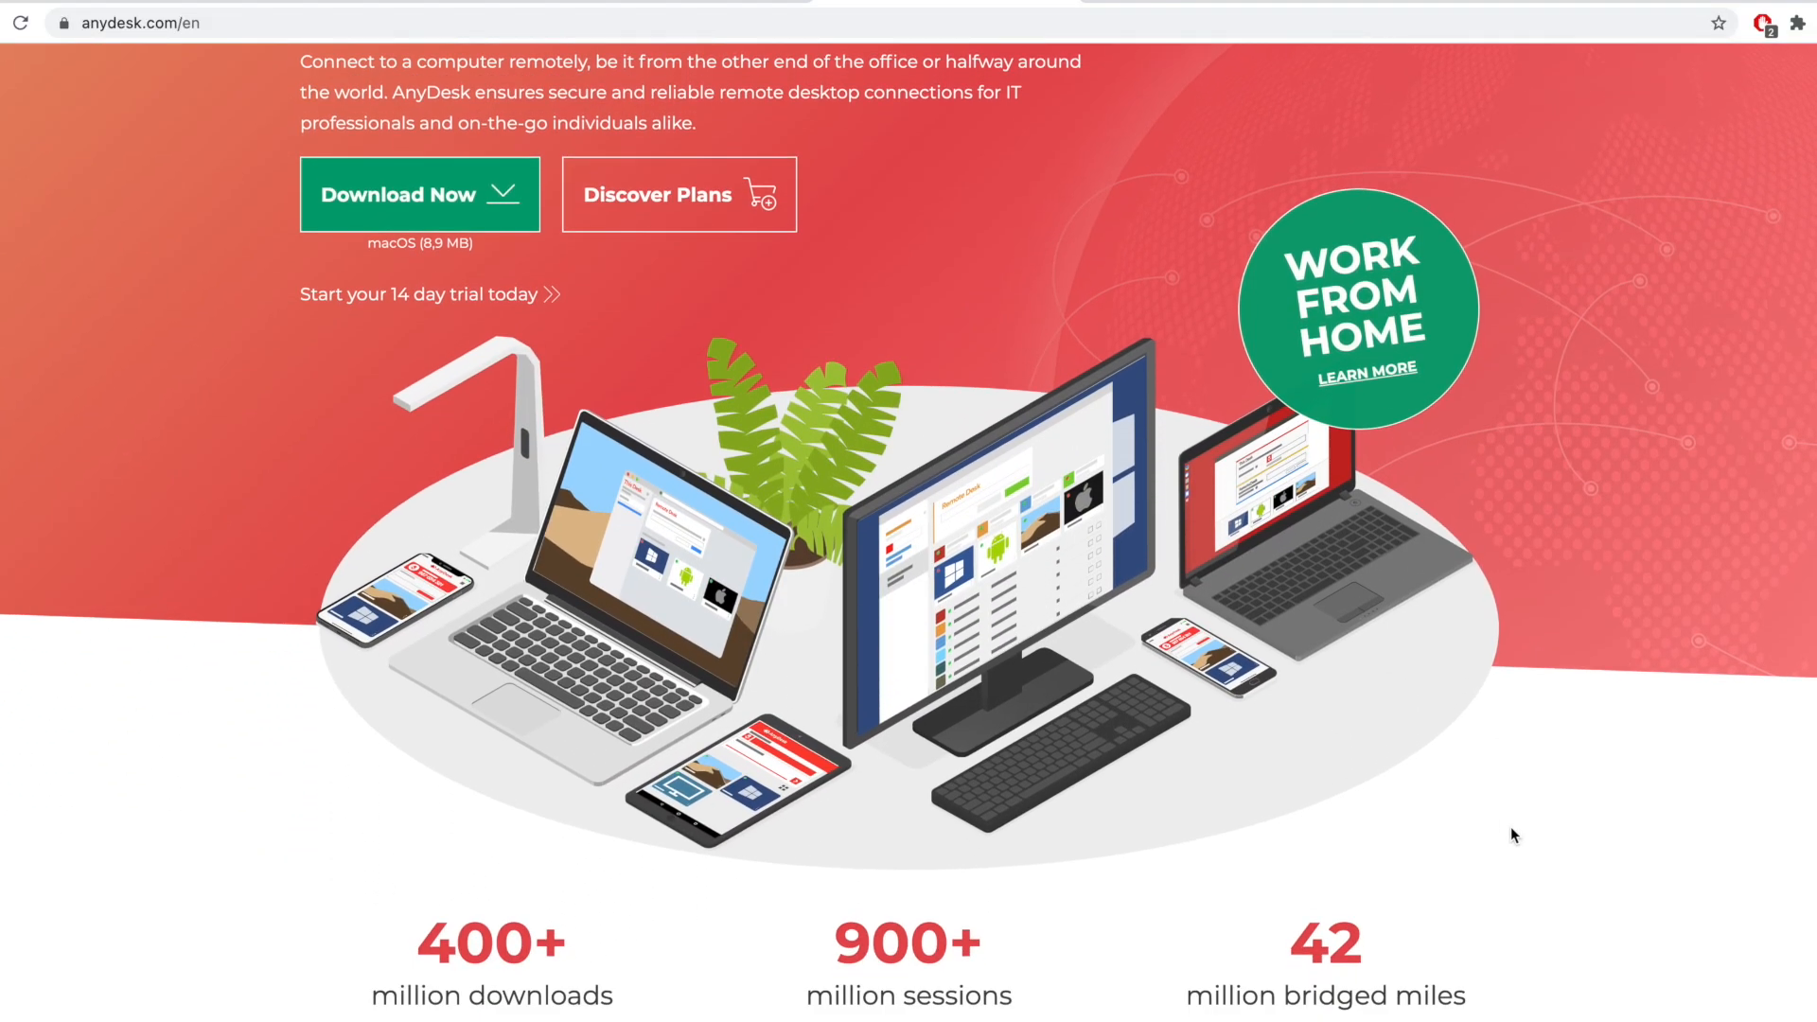
scroll(1512, 830, down, 10)
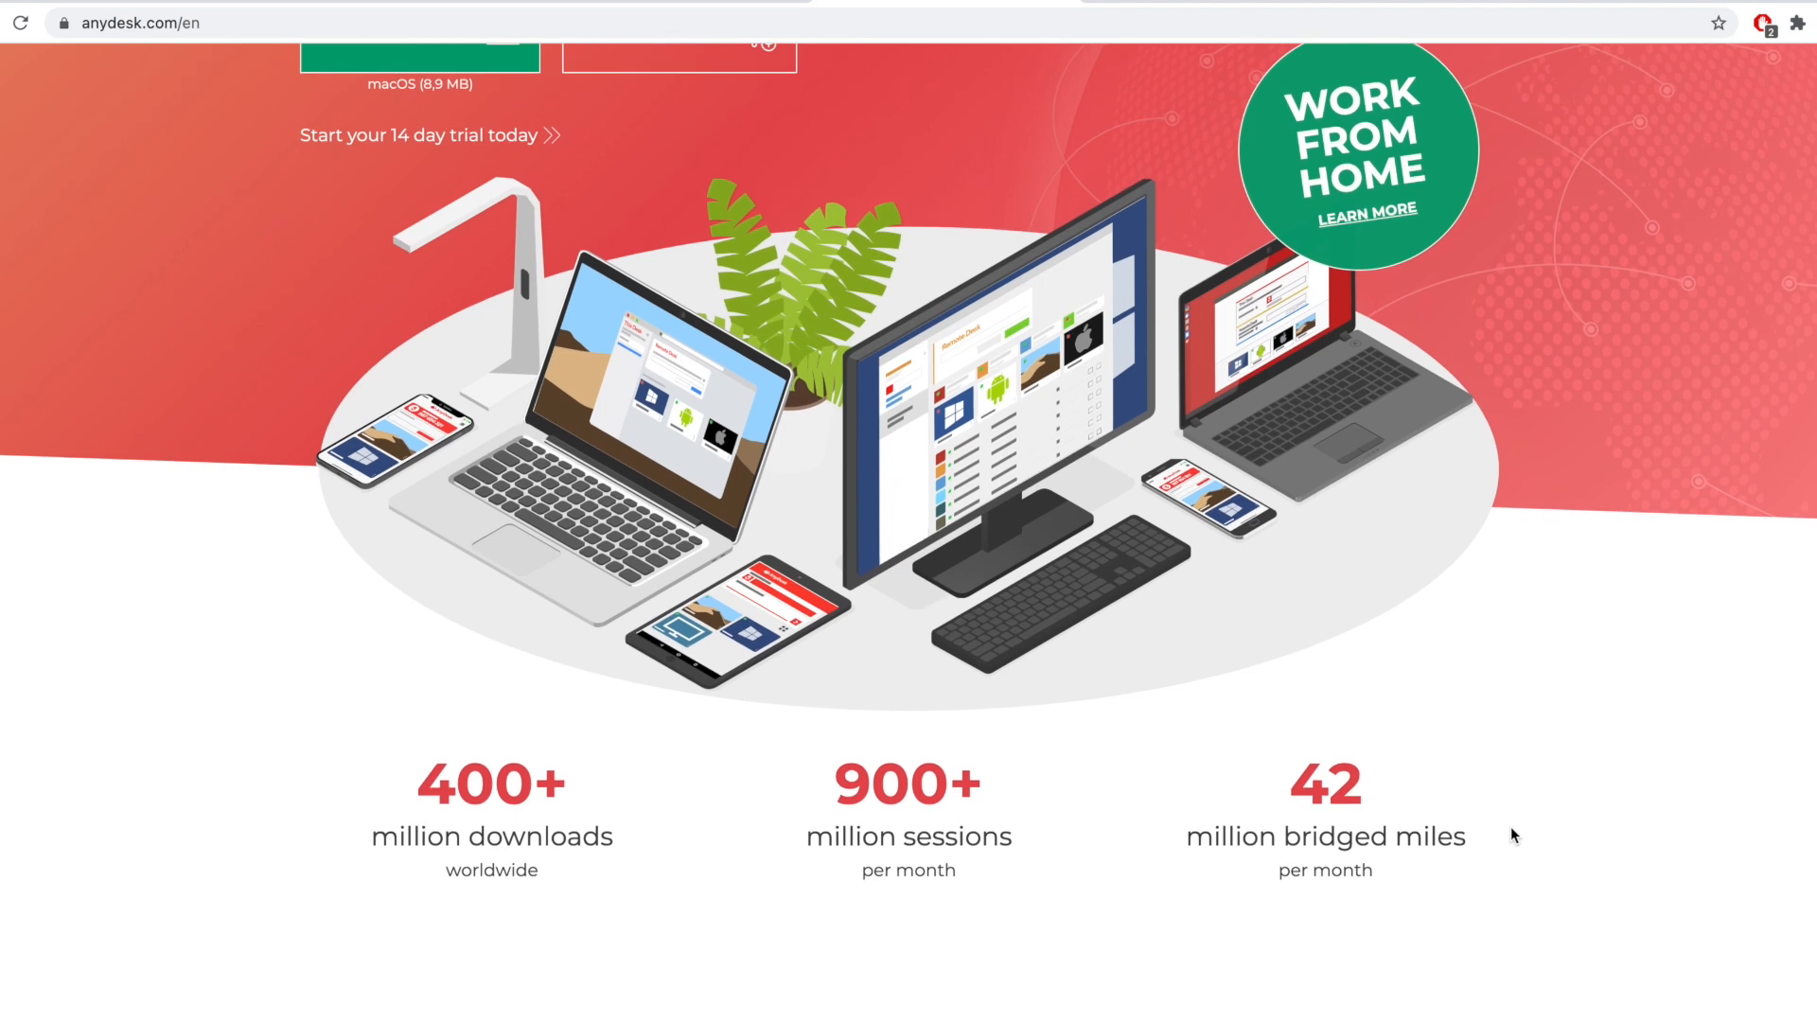
scroll(1511, 833, down, 10)
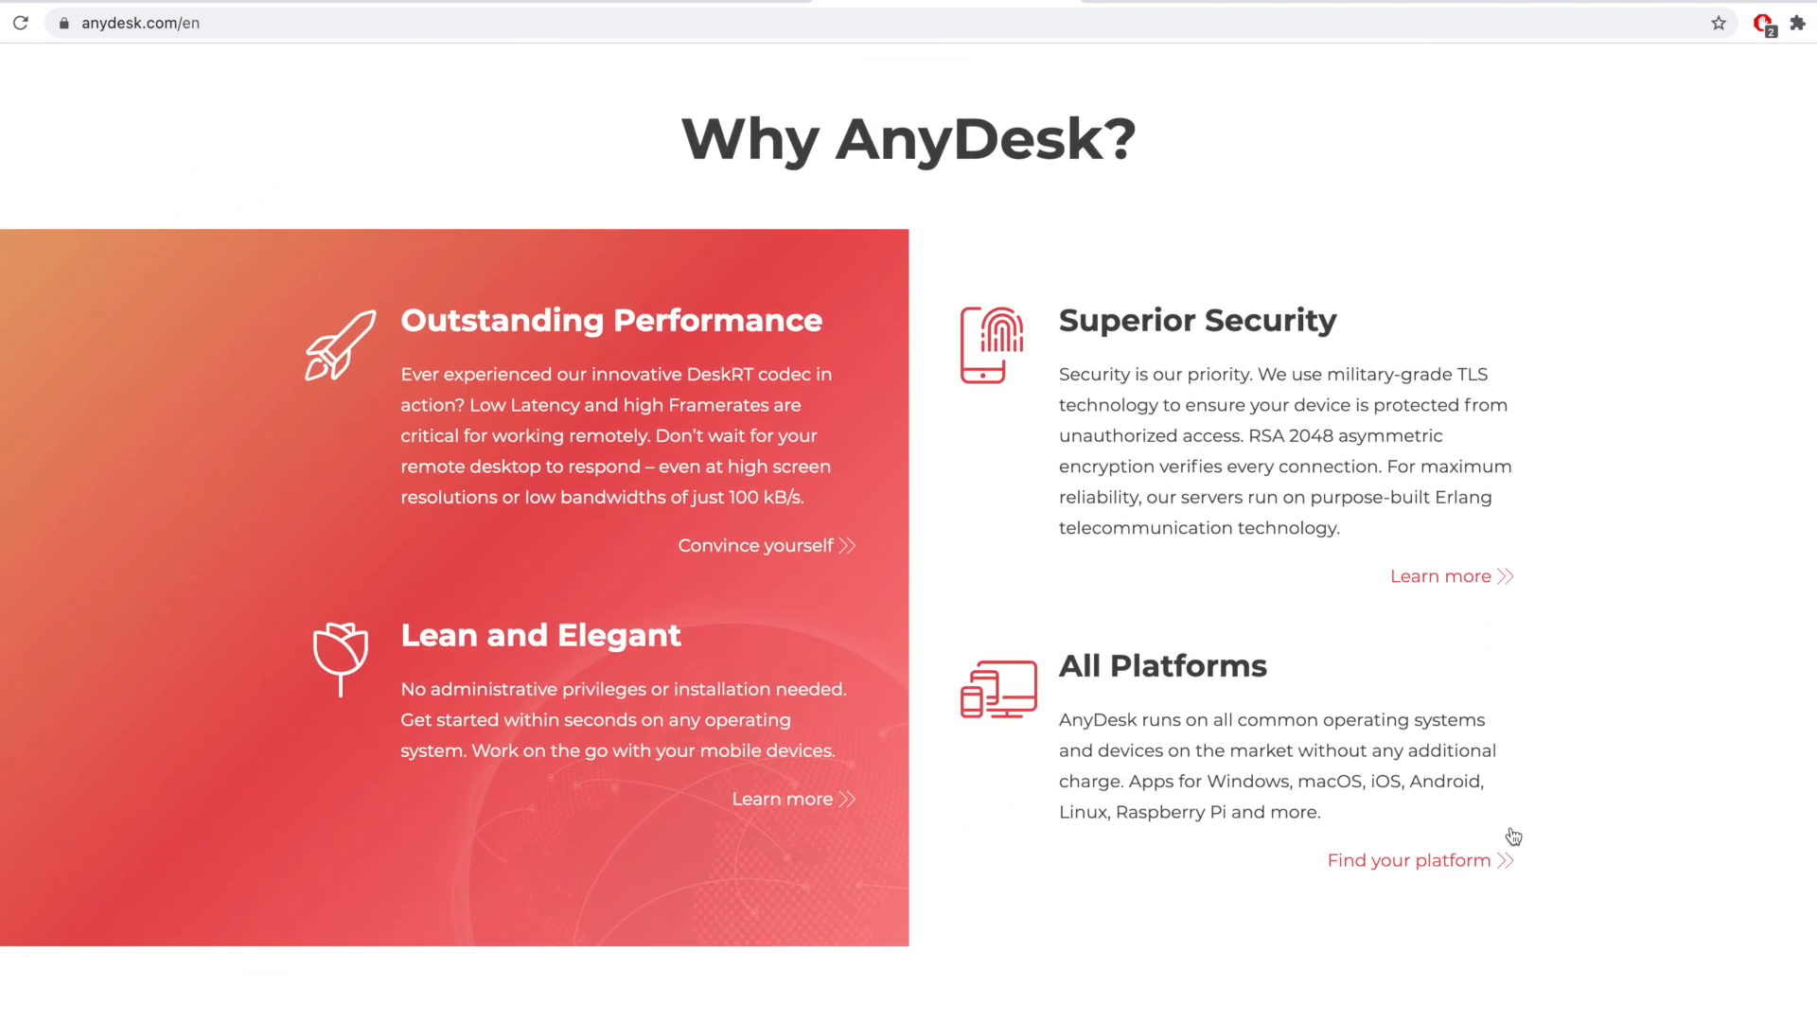
scroll(1513, 835, down, 15)
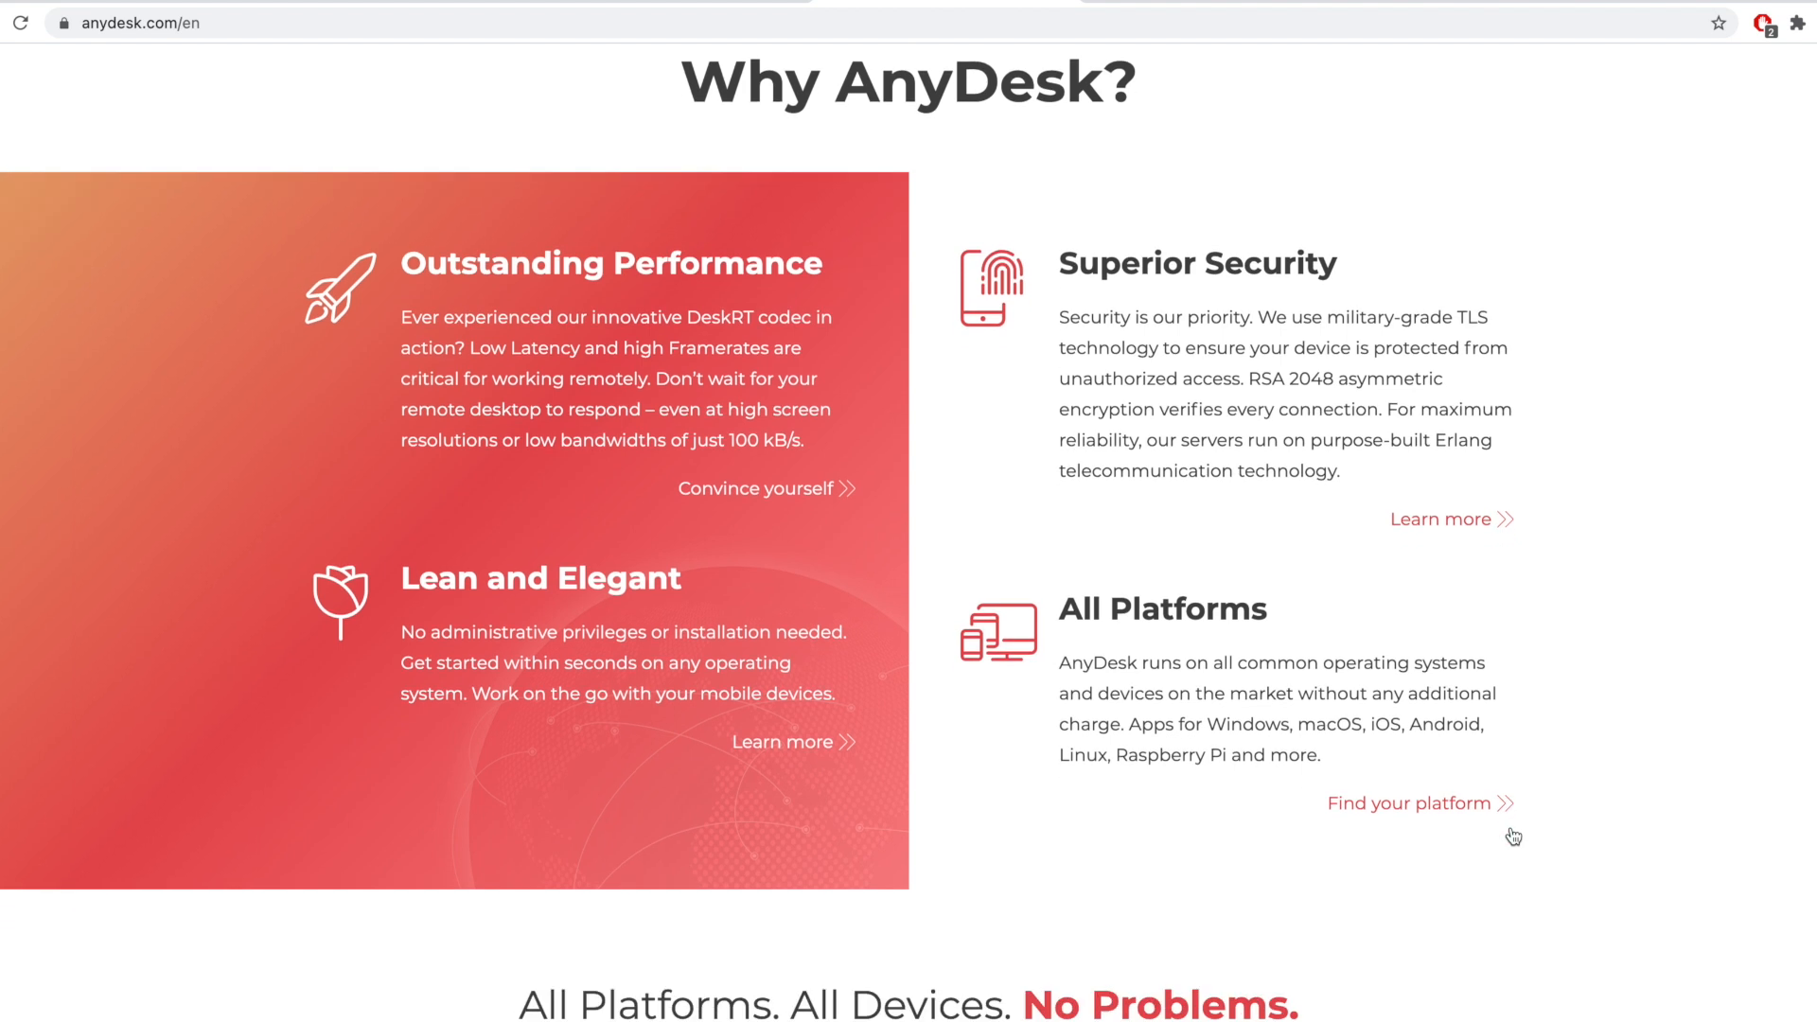
scroll(1510, 829, down, 2)
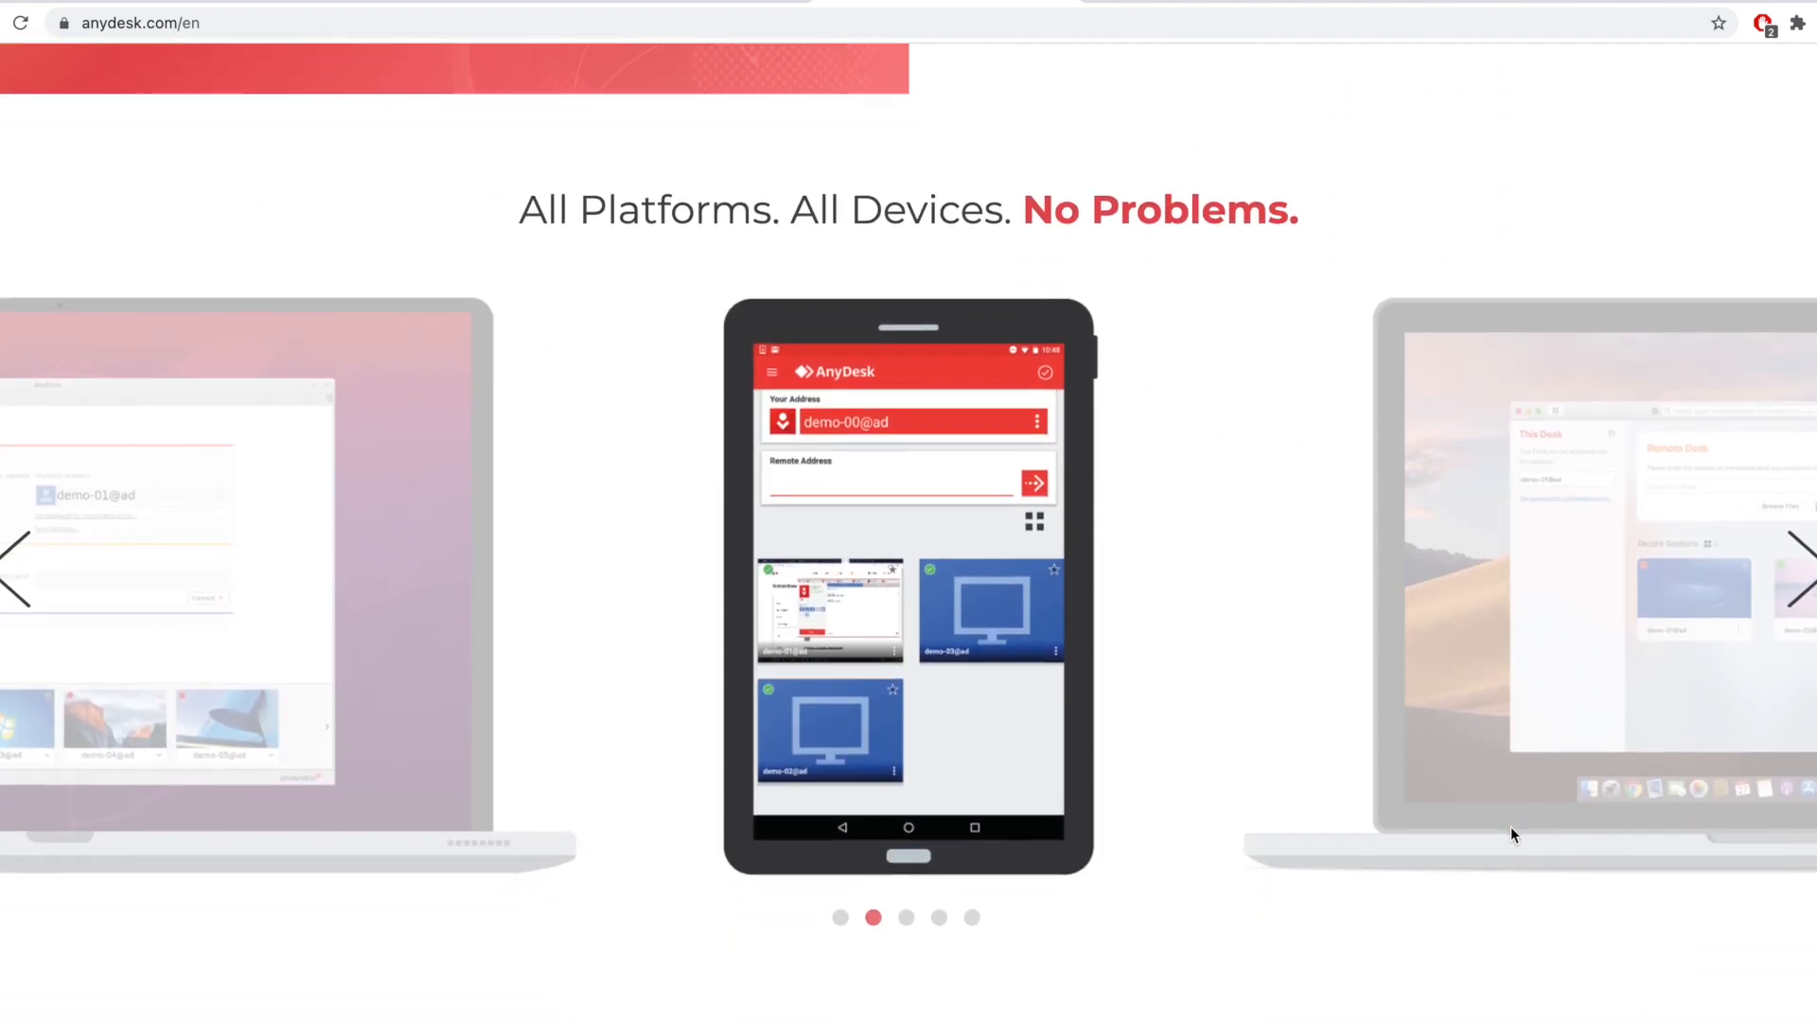
Step: Cycle the device carousel through every platform back to the start, then scroll further down
click(1806, 550)
click(1807, 550)
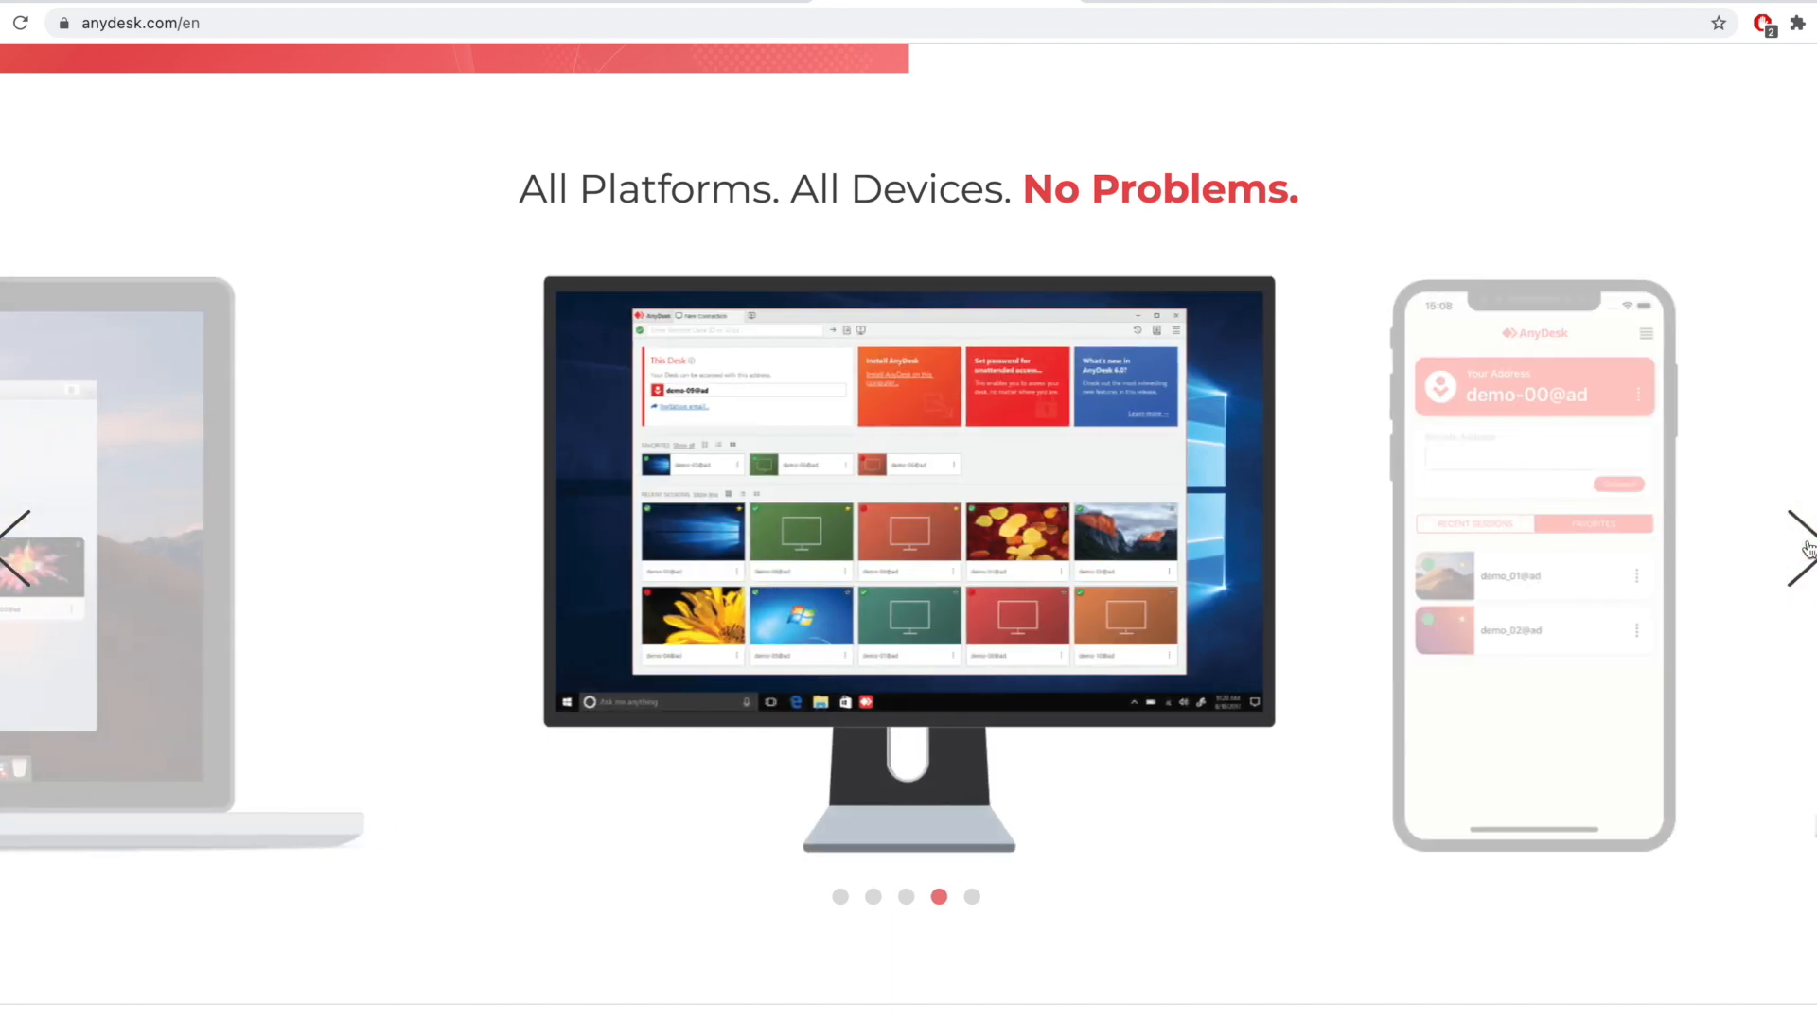
click(1806, 550)
click(1806, 550)
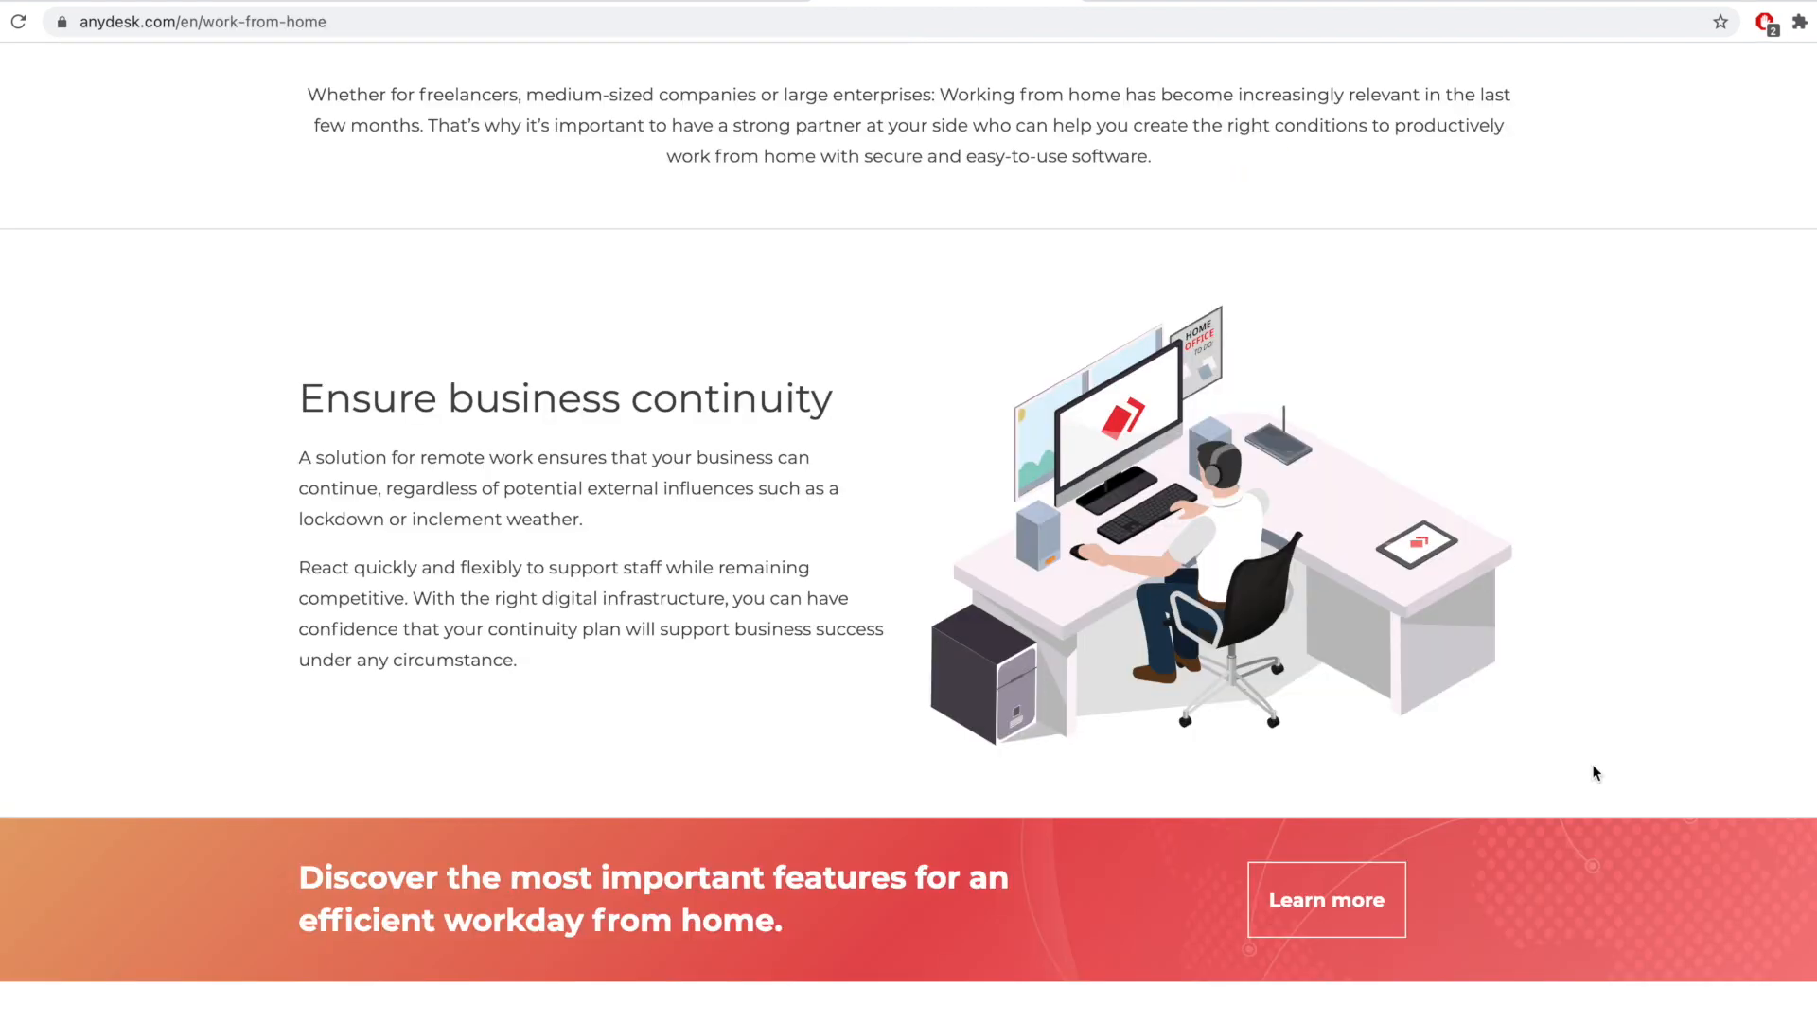
scroll(1594, 773, down, 7)
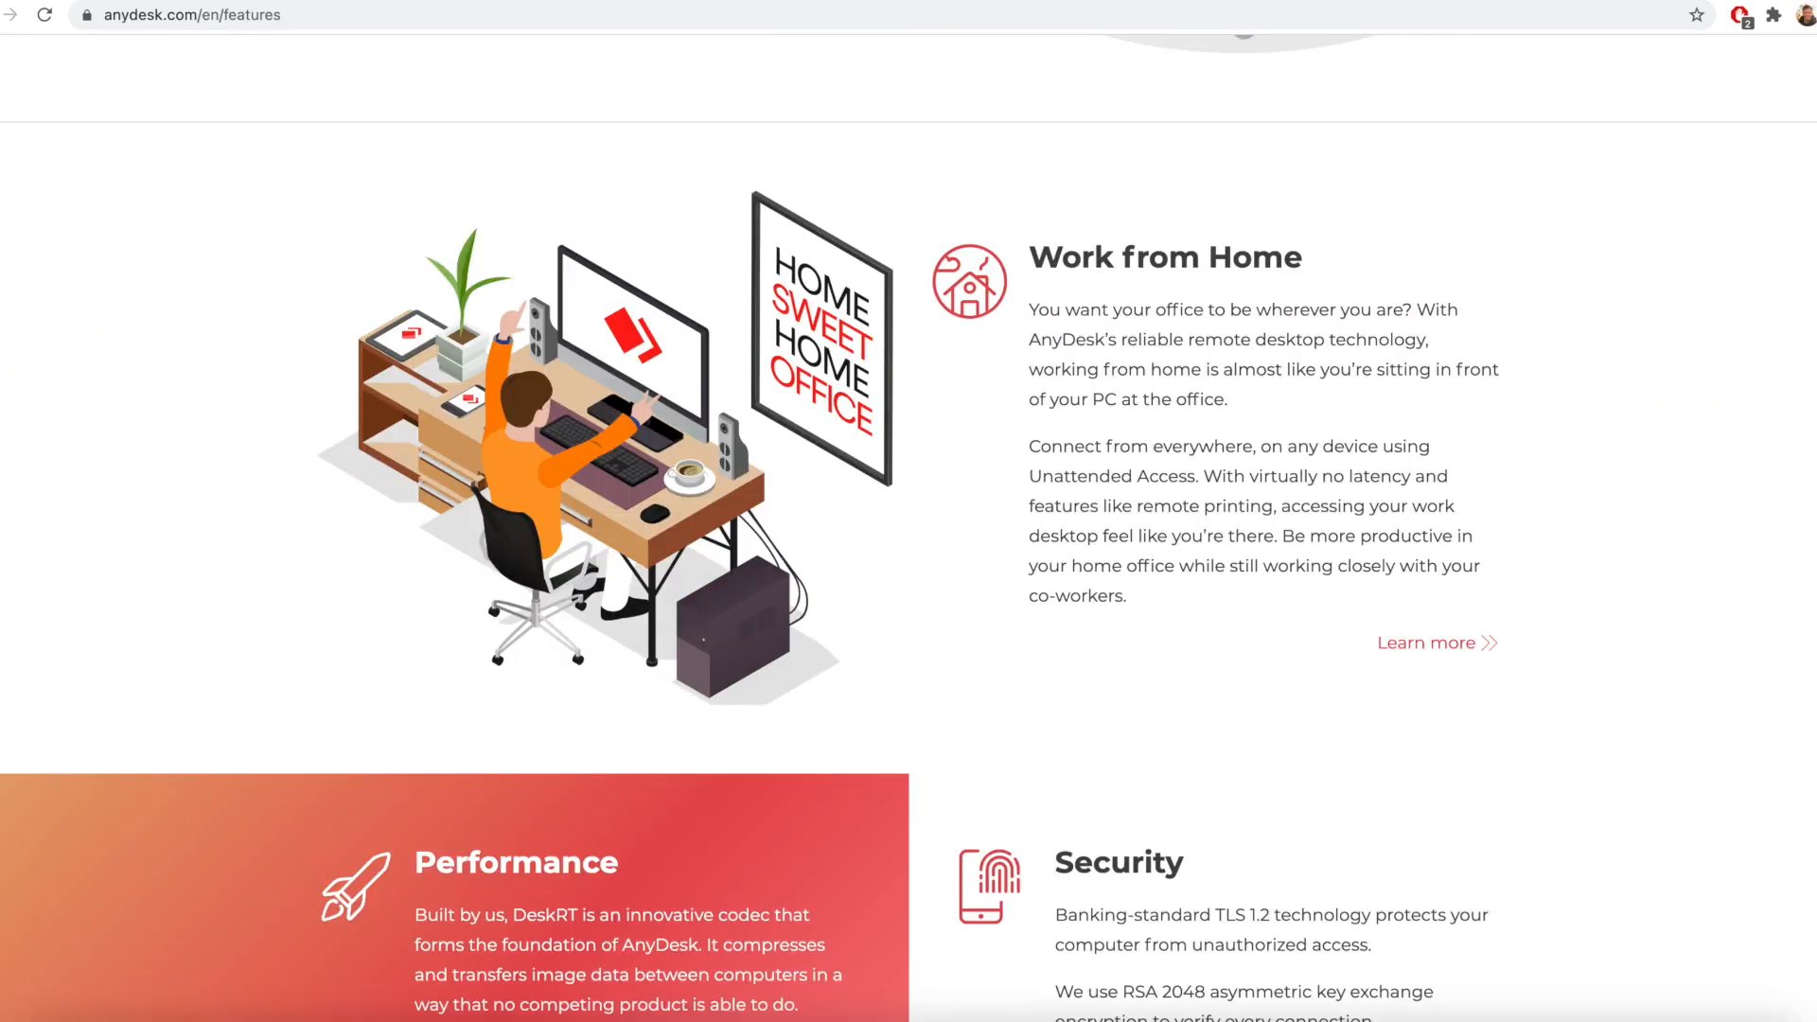
scroll(909, 529, down, 5)
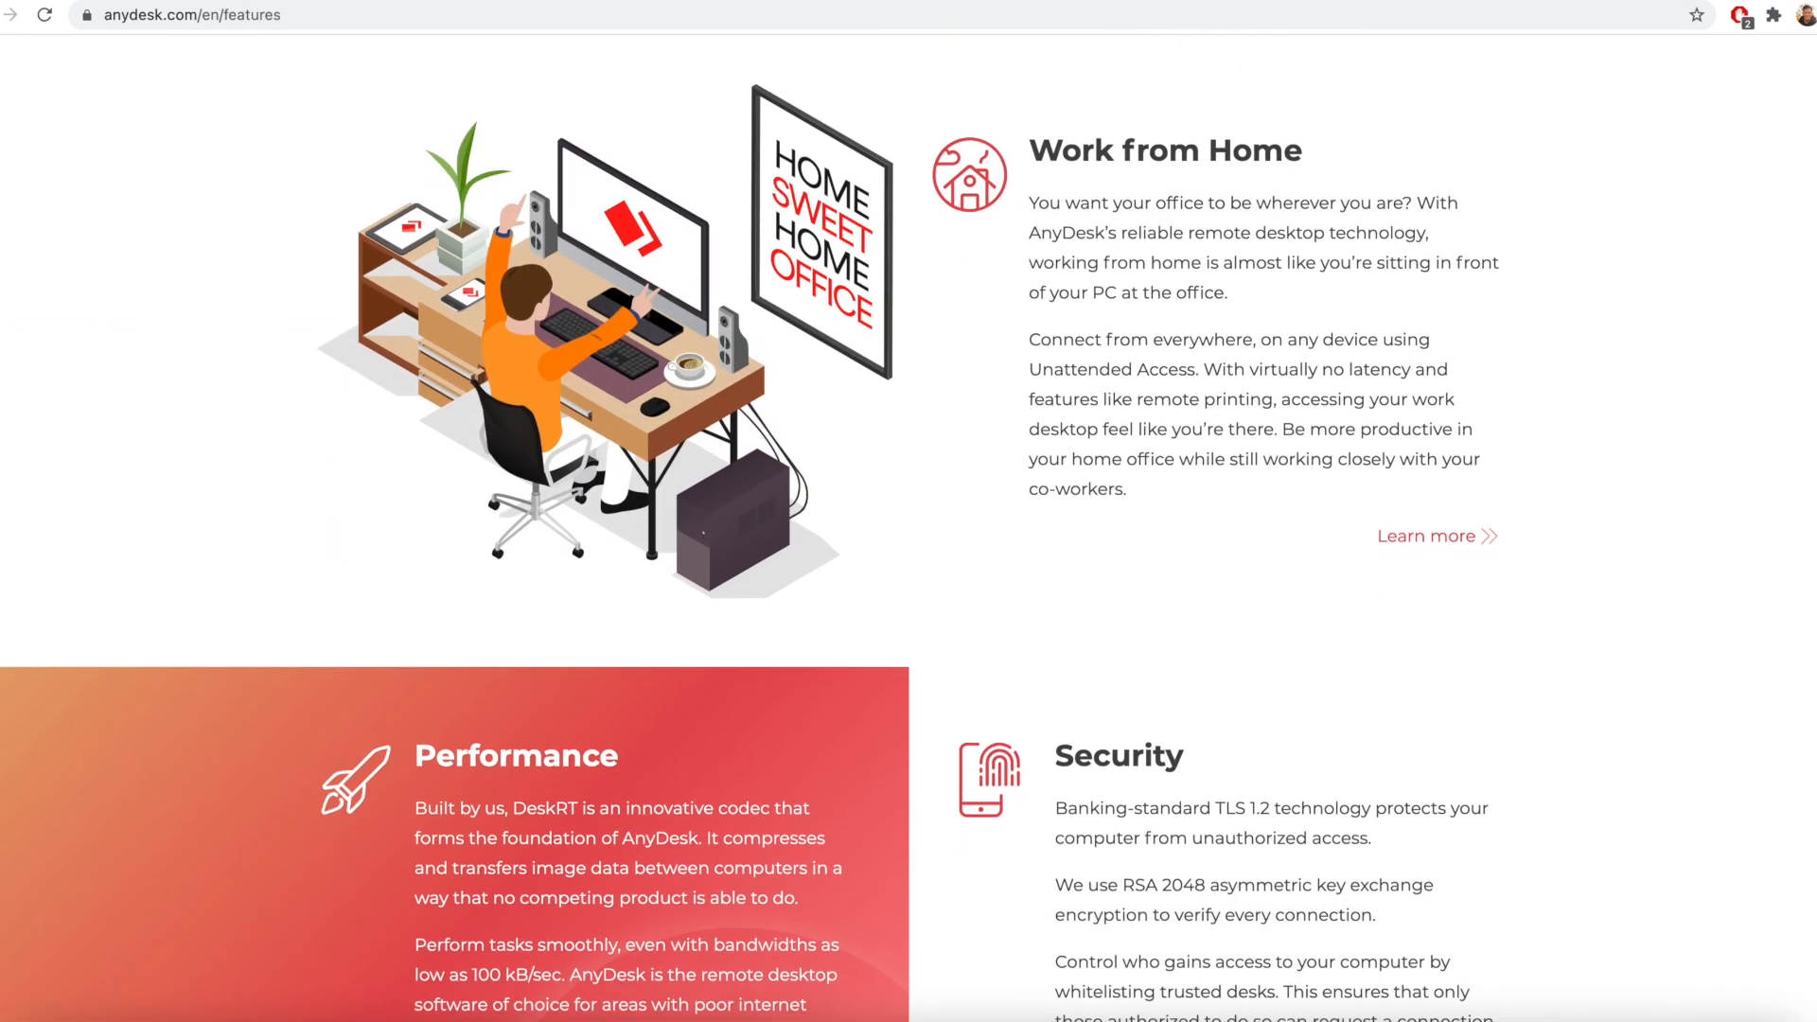
scroll(908, 528, down, 7)
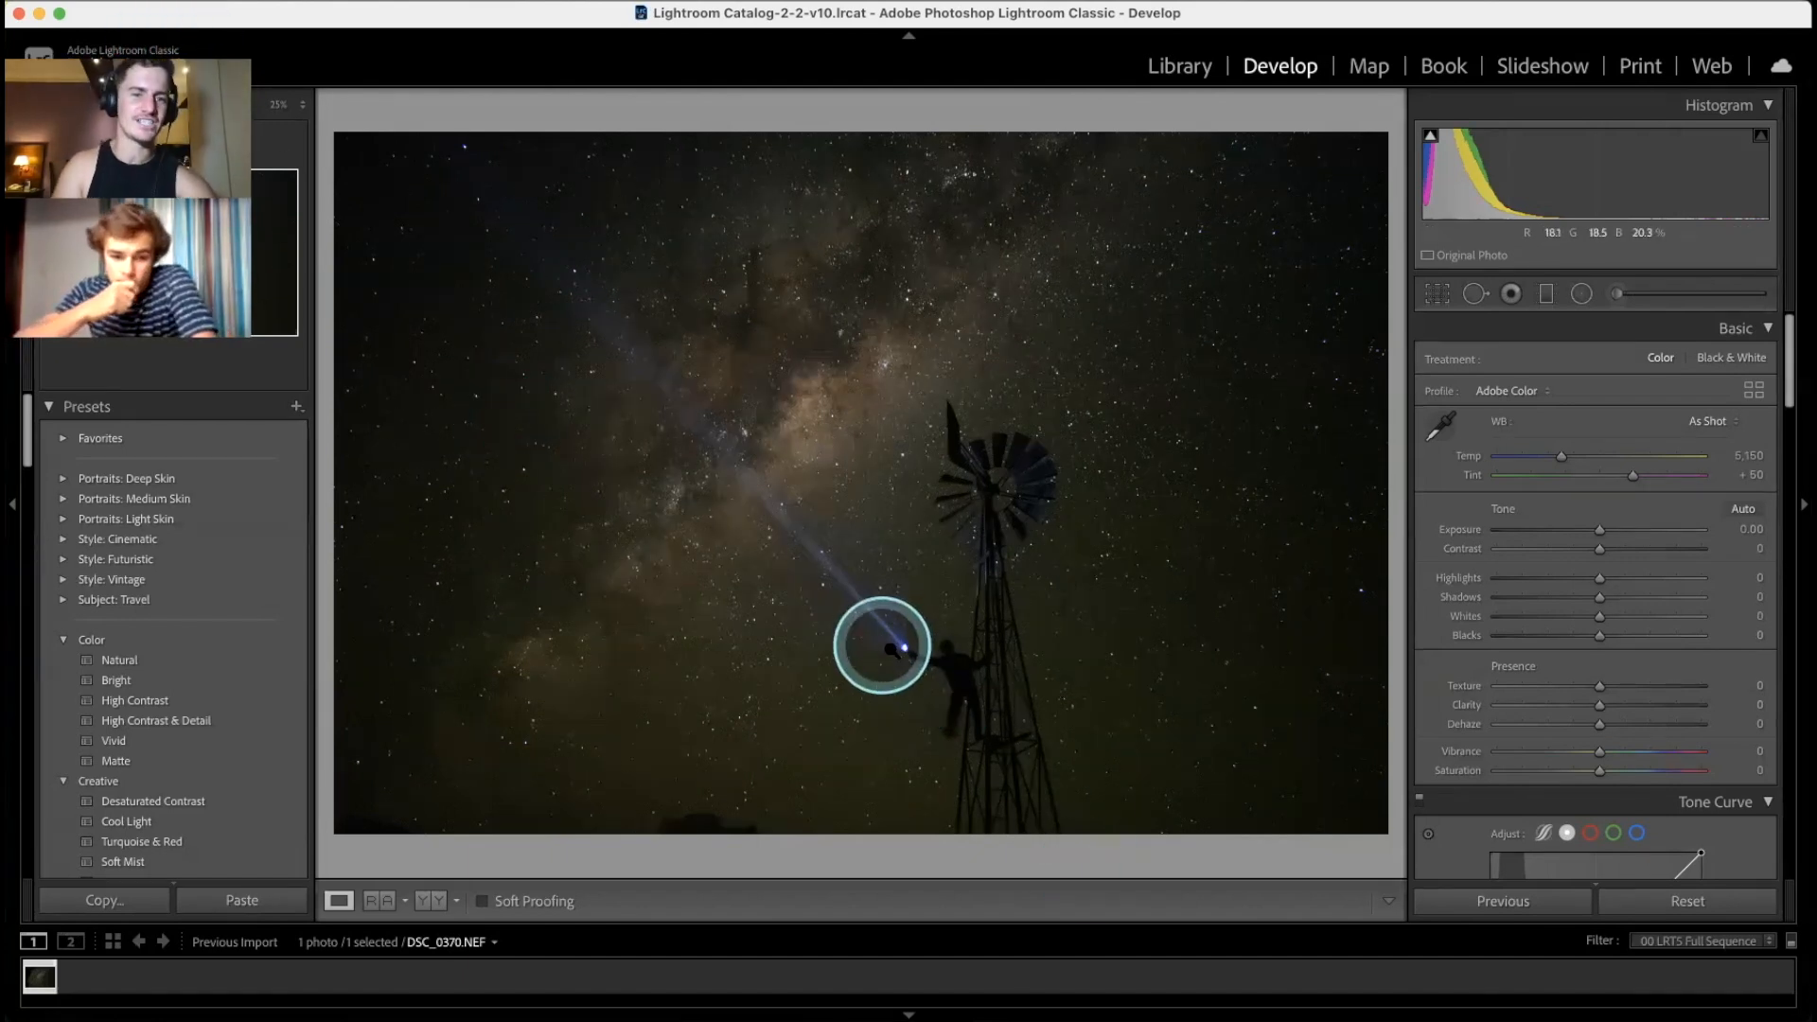
key(super+equal)
key(super+equal)
key(super+equal)
key(super+equal)
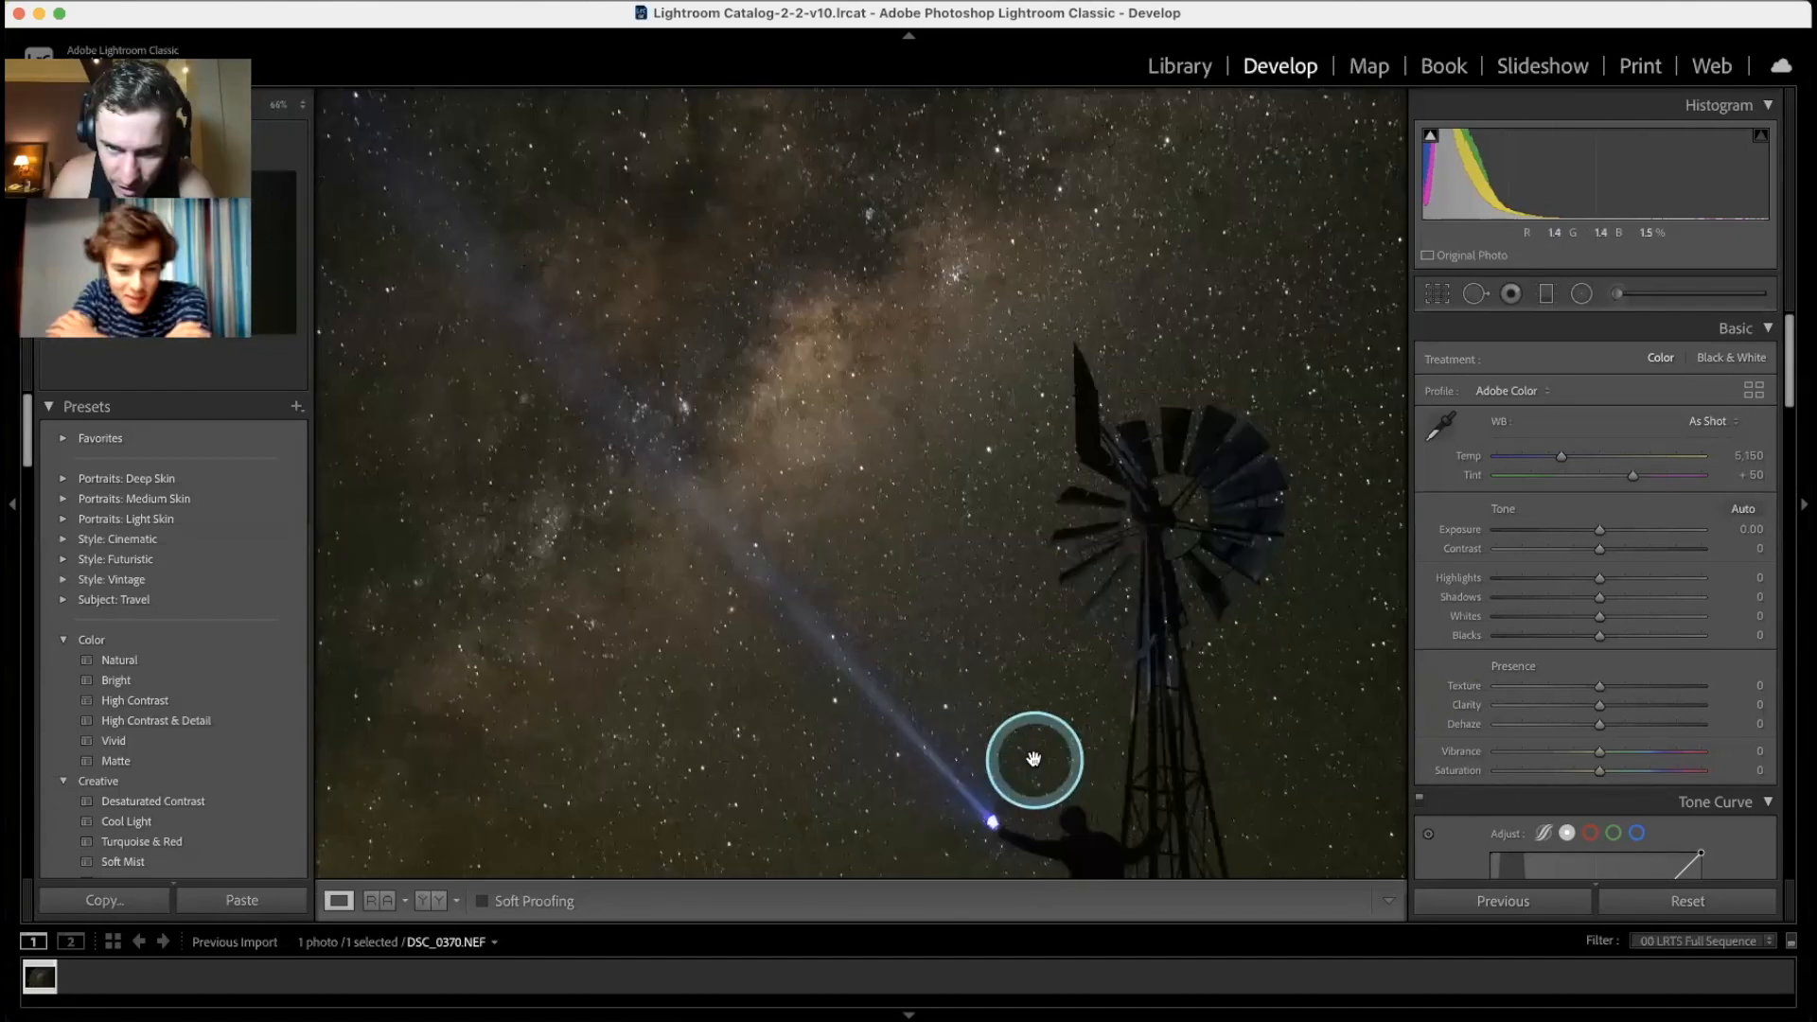
drag(1117, 776, 1007, 451)
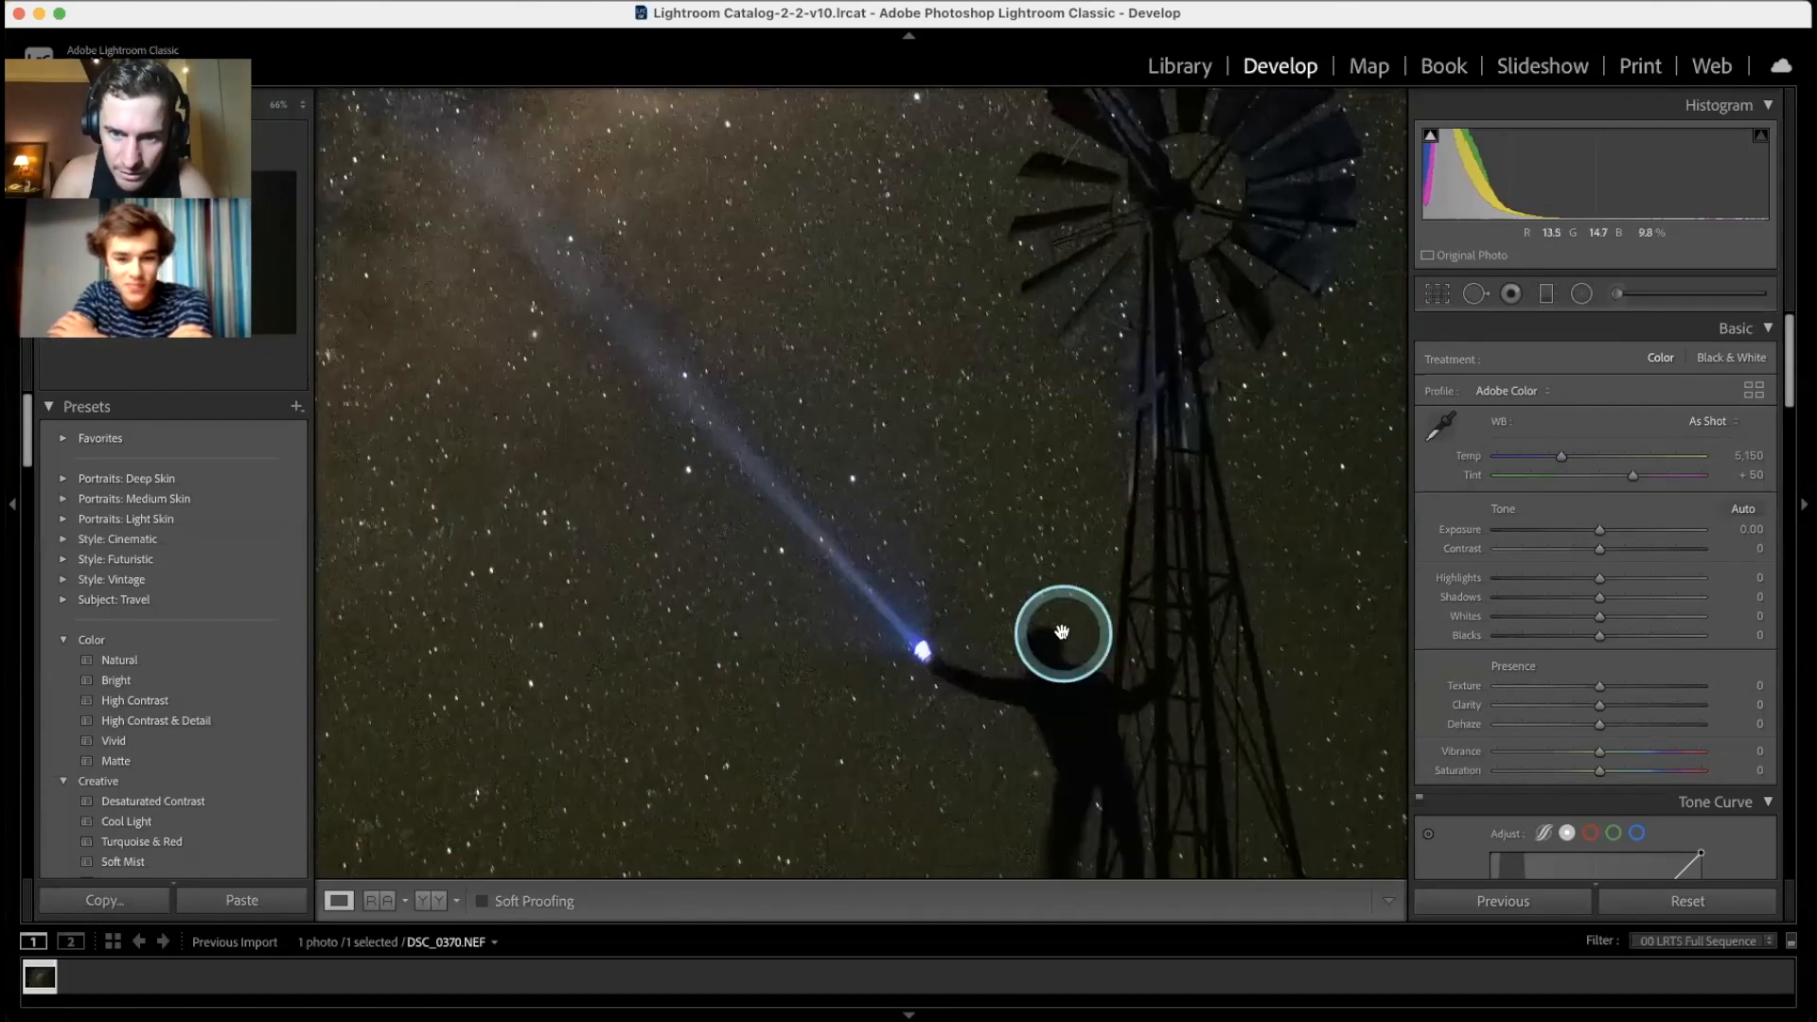
key(super+equal)
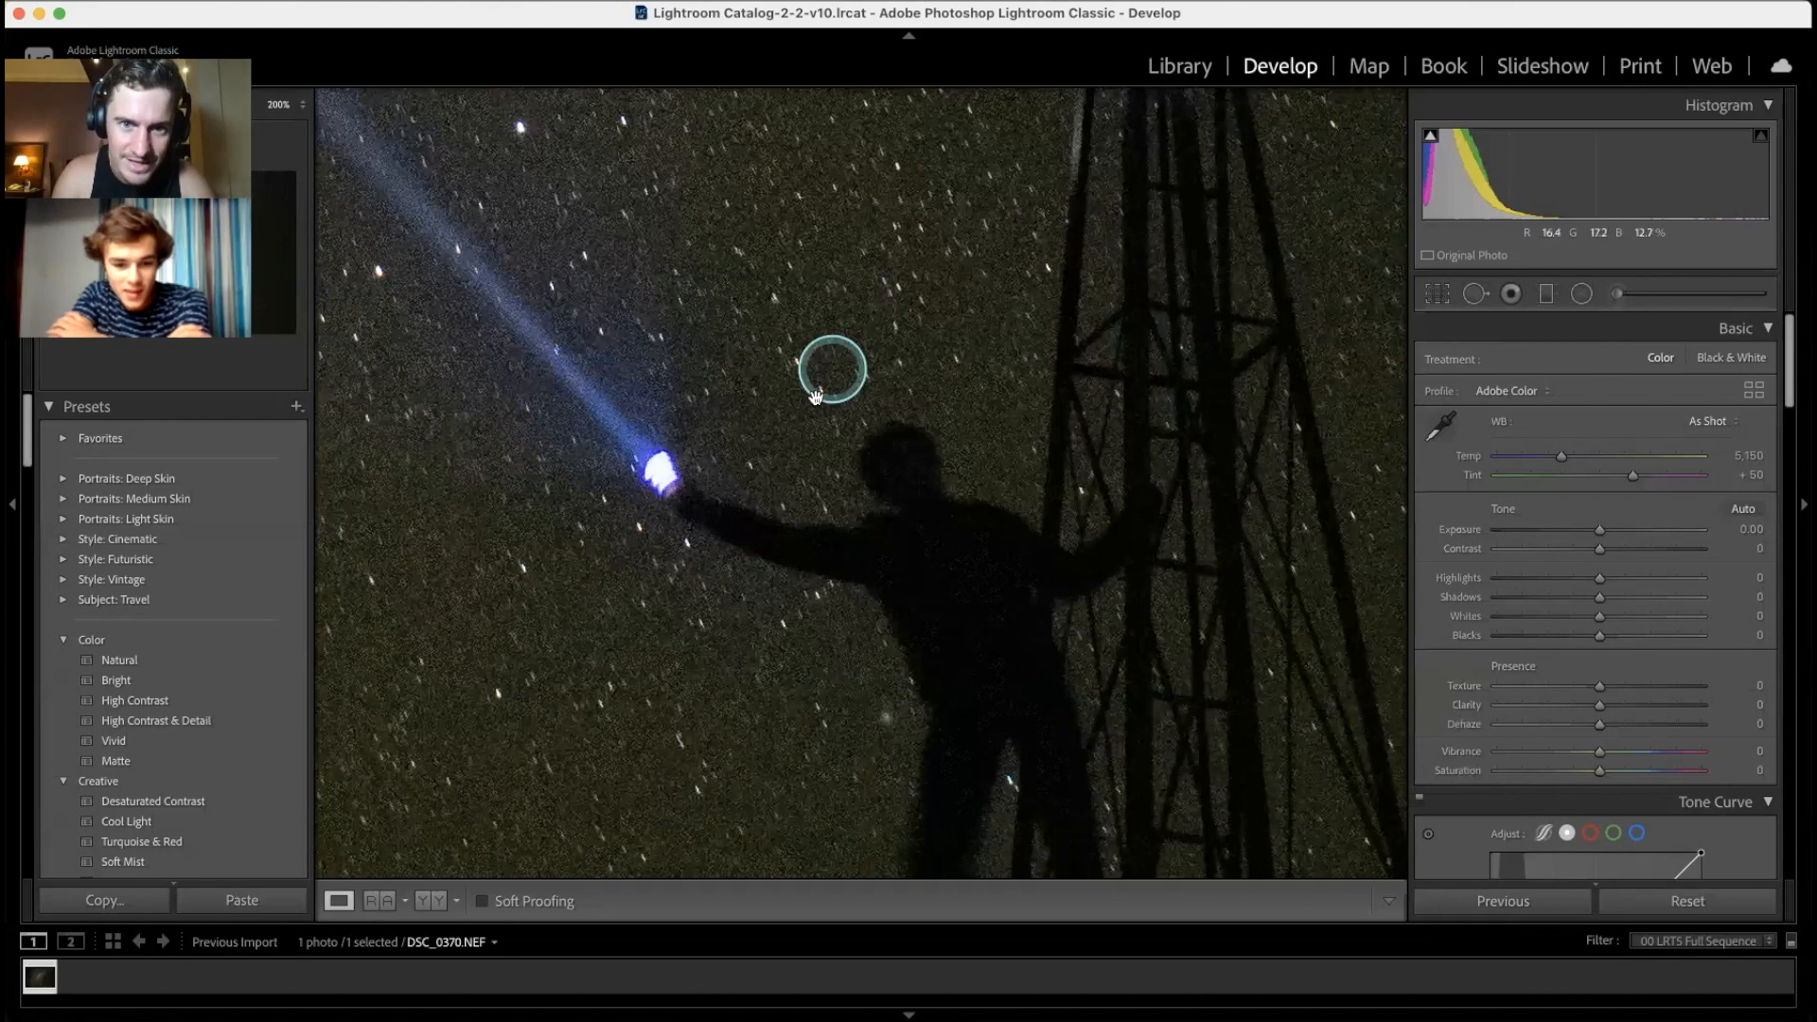
key(super+equal)
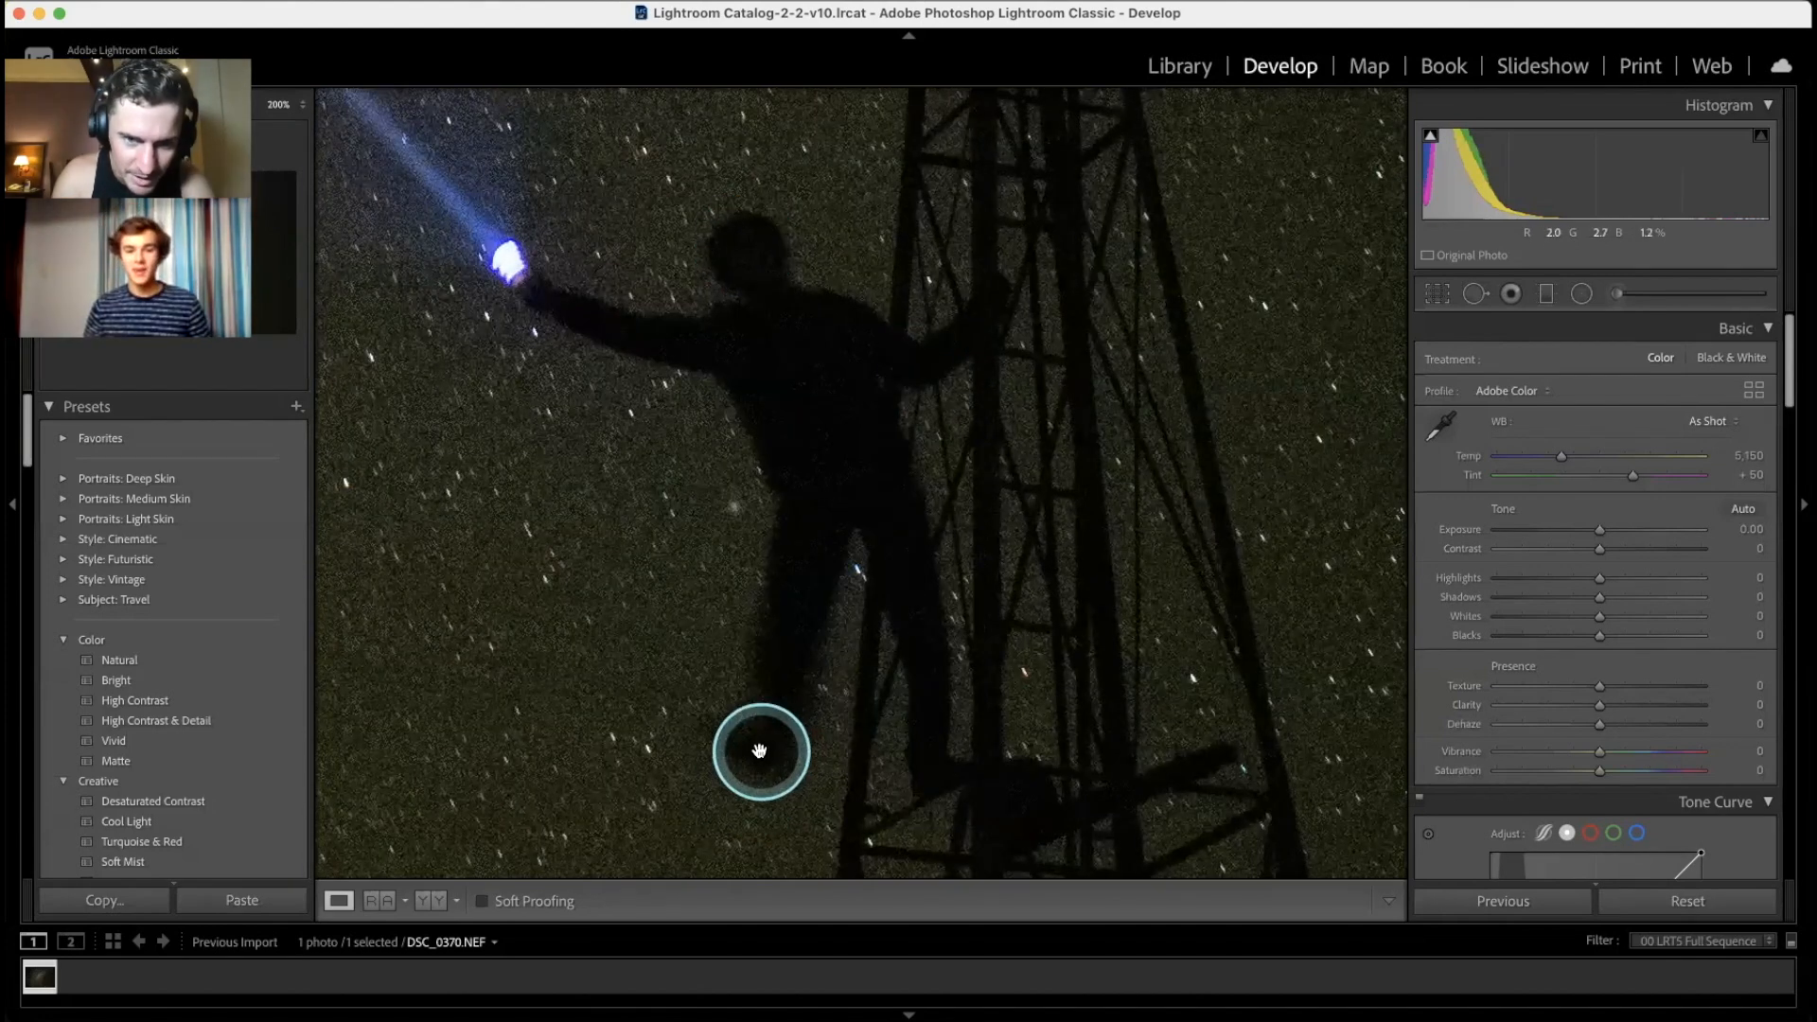
click(780, 691)
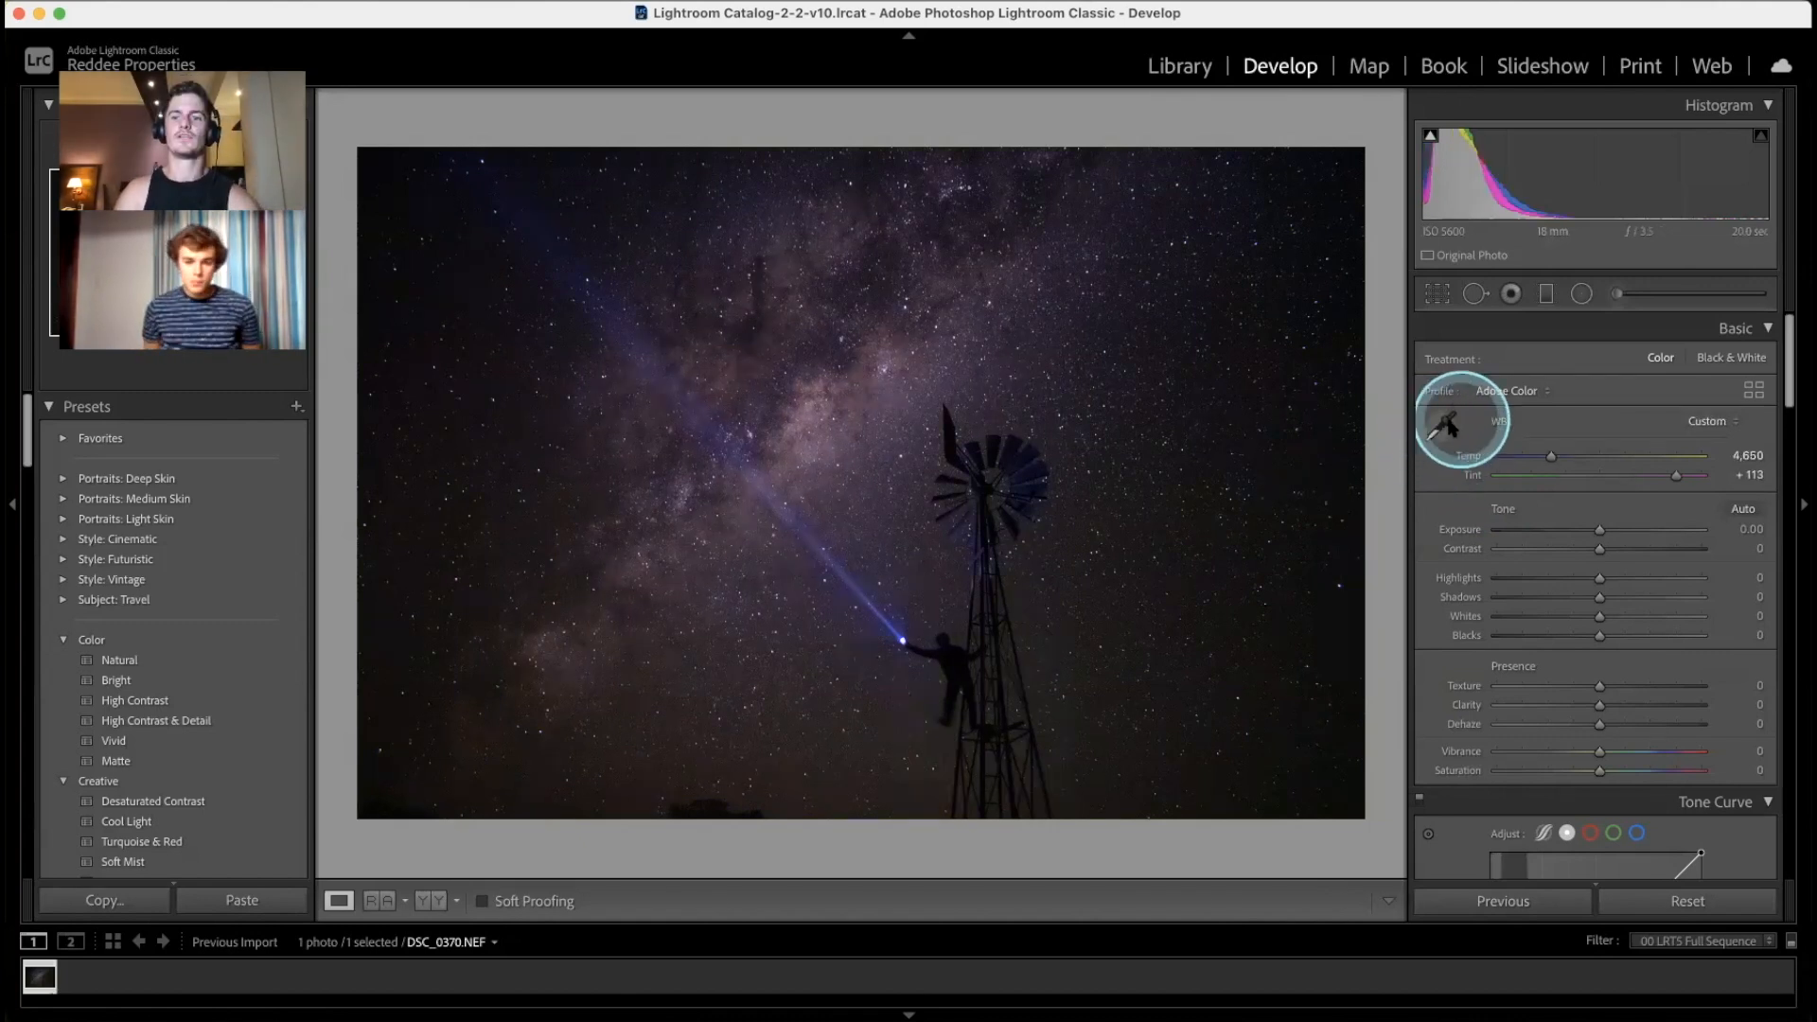
Step: Sample the sky with the white-balance eyedropper to cool the cast, then compare with the Before view
click(1446, 426)
click(1148, 533)
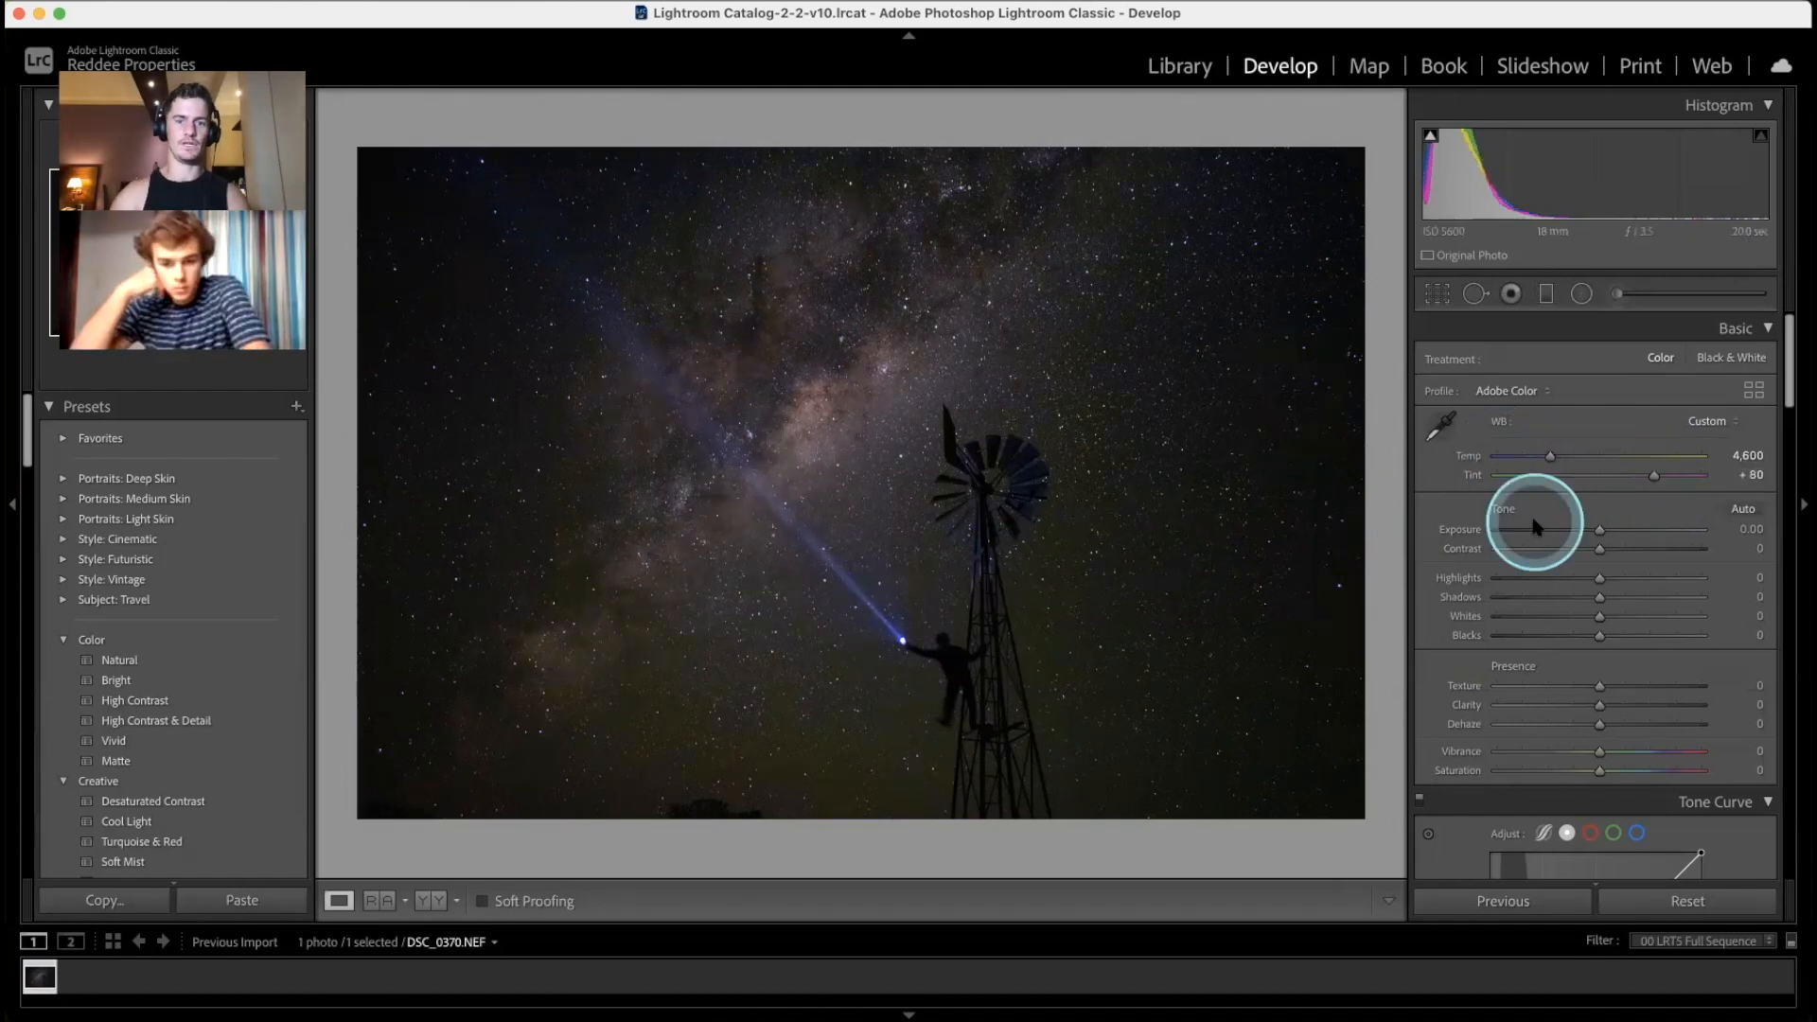
key(backslash)
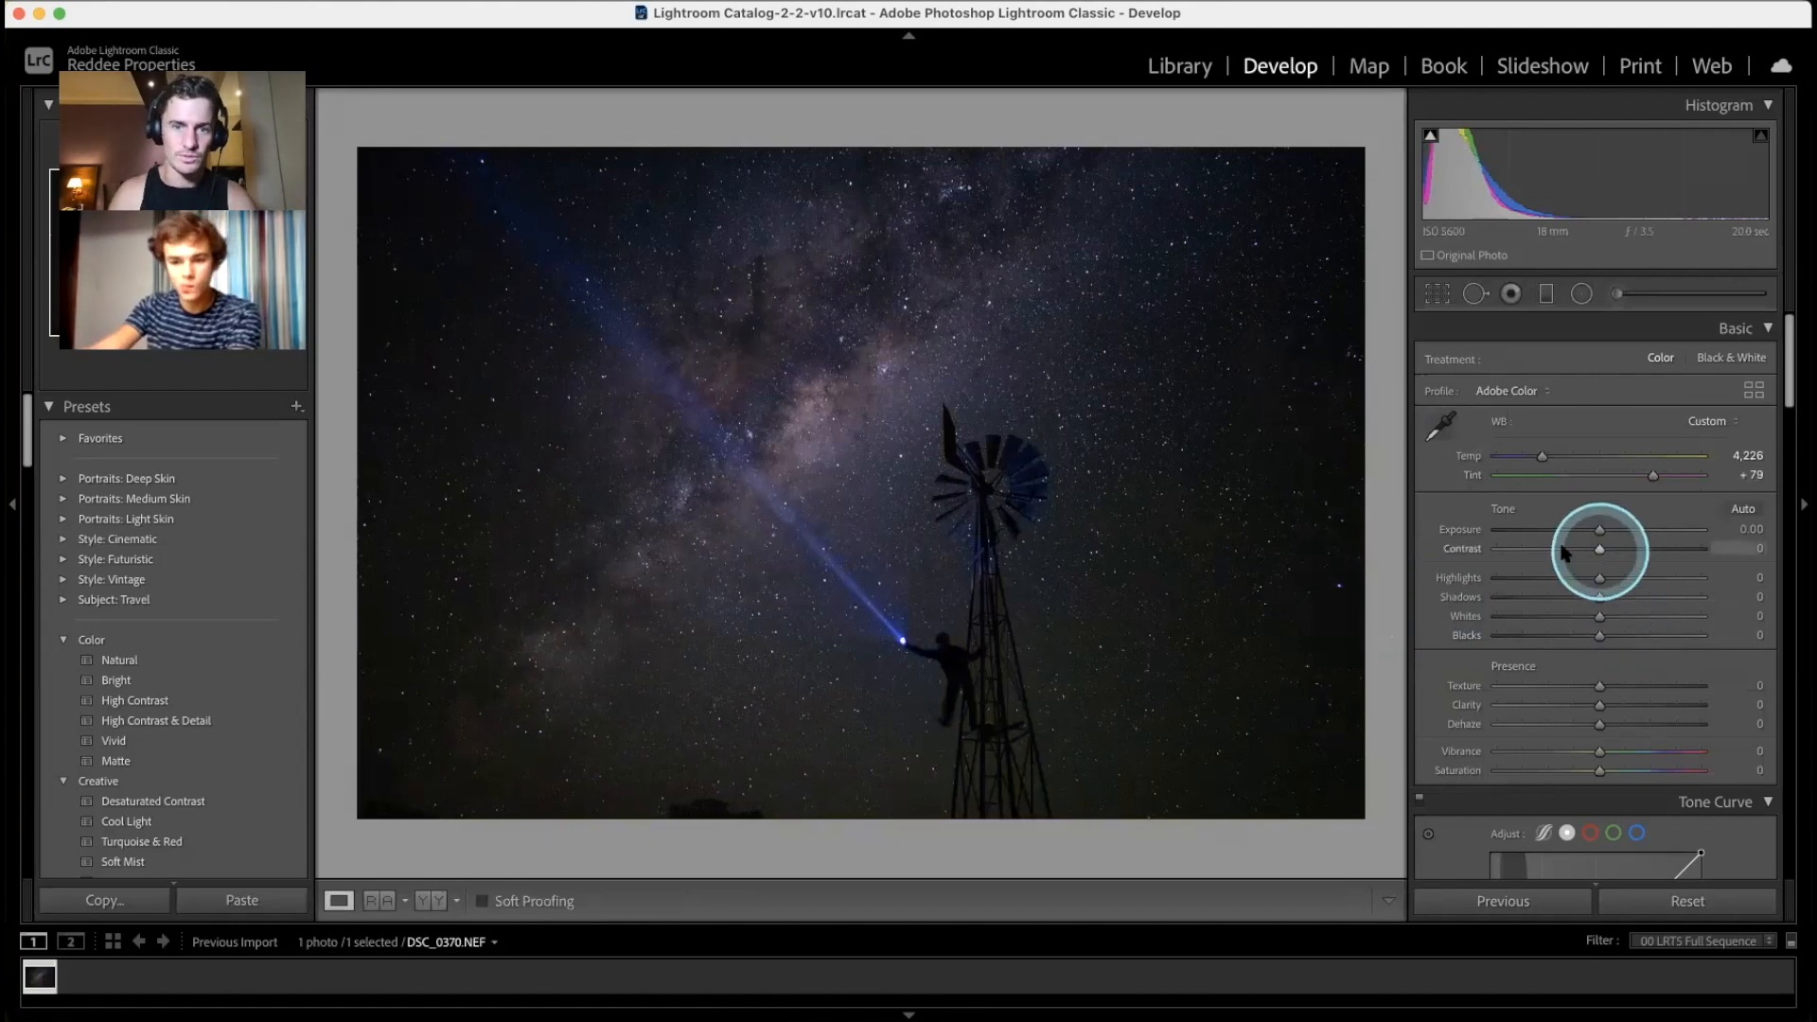
Step: Set Exposure +0.35, Contrast +19, Highlights +50, Shadows −31, Whites +28, Blacks −18, Clarity +82
drag(1455, 549, 1582, 635)
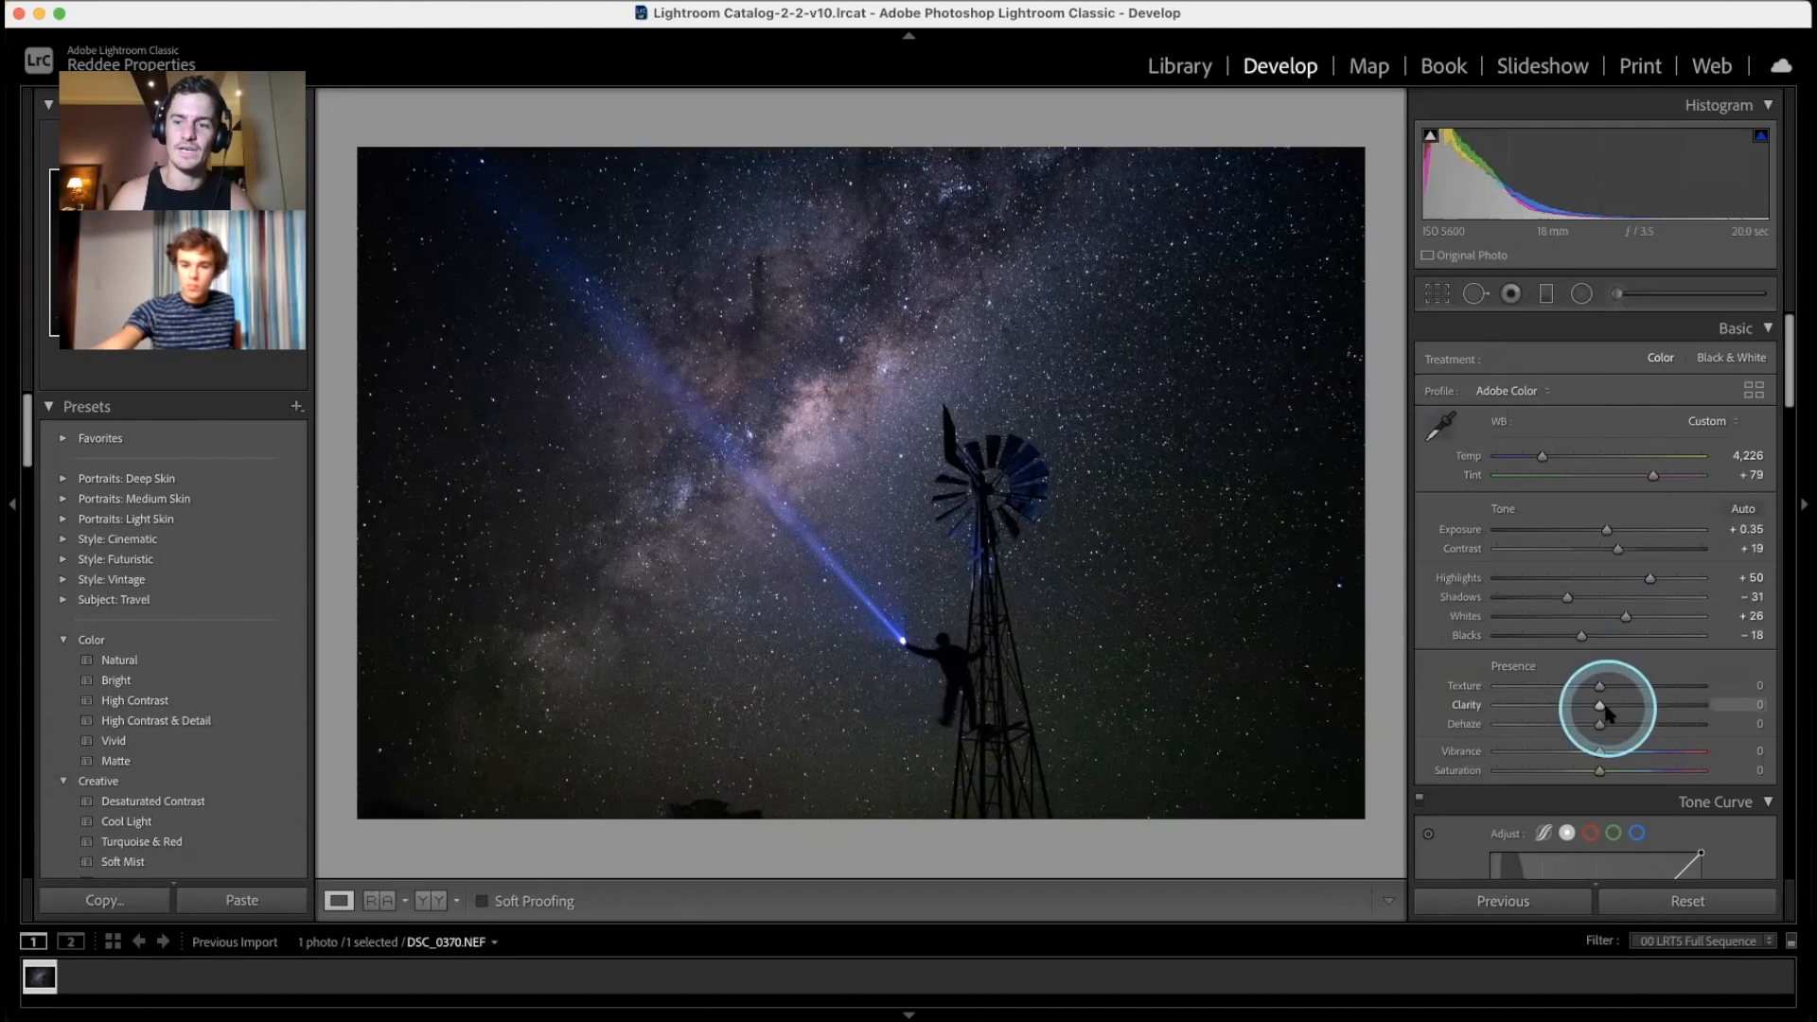
drag(1606, 708, 1681, 712)
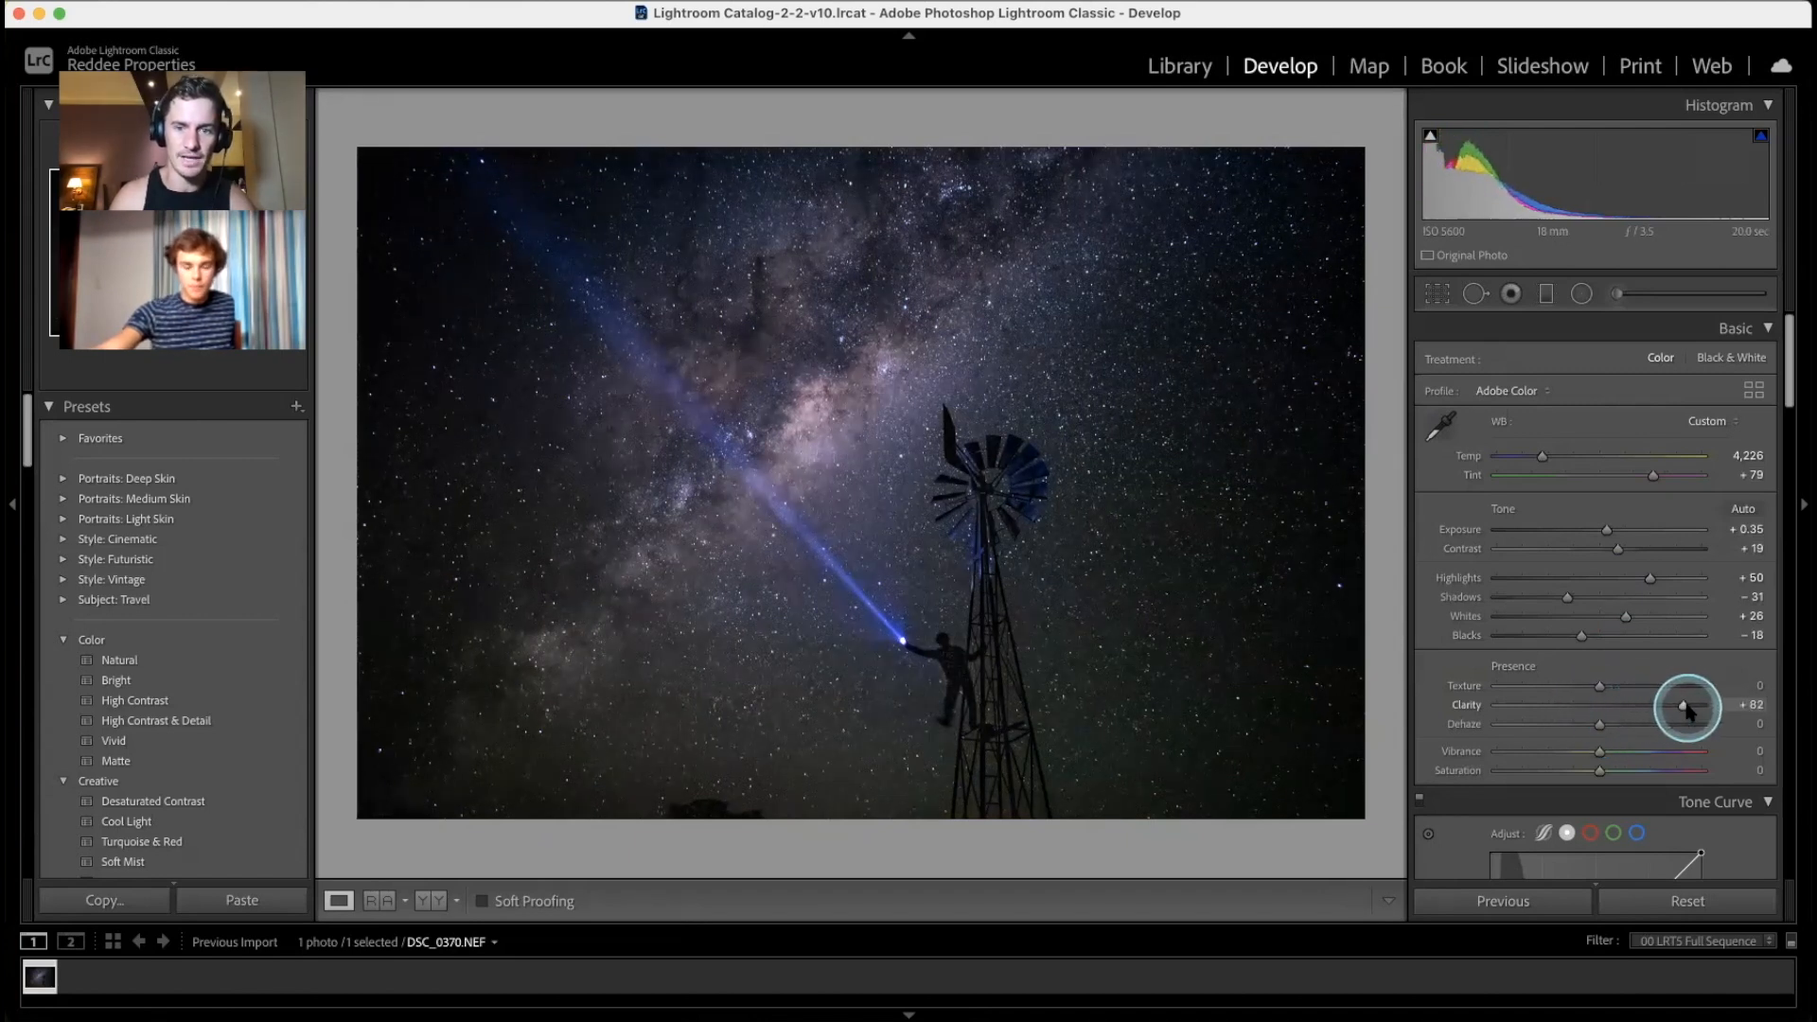
key(super+equal)
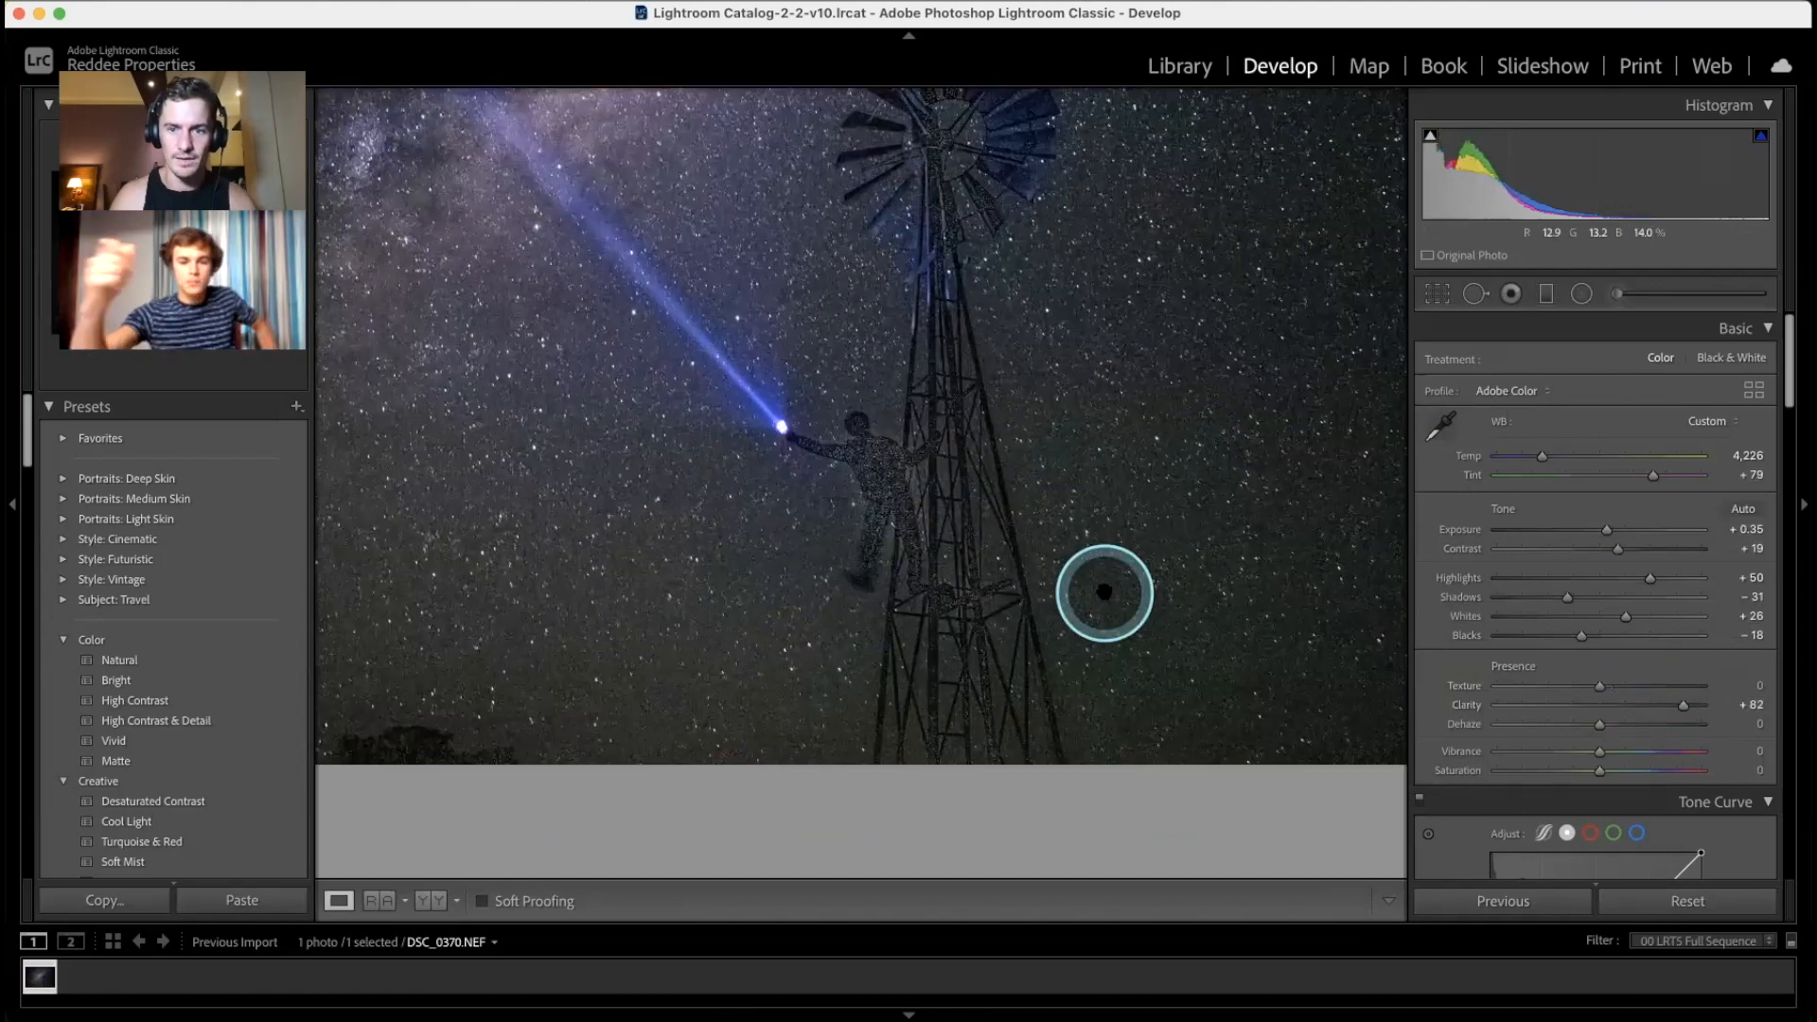
key(super+equal)
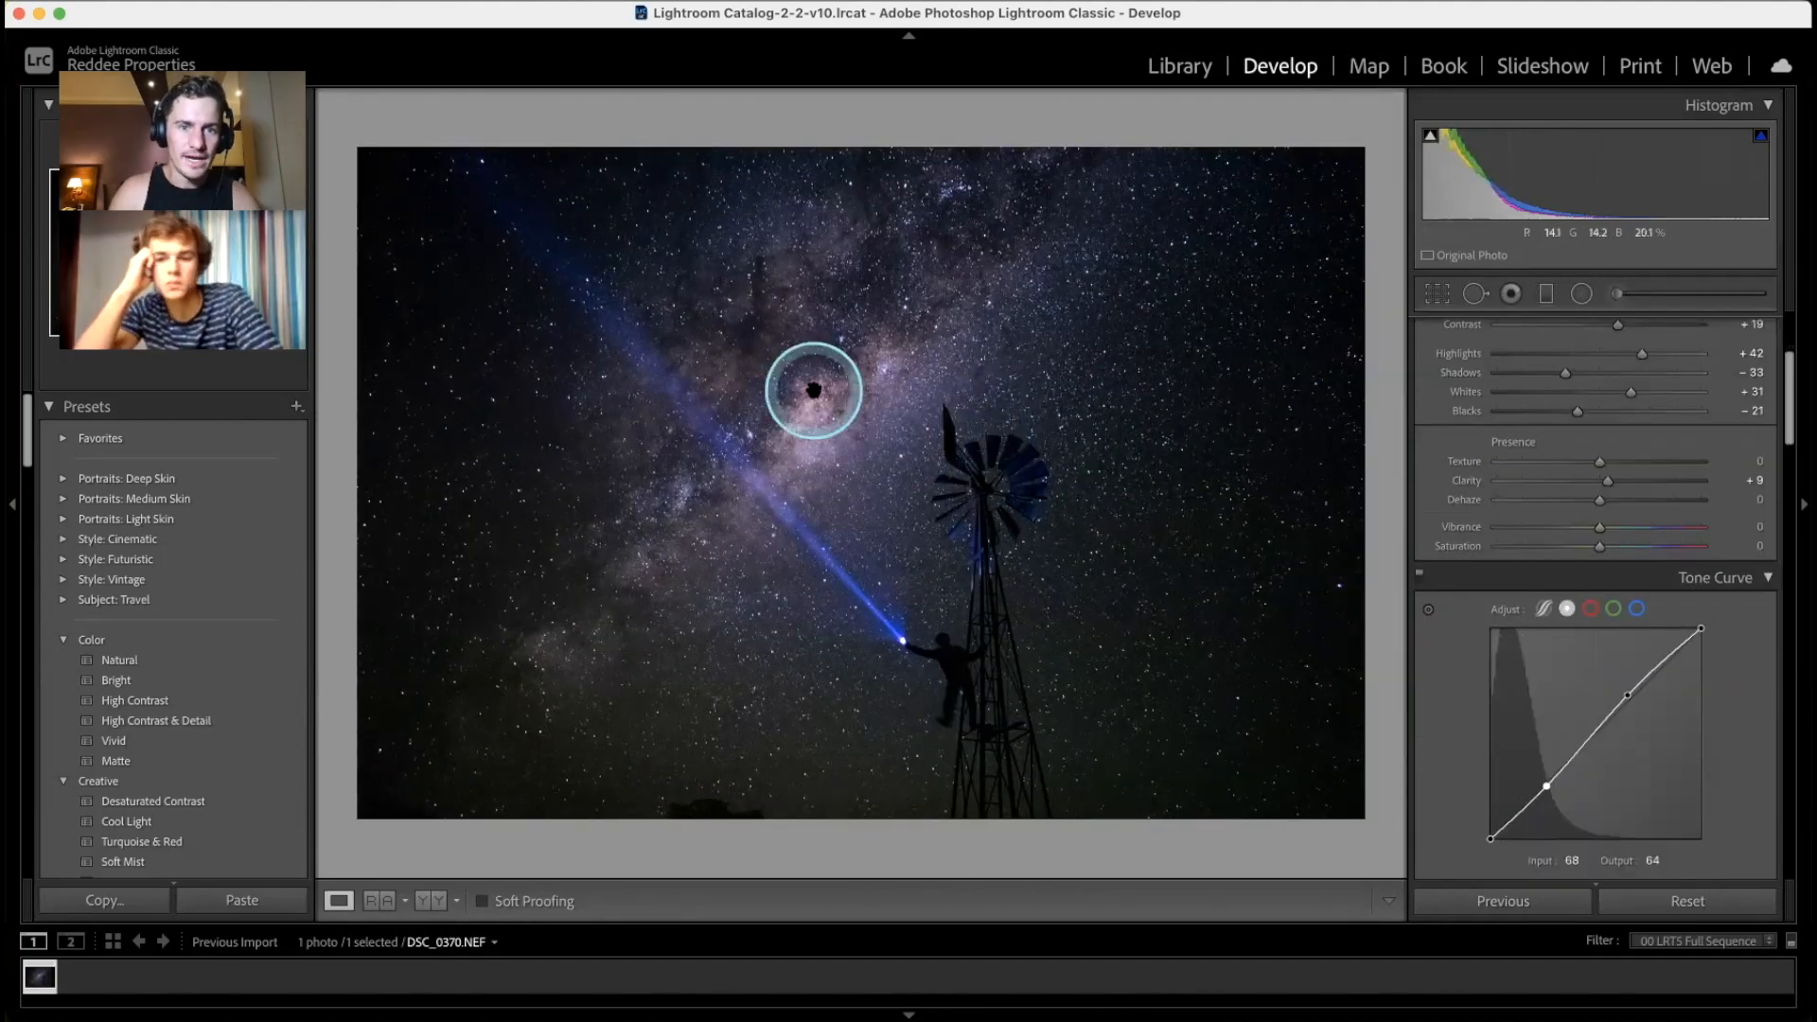
Step: Pan the zoomed photo and ease the existing brush mask's exposure to about −0.08
click(812, 388)
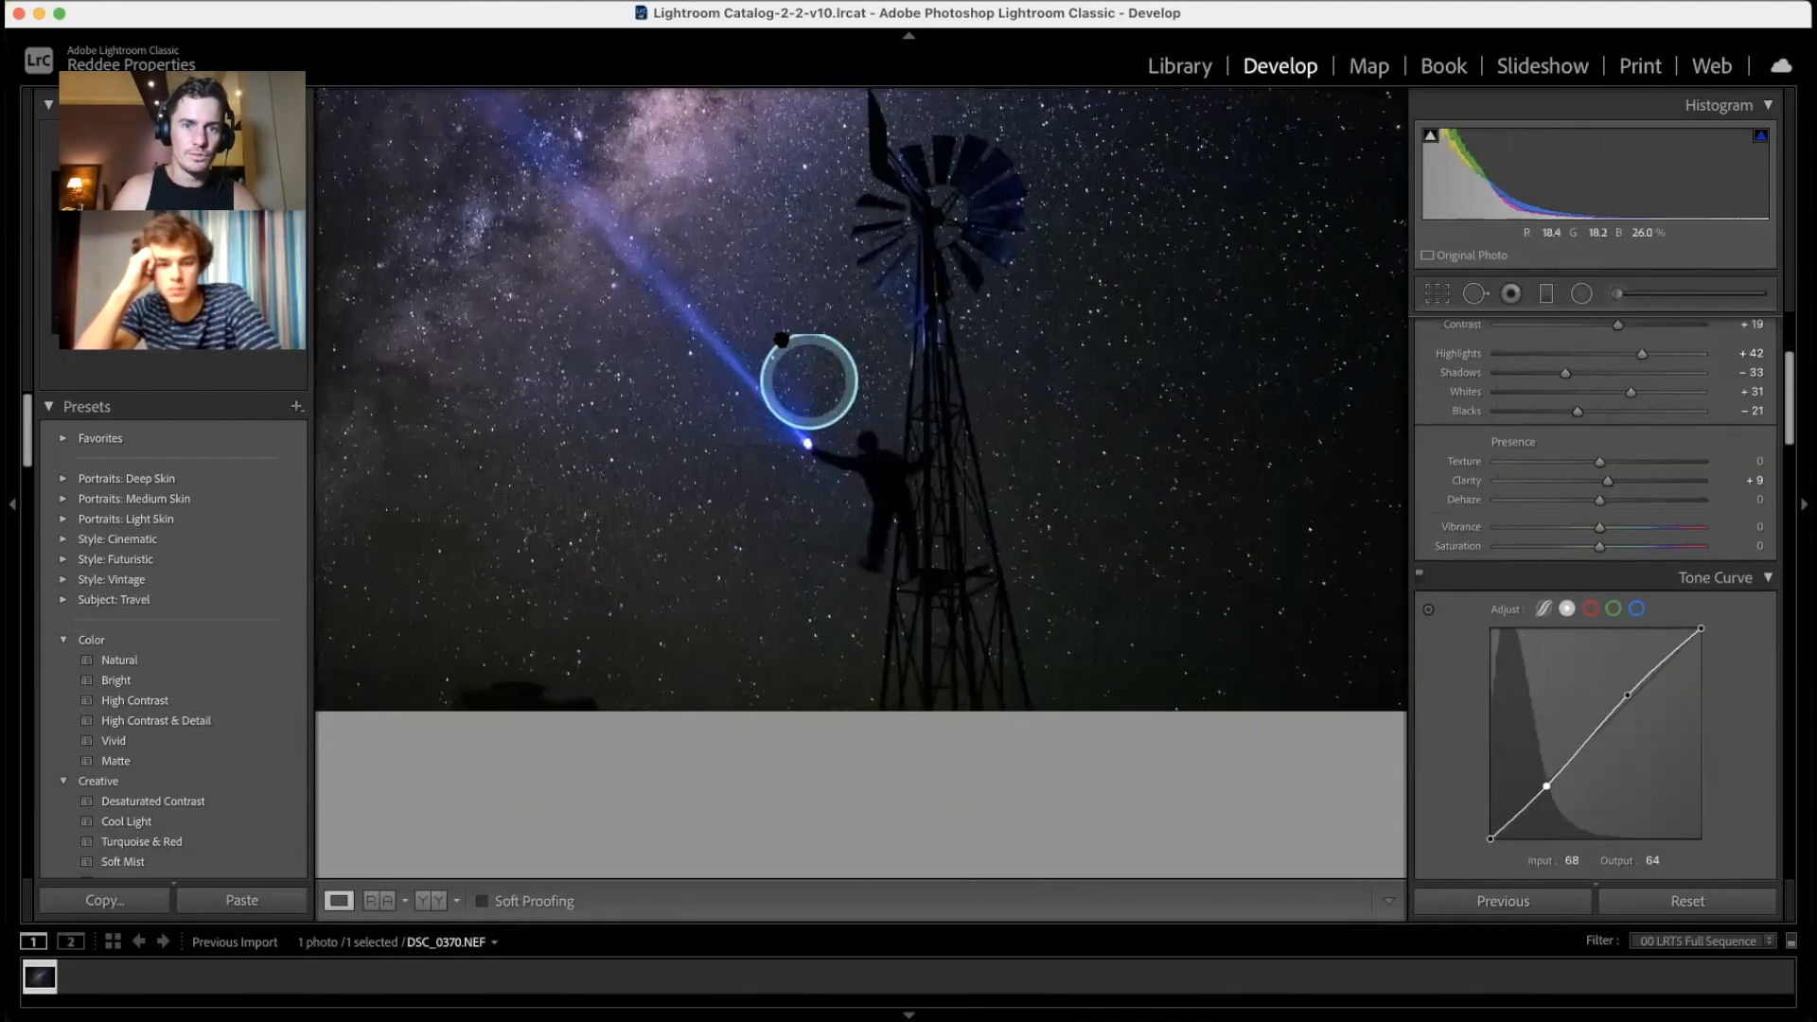
click(774, 308)
click(775, 308)
drag(775, 307, 734, 370)
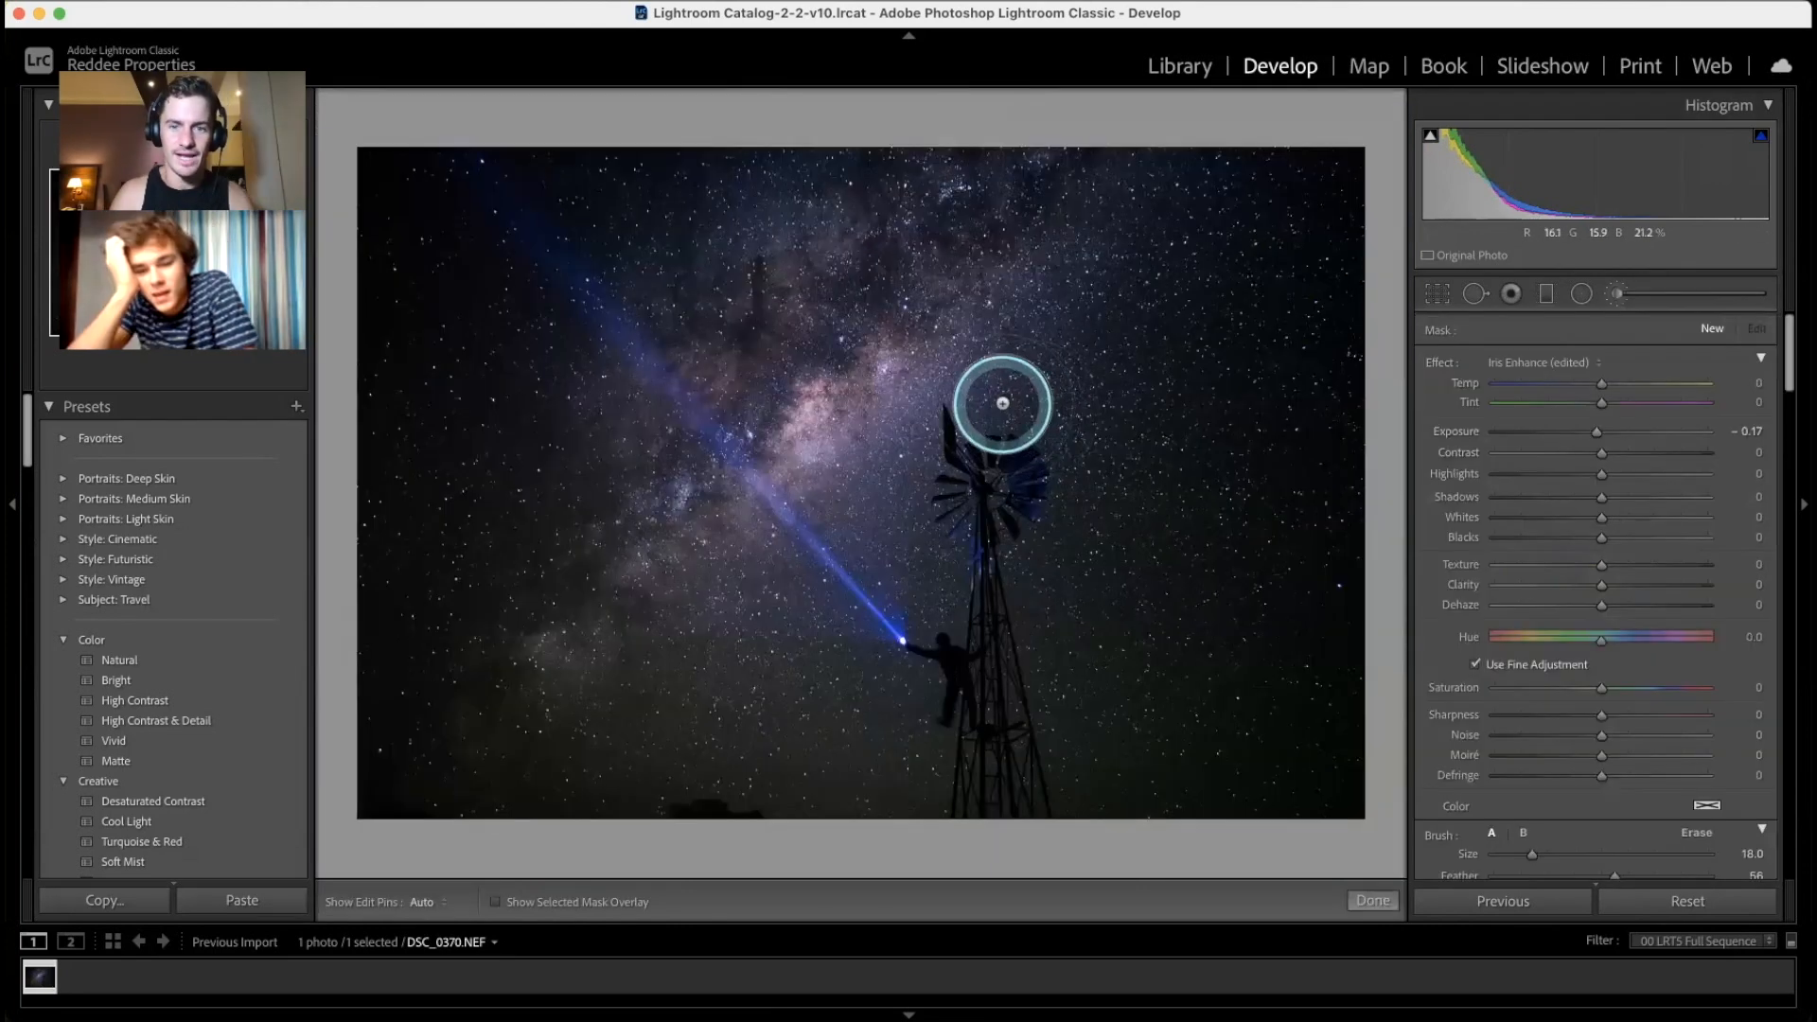
scroll(1658, 784, down, 3)
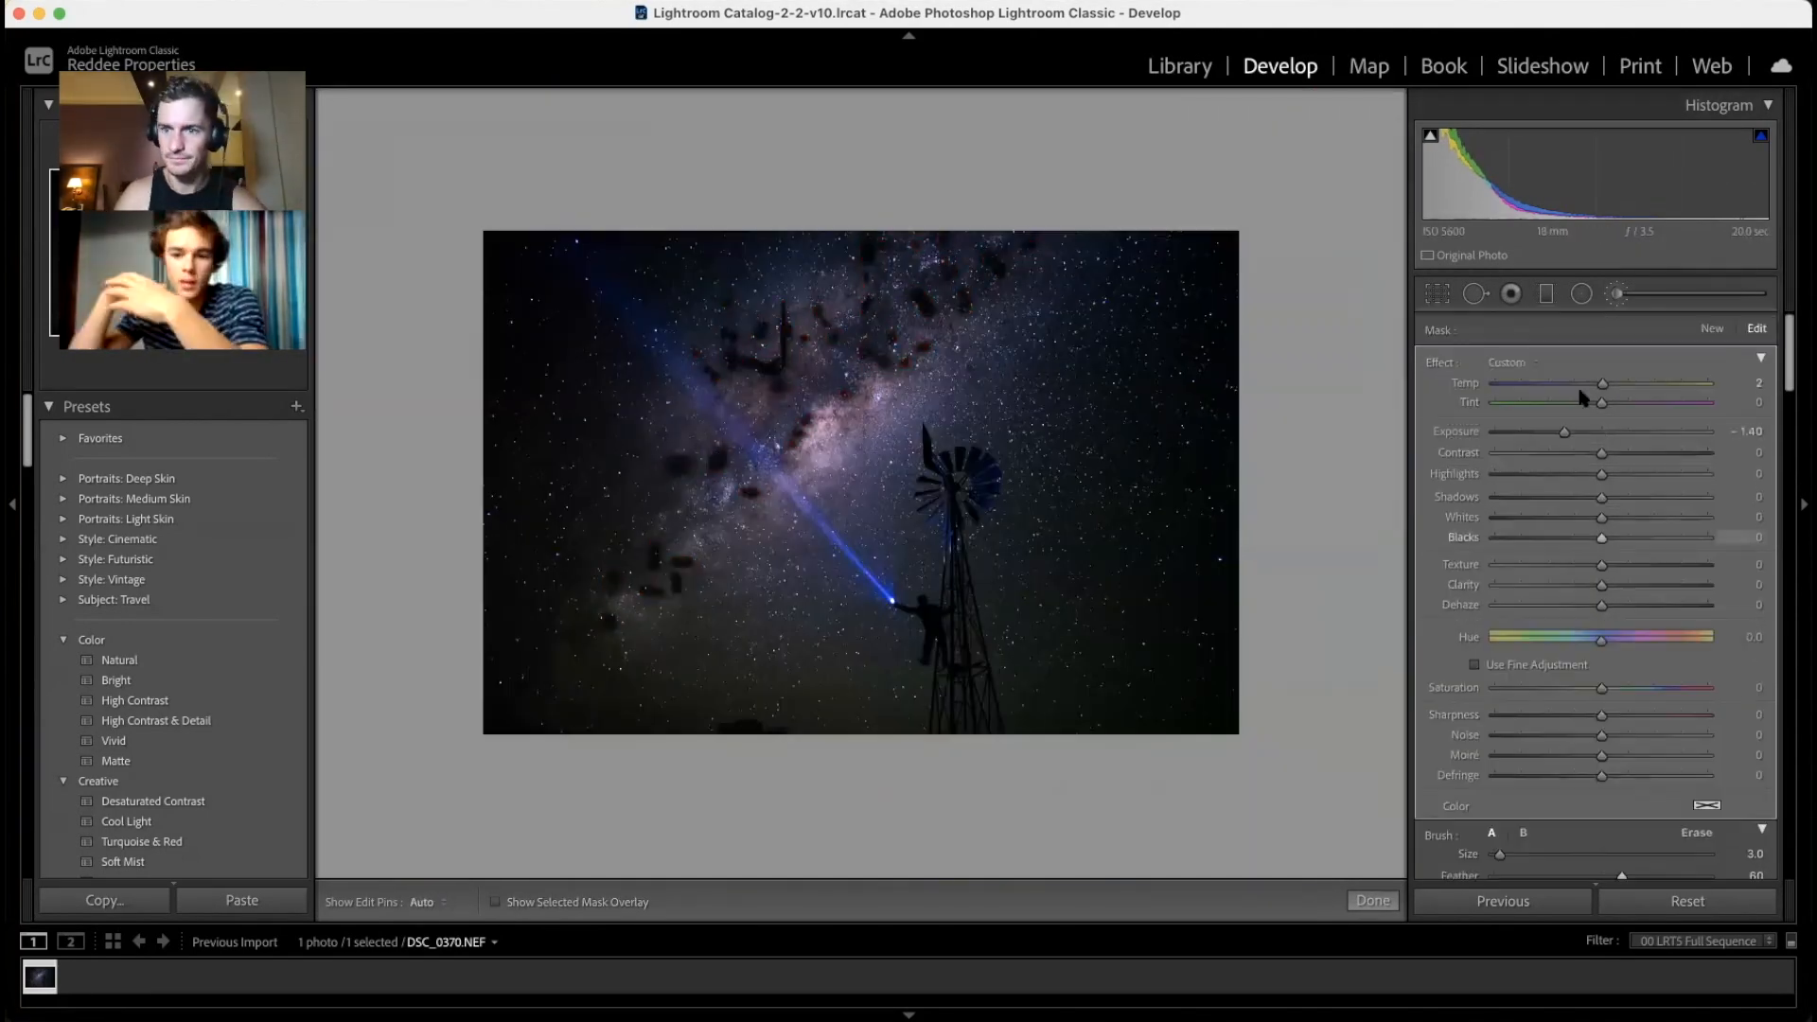
drag(1600, 432, 1600, 435)
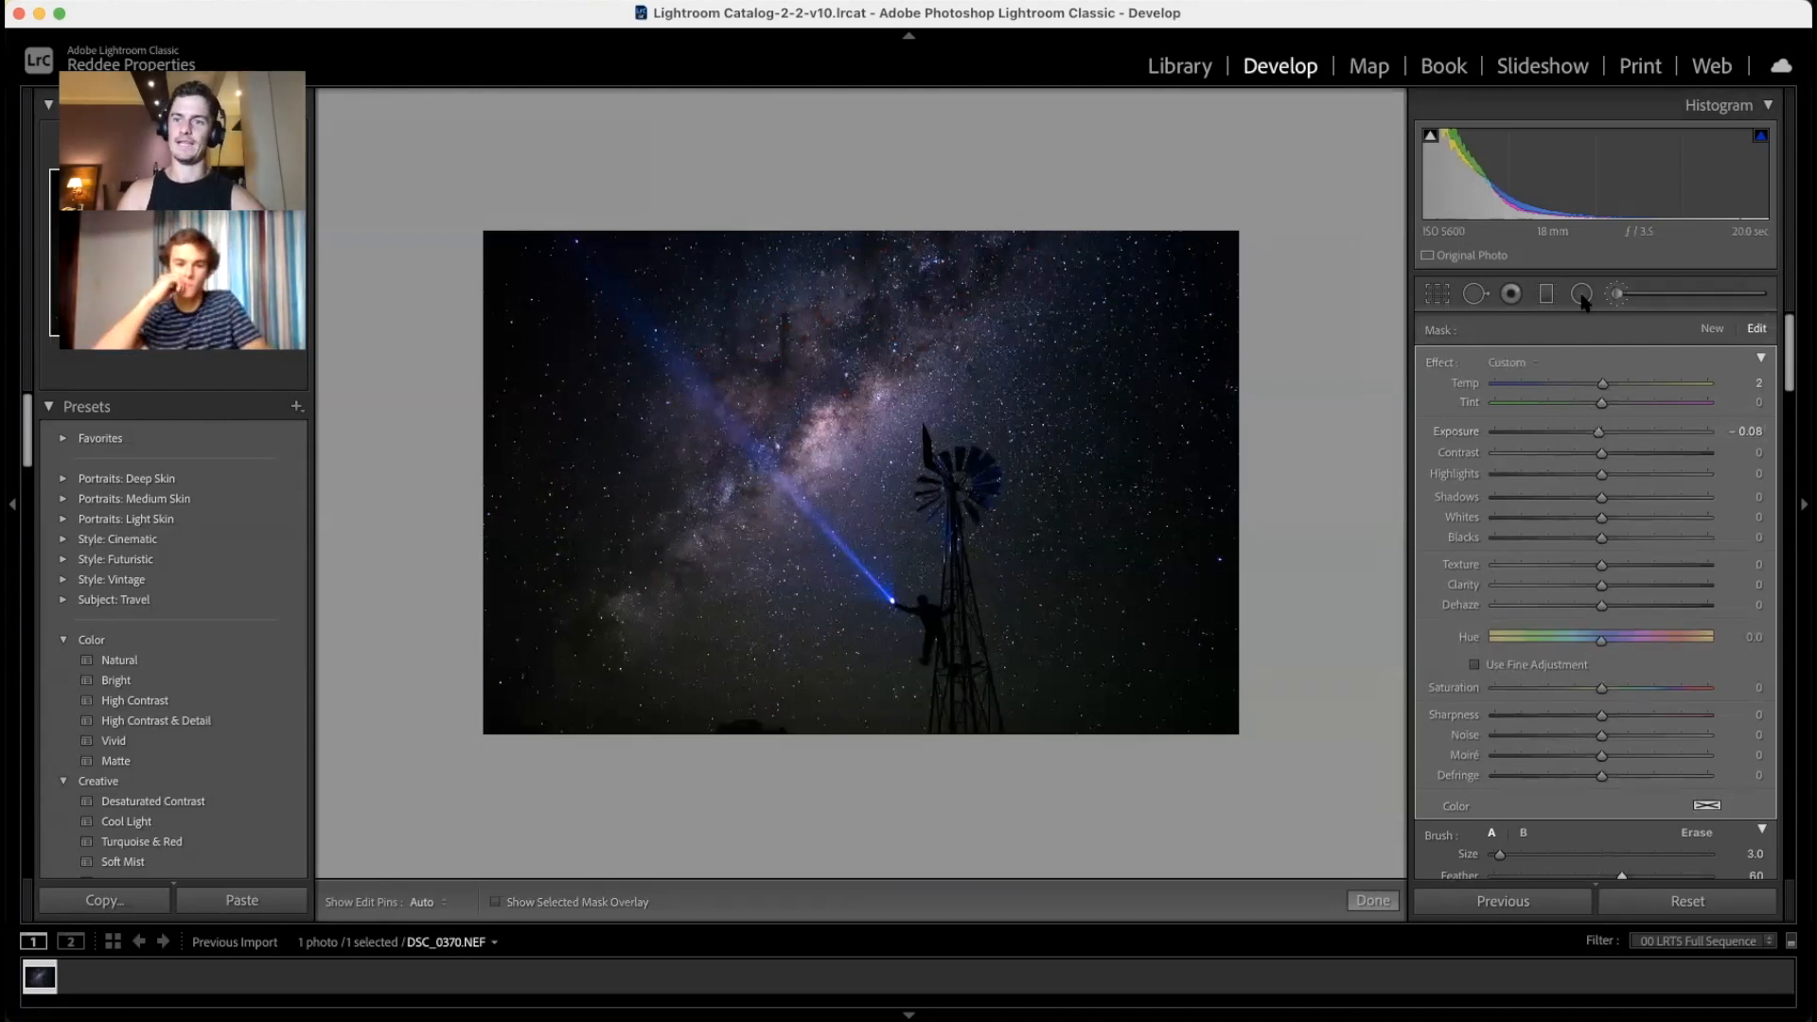
Step: Start a new brush mask with reset effects, Exposure +0.22, Contrast +10 and Highlights +4
click(1713, 331)
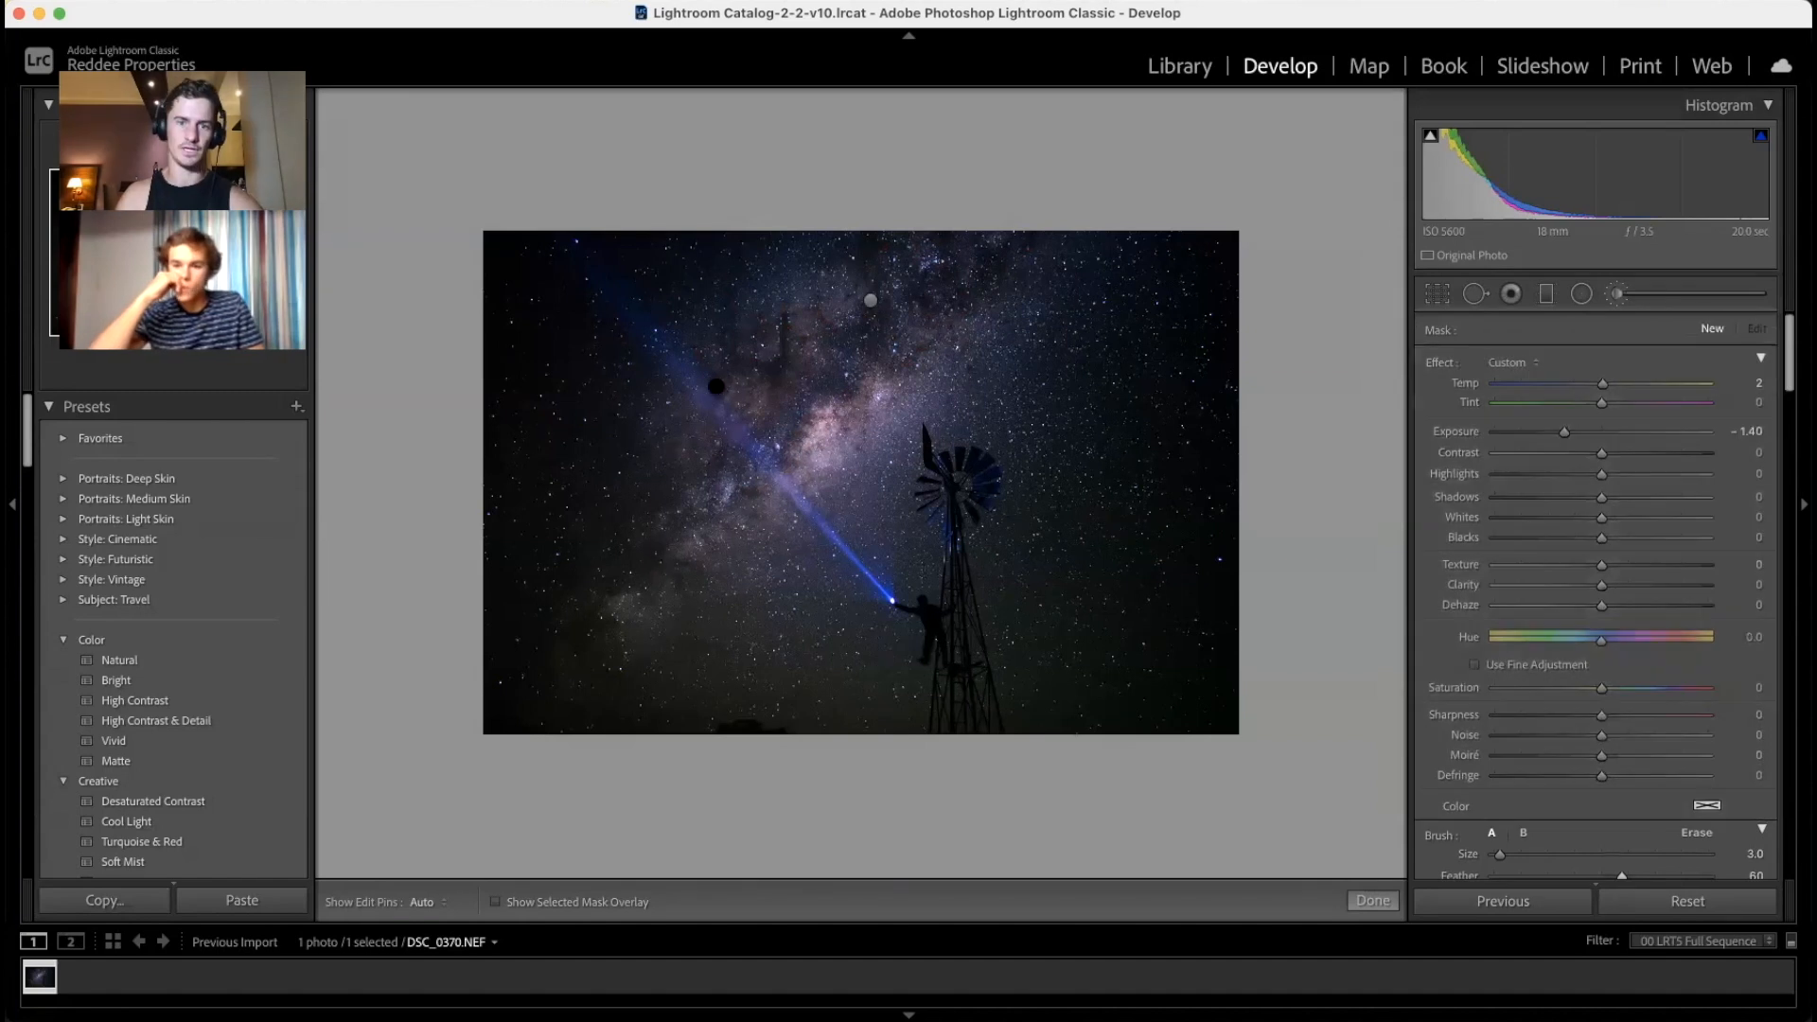
double_click(1439, 363)
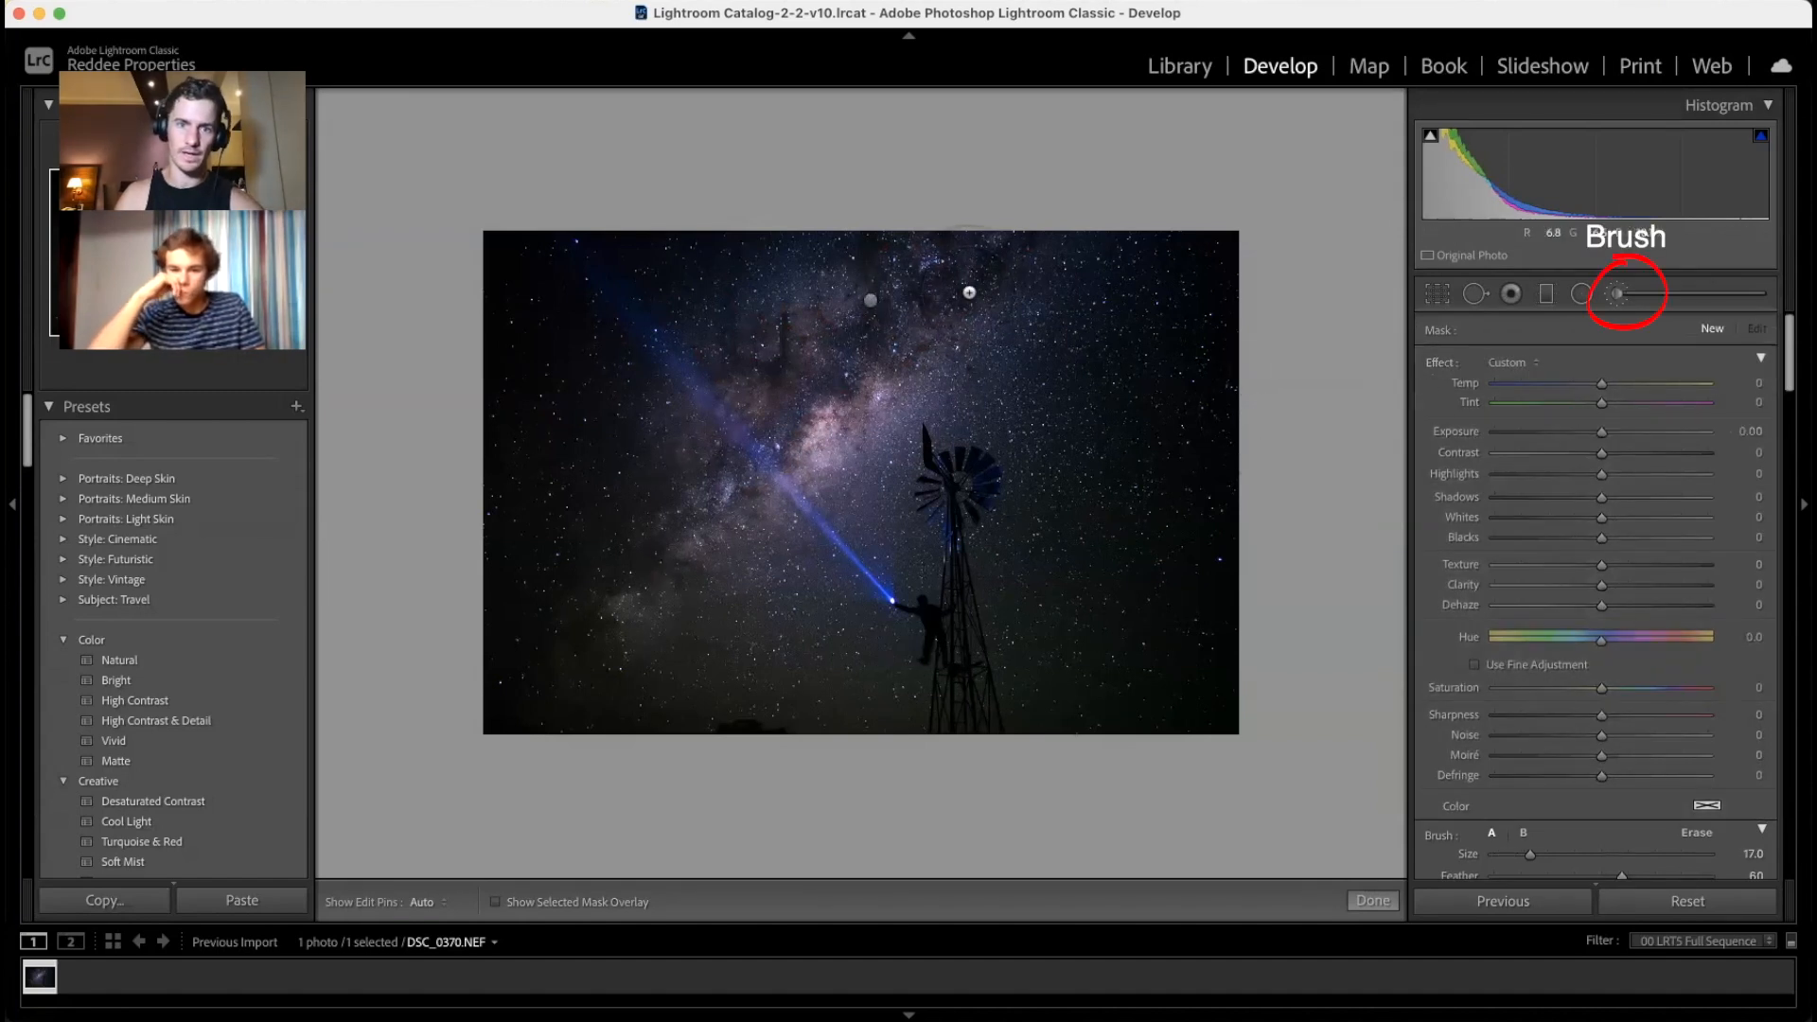
key(h)
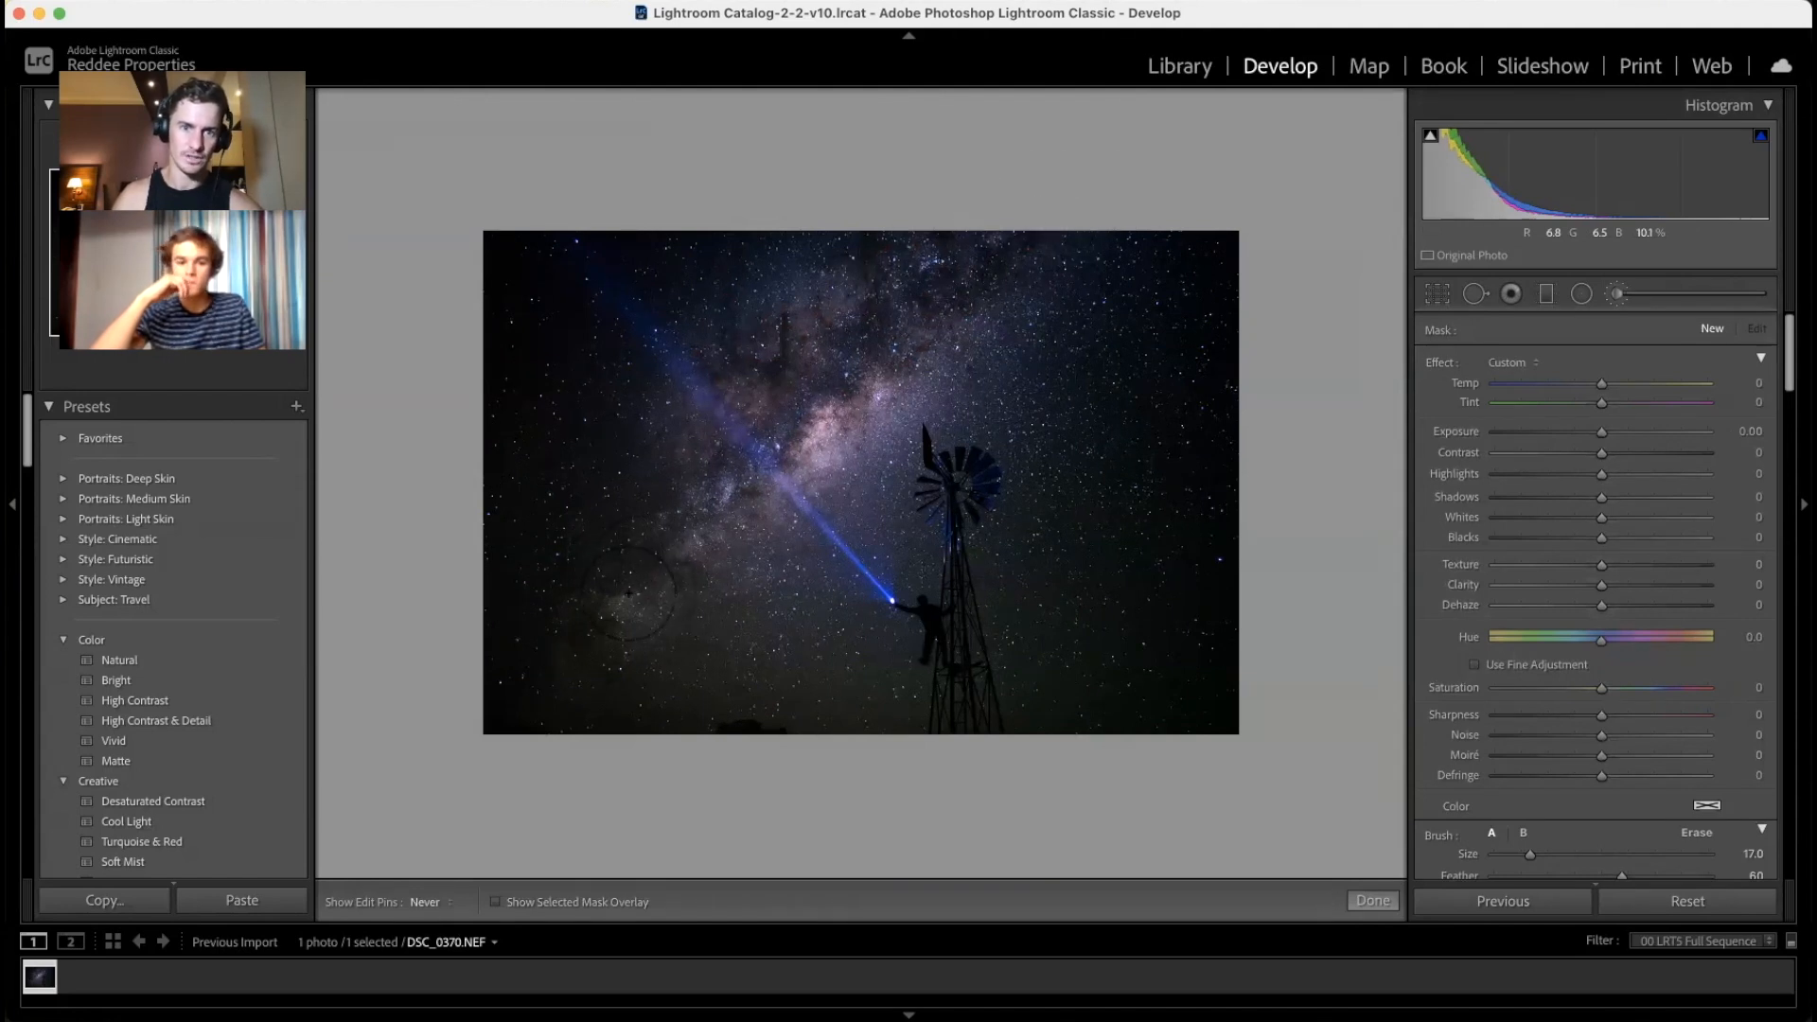
key(h)
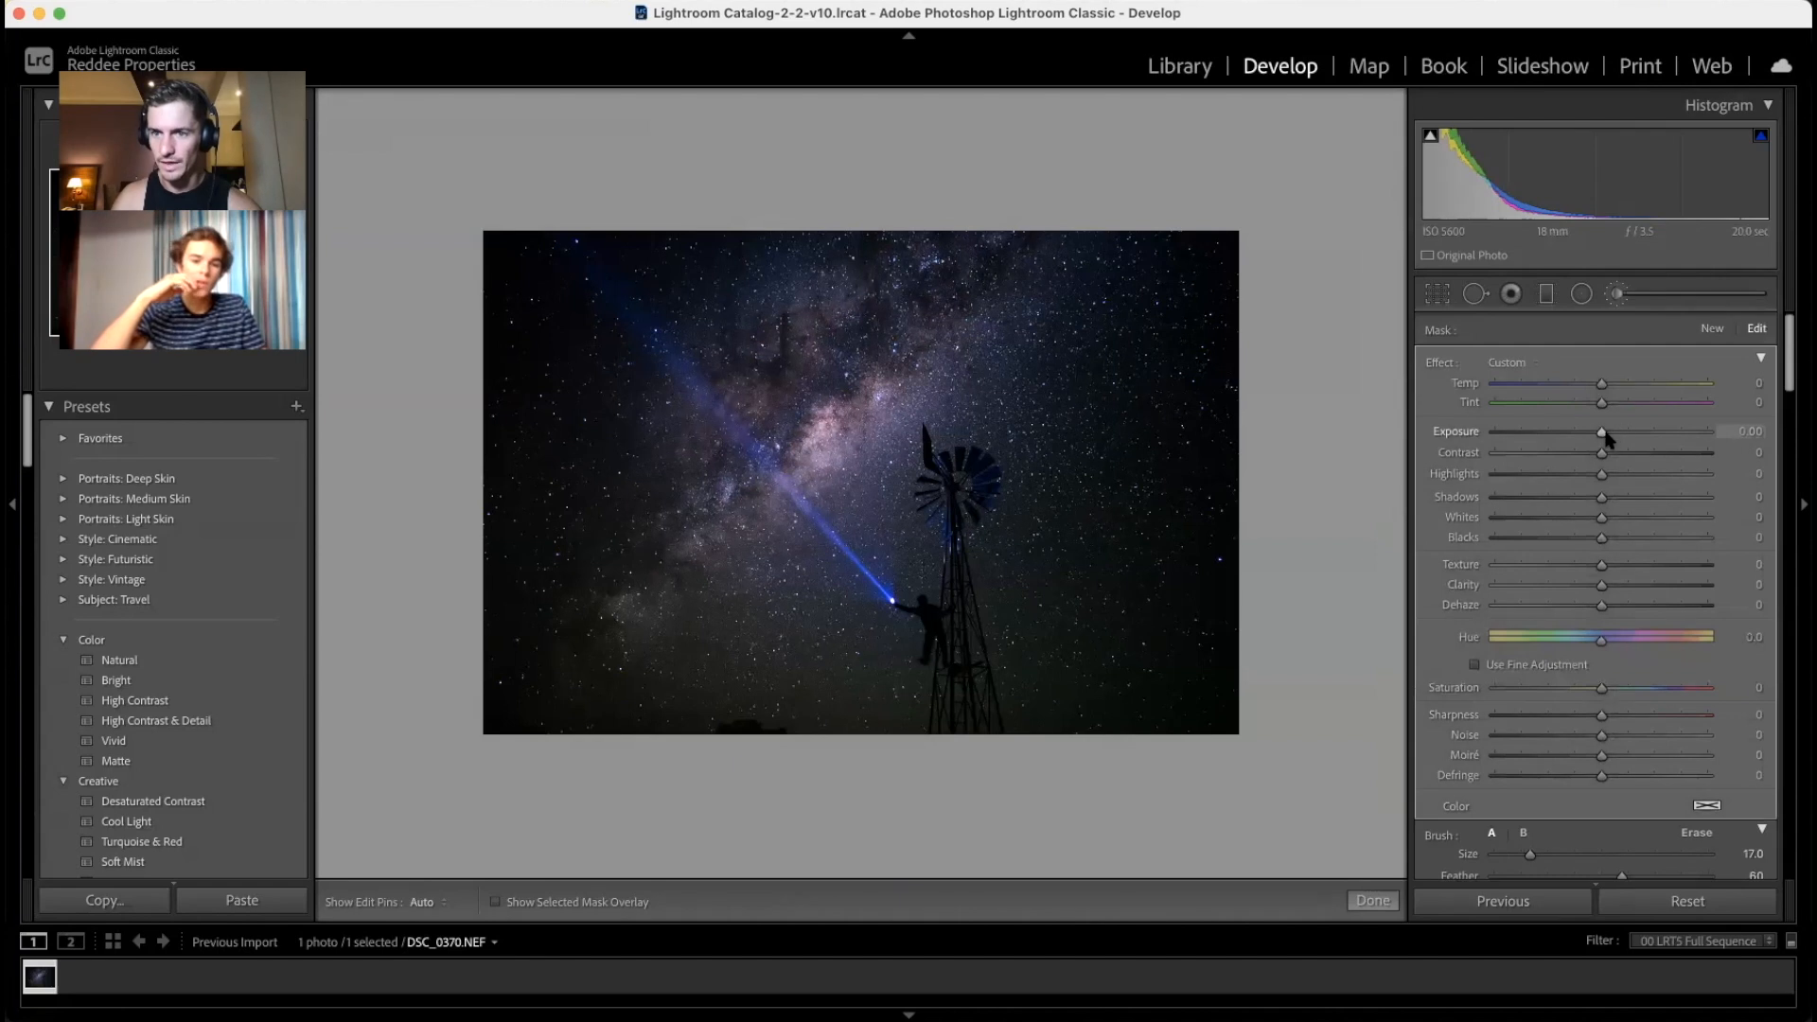
drag(1606, 437, 1611, 435)
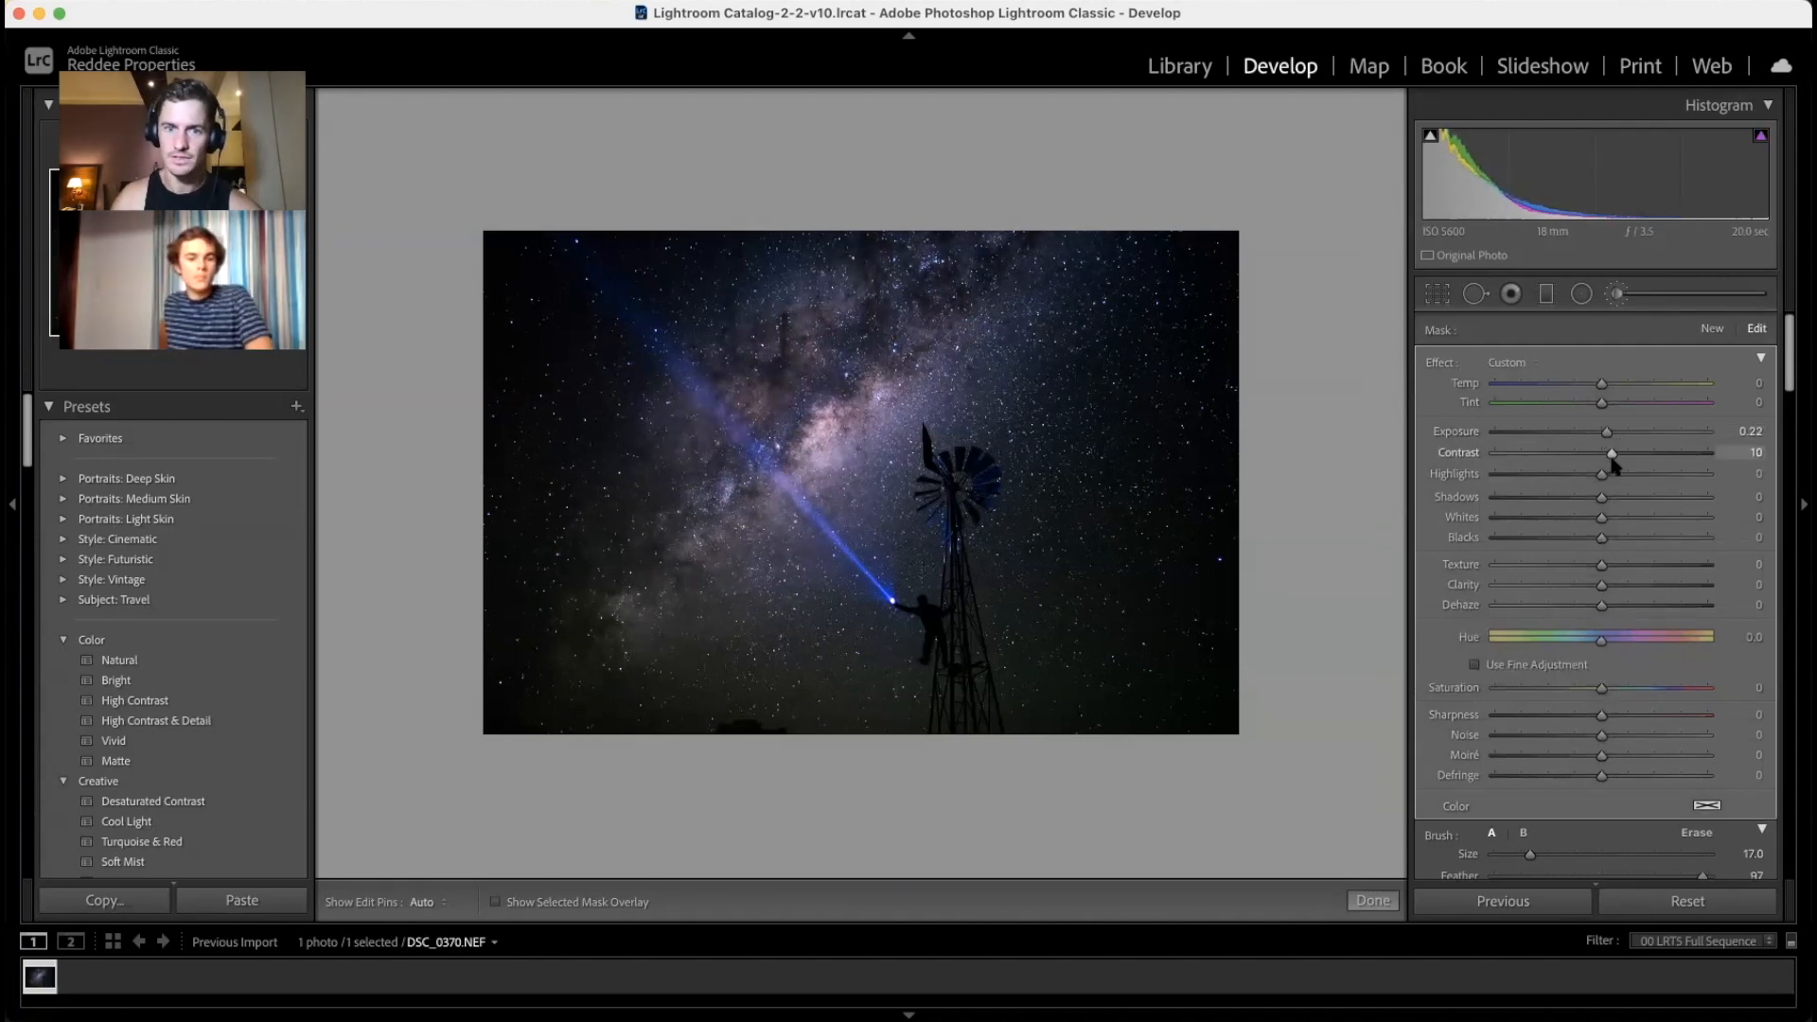
drag(1612, 469, 1617, 471)
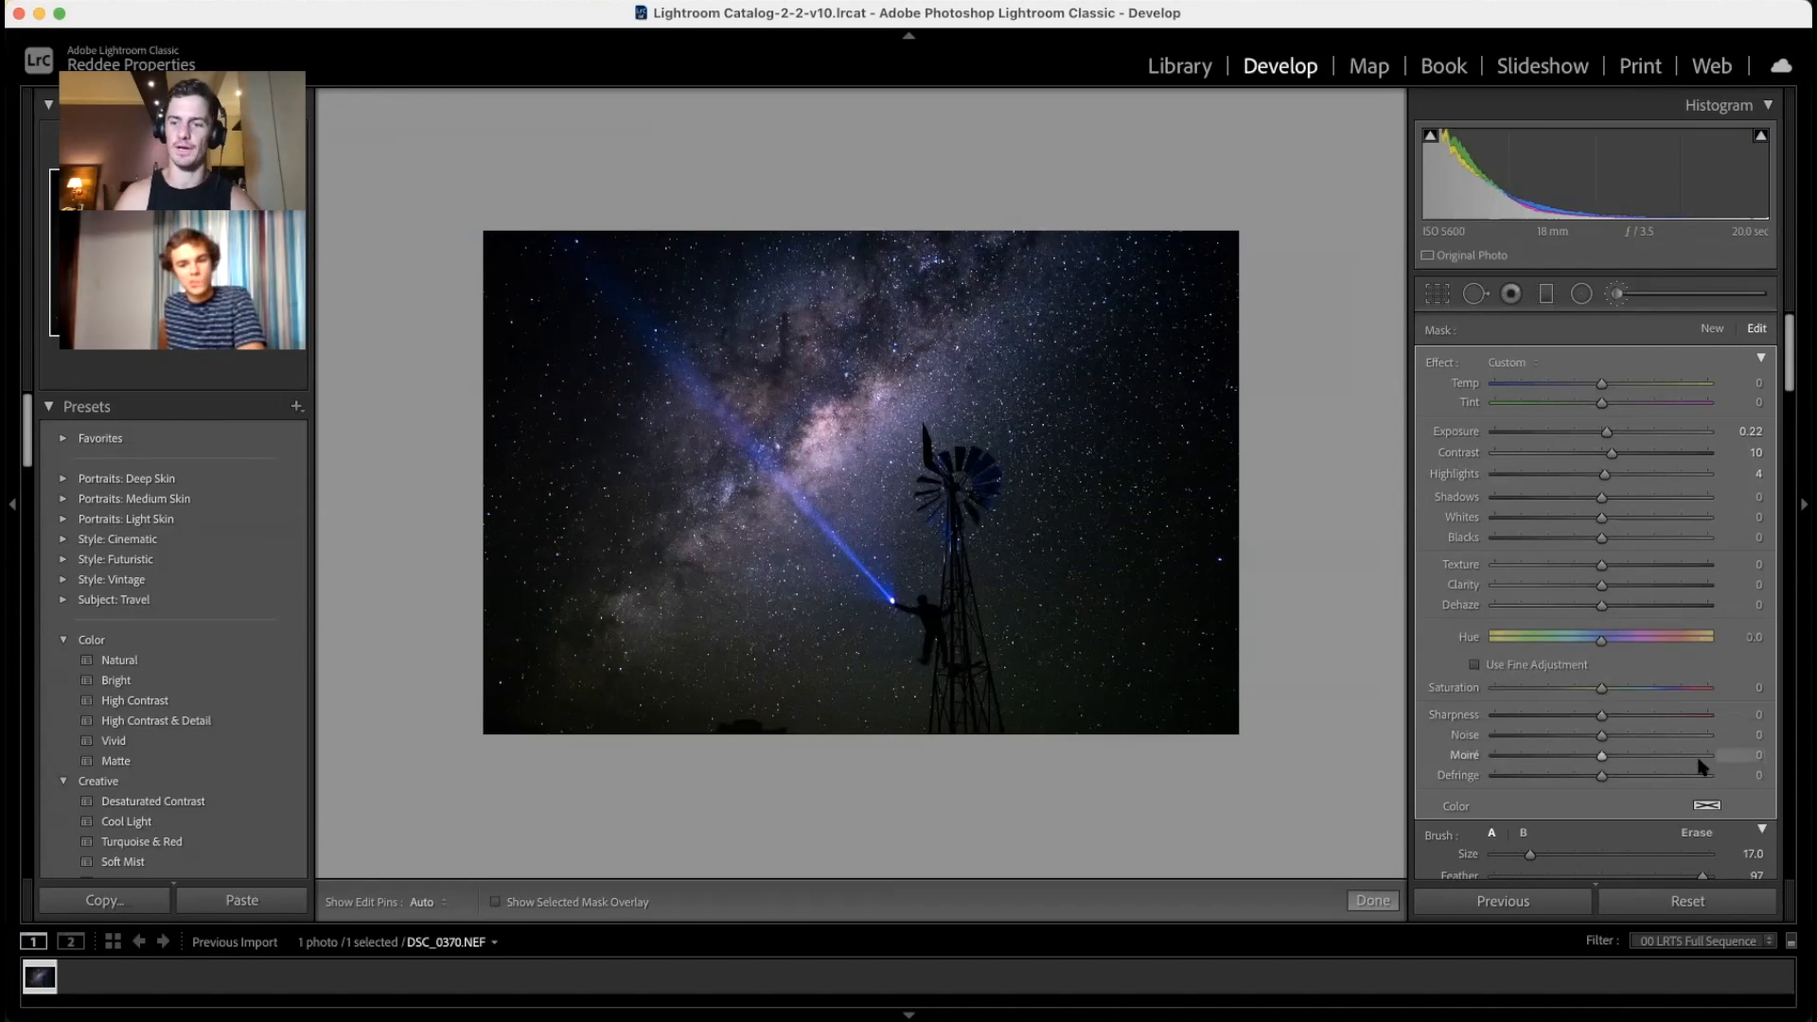
click(1708, 807)
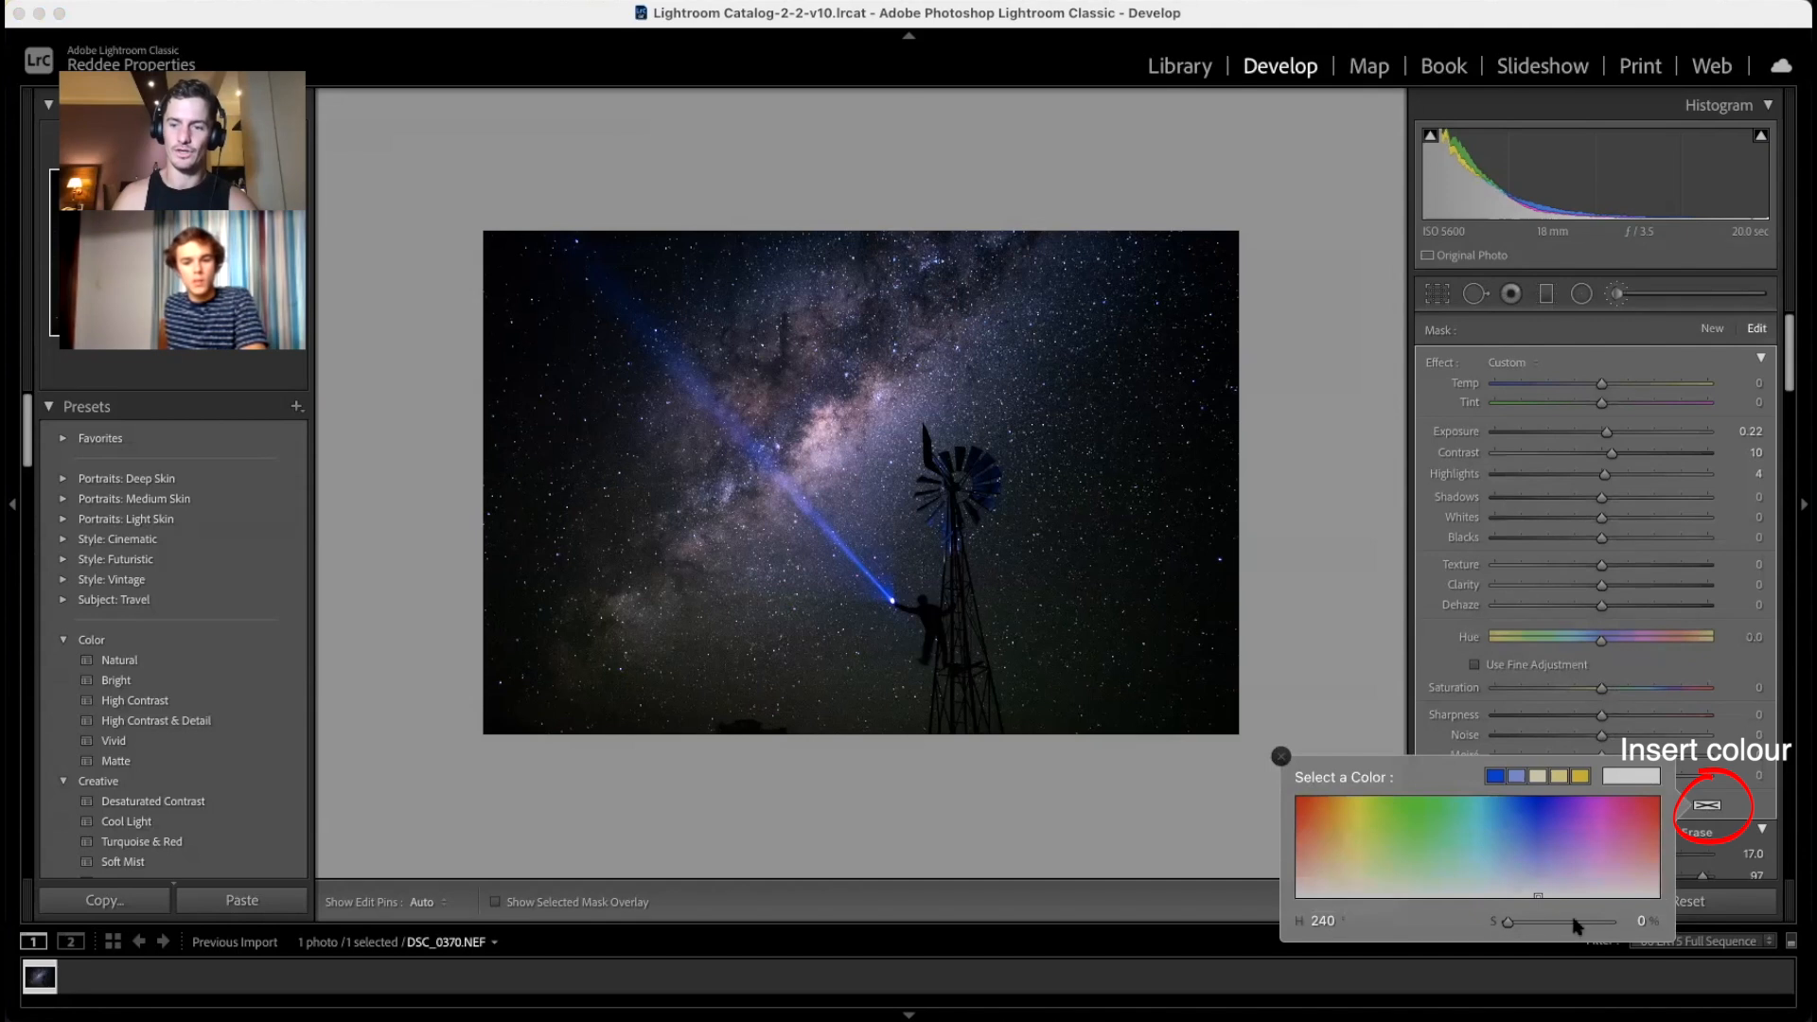
Step: Tint the brush mask with a light warm colour at hue 35
click(1331, 877)
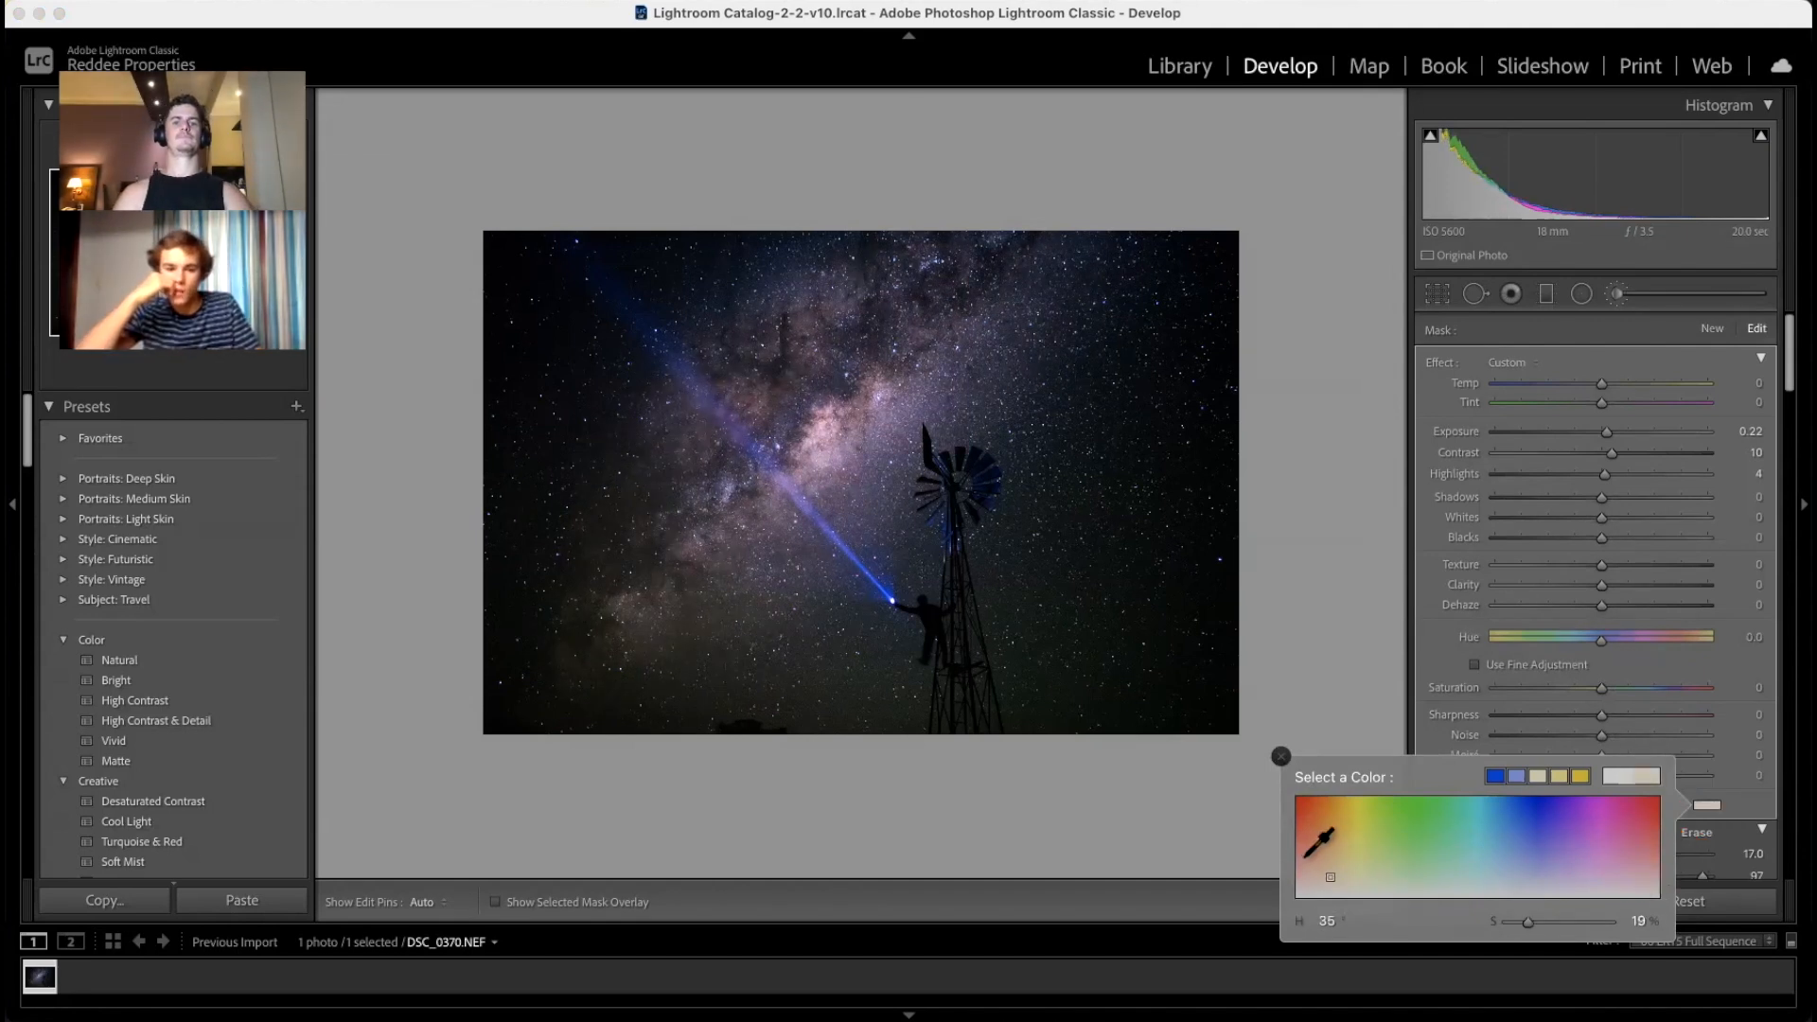
click(1280, 756)
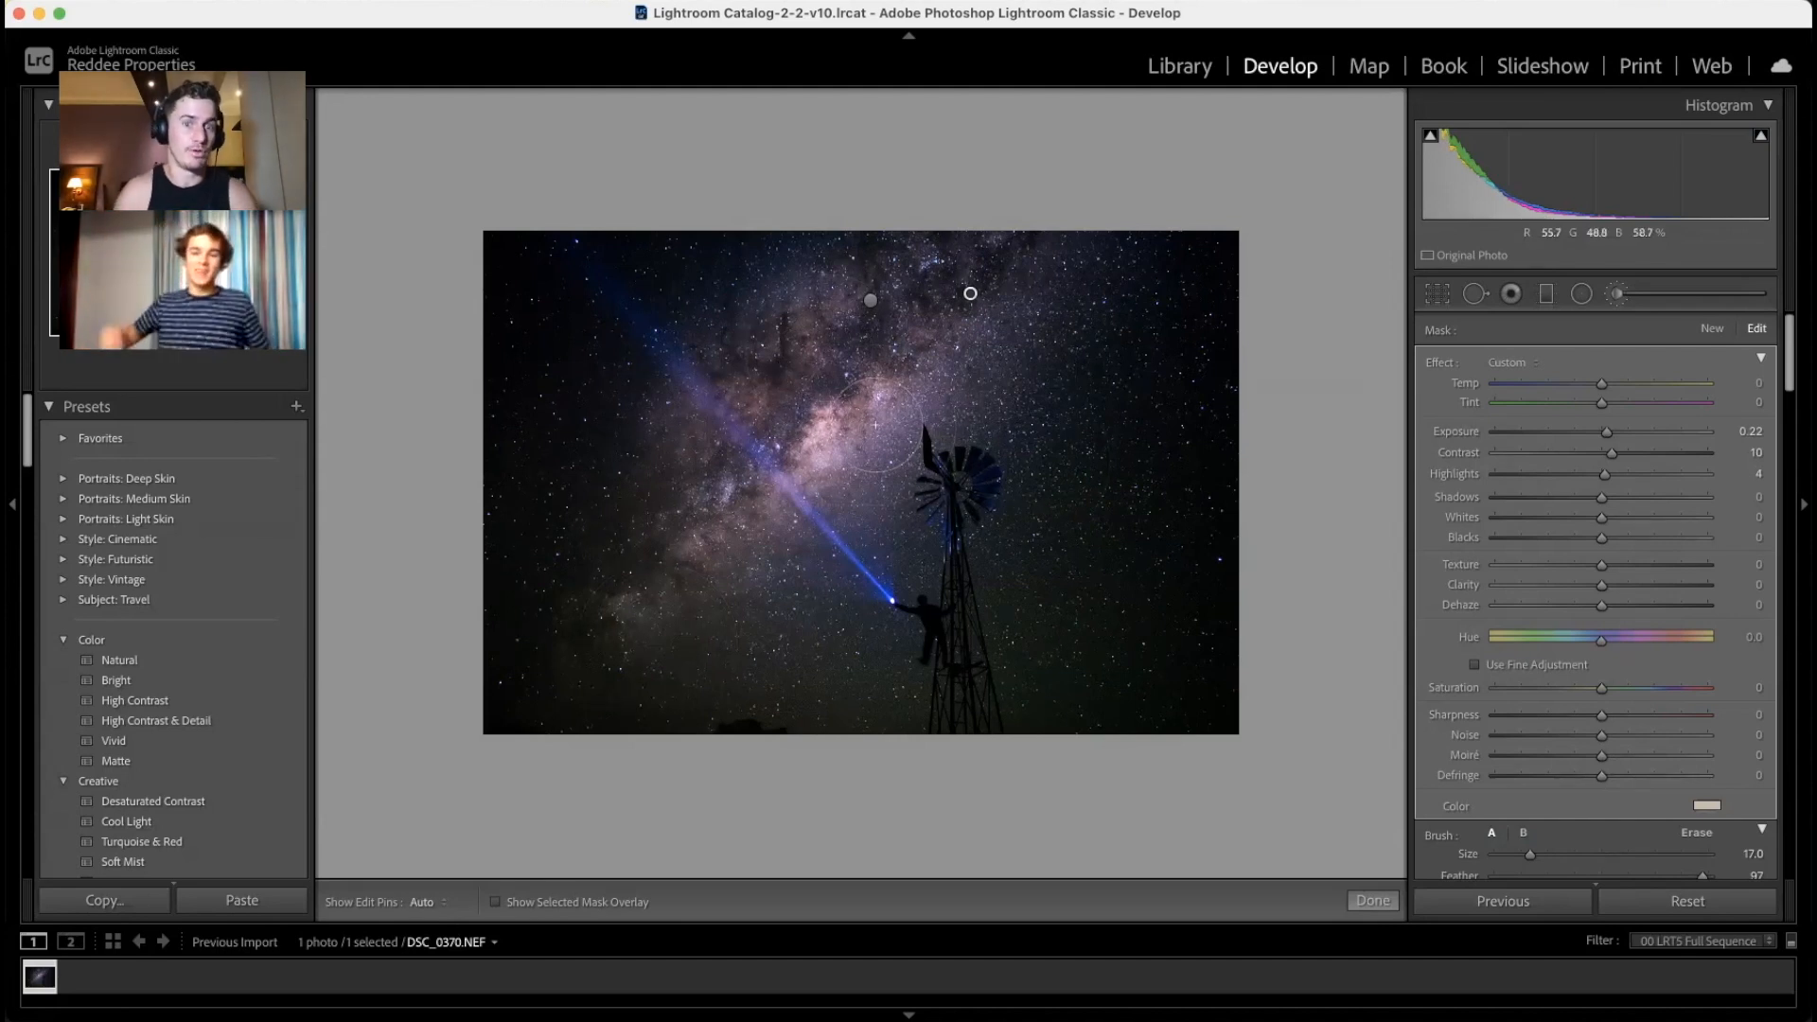
Step: Paint a new brush mask up the flashlight beam with Saturation −36, then close the brush
key(Return)
key(super+equal)
key(super+equal)
key(super+minus)
key(super+equal)
key(super+equal)
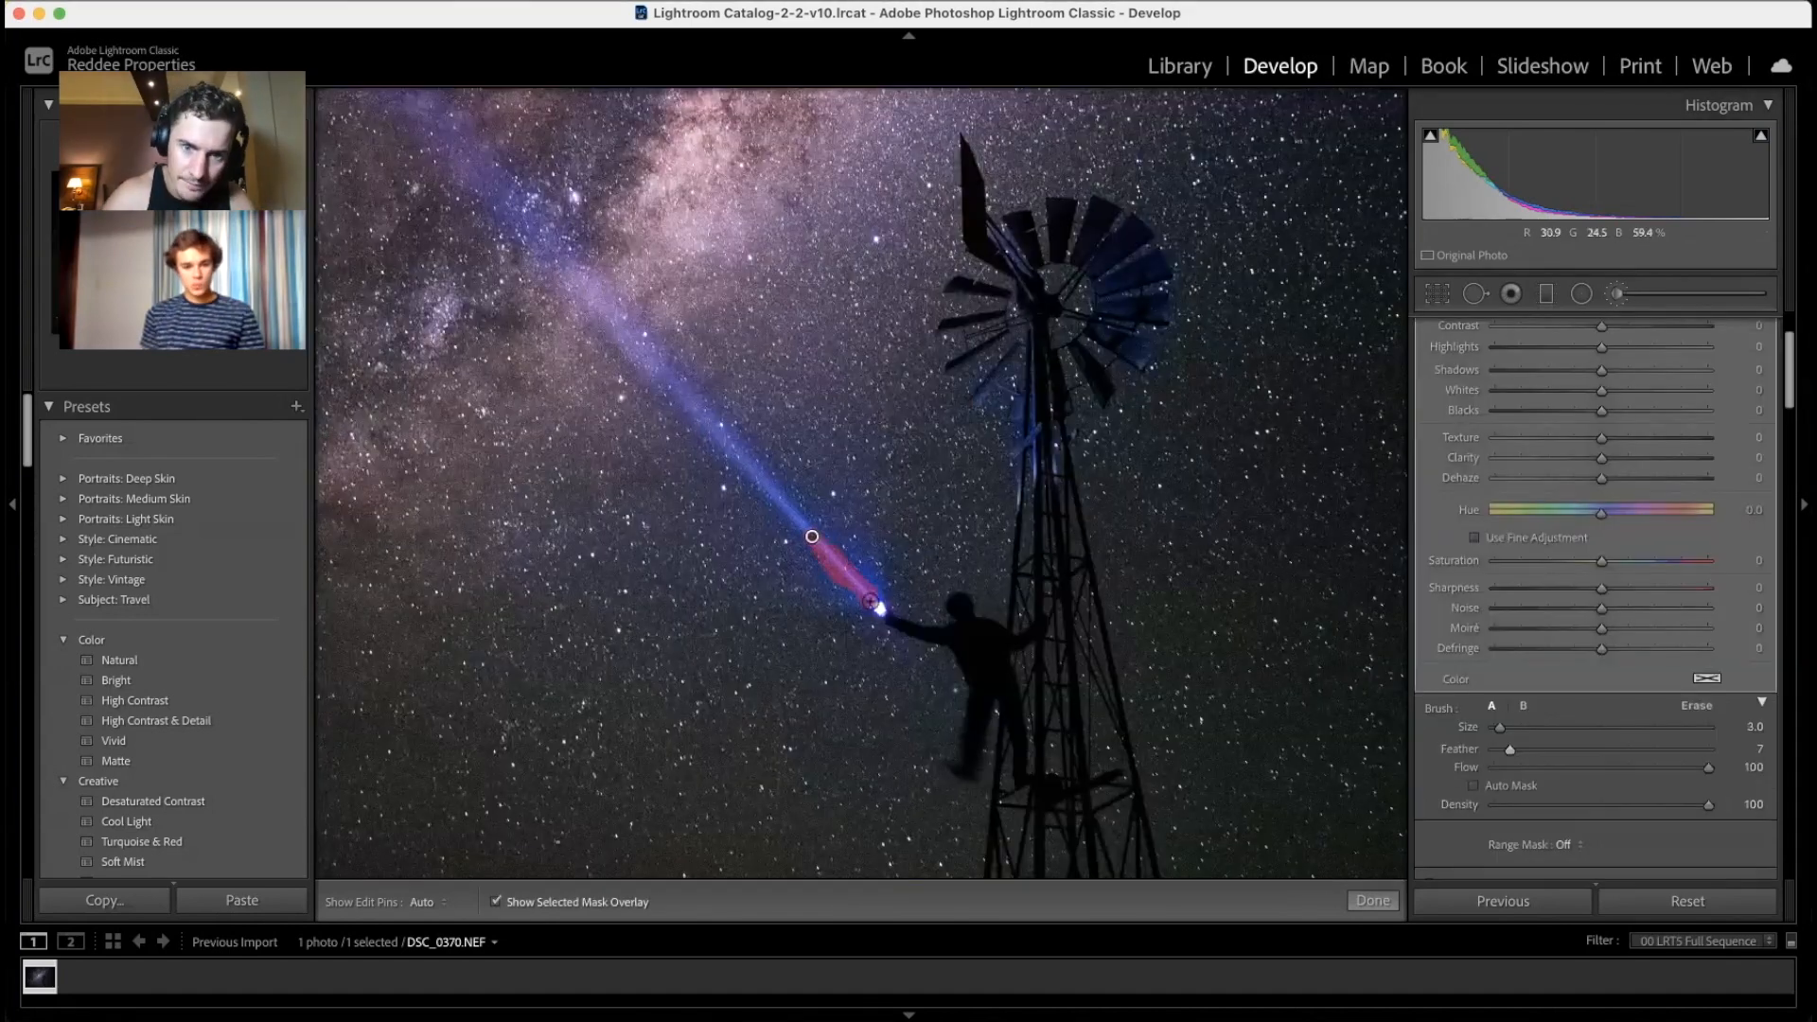
mouse_move(852, 599)
mouse_down()
mouse_move(720, 455)
mouse_move(610, 284)
mouse_up()
key(super+equal)
key(super+minus)
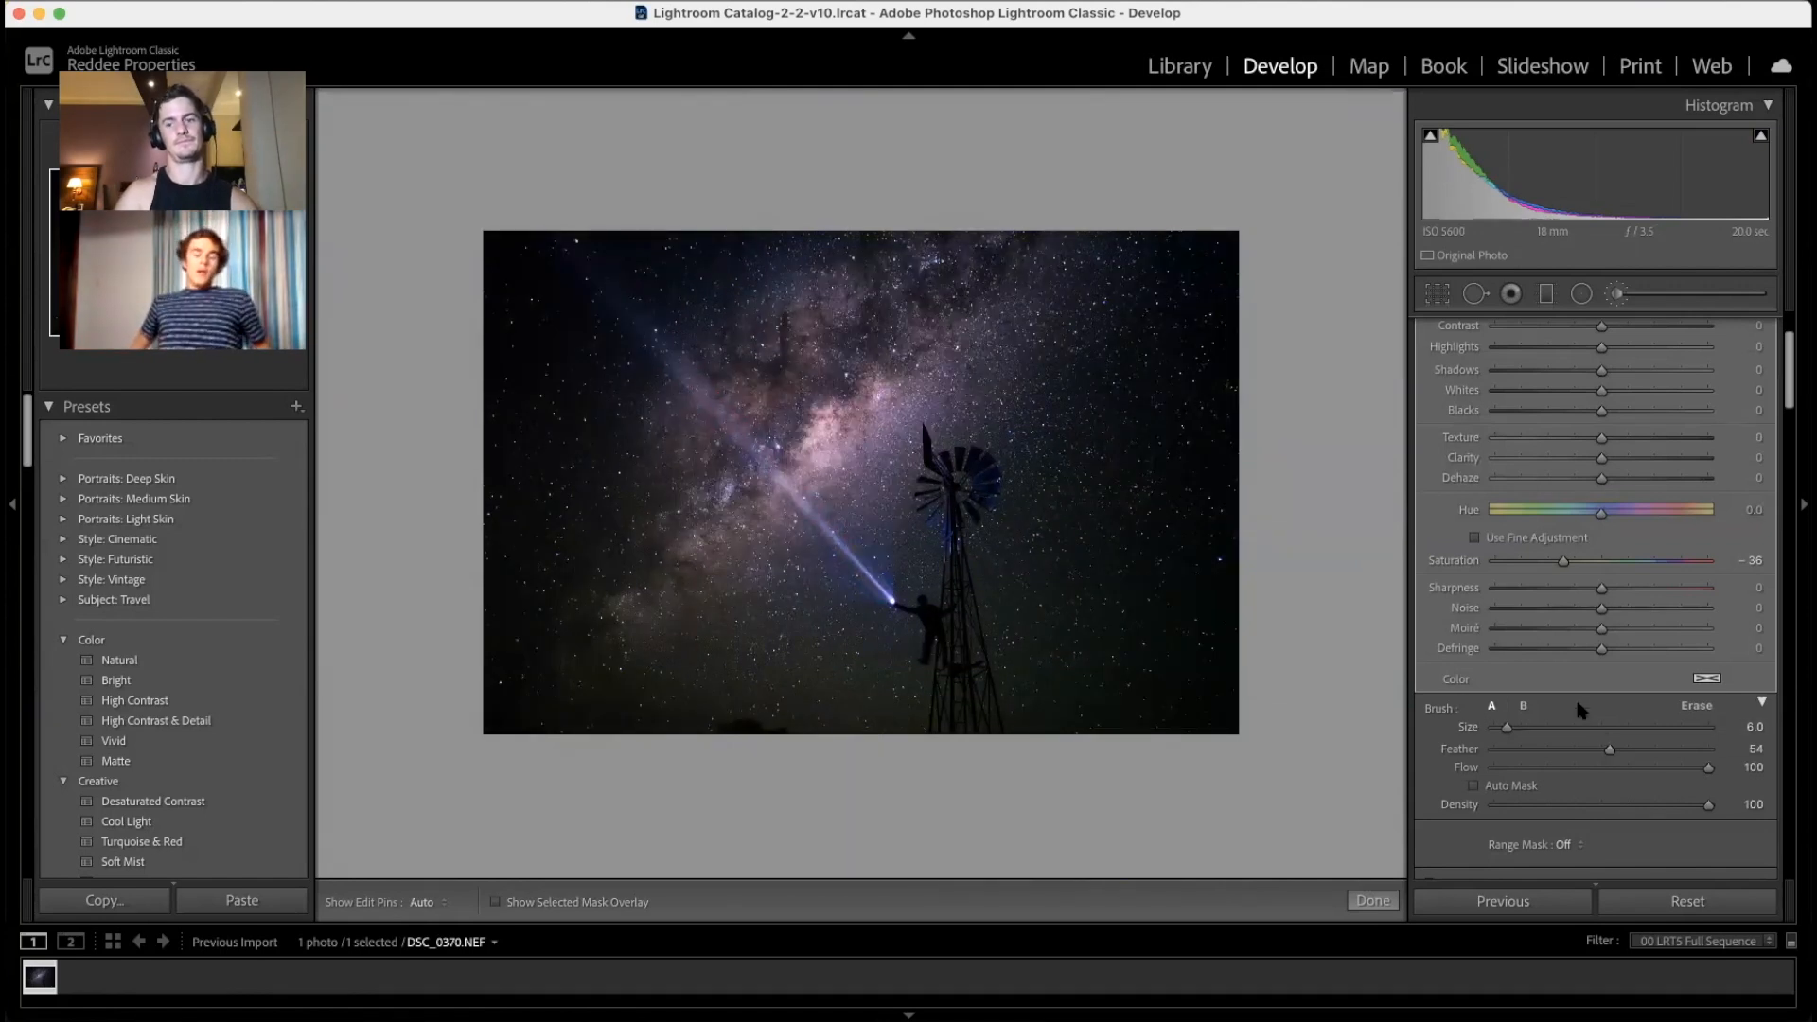
click(1618, 294)
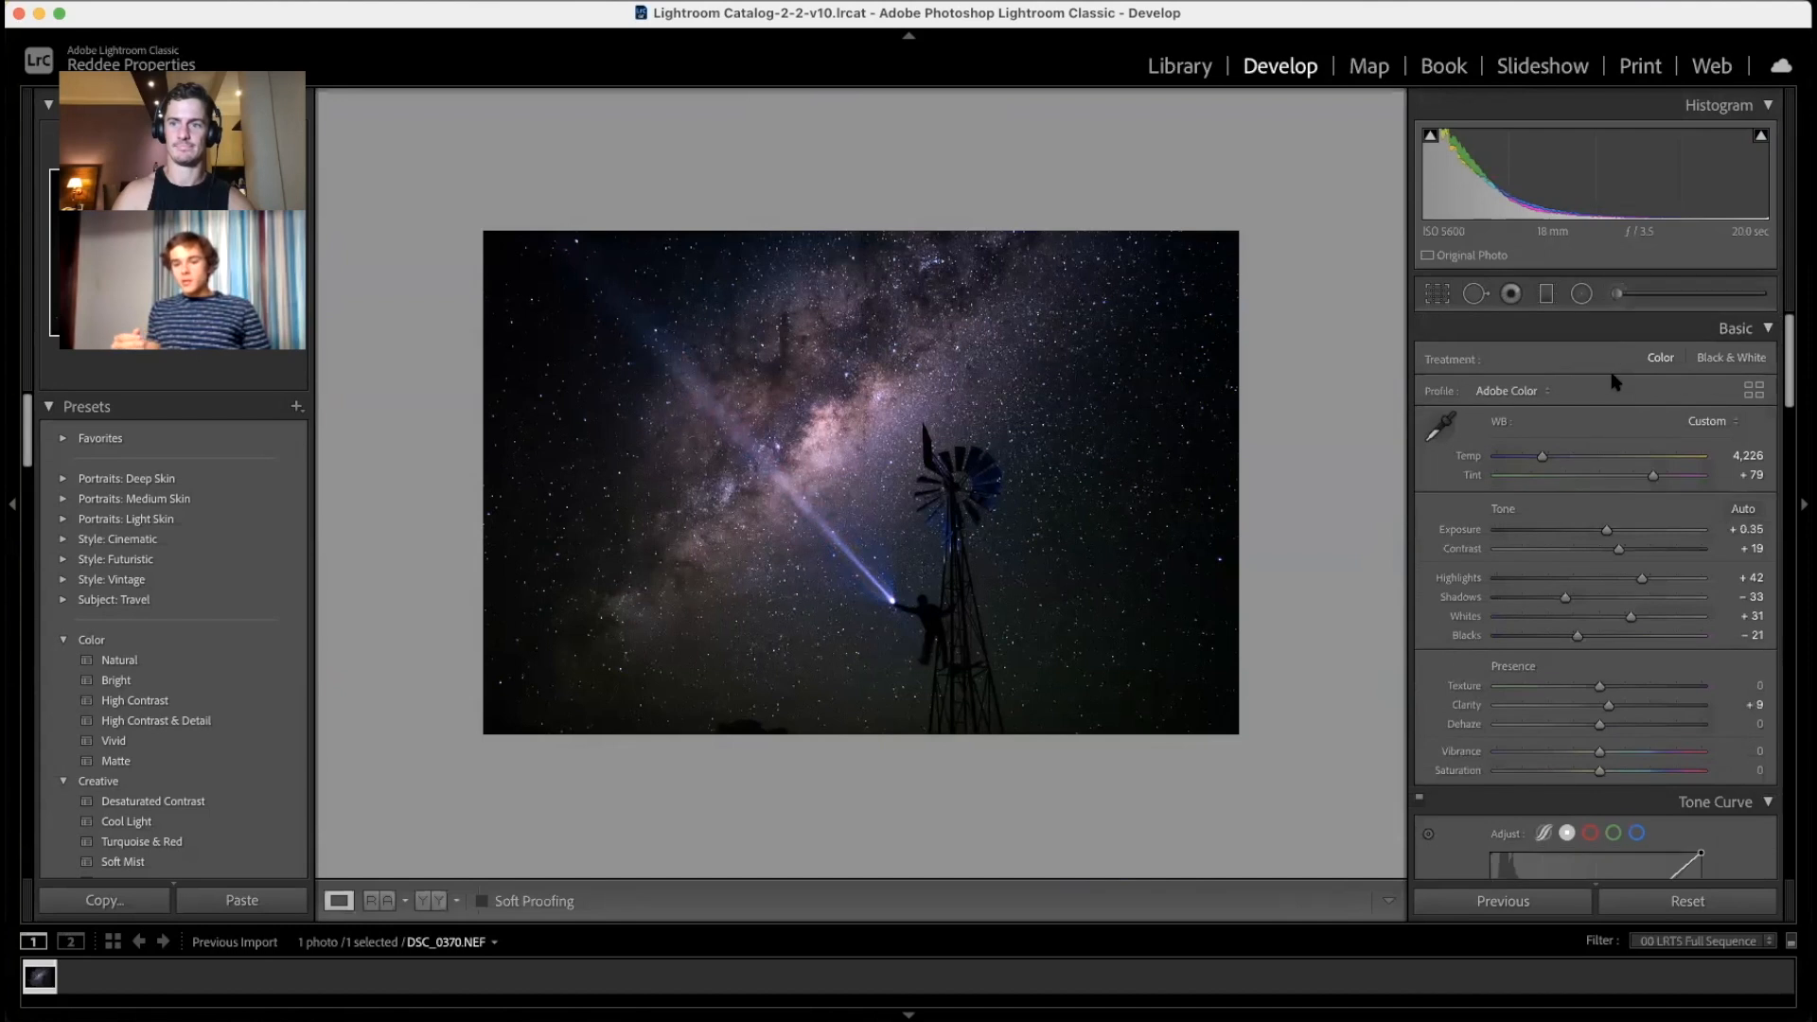
Step: Nudge Tint to +76, compare Before/After, and pull the crop's right edge inward
drag(1659, 481, 1652, 480)
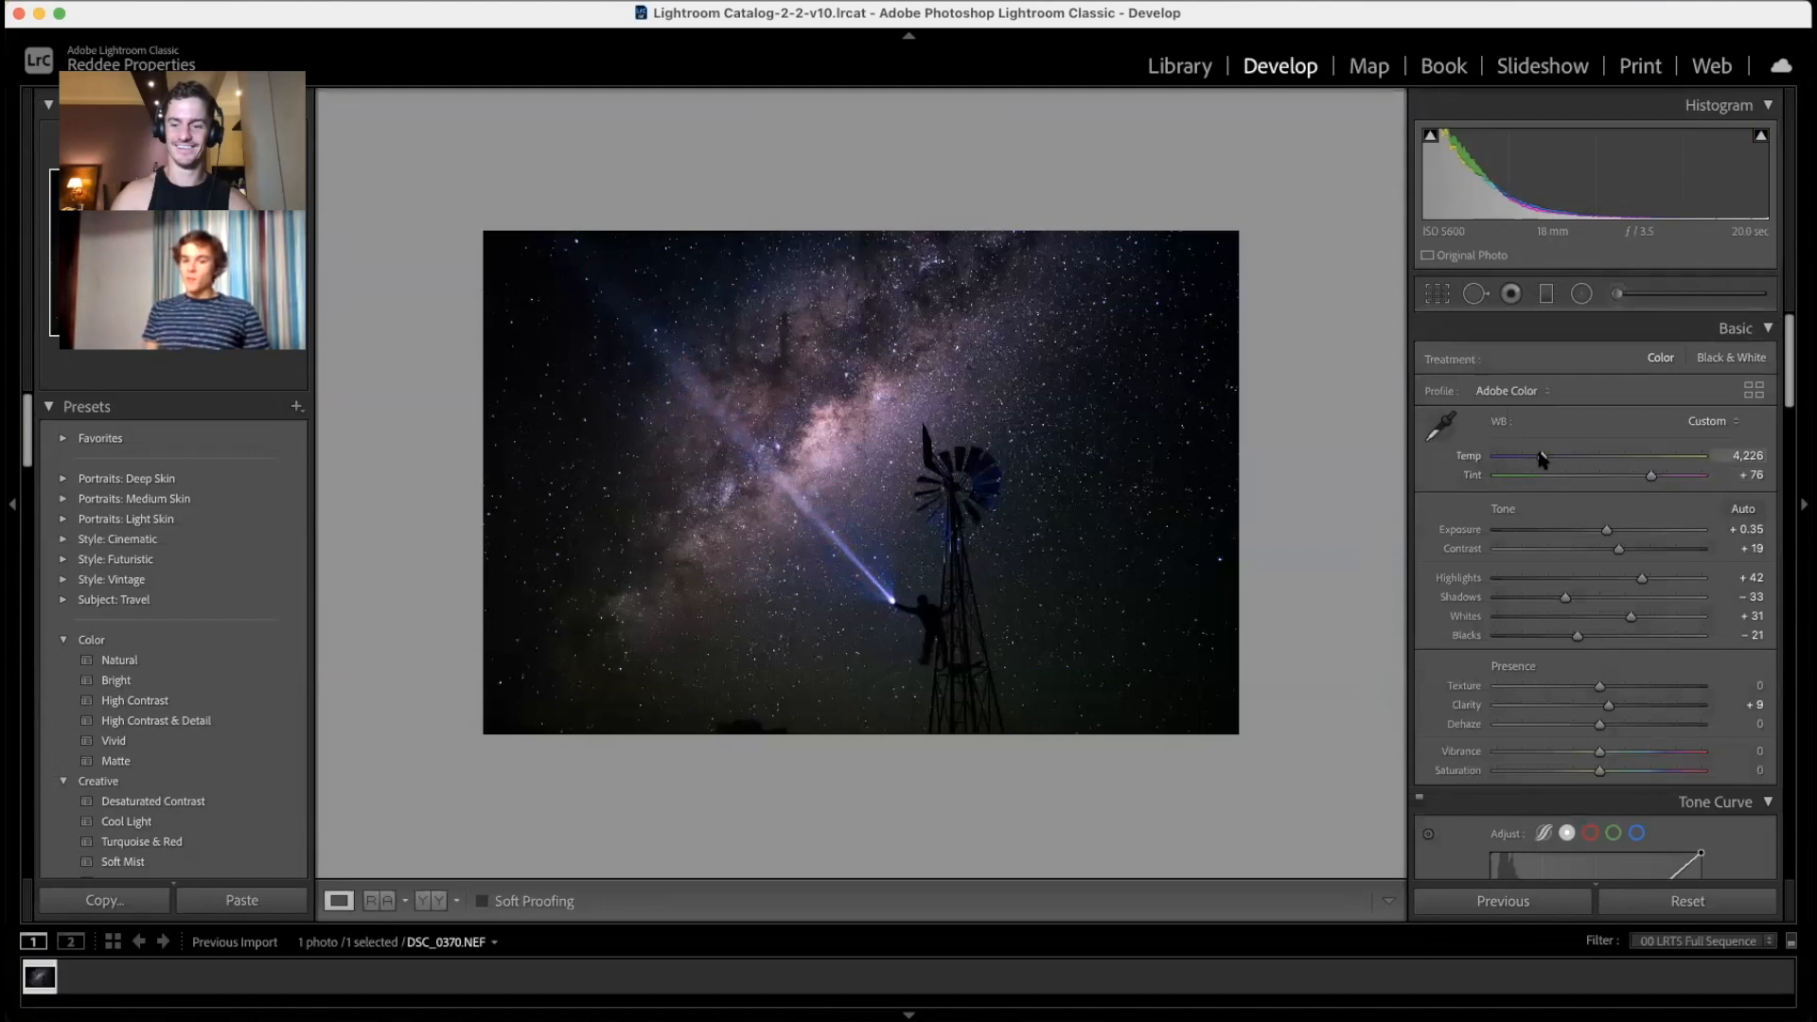
key(backslash)
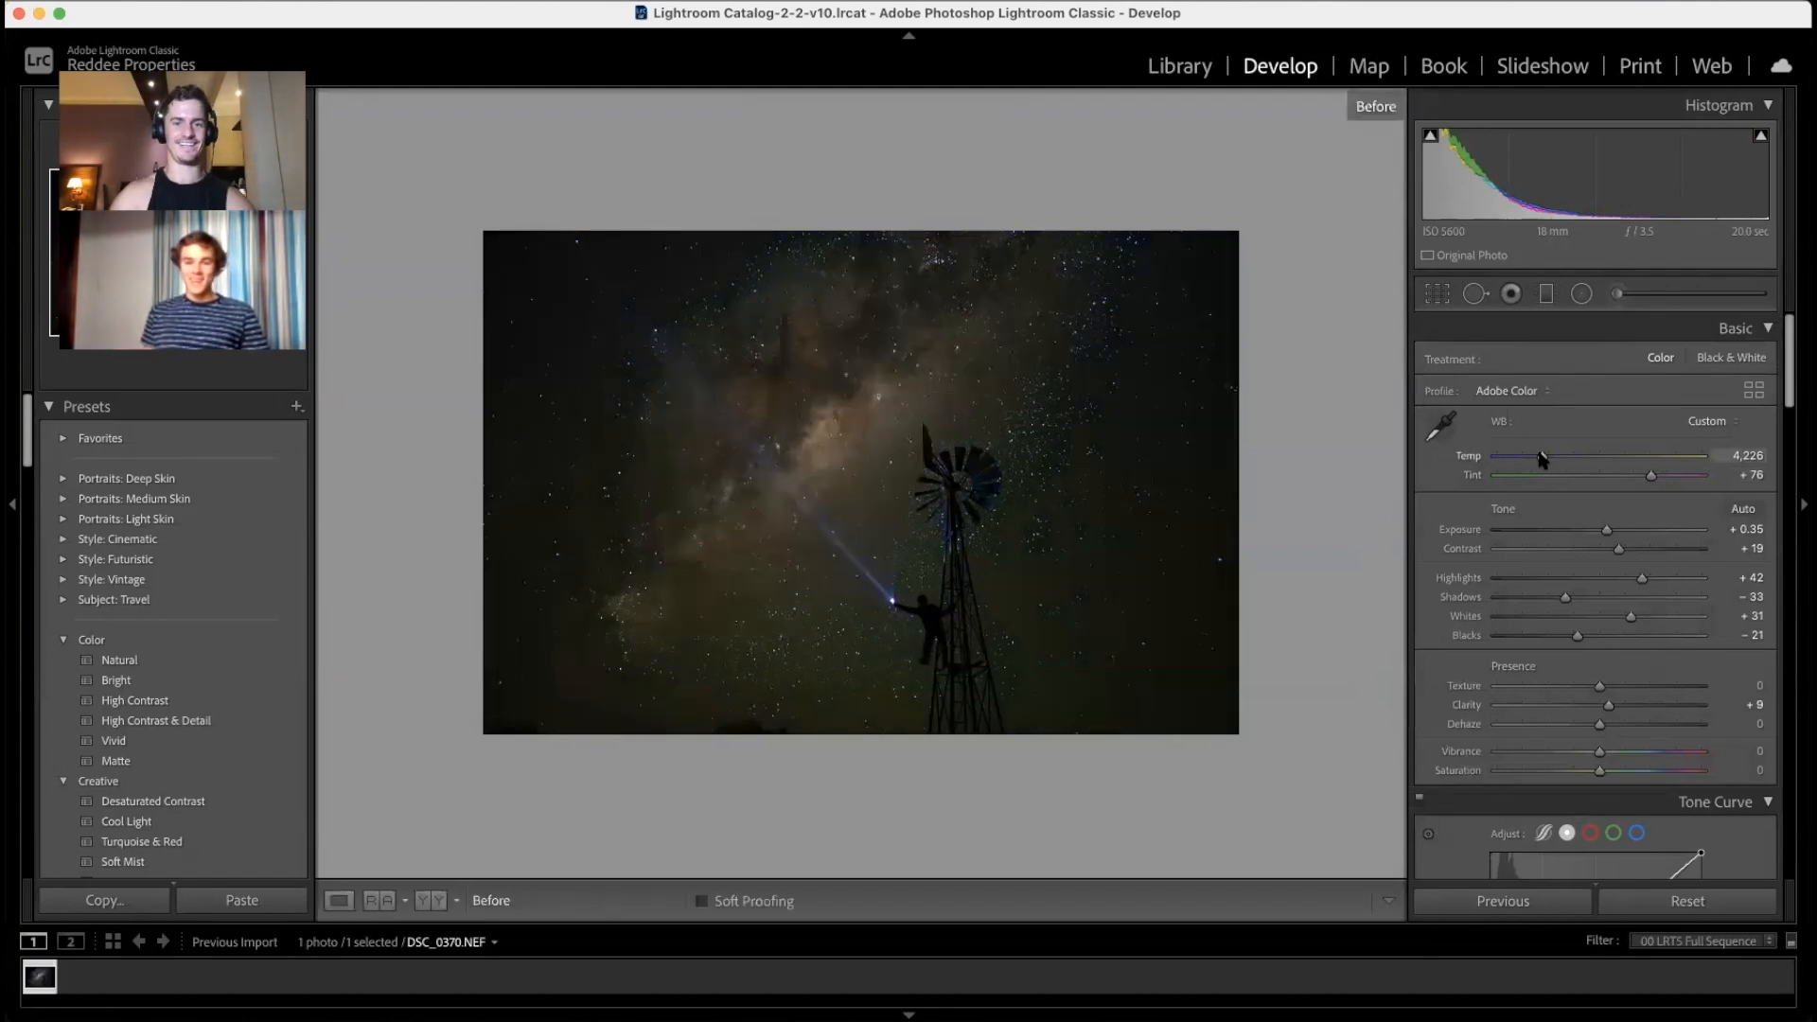
key(backslash)
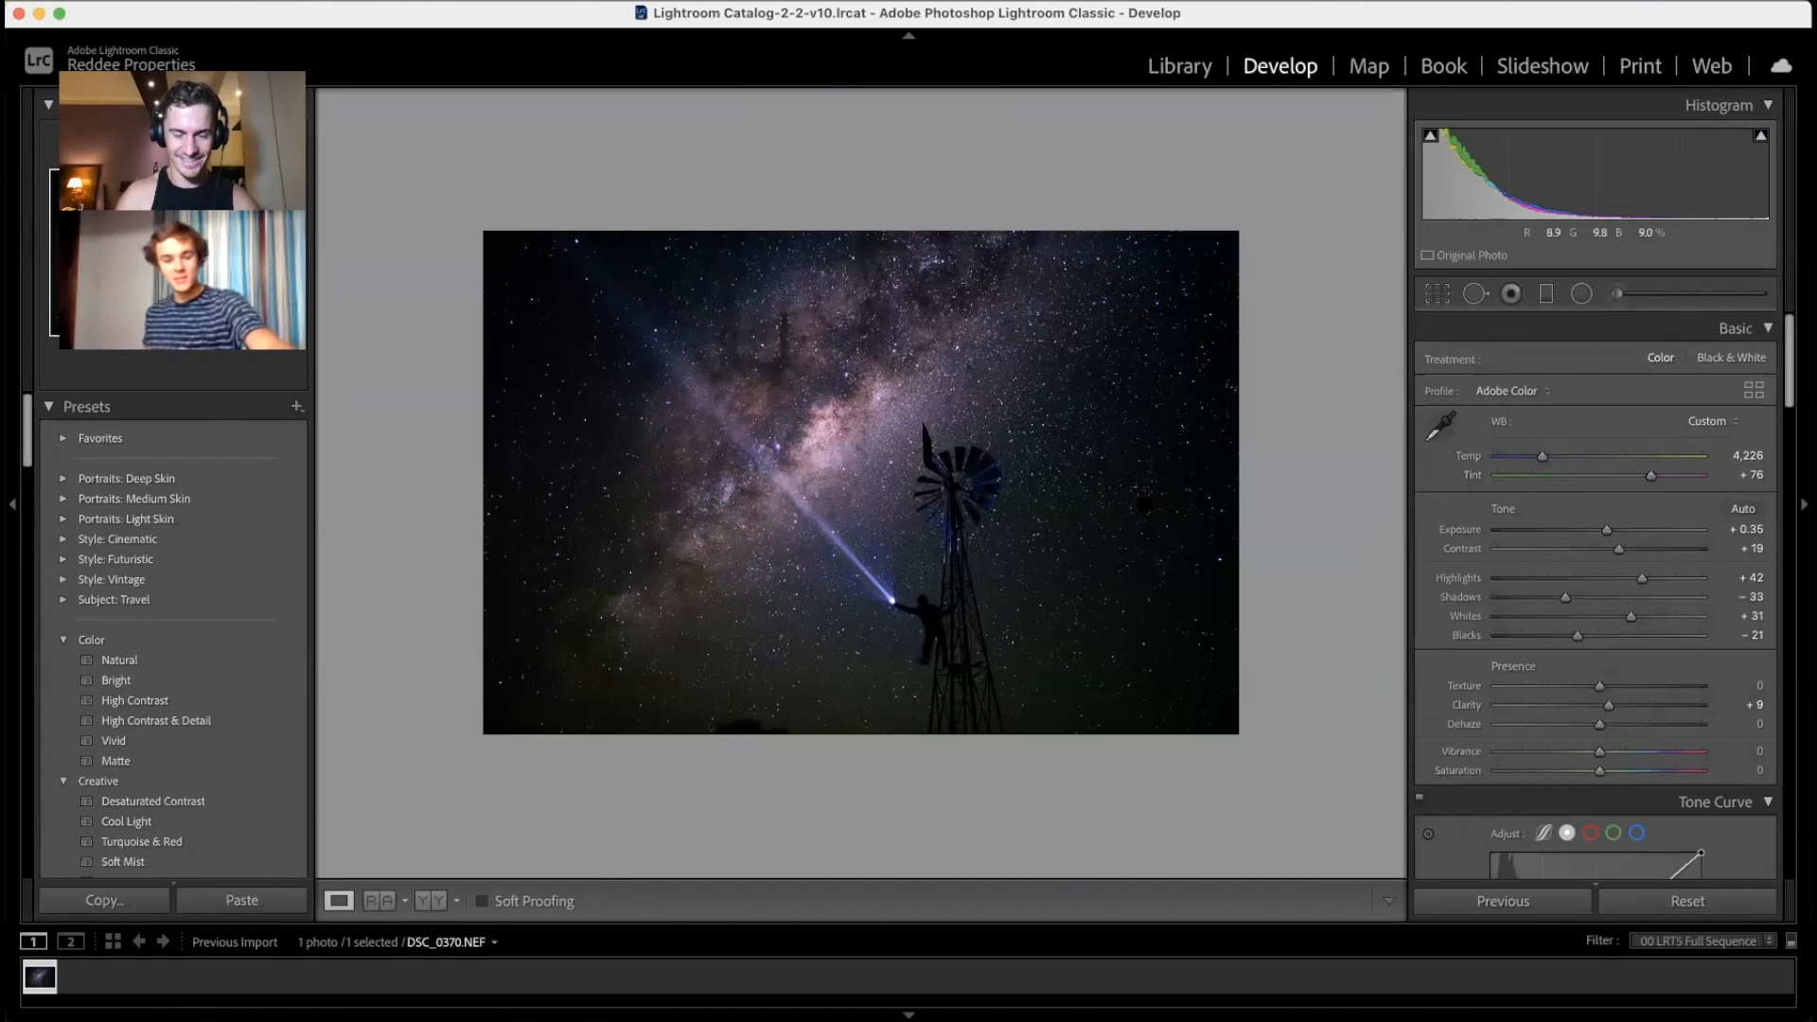
key(r)
drag(1383, 483, 1349, 482)
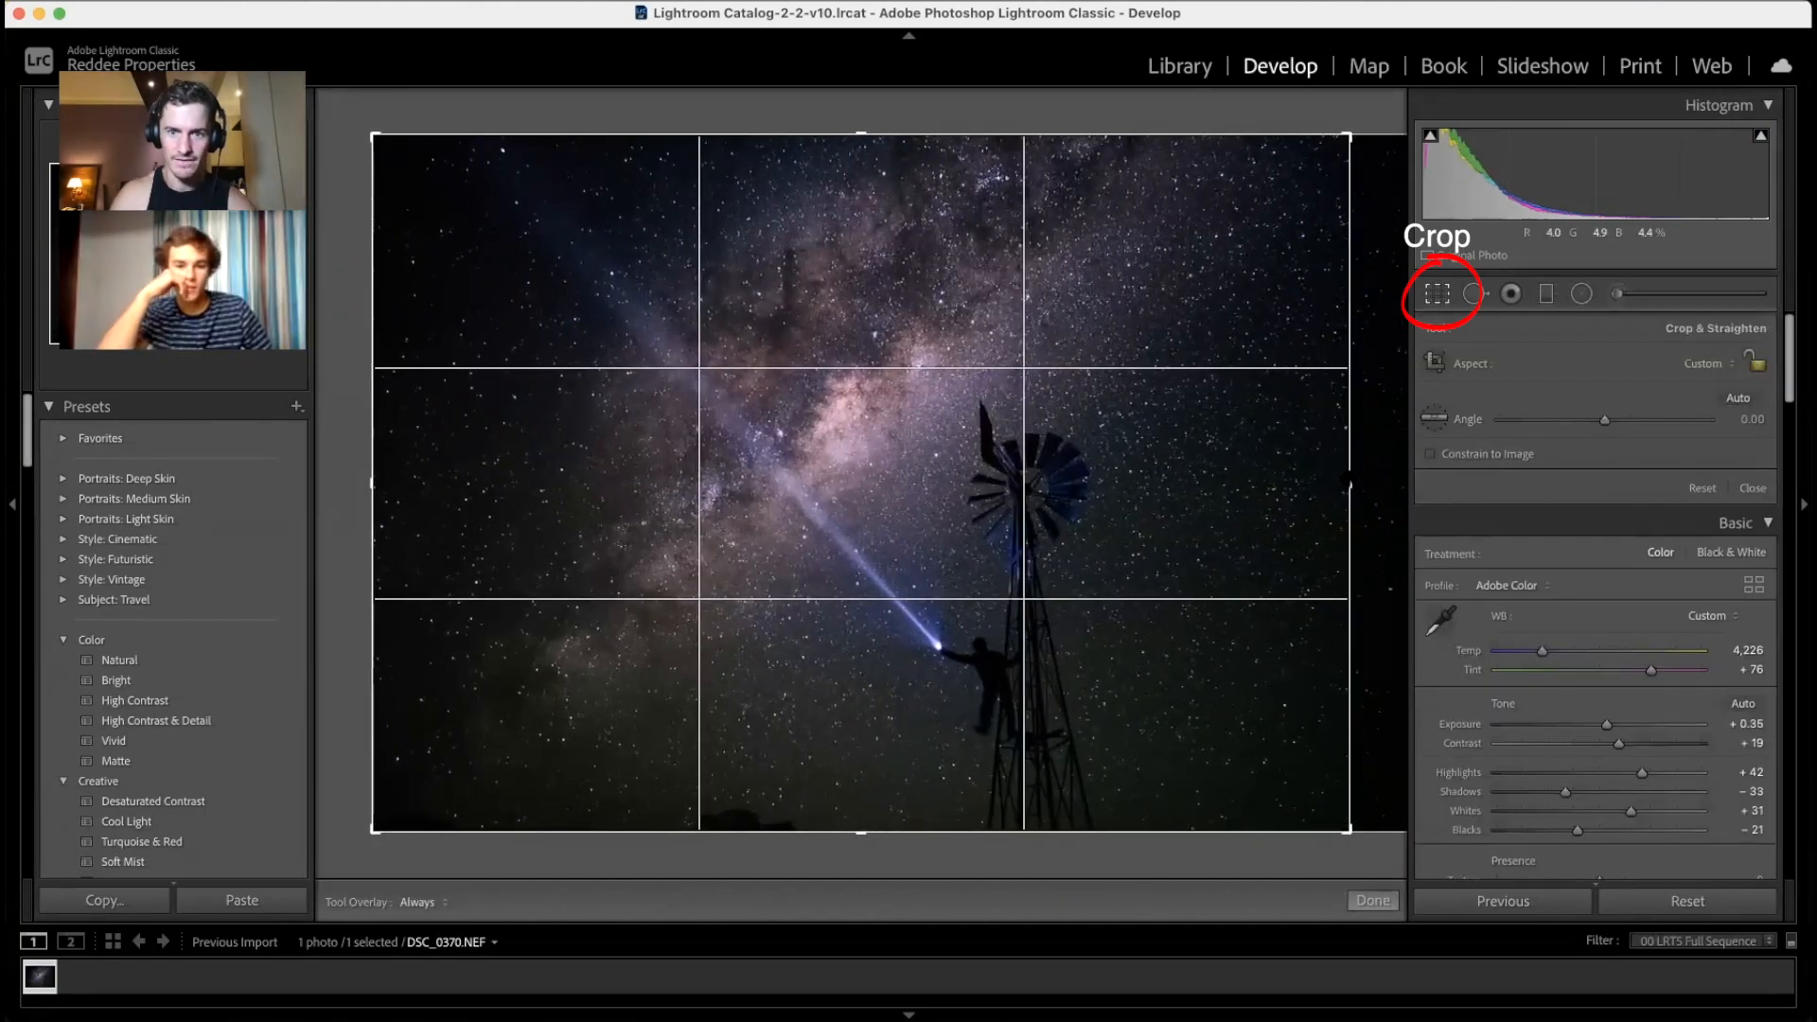
Step: Apply the crop and clone out the dark bump at the bottom edge with a size-91 brush
click(1437, 296)
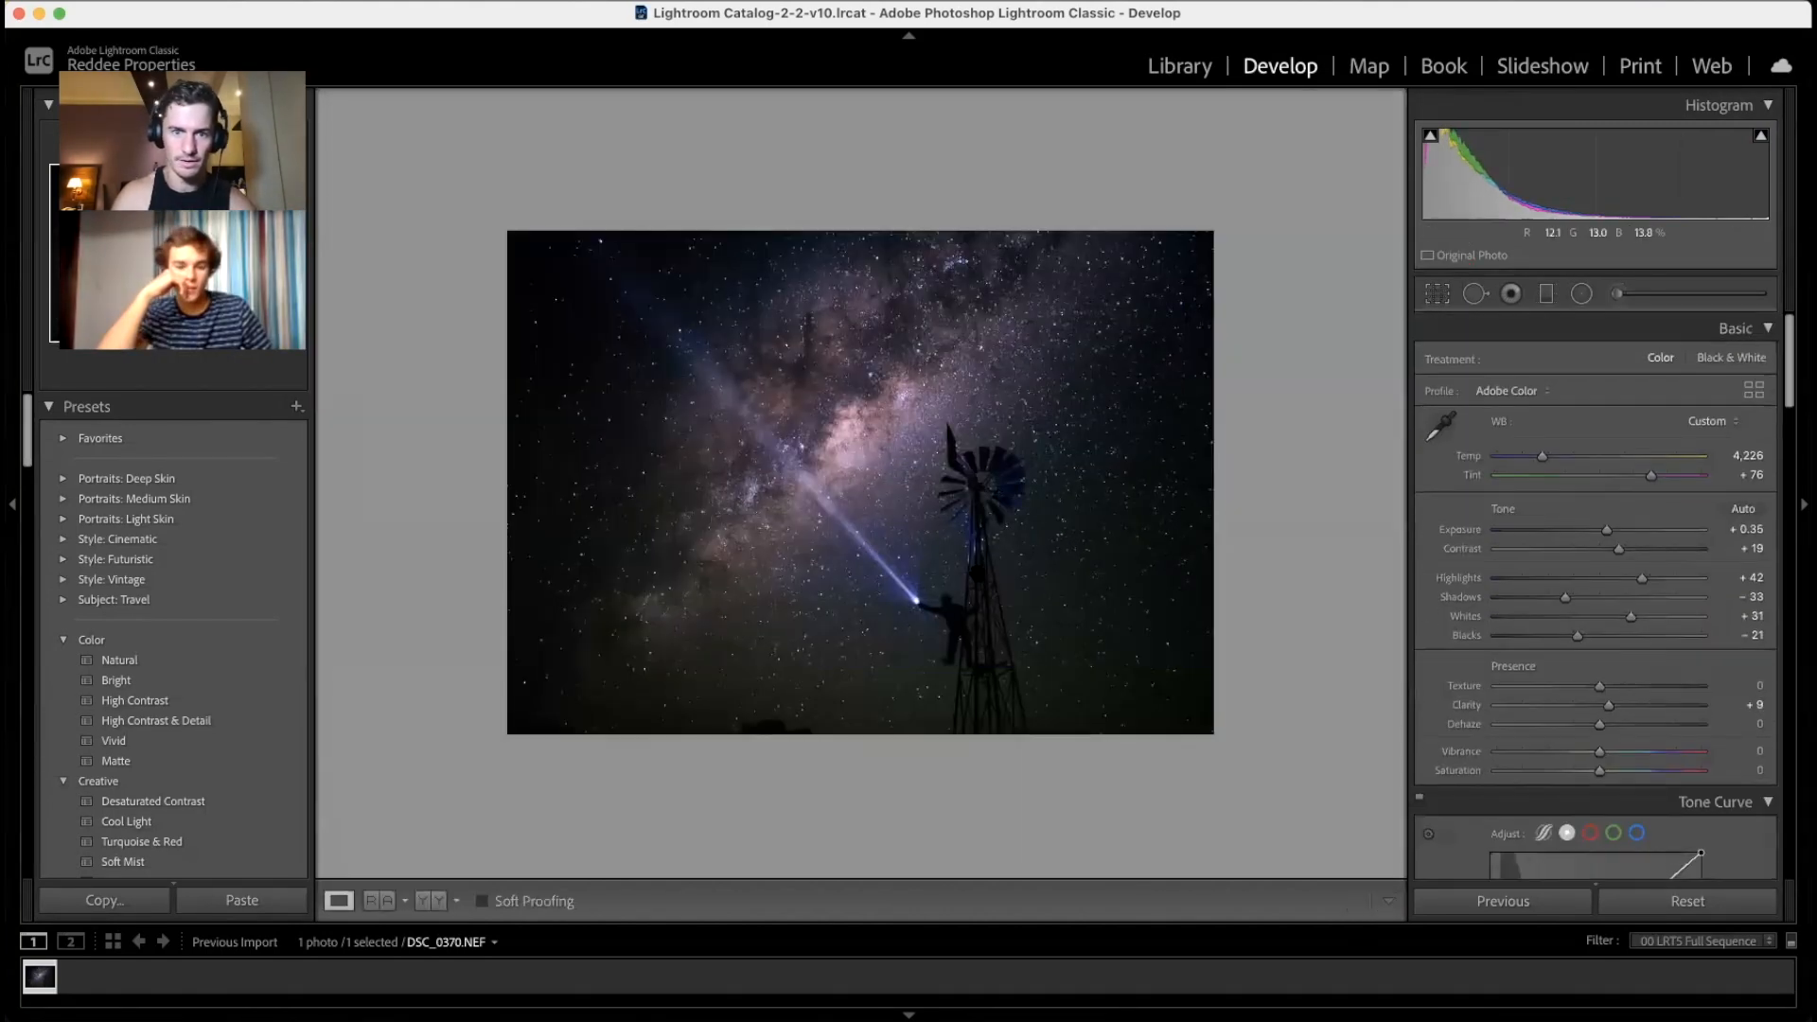
click(1475, 294)
scroll(751, 690, up, 5)
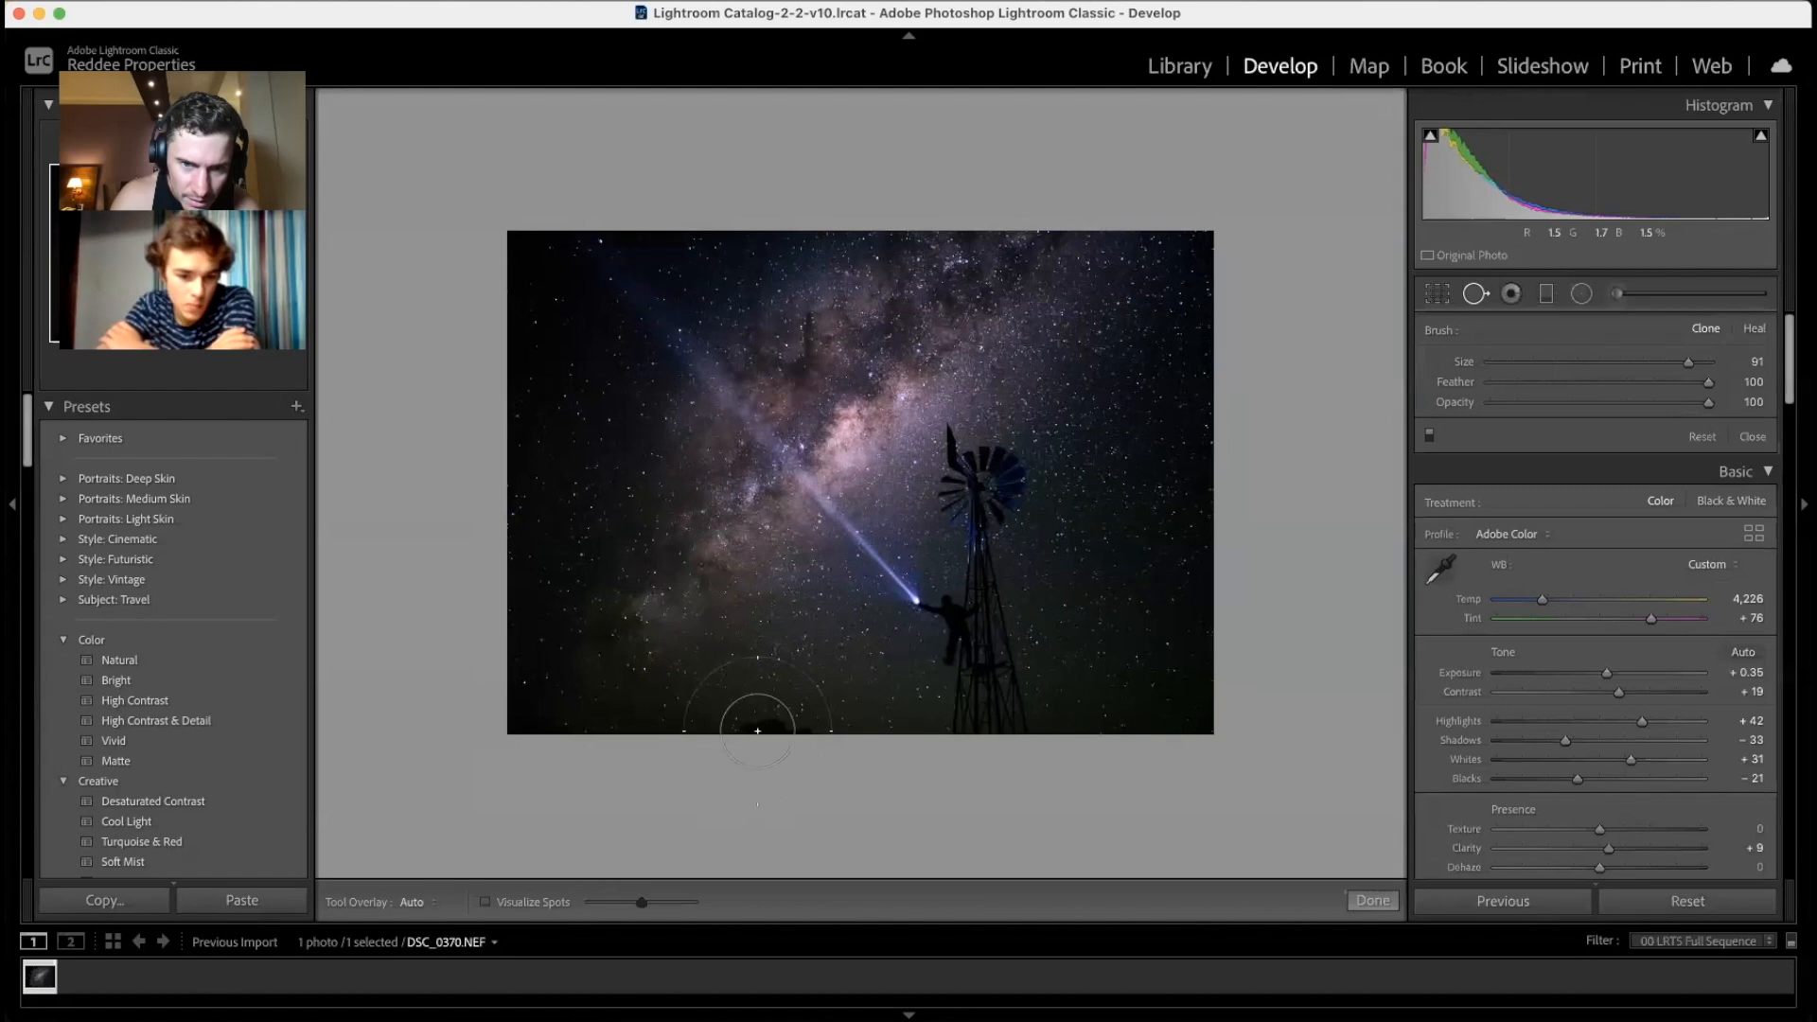
click(761, 728)
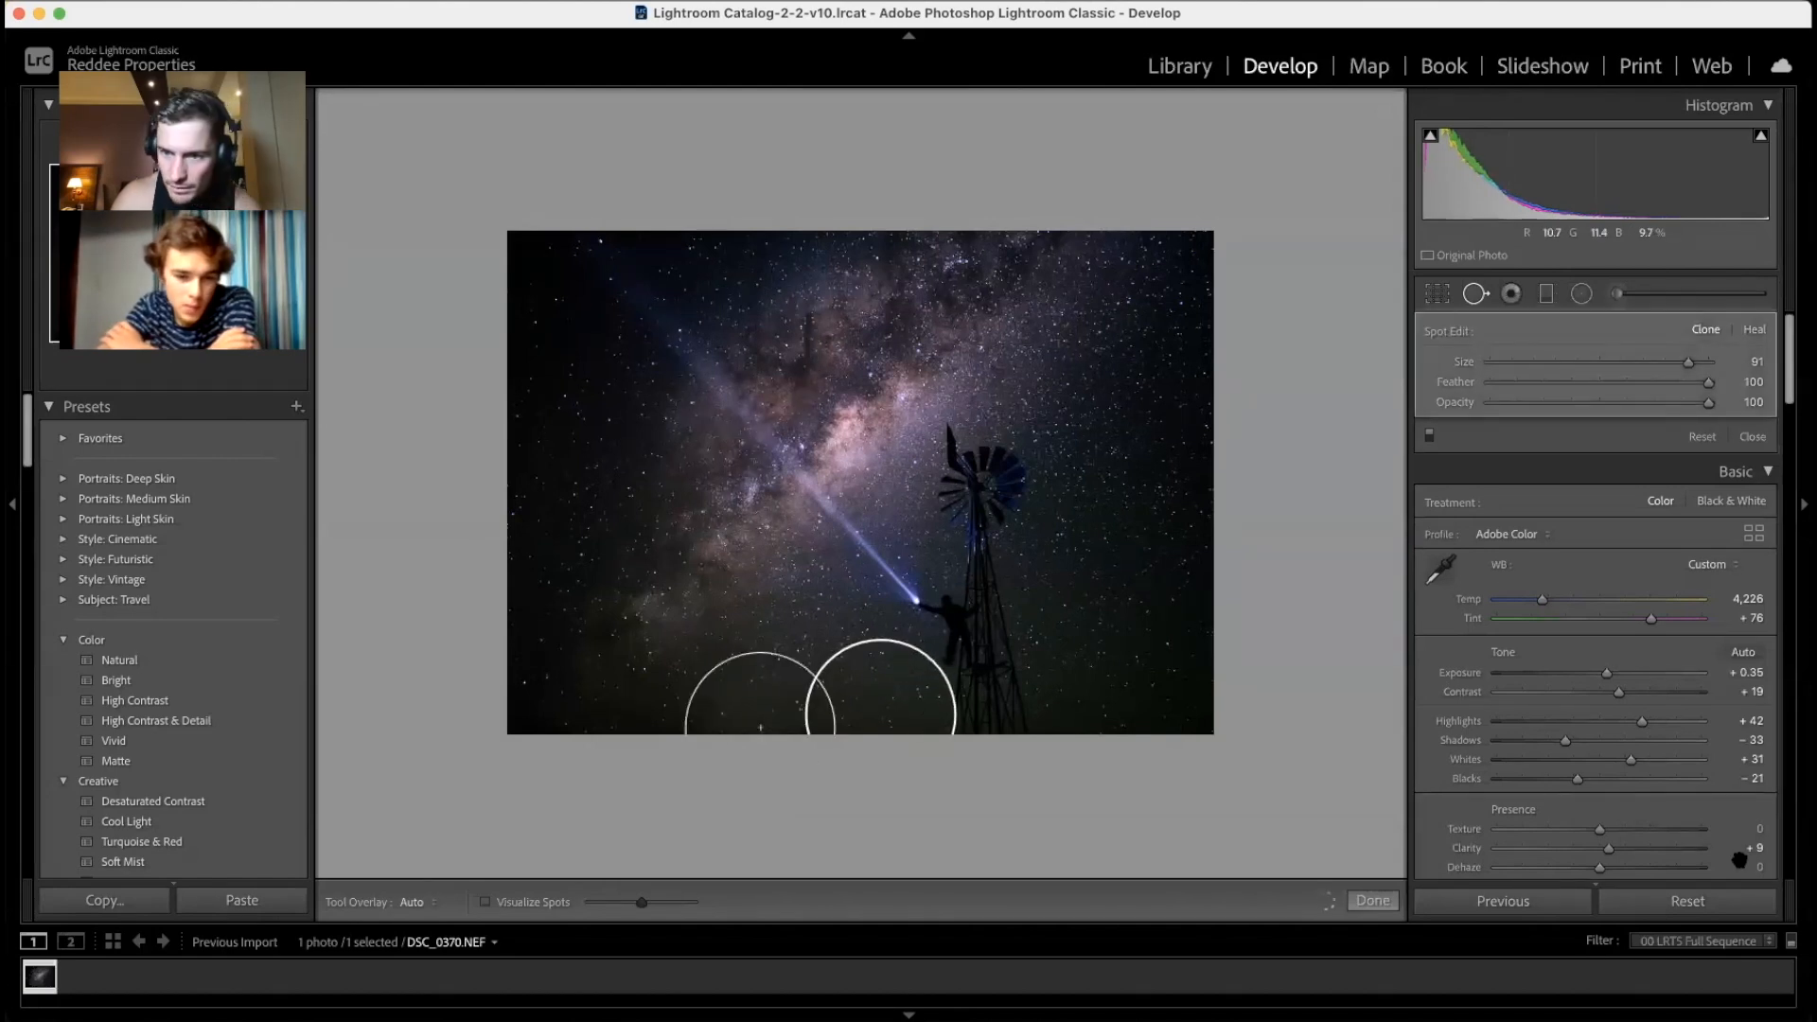
scroll(1611, 833, down, 8)
scroll(1611, 823, down, 10)
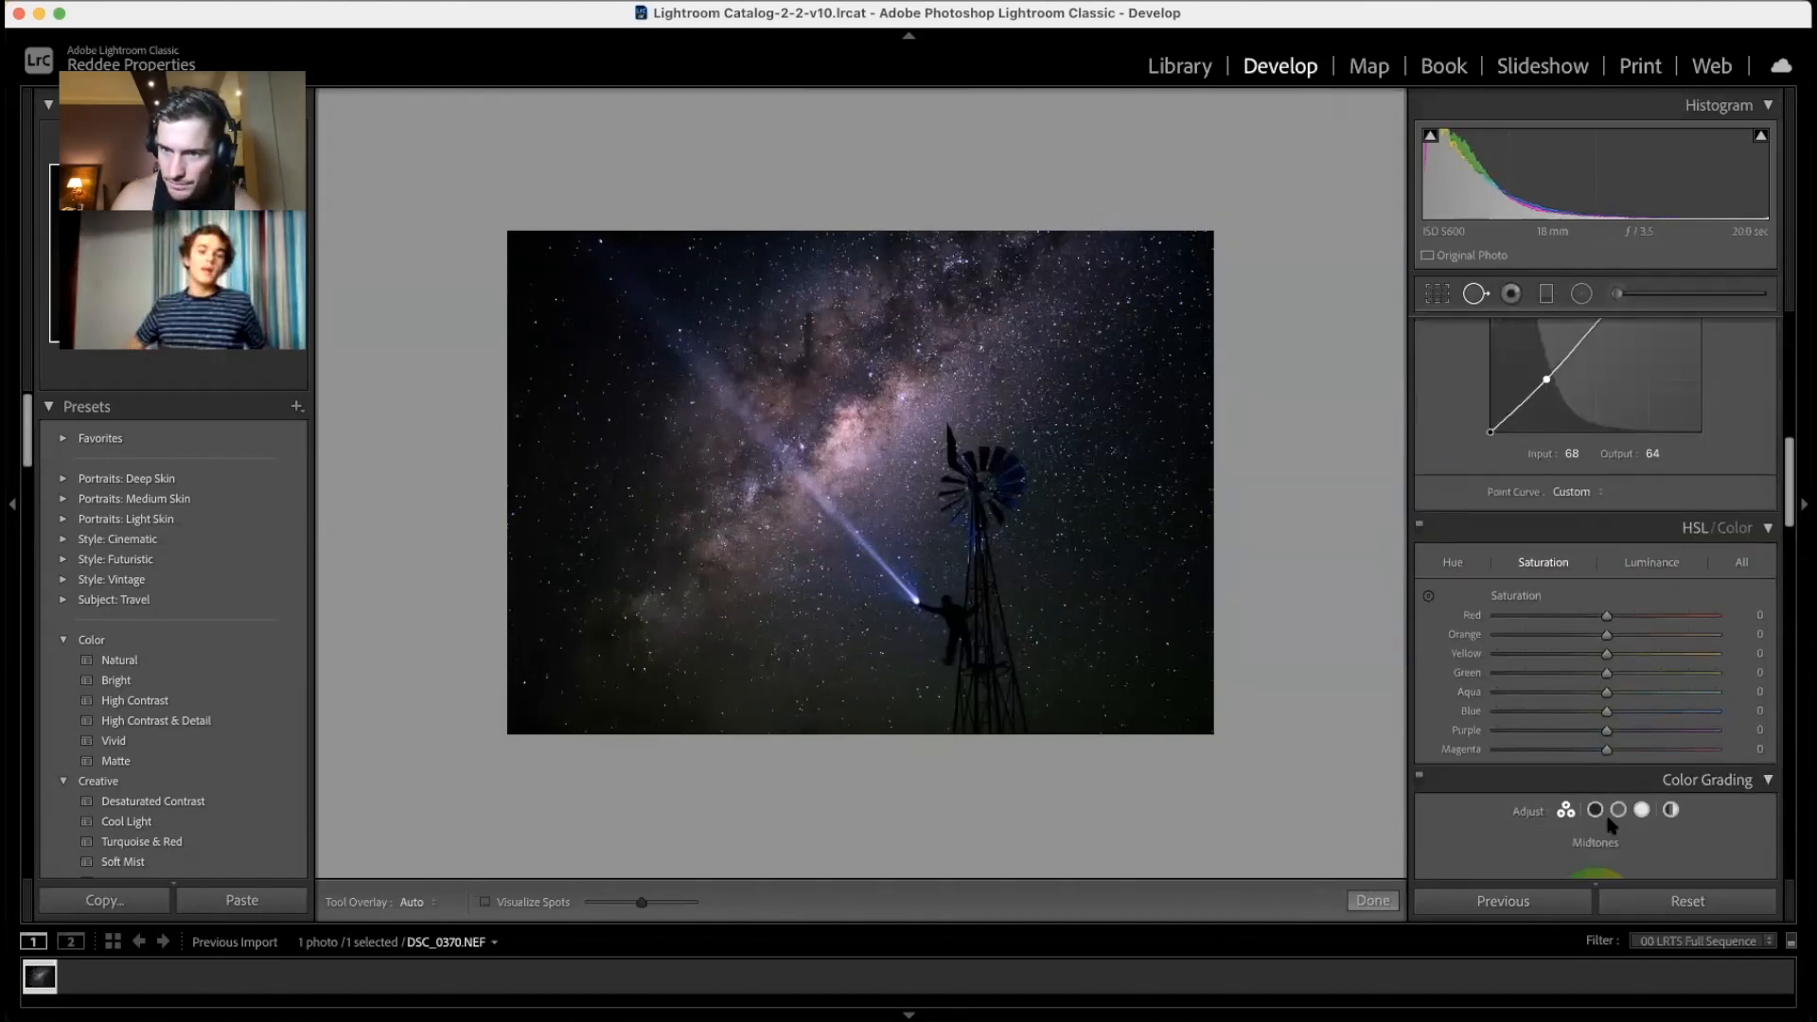
Step: Scroll the right-hand panels, then reopen the light-beam brush mask with K, Saturation −46
scroll(1666, 398, up, 15)
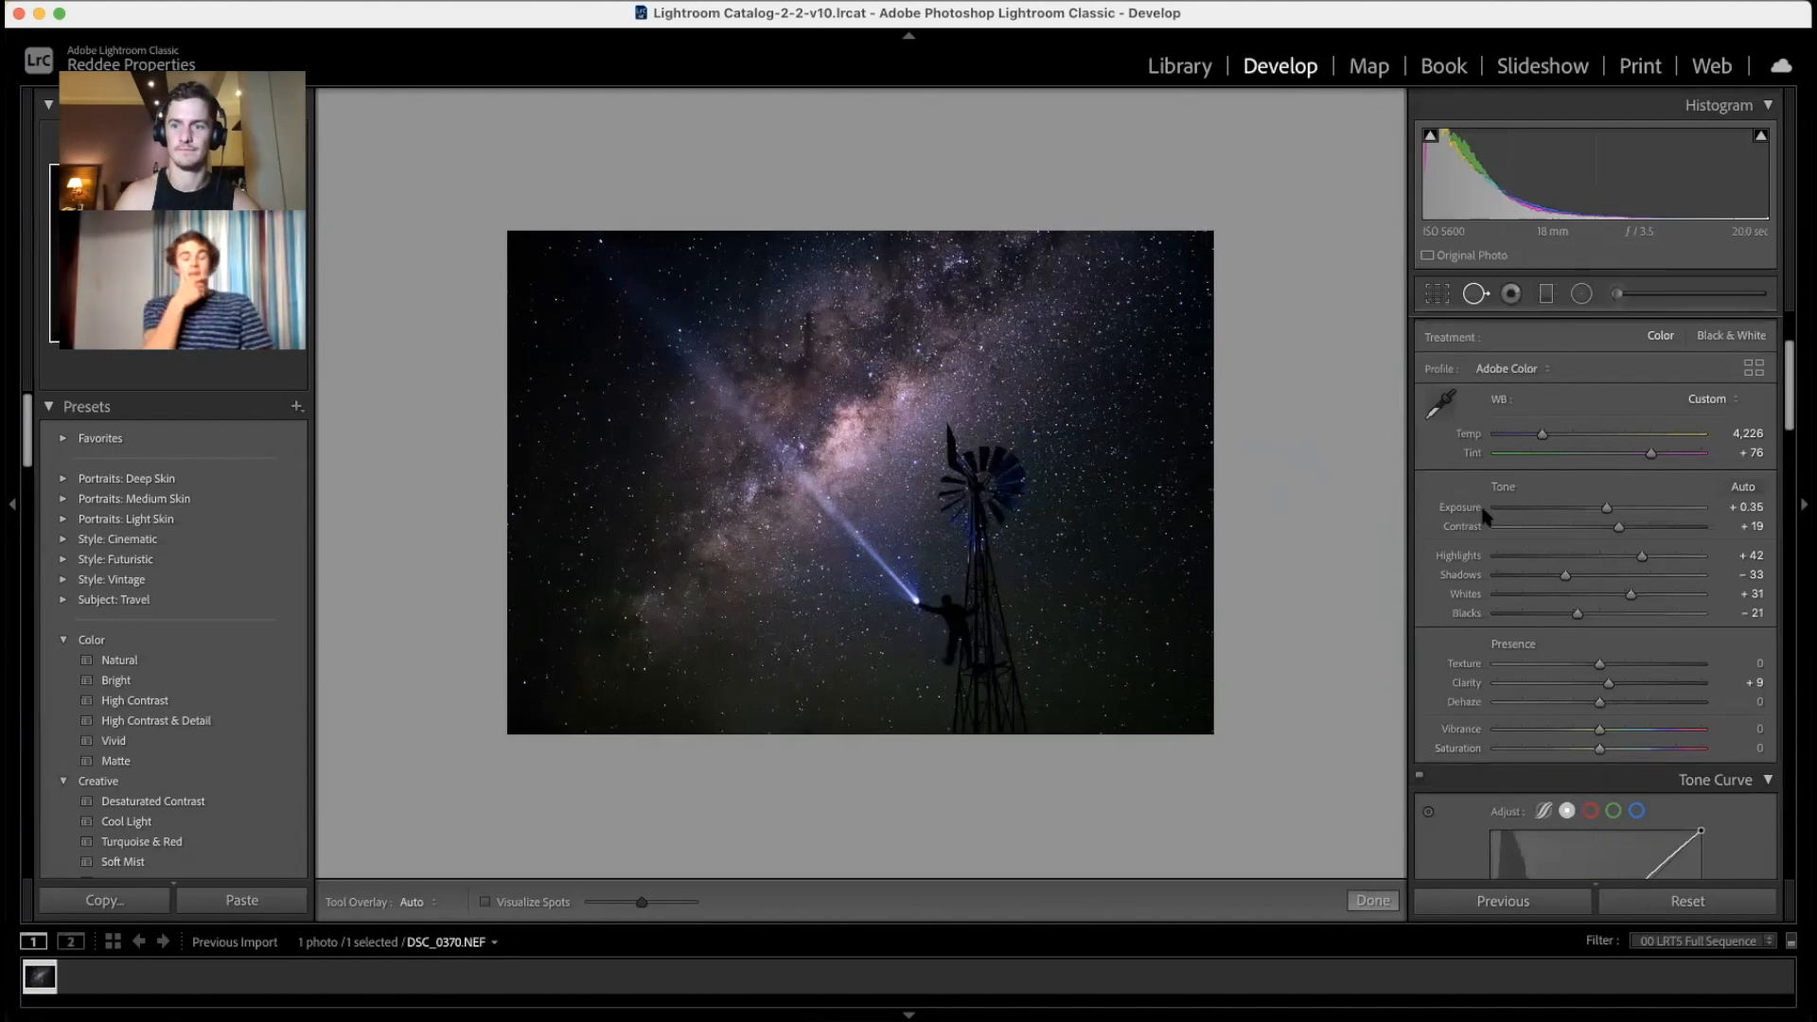
scroll(1543, 728, down, 10)
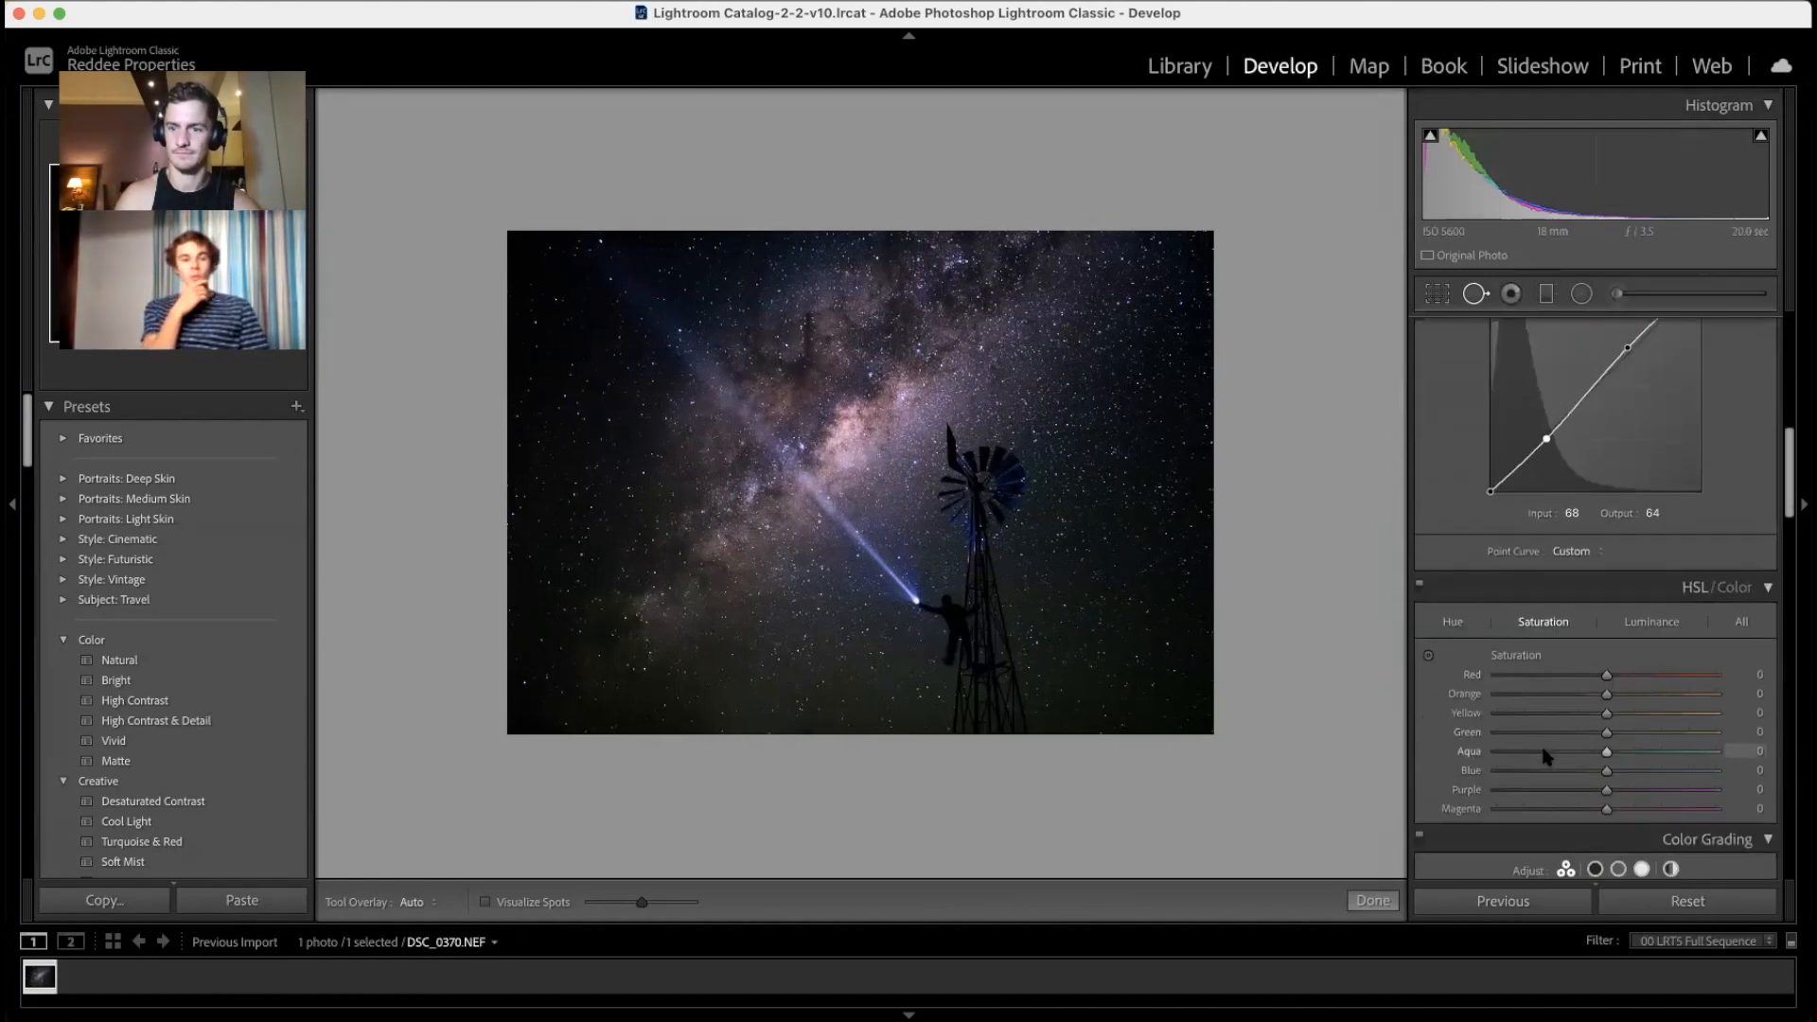
scroll(1545, 755, down, 5)
scroll(1544, 755, up, 15)
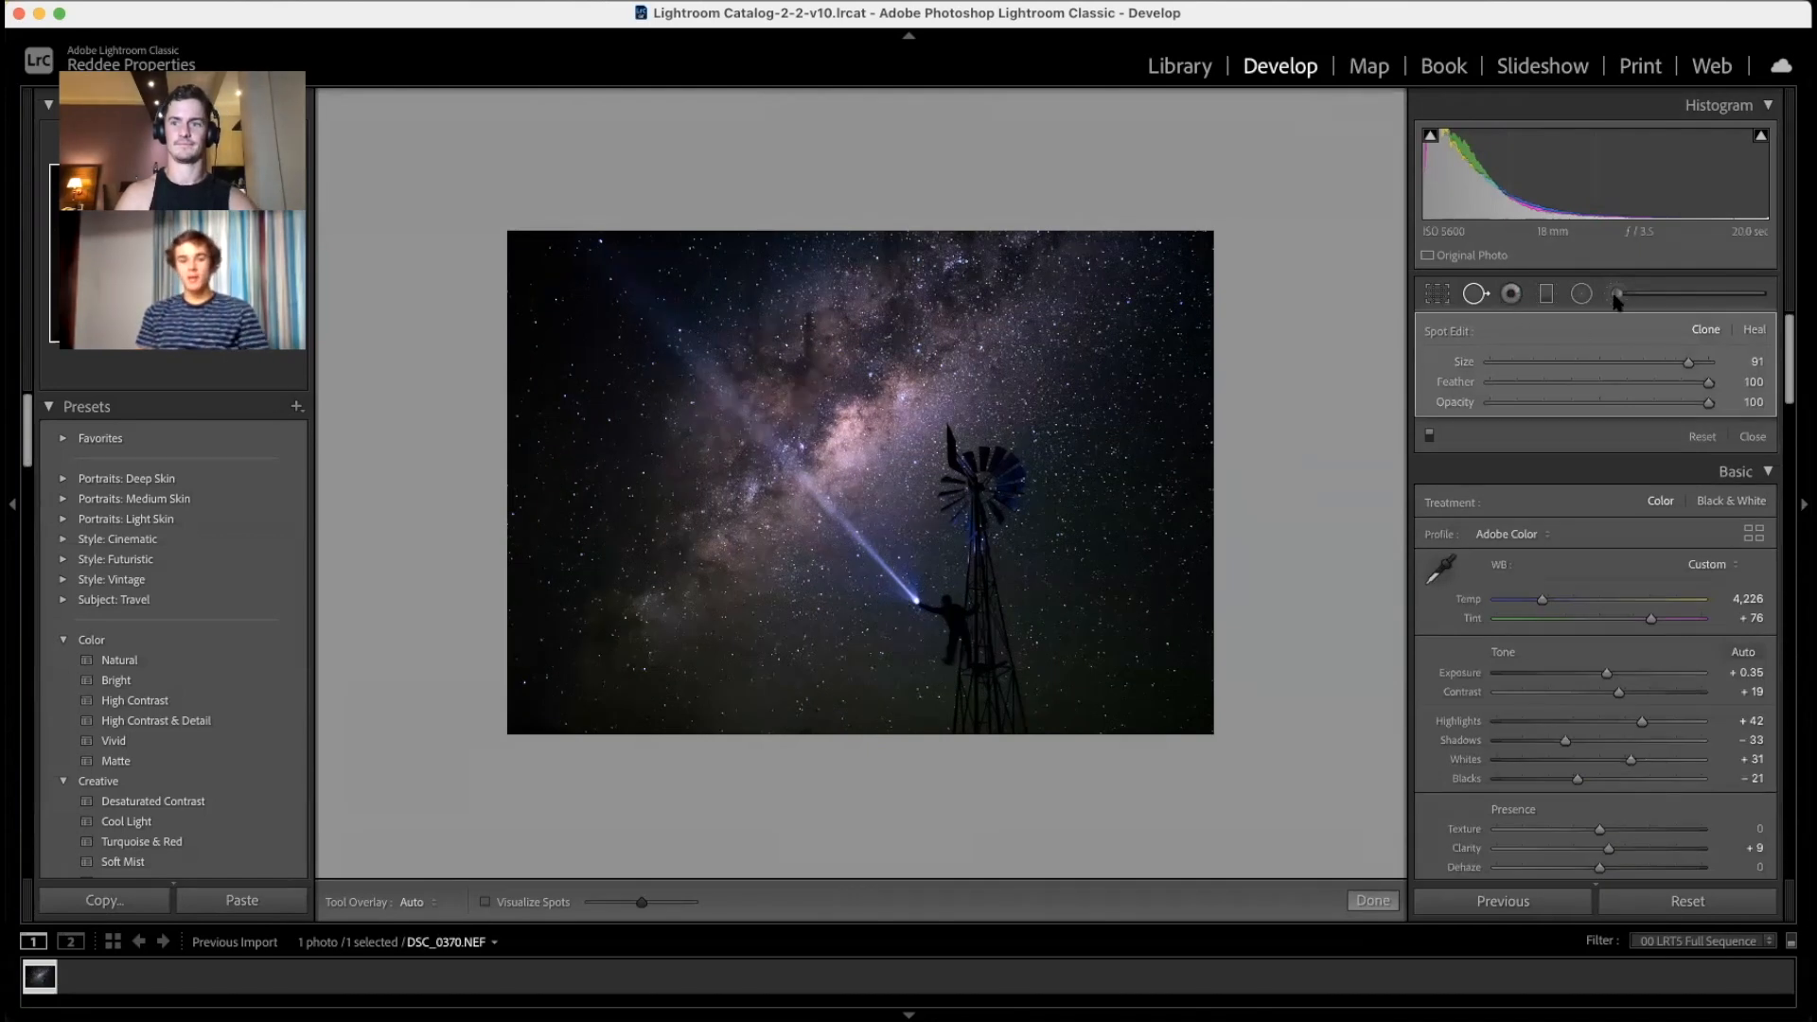
key(k)
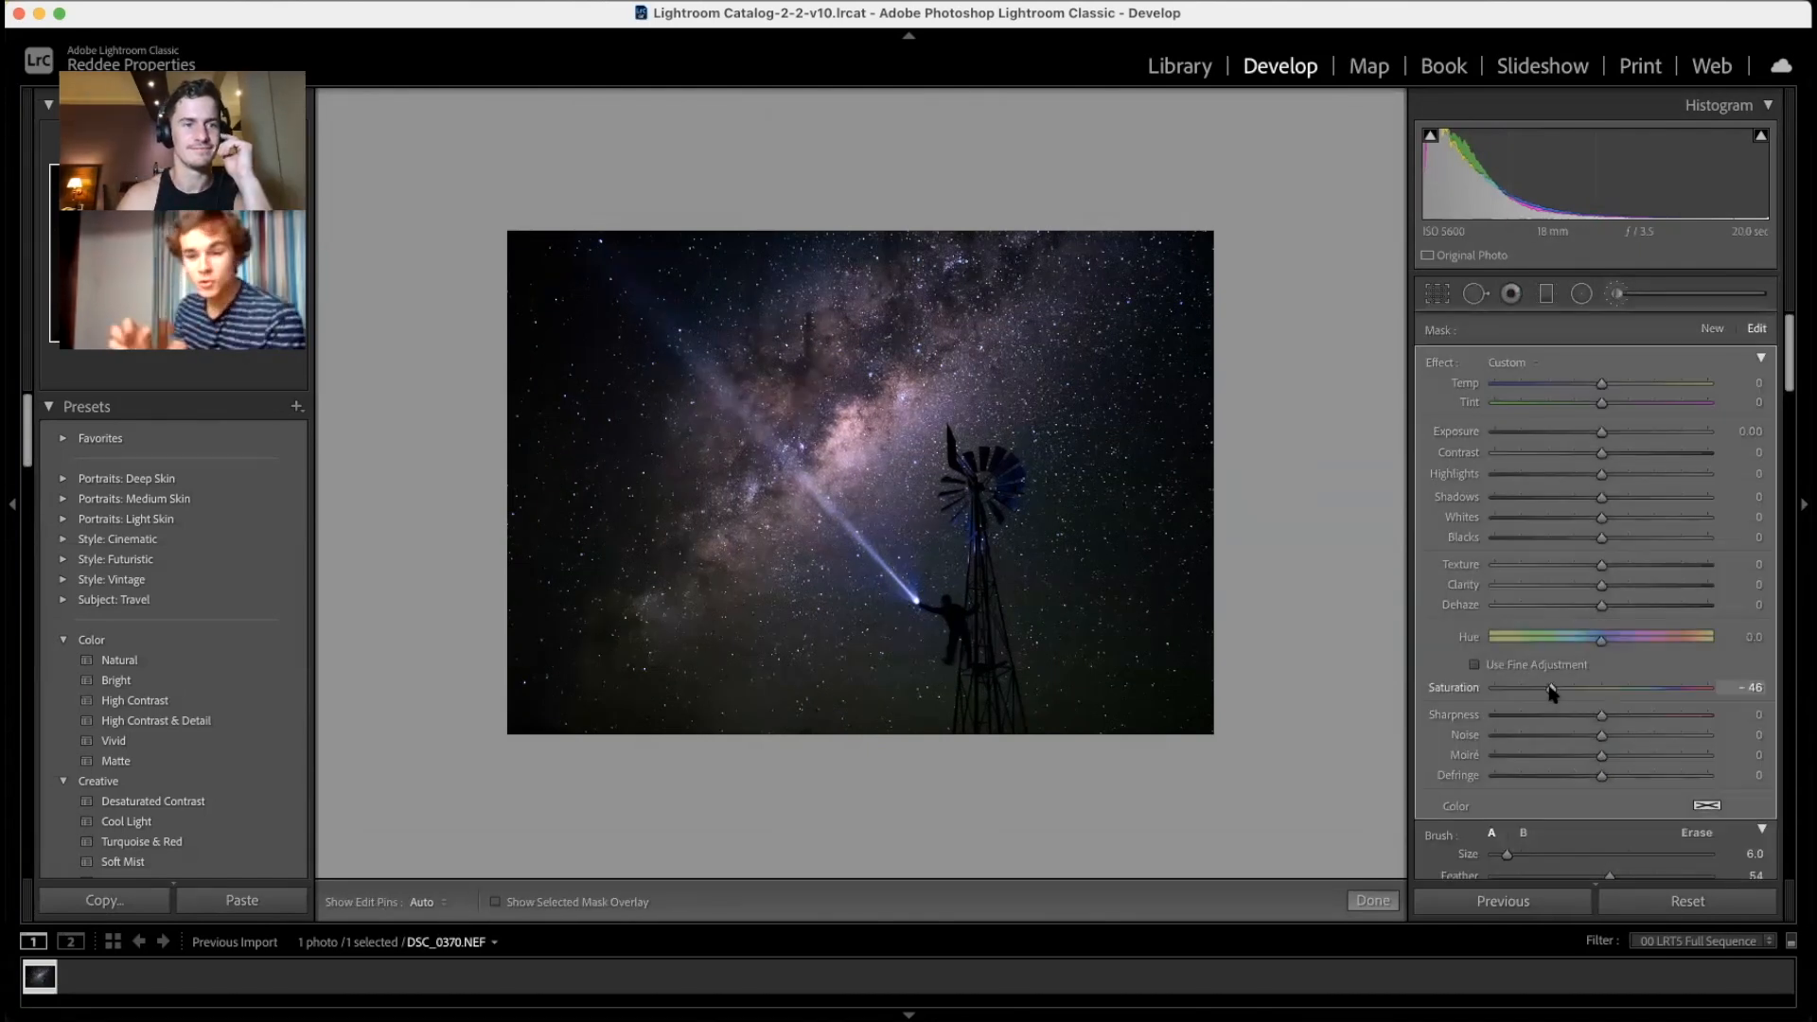
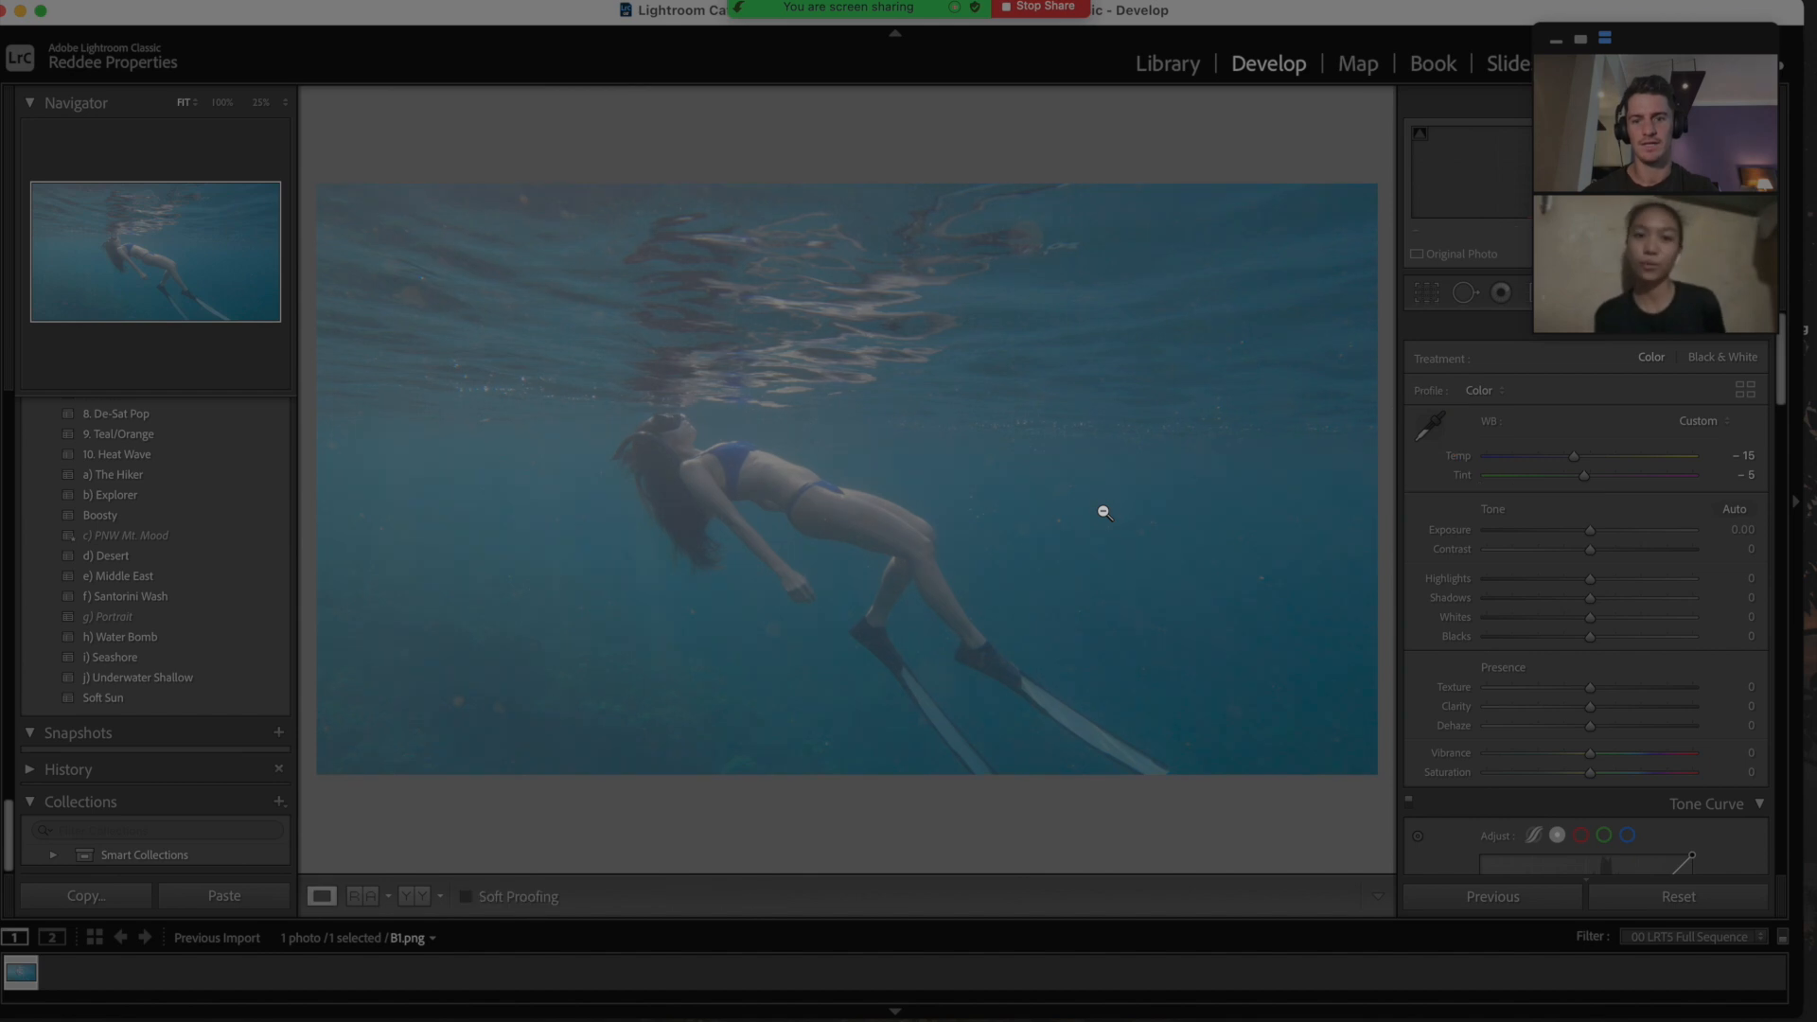
key(backslash)
key(backslash)
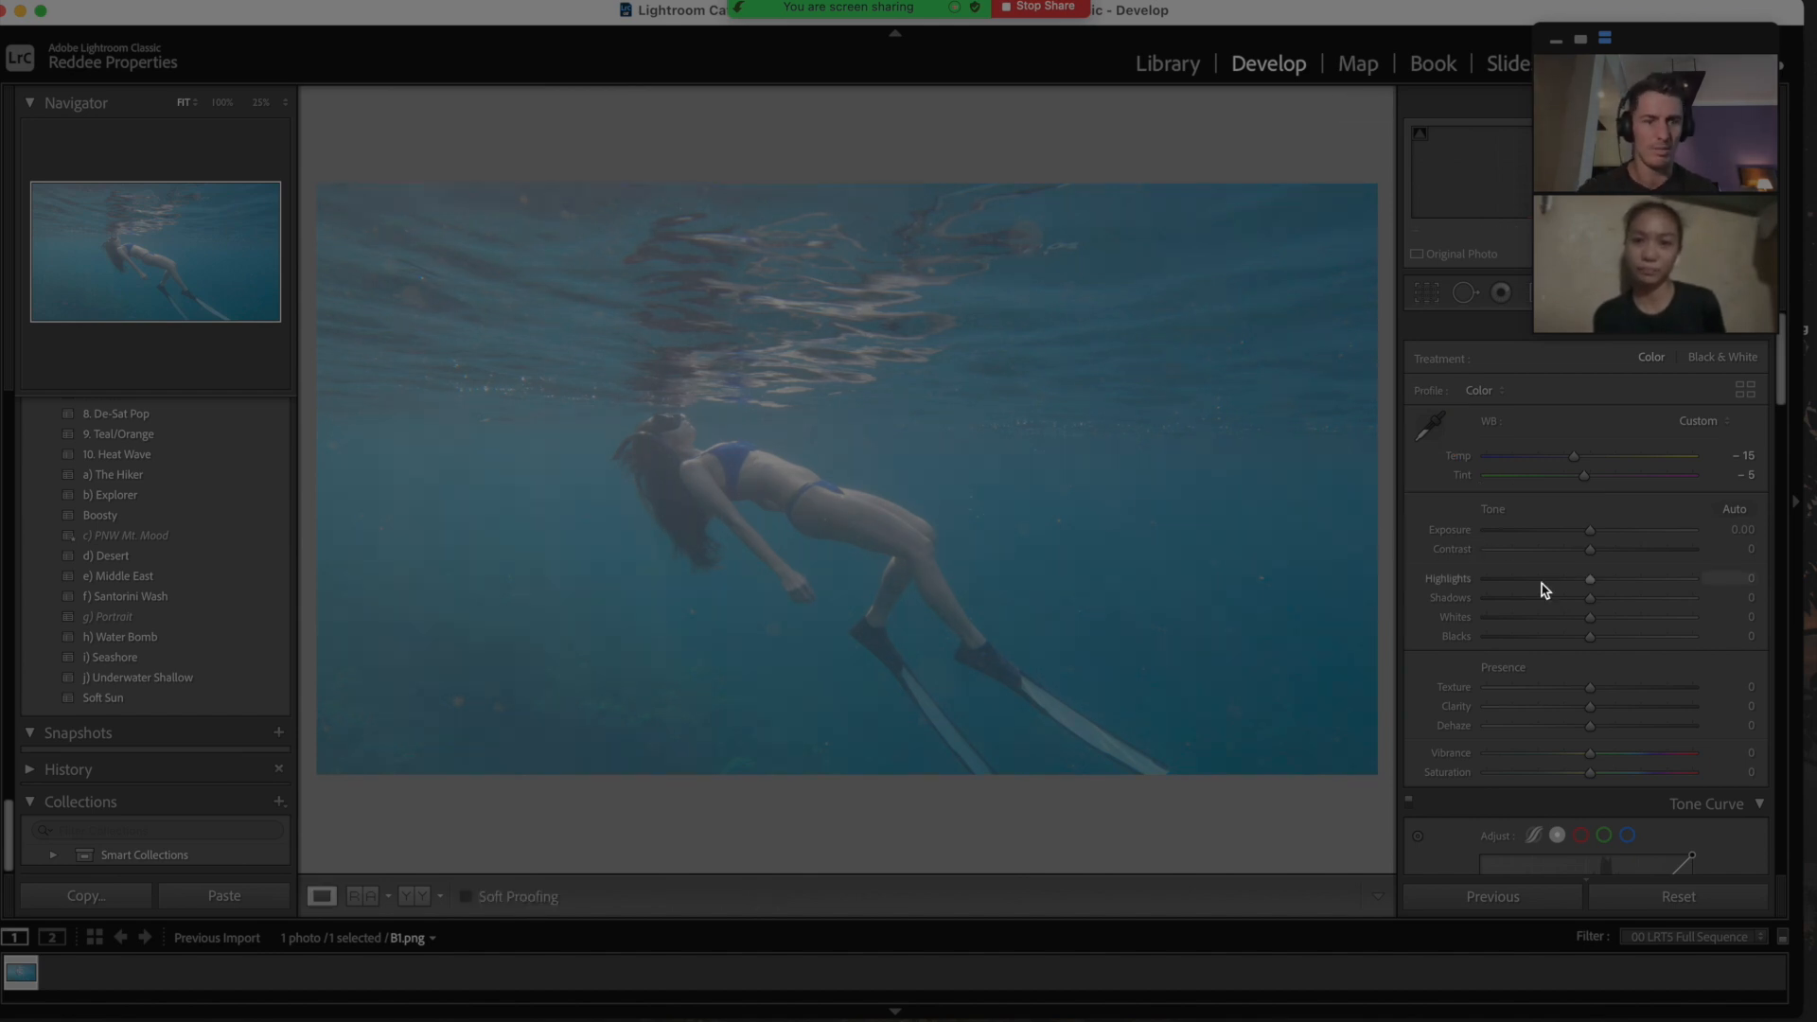
Step: Compare Before/After, then boost the underwater photo with Contrast +16, Clarity +16 and Dehaze +41
scroll(1595, 612, down, 3)
scroll(1595, 613, up, 3)
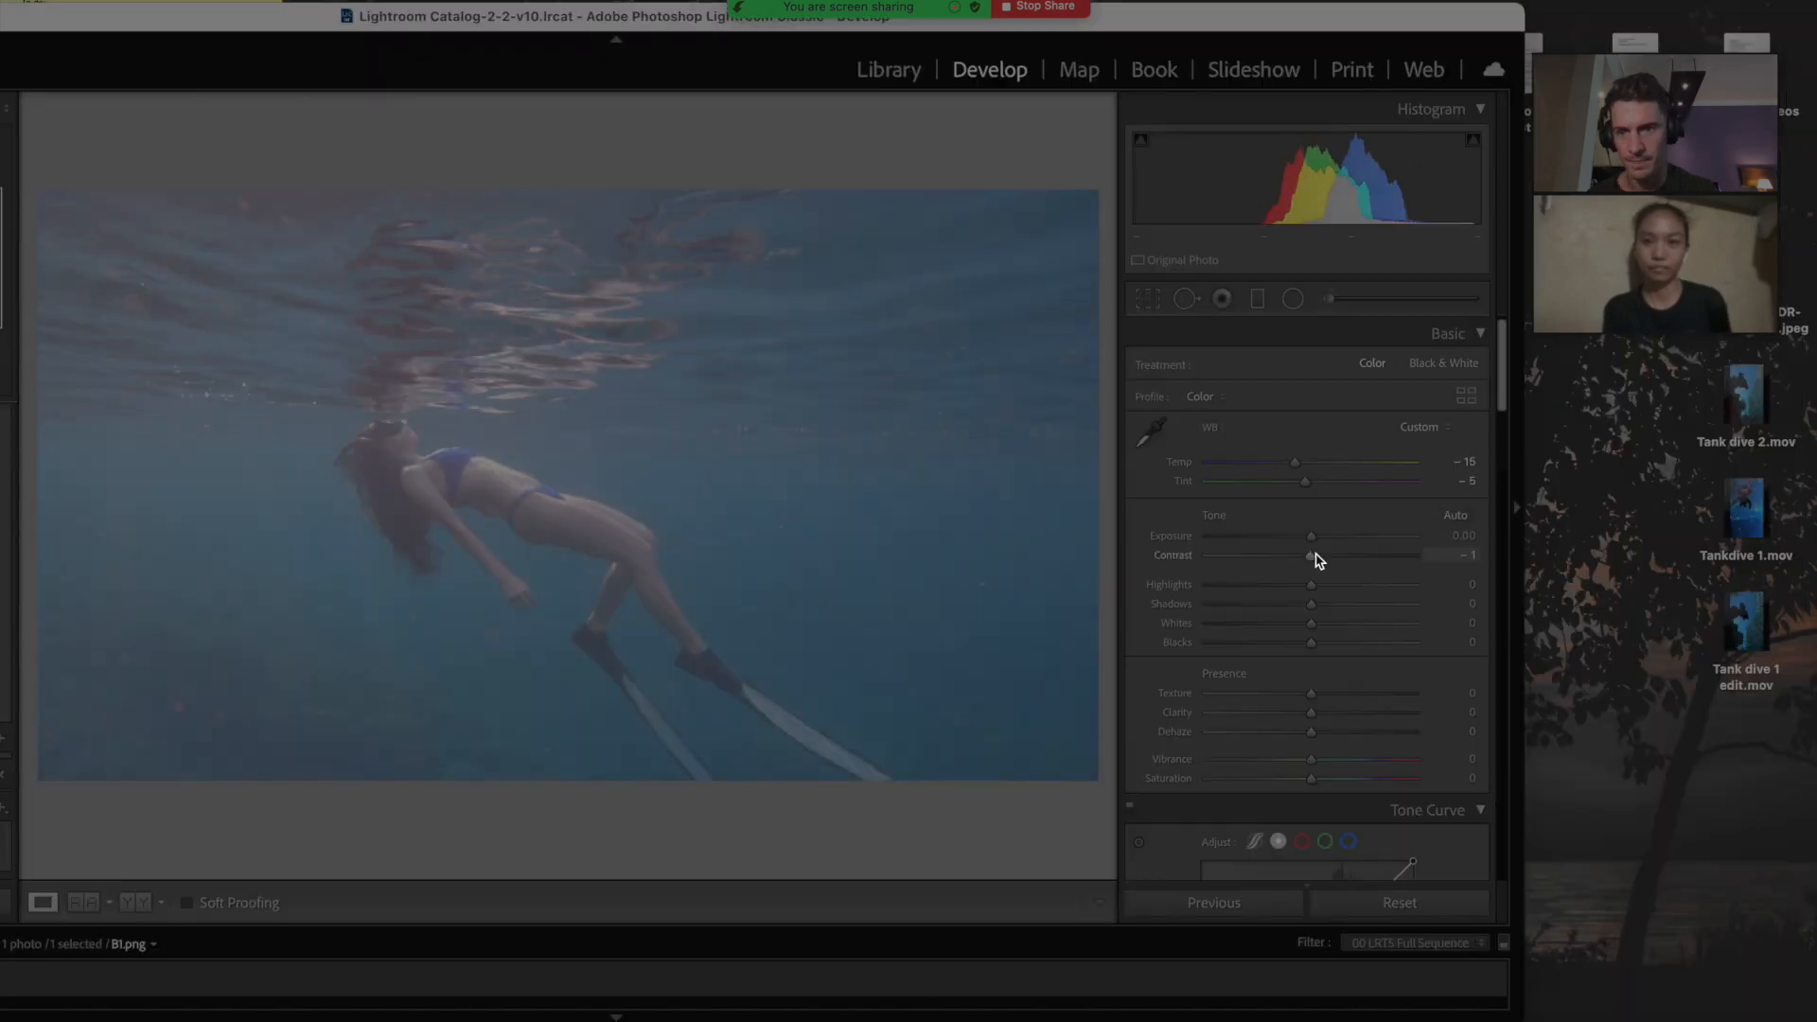
drag(1315, 559, 1326, 559)
scroll(1327, 643, down, 1)
drag(1311, 710, 1360, 720)
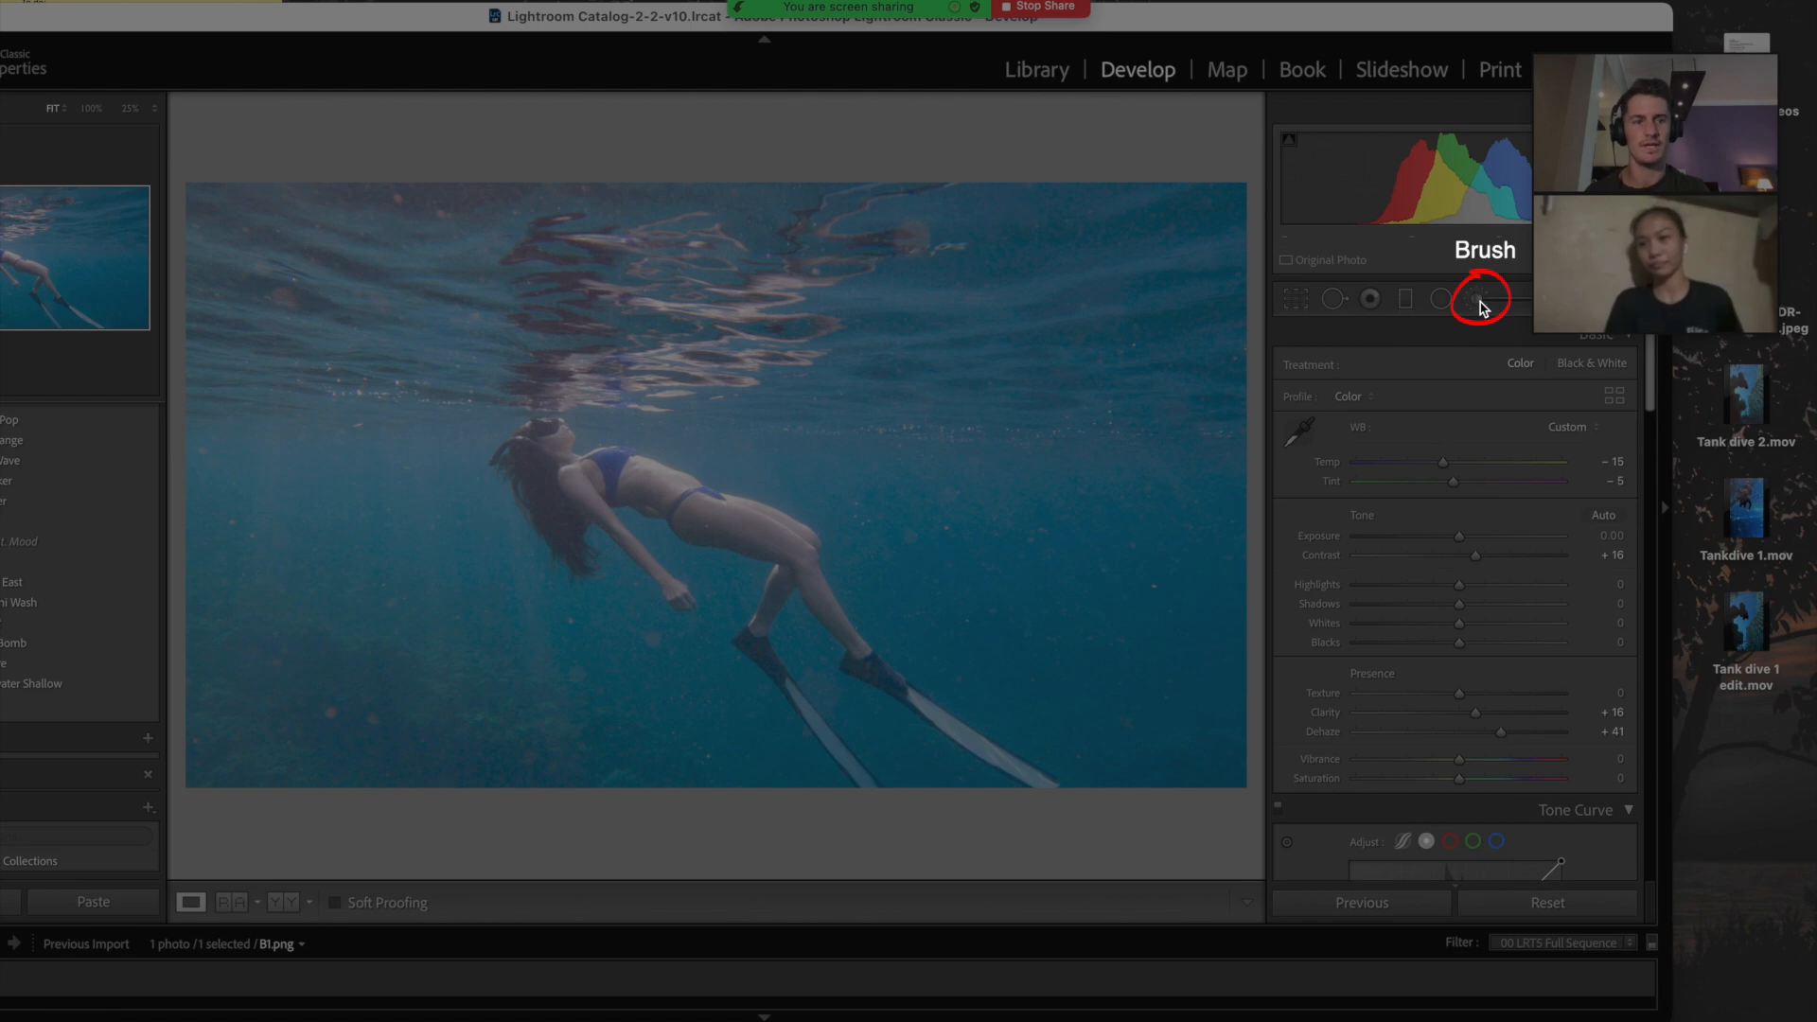
click(1481, 300)
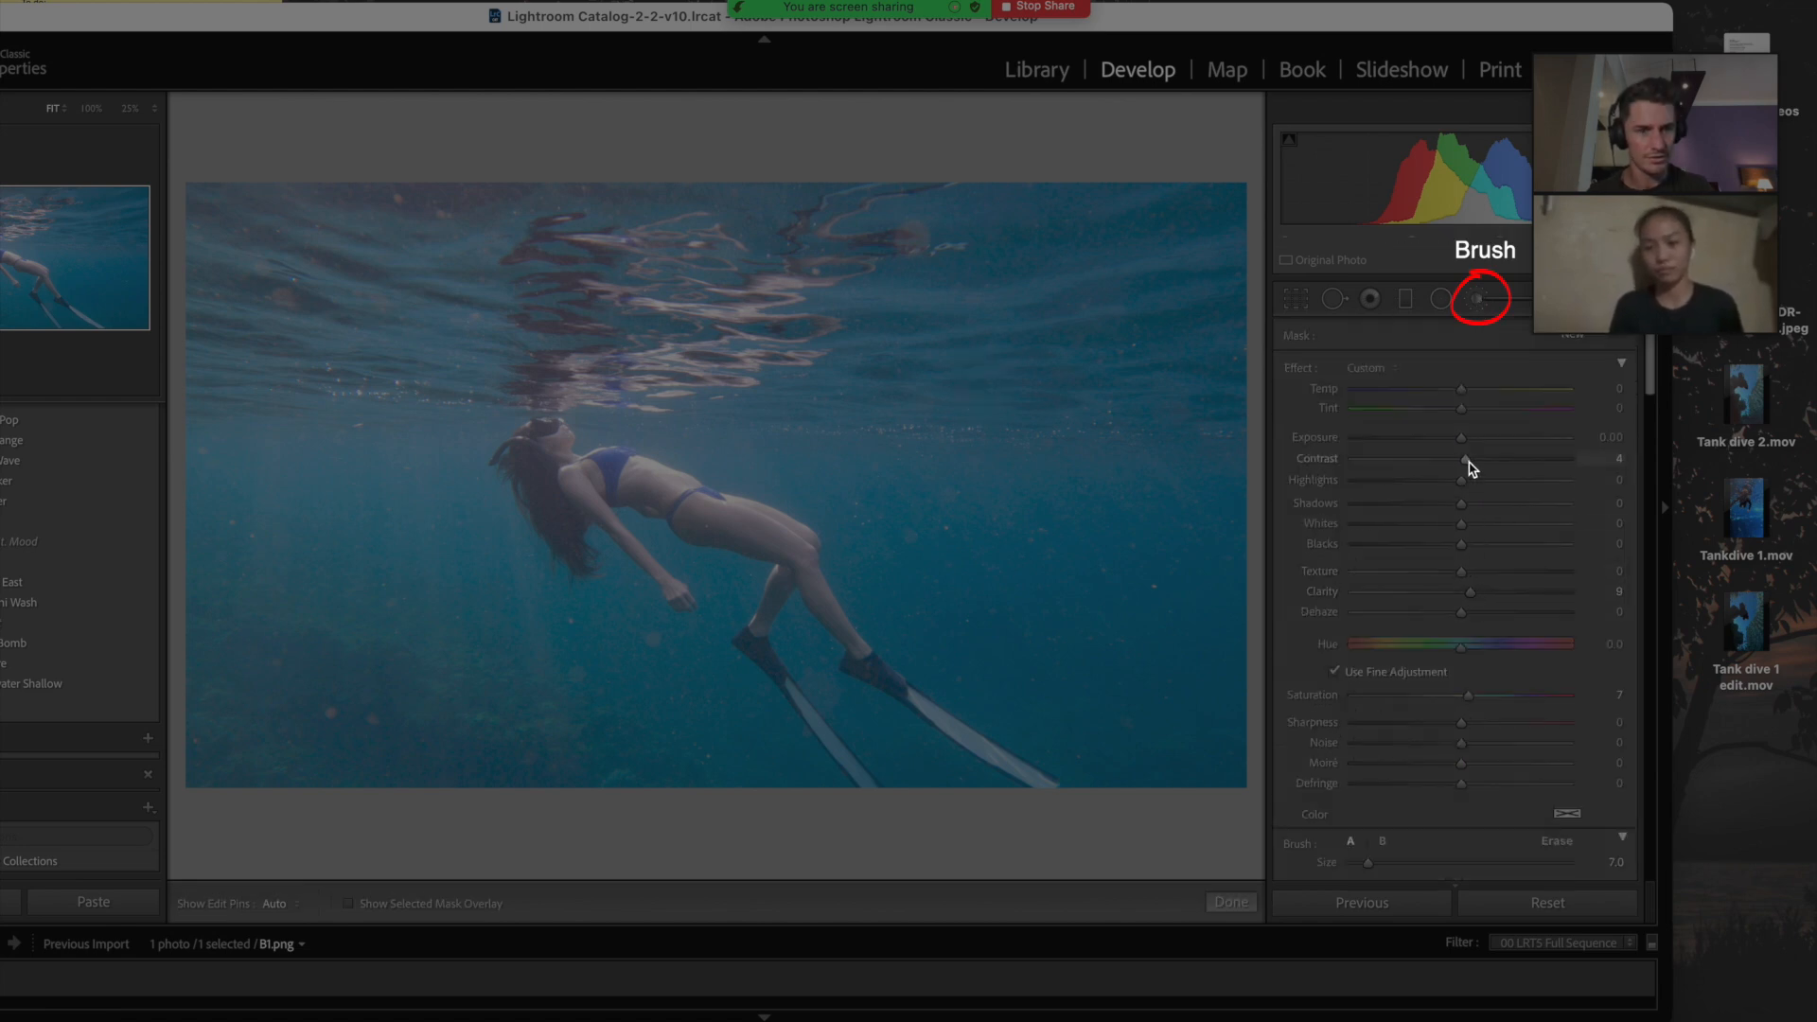
Step: Zoom in and paint a darkening Exposure −1.23 brush mask over the swimmer's body and legs
key(super+=)
key(super+=)
drag(409, 378, 828, 434)
key(super+=)
key(super+=)
scroll(831, 436, up, 9)
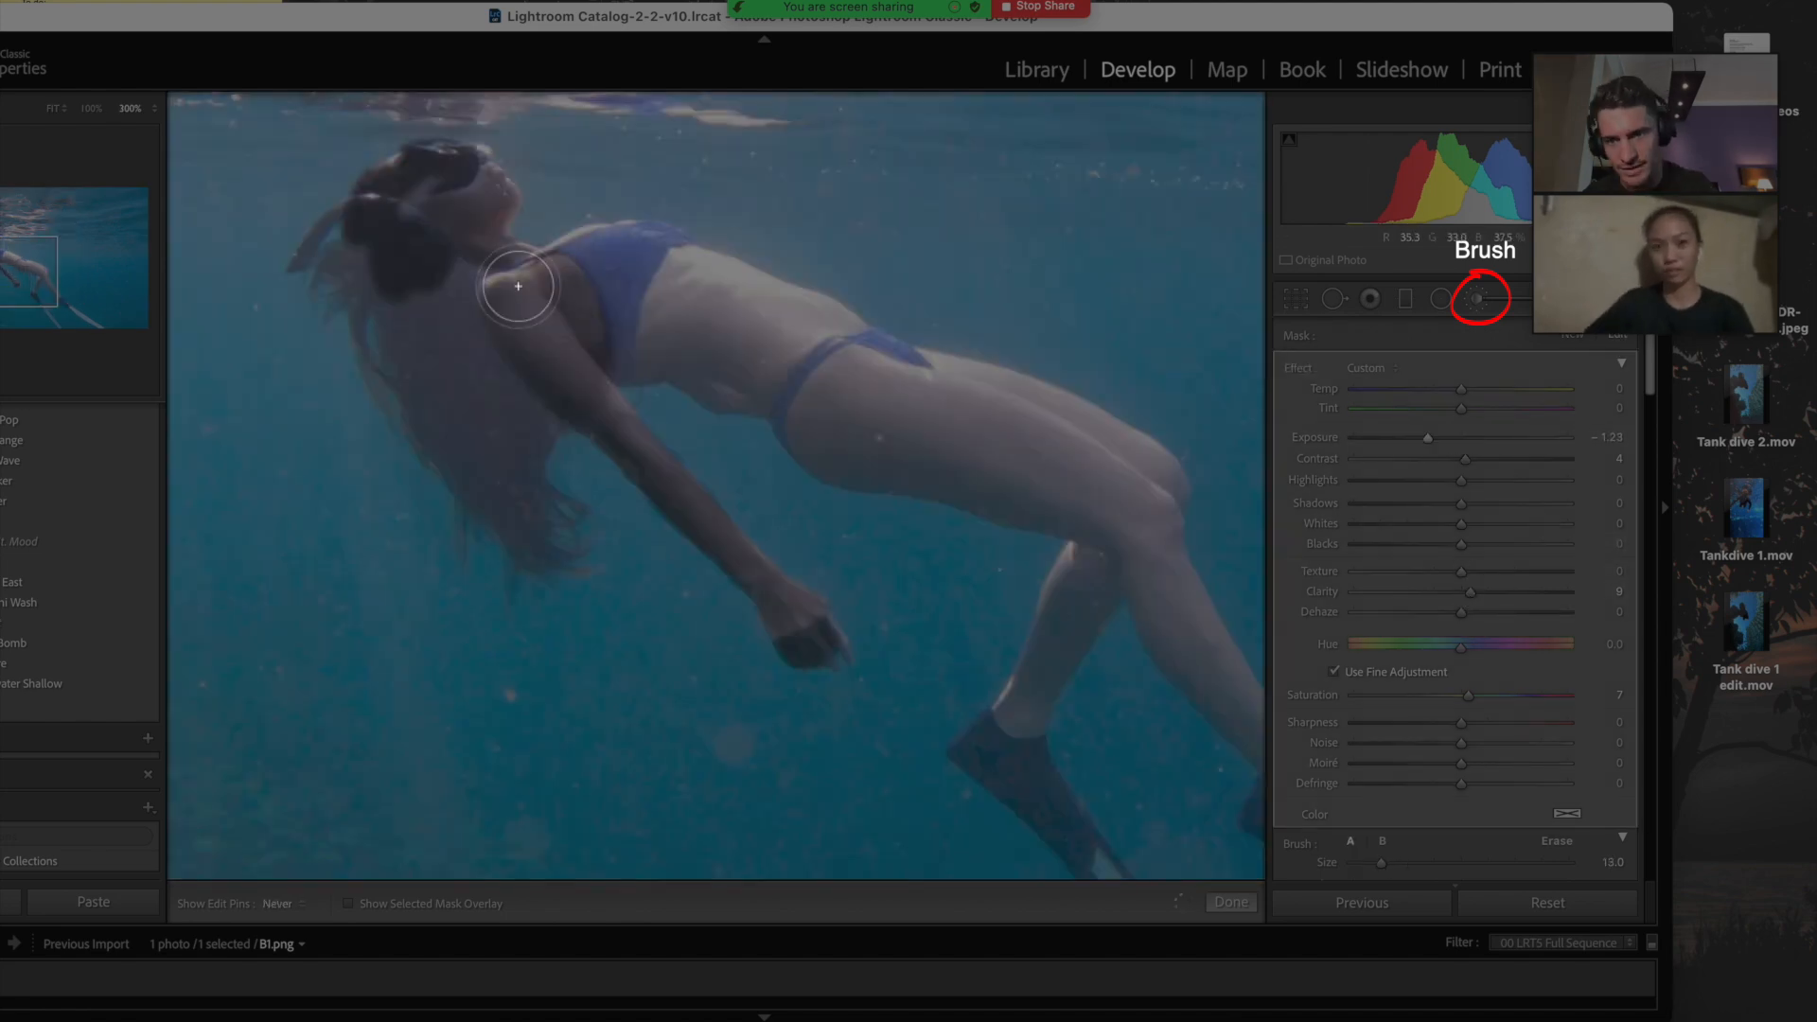
drag(518, 285, 866, 305)
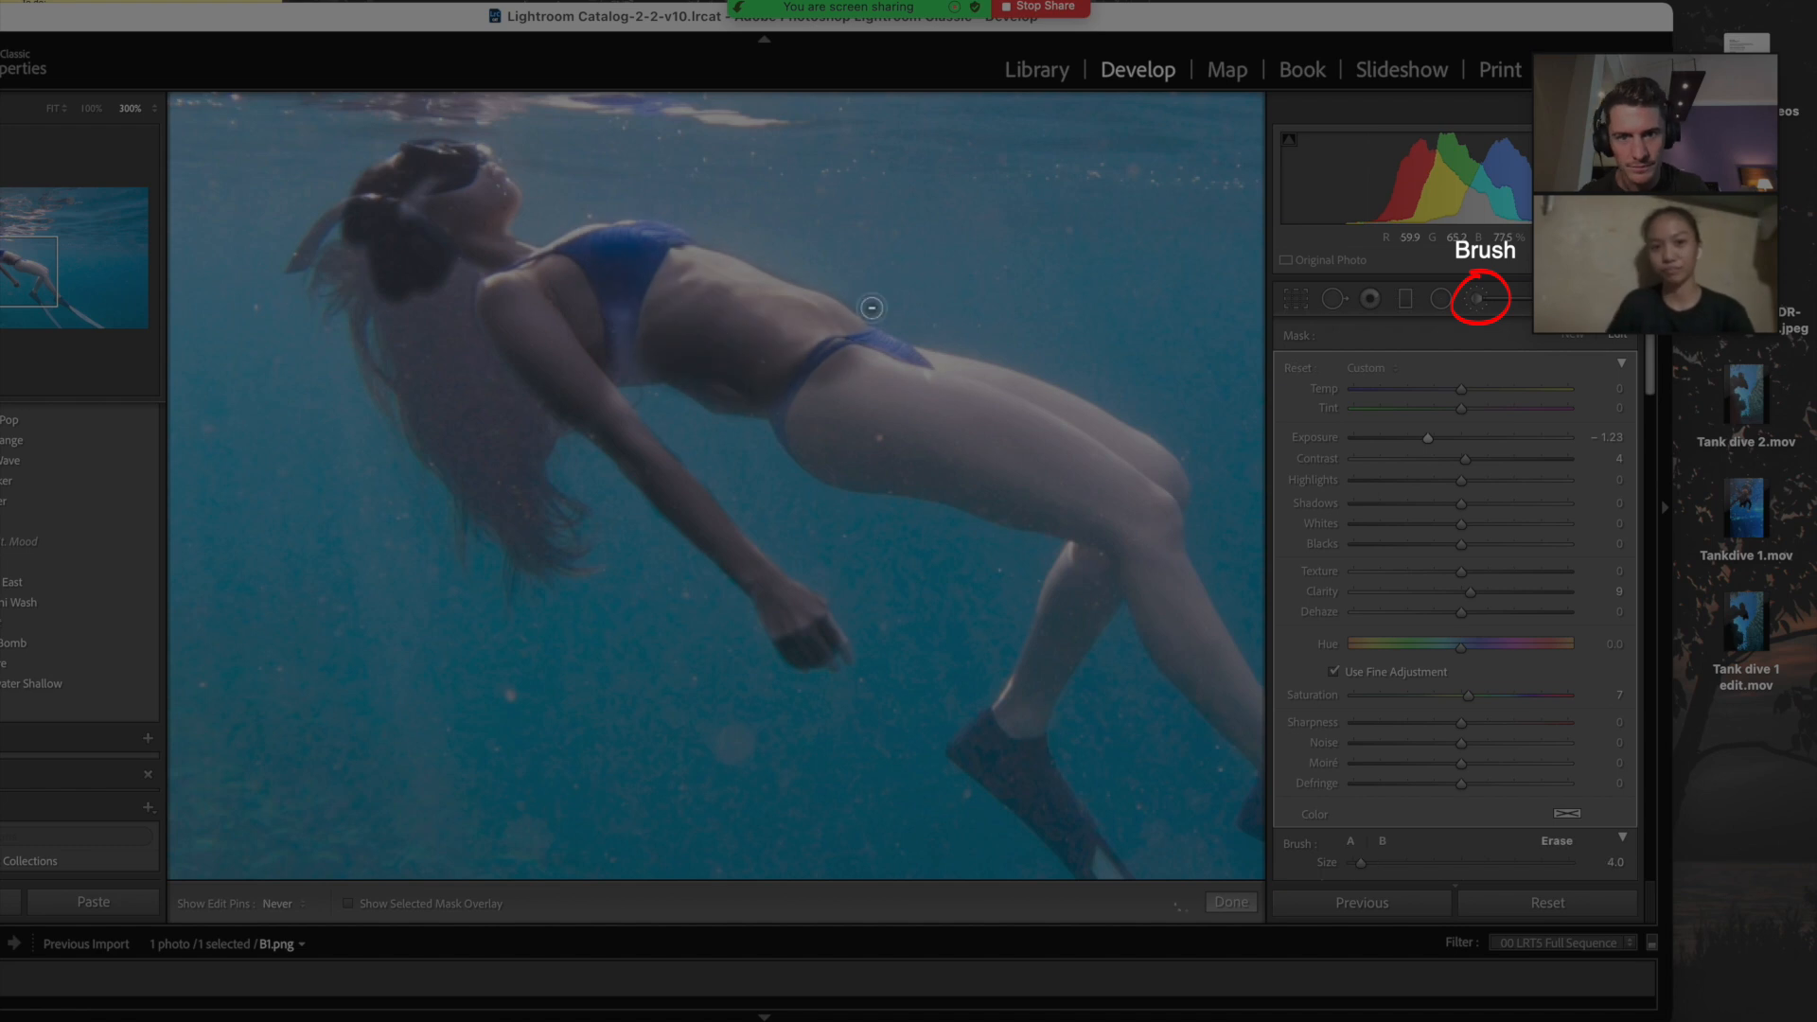
drag(865, 305, 1088, 445)
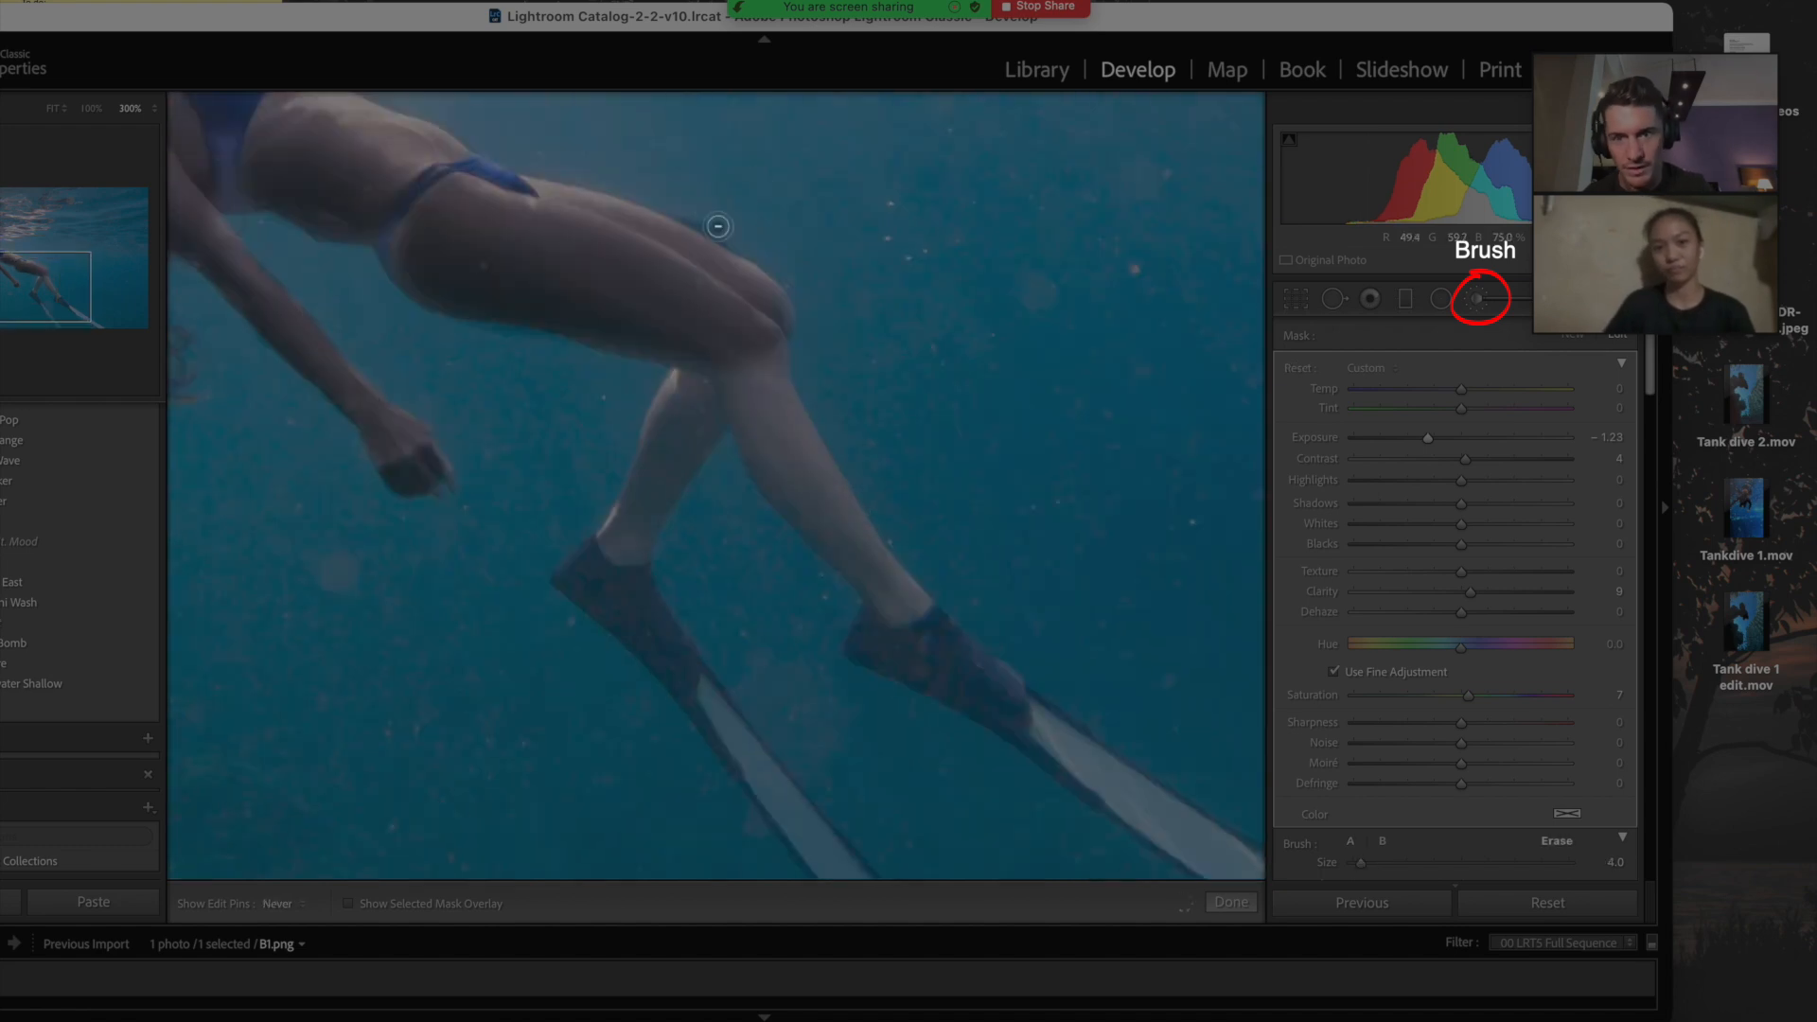
drag(720, 378, 629, 536)
drag(630, 535, 899, 606)
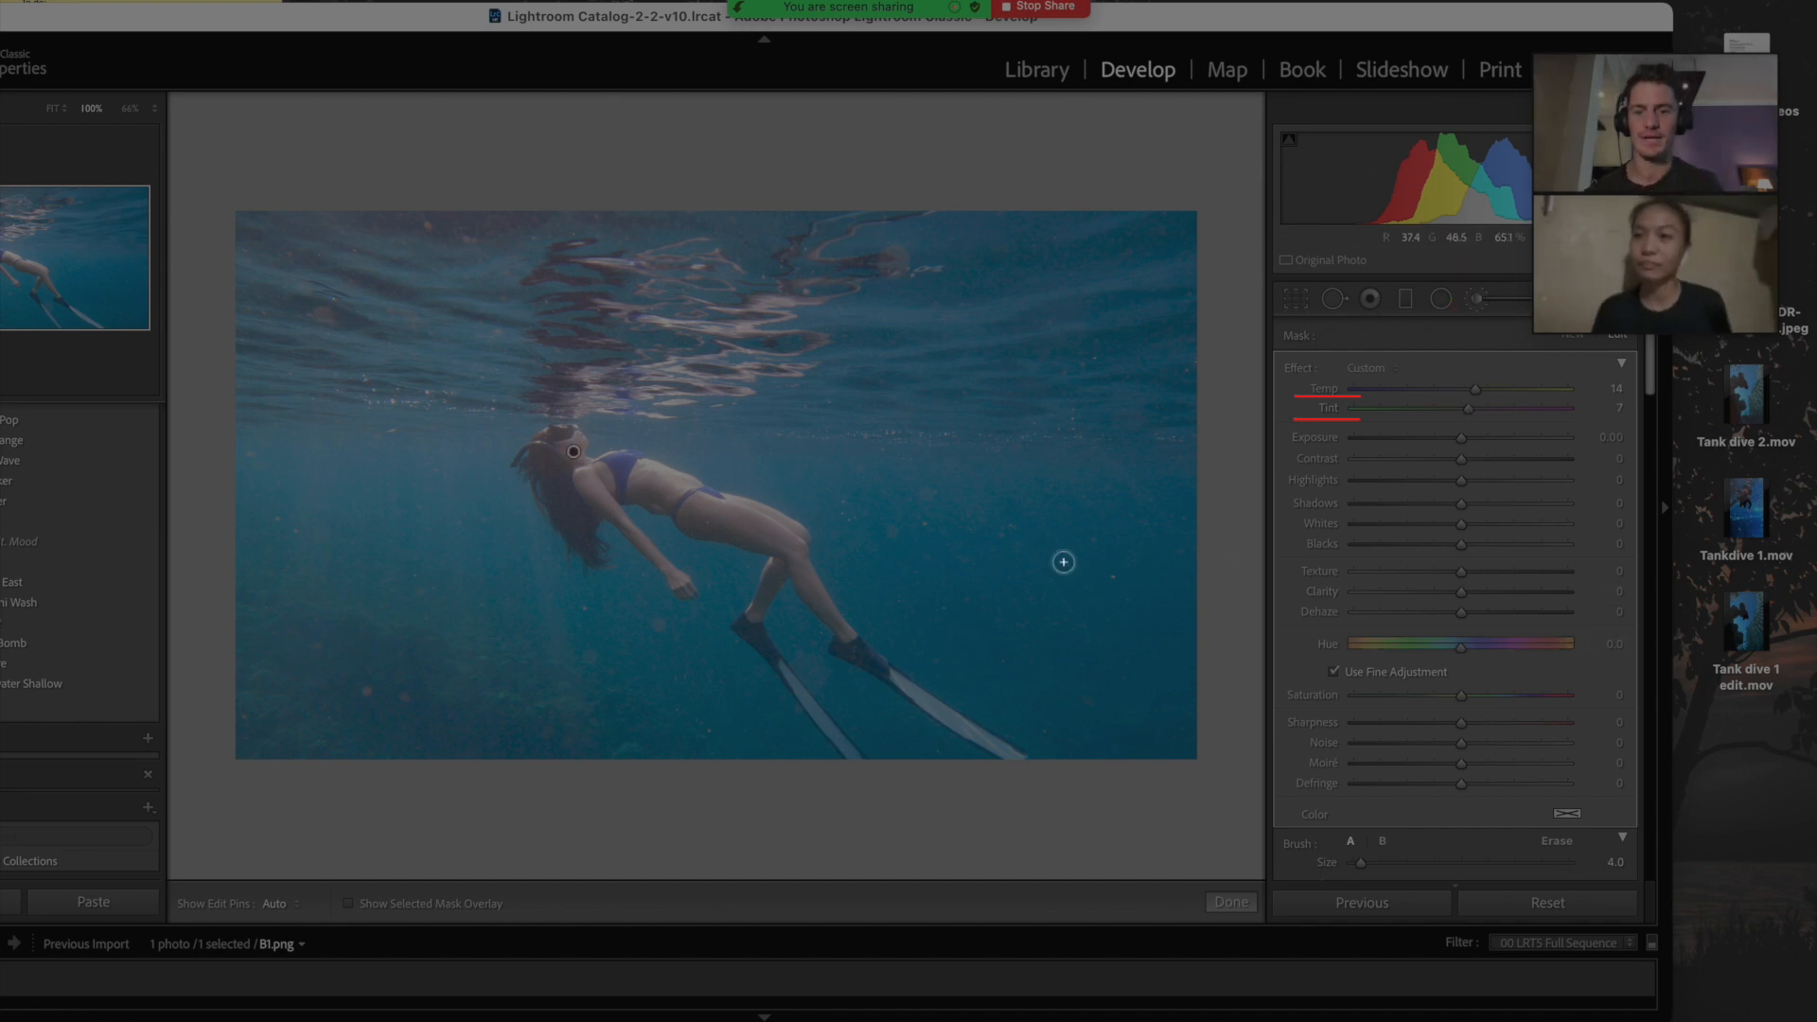
Step: Check the mask's colour tint options, compare Before/After, hide the pins and close the brush
click(1567, 815)
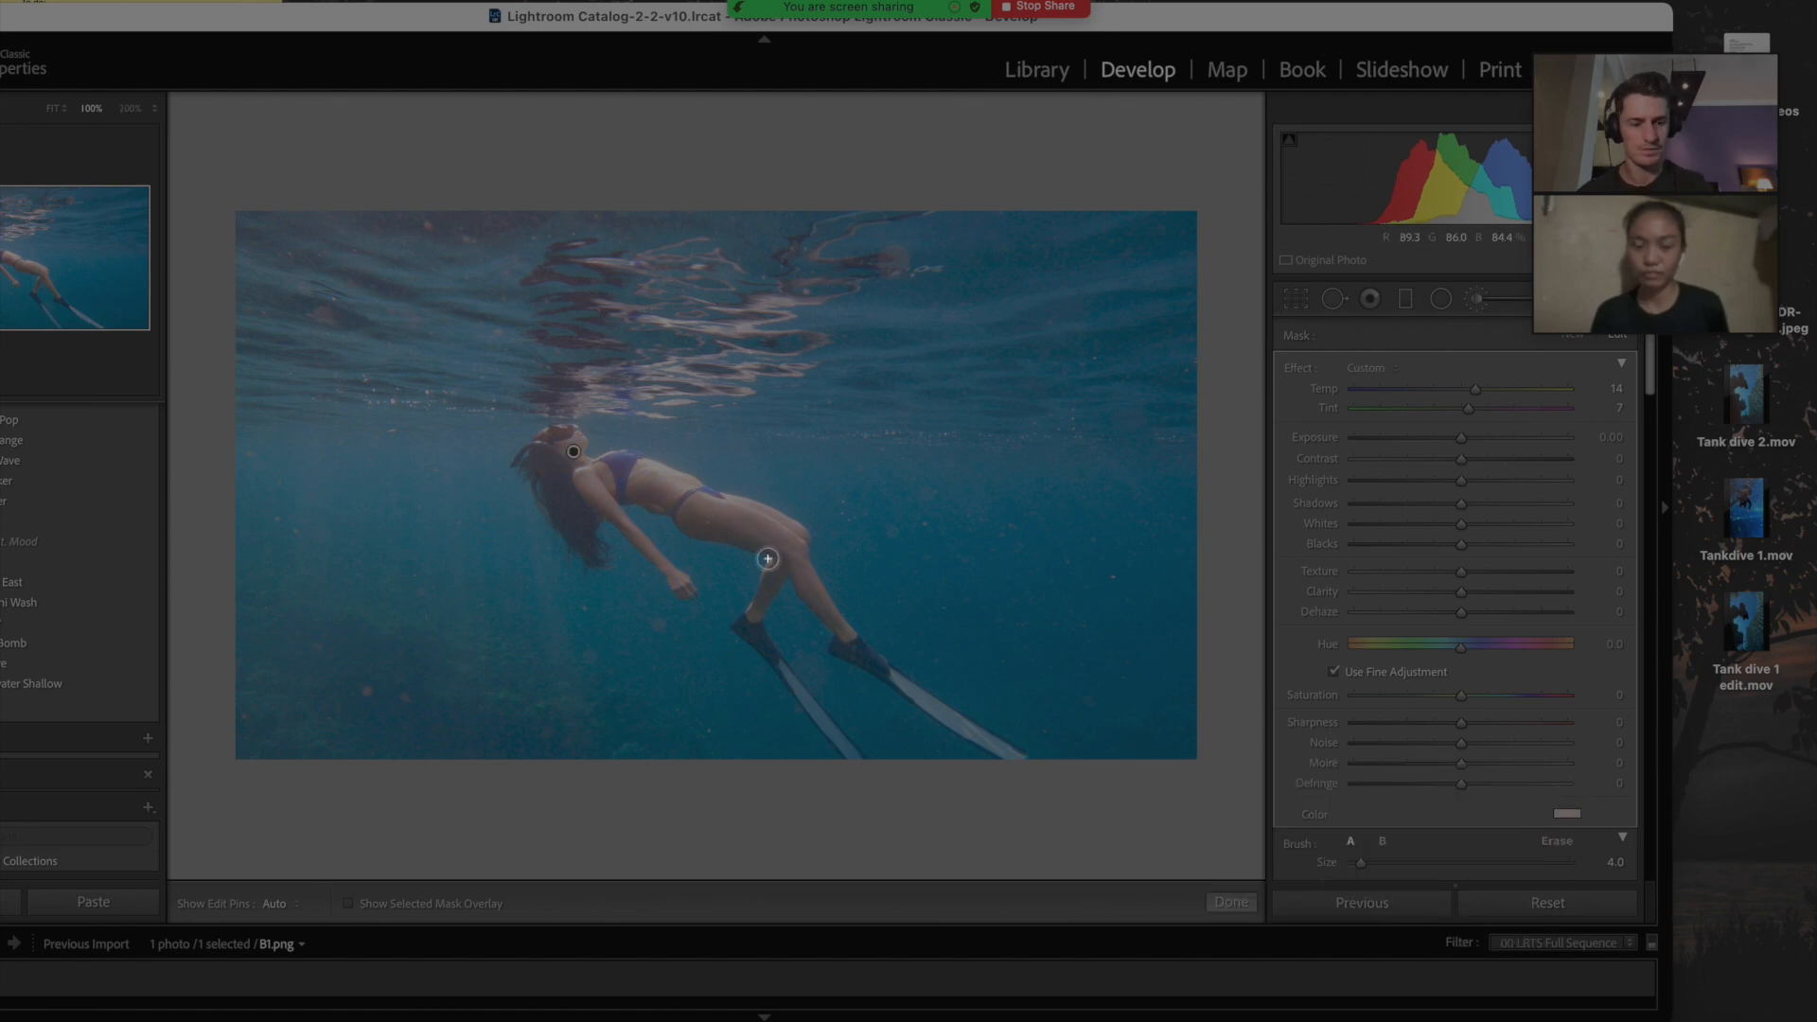
key(backslash)
key(backslash)
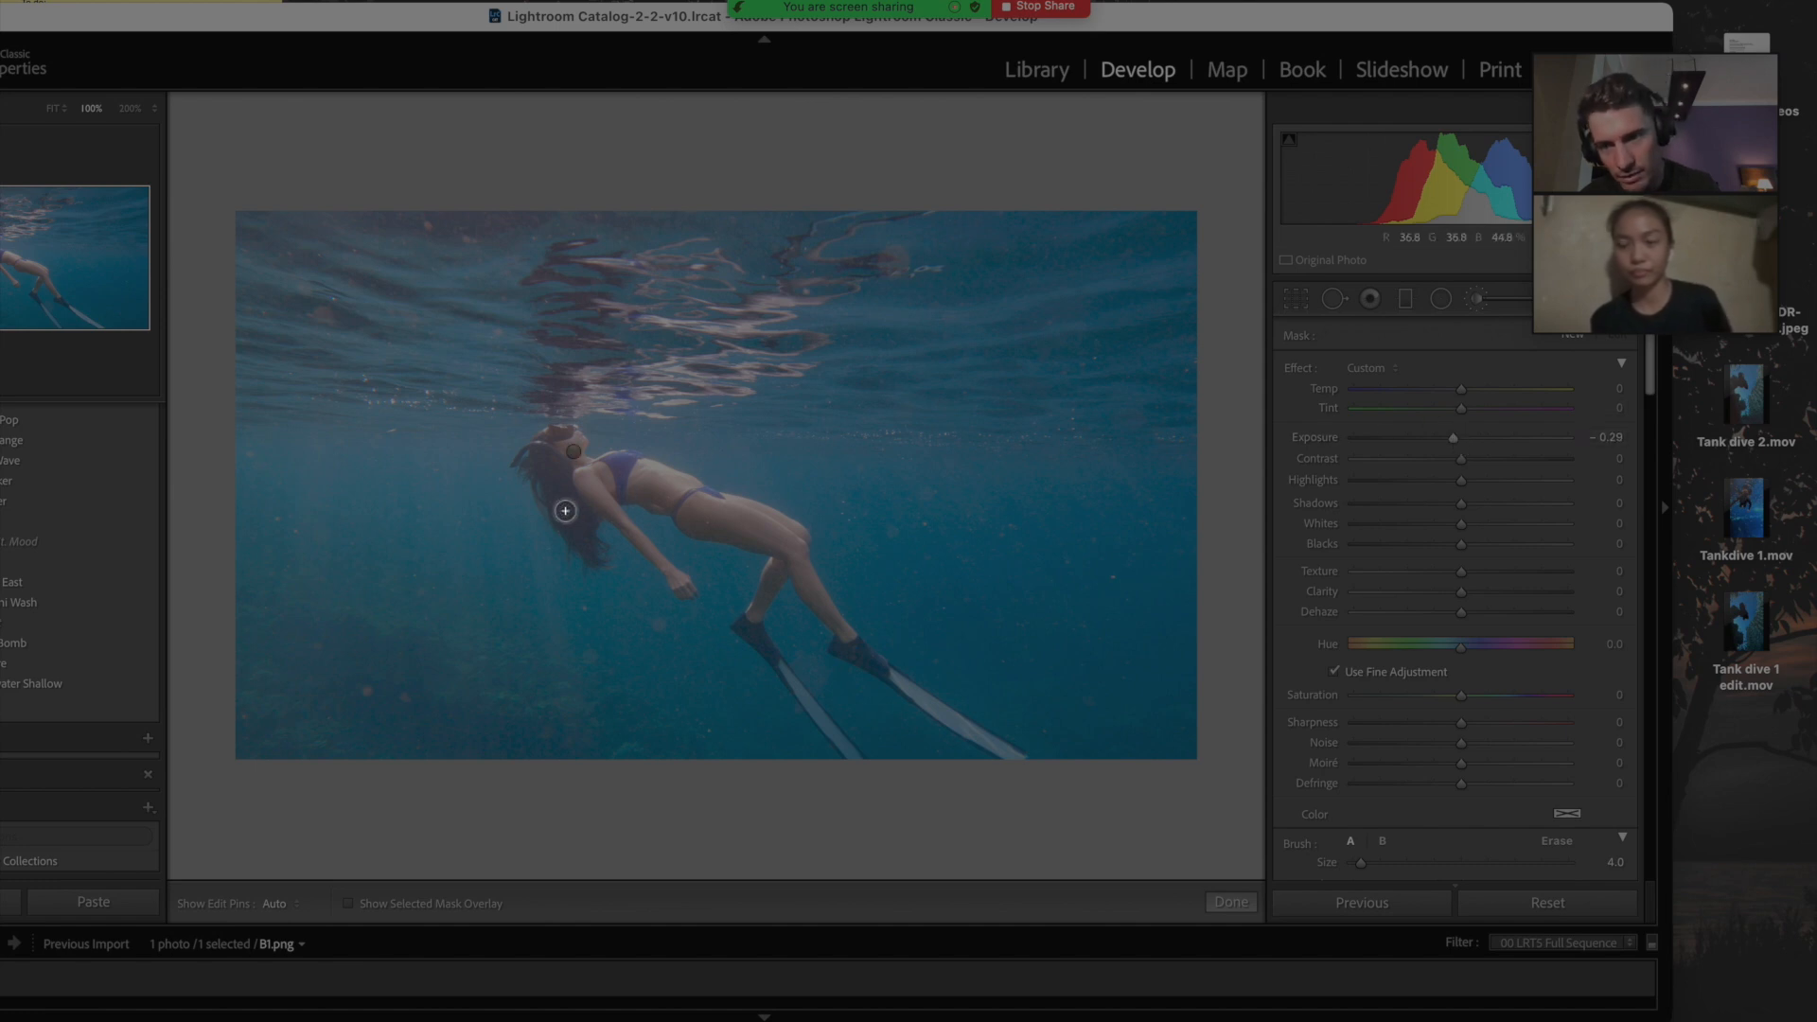
key(h)
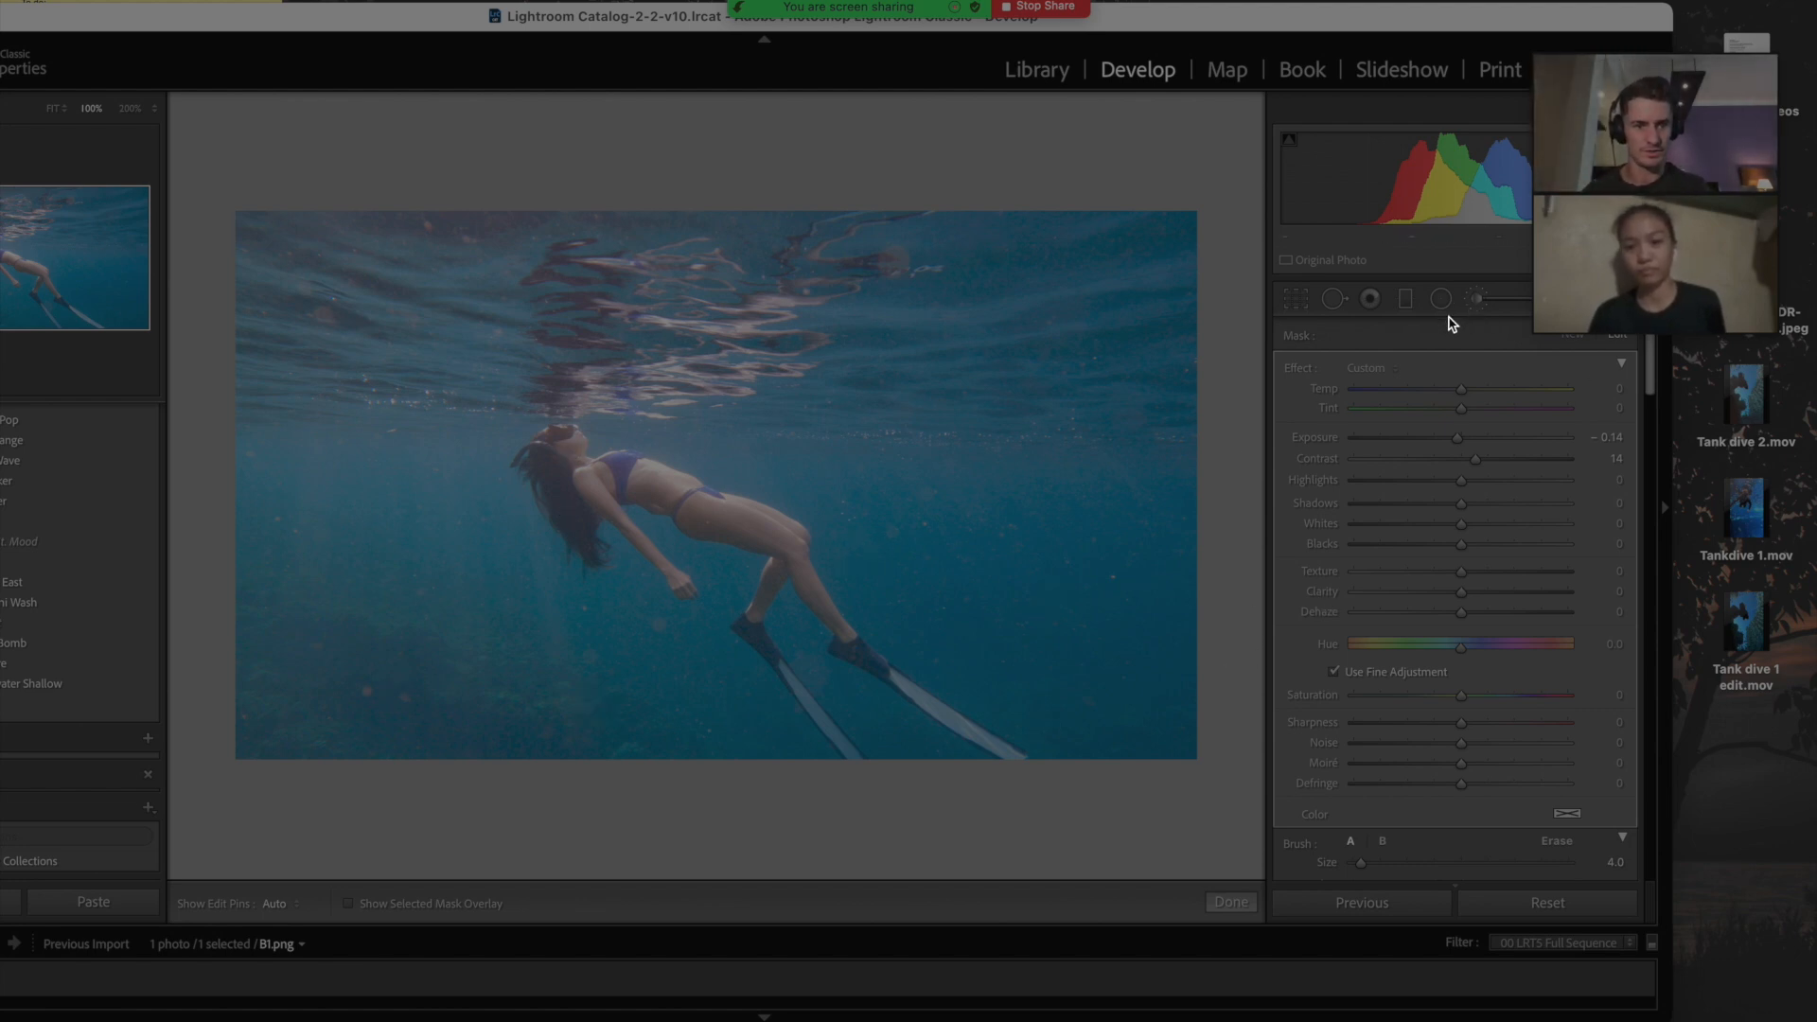
click(1476, 301)
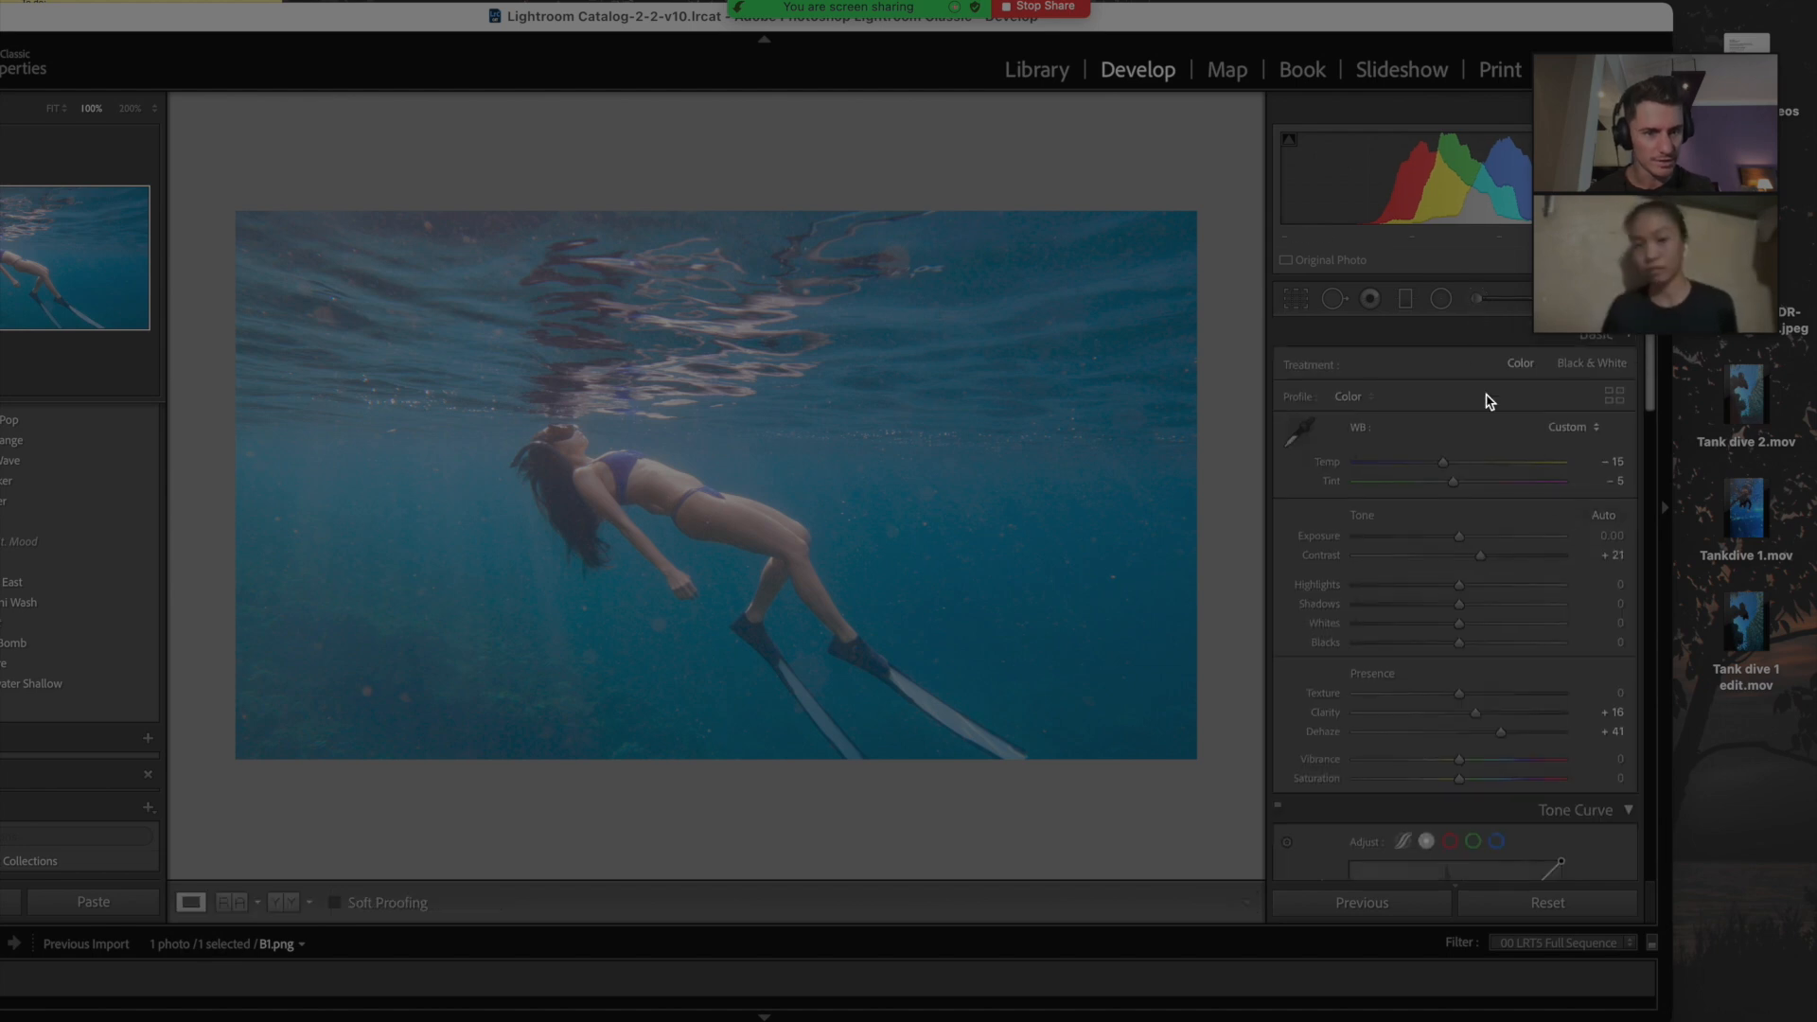
Step: Paint faint light rays on the left with a slightly lowered positive-Exposure brush
click(1478, 301)
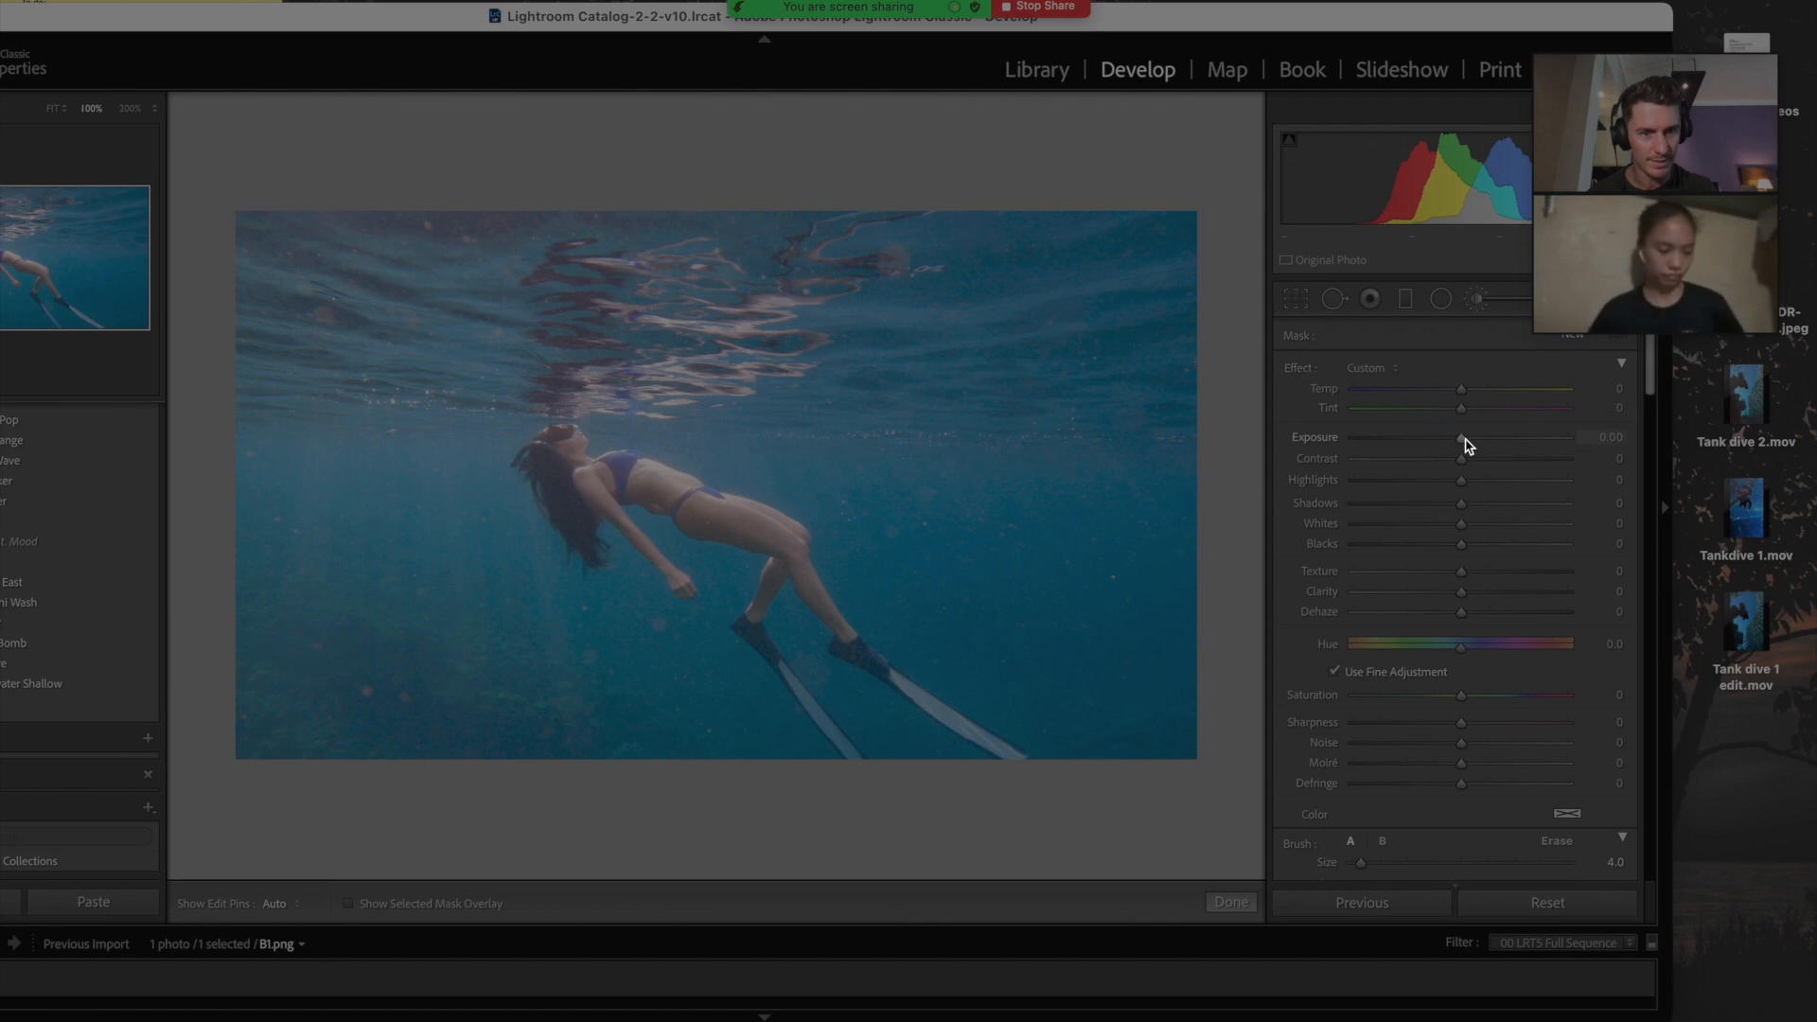
scroll(1473, 473, down, 4)
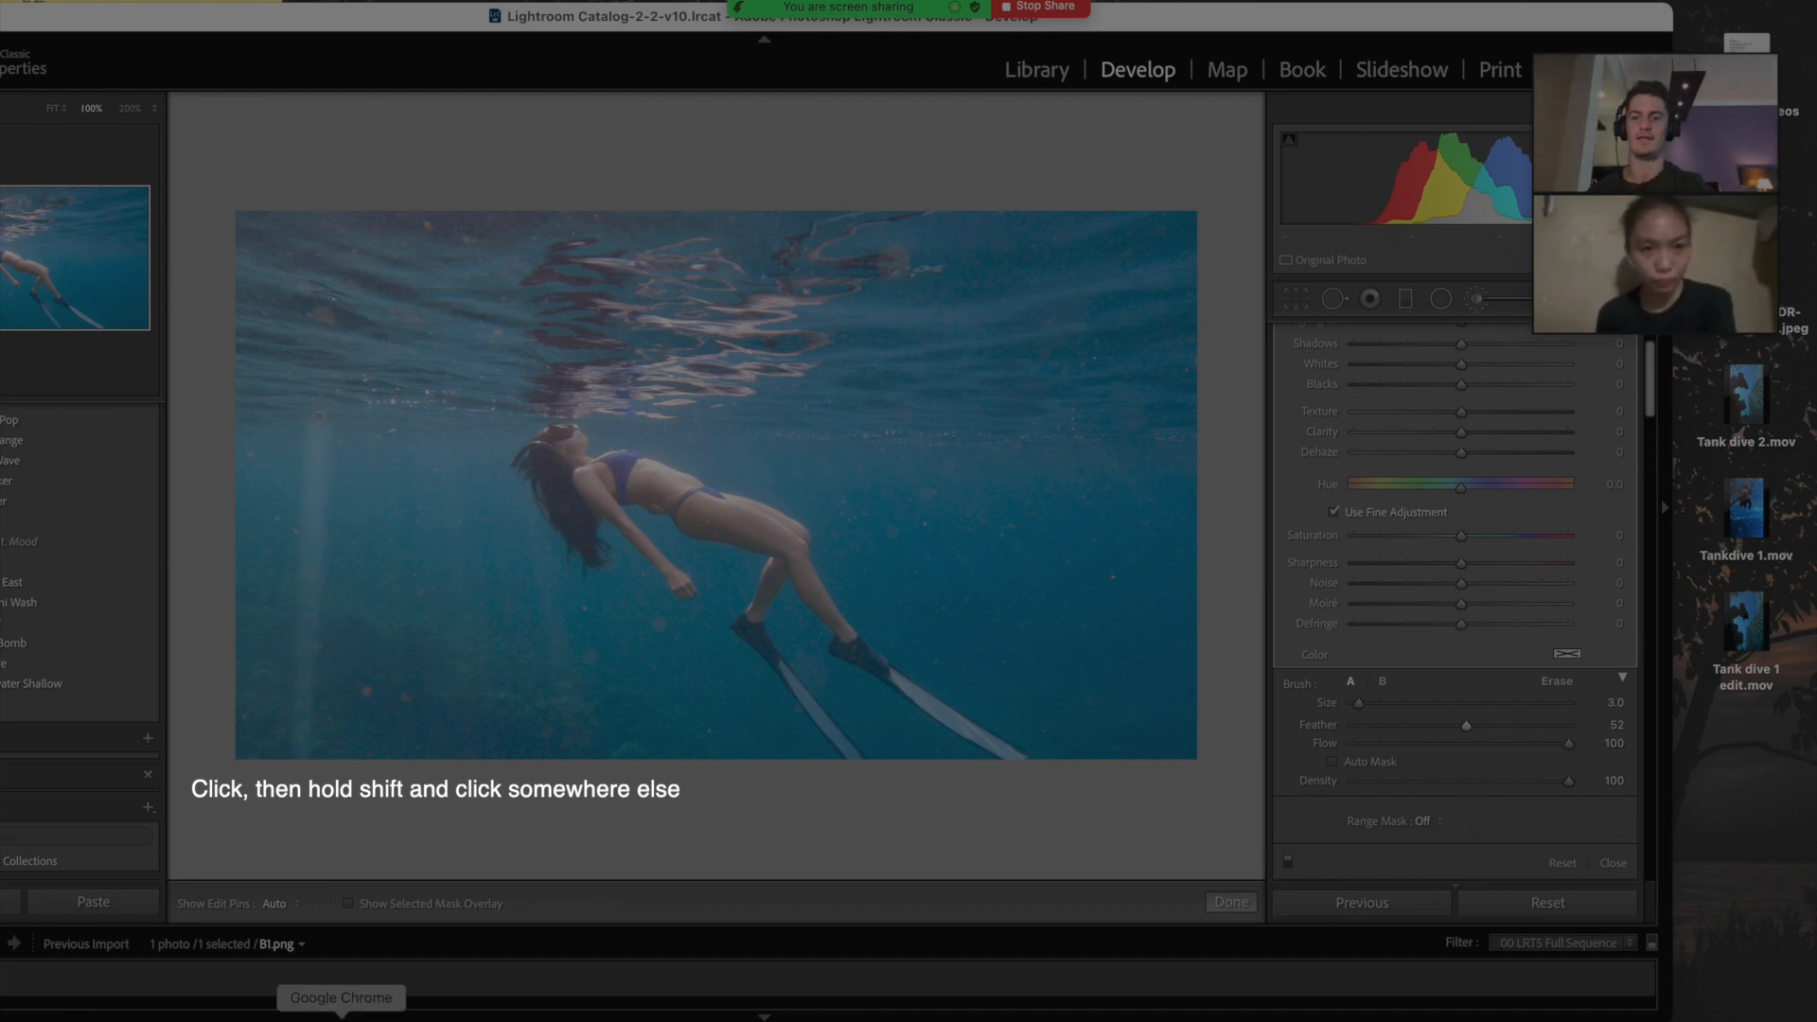
scroll(1471, 448, up, 3)
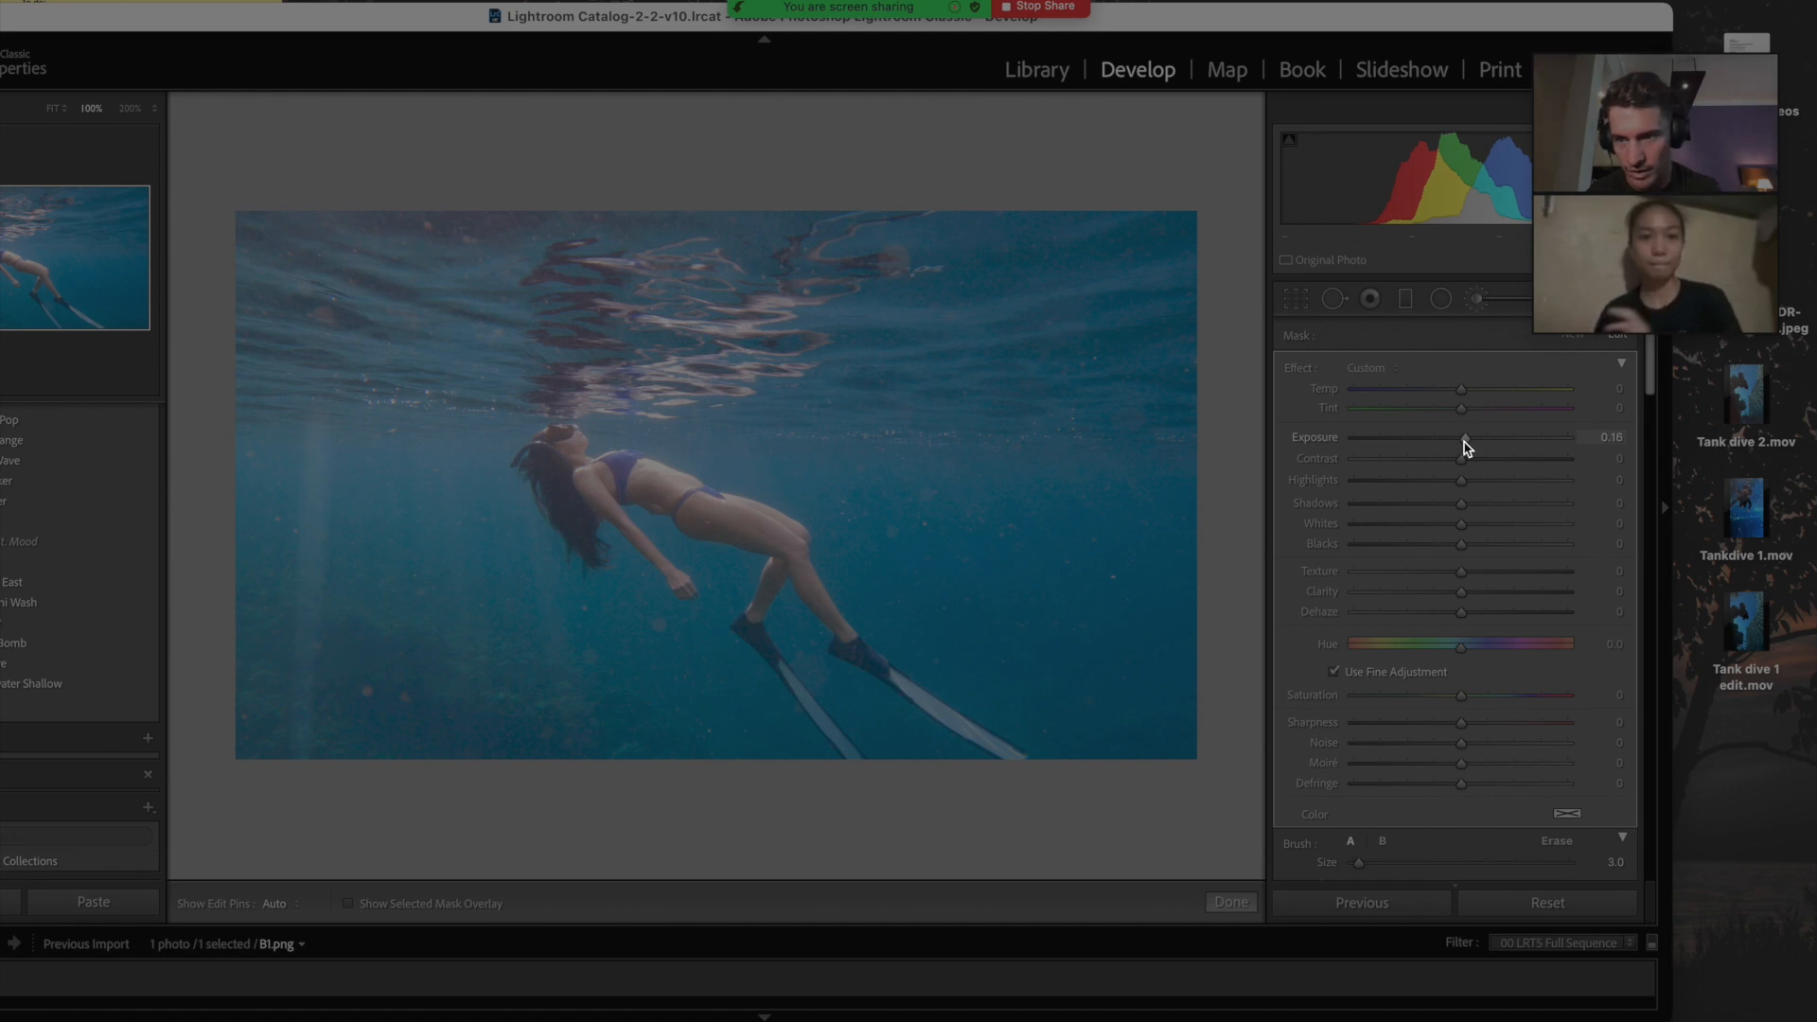
drag(1467, 447, 1462, 448)
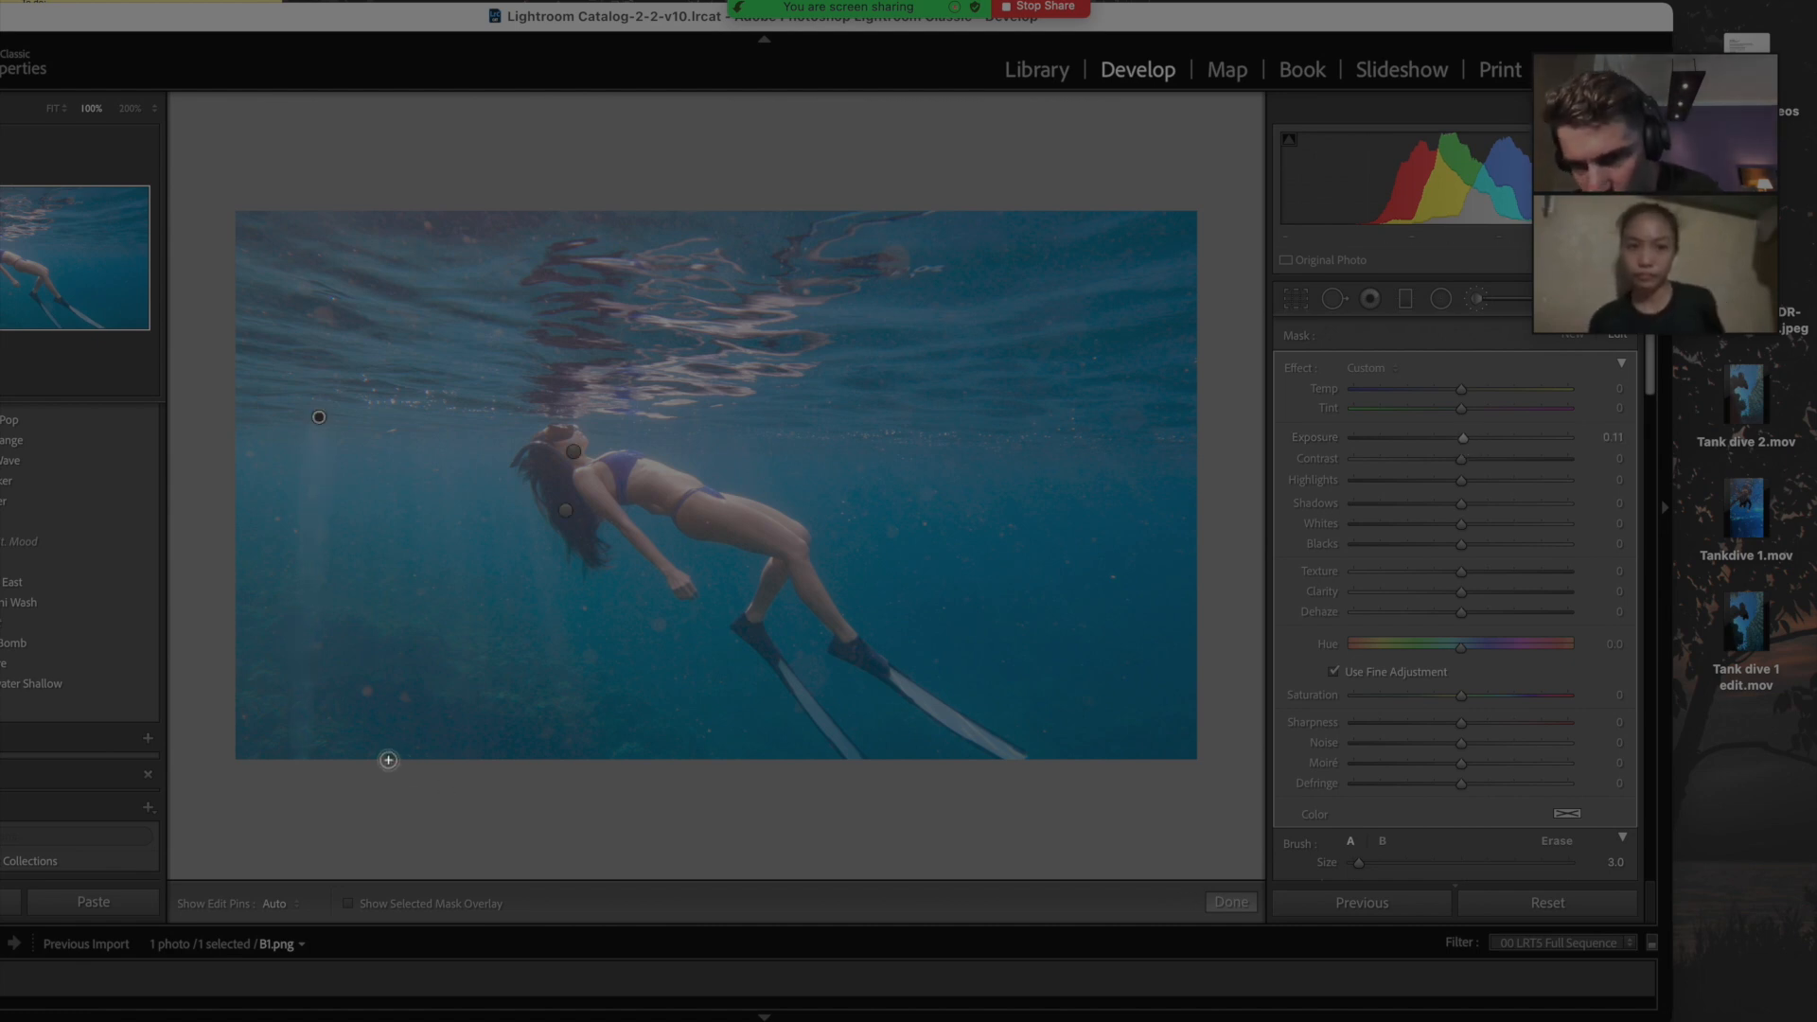
key(h)
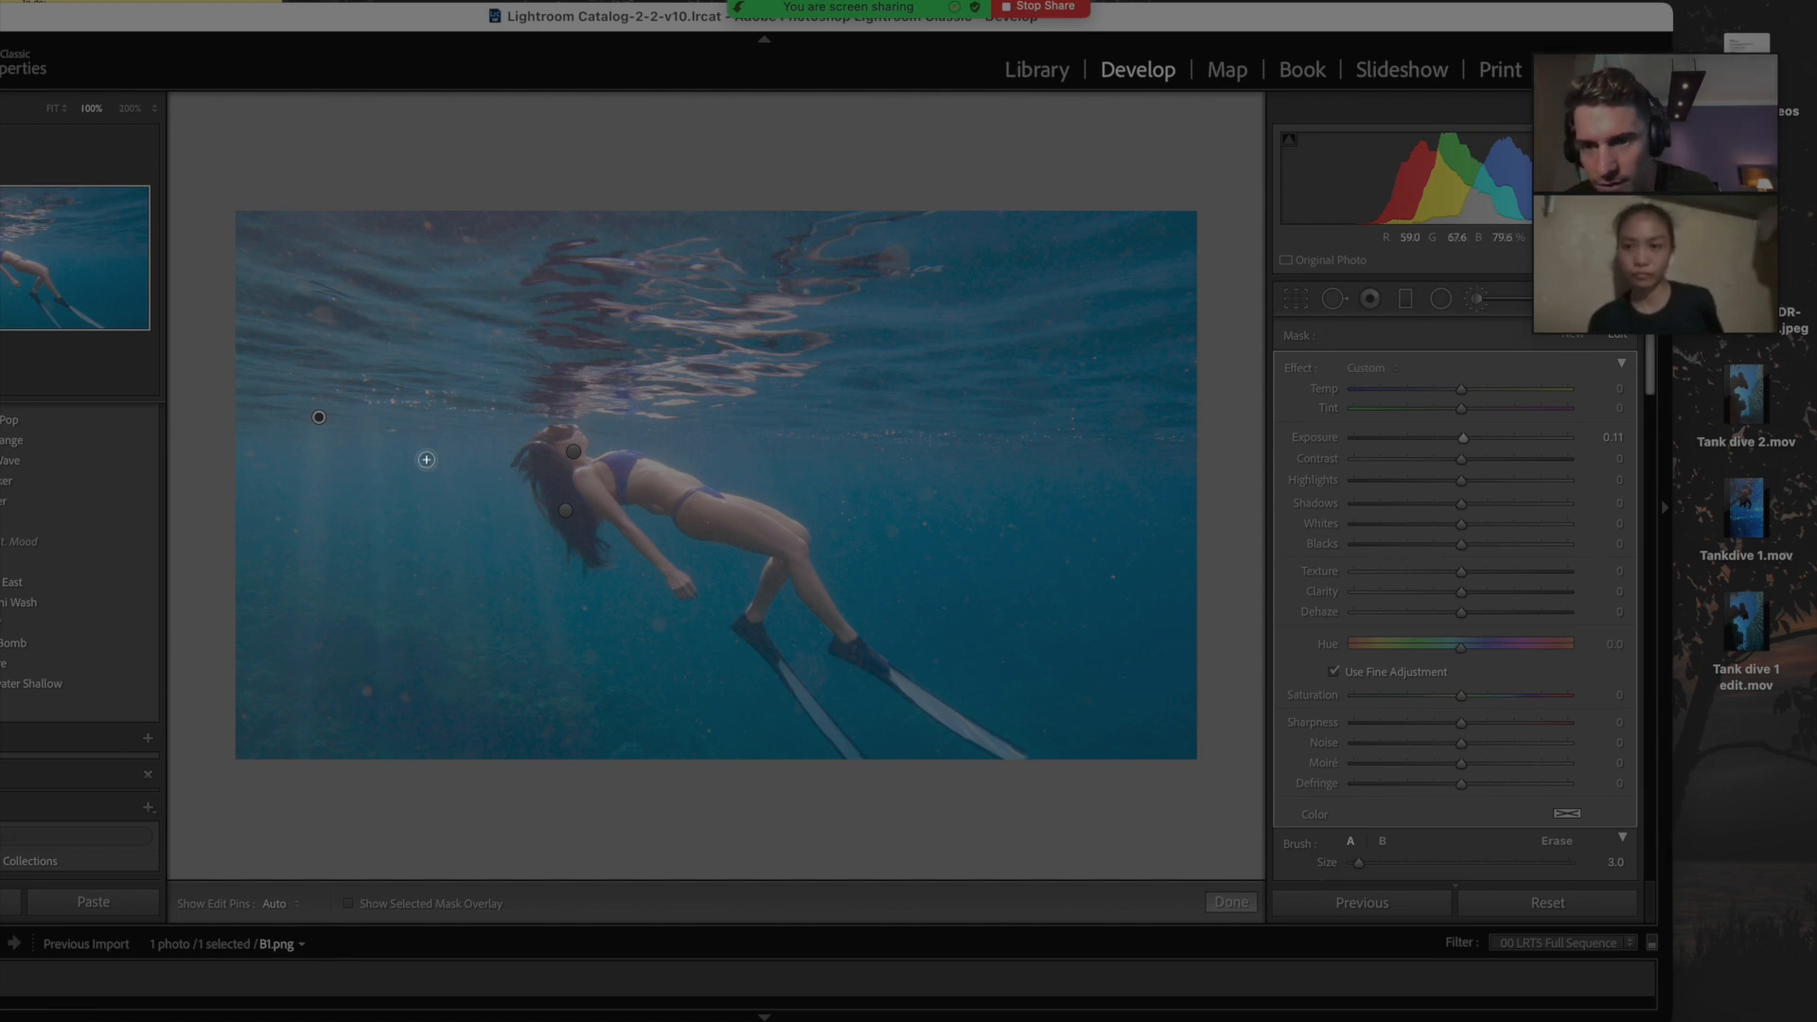
key(])
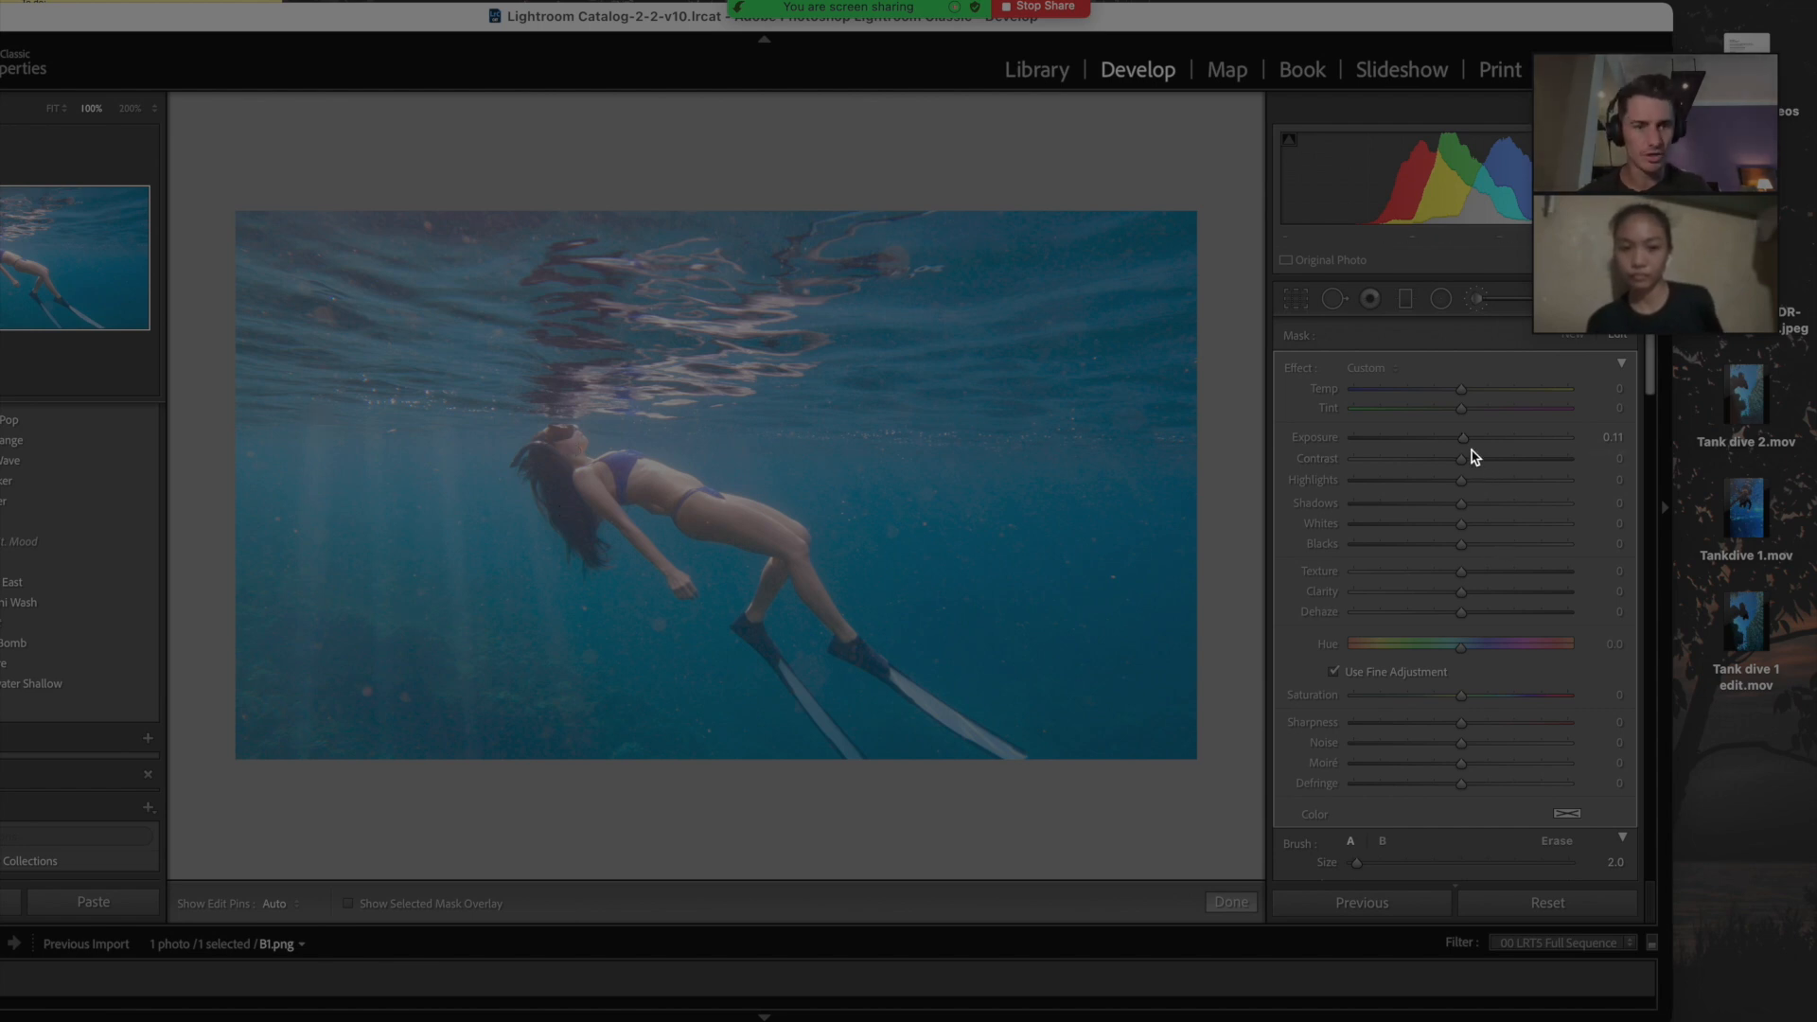
drag(1466, 441, 1463, 441)
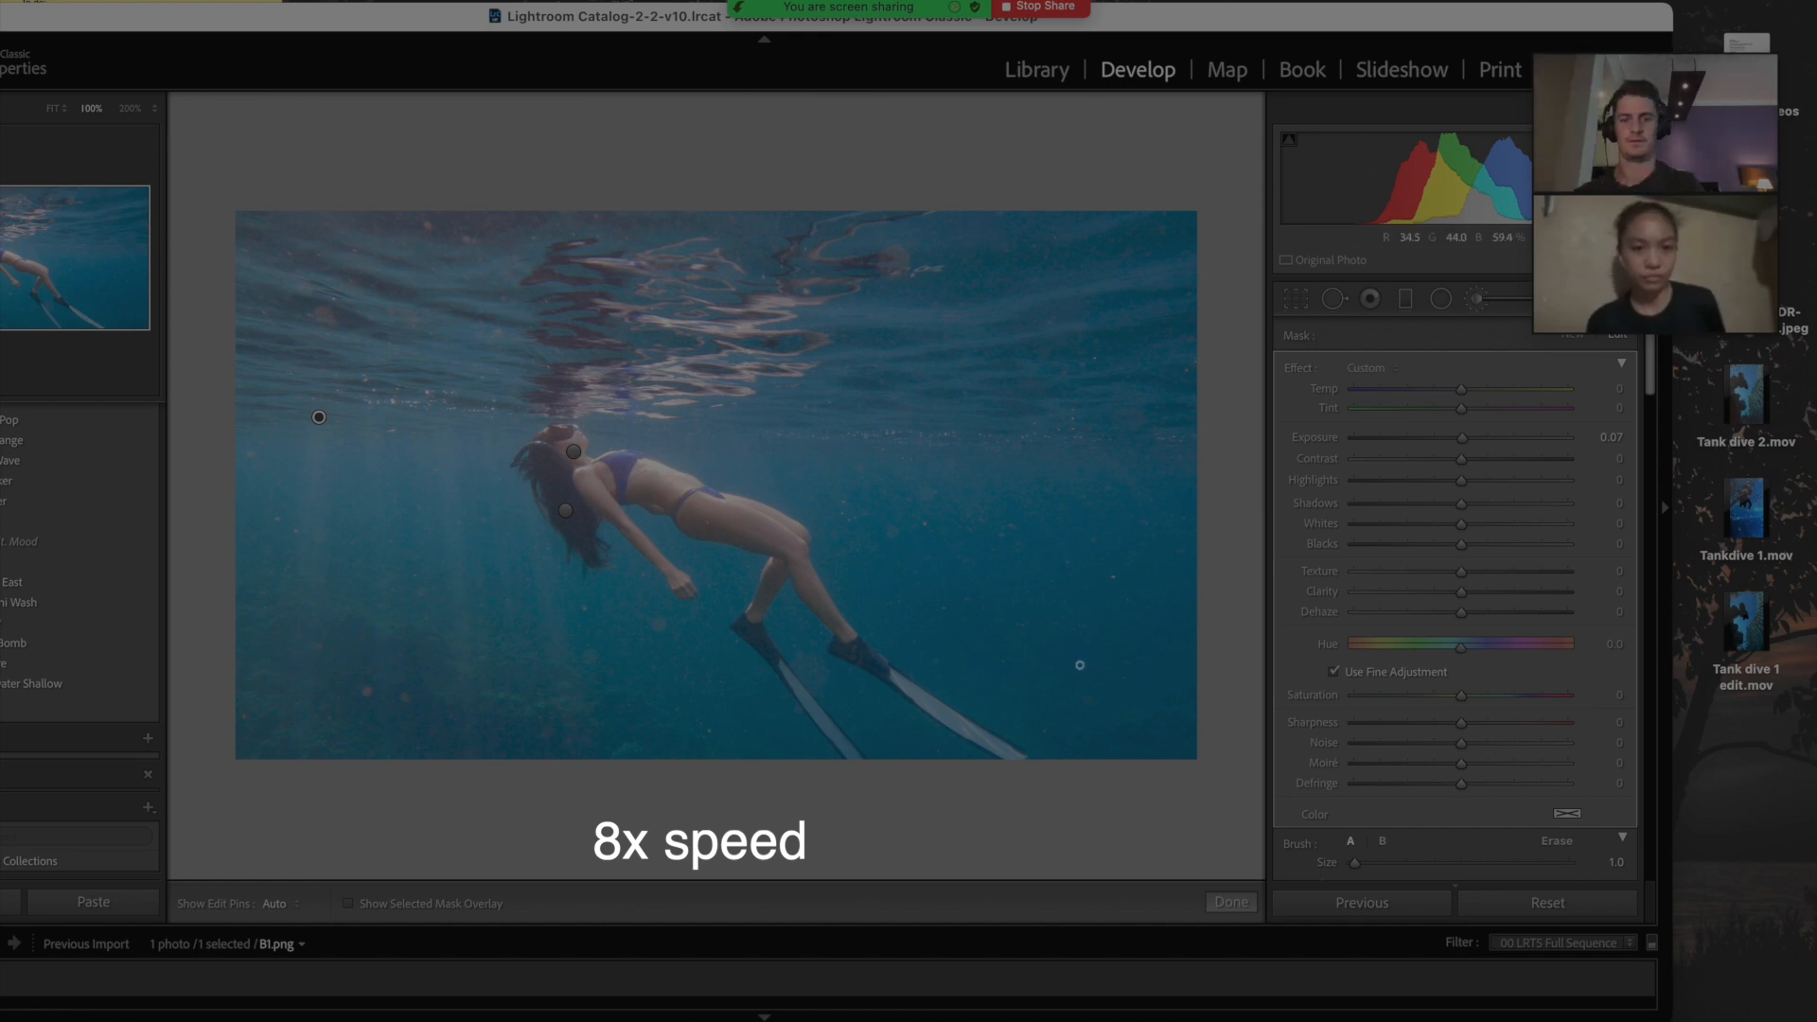
drag(1468, 439, 1465, 442)
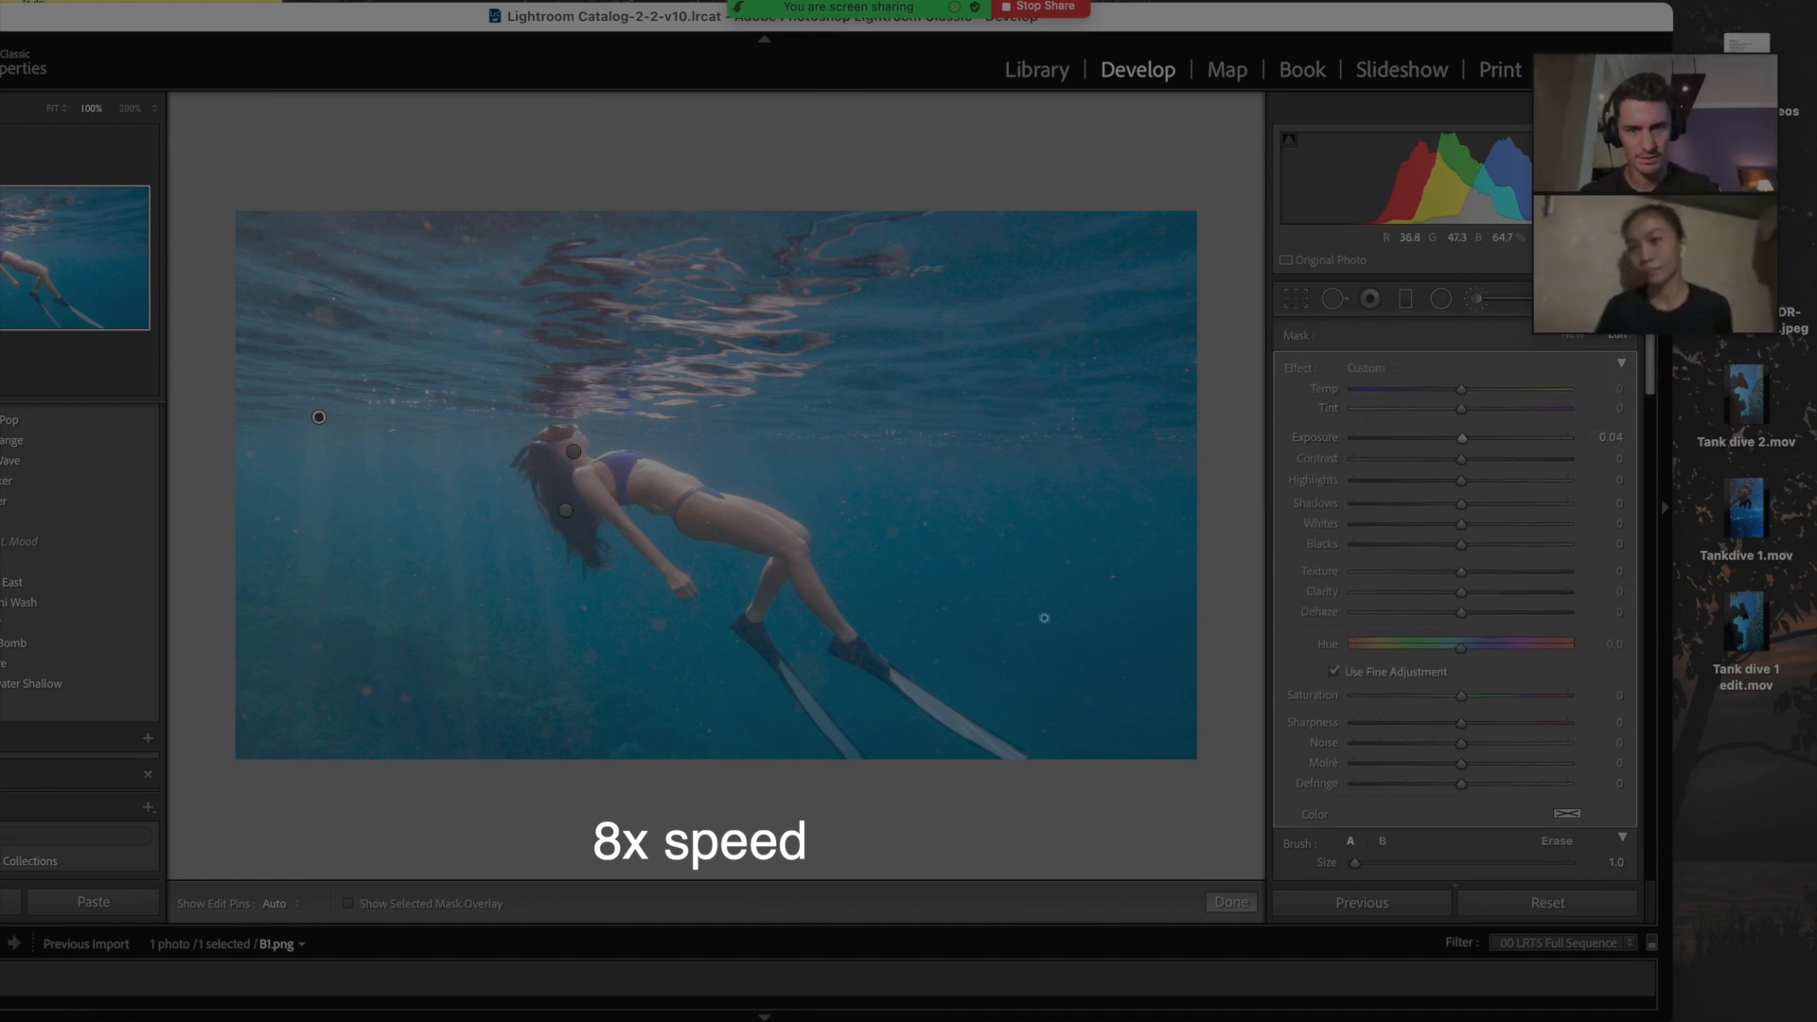
key(bracketright)
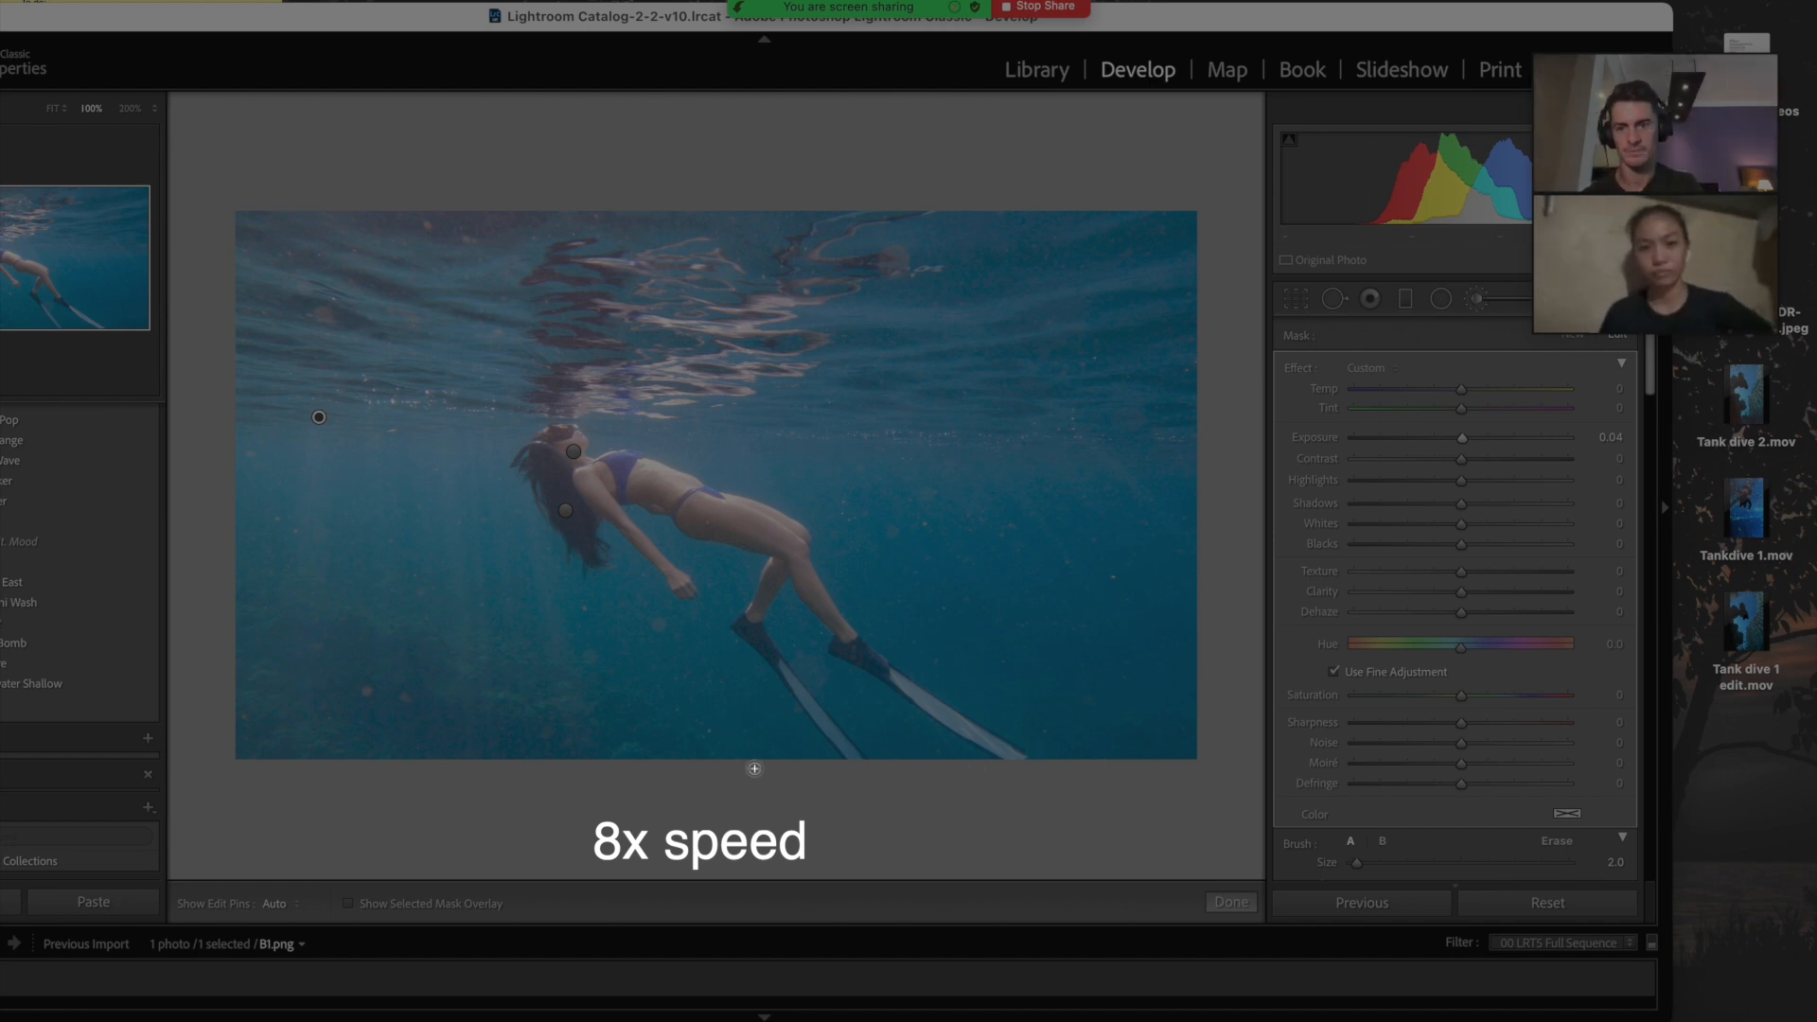
key(super+minus)
Step: Compare Before/After and deepen the global Blacks to −37
click(1480, 299)
click(1480, 300)
key(backslash)
key(backslash)
key(backslash)
key(backslash)
click(1480, 299)
mouse_move(1459, 646)
mouse_down()
mouse_move(1404, 654)
mouse_move(1424, 628)
mouse_up()
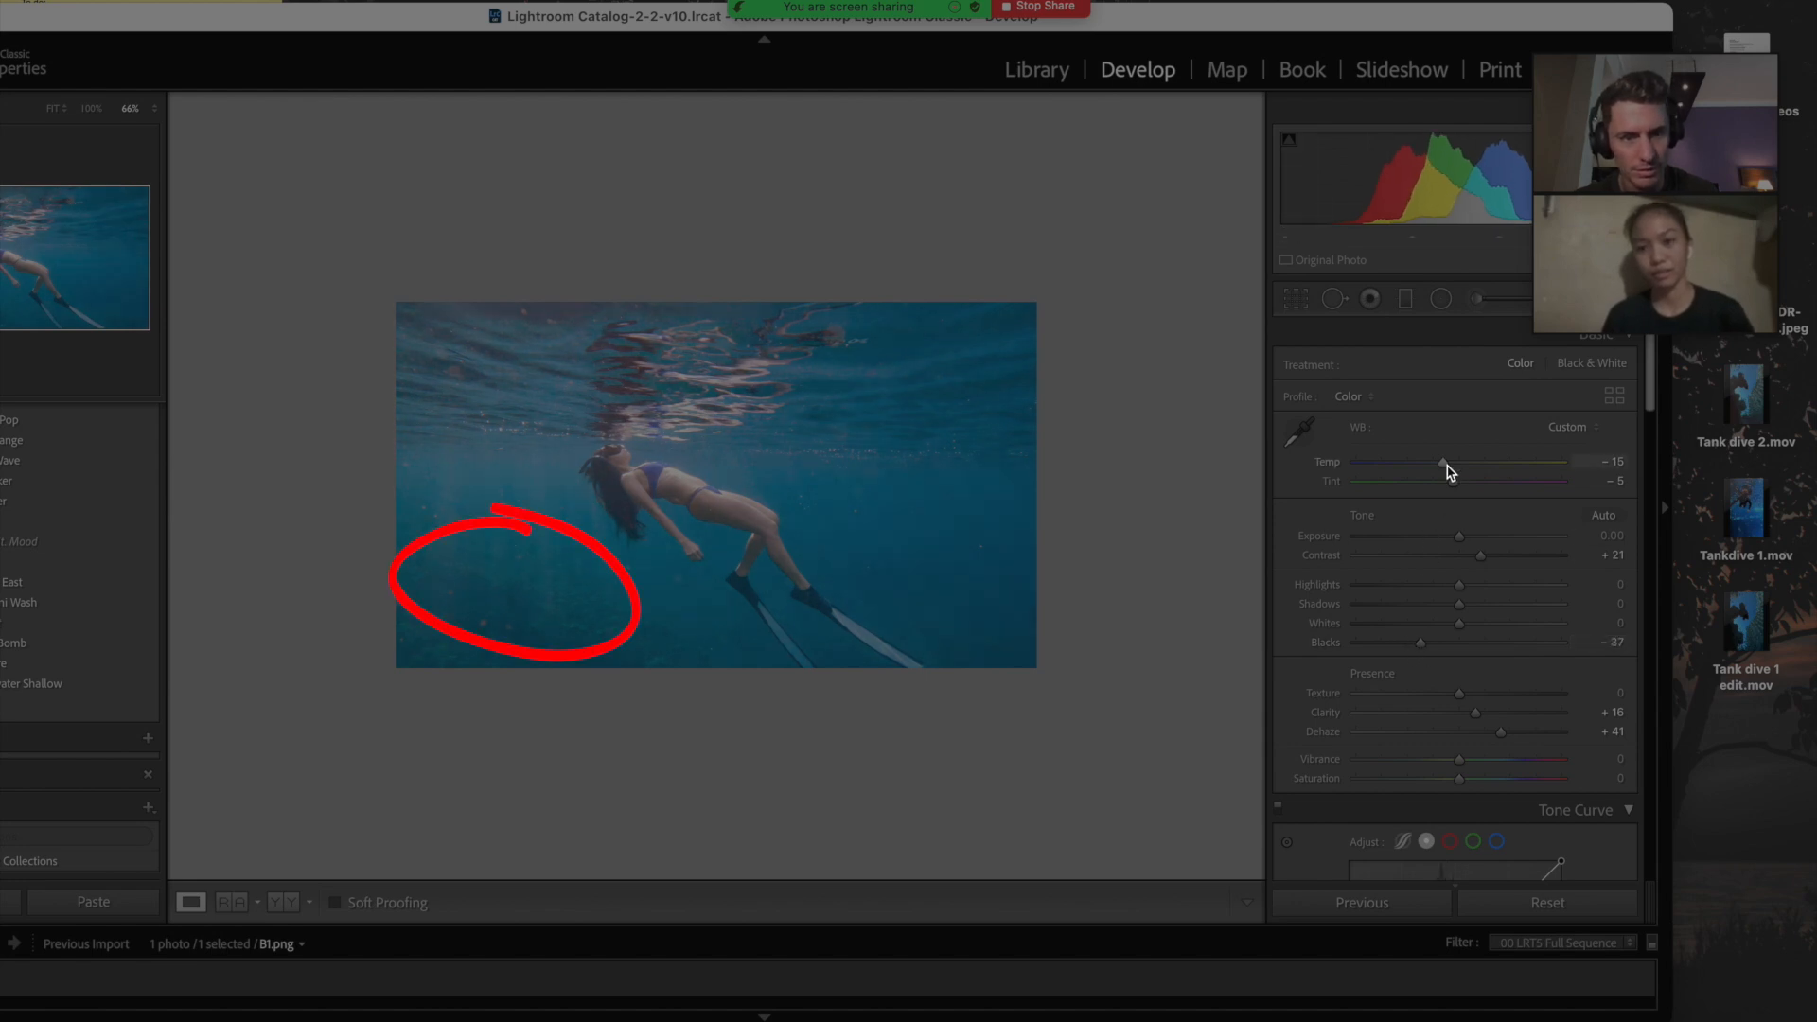
Step: Set Temp to −11, Contrast to +30 and Clarity to +23, and nudge Dehaze up
drag(1450, 471, 1454, 473)
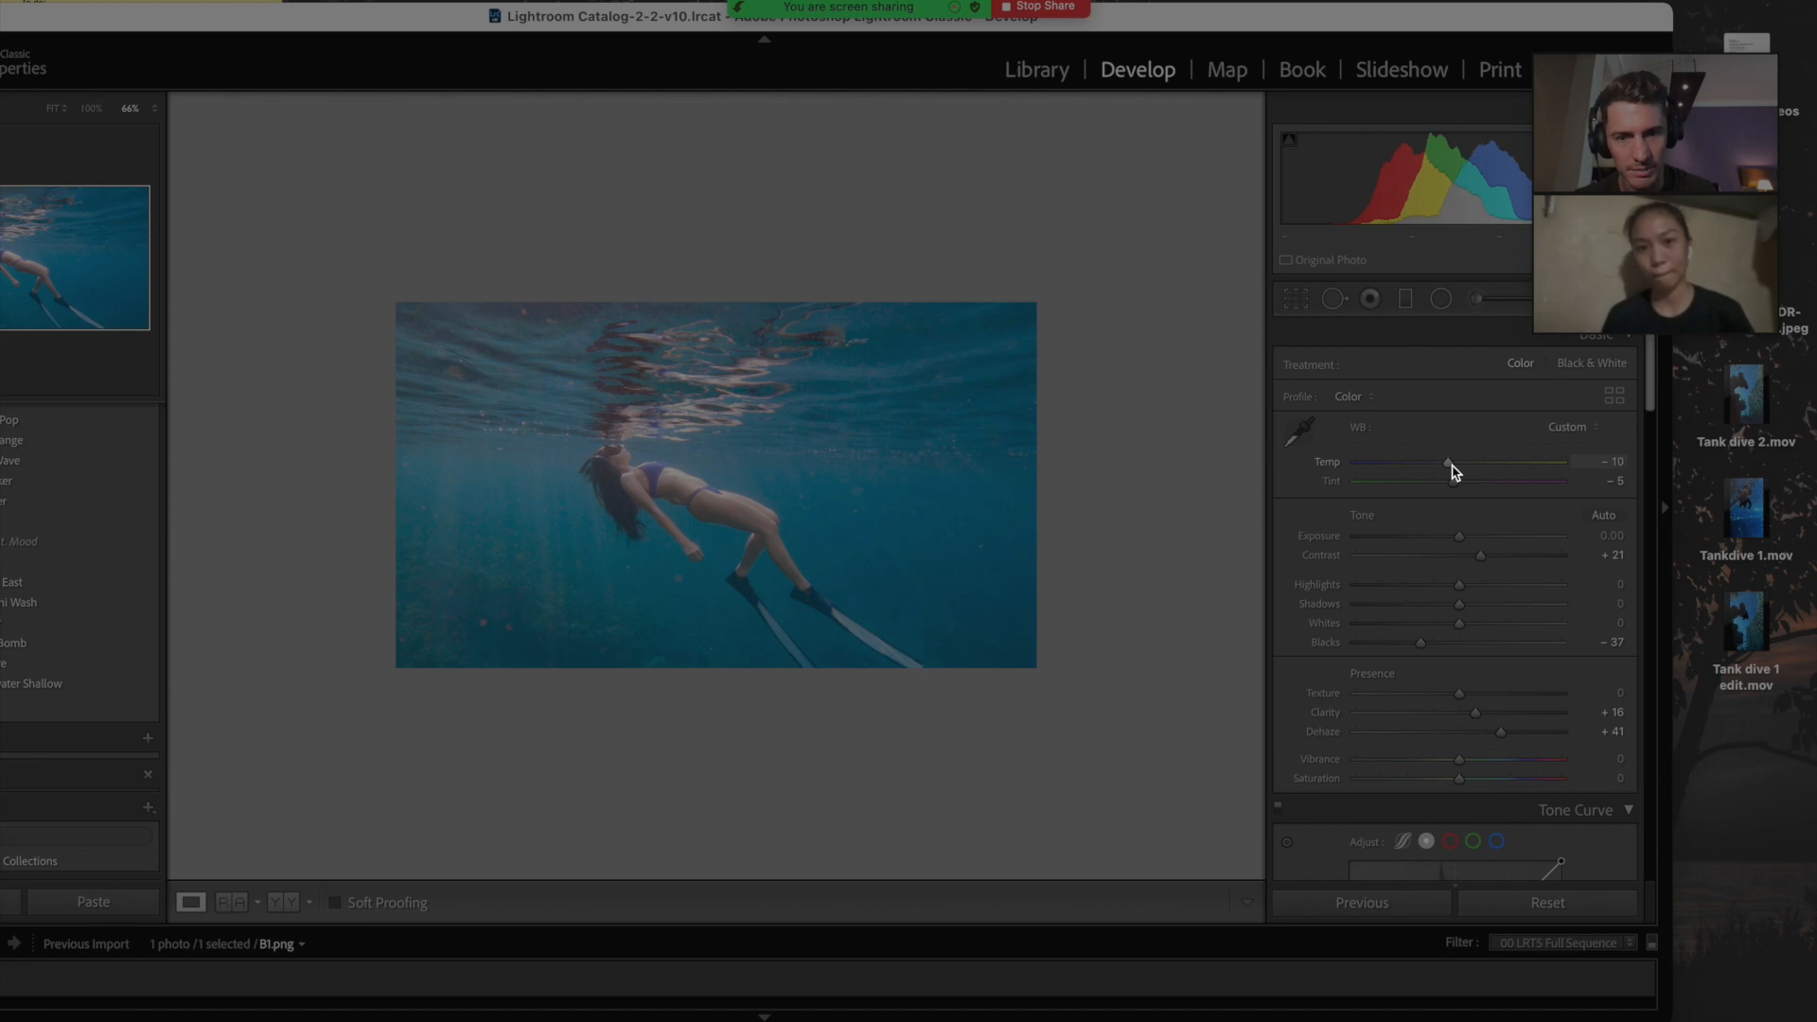
click(1151, 554)
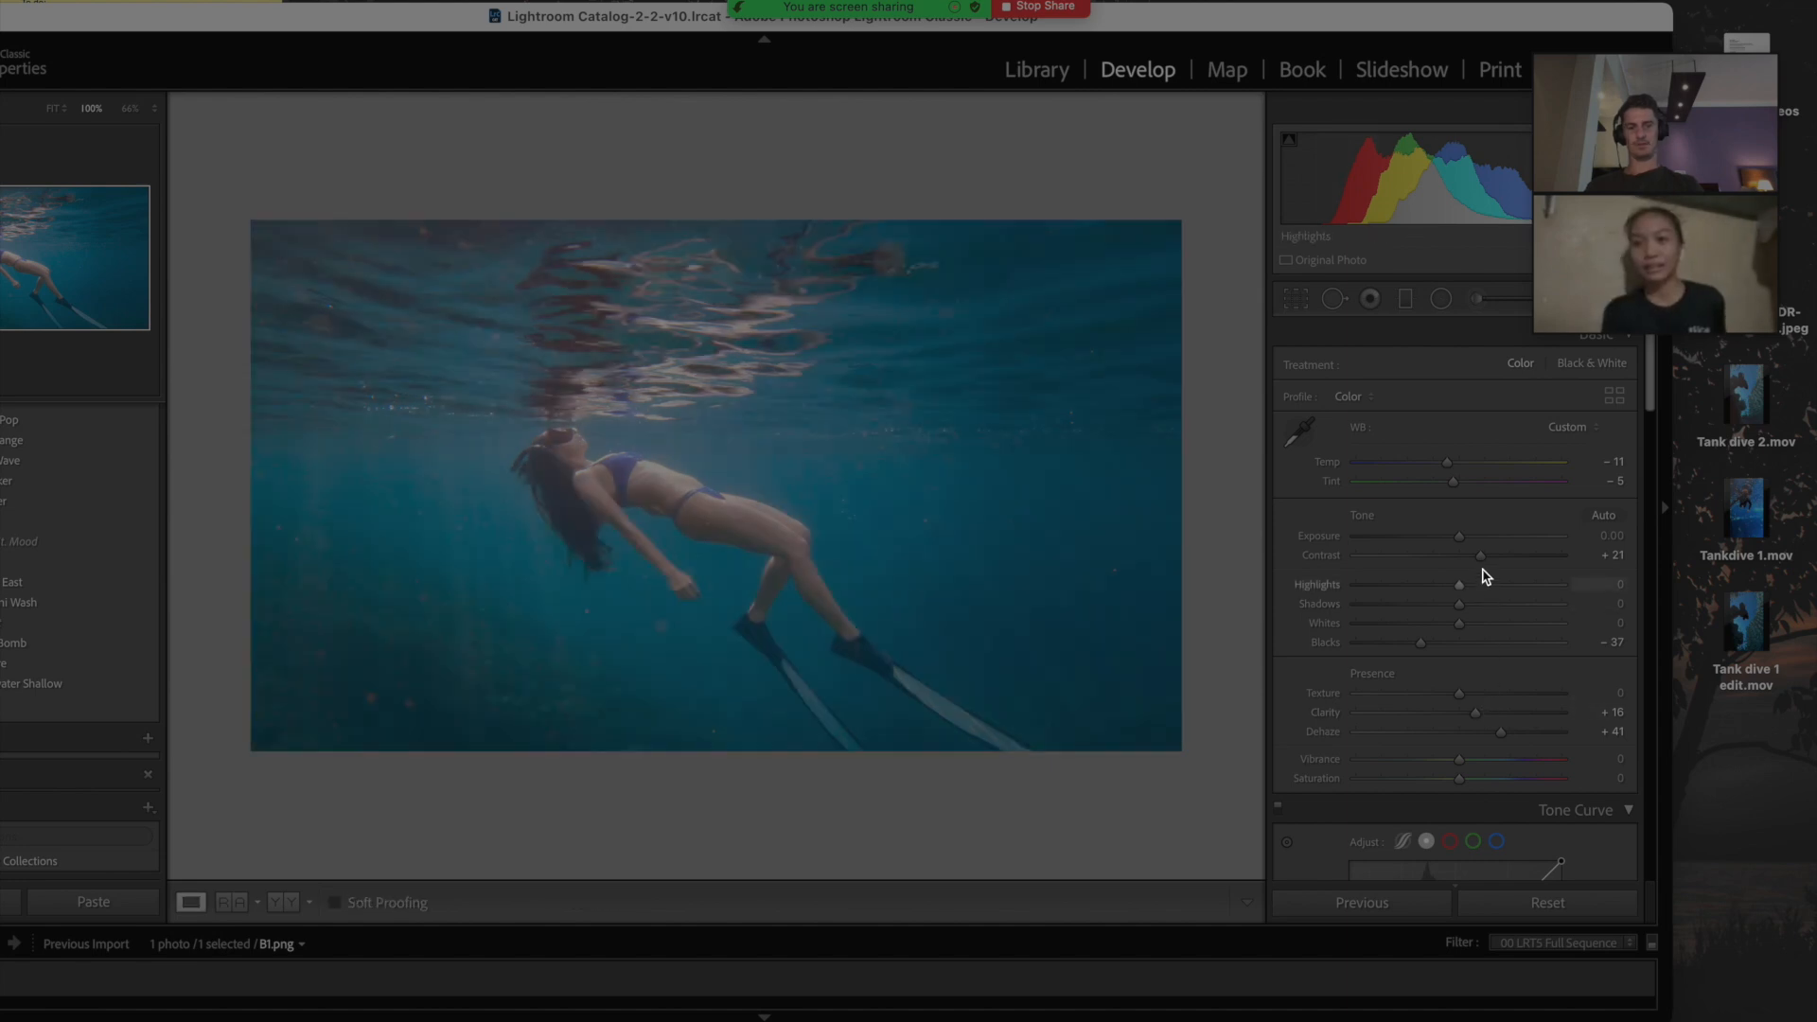
drag(1482, 559, 1489, 559)
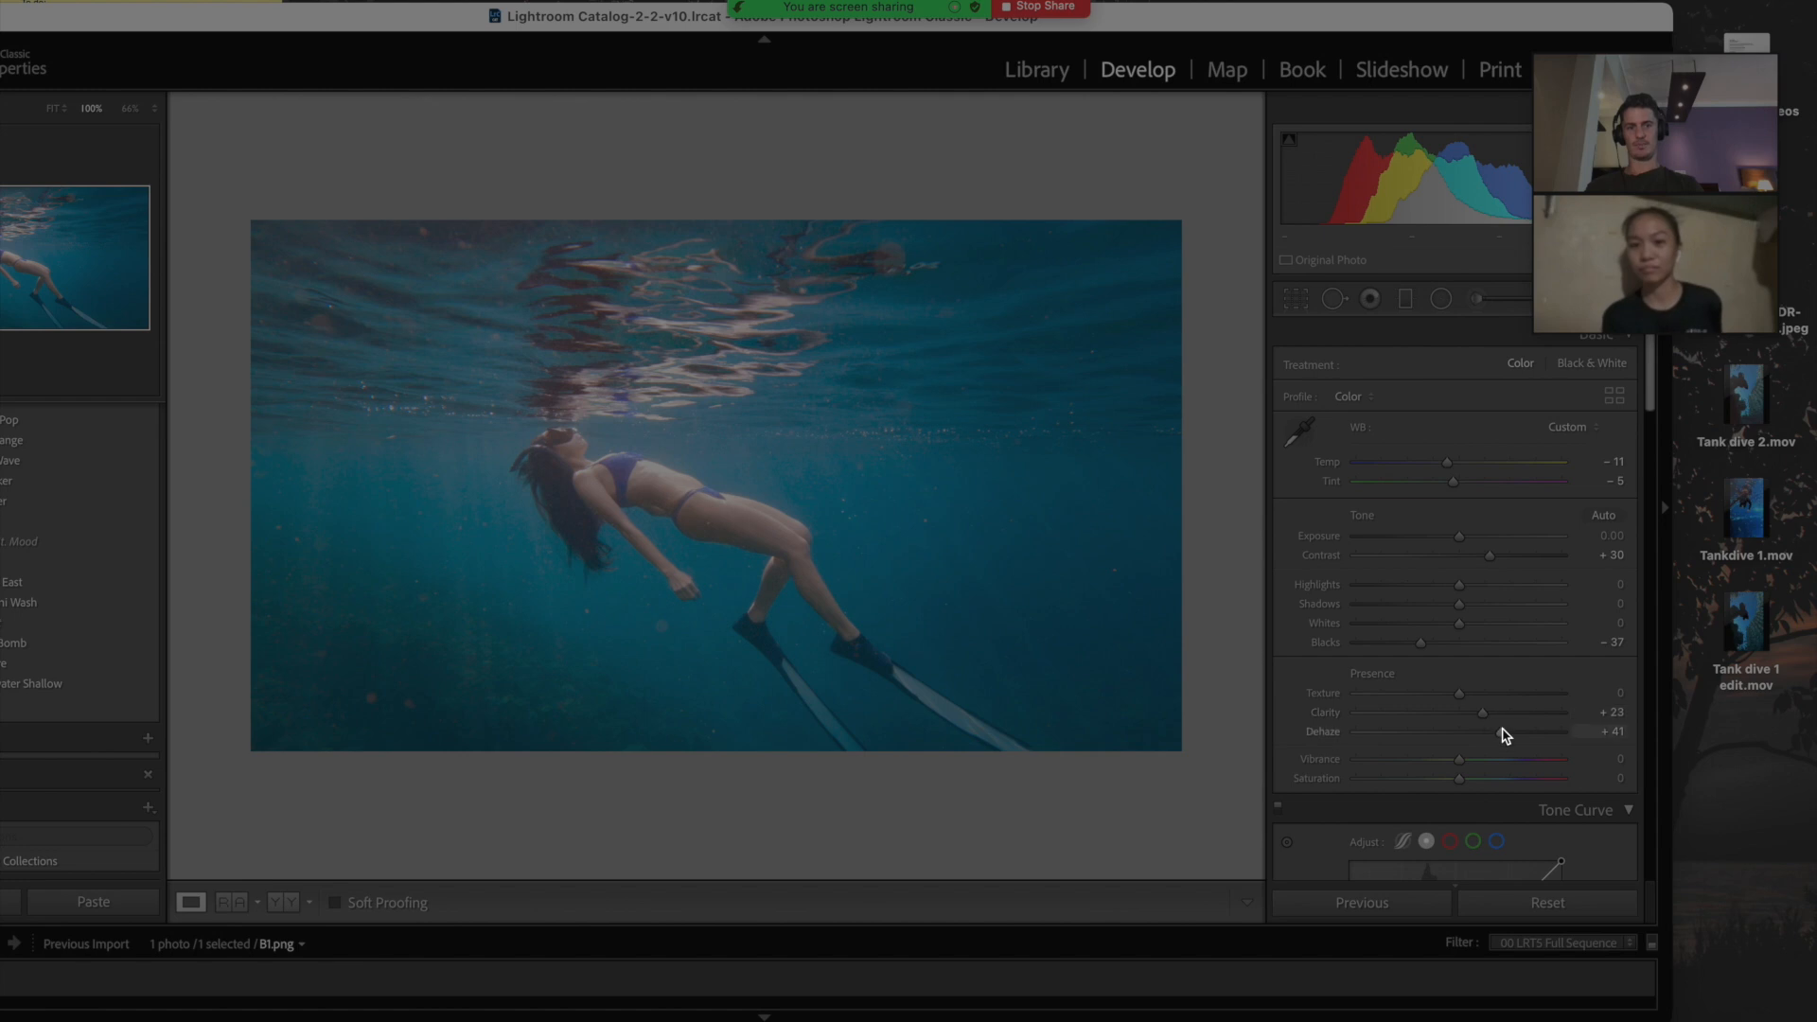
drag(1508, 736, 1512, 736)
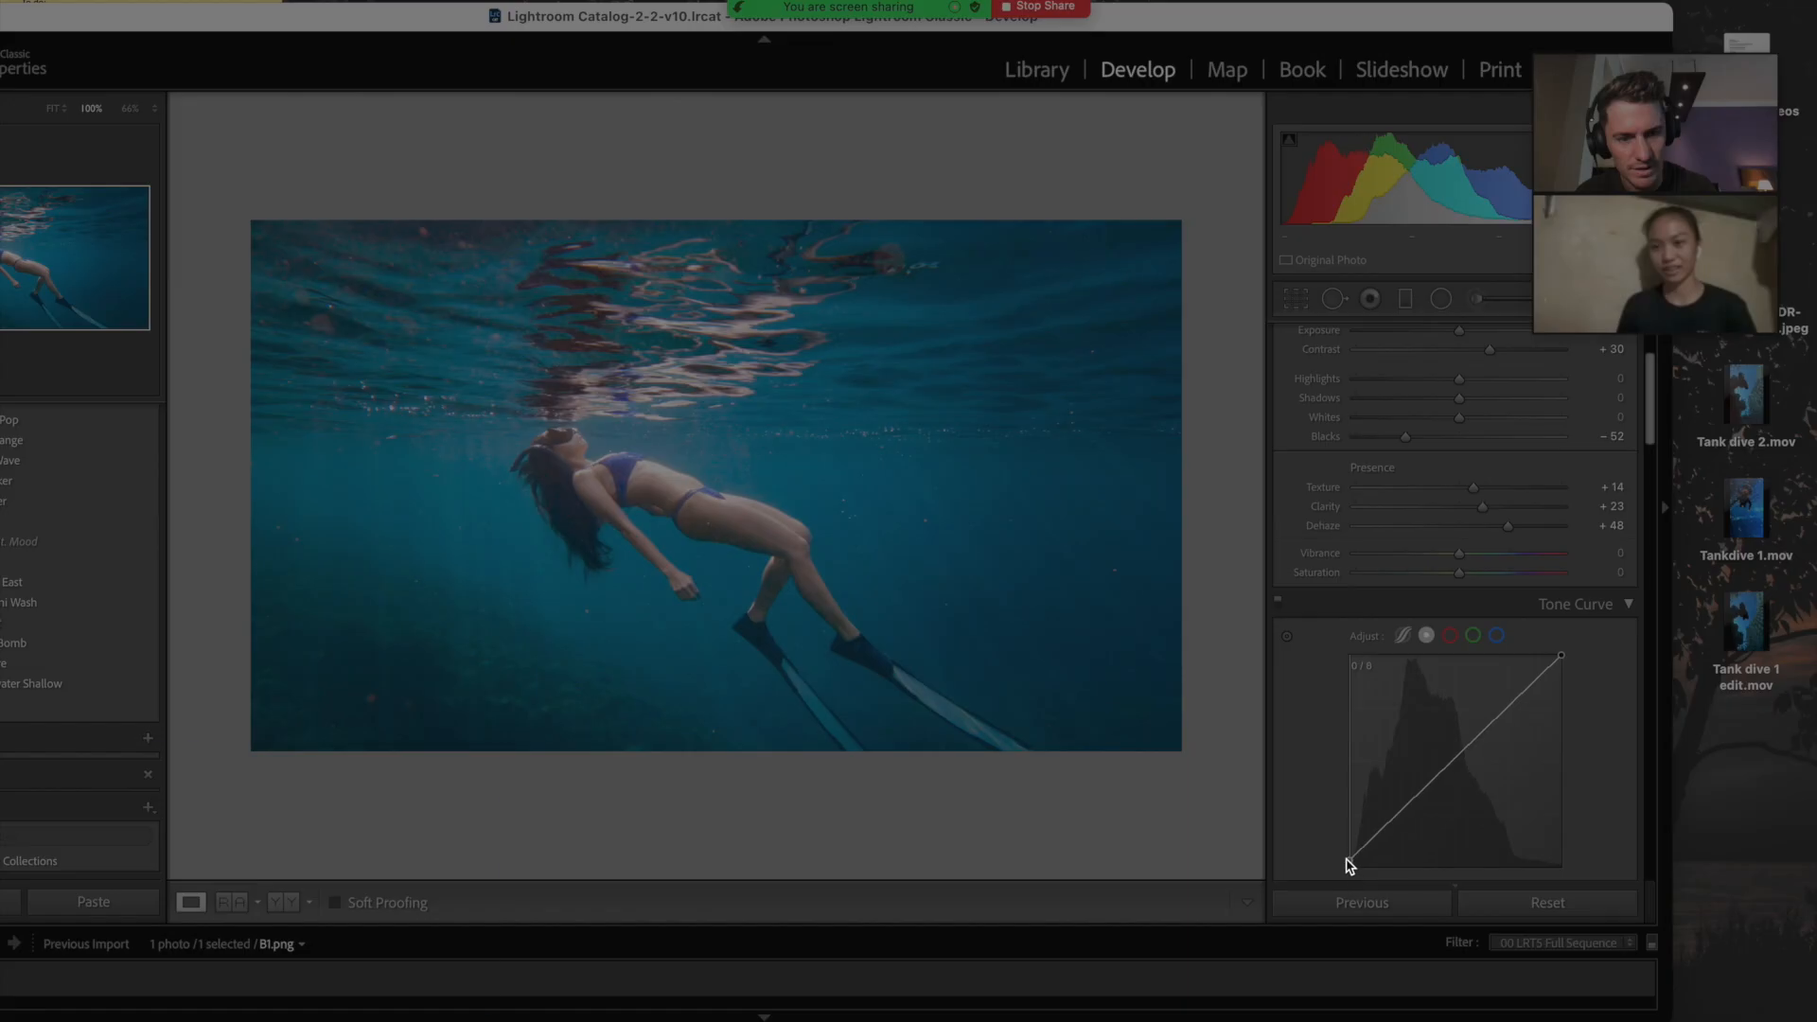
Step: Lift the tone-curve black point with a midpoint and desaturate HSL Blue to −63
drag(1347, 861, 1391, 837)
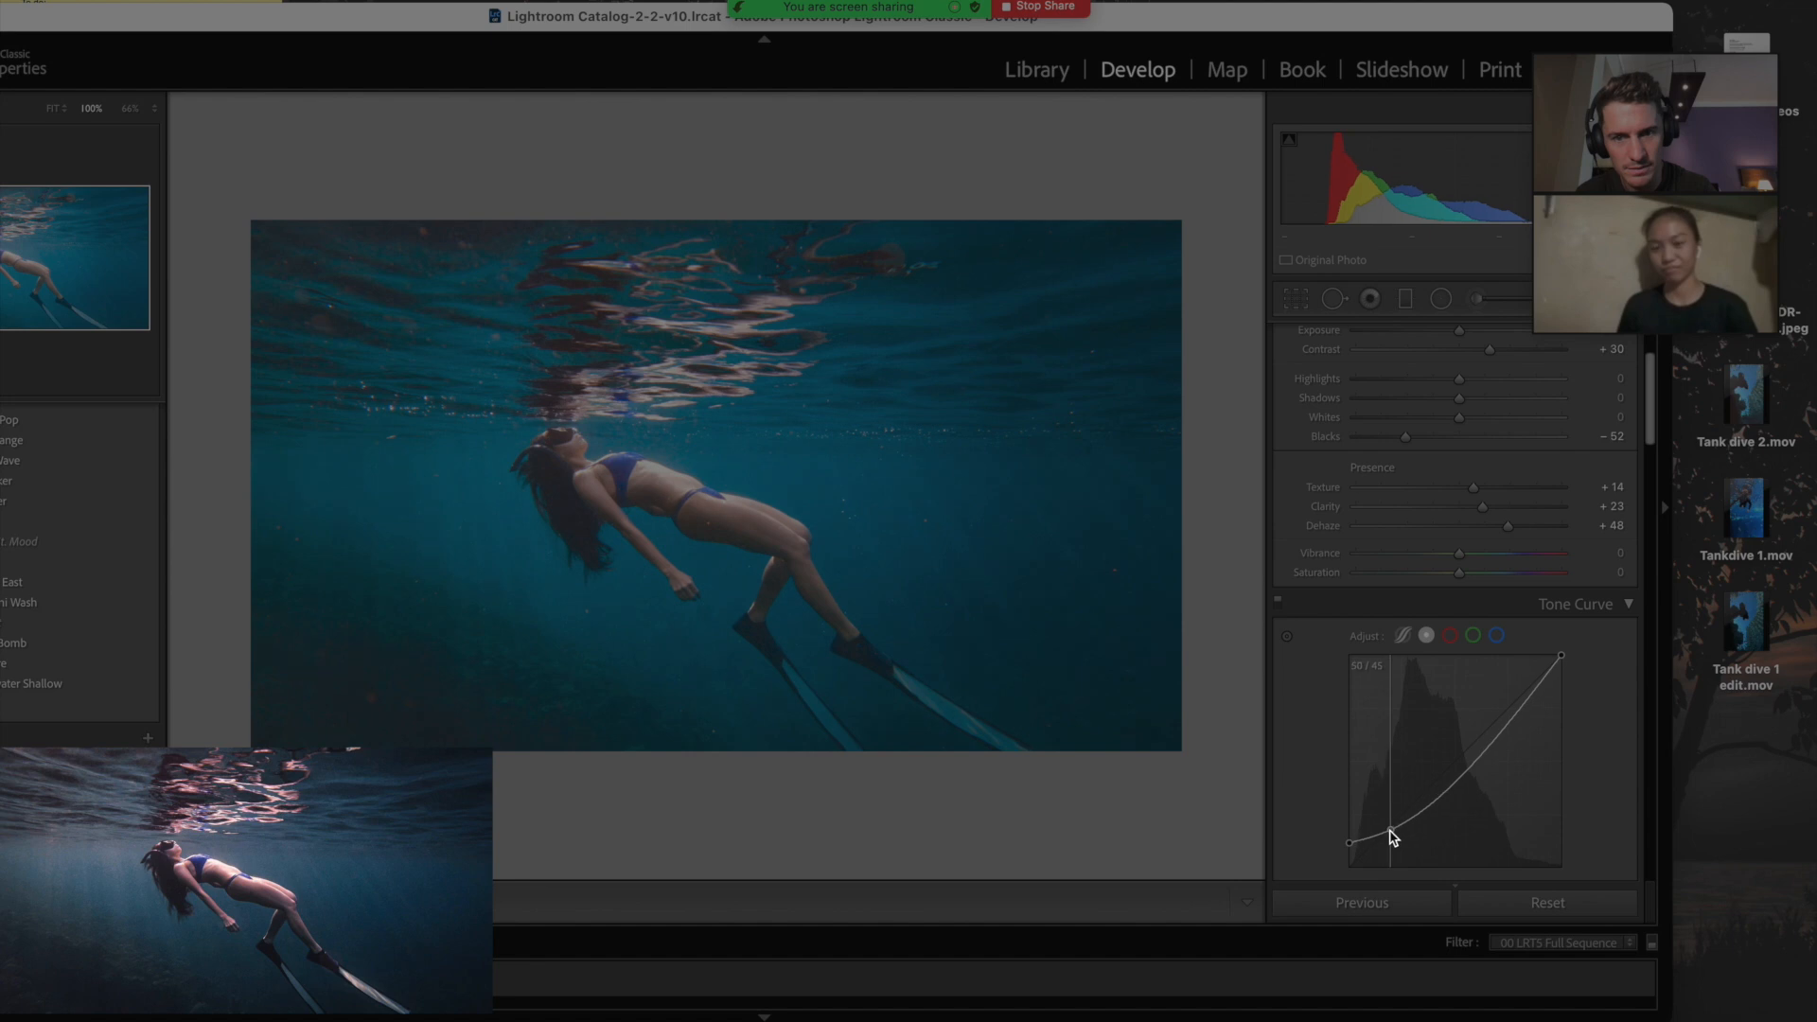
drag(1452, 783, 1398, 712)
scroll(1472, 715, down, 5)
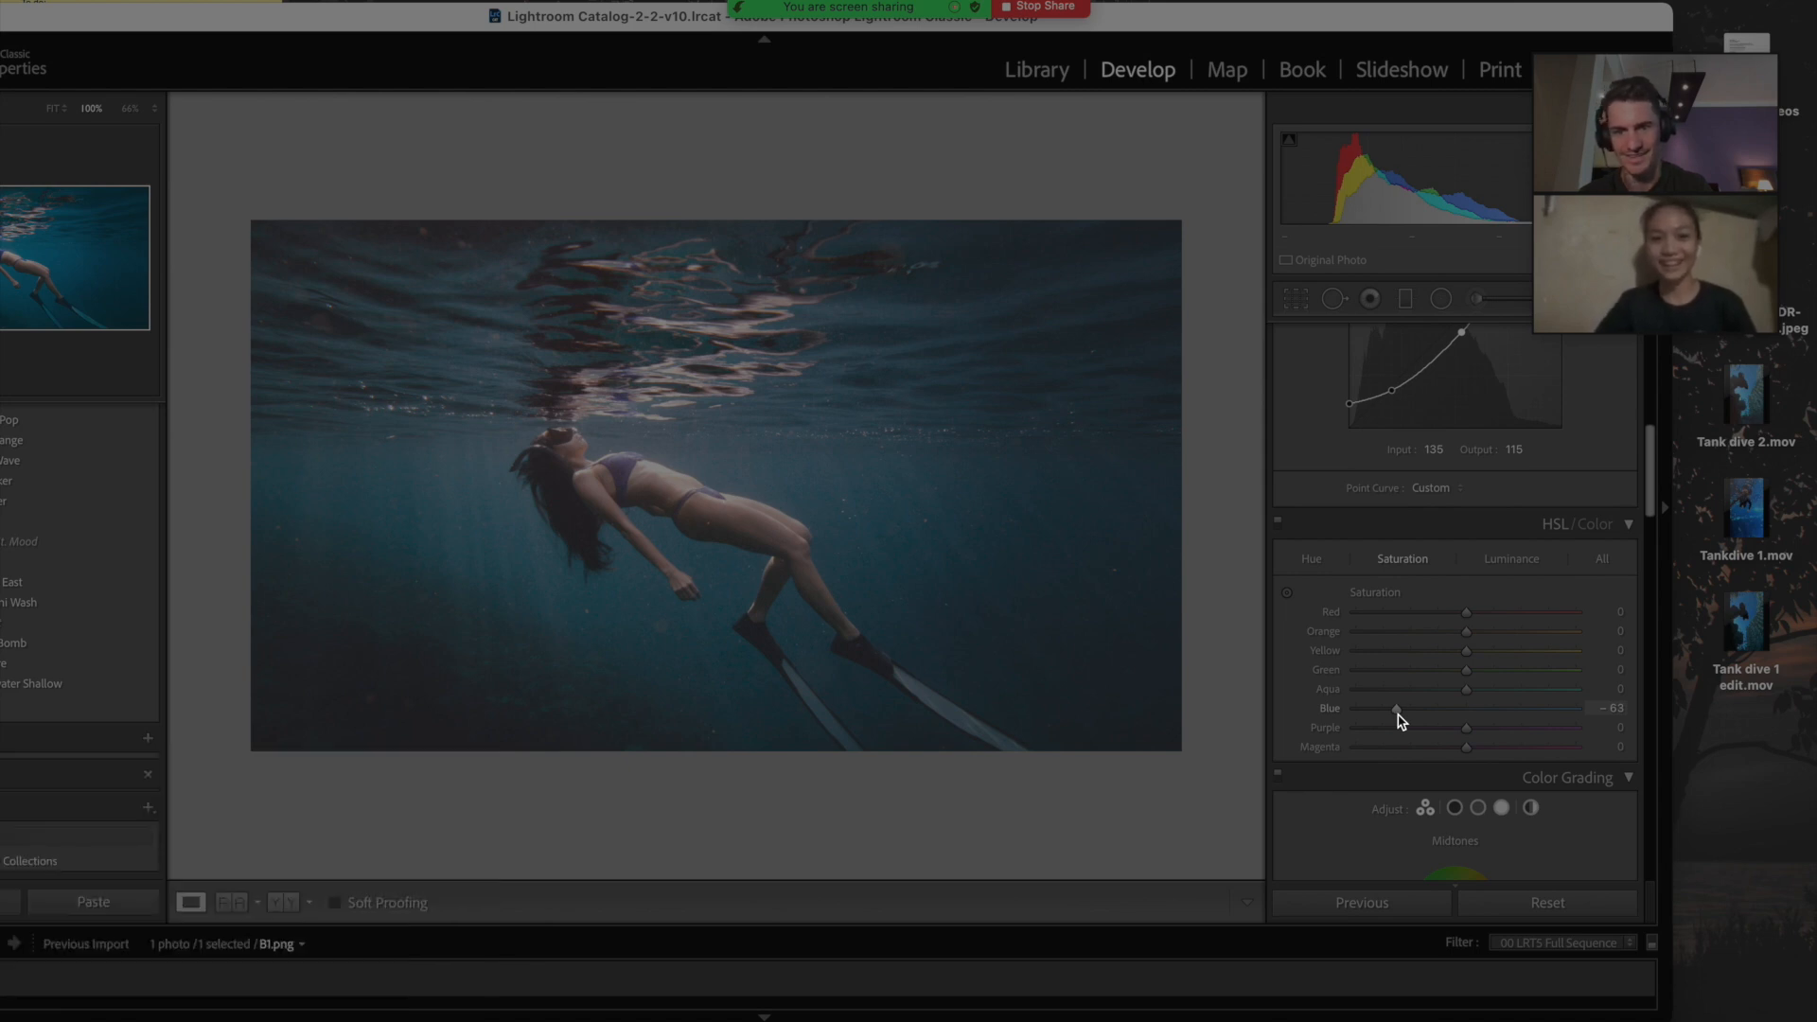
scroll(1402, 719, up, 10)
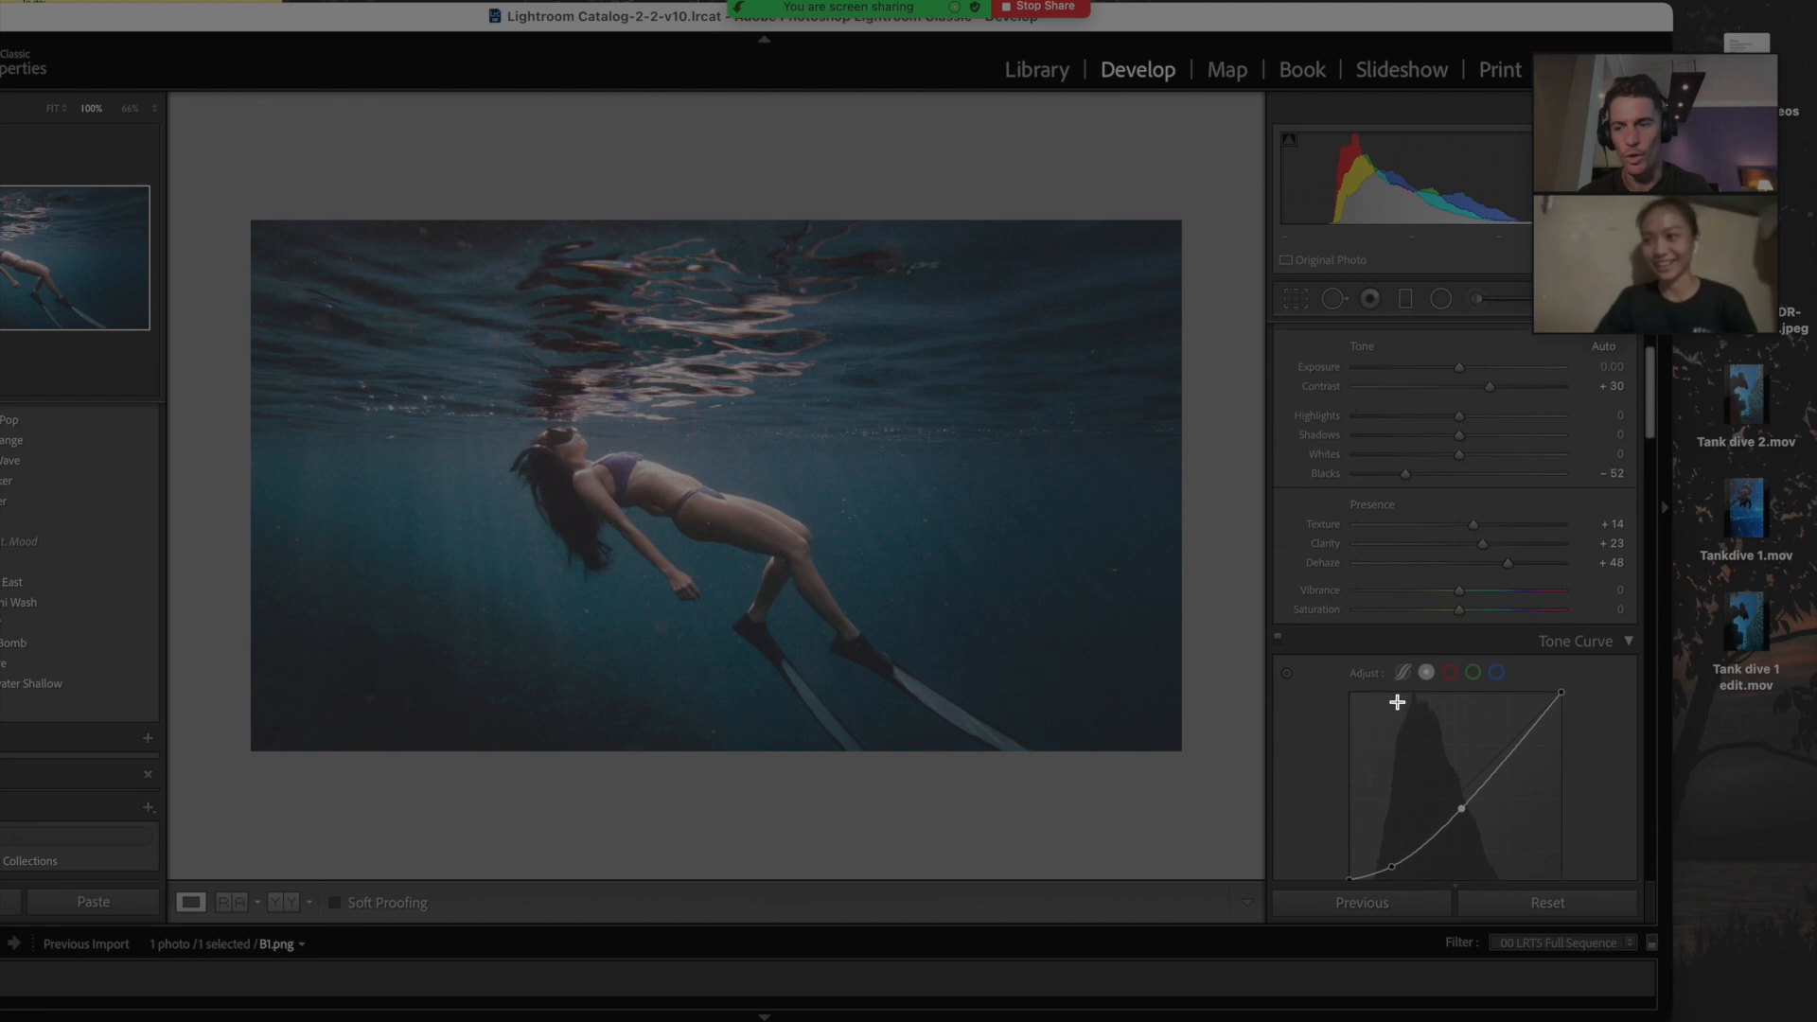
key(k)
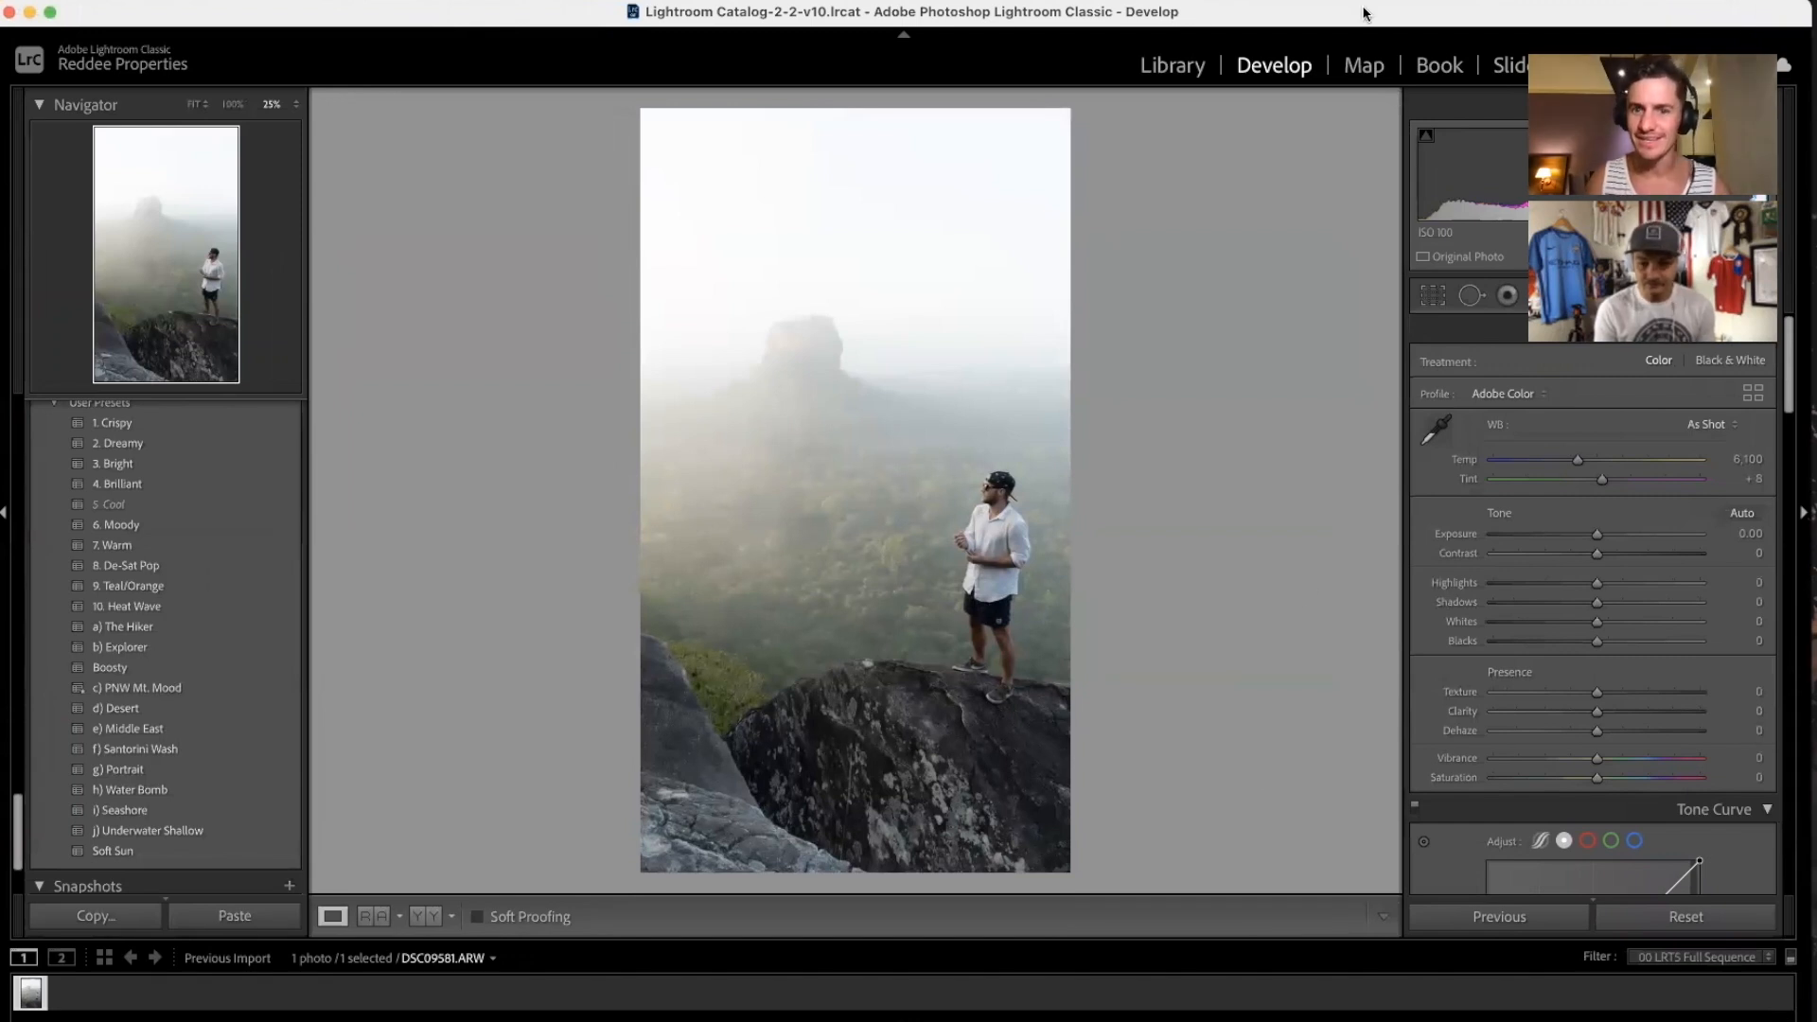
Step: Preview the posted Instagram screenshot in Quick Look beside the editor
drag(1331, 14, 984, 14)
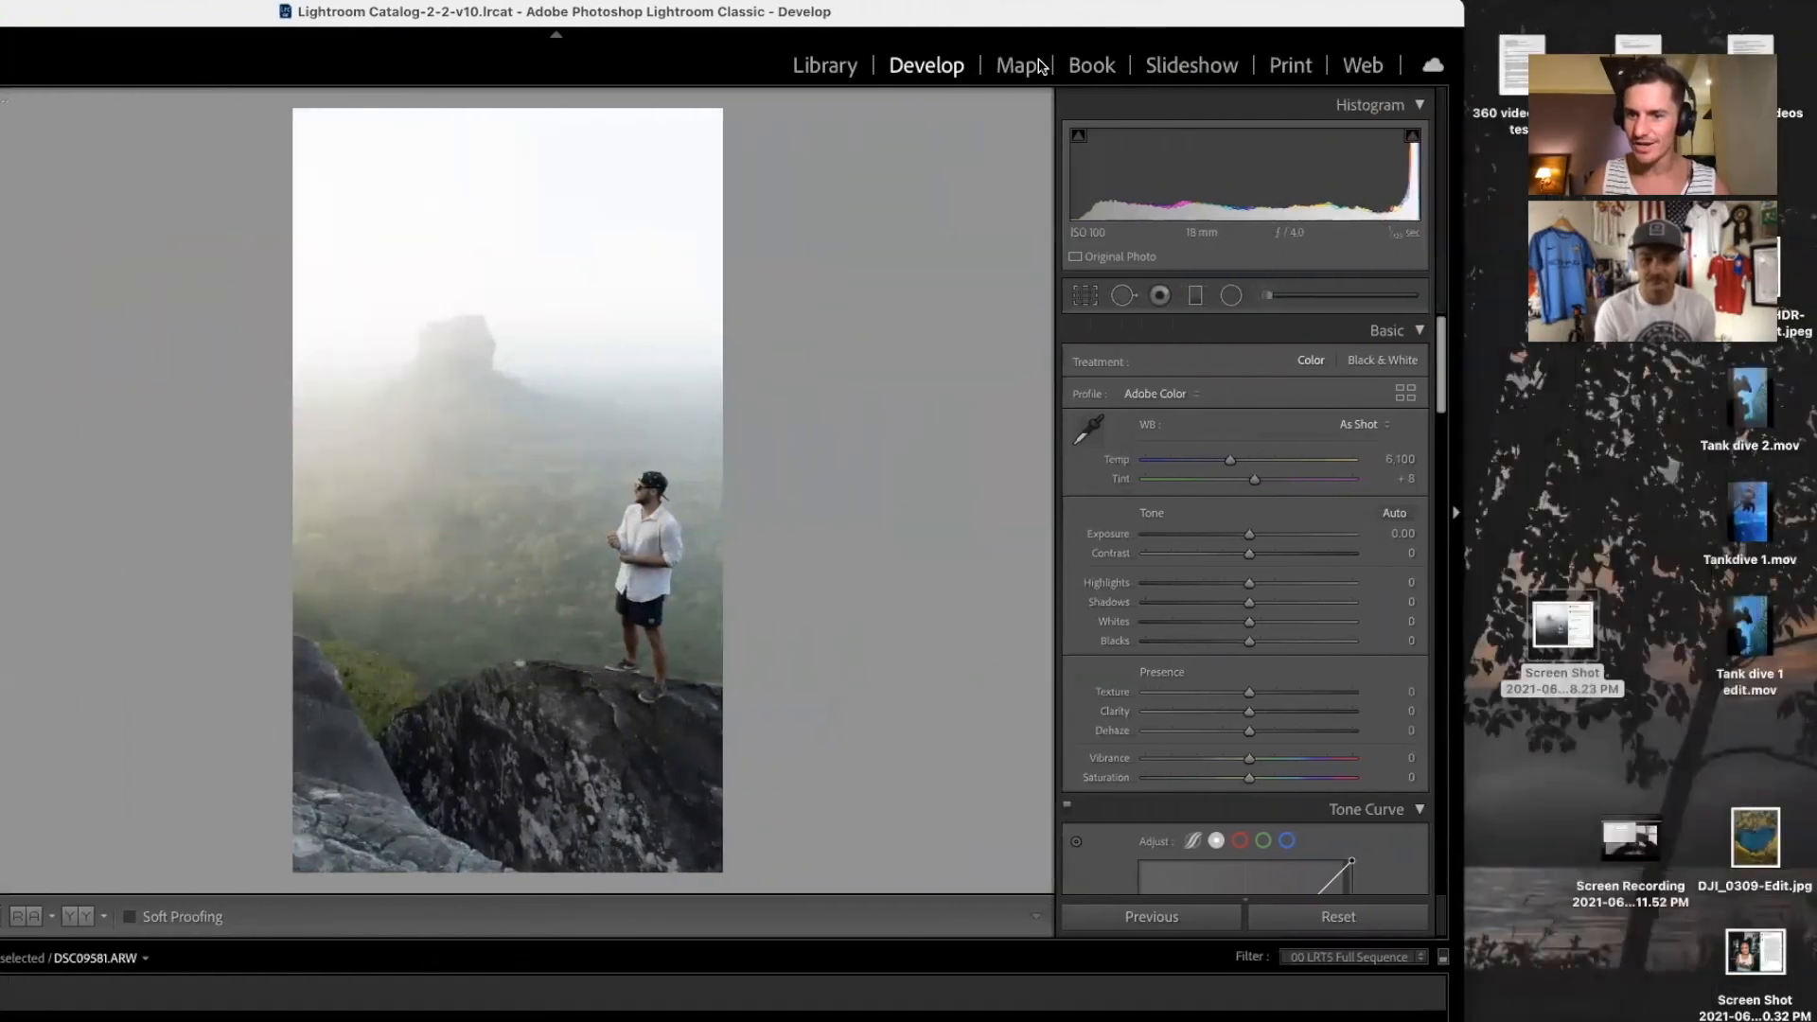
click(1541, 630)
key(space)
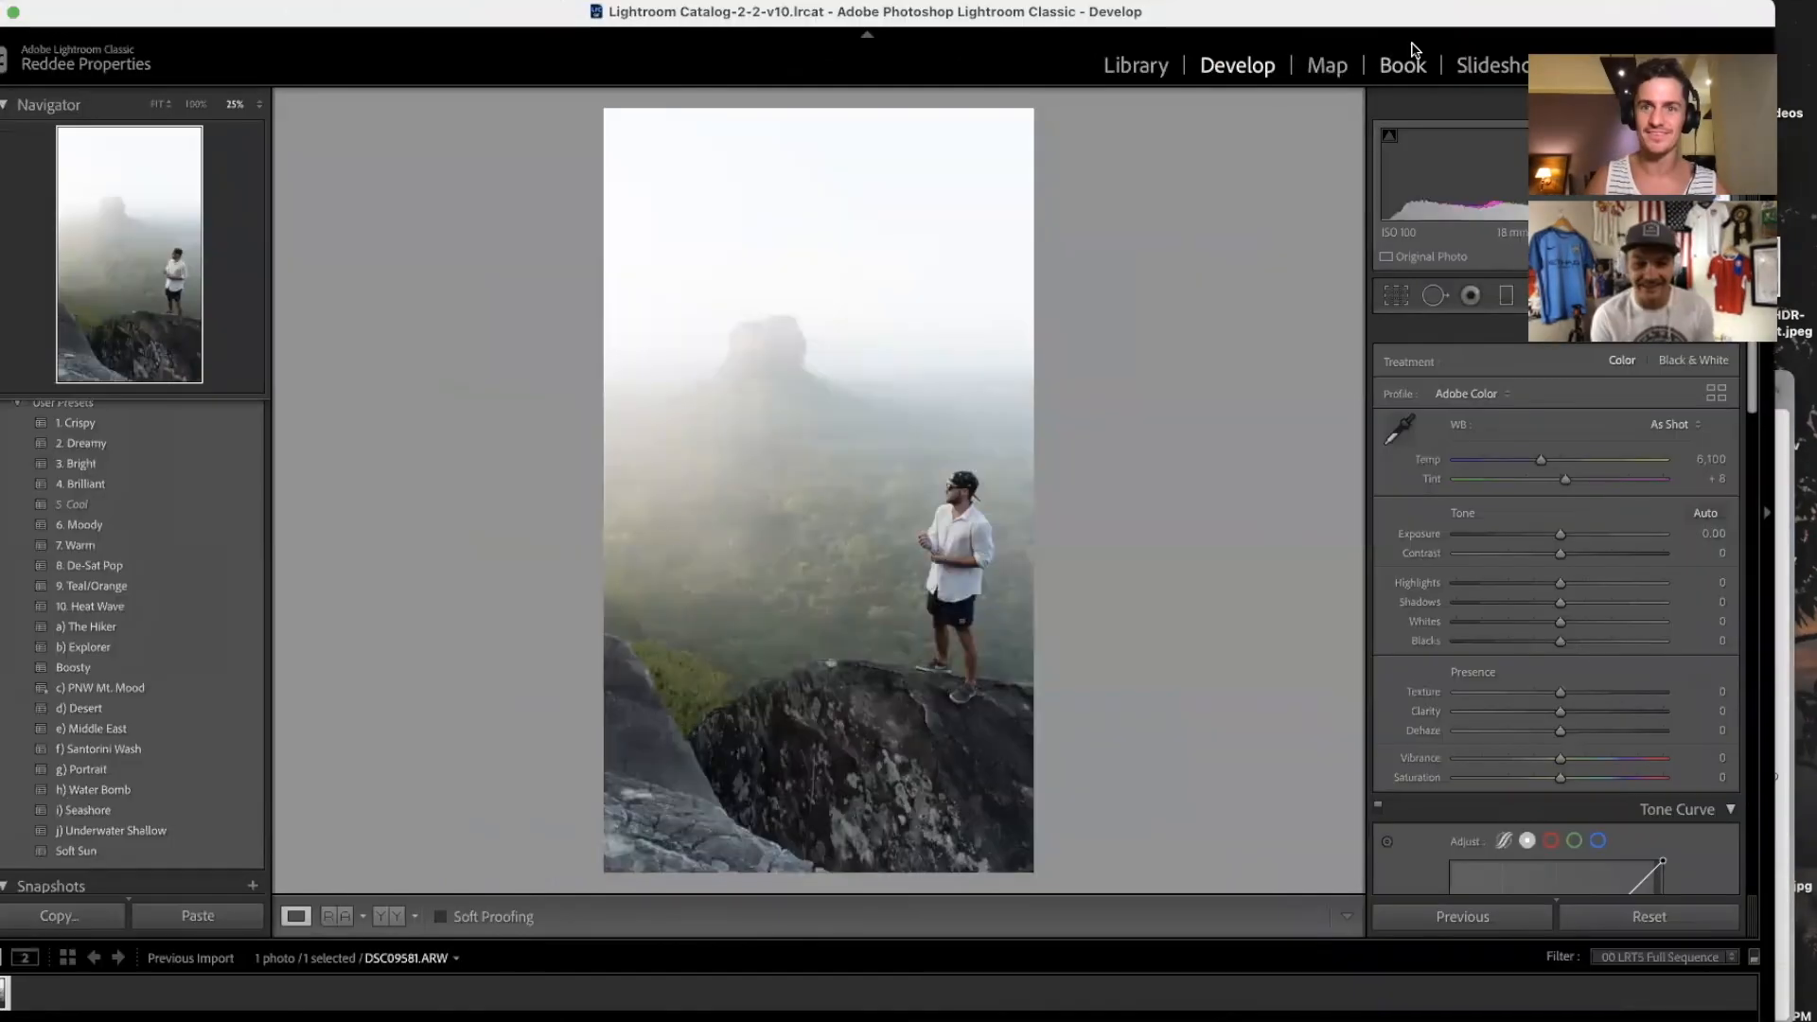
drag(1302, 19, 899, 30)
Step: Crop the misty rock photo to a tighter 4x5 frame around the man
click(1034, 296)
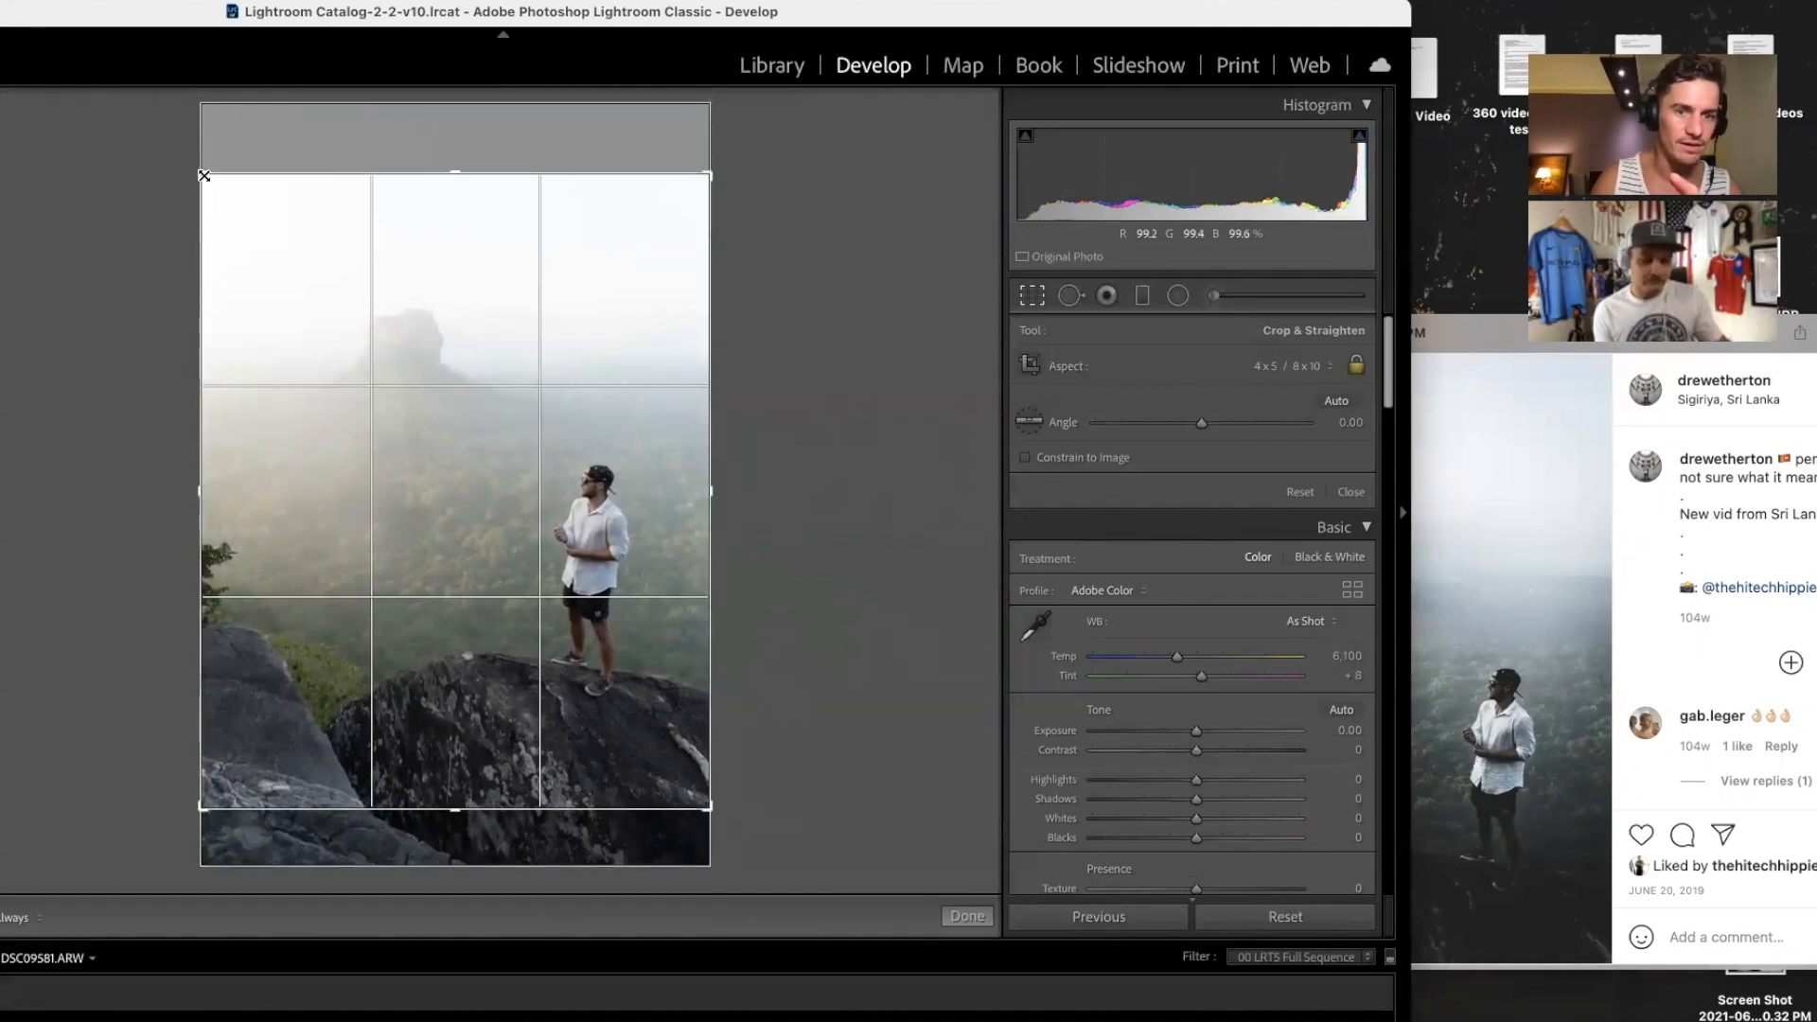
drag(209, 176, 218, 180)
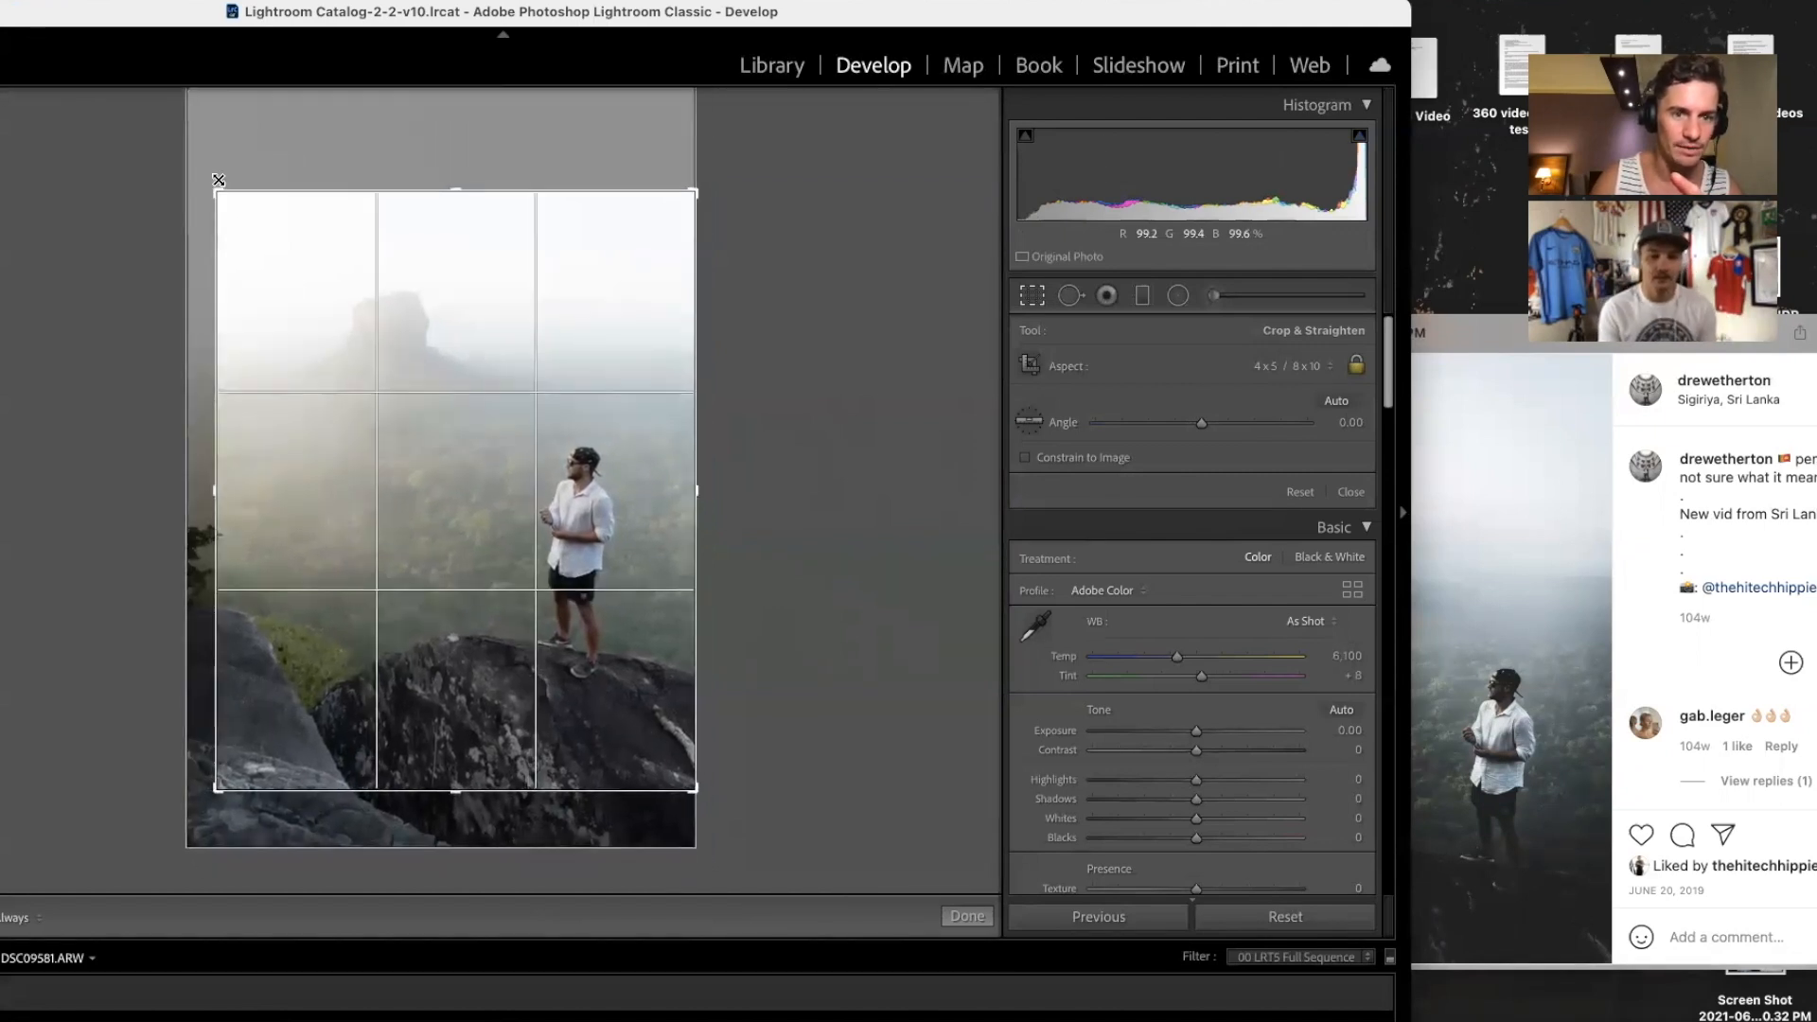
drag(378, 395, 391, 440)
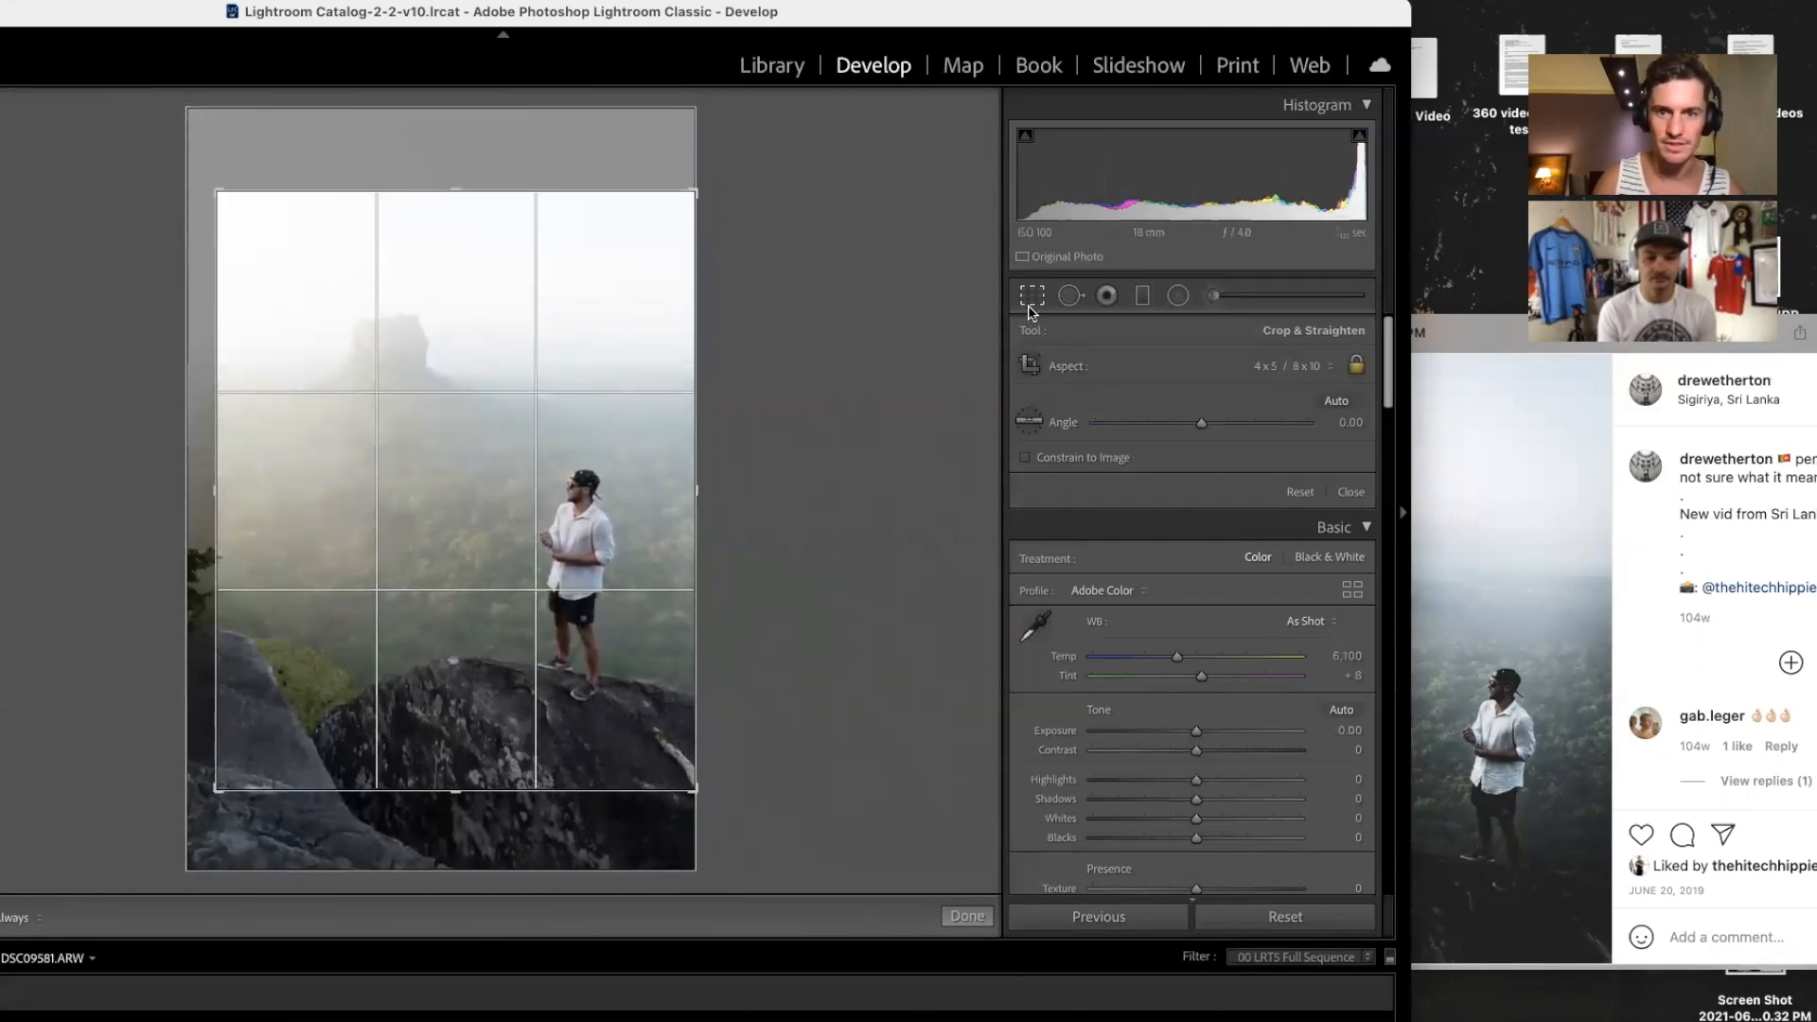
click(1031, 301)
Step: Send the cropped DSC09581.ARW to Adobe Photoshop 2021 via Edit In
right_click(508, 431)
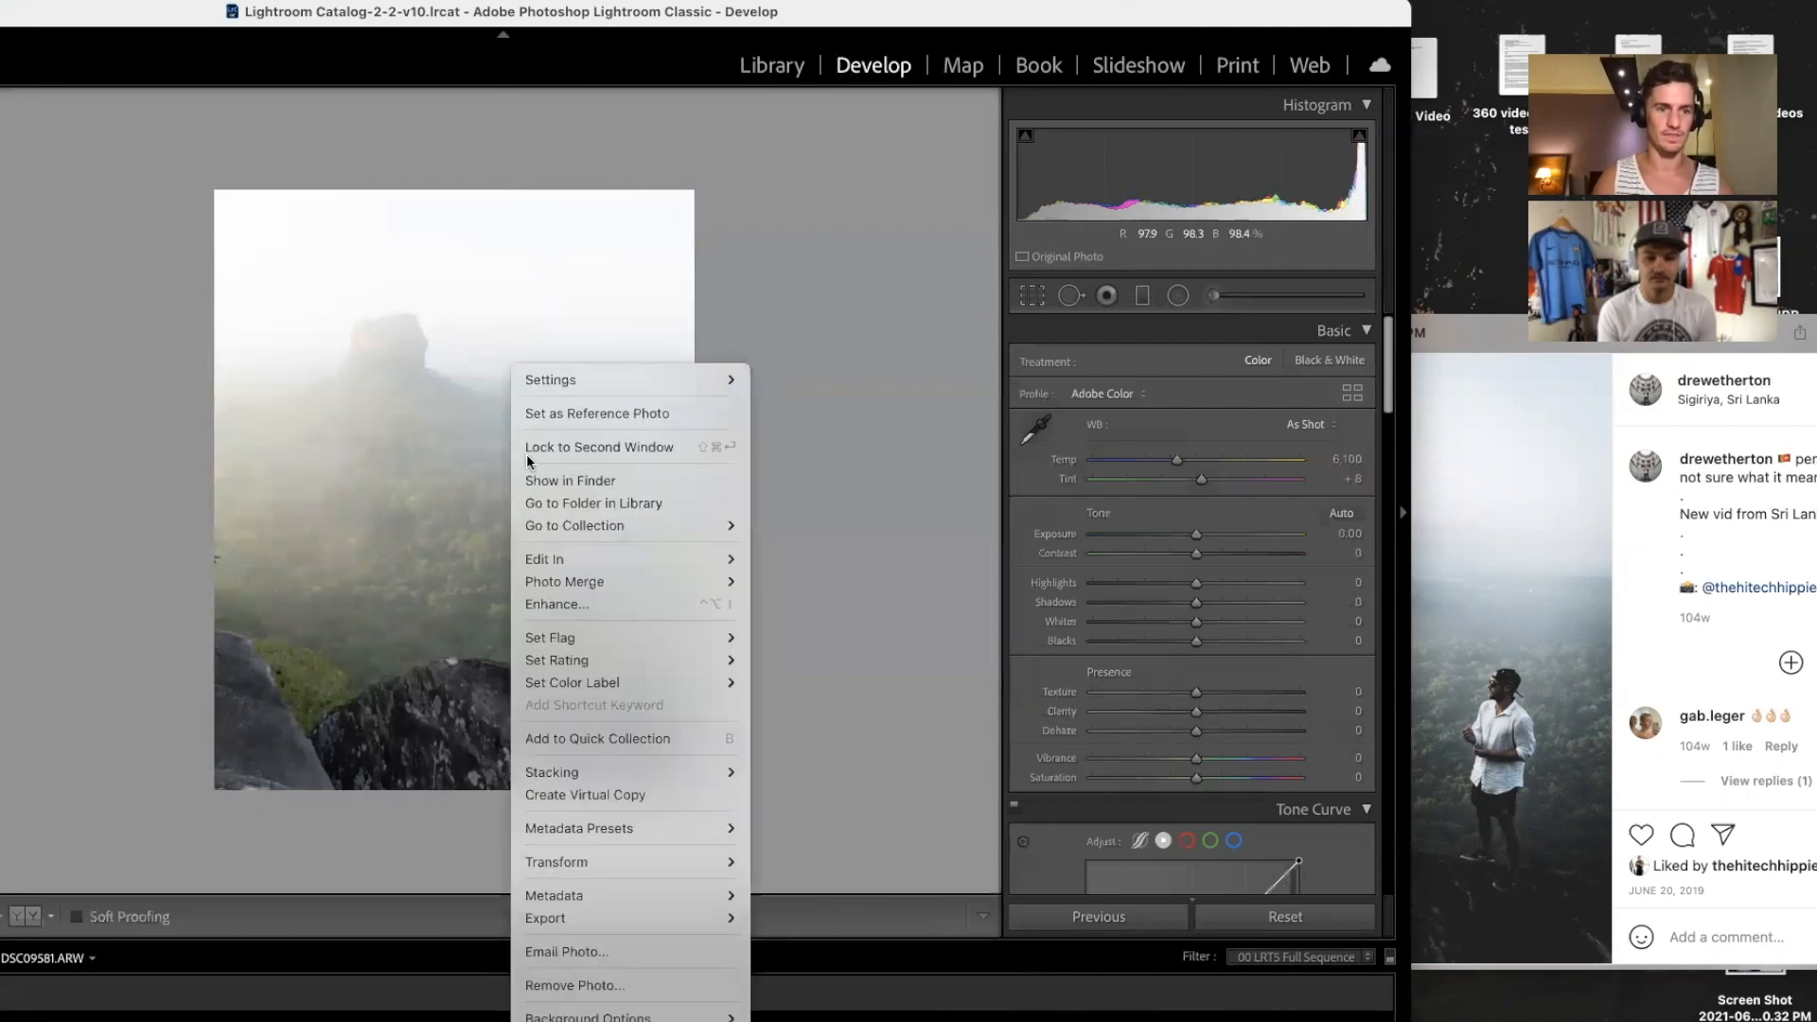
mouse_move(741, 561)
click(803, 561)
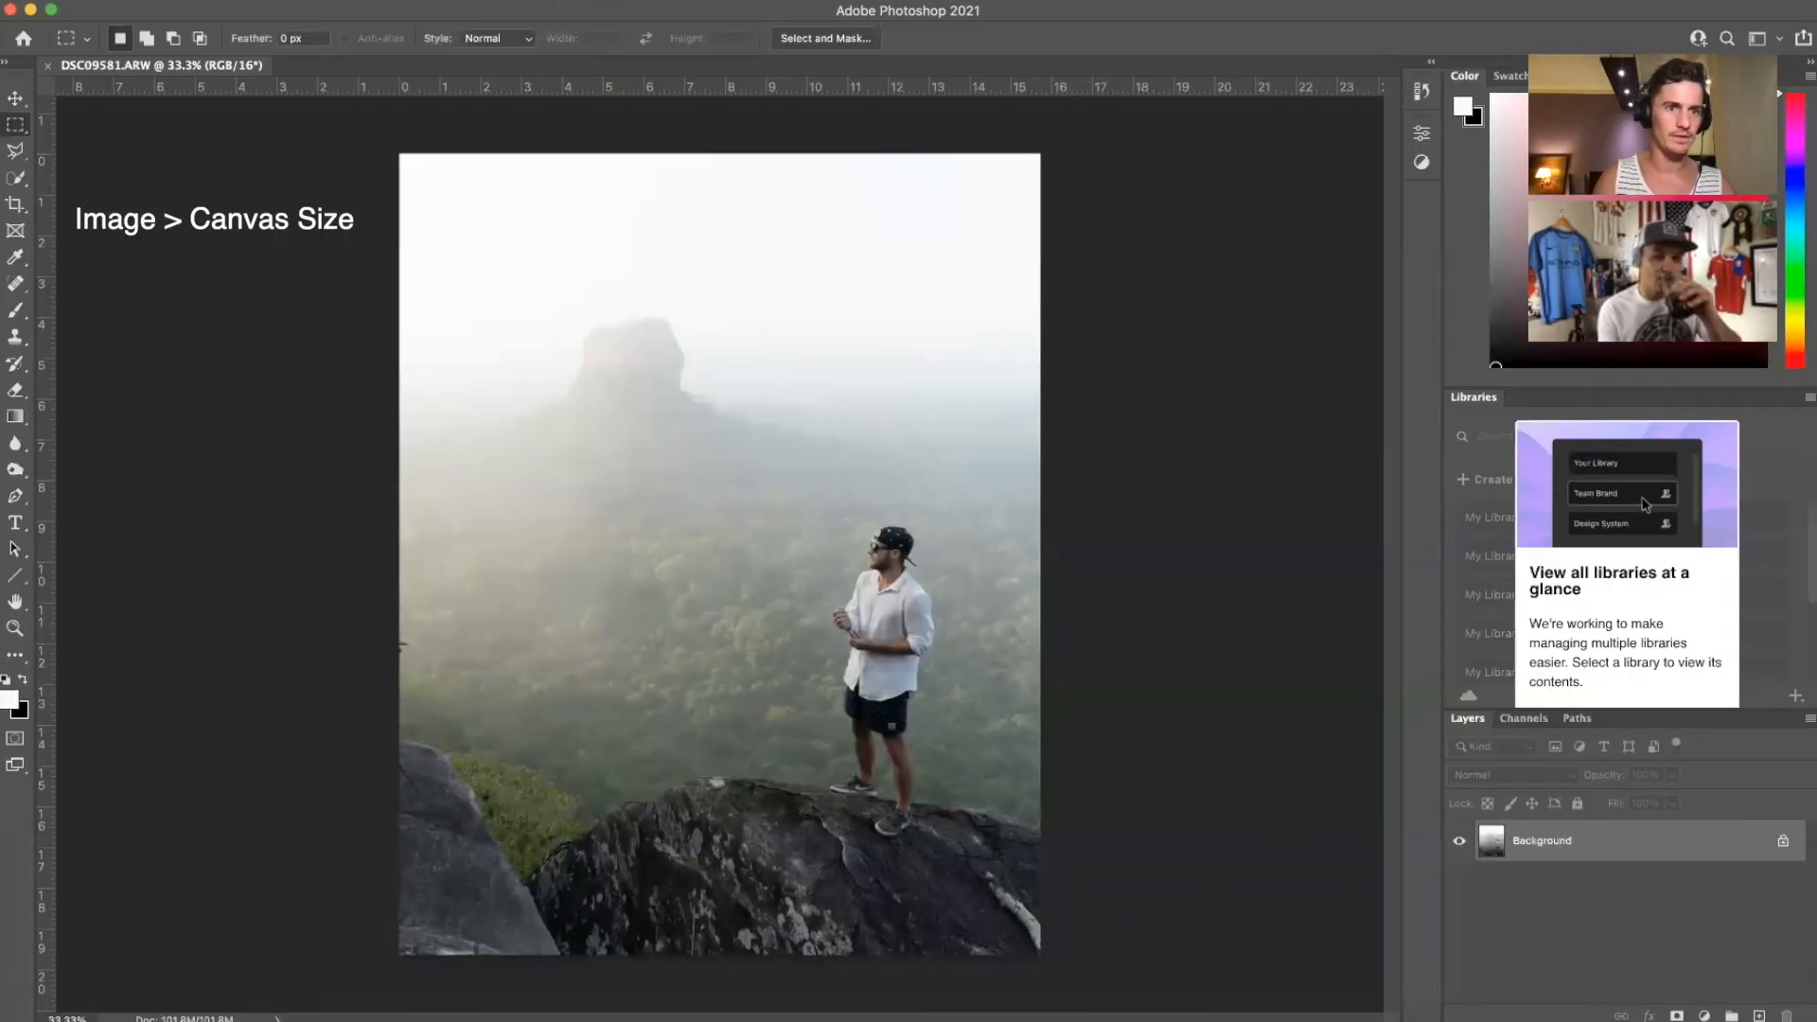
click(244, 9)
Step: Widen the canvas to 17 inches and select the new left black strip for Content-Aware Fill
click(284, 155)
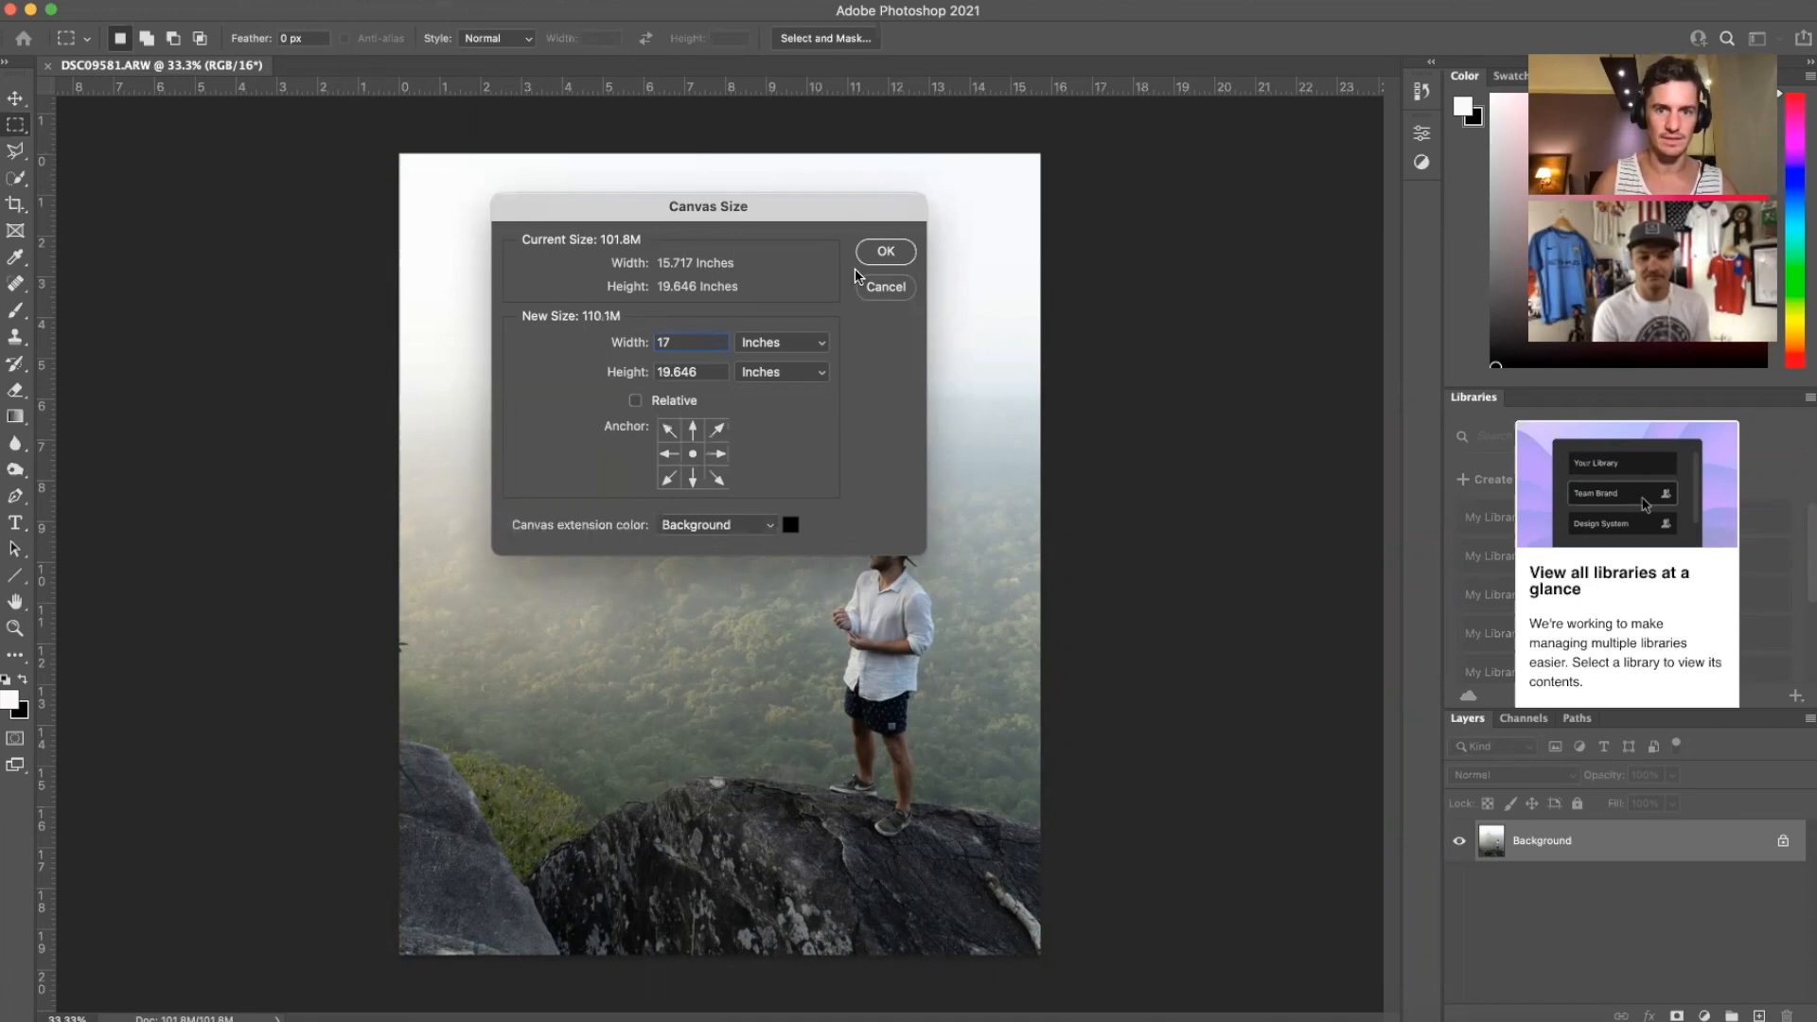
click(884, 251)
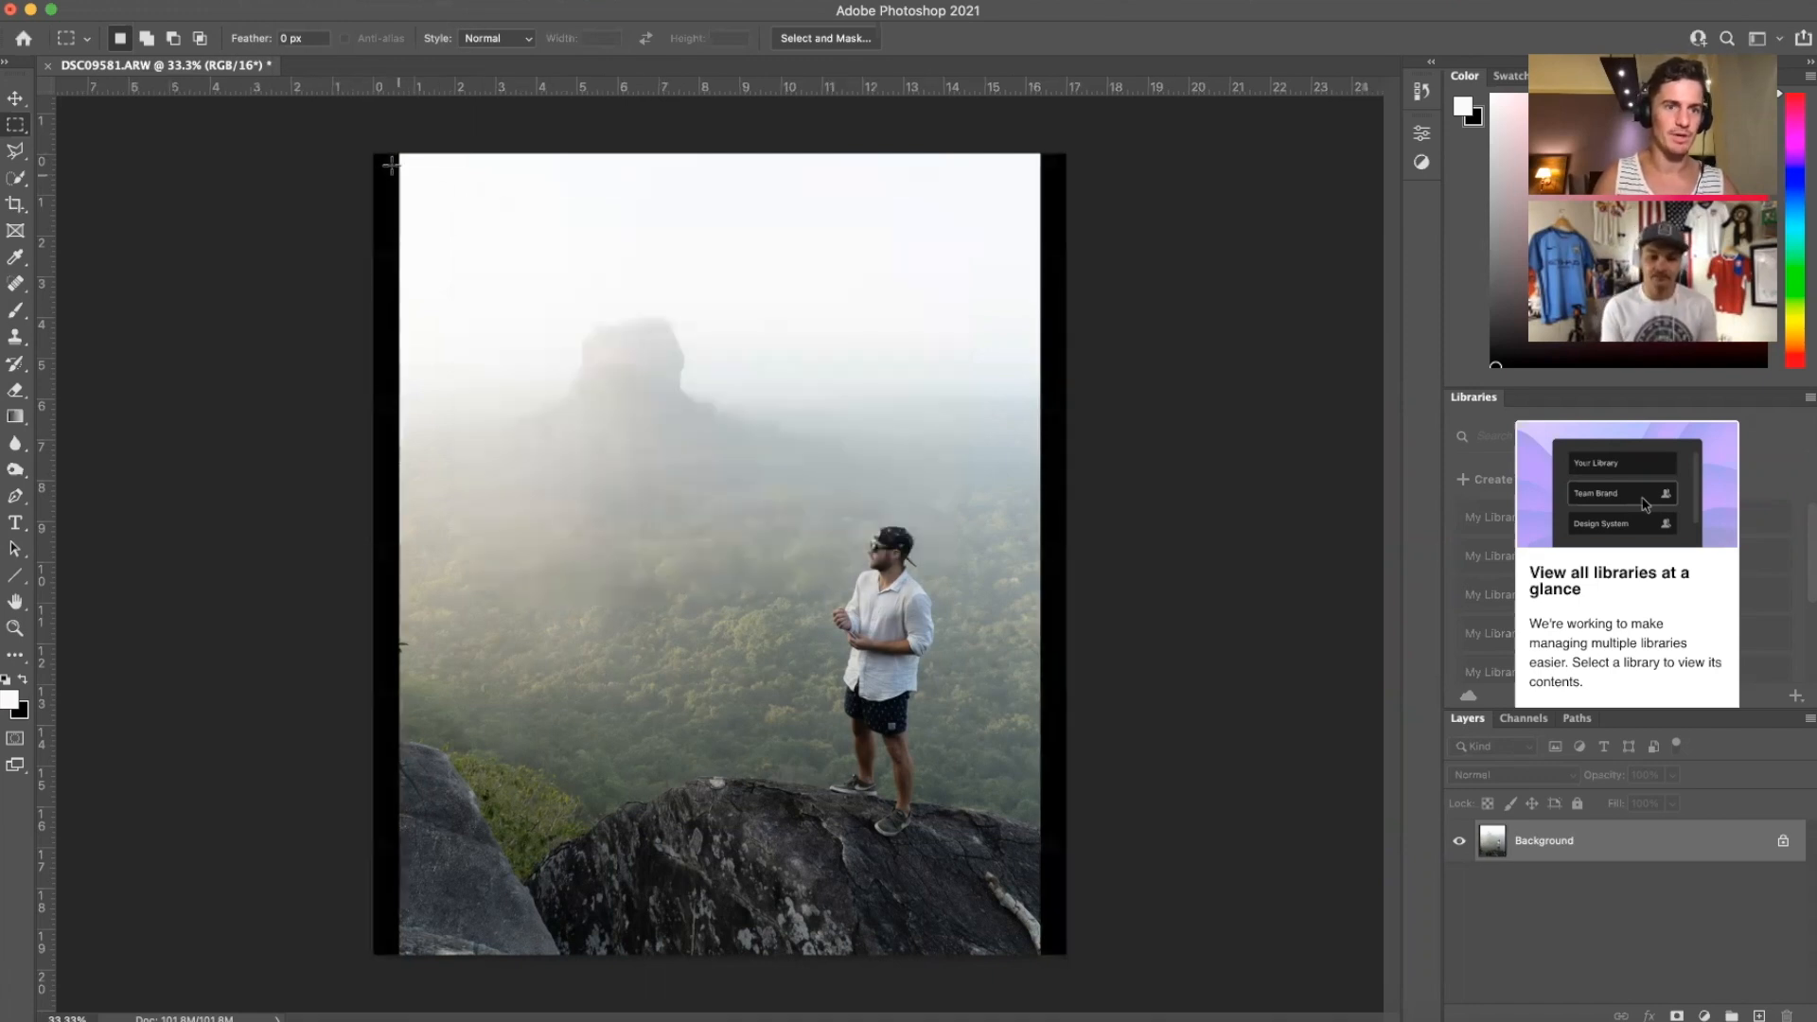
drag(401, 155, 338, 959)
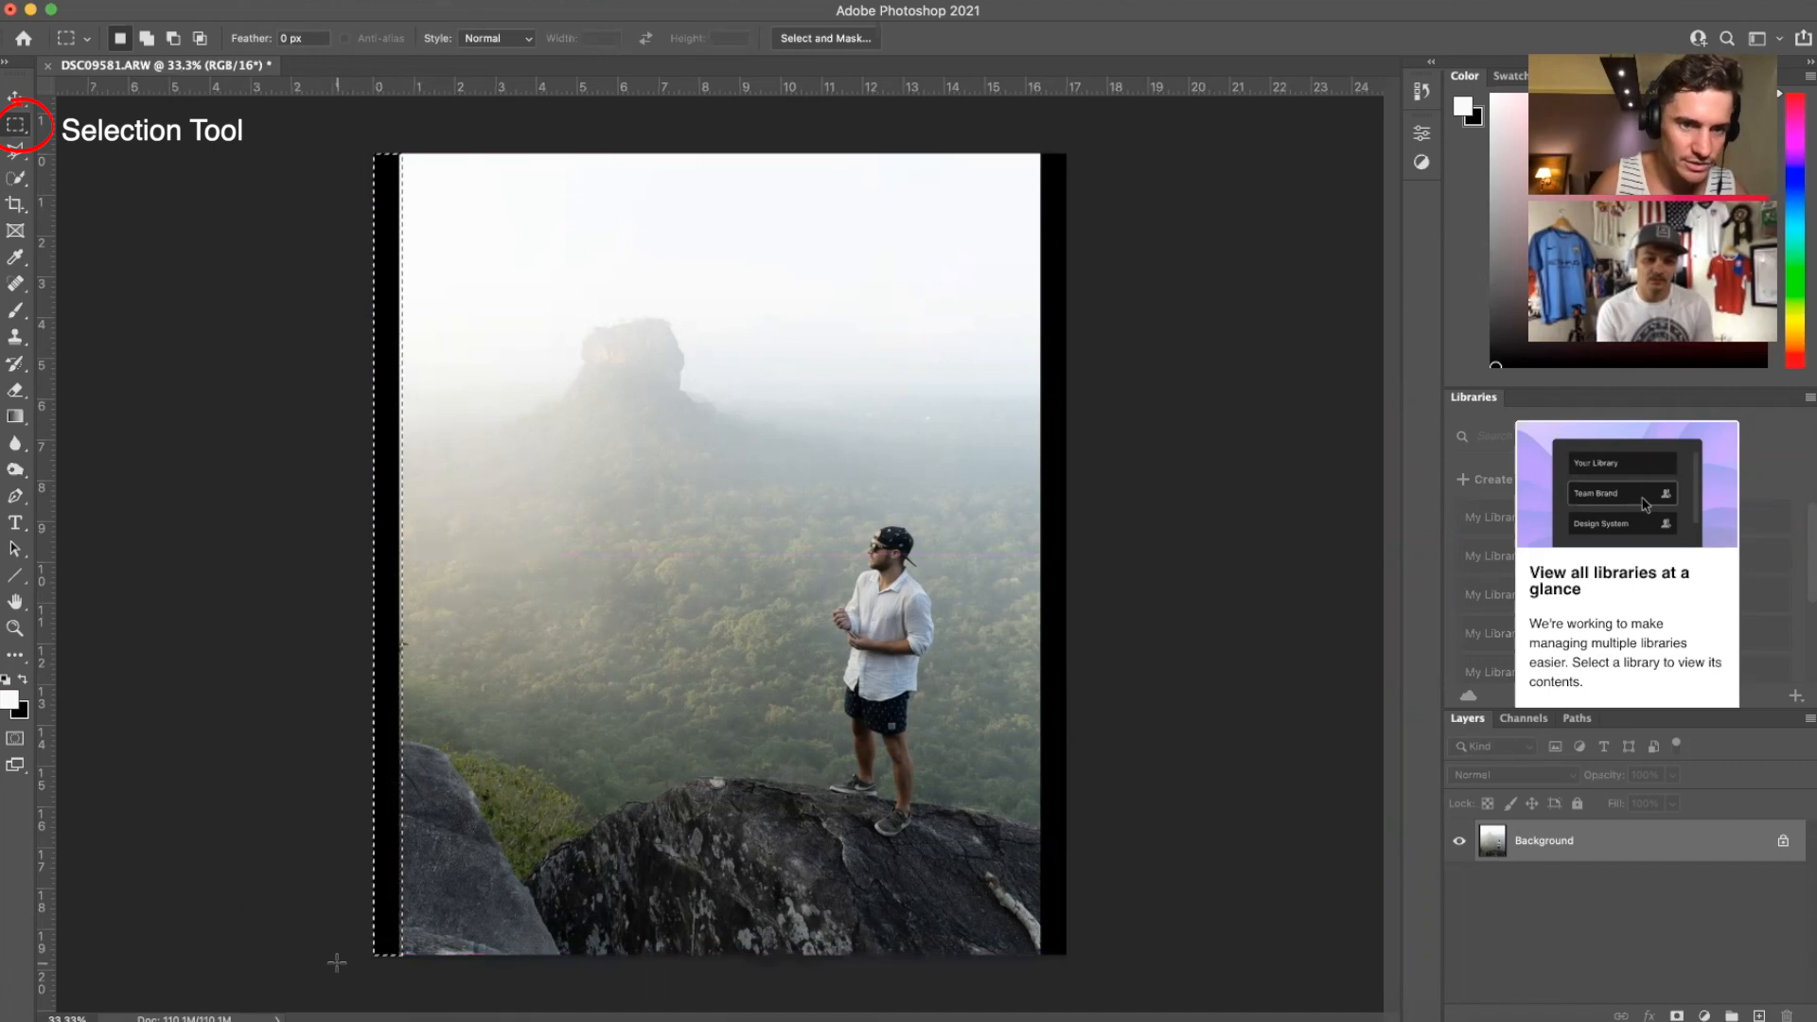
right_click(394, 252)
click(467, 589)
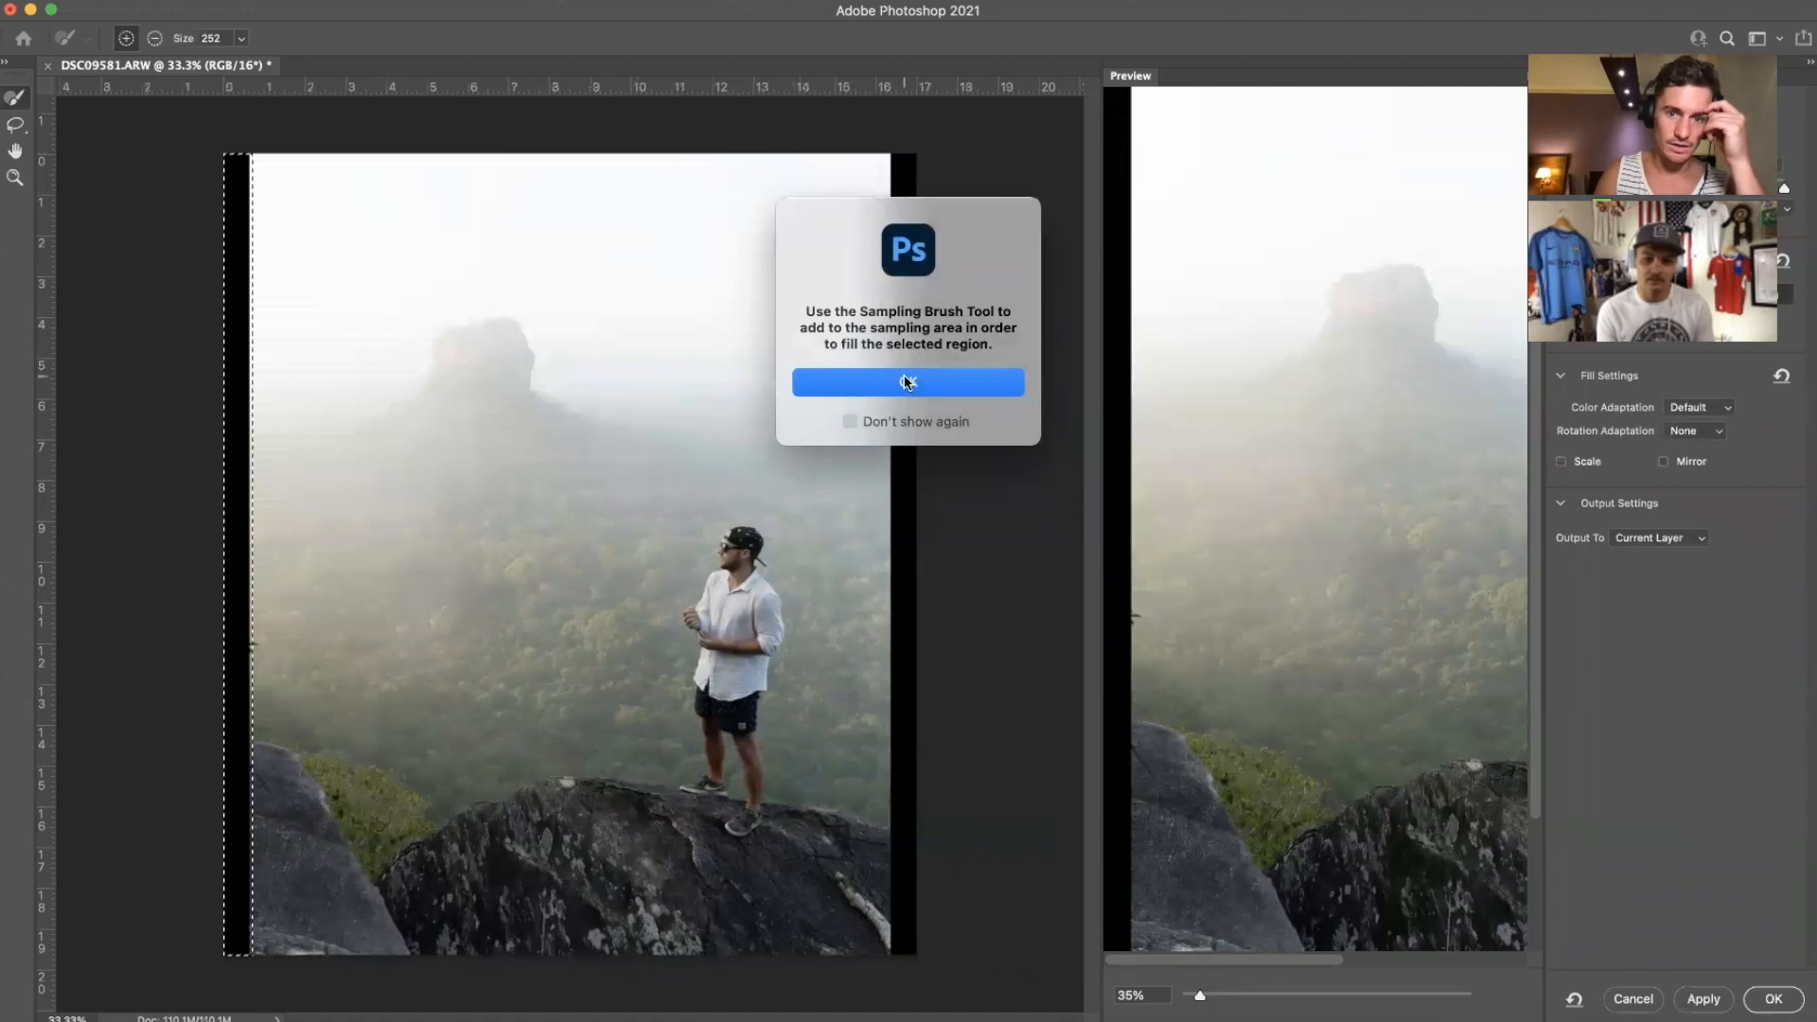
Step: Sample along the left edge and apply the fill of mist, forest and rock
click(910, 383)
drag(261, 165, 263, 942)
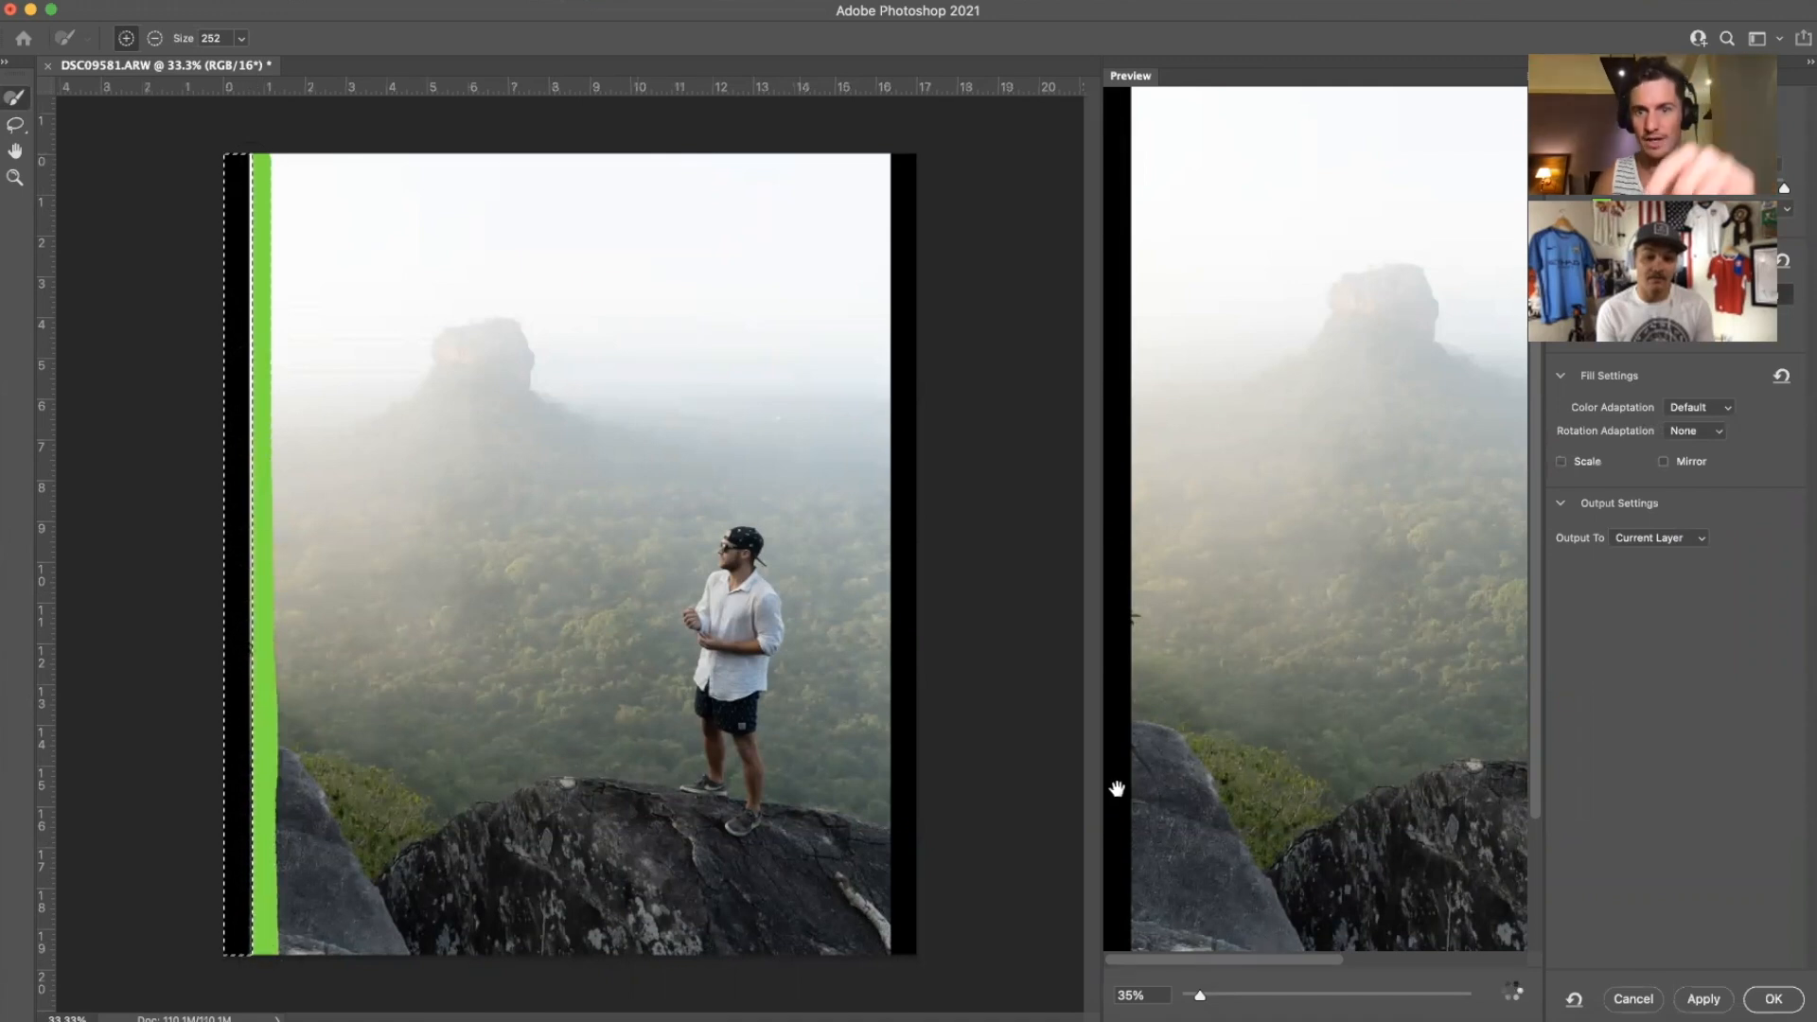
key(super+minus)
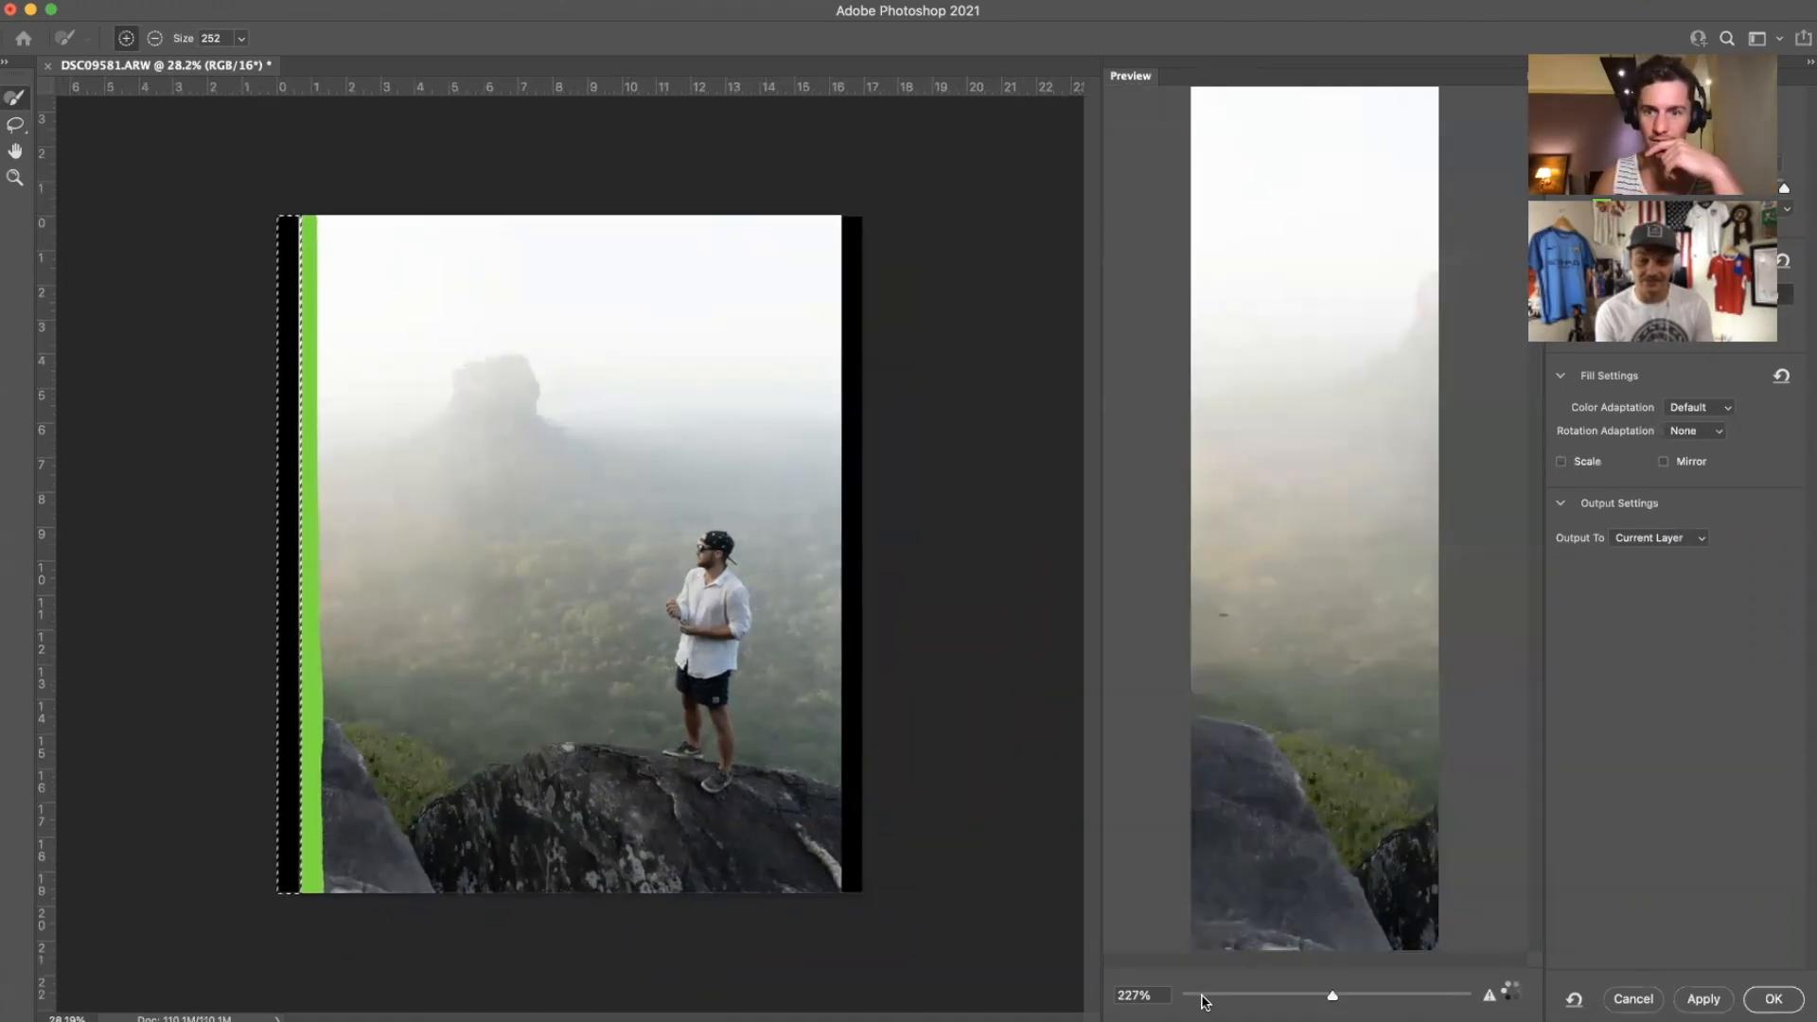
mouse_move(1332, 995)
mouse_down()
mouse_move(1300, 994)
mouse_move(1337, 995)
mouse_up()
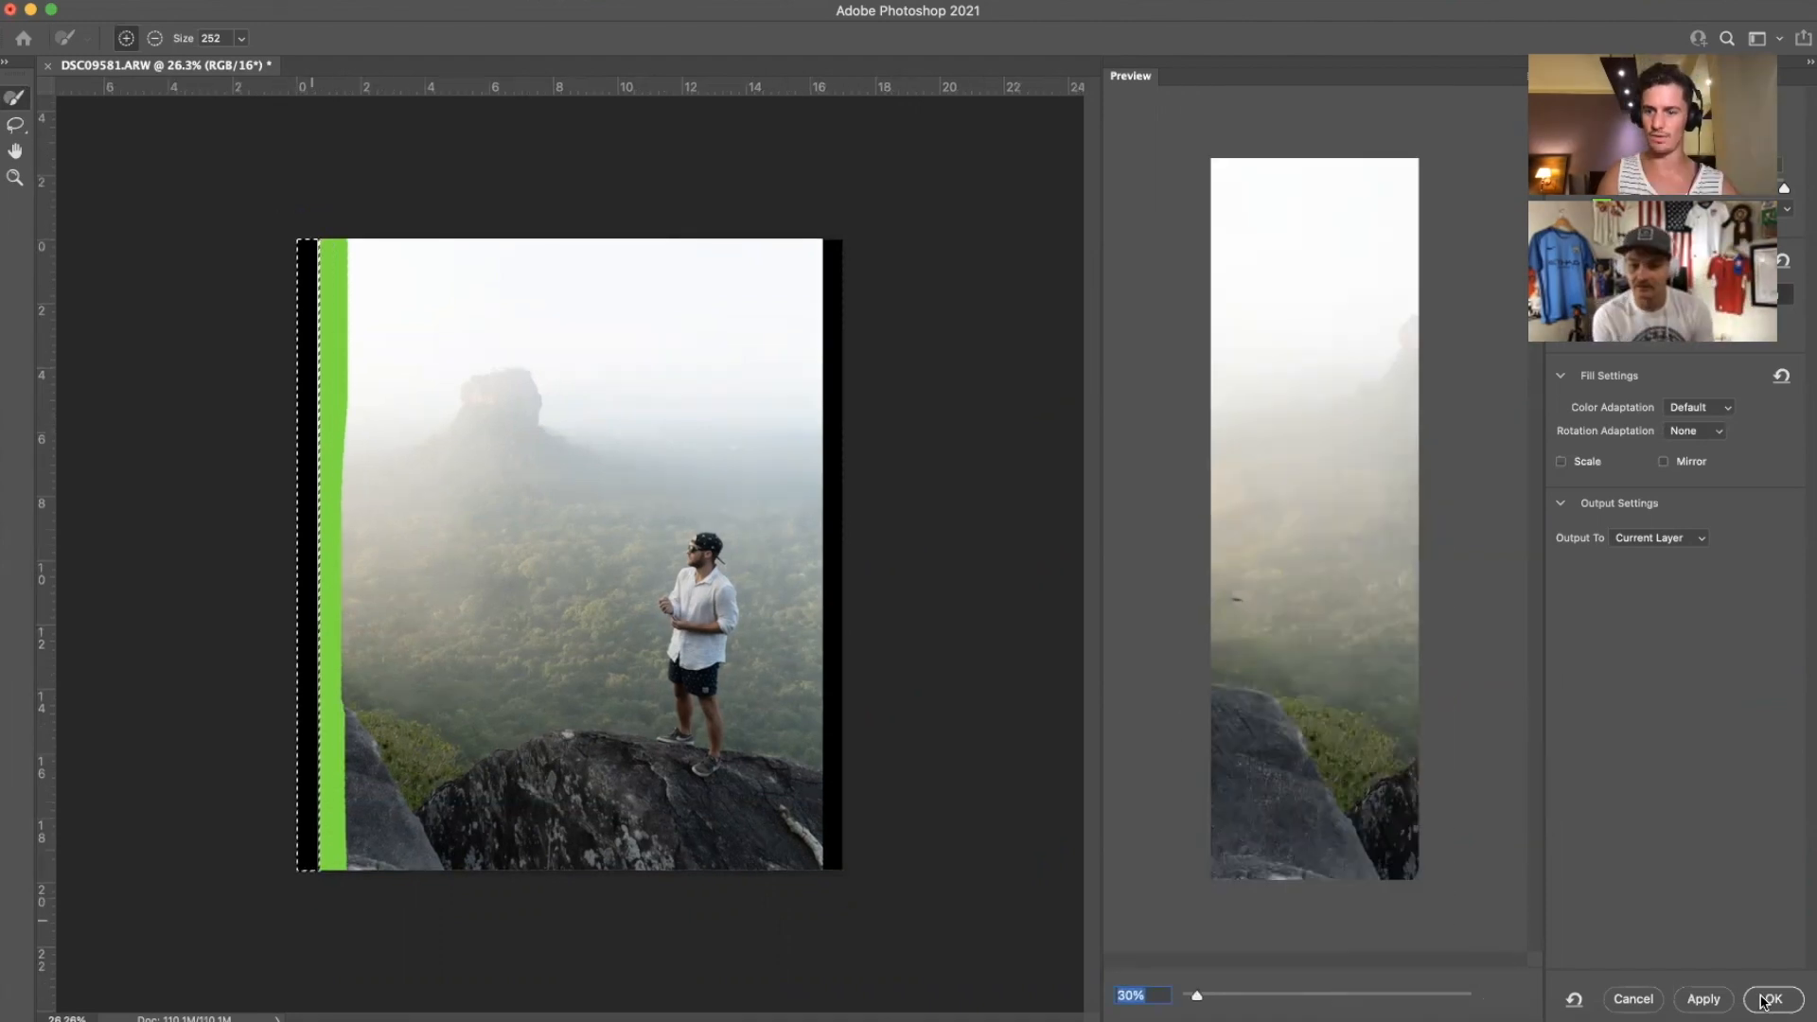
click(1767, 1001)
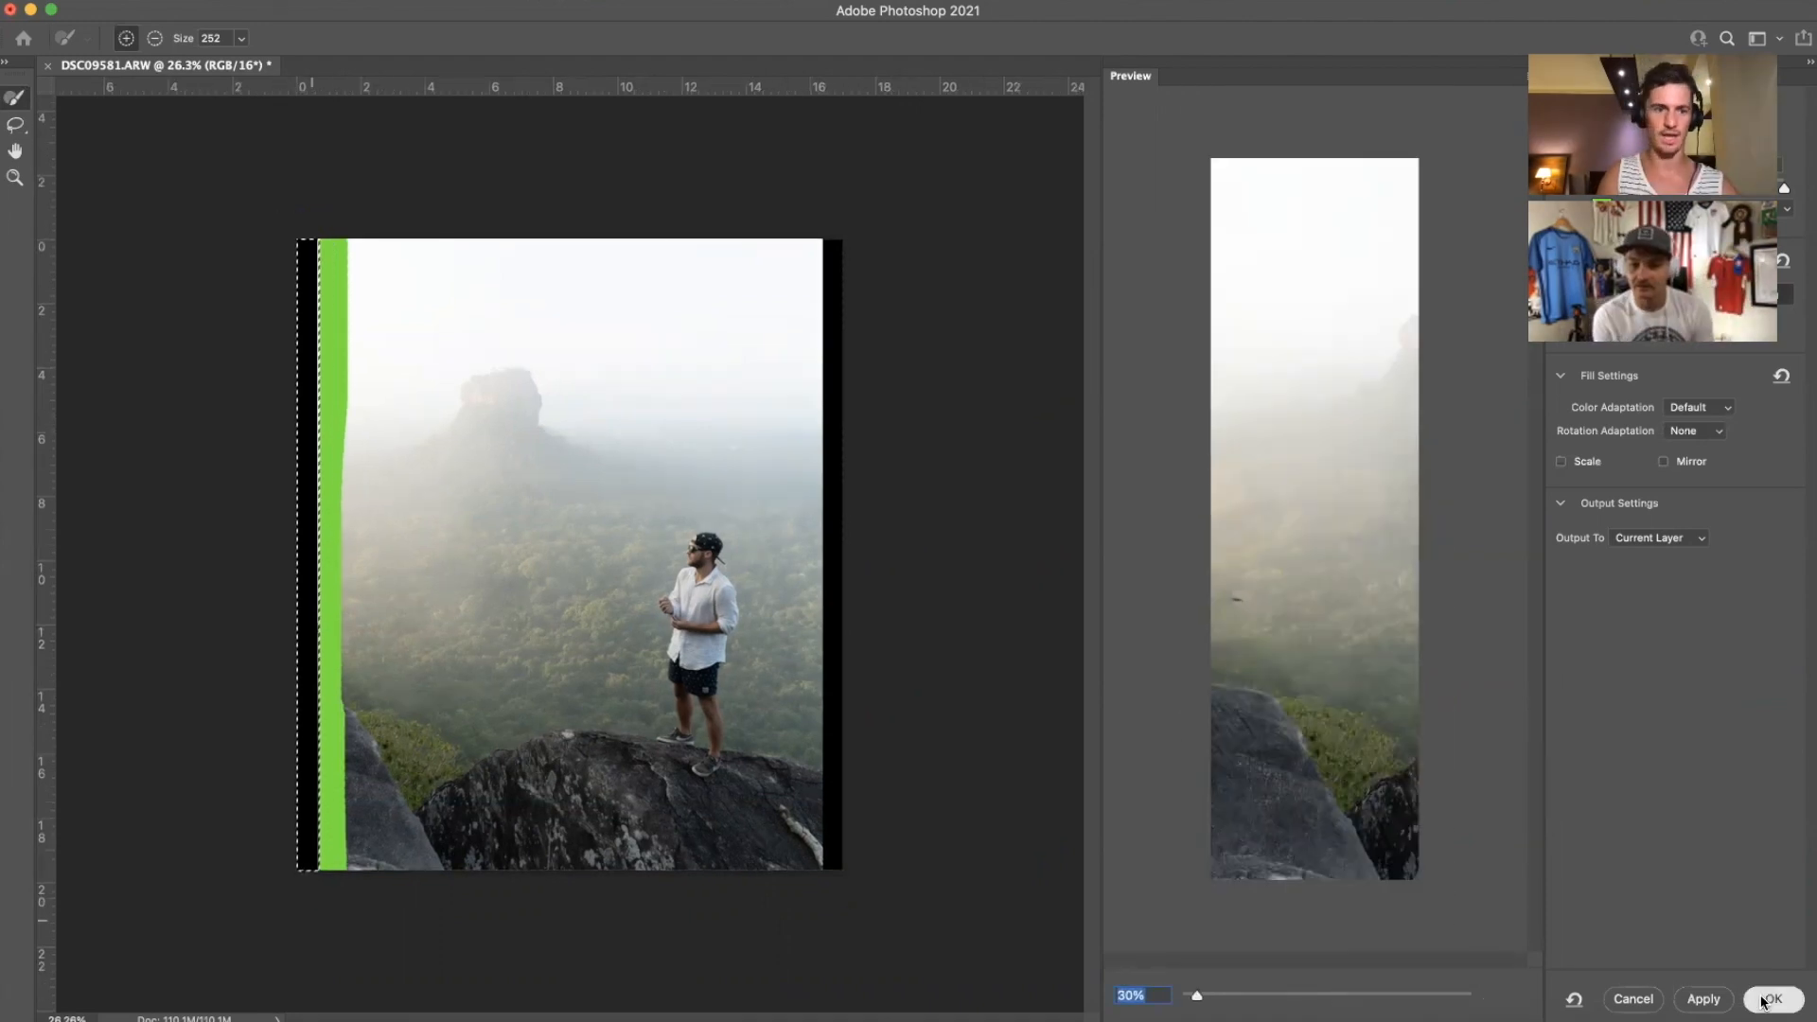
key(j)
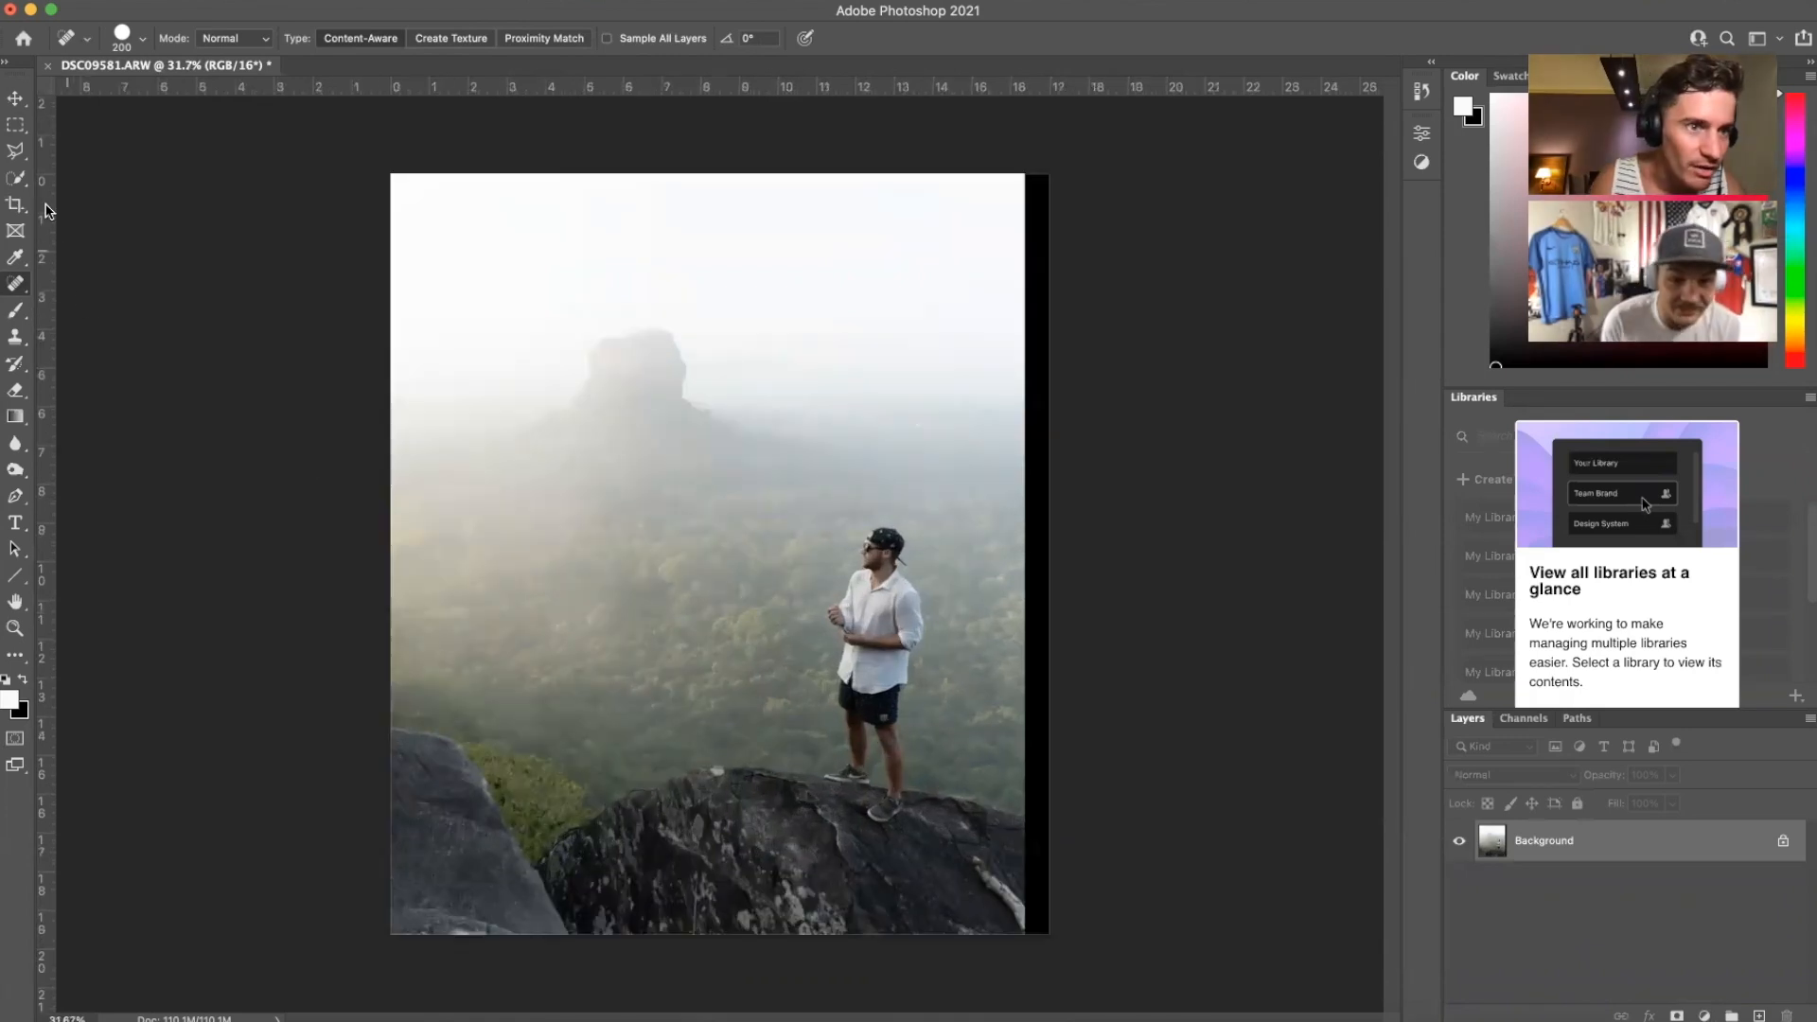
Step: Marquee the right black strip, Content-Aware Fill it from right-edge samples, then deselect
click(13, 126)
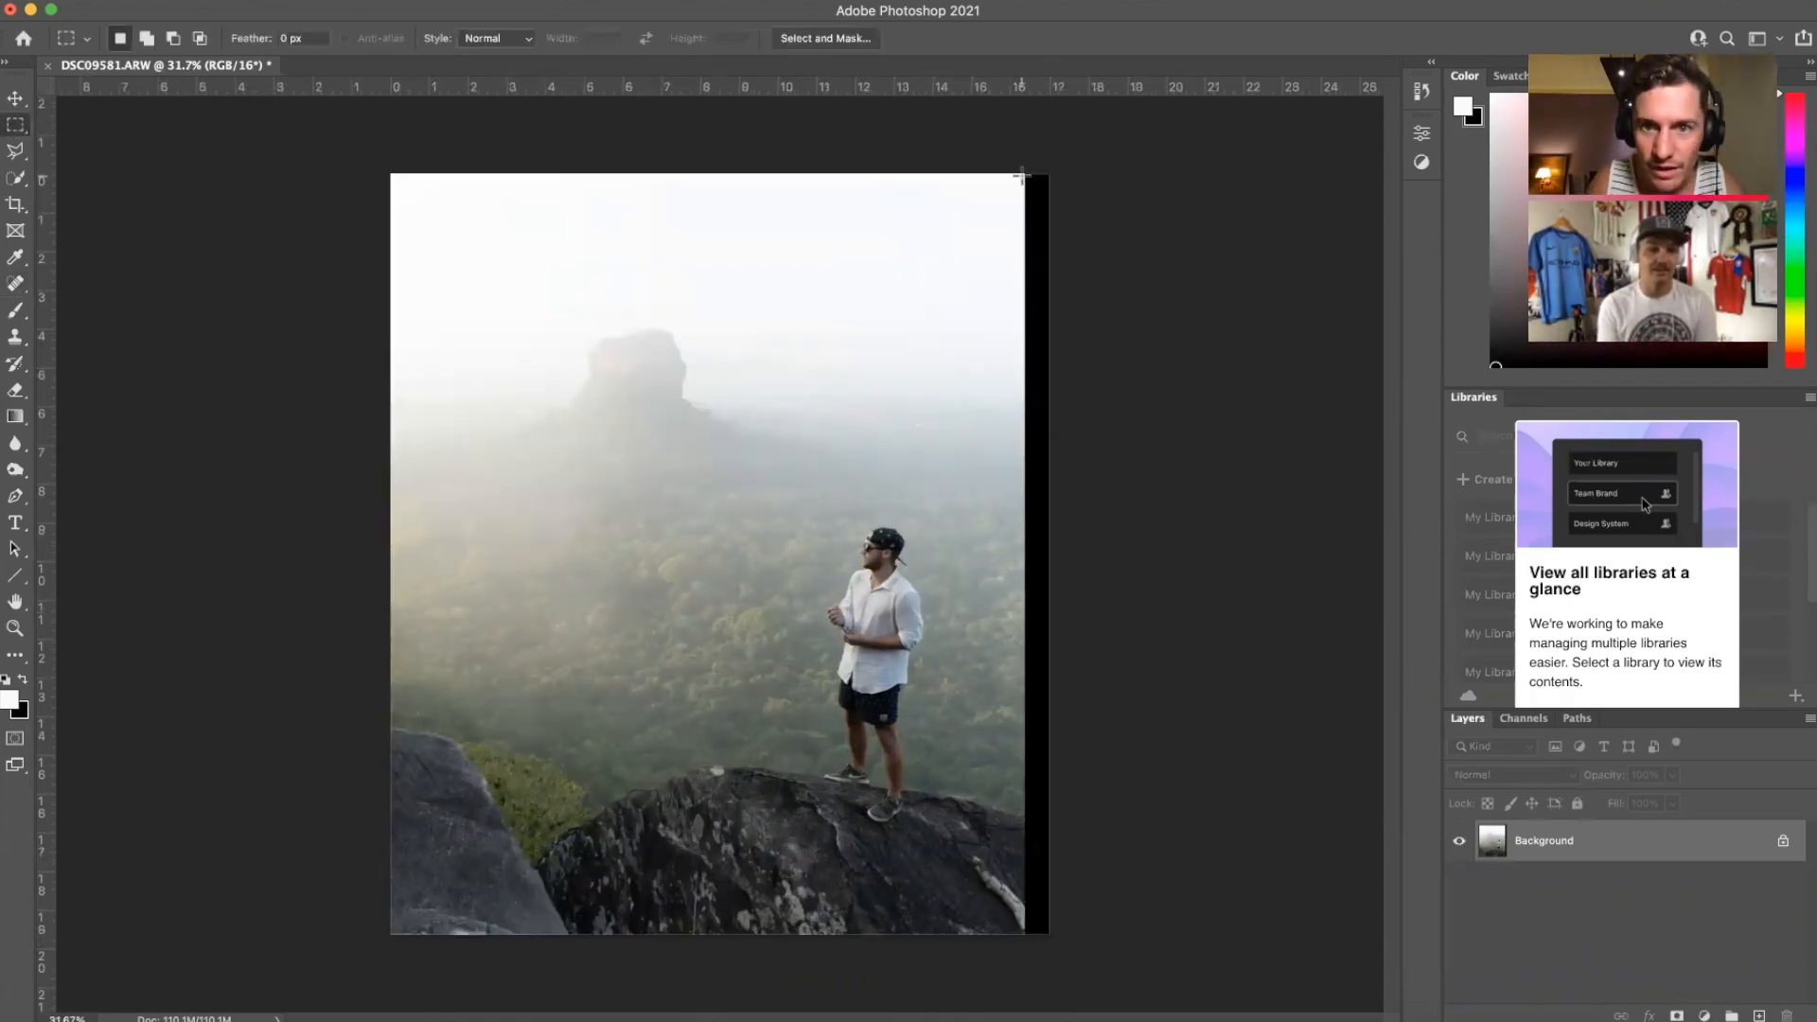
drag(1025, 174, 1094, 951)
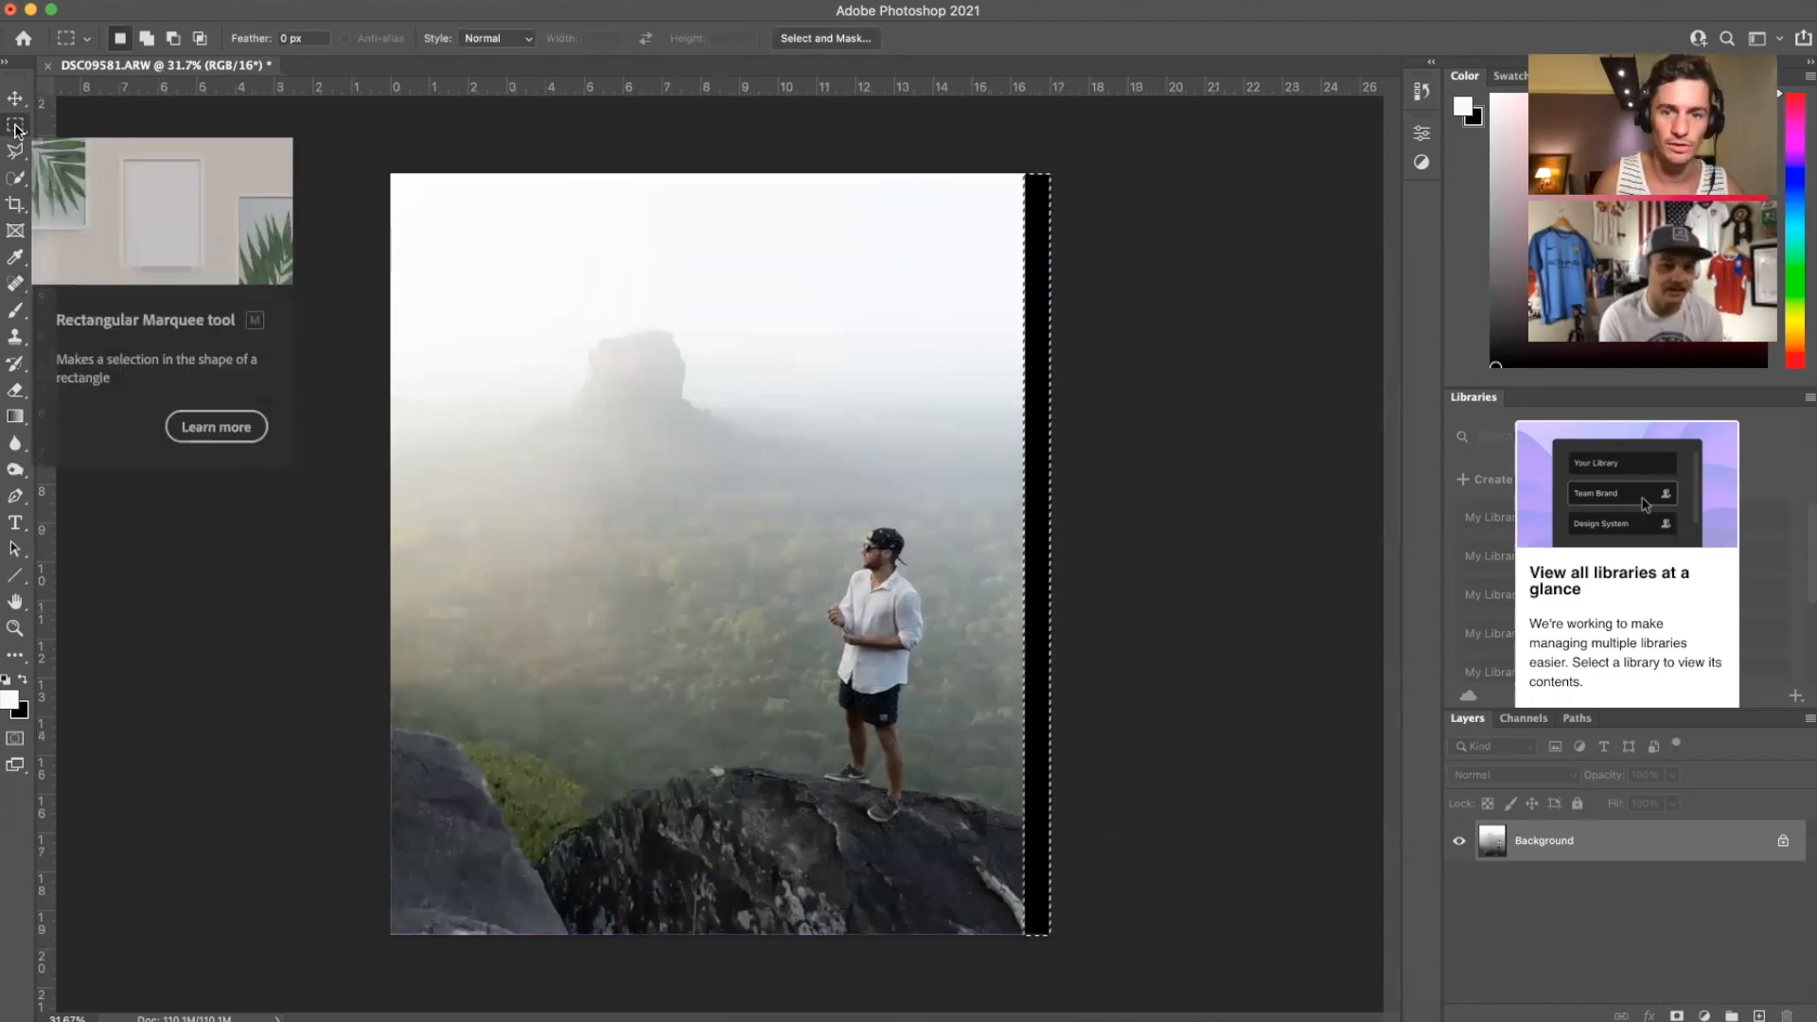
right_click(1045, 527)
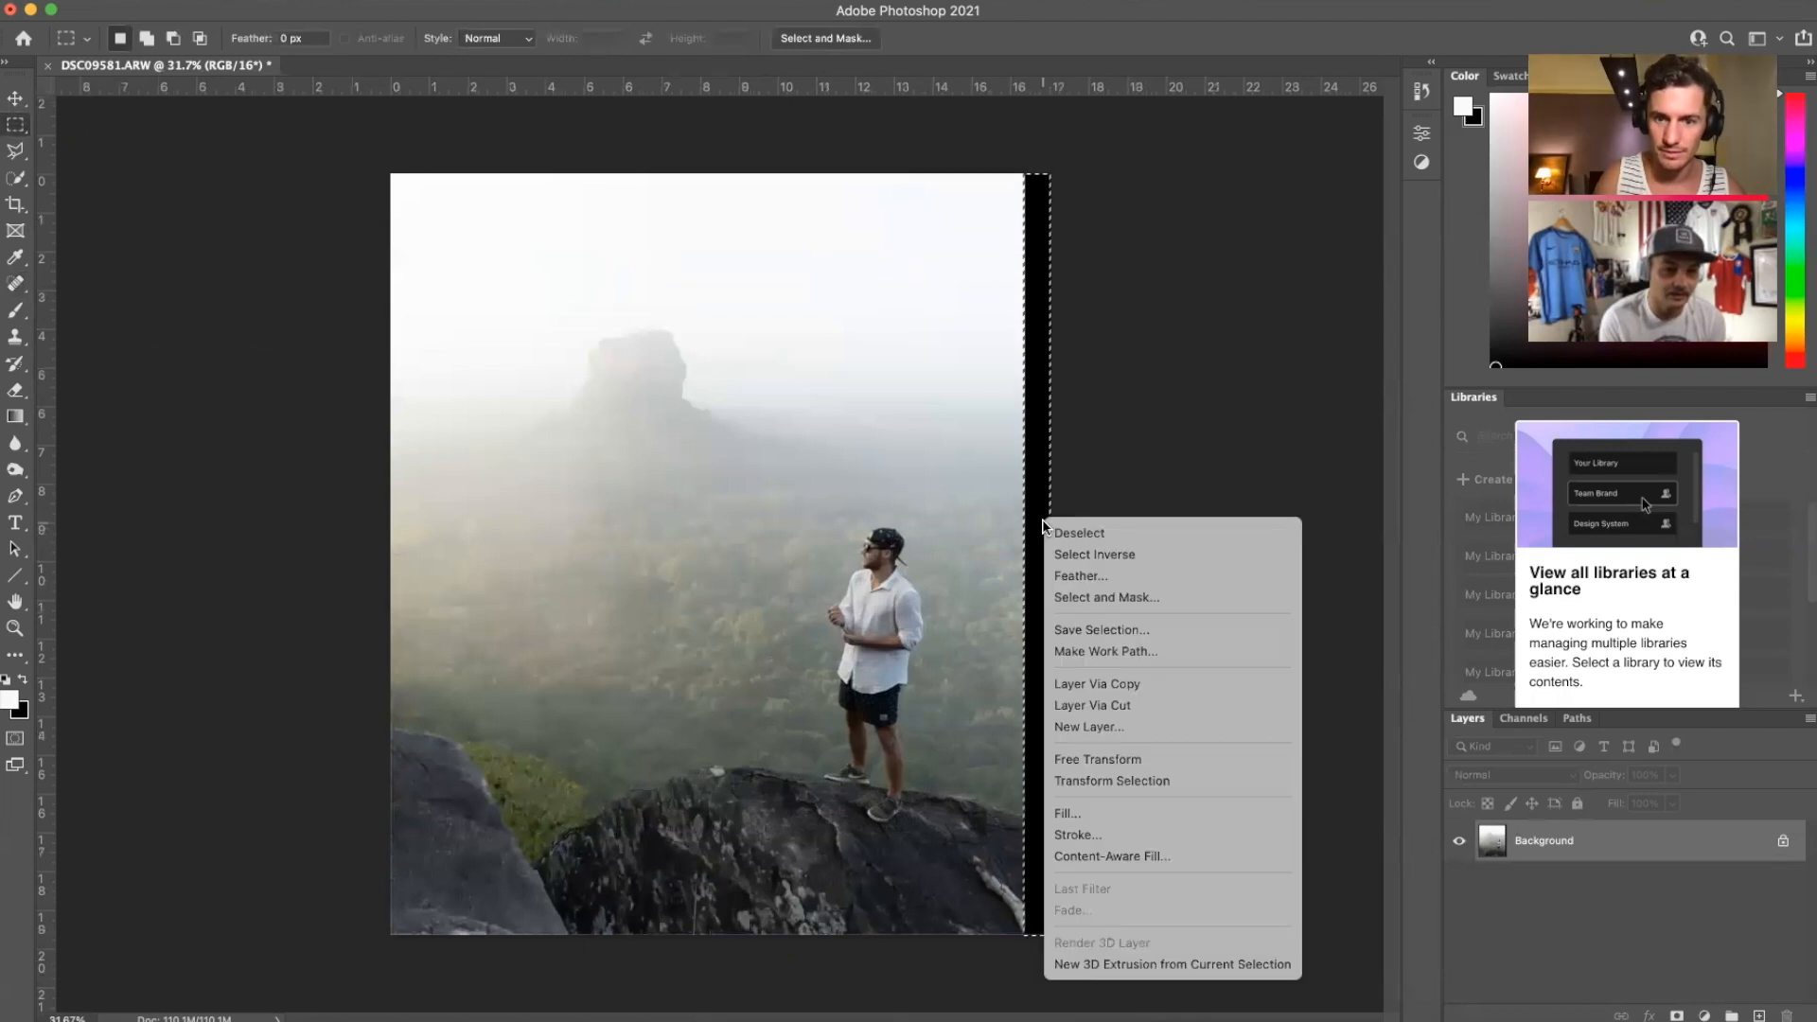
click(1099, 860)
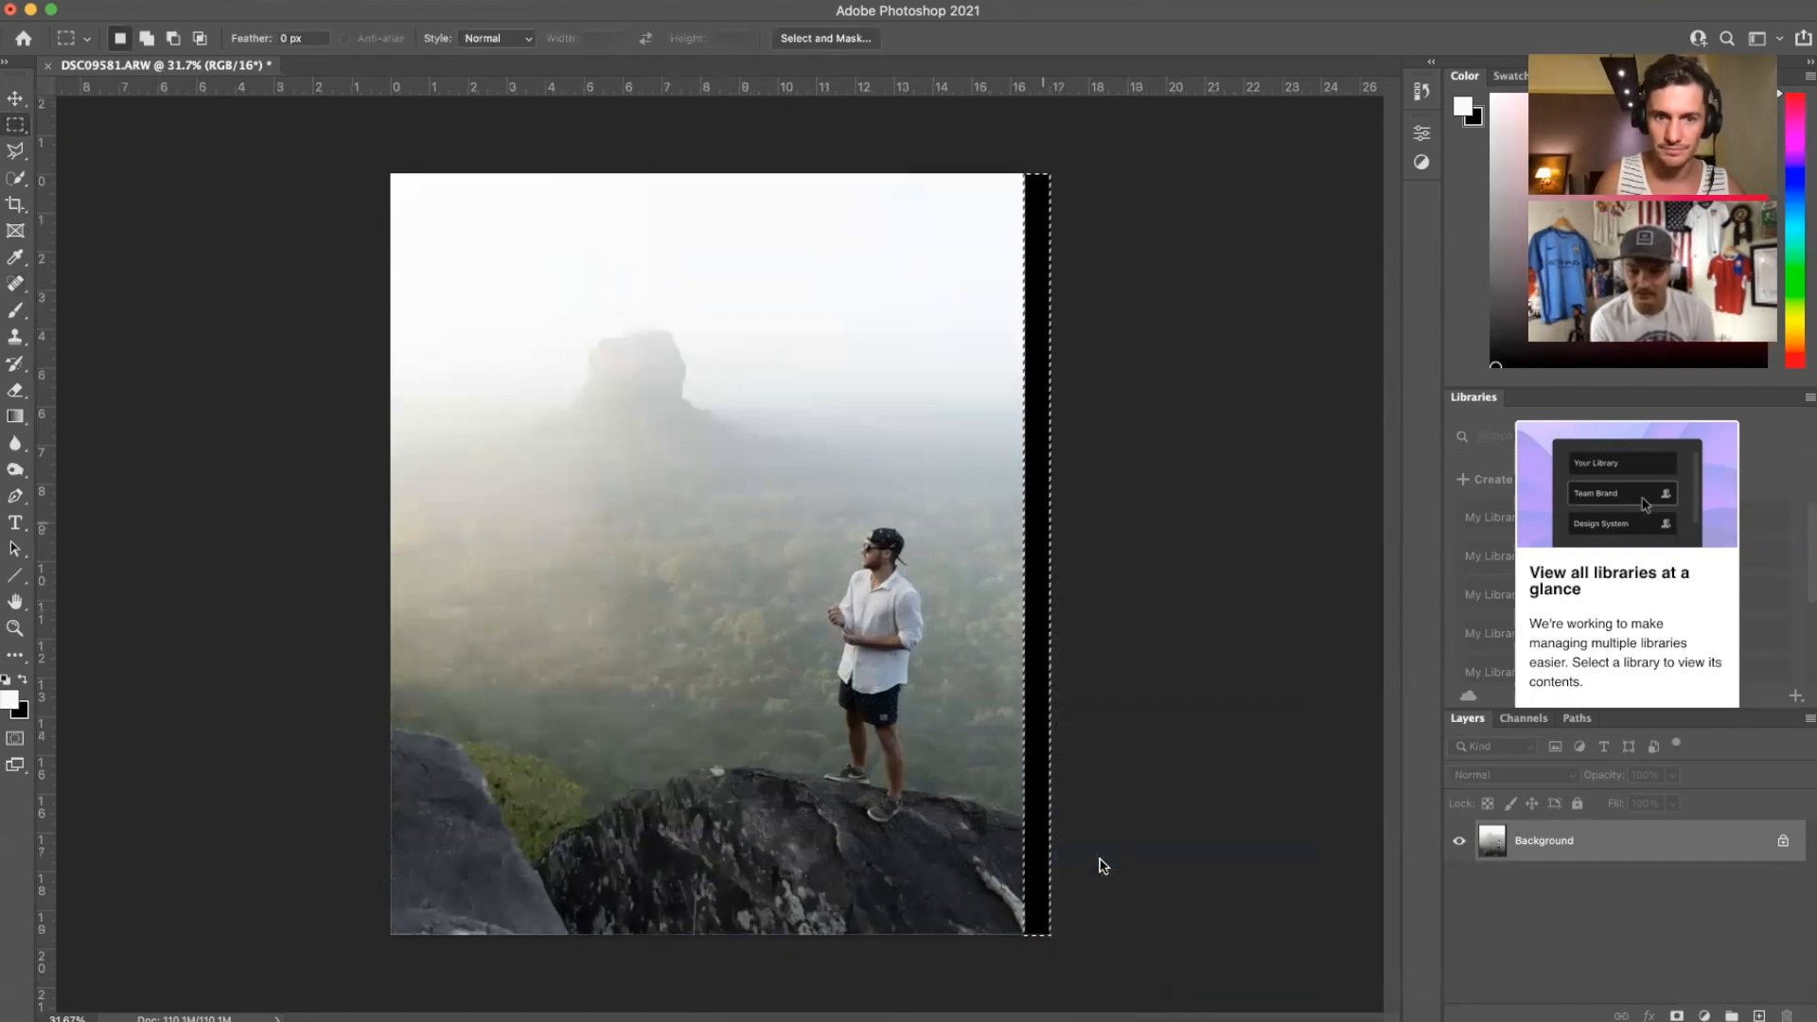
click(915, 381)
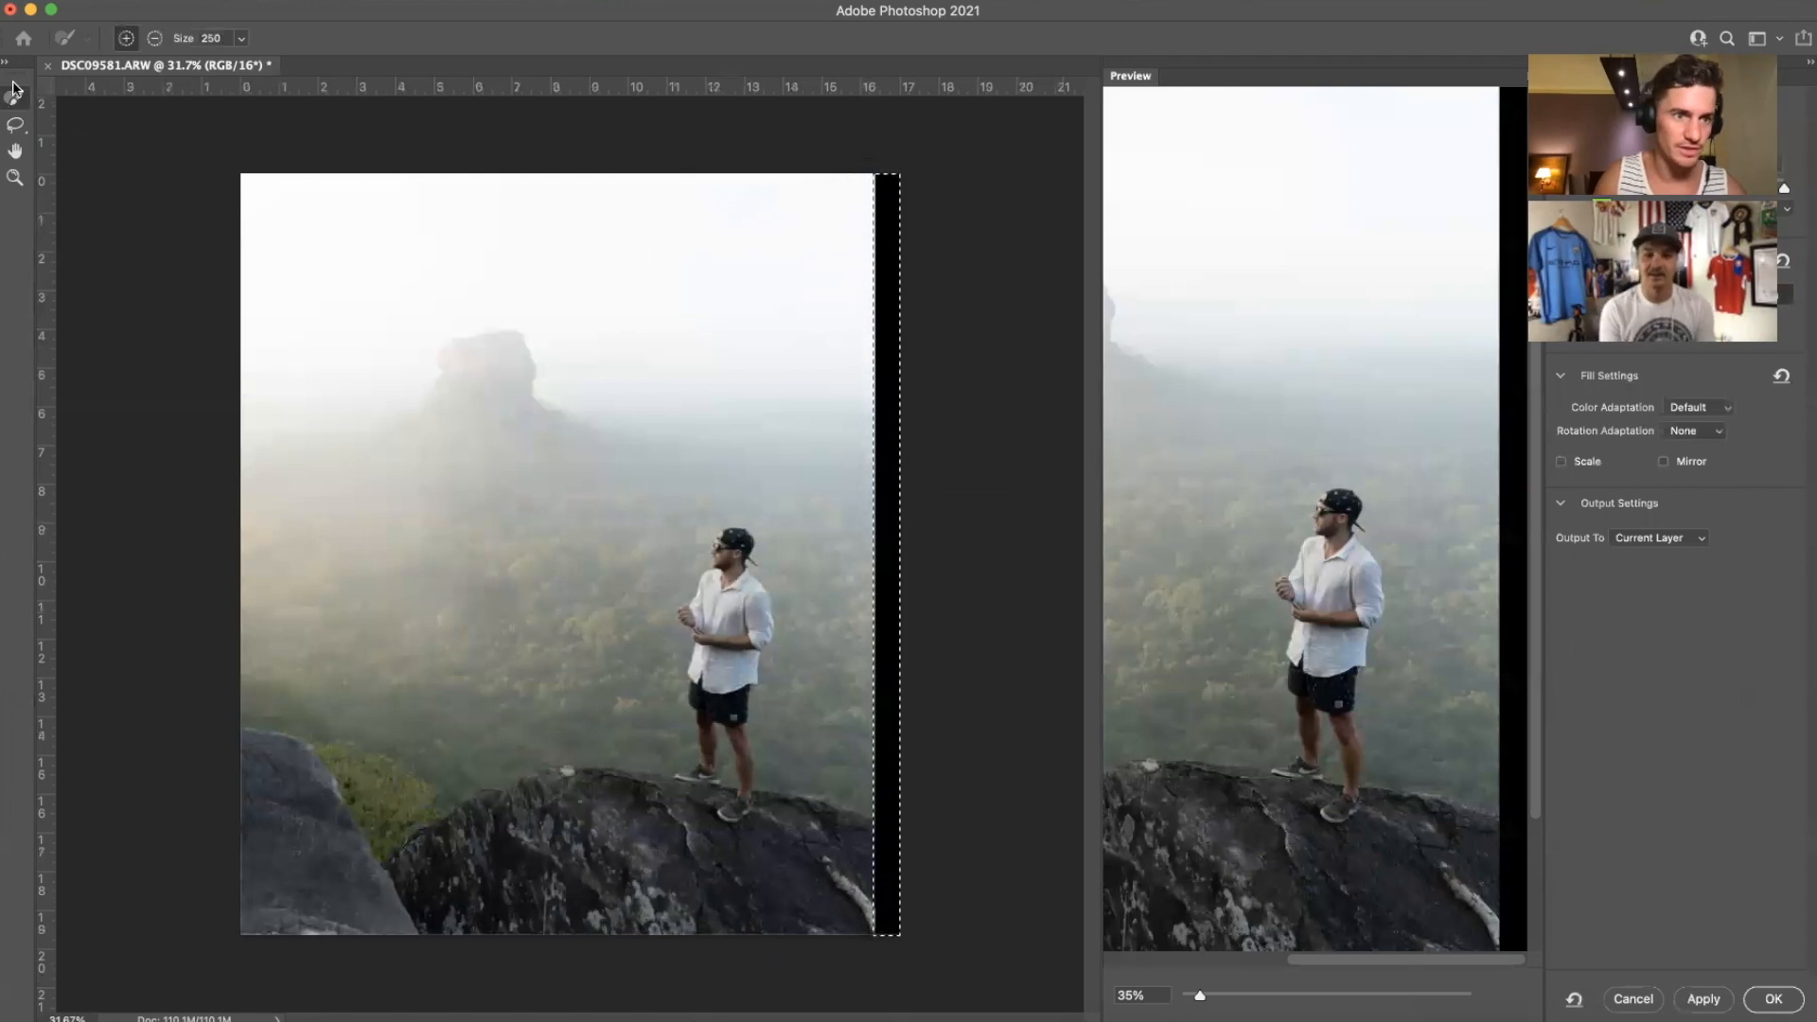
drag(861, 184, 863, 463)
drag(864, 544, 862, 932)
click(1766, 1005)
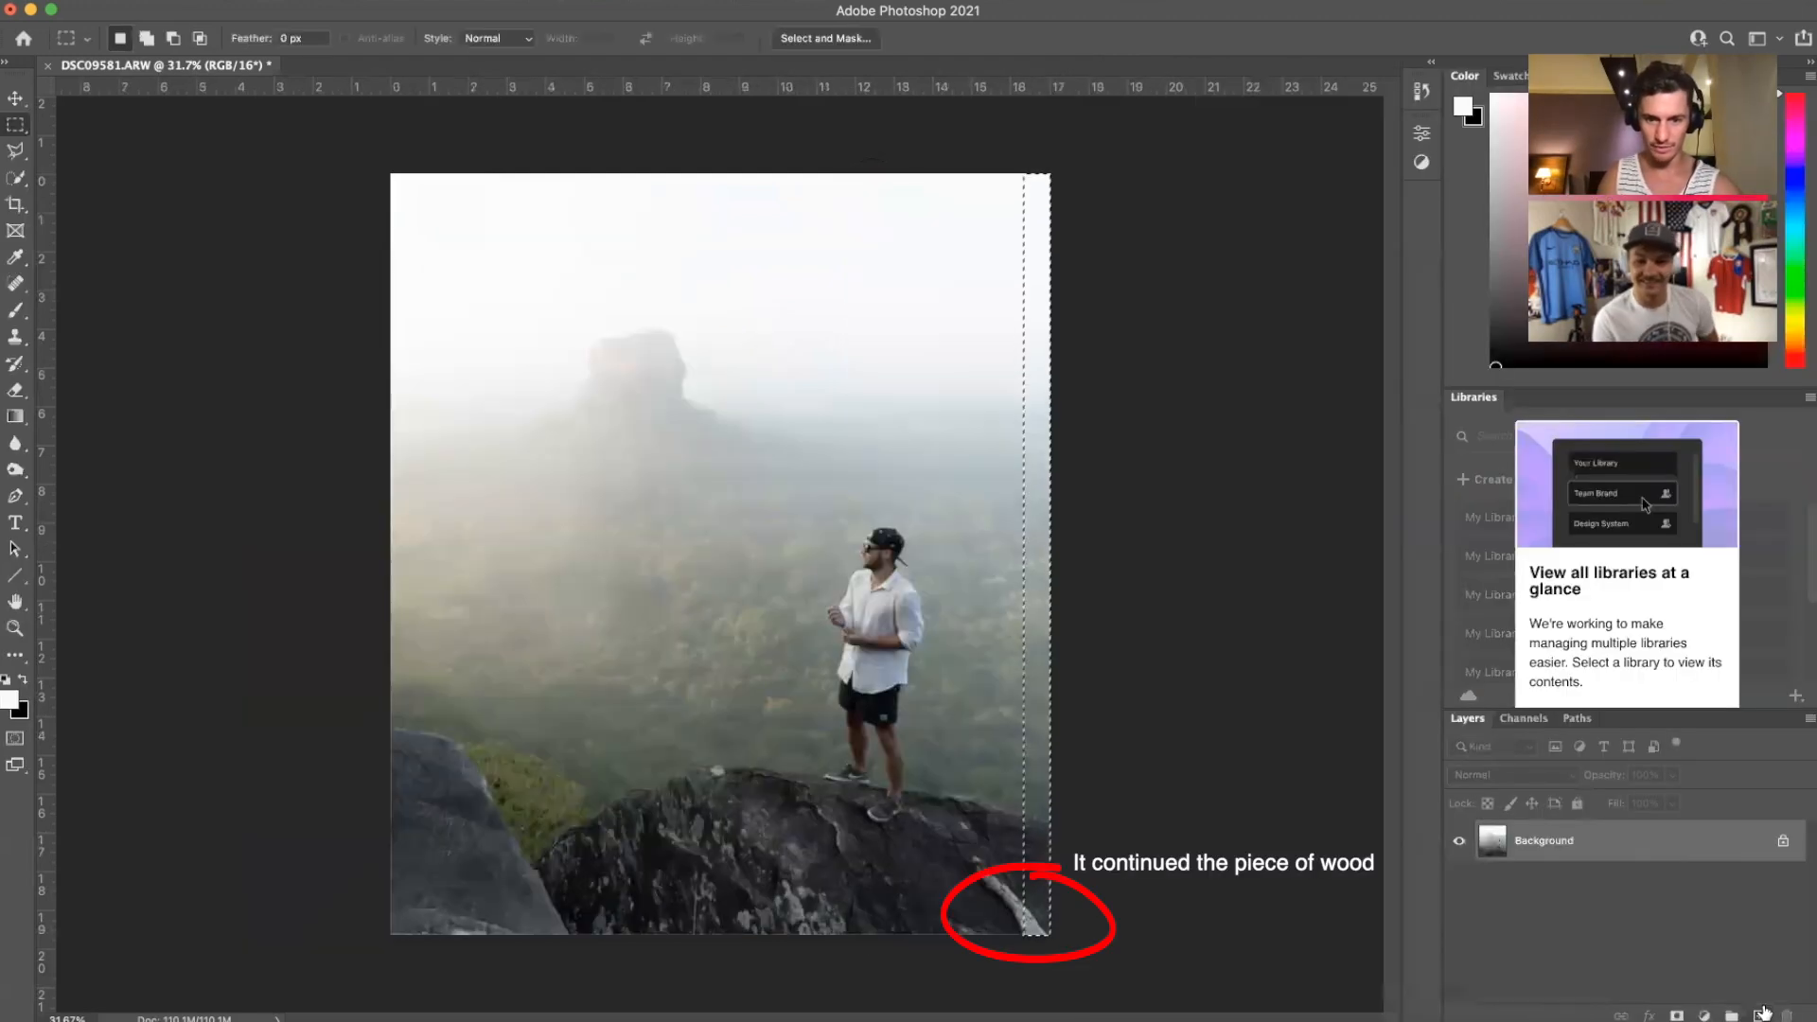
key(super+d)
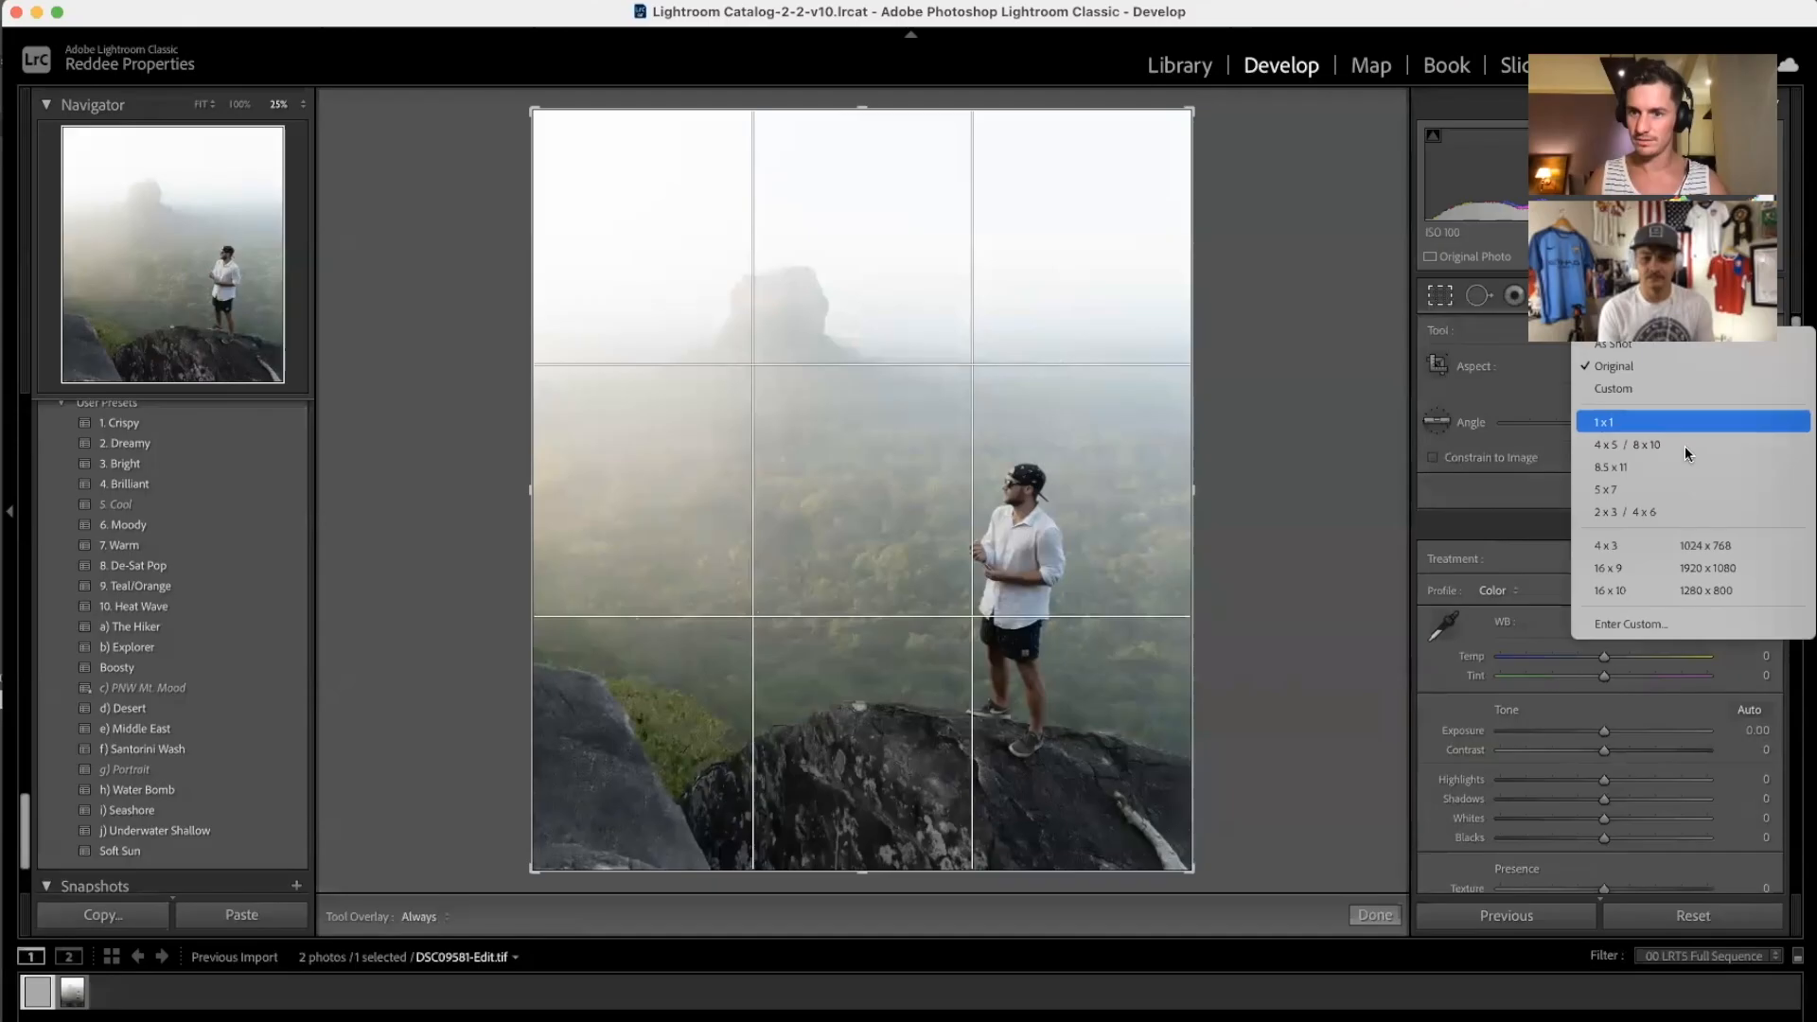
Step: Crop DSC09581-Edit.tif to a 4 x 5 / 8 x 10 frame with the photo nudged left
click(1685, 447)
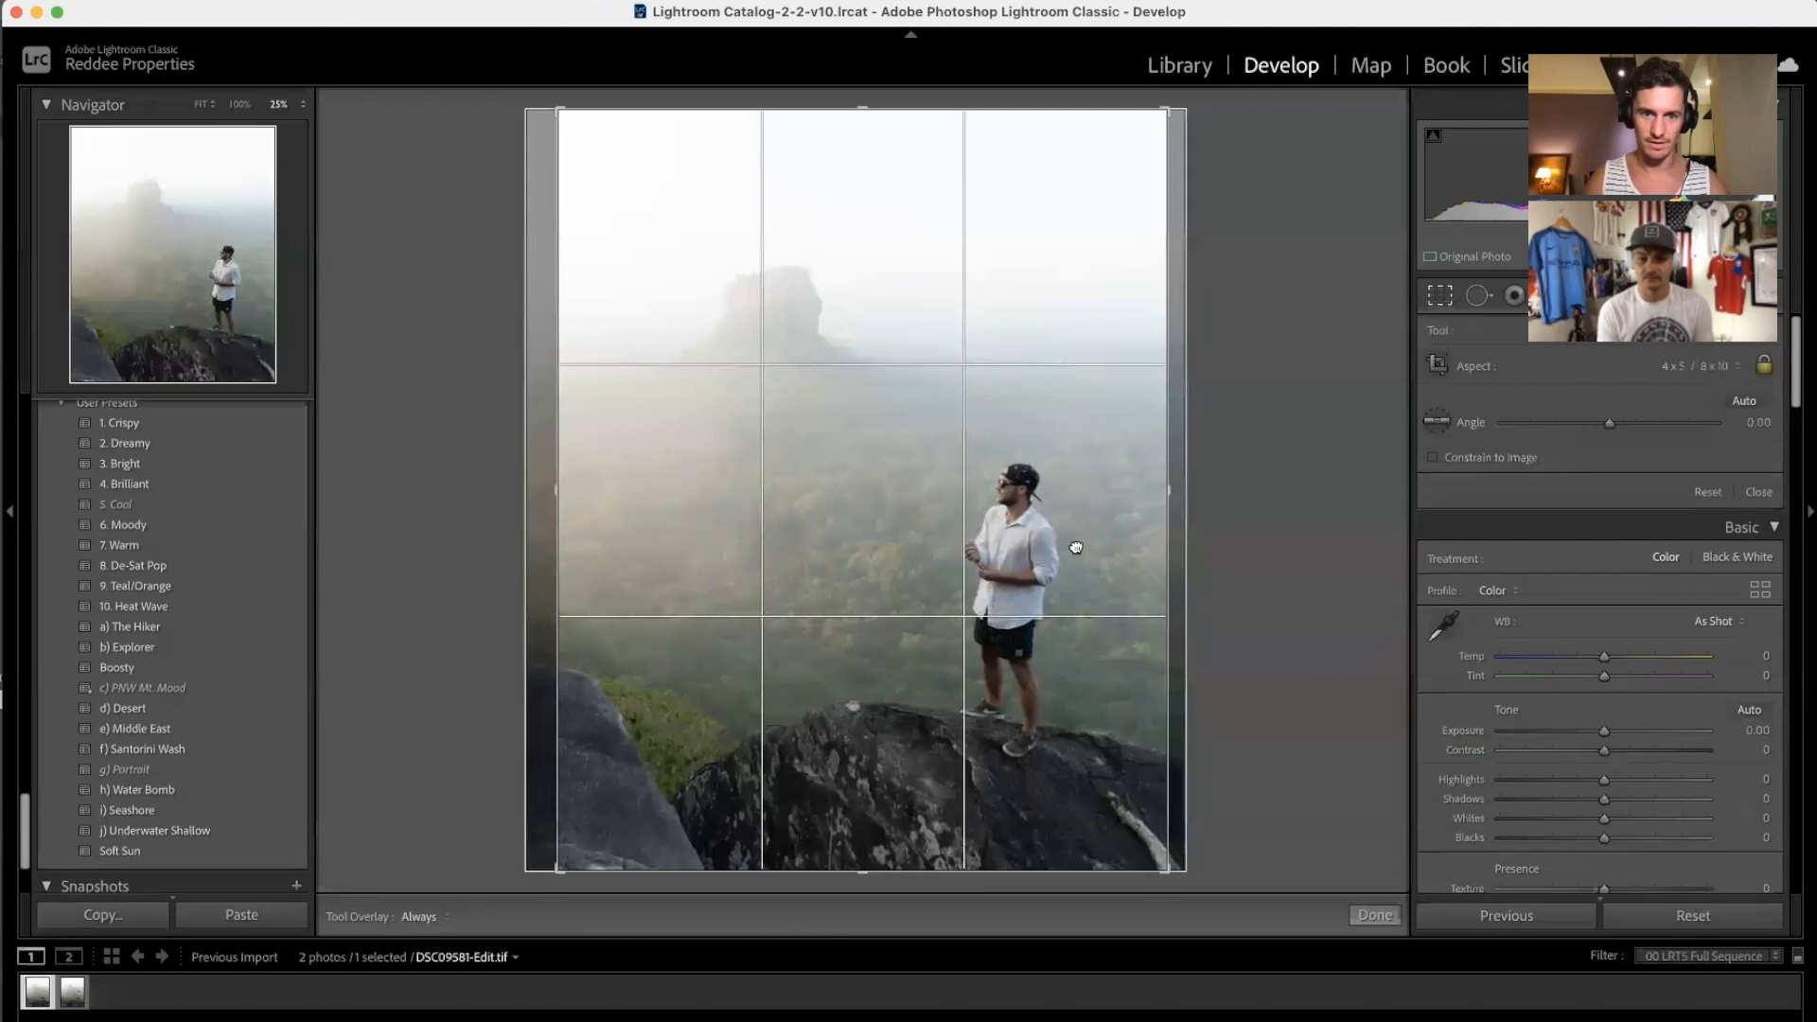
drag(1077, 547, 1052, 547)
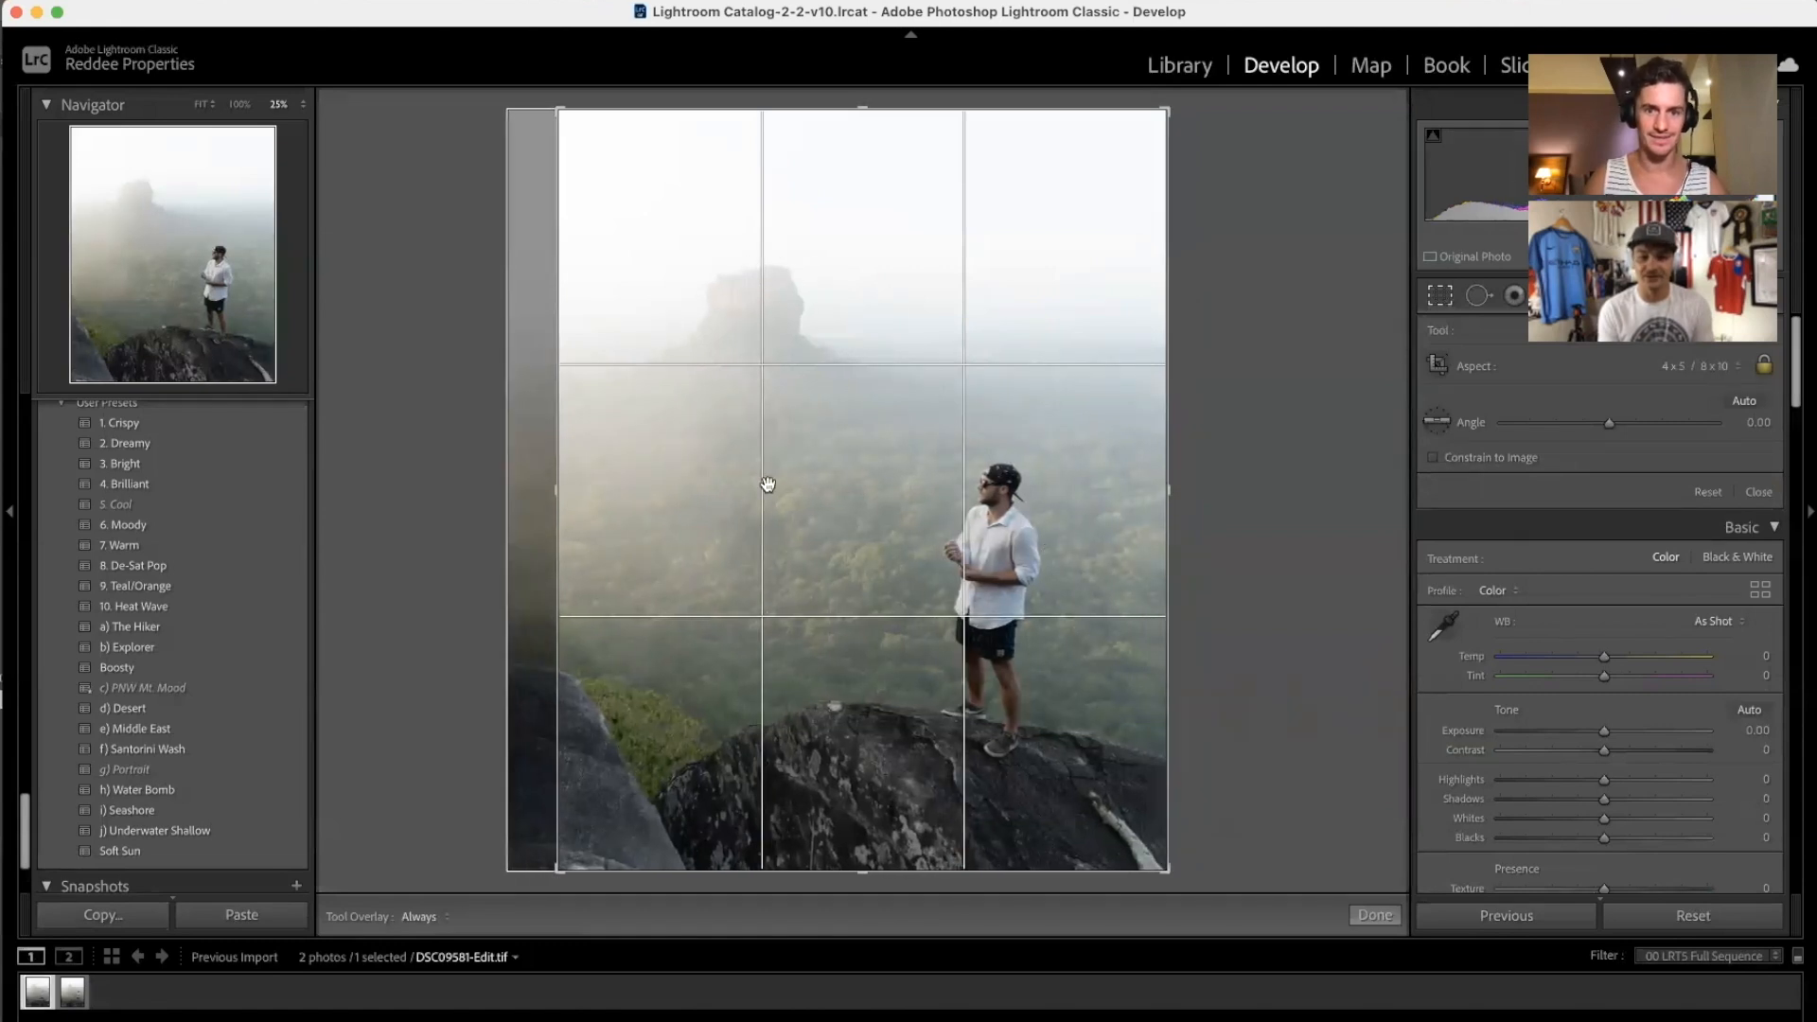
click(1440, 295)
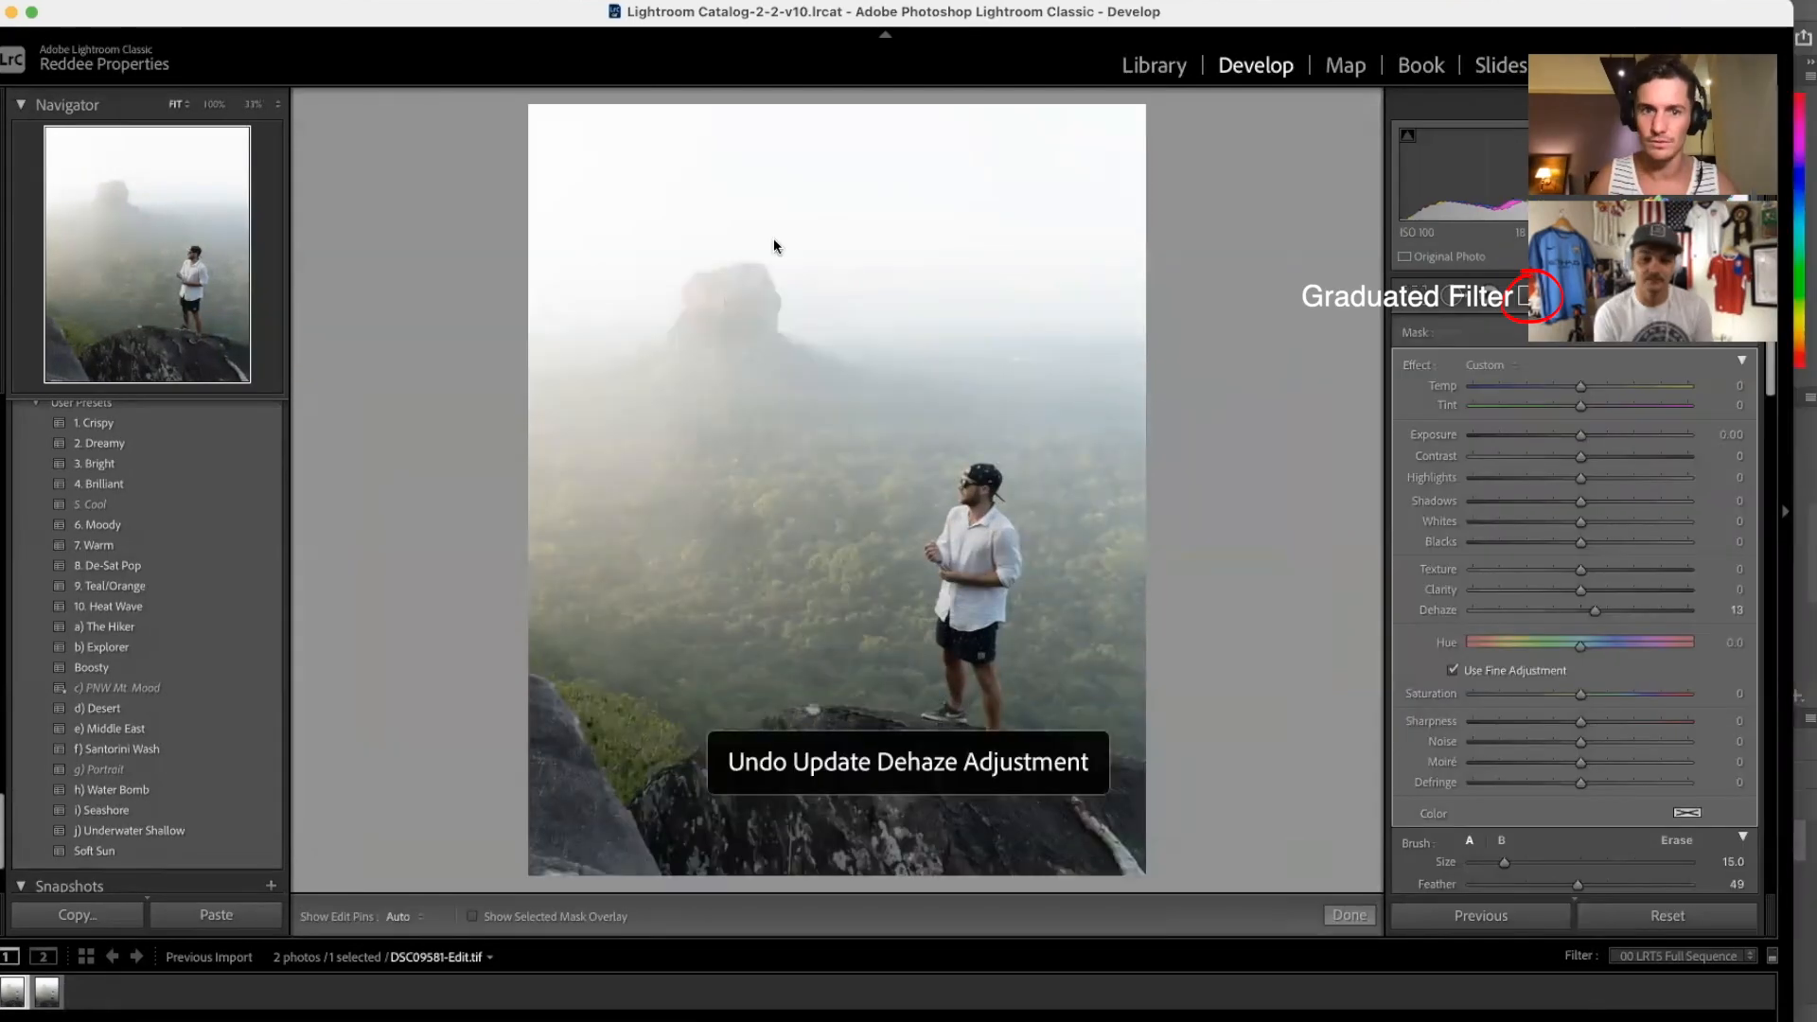
Step: Add a reset graduated filter over the misty rock with Dehaze raised to 67
drag(792, 274, 783, 419)
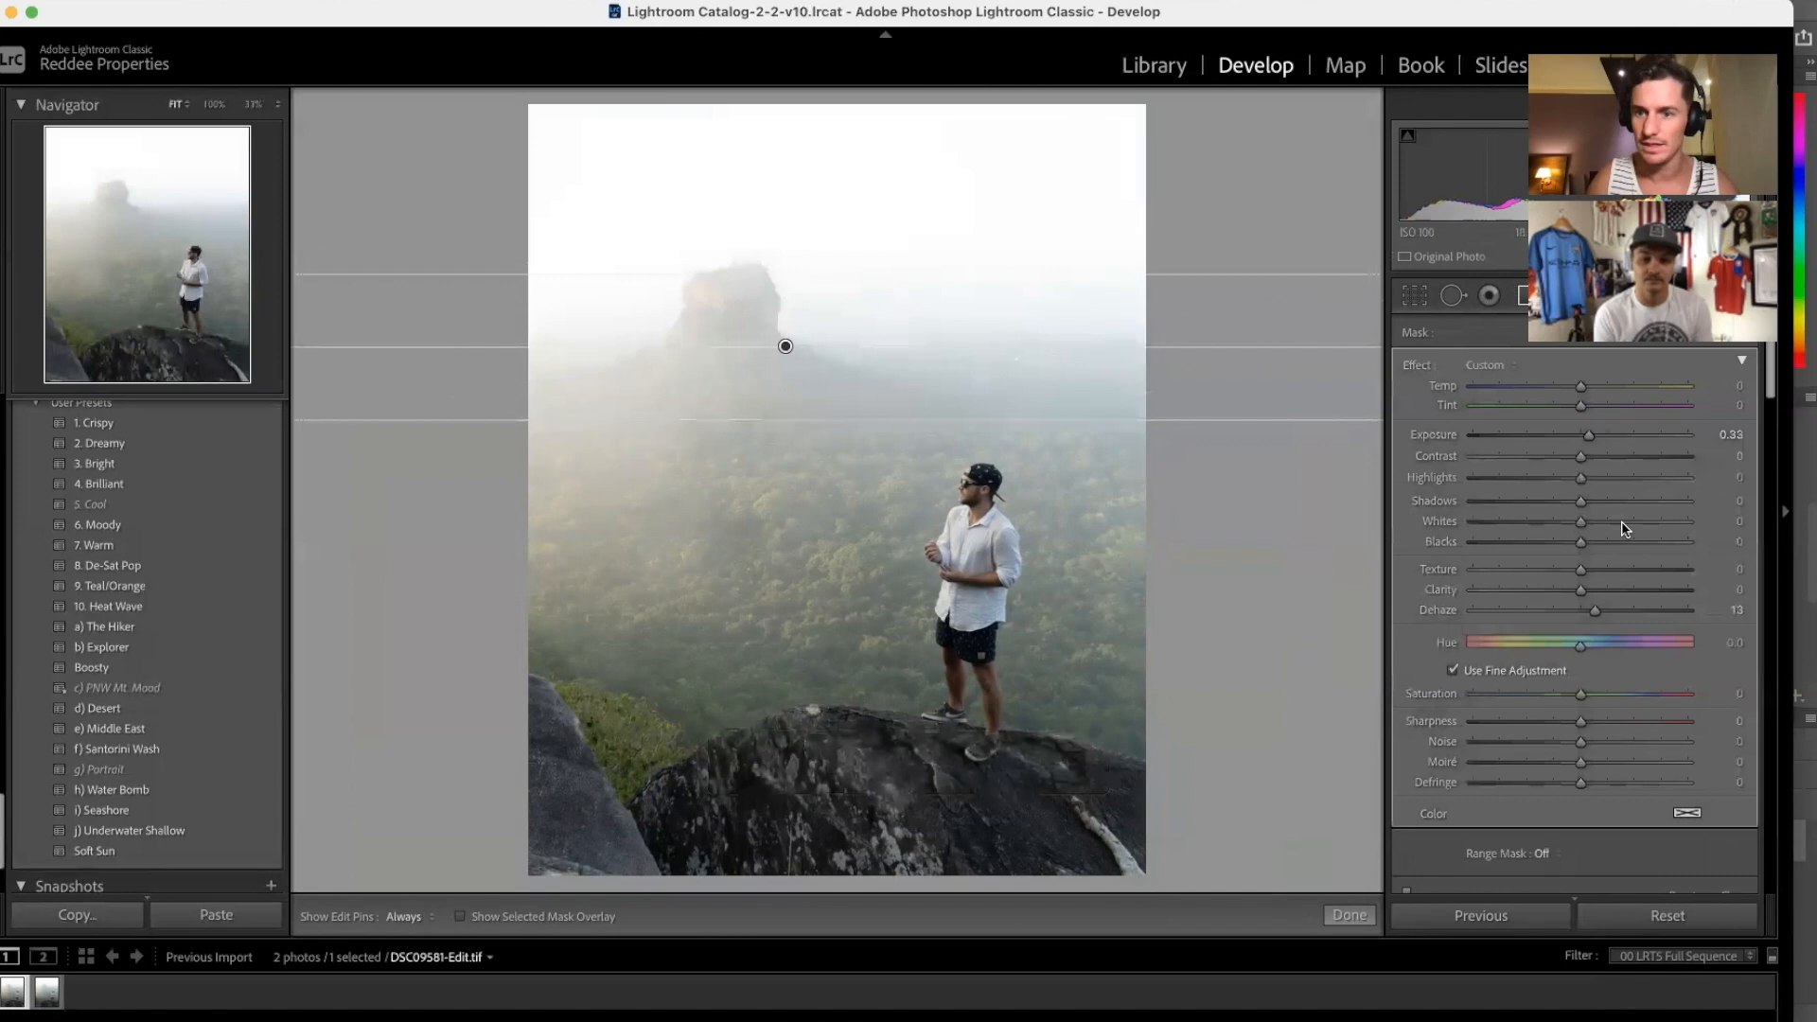
double_click(1420, 366)
drag(1581, 609, 1640, 611)
drag(785, 347, 785, 372)
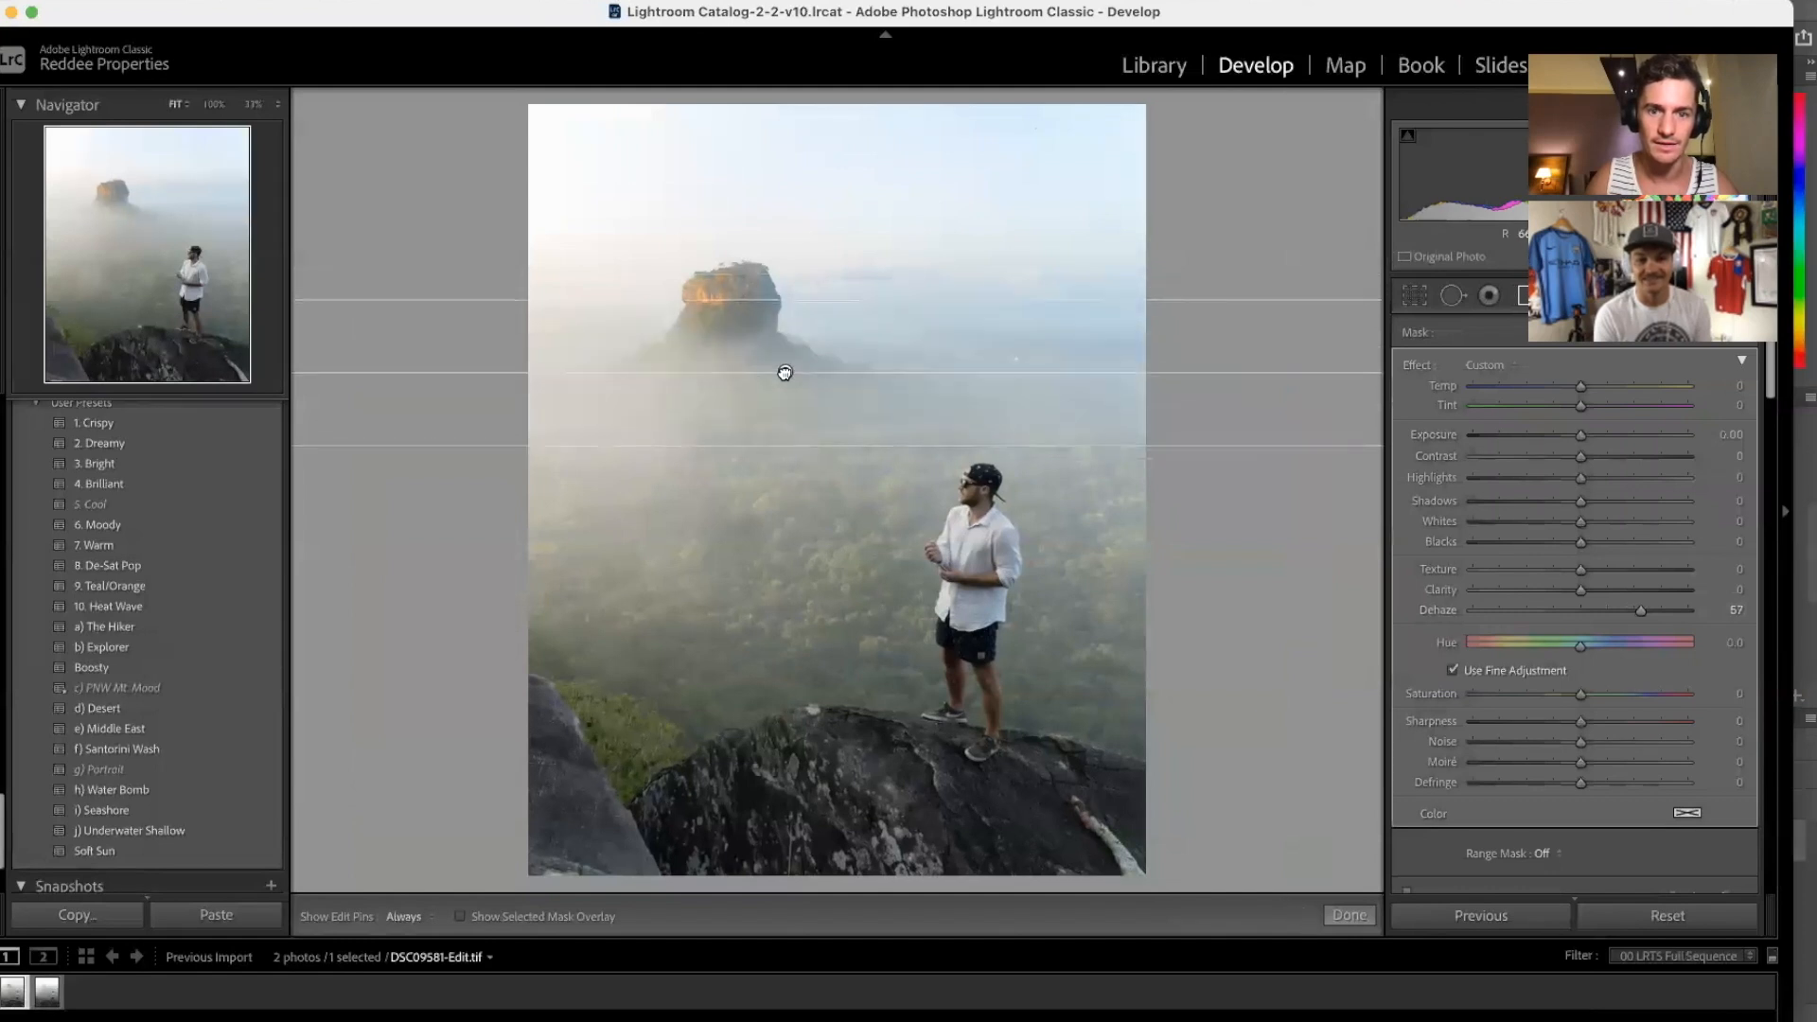
drag(1640, 611, 1649, 611)
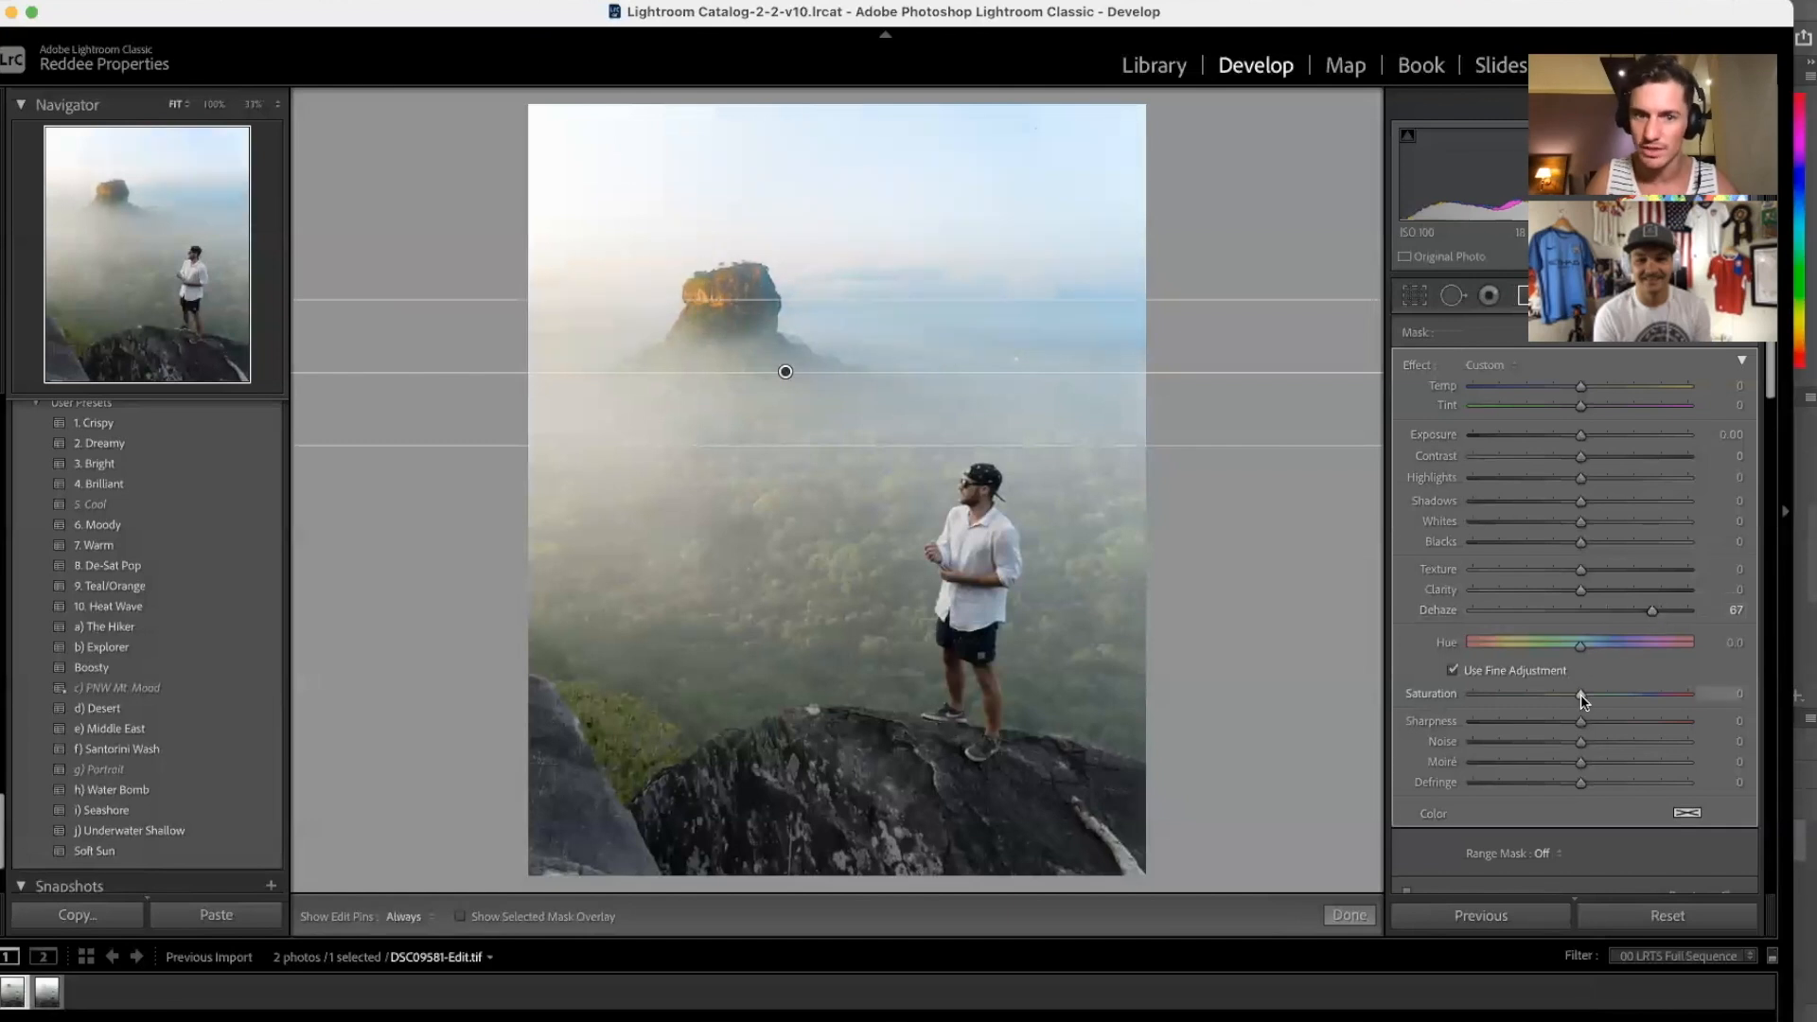
Step: Desaturate the filter to -40, move it lower over the fog, and set Highlights to -43
drag(1550, 701, 1537, 698)
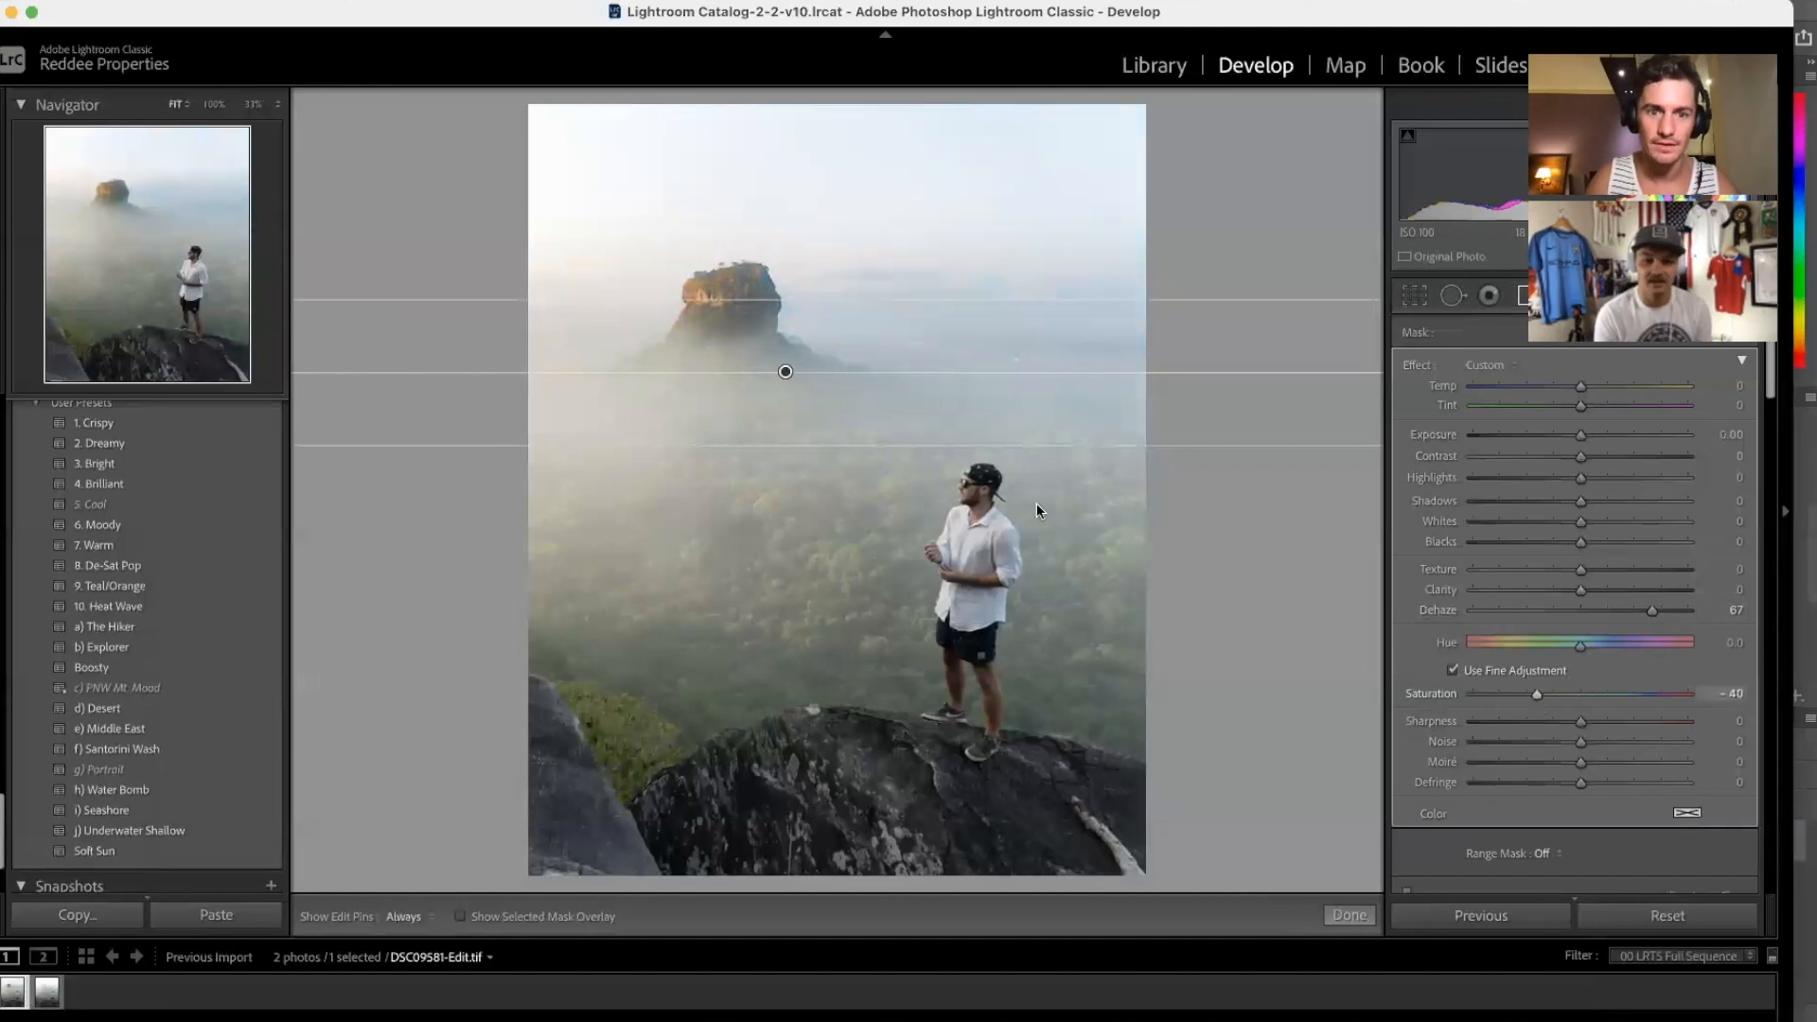
drag(784, 372, 783, 392)
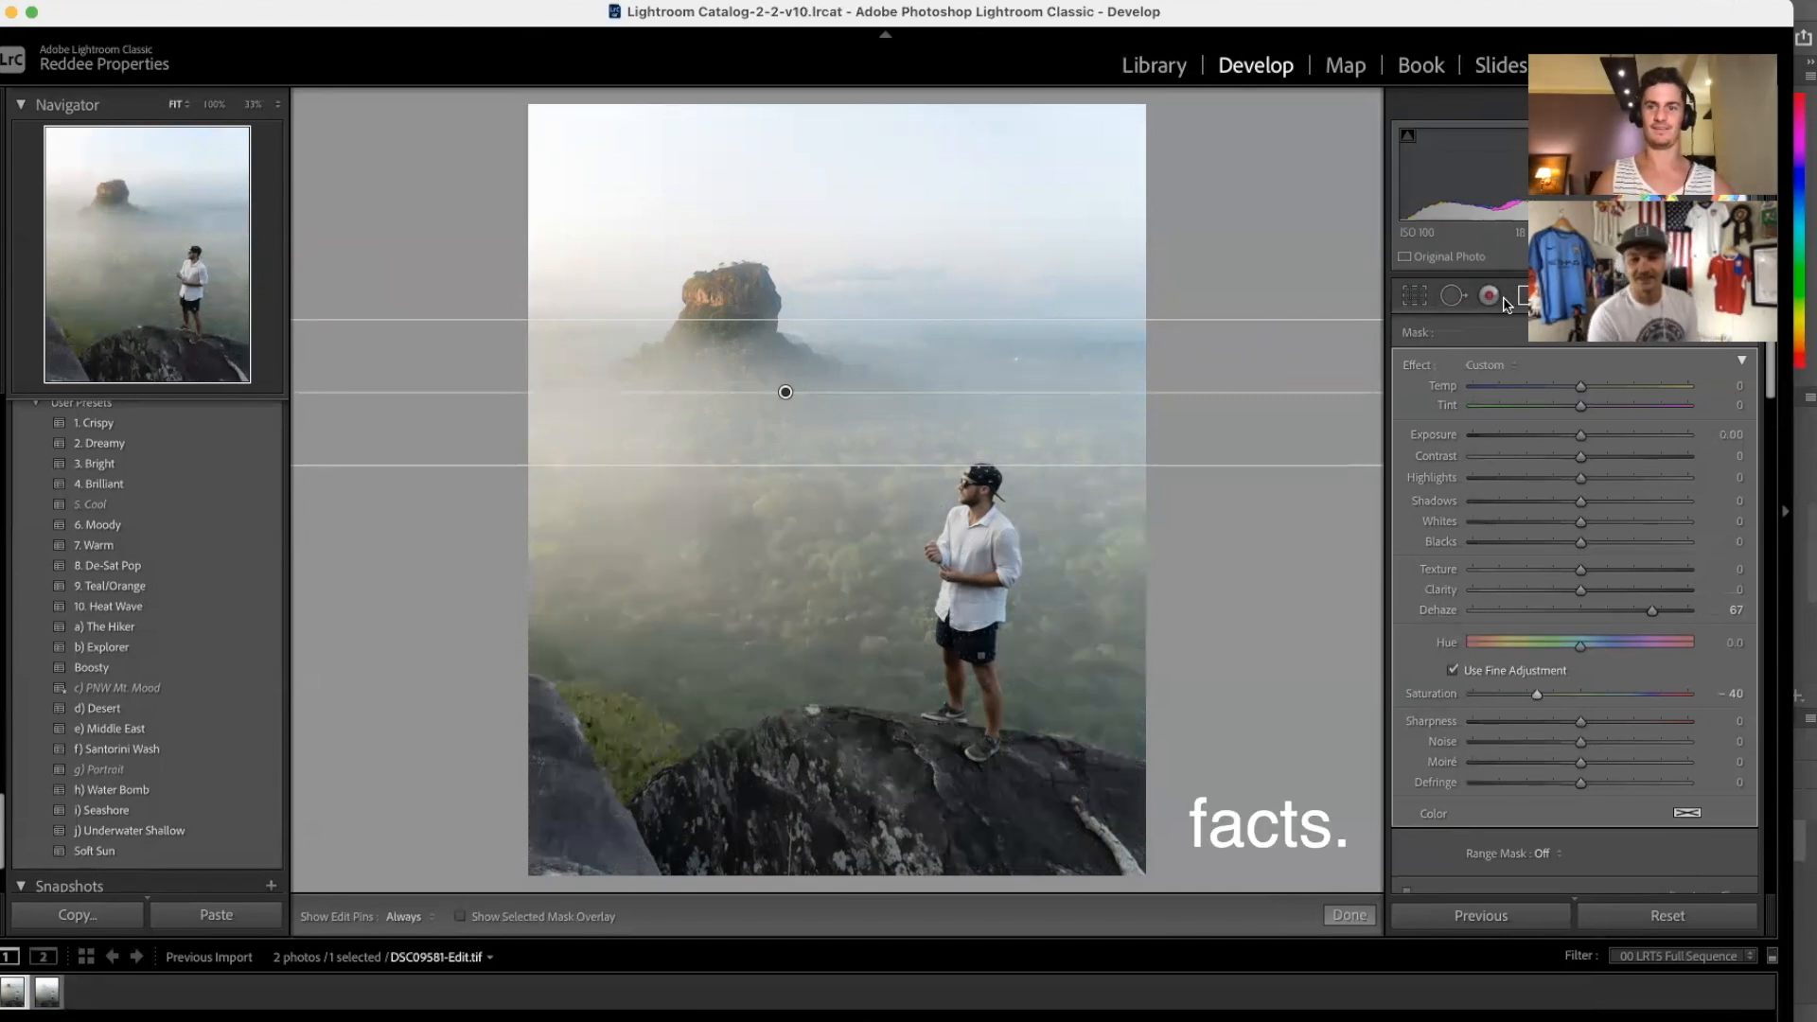
drag(1579, 584, 1534, 585)
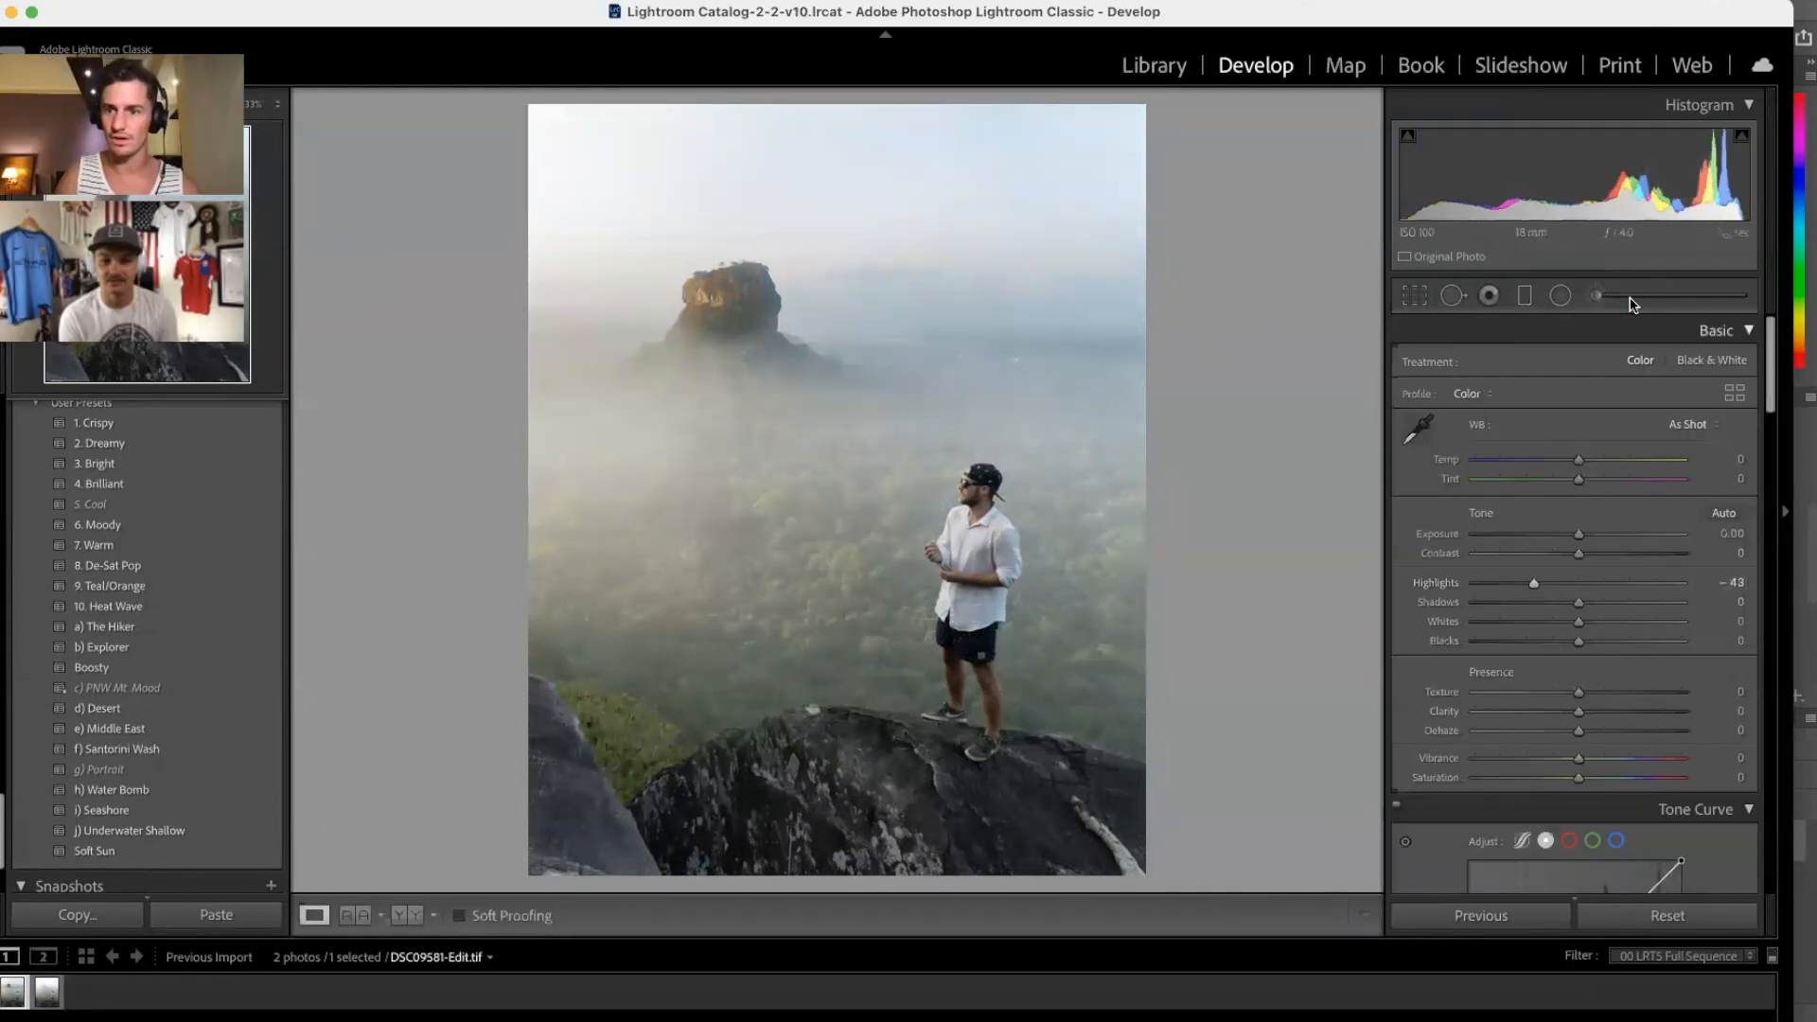
click(1596, 296)
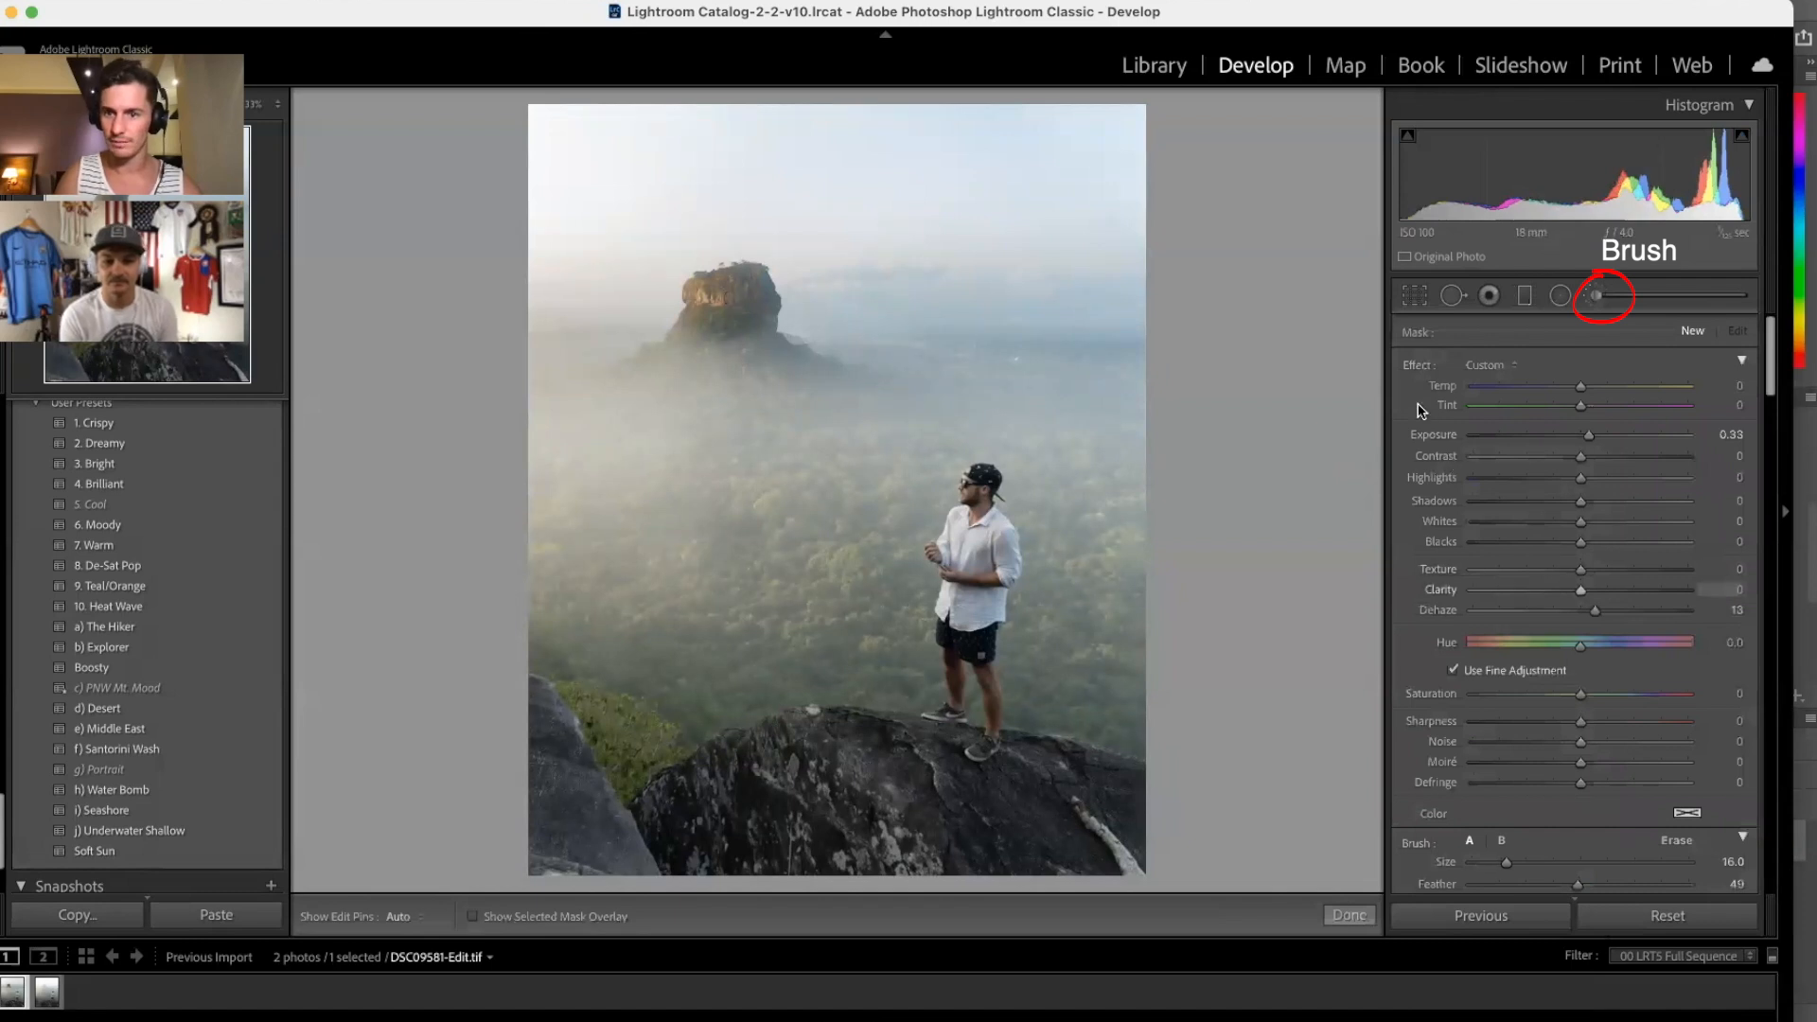
Step: Paint a negative-Dehaze brush (about -6) over the fog right of the man, then apply Soft Sun
double_click(1406, 367)
drag(1579, 611, 1560, 614)
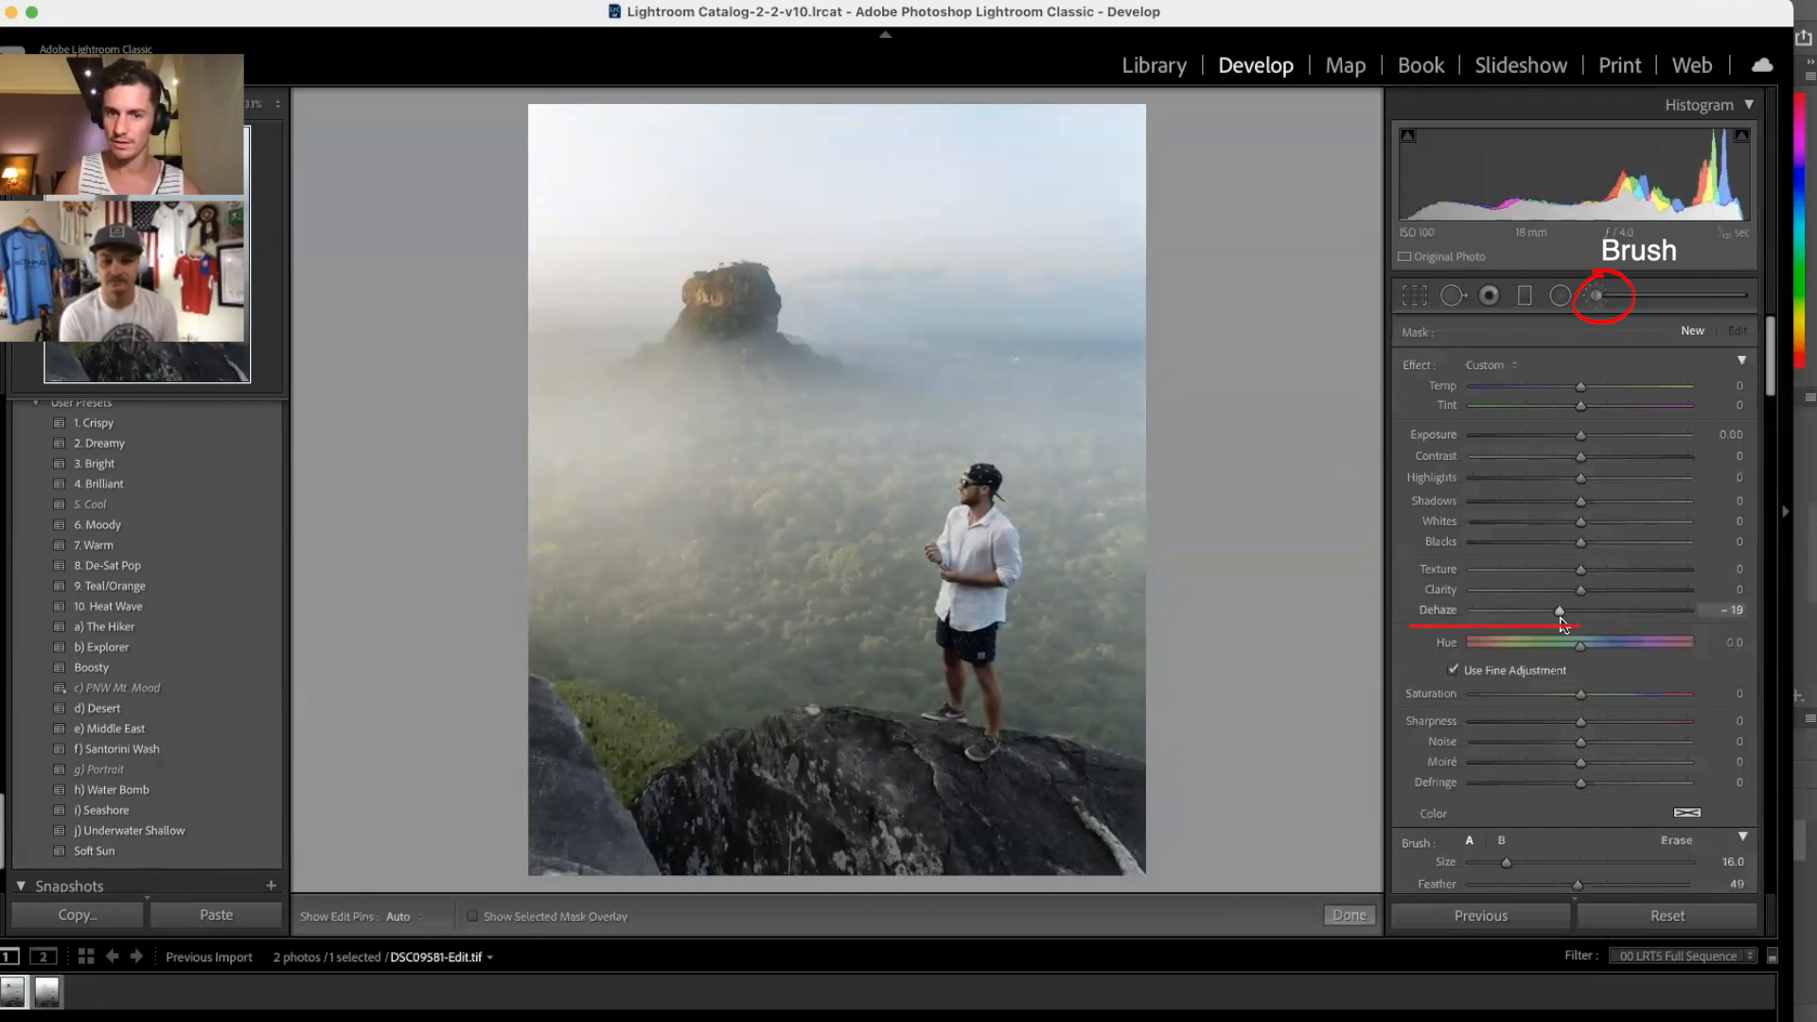
scroll(636, 461, up, 2)
mouse_move(819, 466)
mouse_down()
mouse_move(934, 408)
mouse_move(1067, 410)
mouse_up()
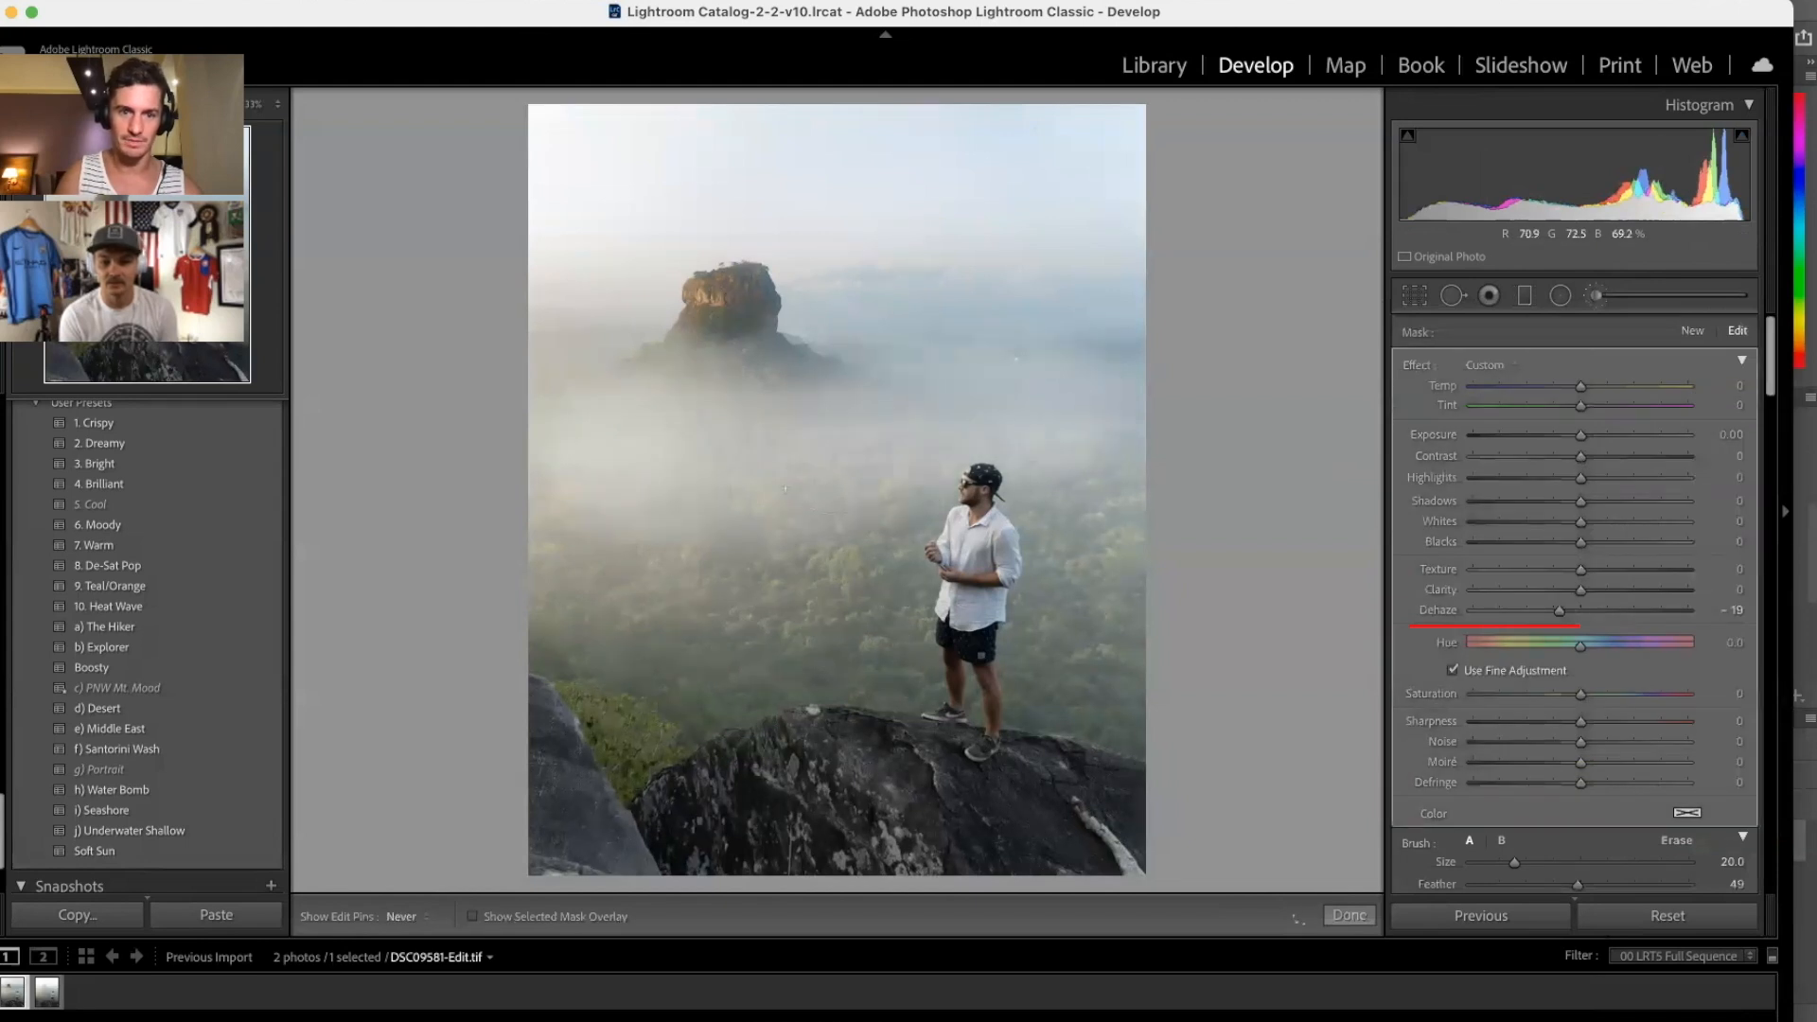
drag(723, 486, 1079, 488)
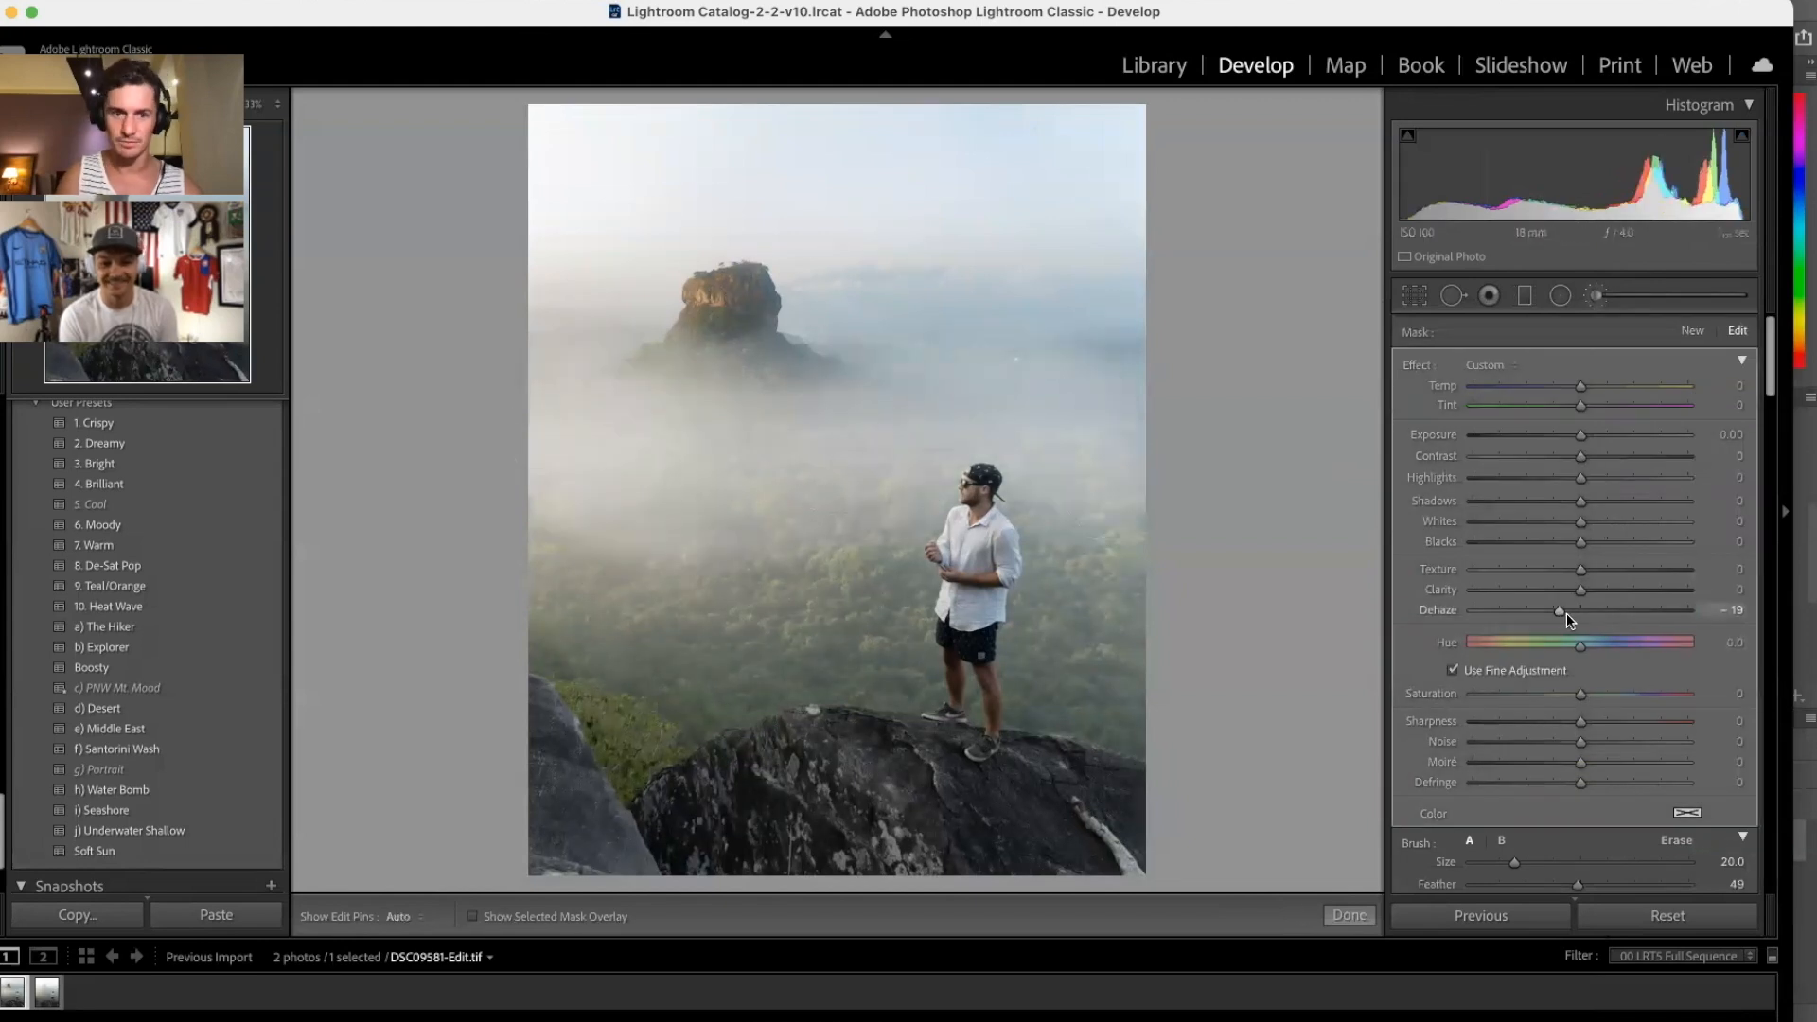
drag(1567, 613, 1571, 615)
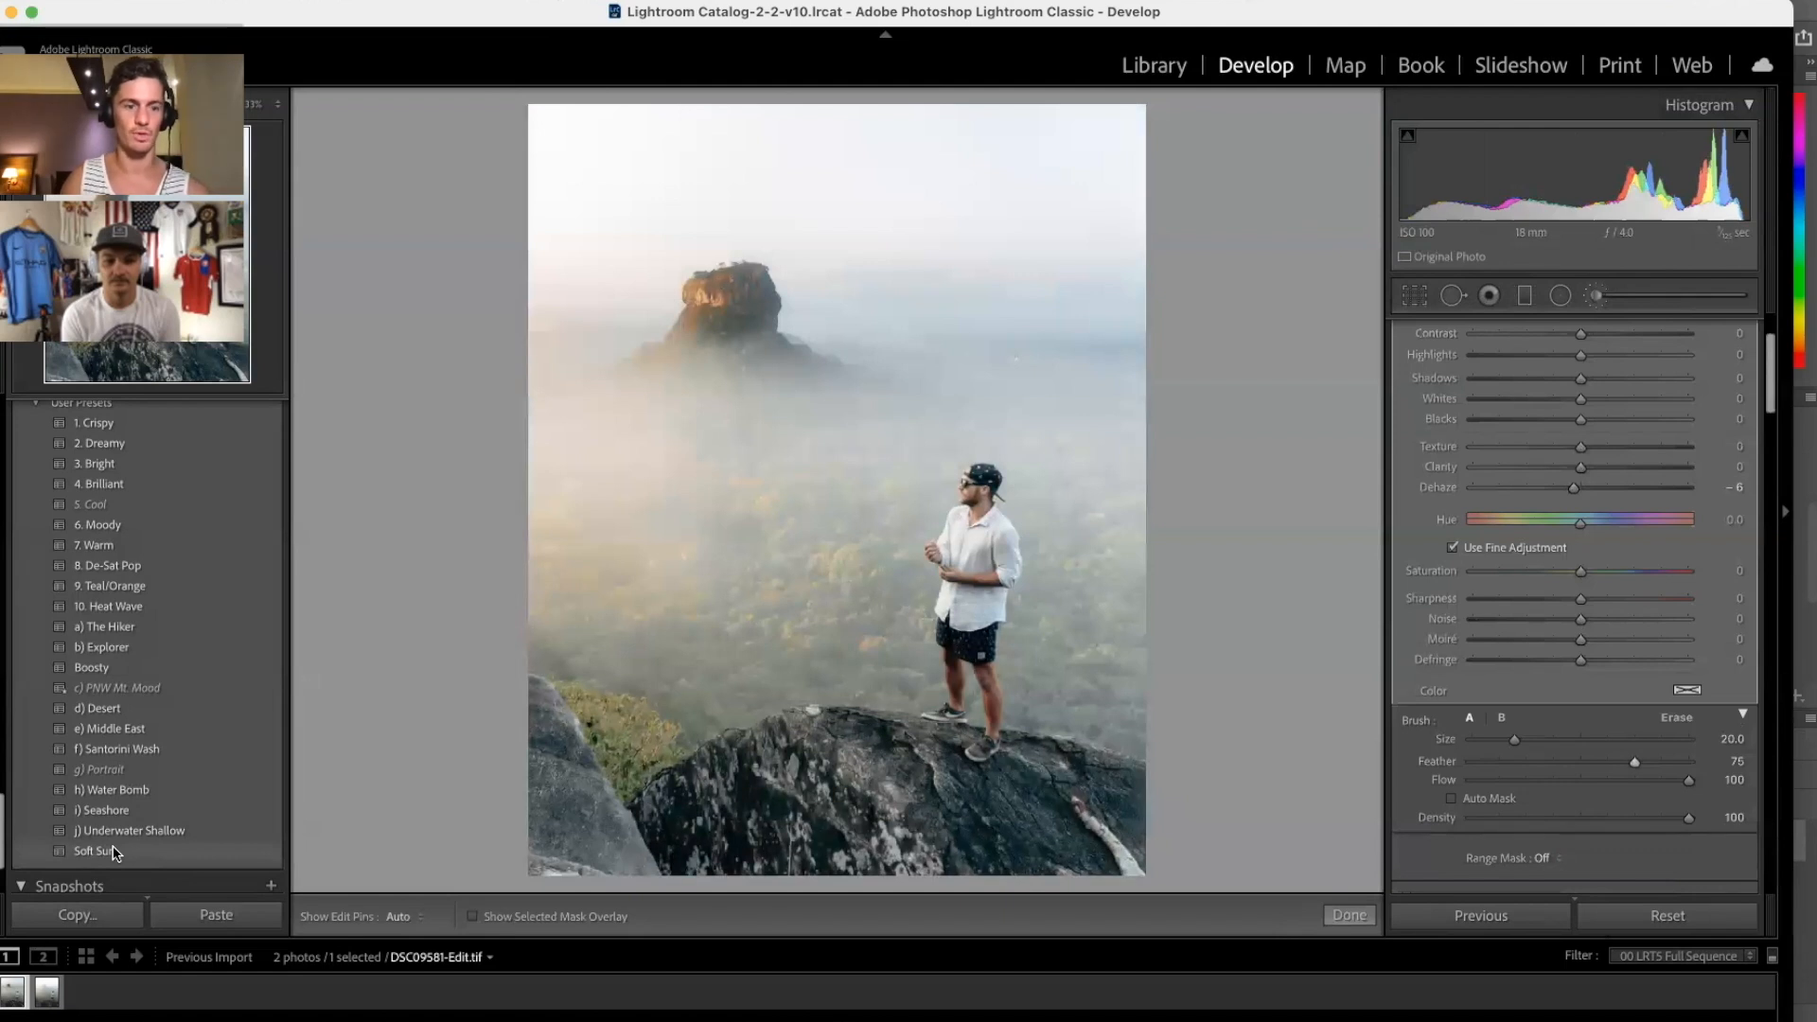
click(113, 851)
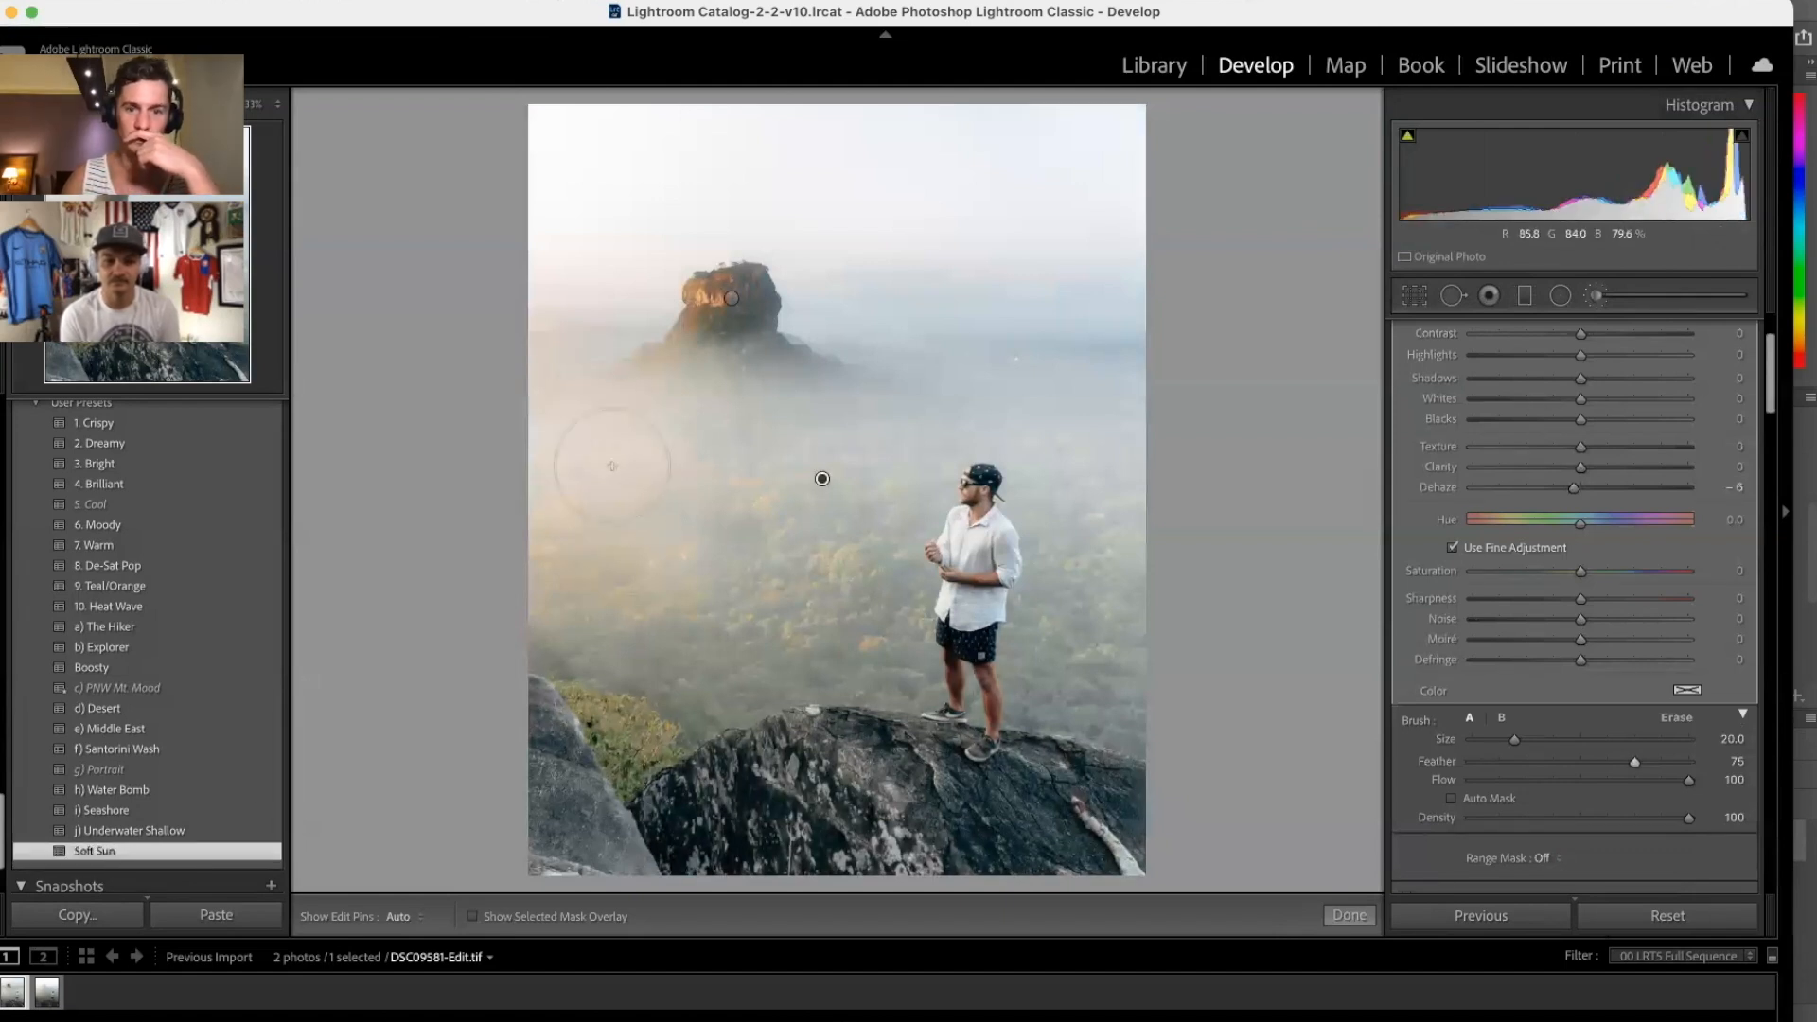
Step: Back in the Basic panel, set Highlights to -96 and Exposure to -0.25
click(1599, 296)
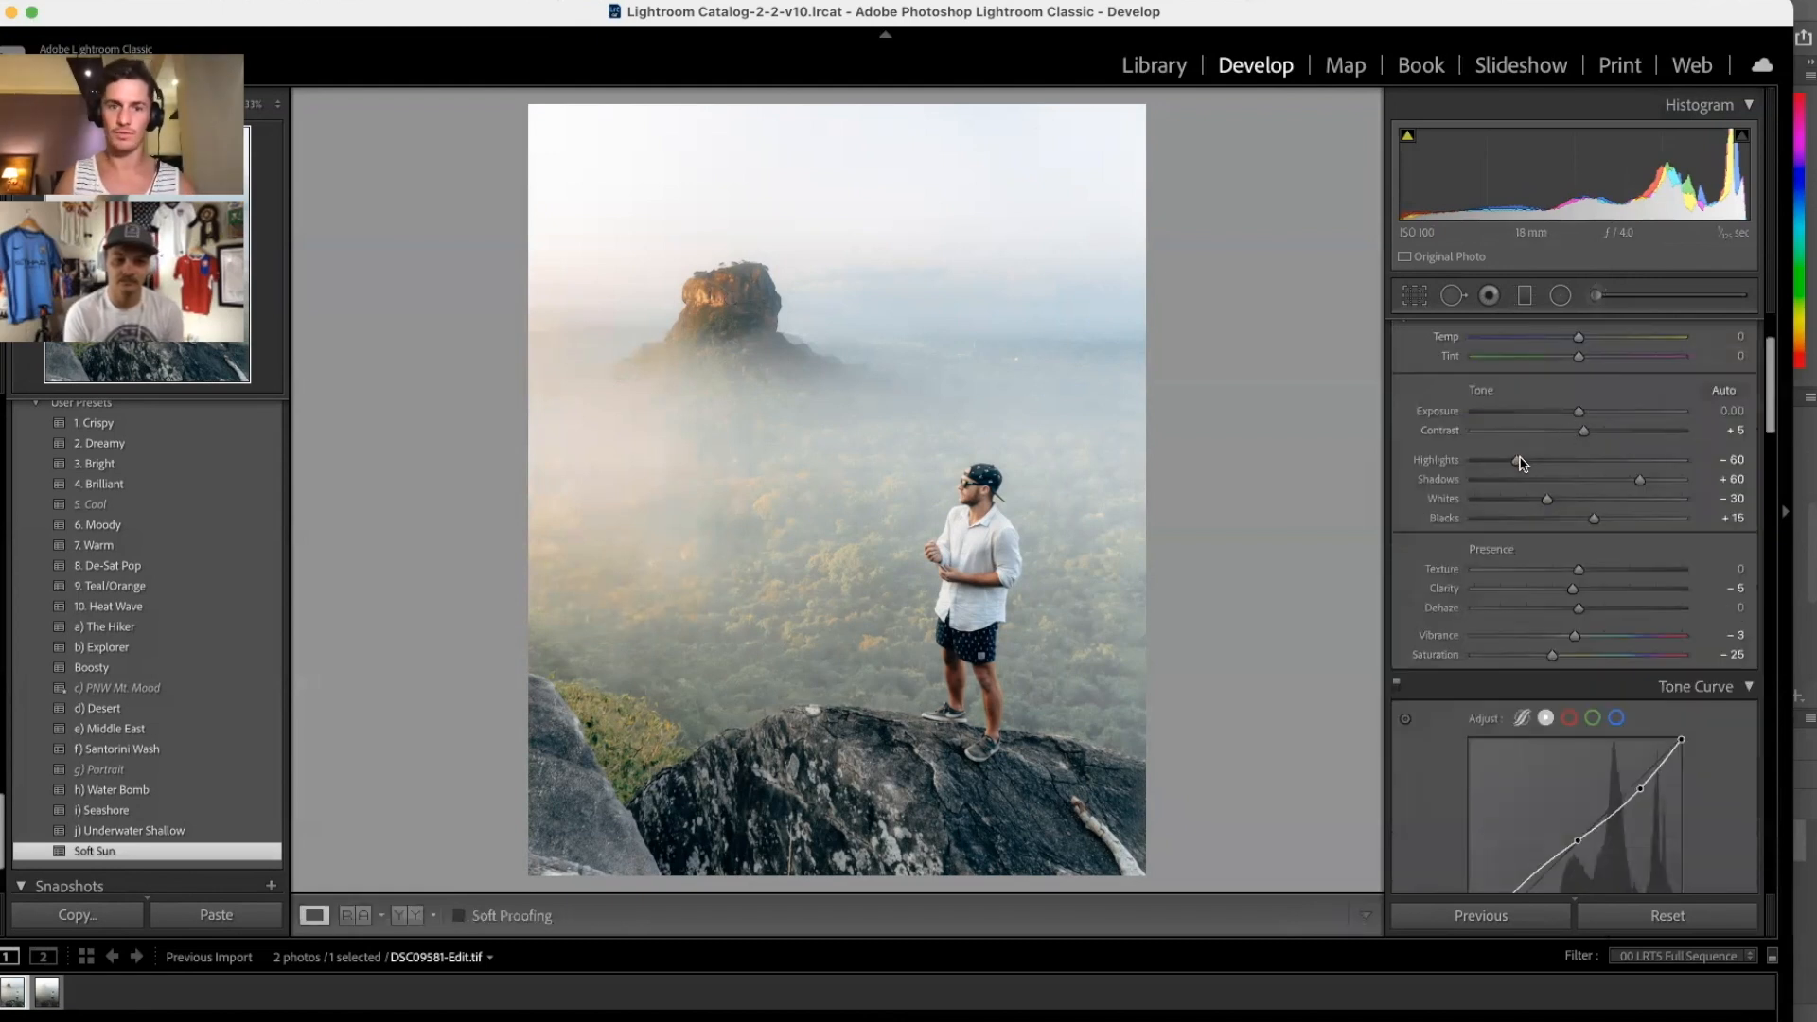
drag(1501, 462, 1478, 462)
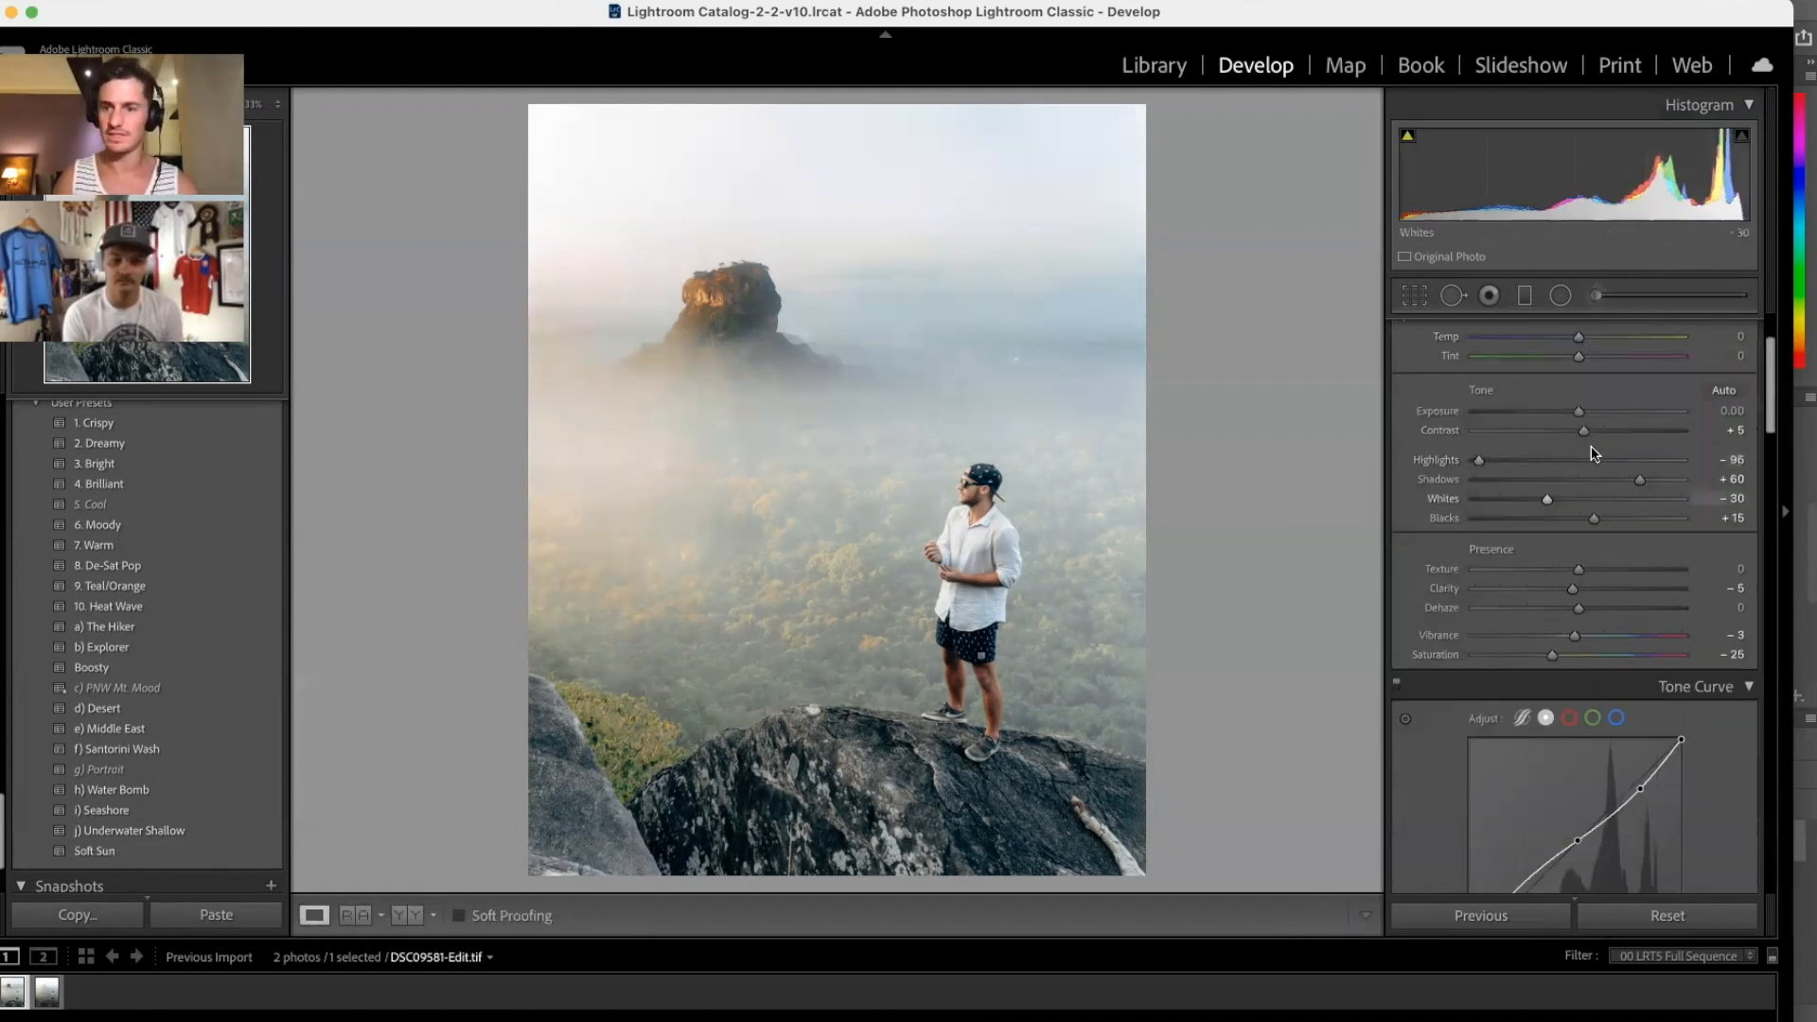
drag(1580, 418, 1573, 417)
click(1525, 295)
Step: Darken the sky with a top gradient and the foreground rocks with a bottom gradient at Exposure -0.54
drag(744, 149, 743, 271)
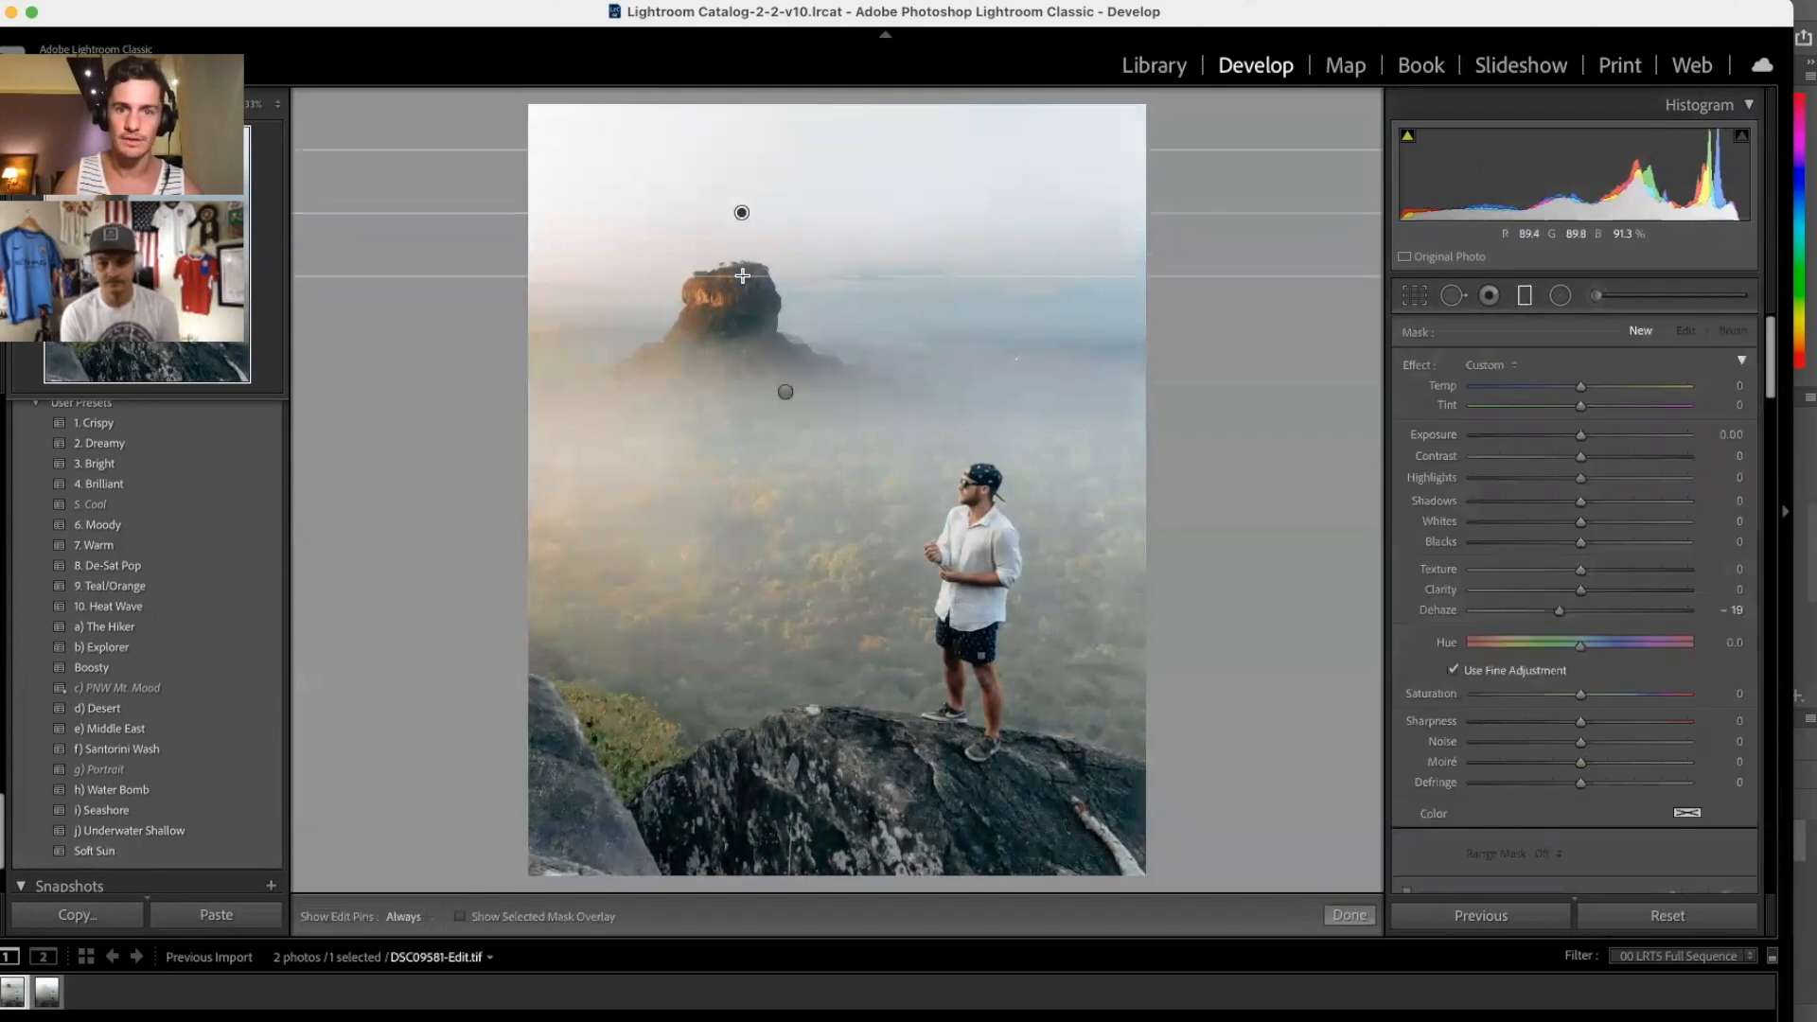
double_click(1419, 366)
drag(1580, 436, 1571, 436)
drag(893, 272, 893, 365)
drag(1570, 436, 1551, 442)
click(1525, 295)
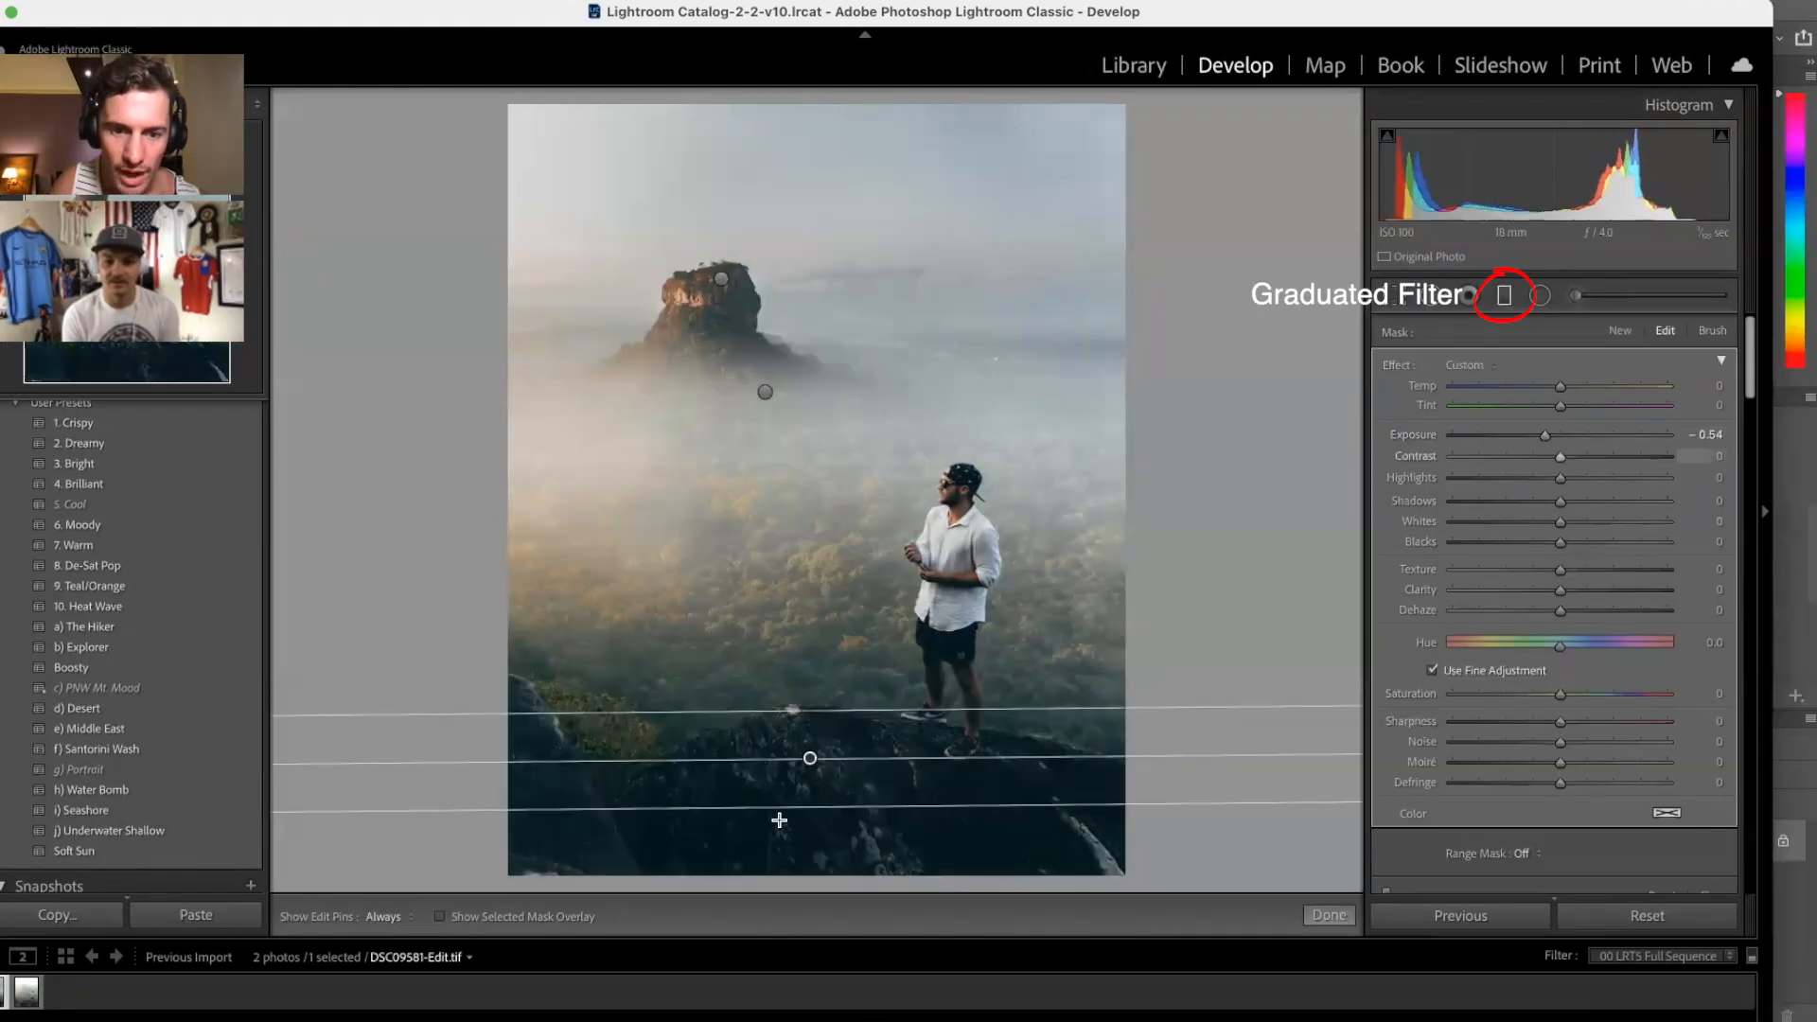
drag(830, 710, 829, 688)
drag(811, 749, 805, 763)
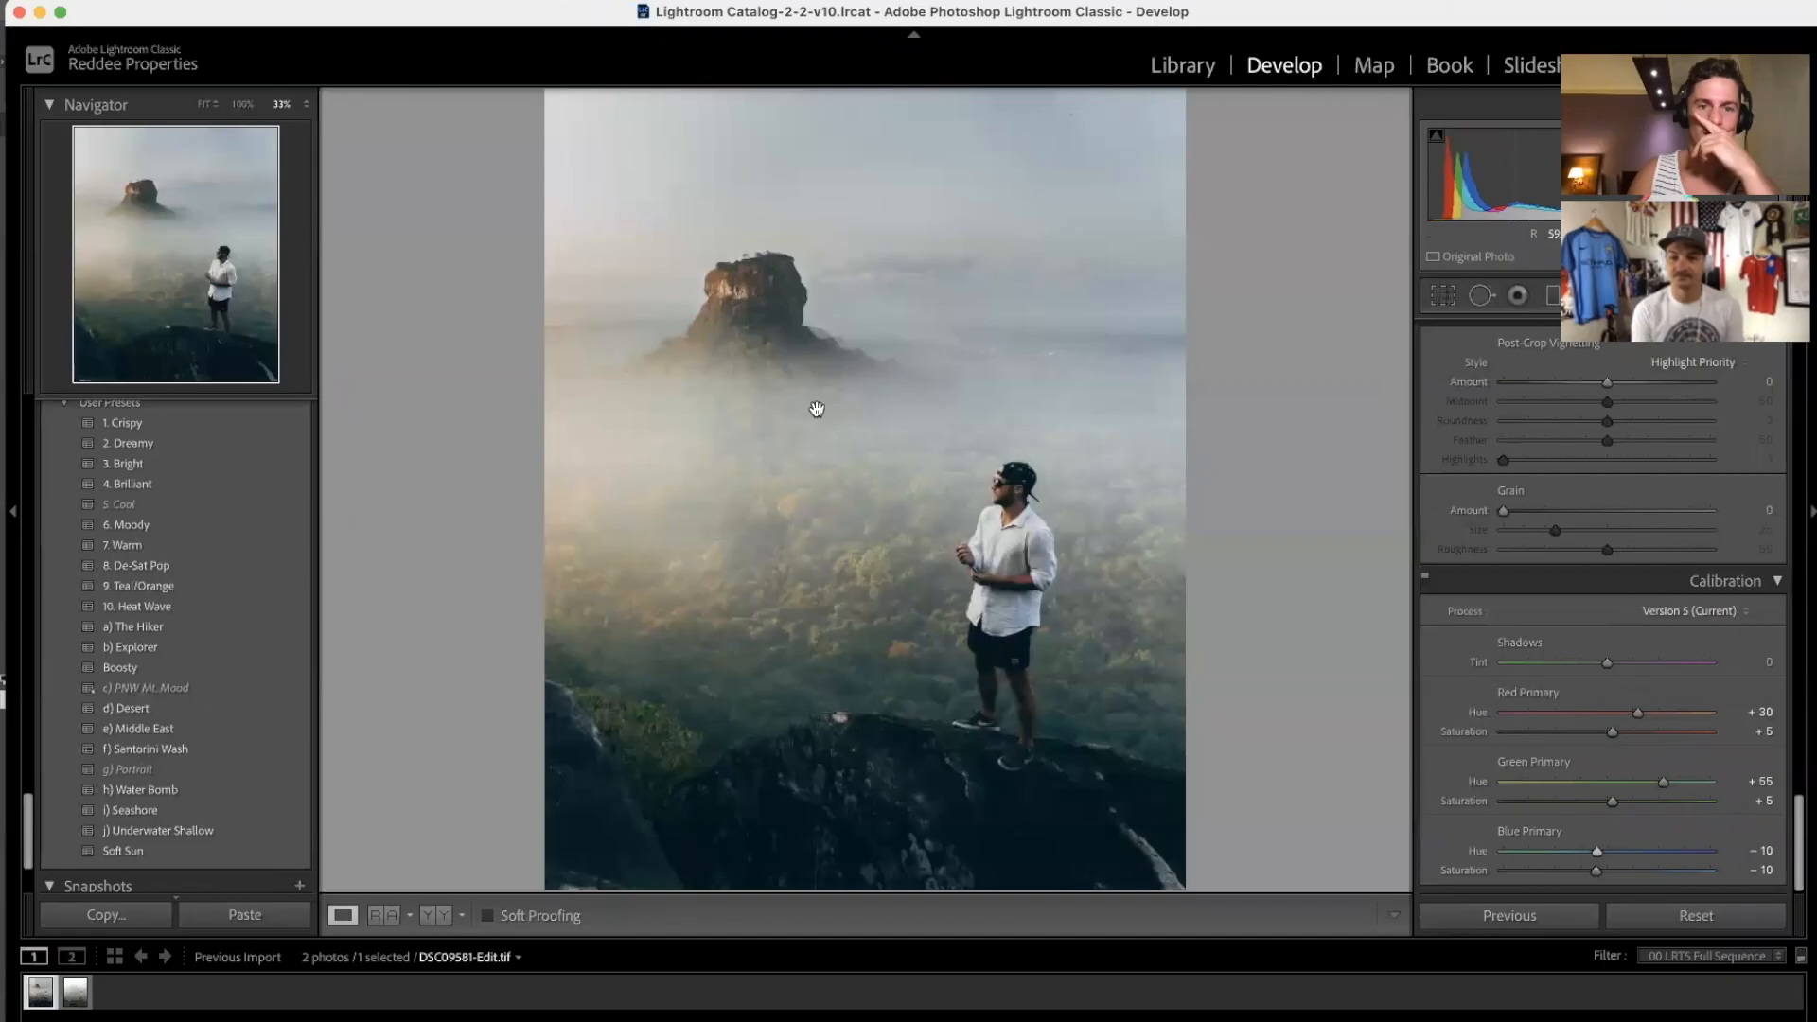
Step: Edit a copy with Lightroom adjustments in Luminar, opening DSC09581-Edit-Edit.tif
right_click(835, 455)
mouse_move(994, 556)
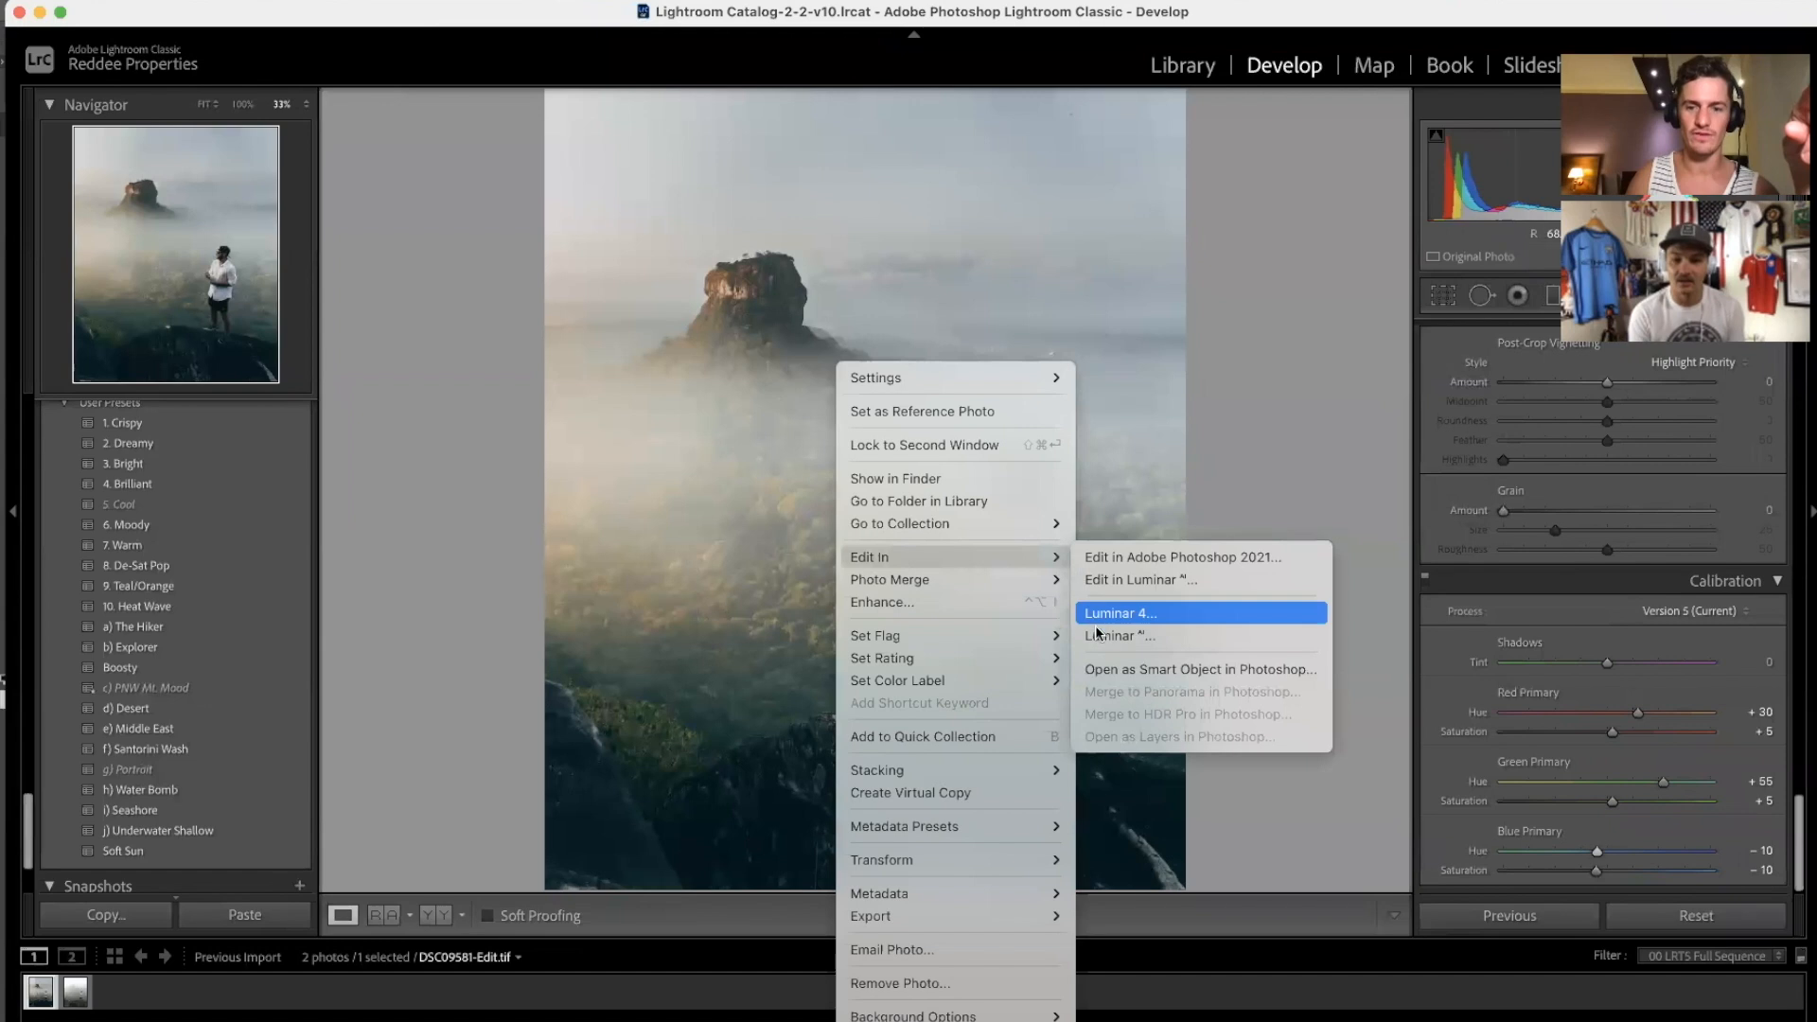
click(1104, 642)
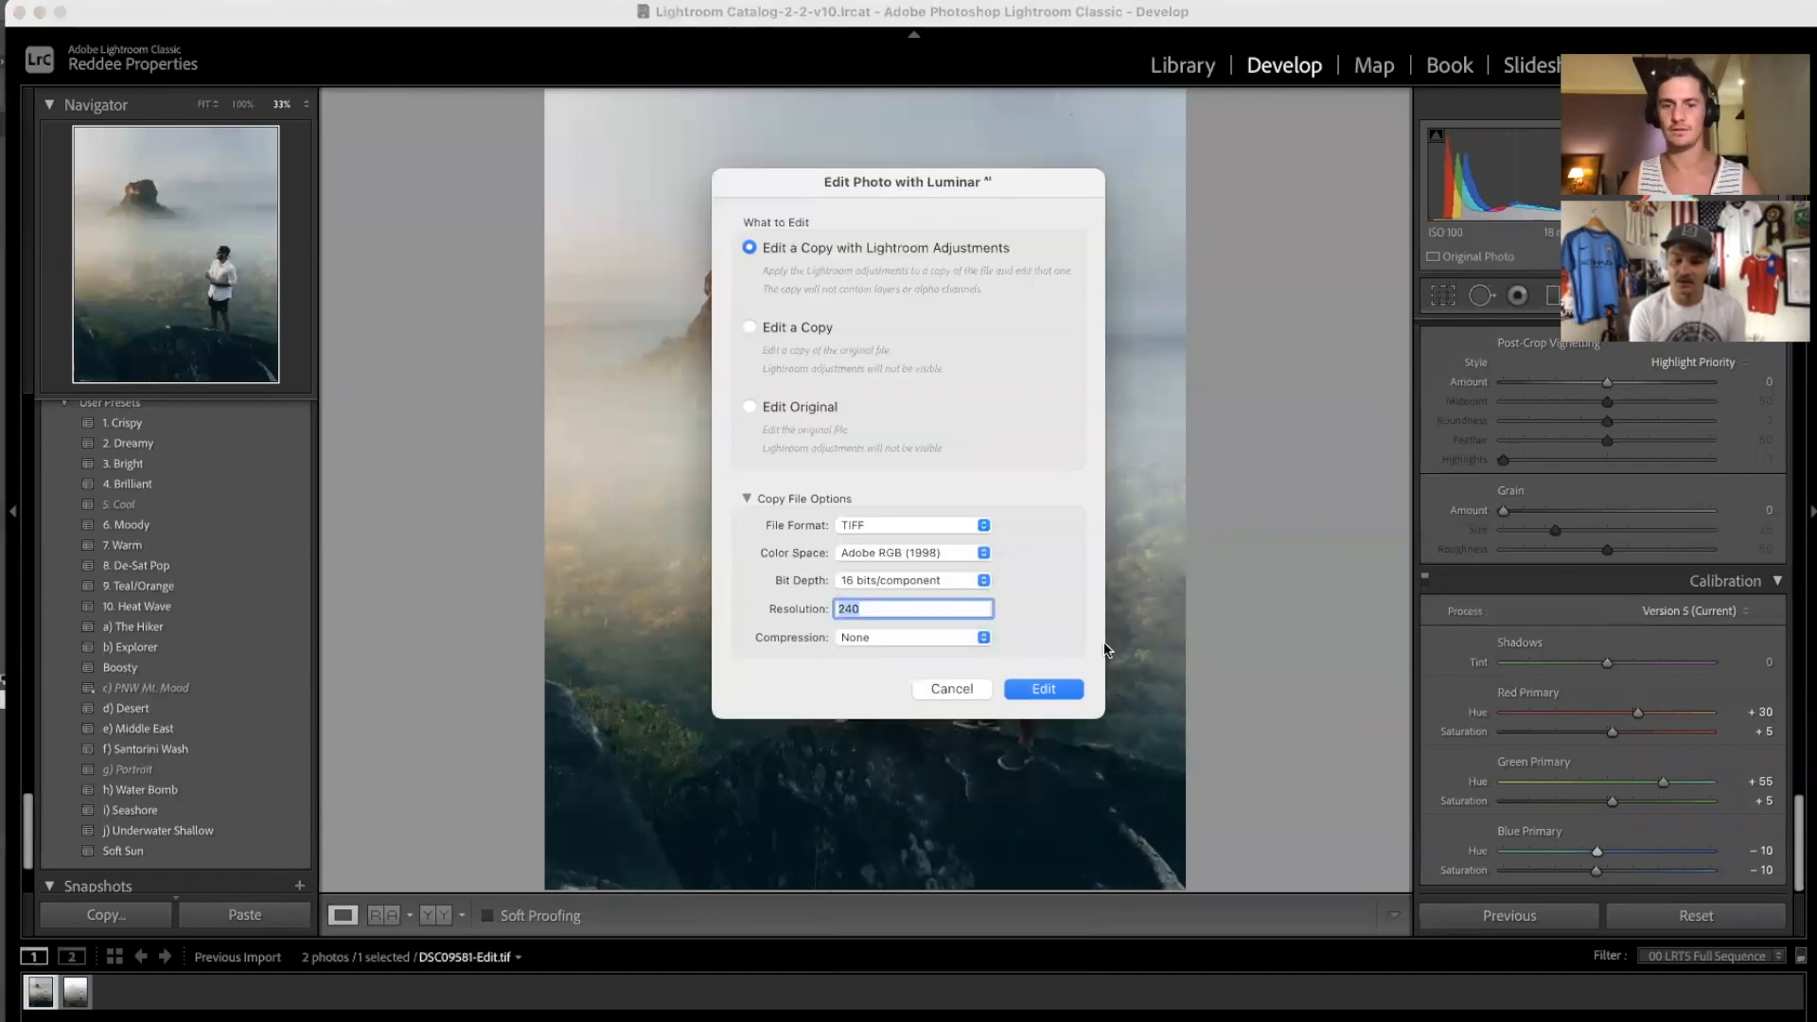
click(1073, 689)
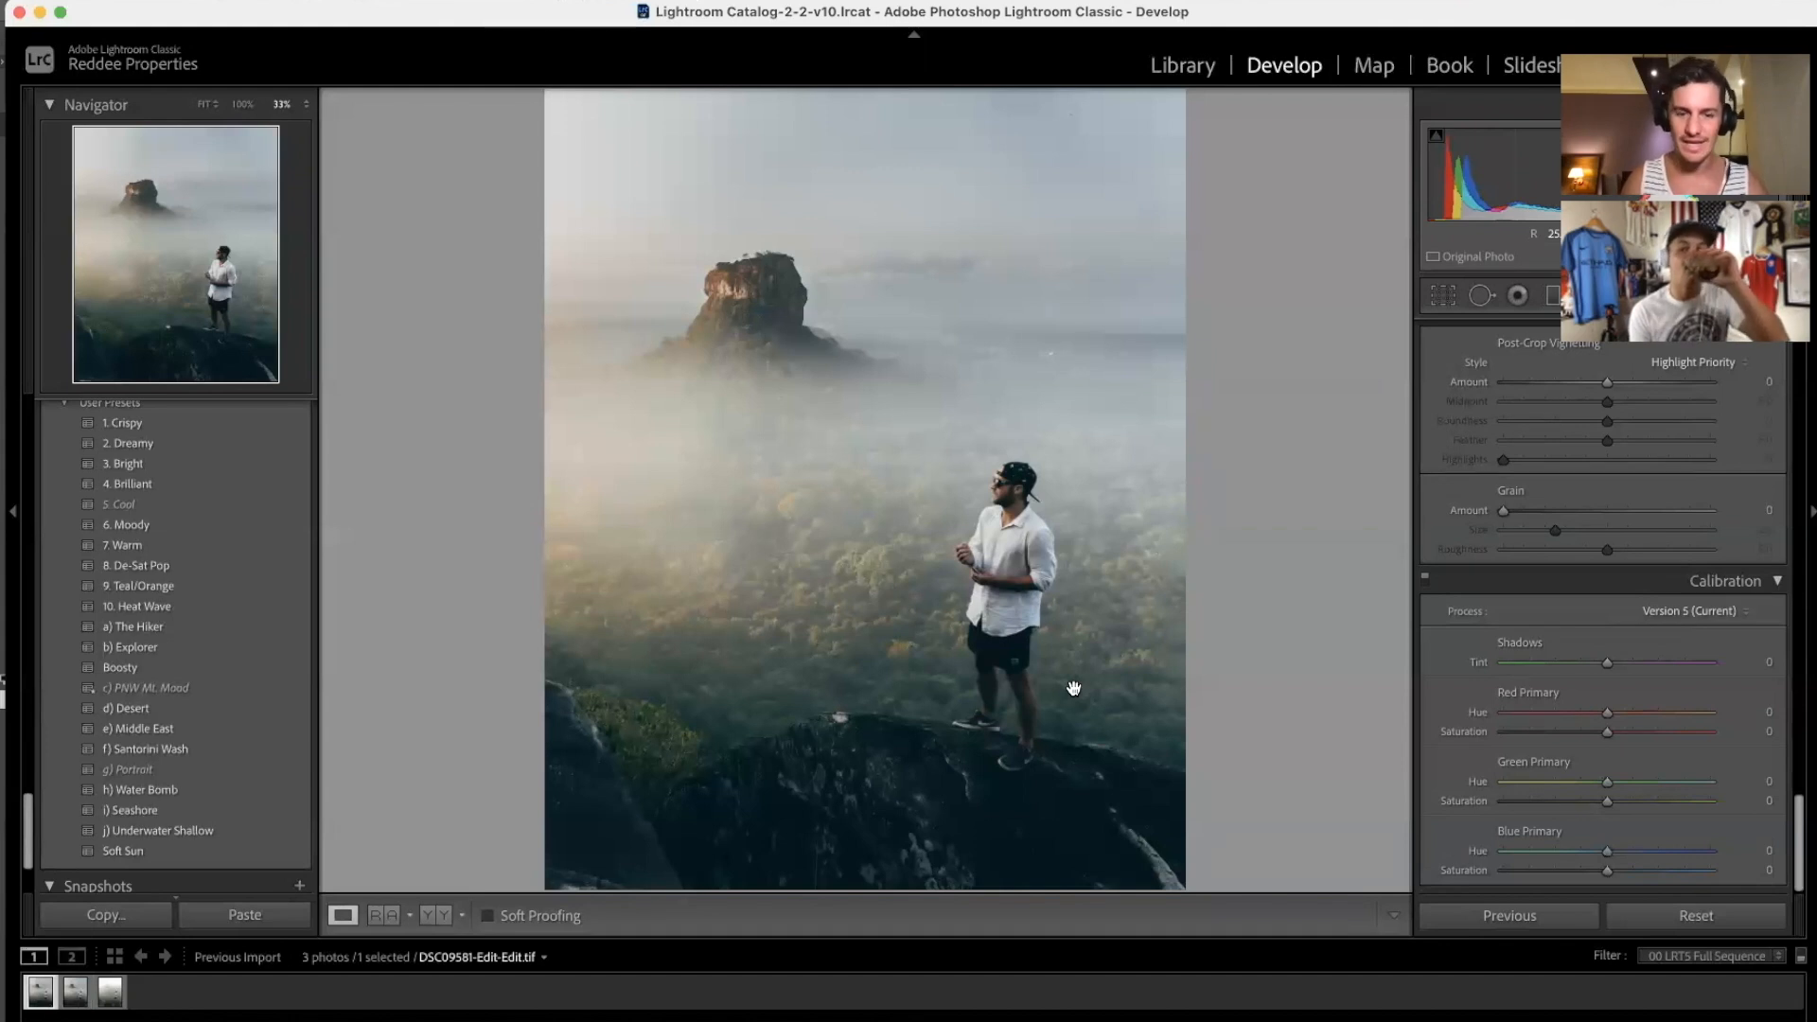
right_click(1289, 1019)
click(1307, 994)
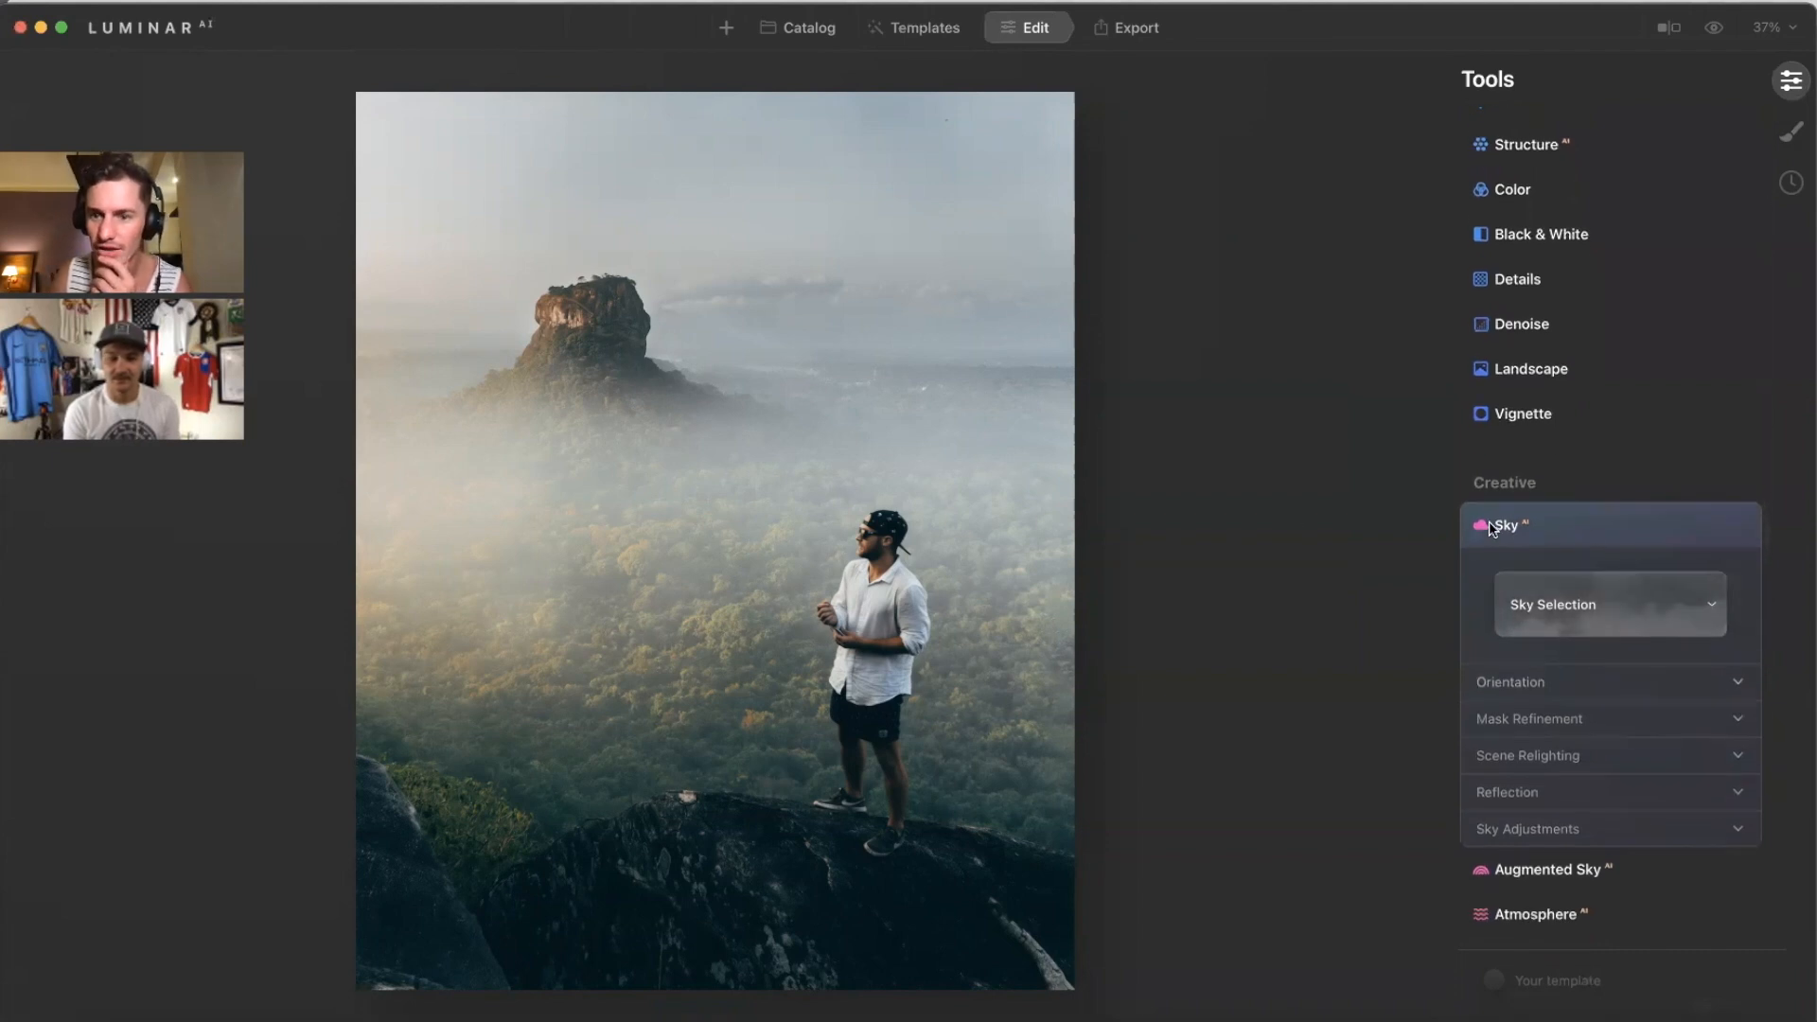
Step: Try Sunset Clouds 3, Sunset 4, 3, 2, Dramatic Sunset 2 and Dramatic Sky 5, ending on Dramatic Sky 6
click(1587, 617)
scroll(1610, 424, down, 10)
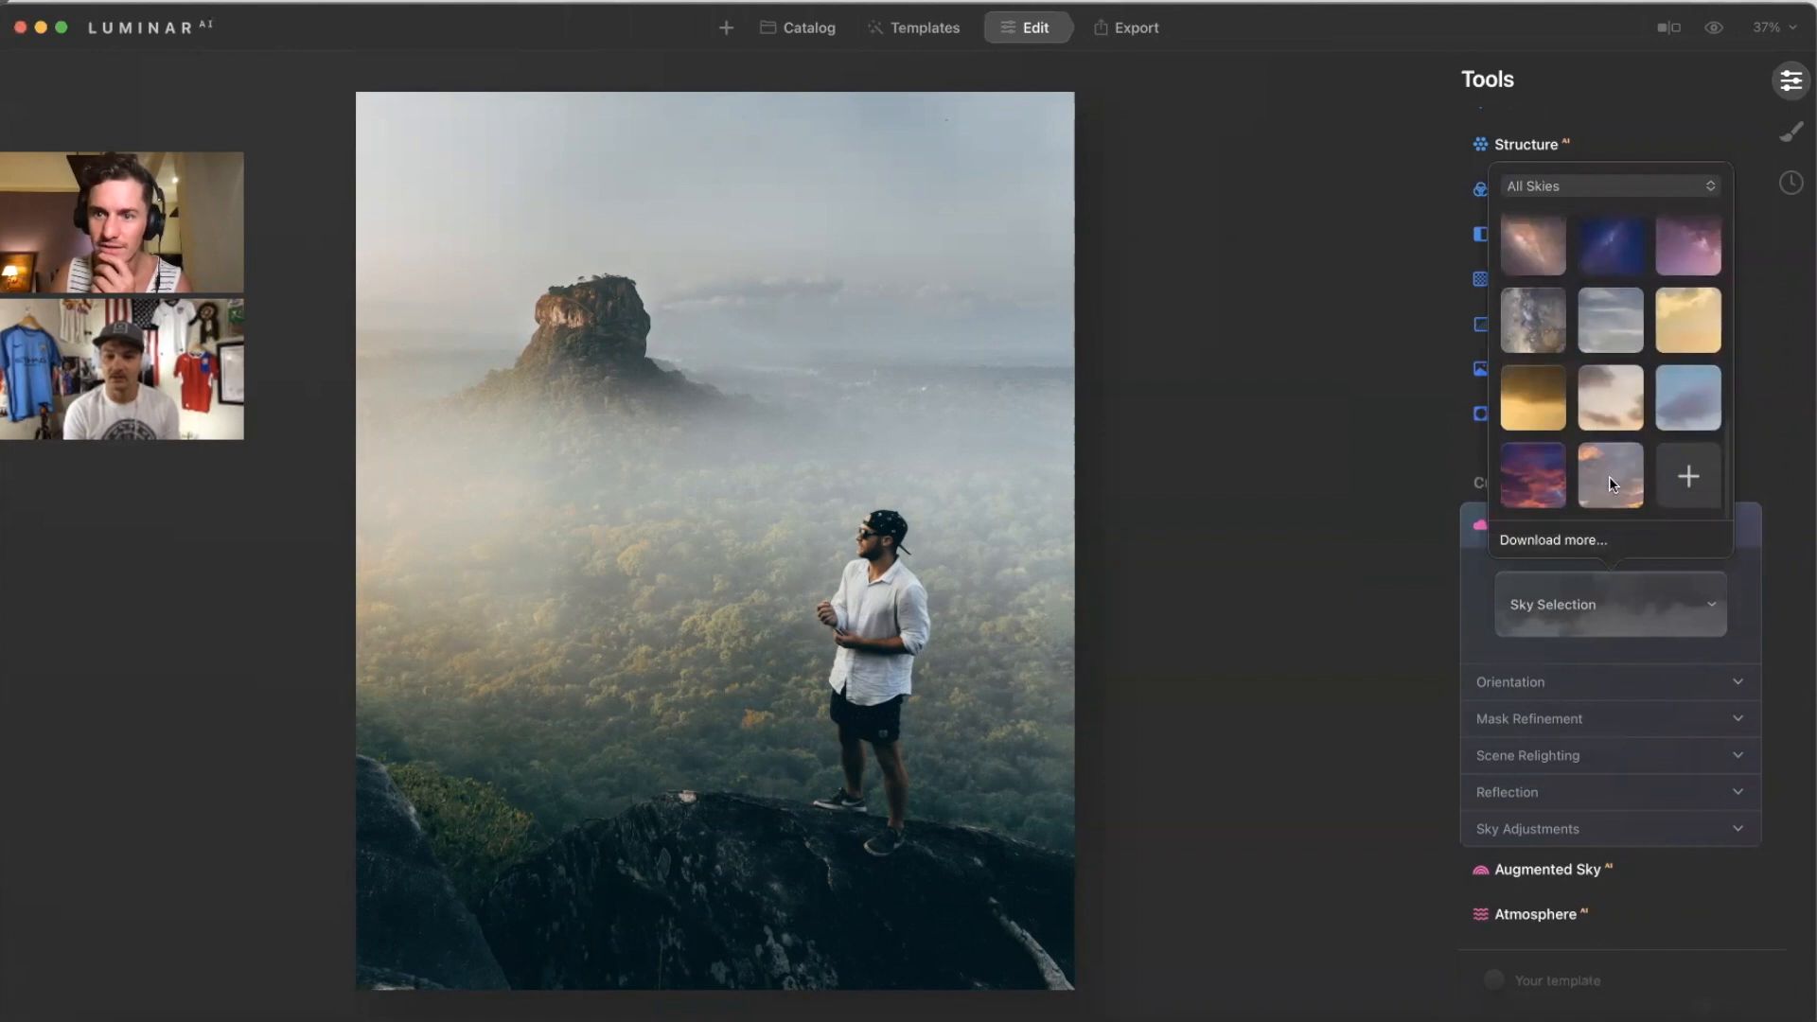
click(1609, 483)
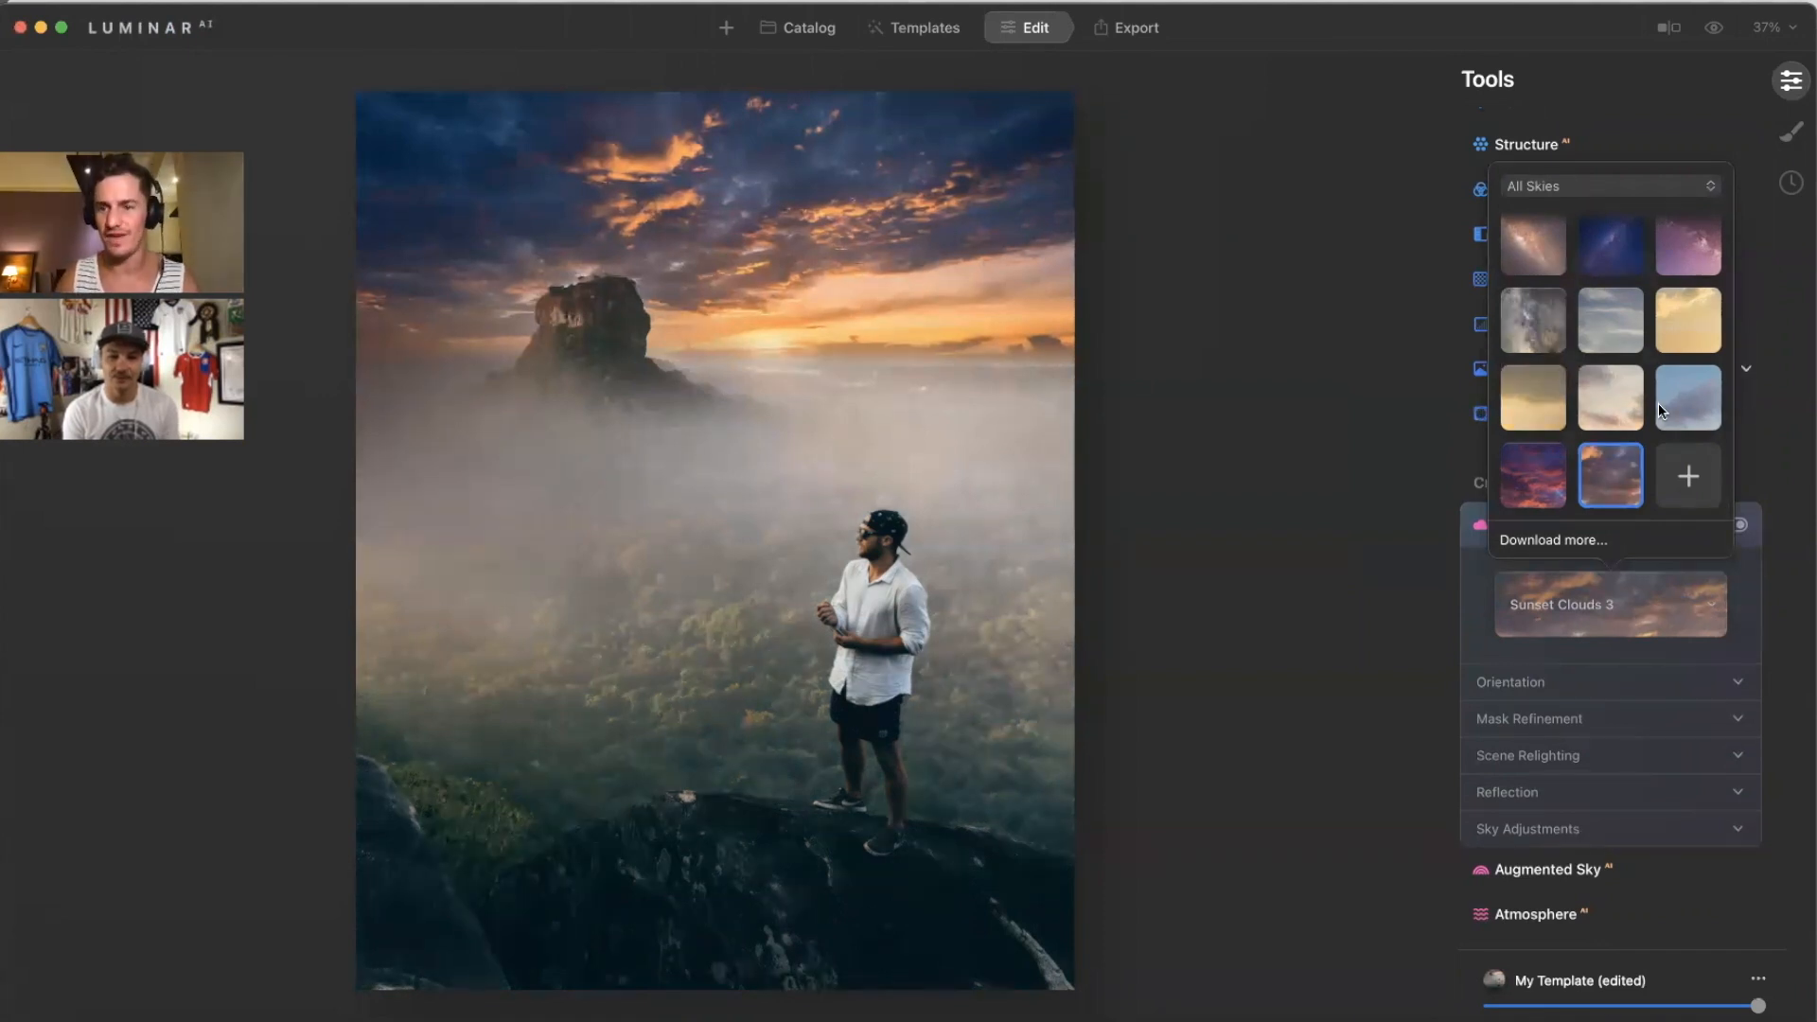
click(1607, 396)
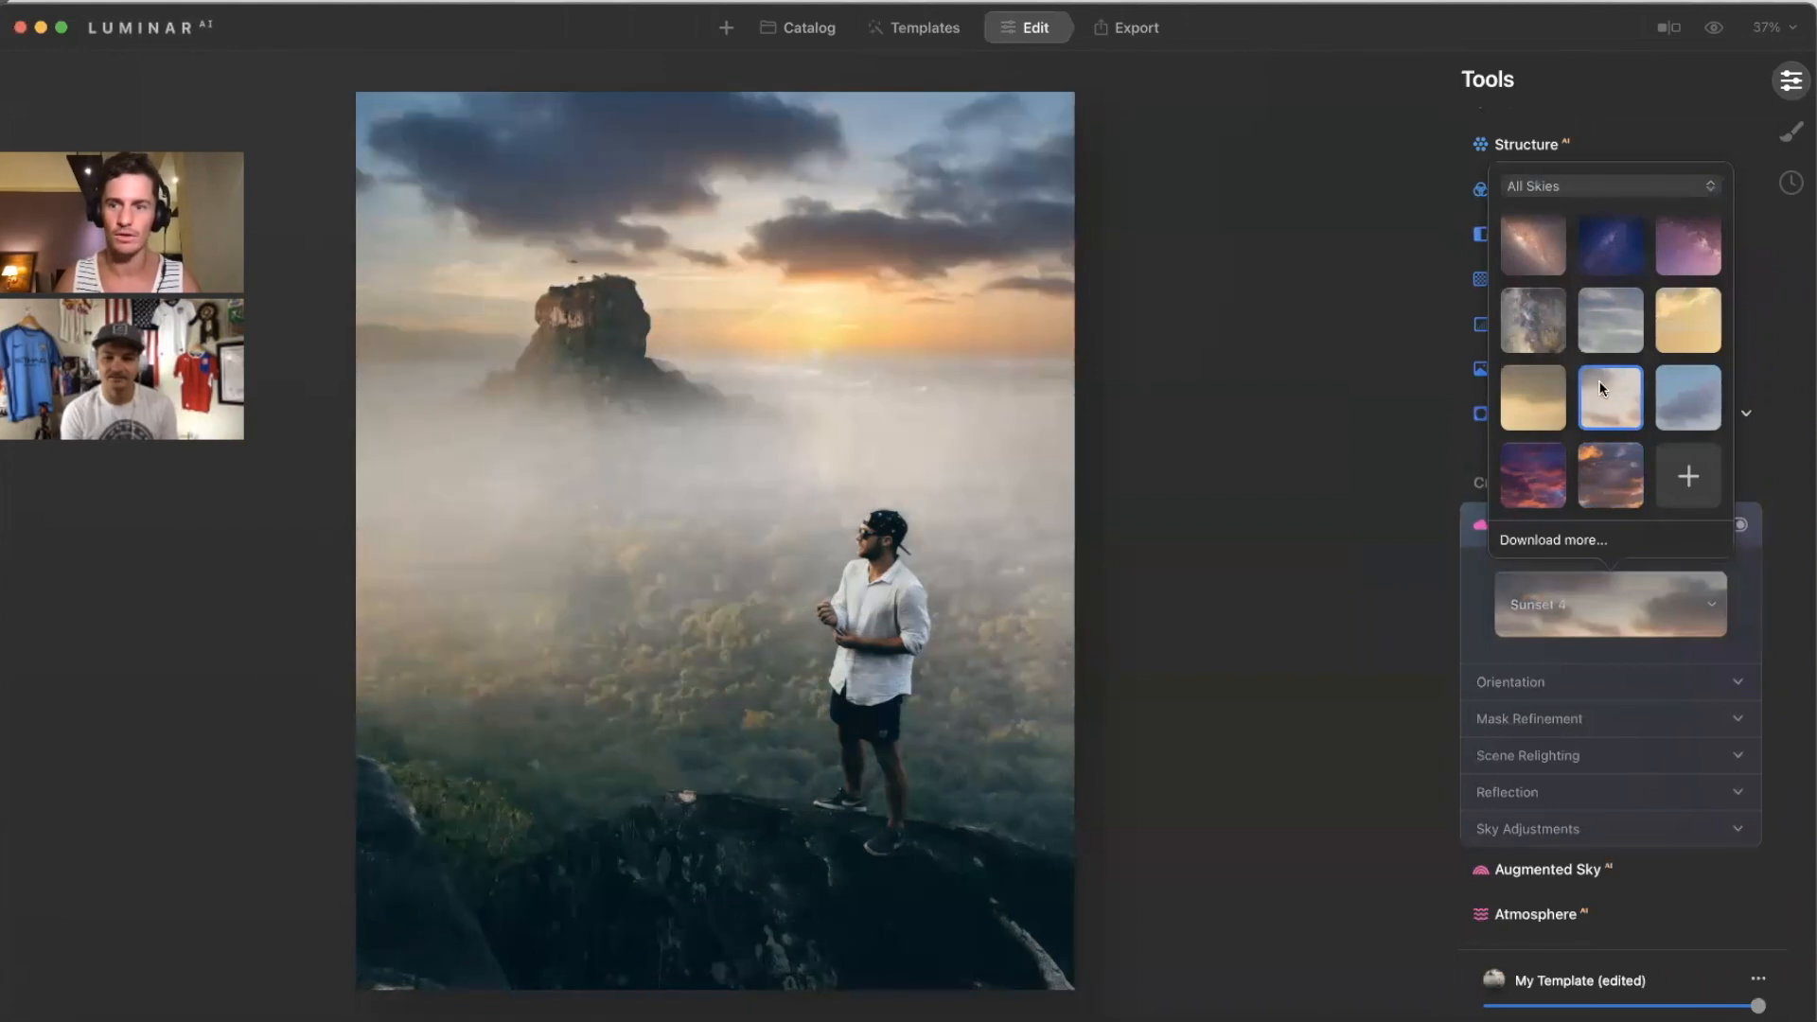
click(1542, 400)
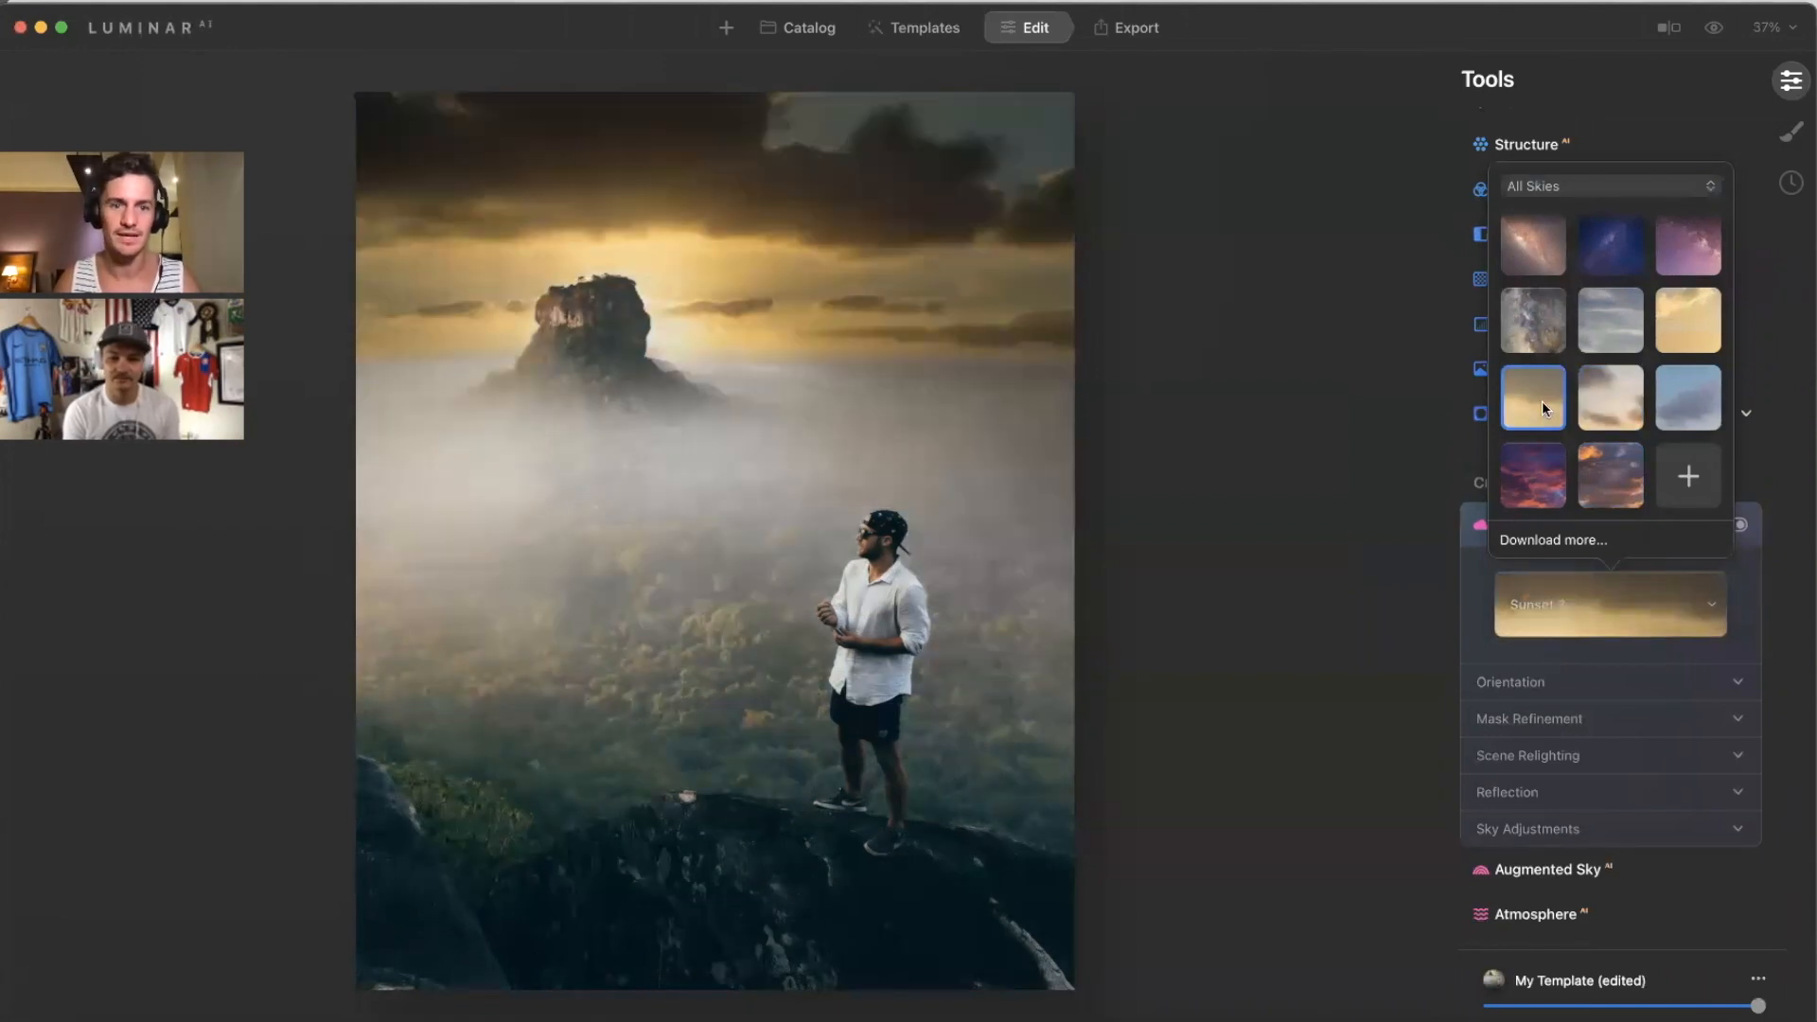
click(1679, 320)
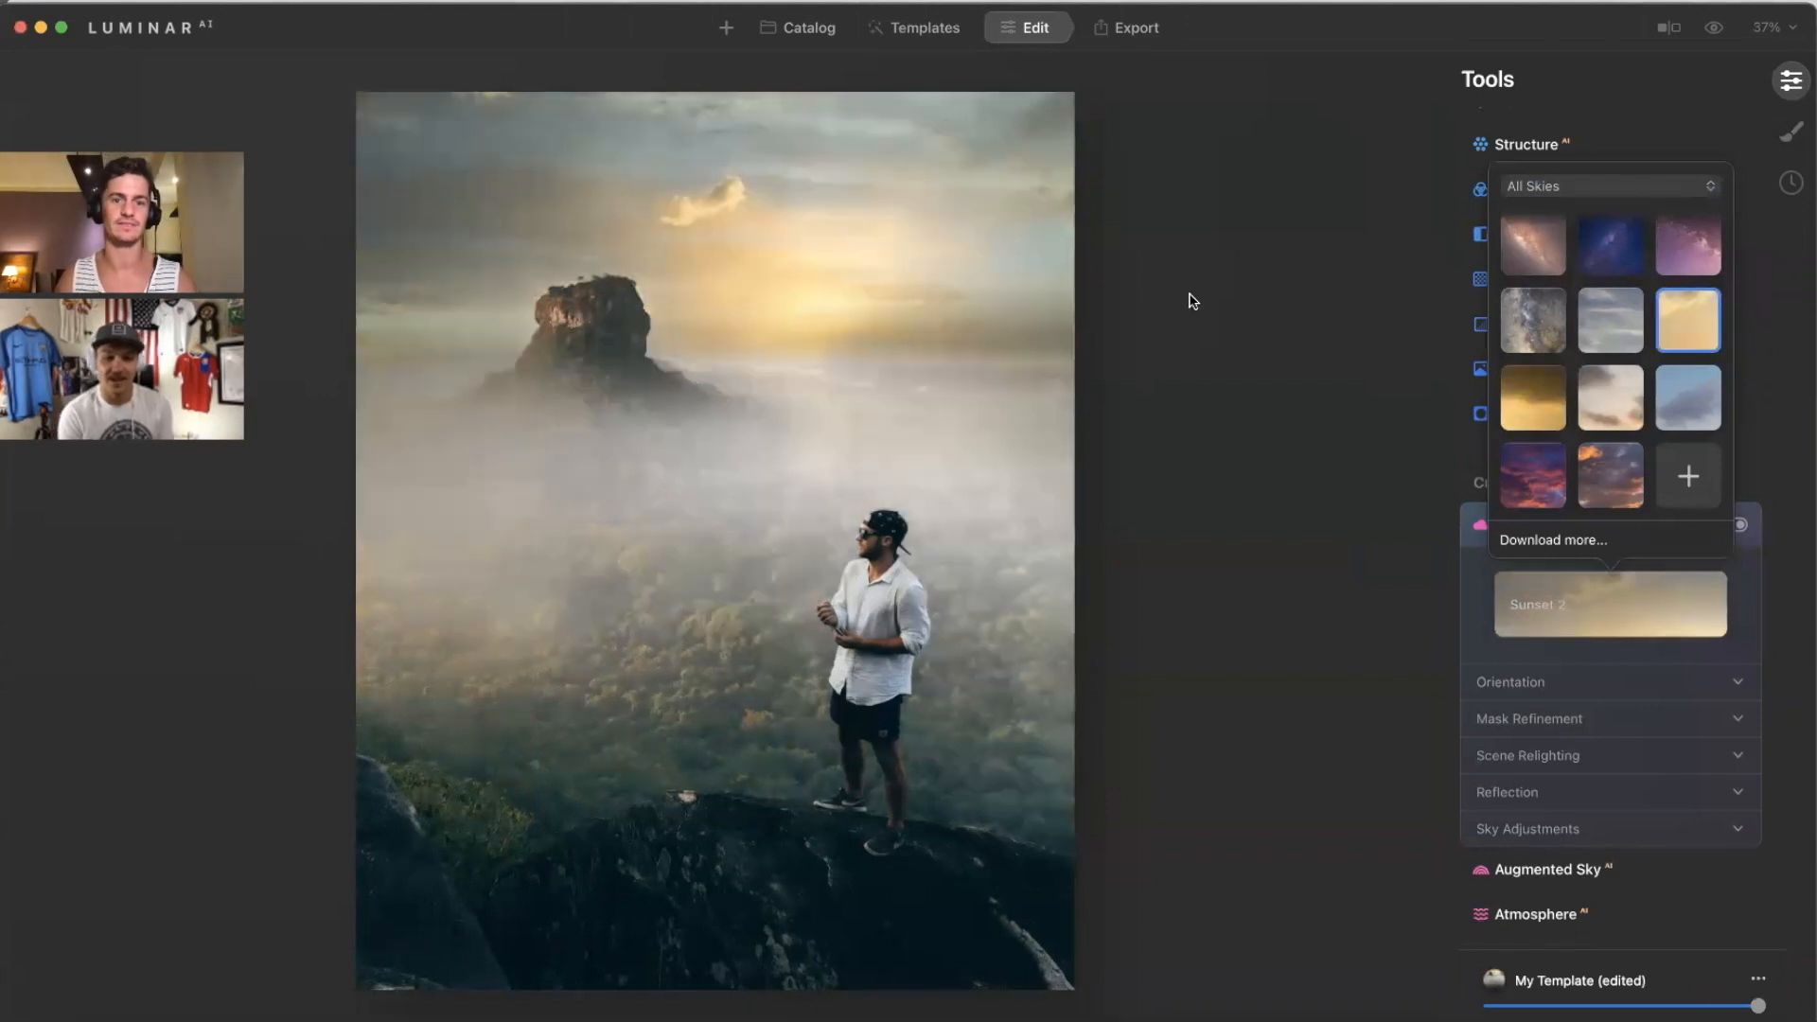
scroll(1622, 387, up, 3)
click(1534, 248)
scroll(1541, 310, up, 3)
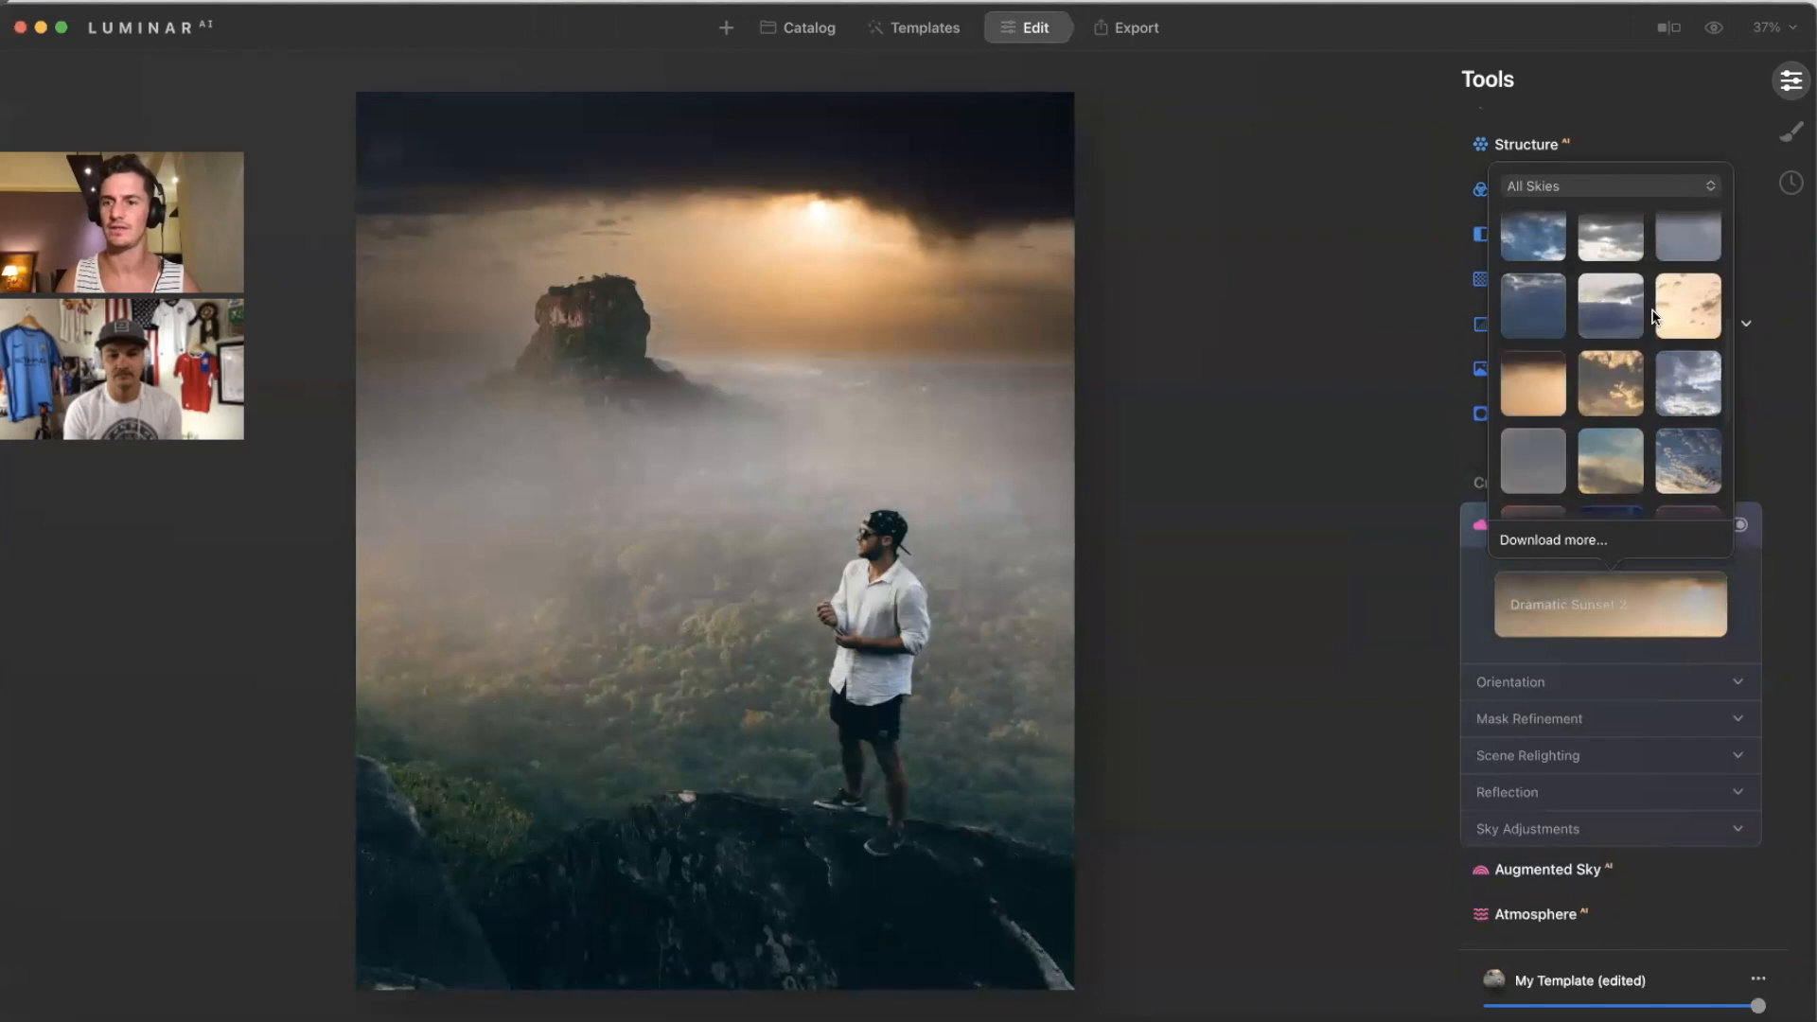
click(1553, 318)
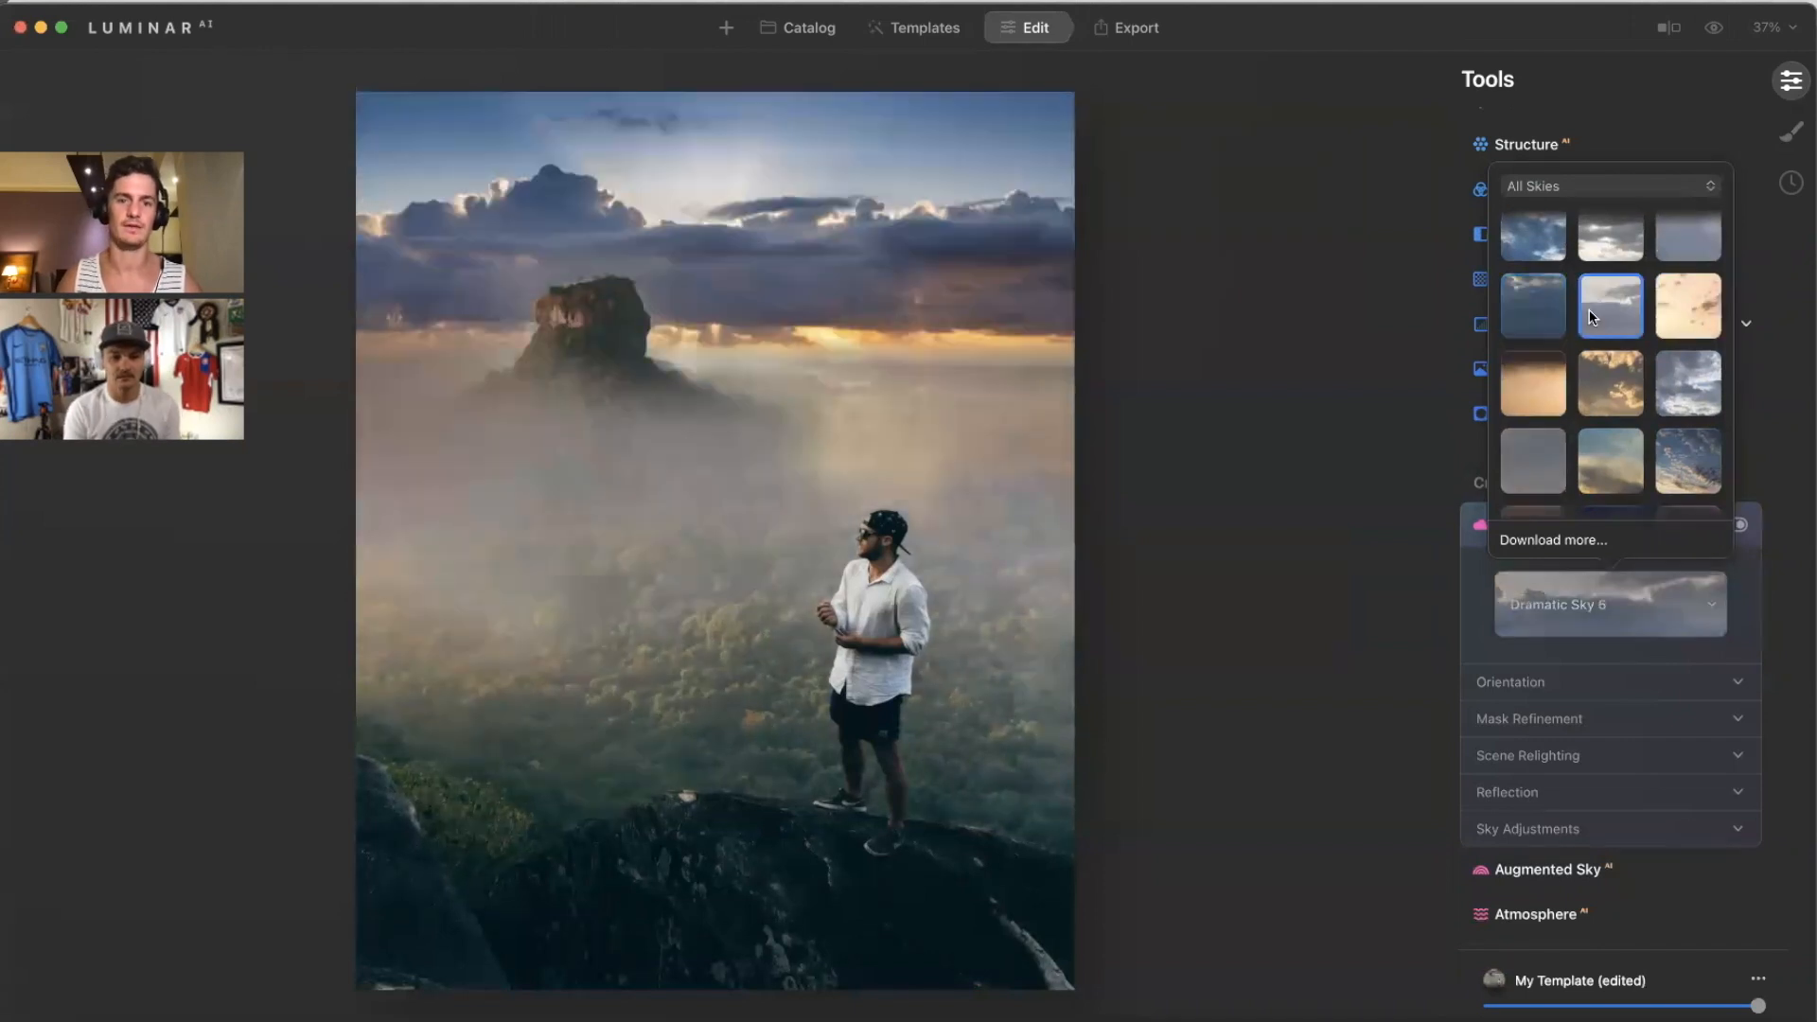
scroll(1562, 313, down, 5)
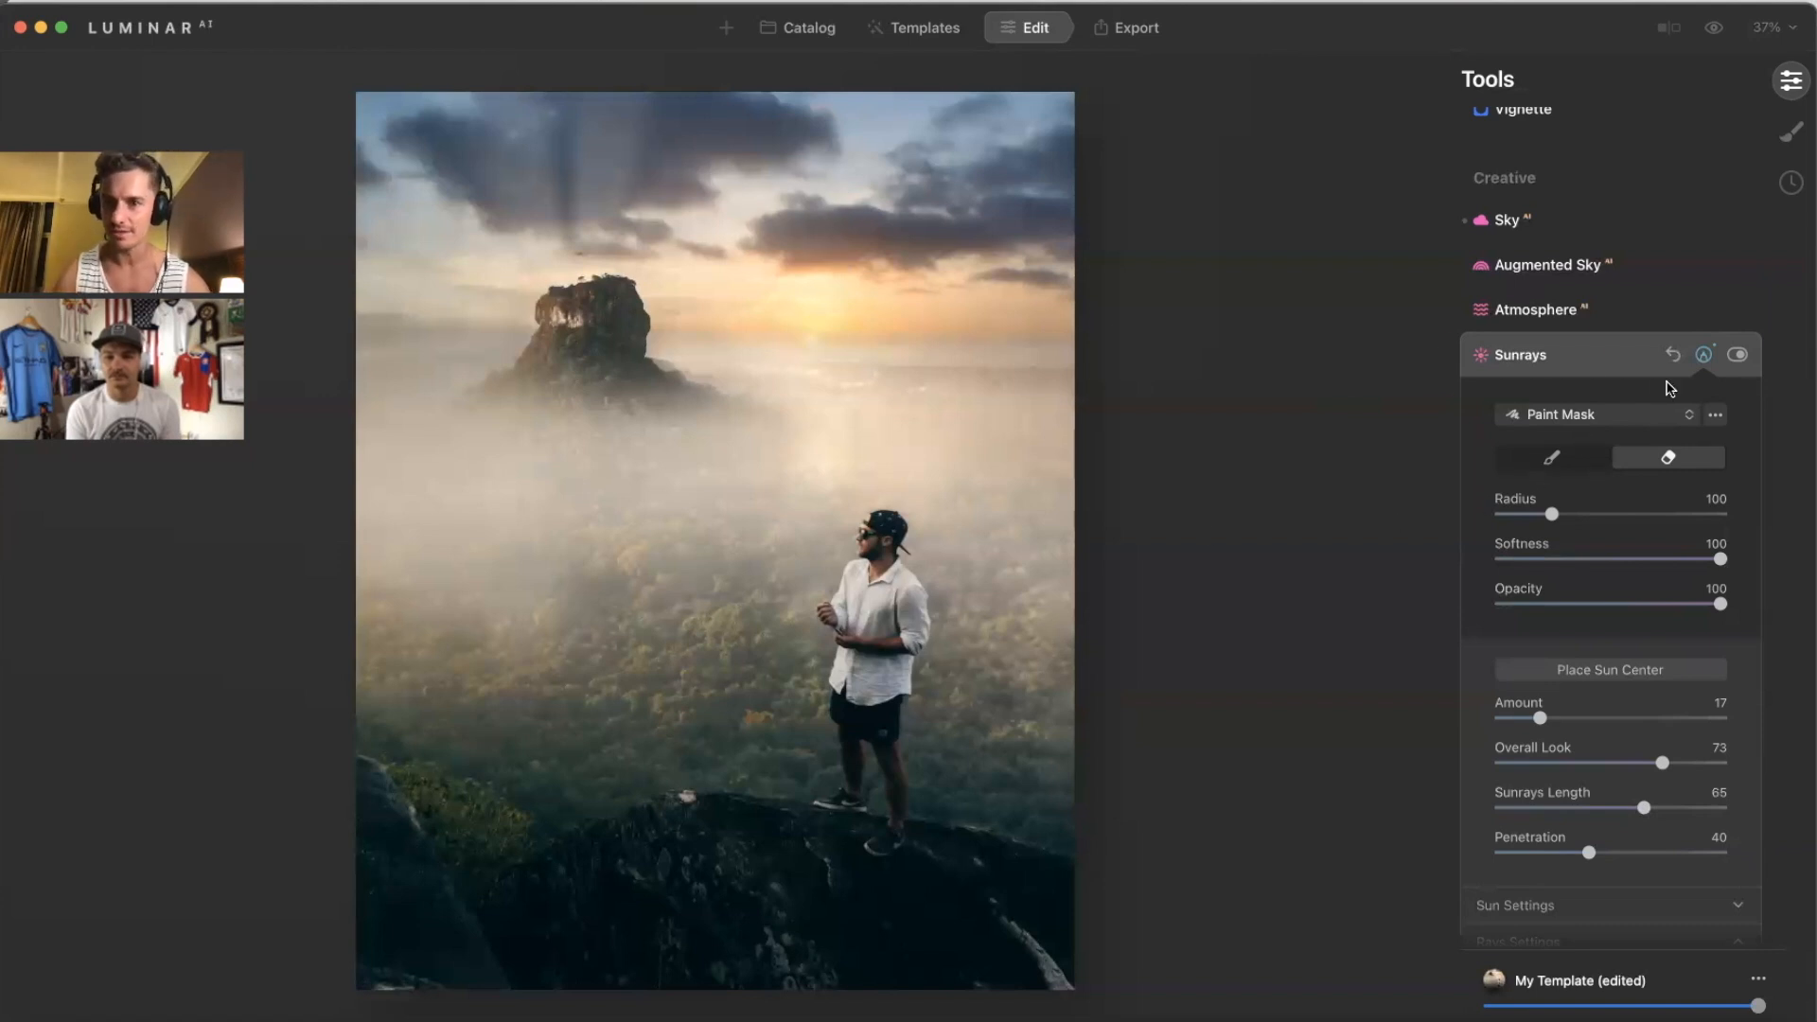
Step: Centre the sunrays beside the rock summit, set their overall look to 44, and collapse Sunrays
click(1568, 674)
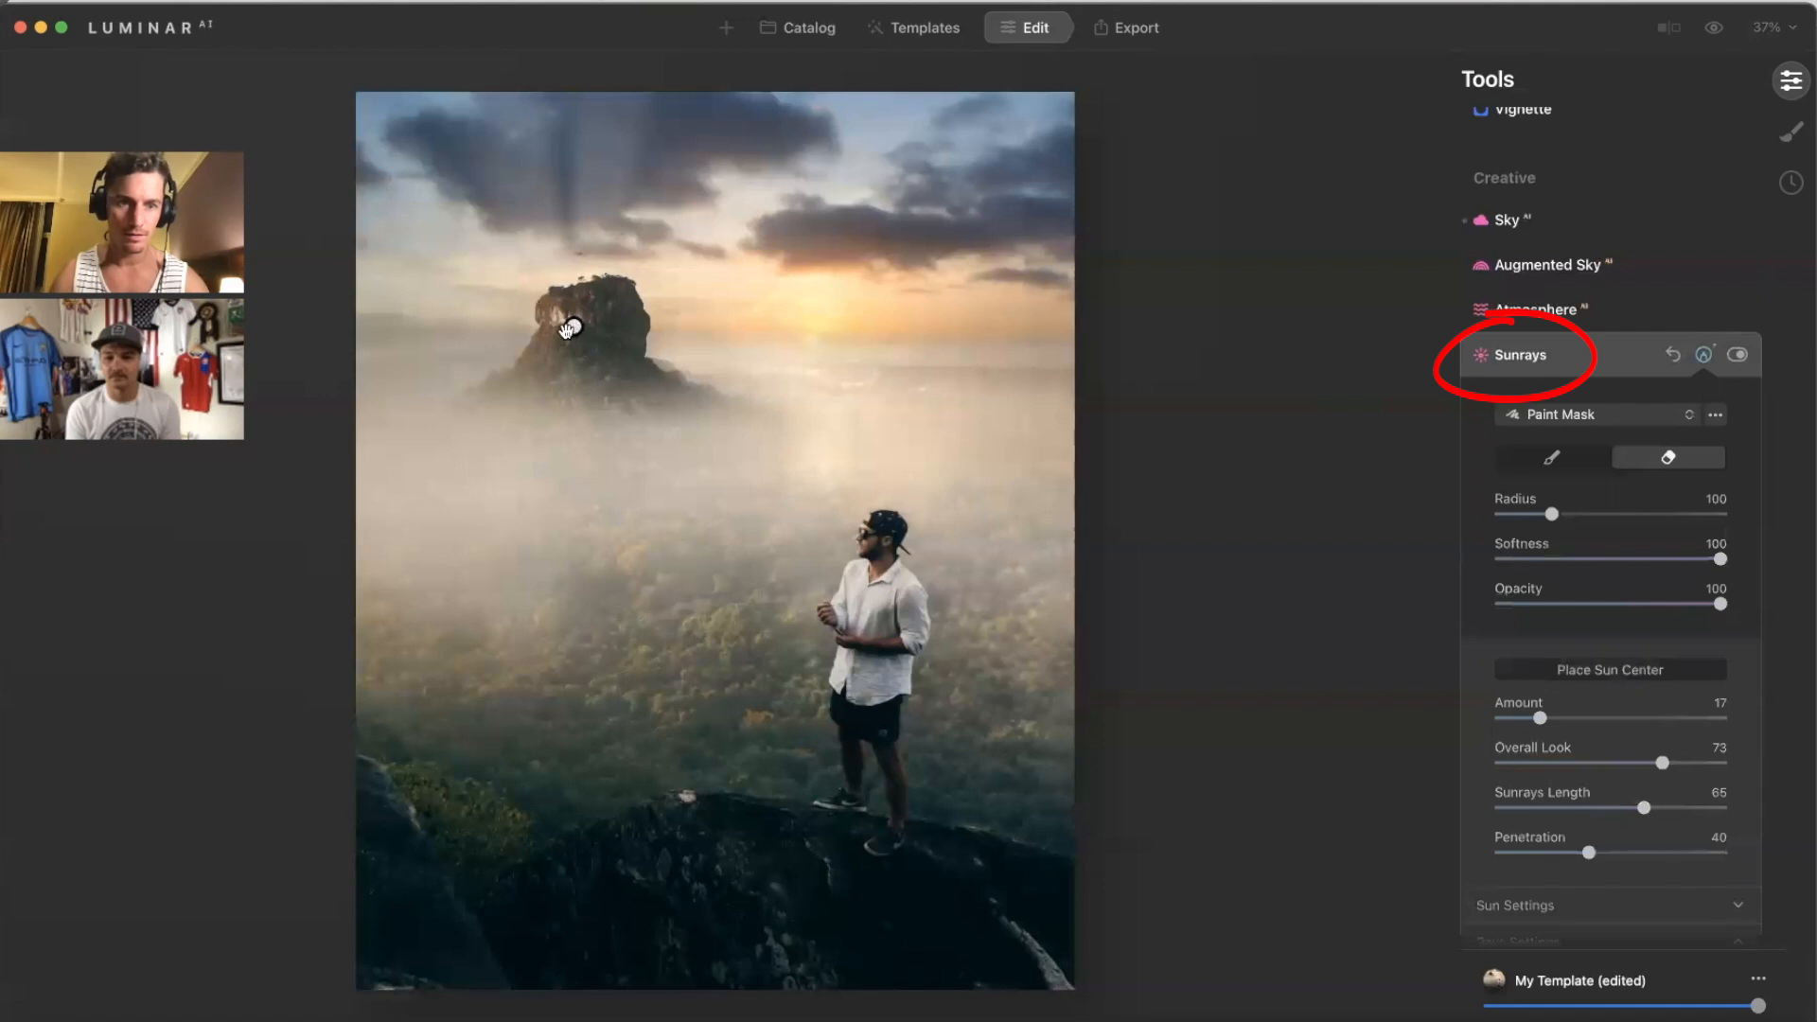
click(814, 342)
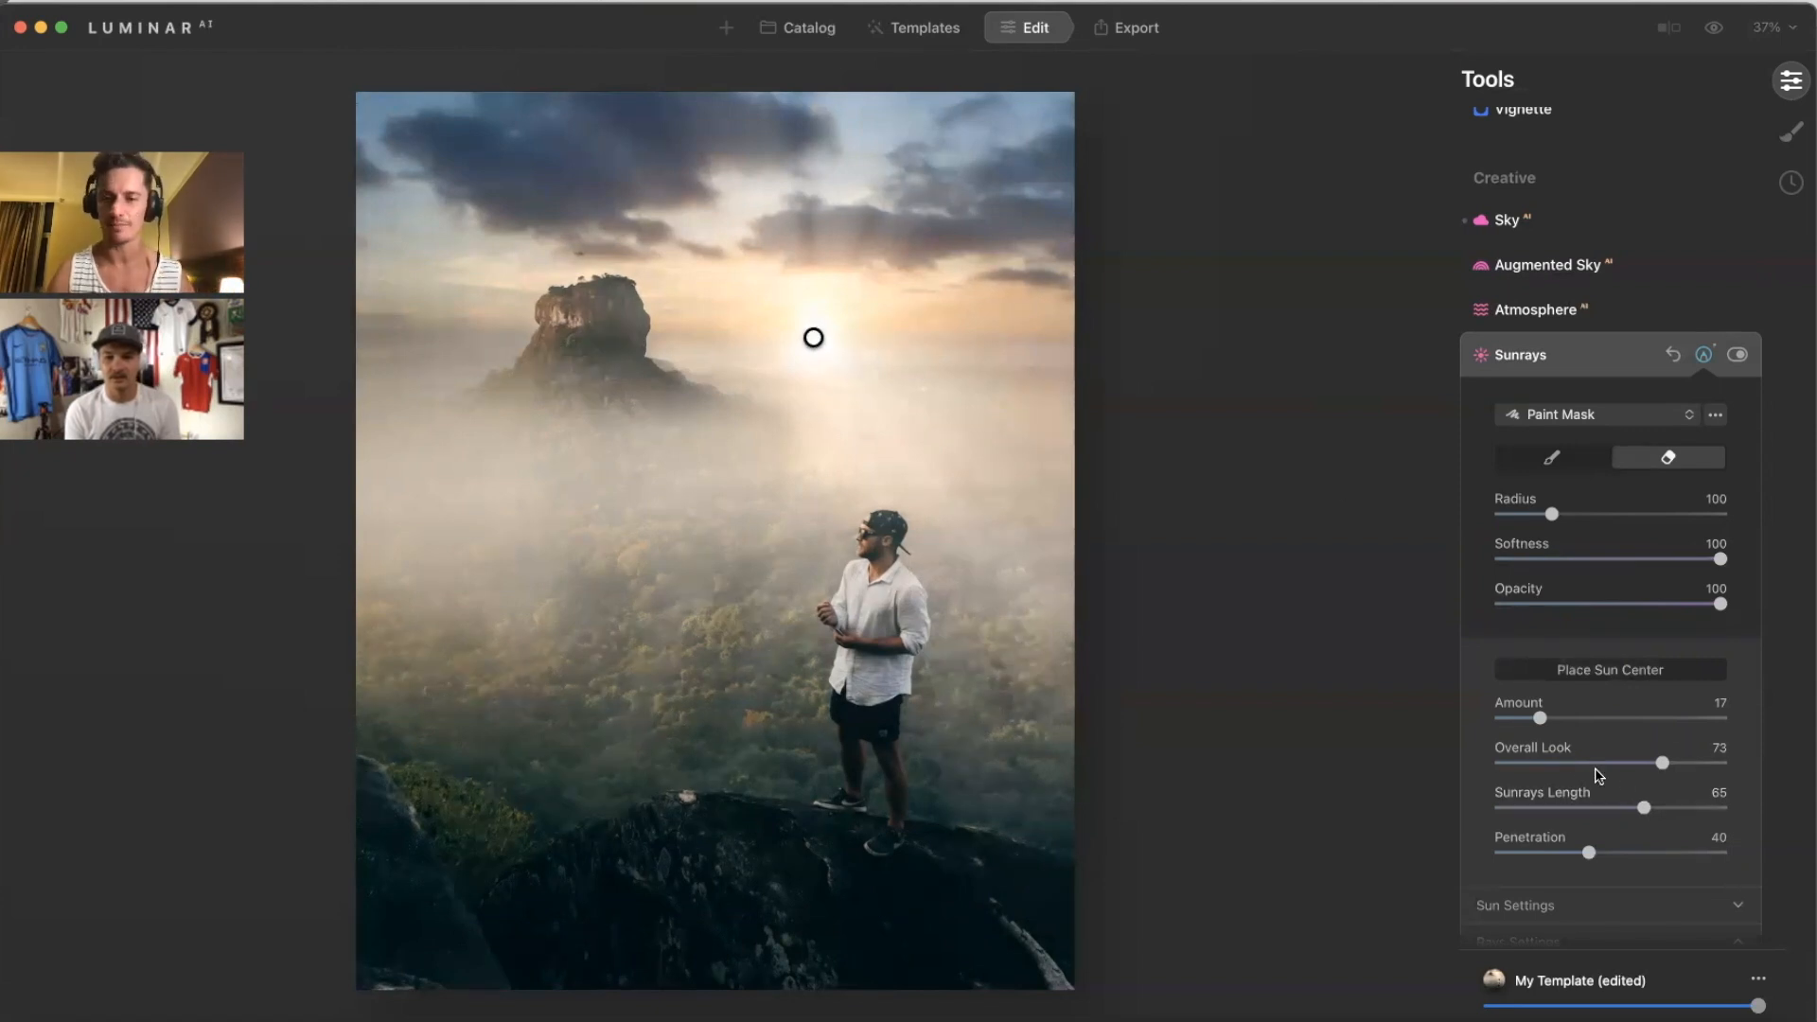
drag(1541, 717, 1550, 719)
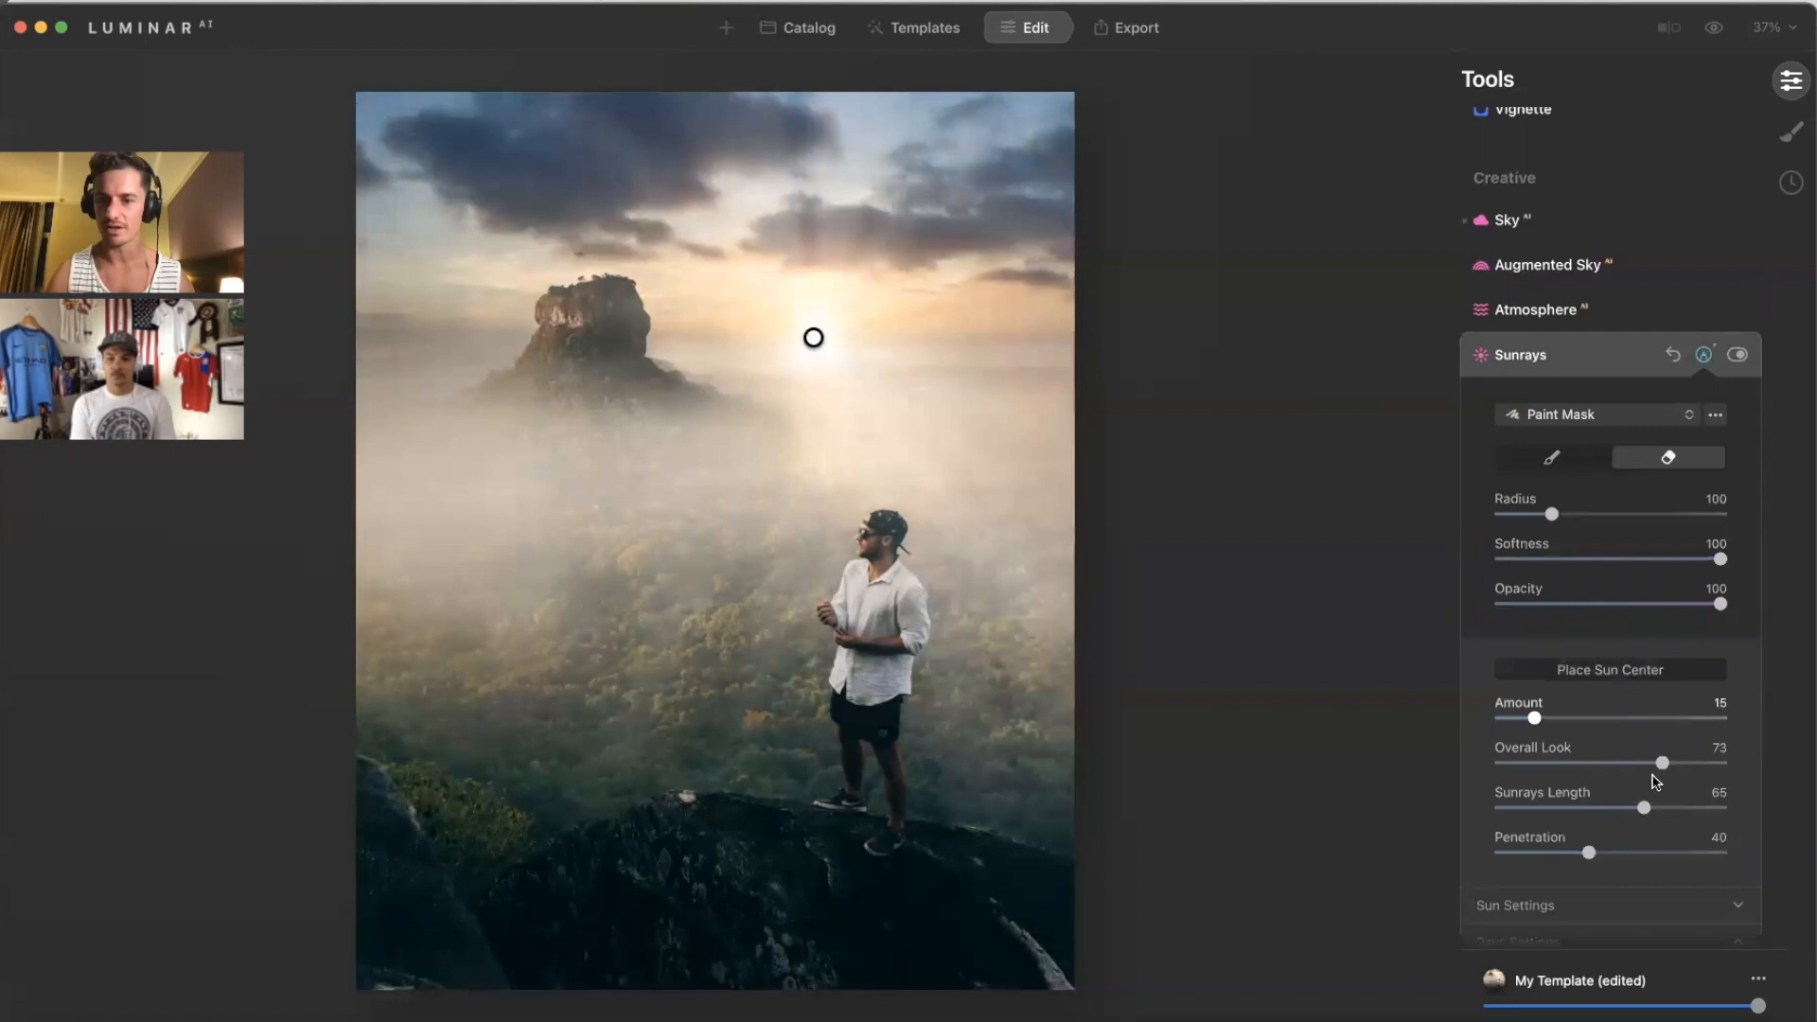
drag(1662, 763, 1573, 854)
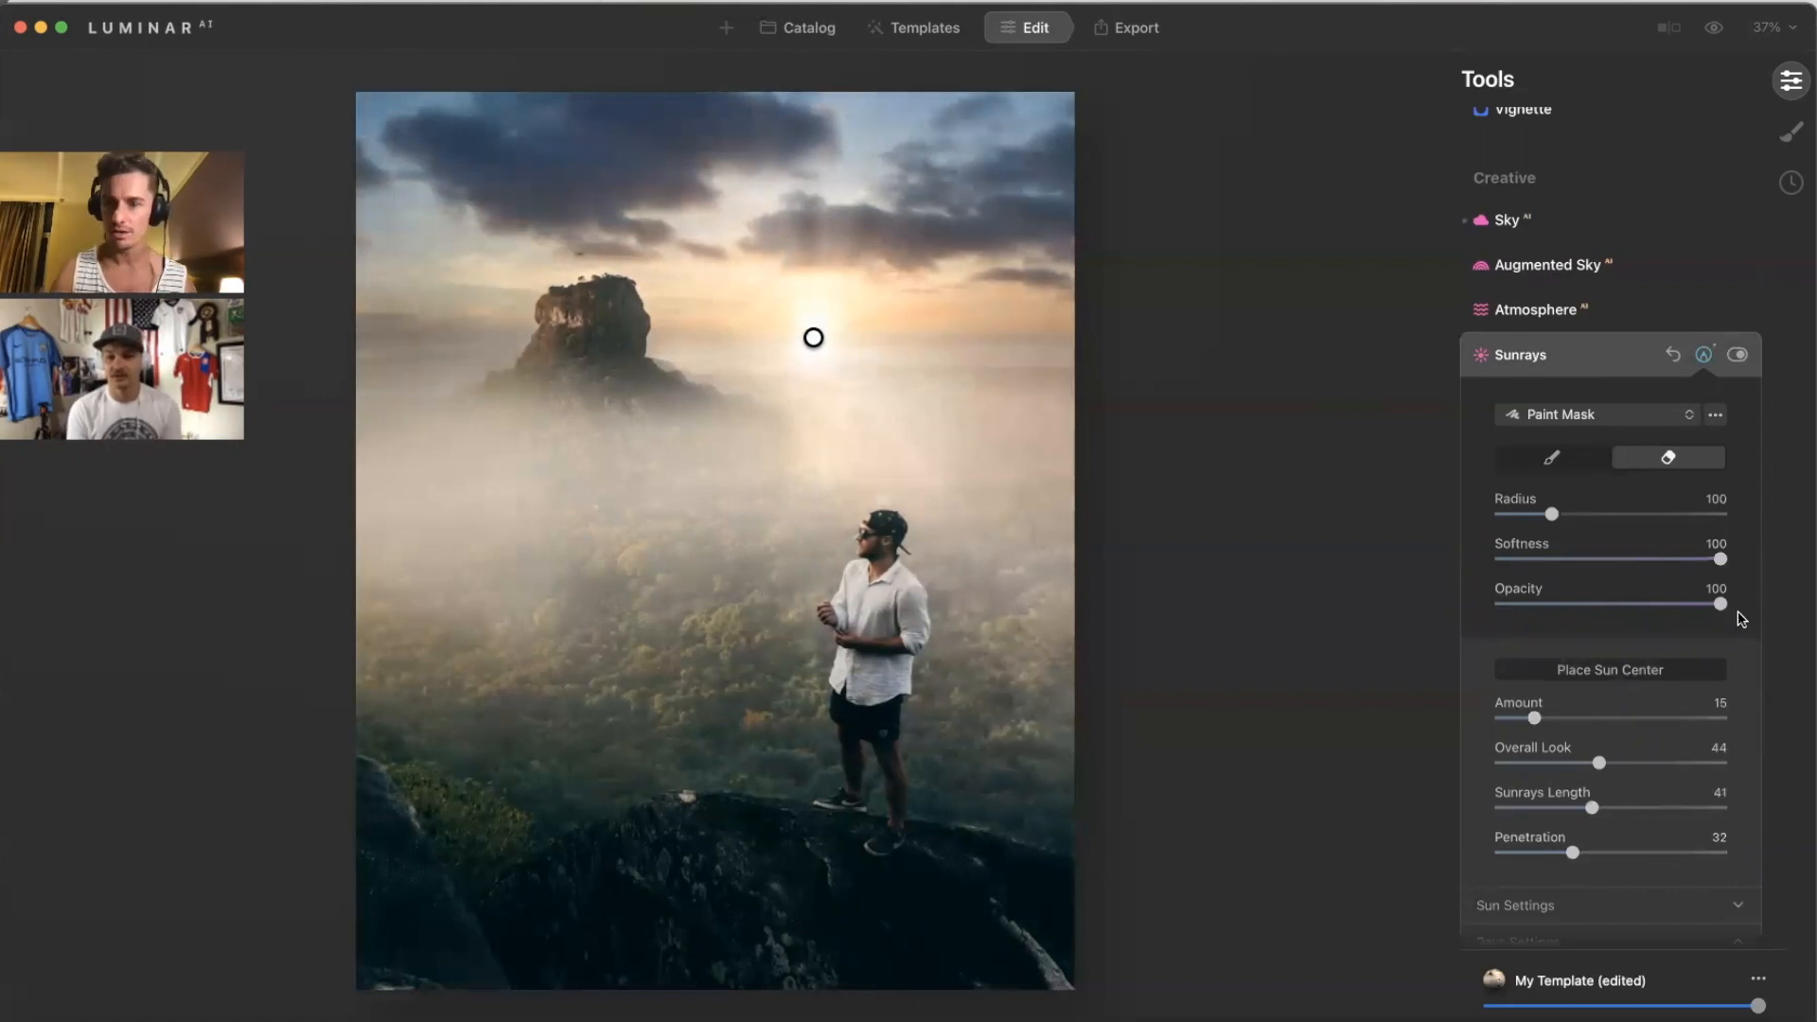
click(1645, 361)
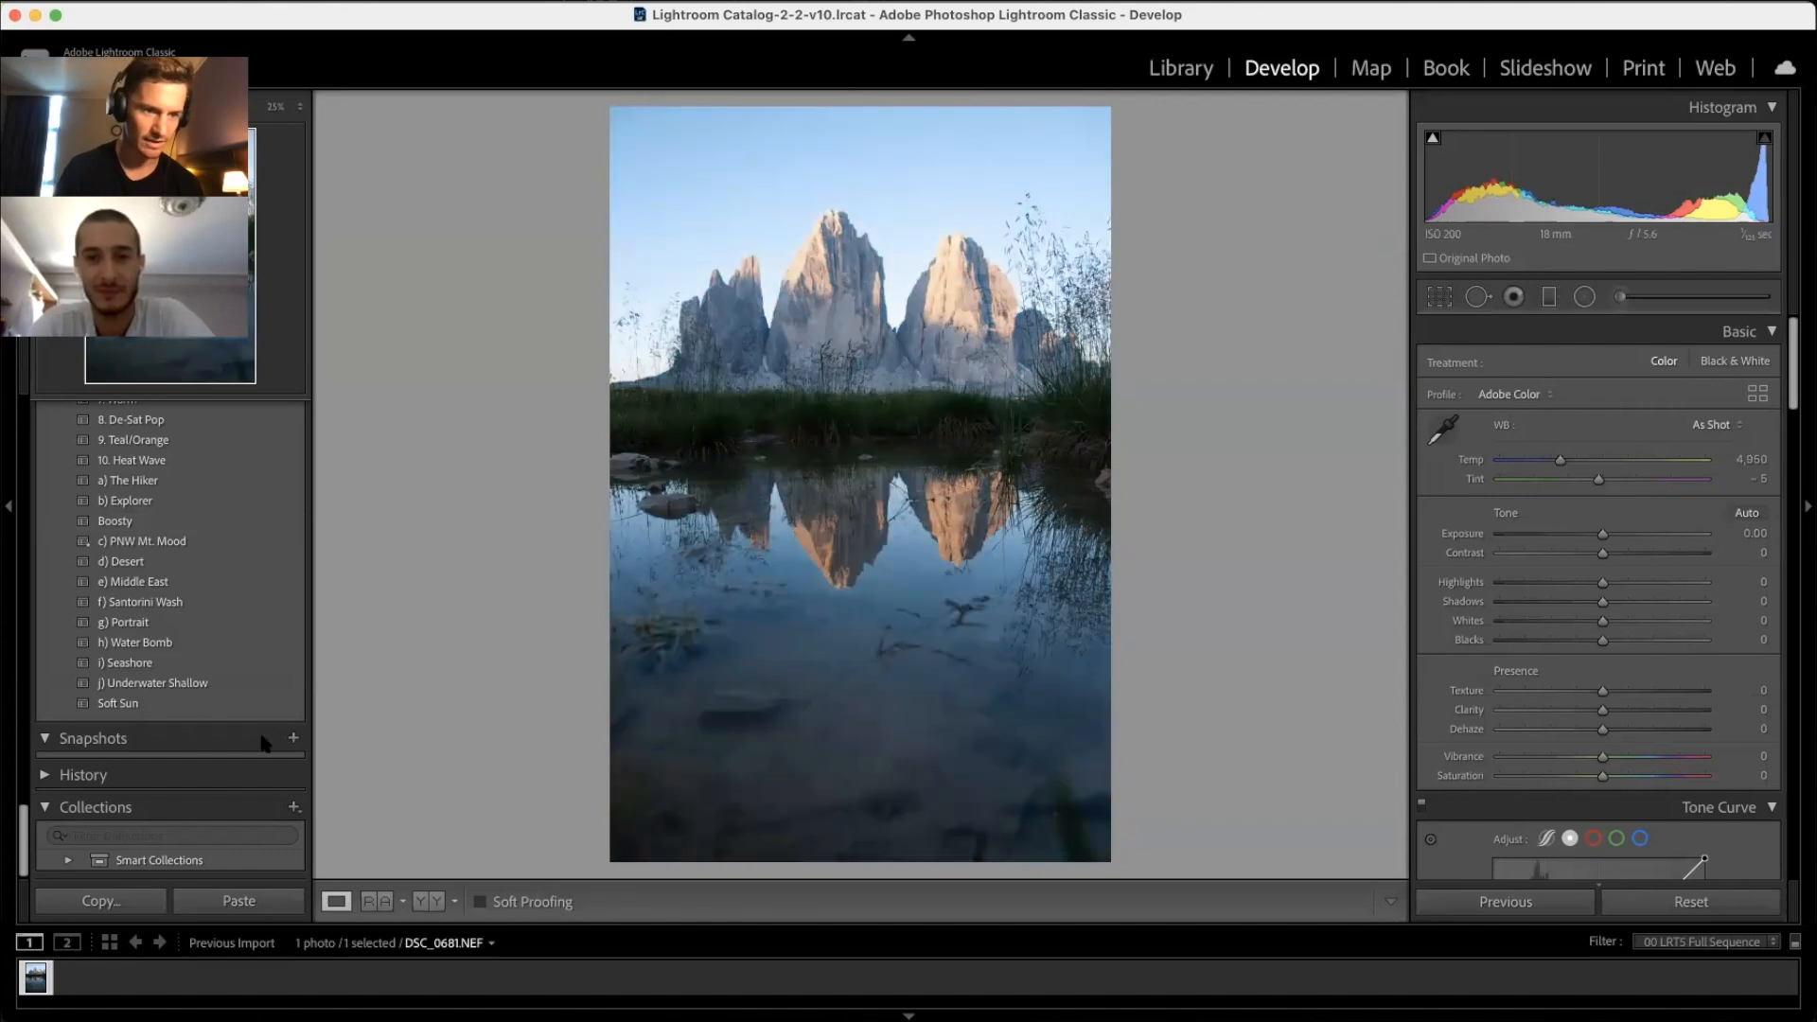
Step: Apply Soft Sun and add a radial filter over the peaks with Exposure -0.36 and Clarity -92
click(168, 705)
key(shift+m)
mouse_move(881, 389)
mouse_down()
mouse_move(401, 155)
mouse_move(856, 409)
mouse_up()
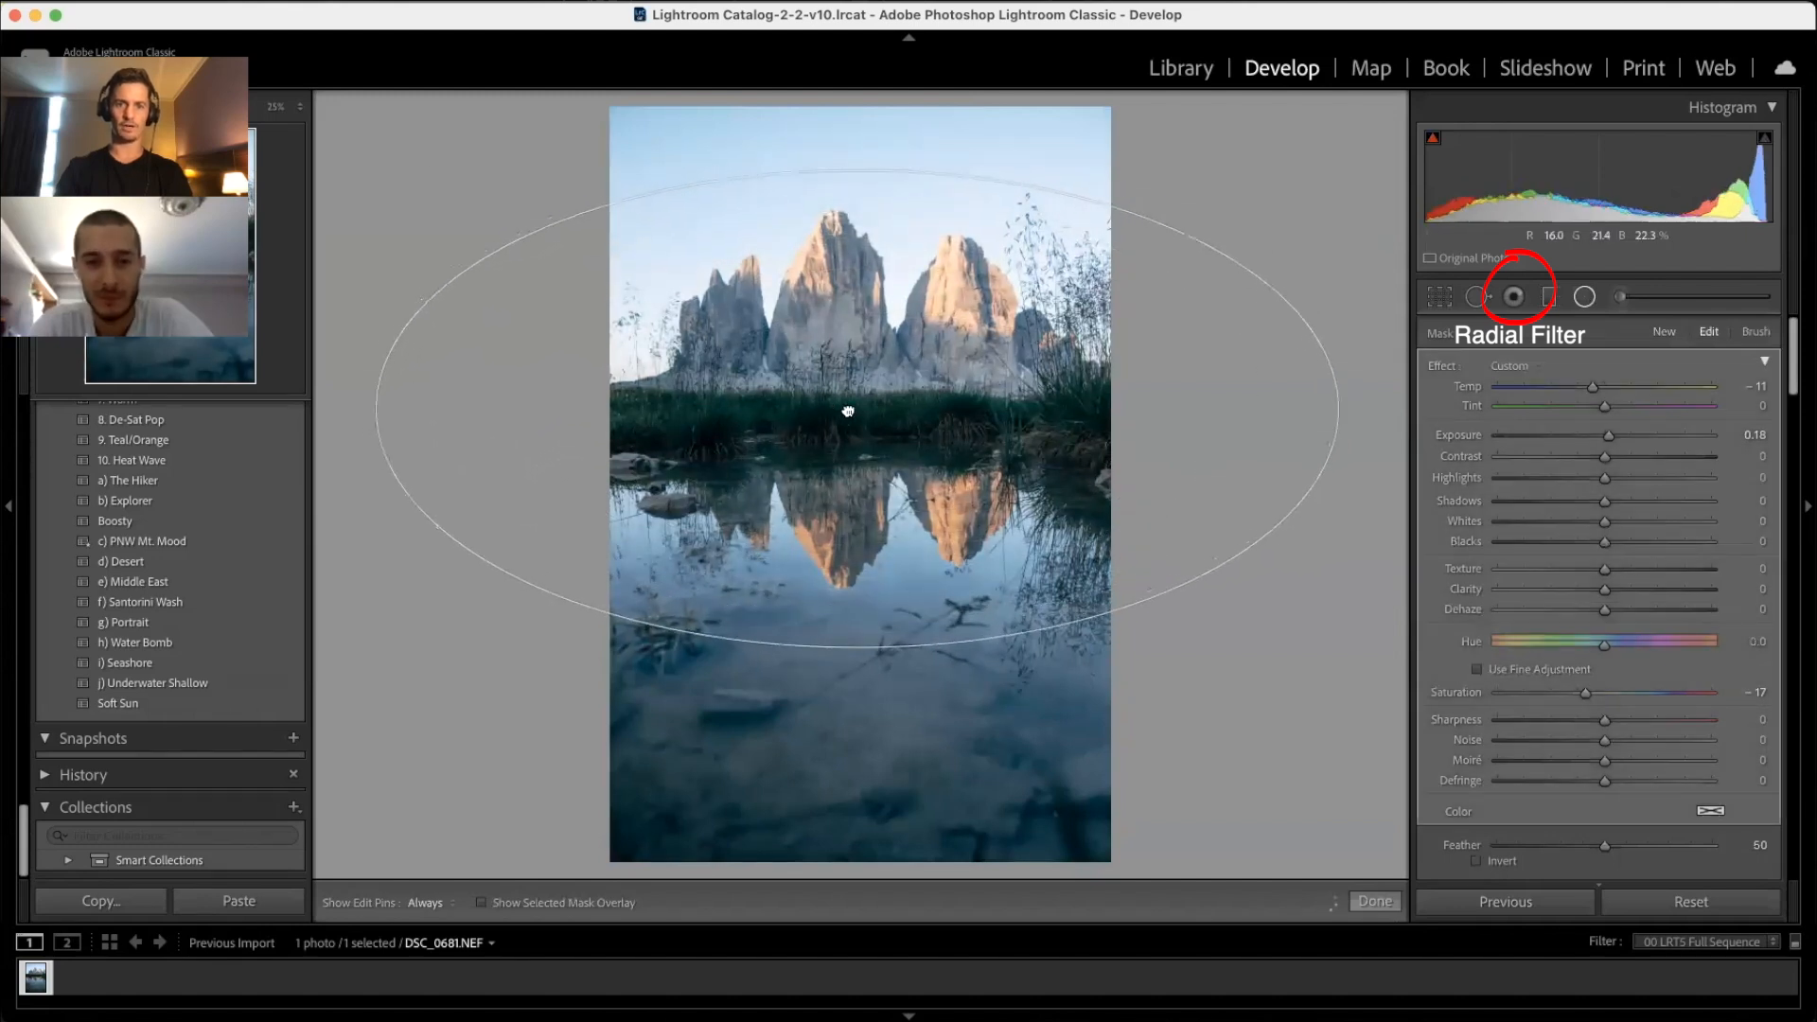
double_click(1445, 366)
drag(1605, 443, 1595, 443)
drag(1605, 589, 1505, 592)
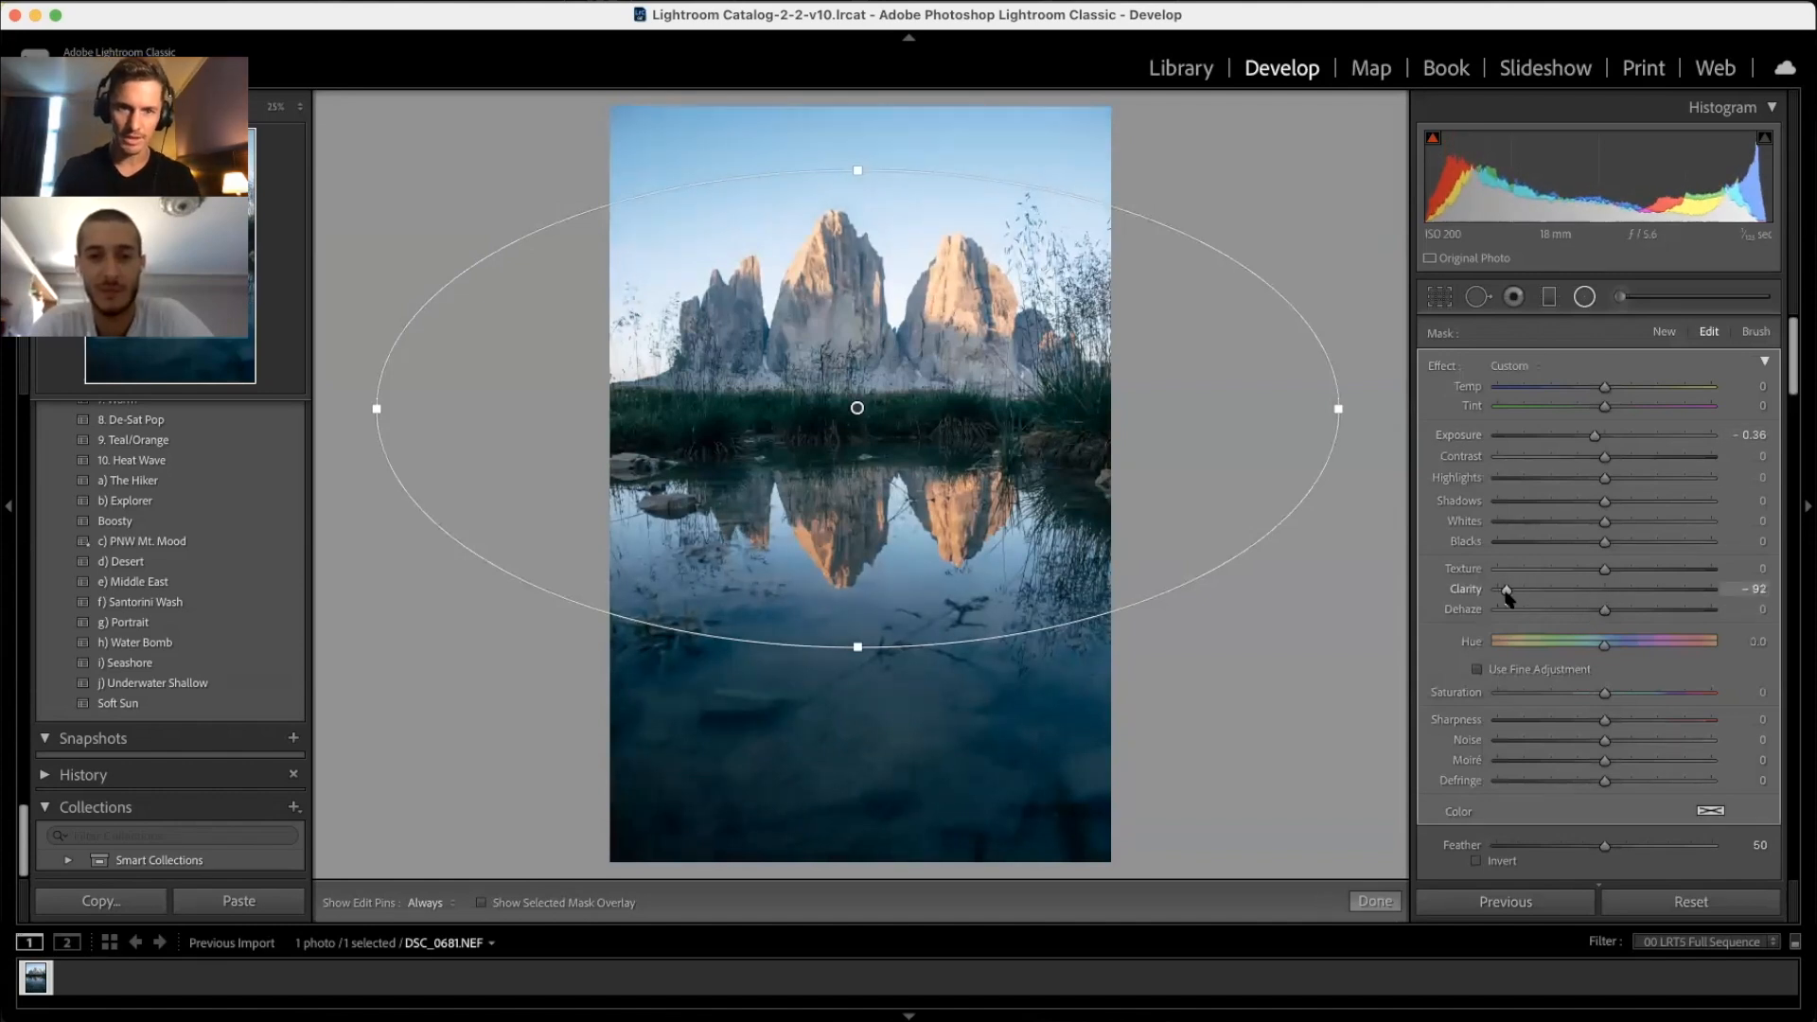
drag(859, 169, 858, 163)
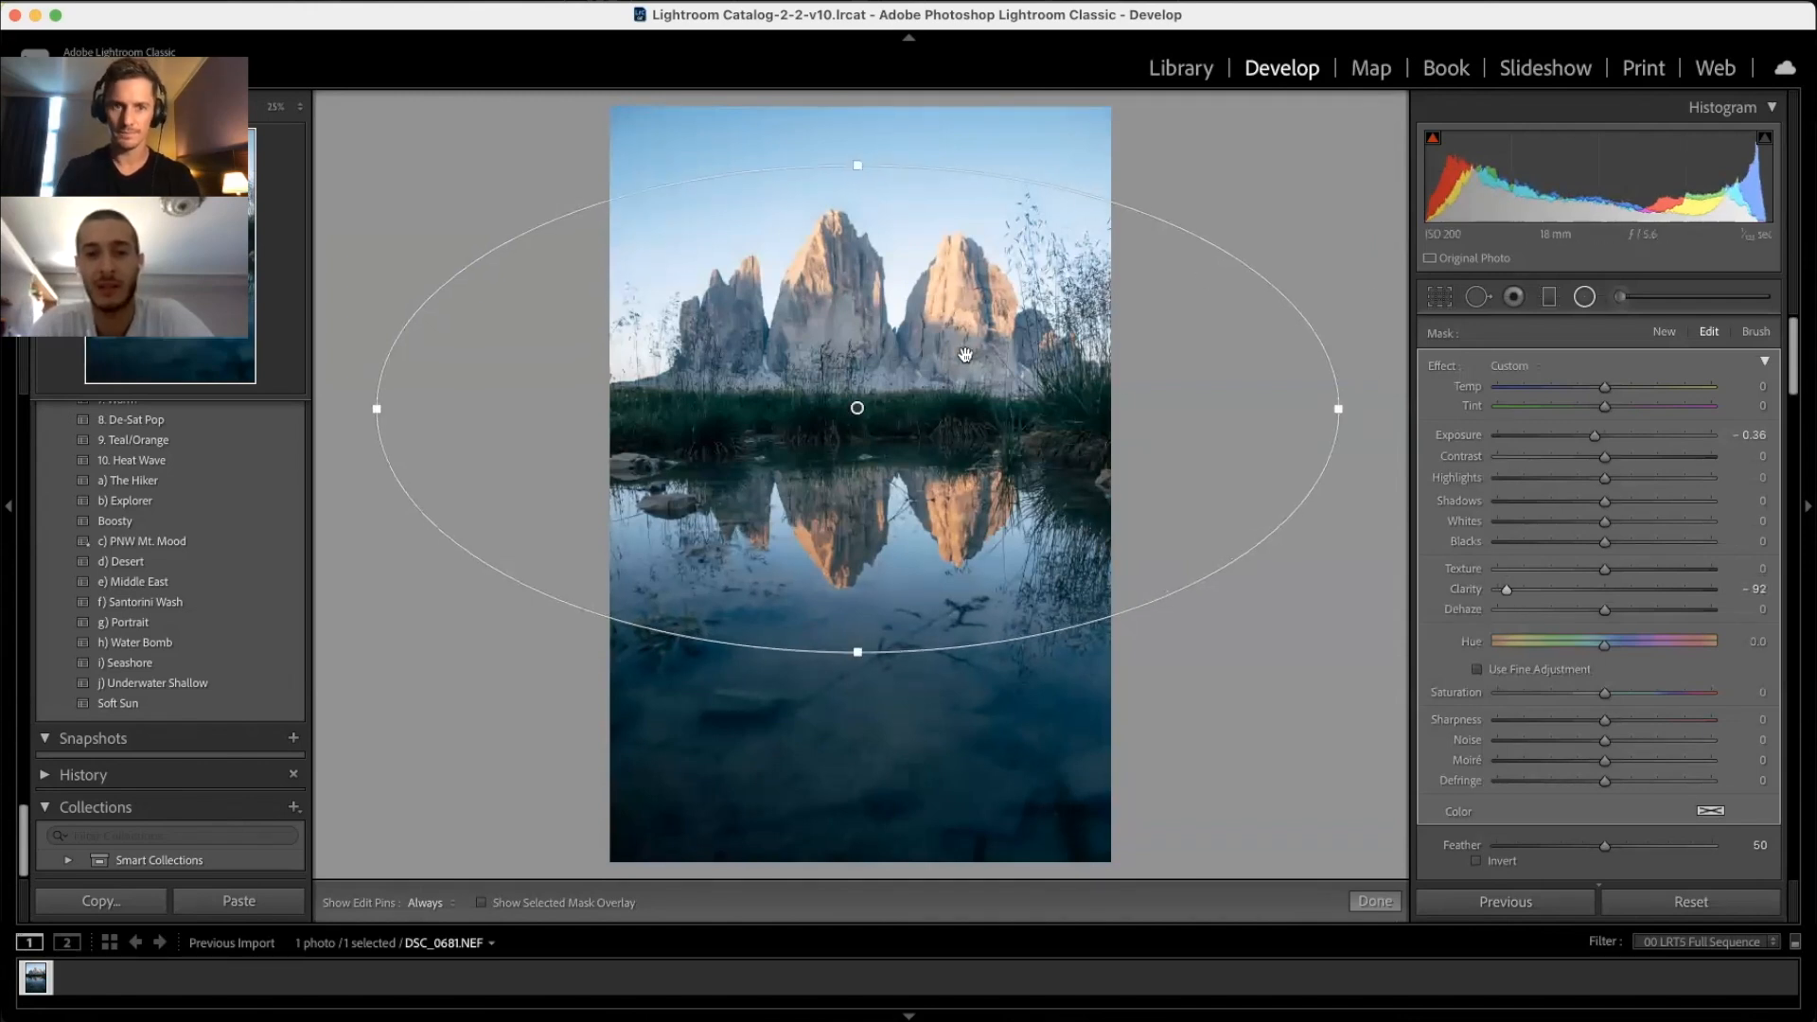
mouse_move(858, 407)
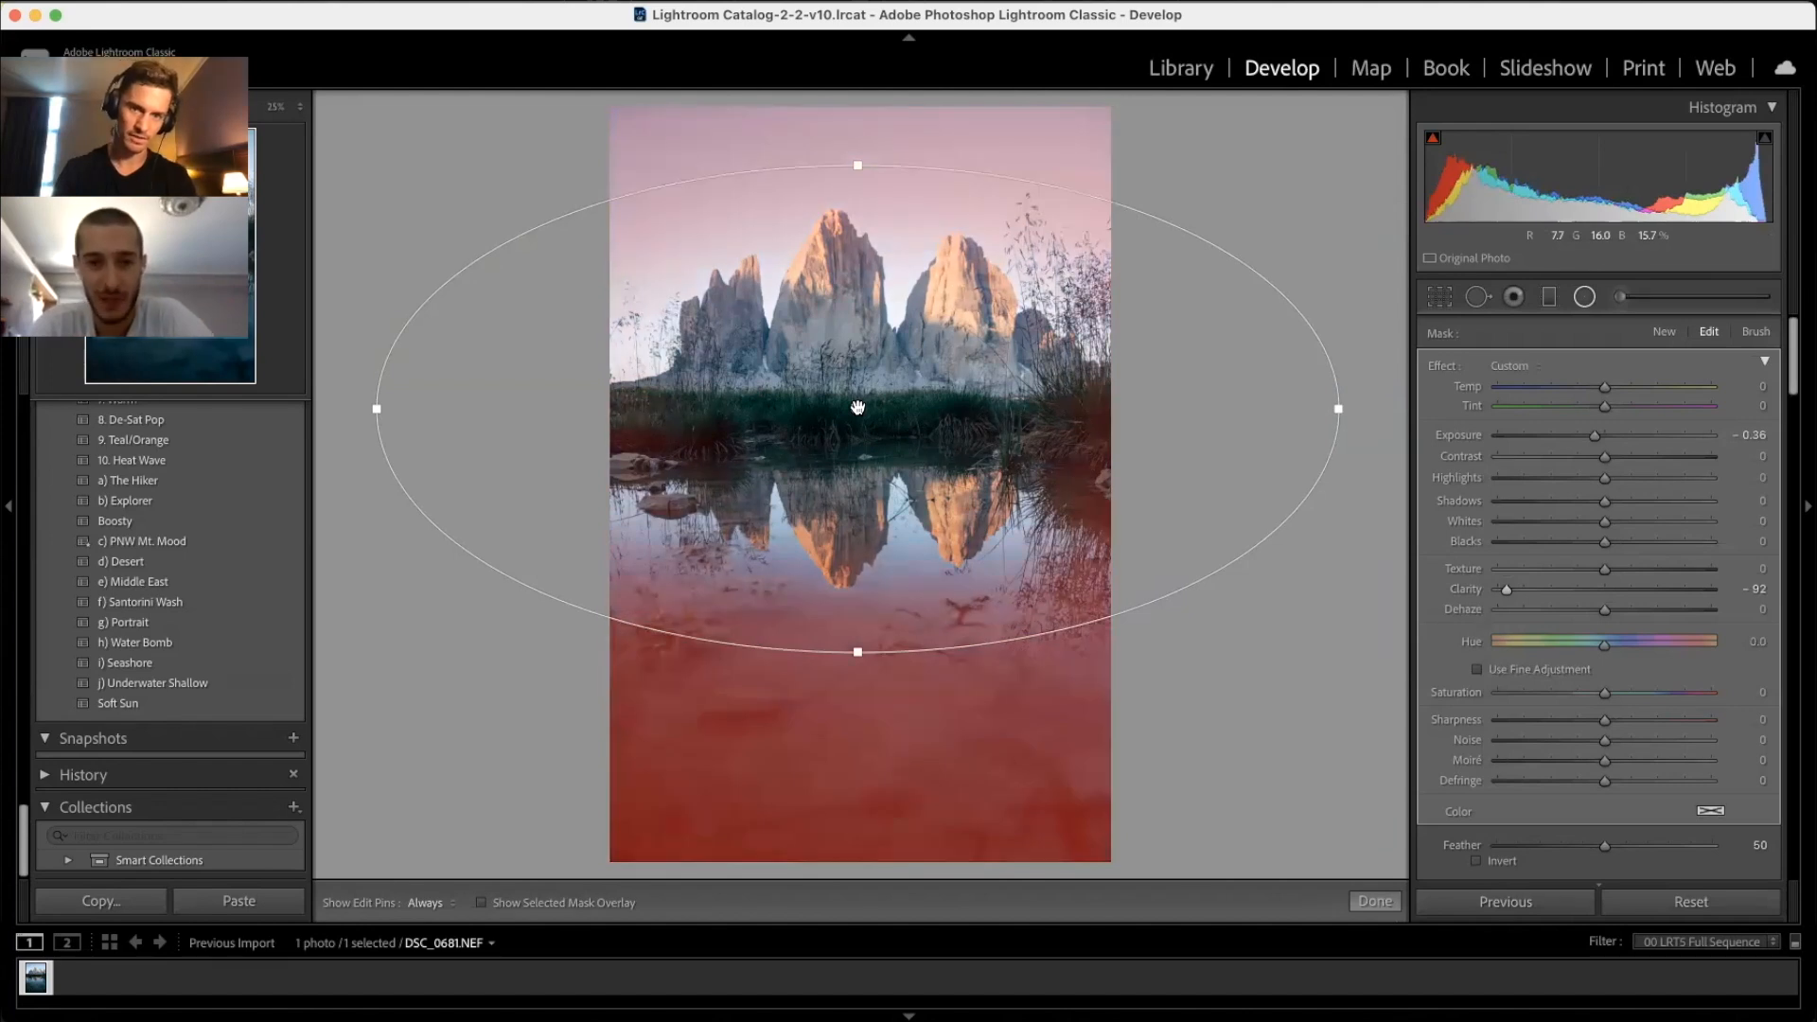
key(backslash)
Step: Add a reset graduated filter across the water reflection with raised Shadows
click(1550, 297)
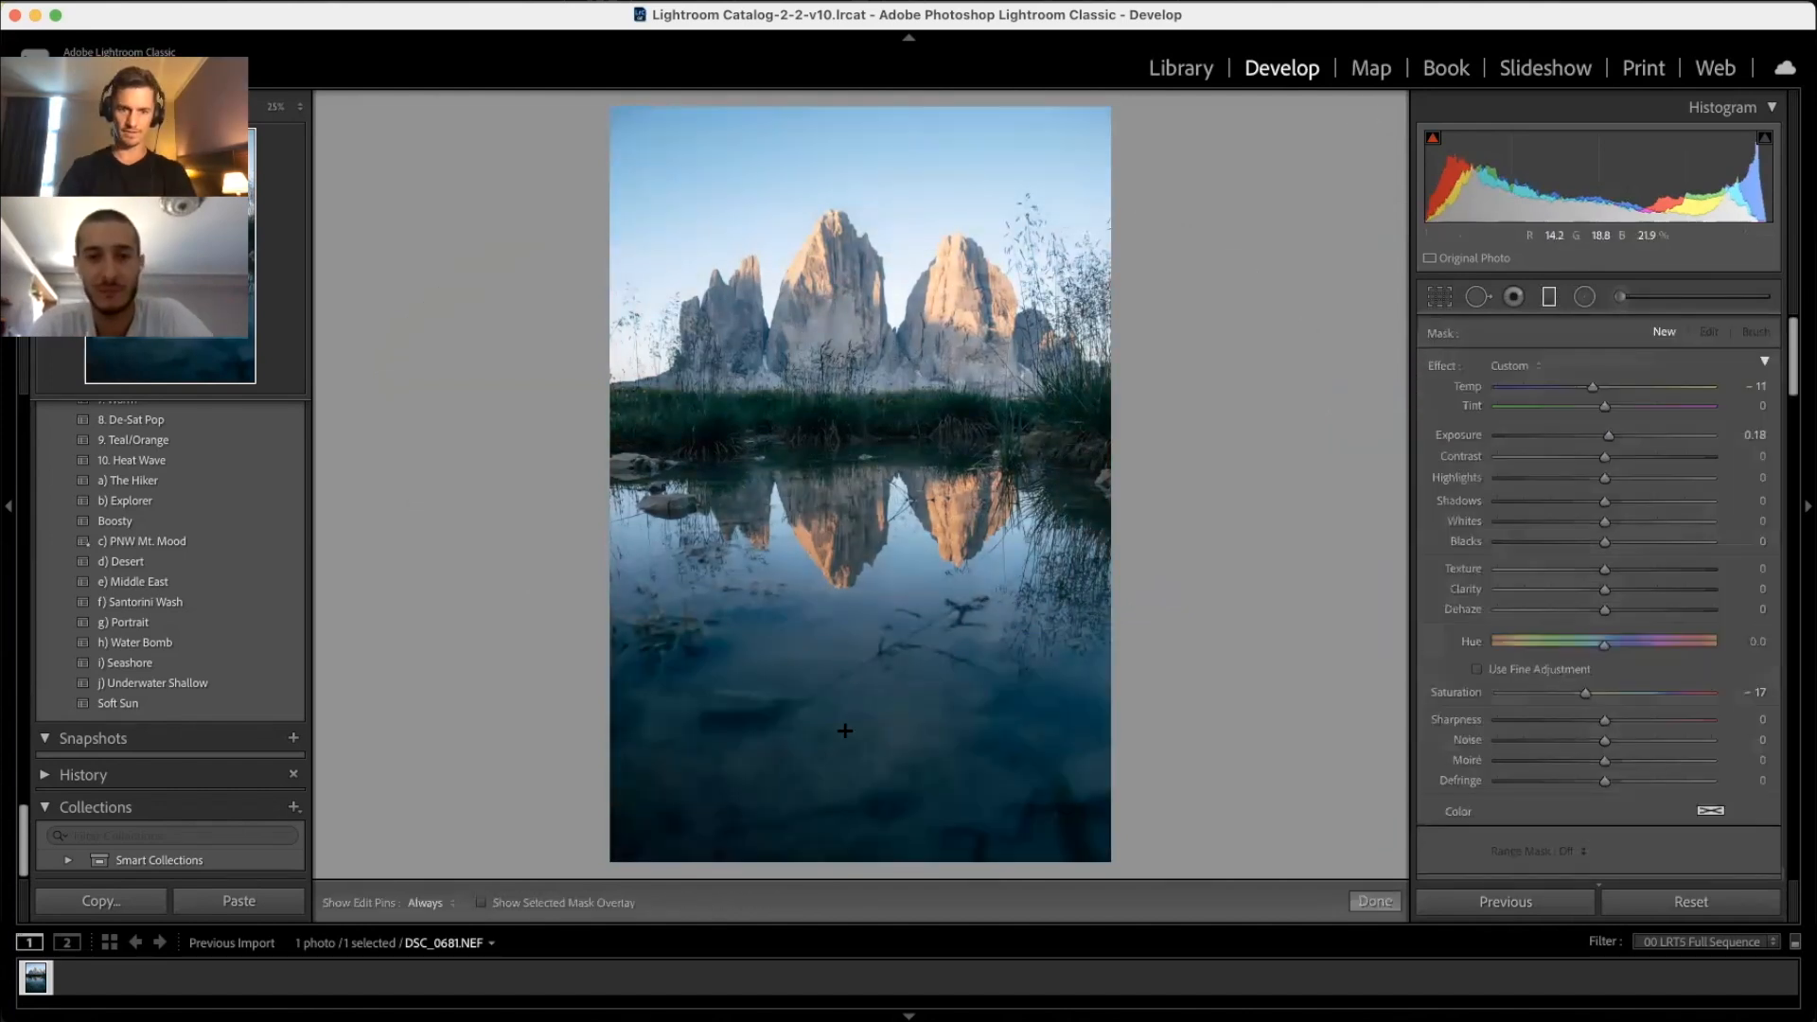
drag(851, 605, 849, 467)
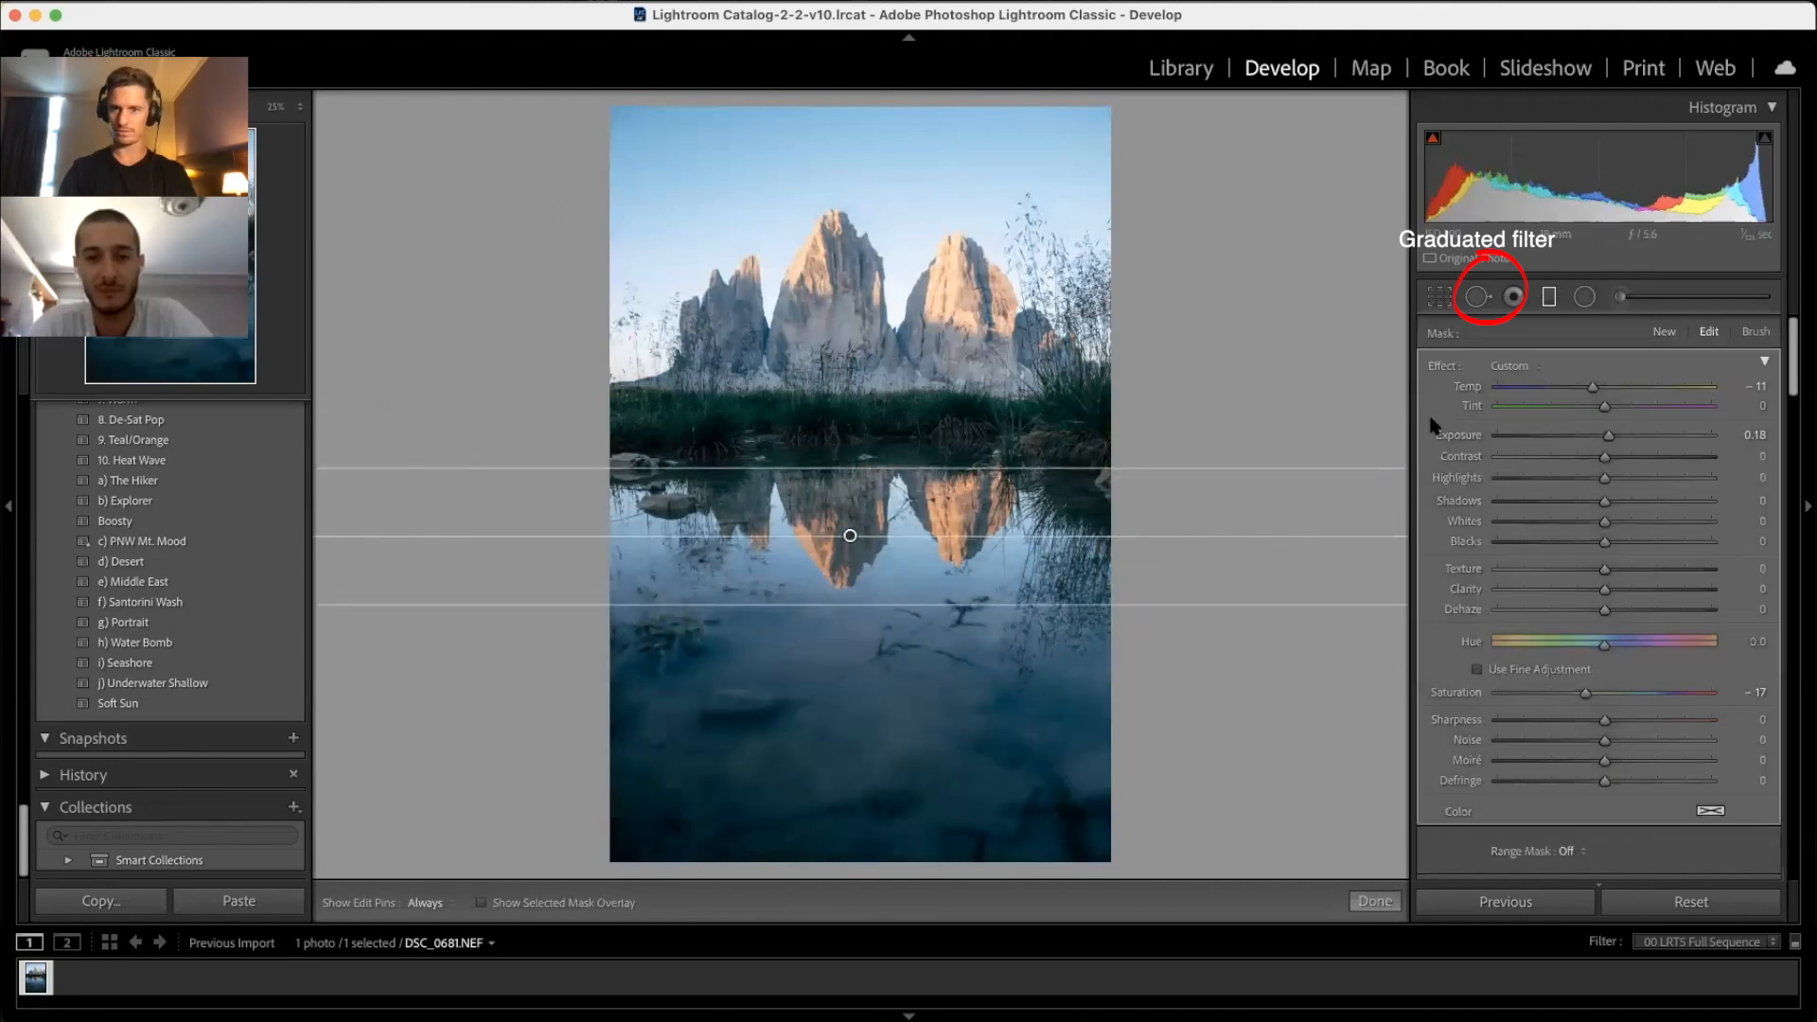
double_click(1441, 365)
drag(1635, 511, 1654, 508)
key(m)
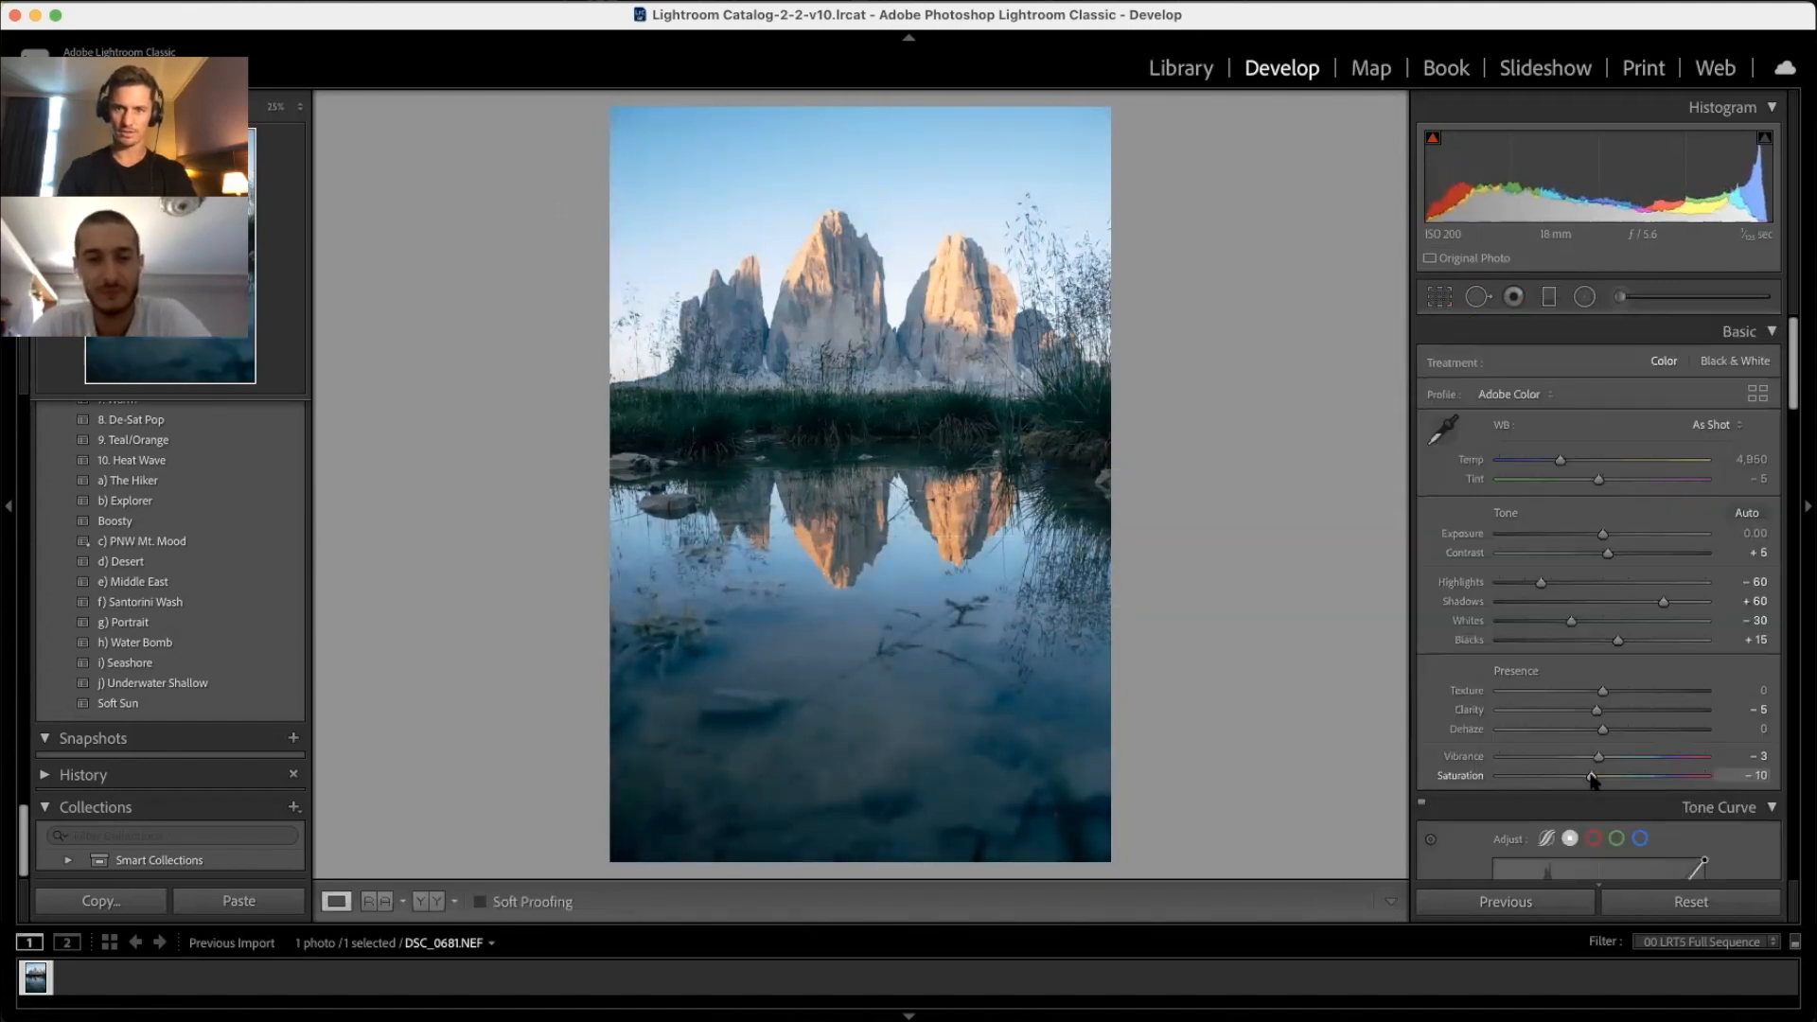
Step: Warm the white balance to 5,503 and add contrast and dehaze
drag(1561, 460, 1580, 467)
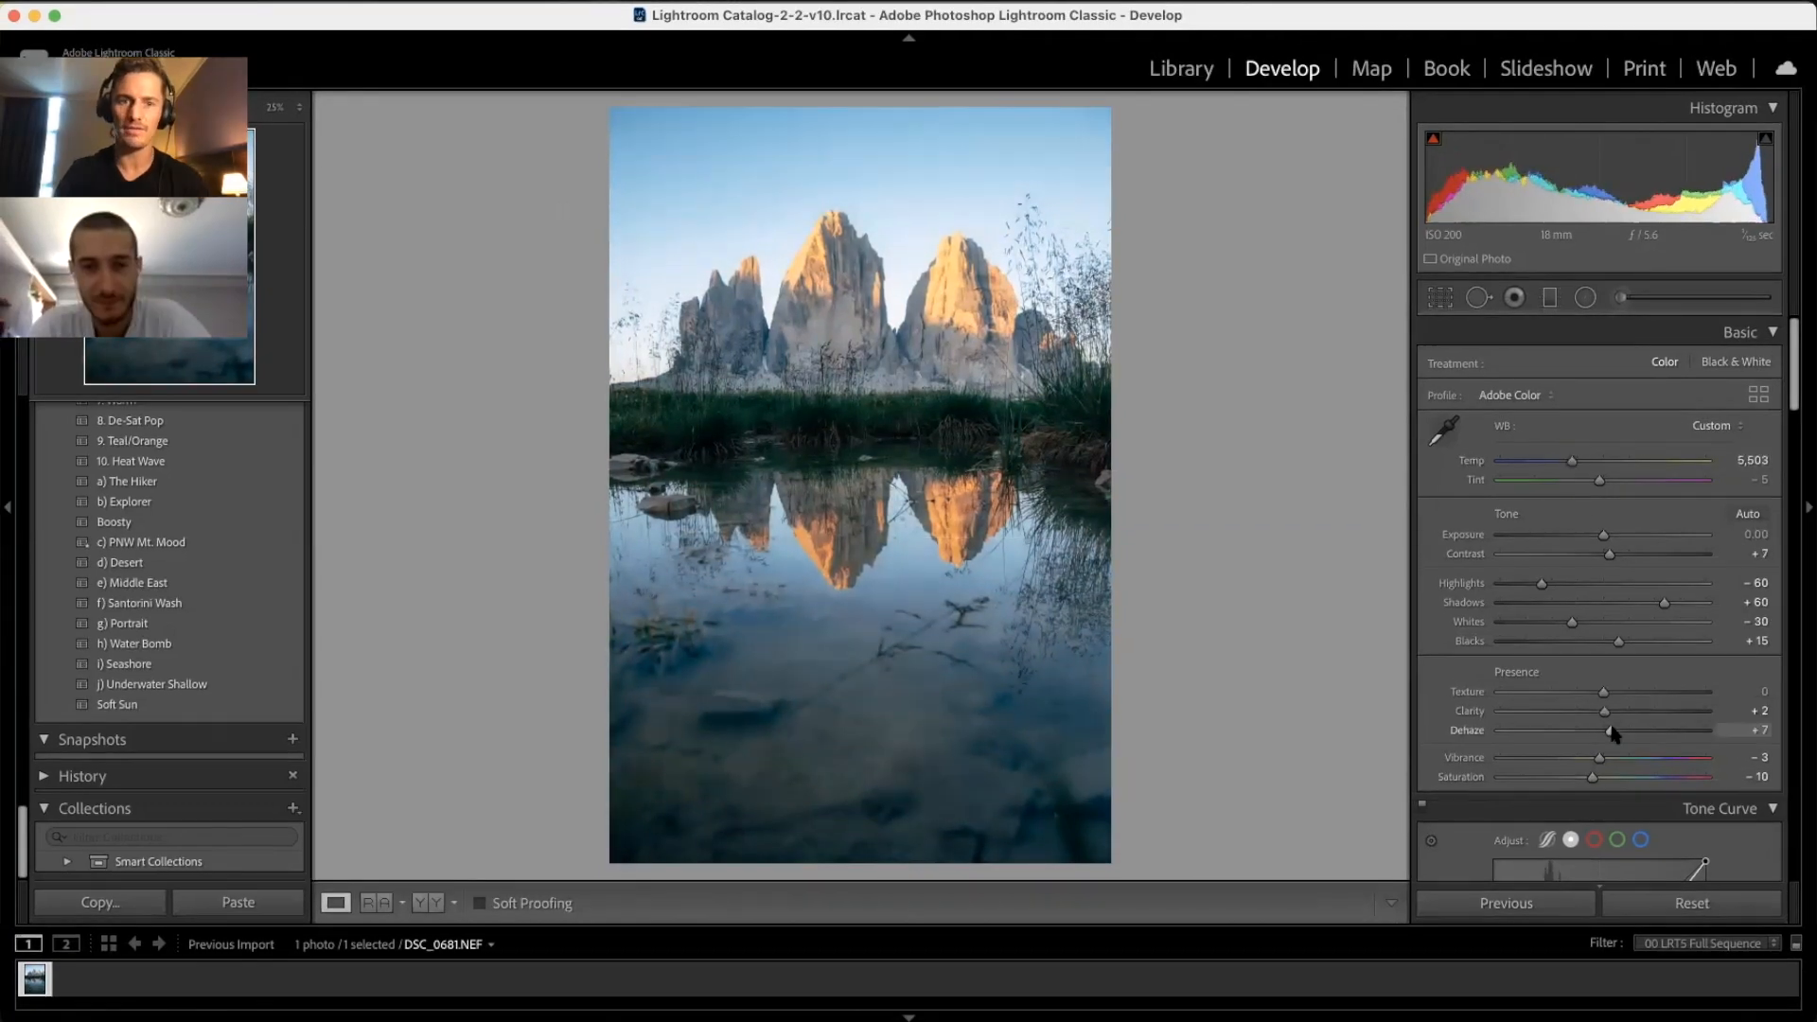
drag(1612, 736, 1620, 737)
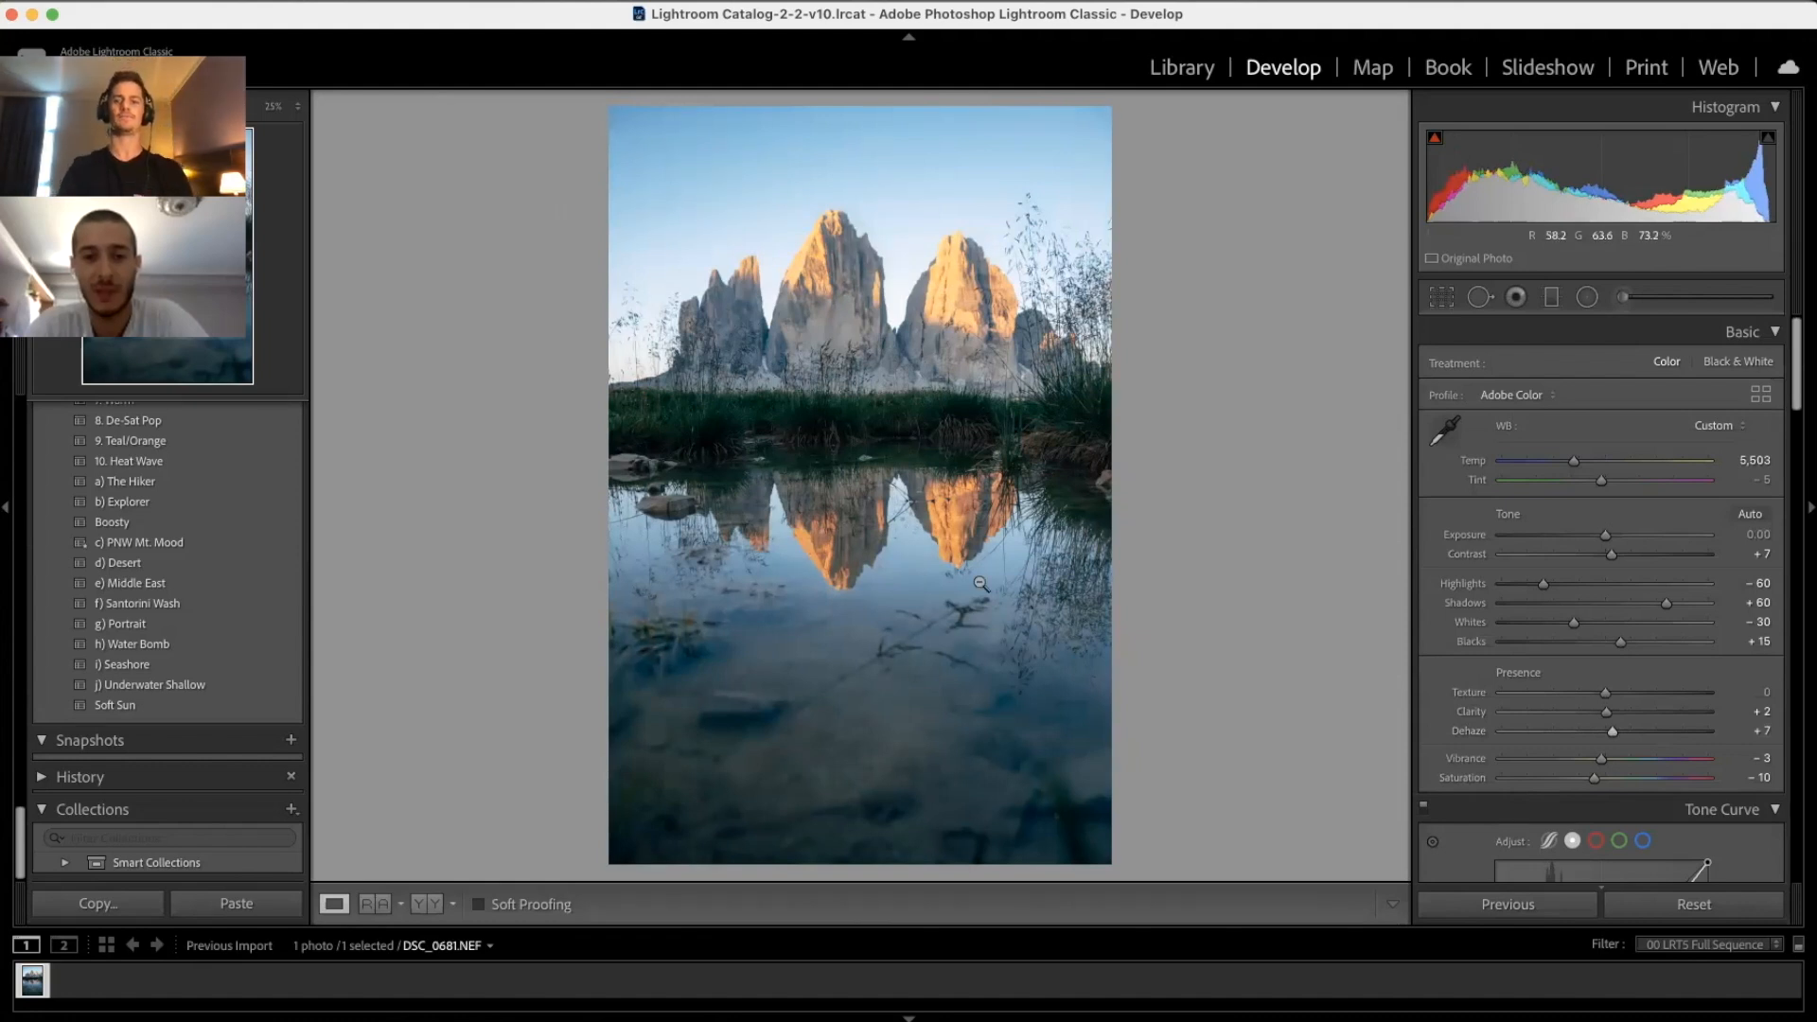
click(1481, 299)
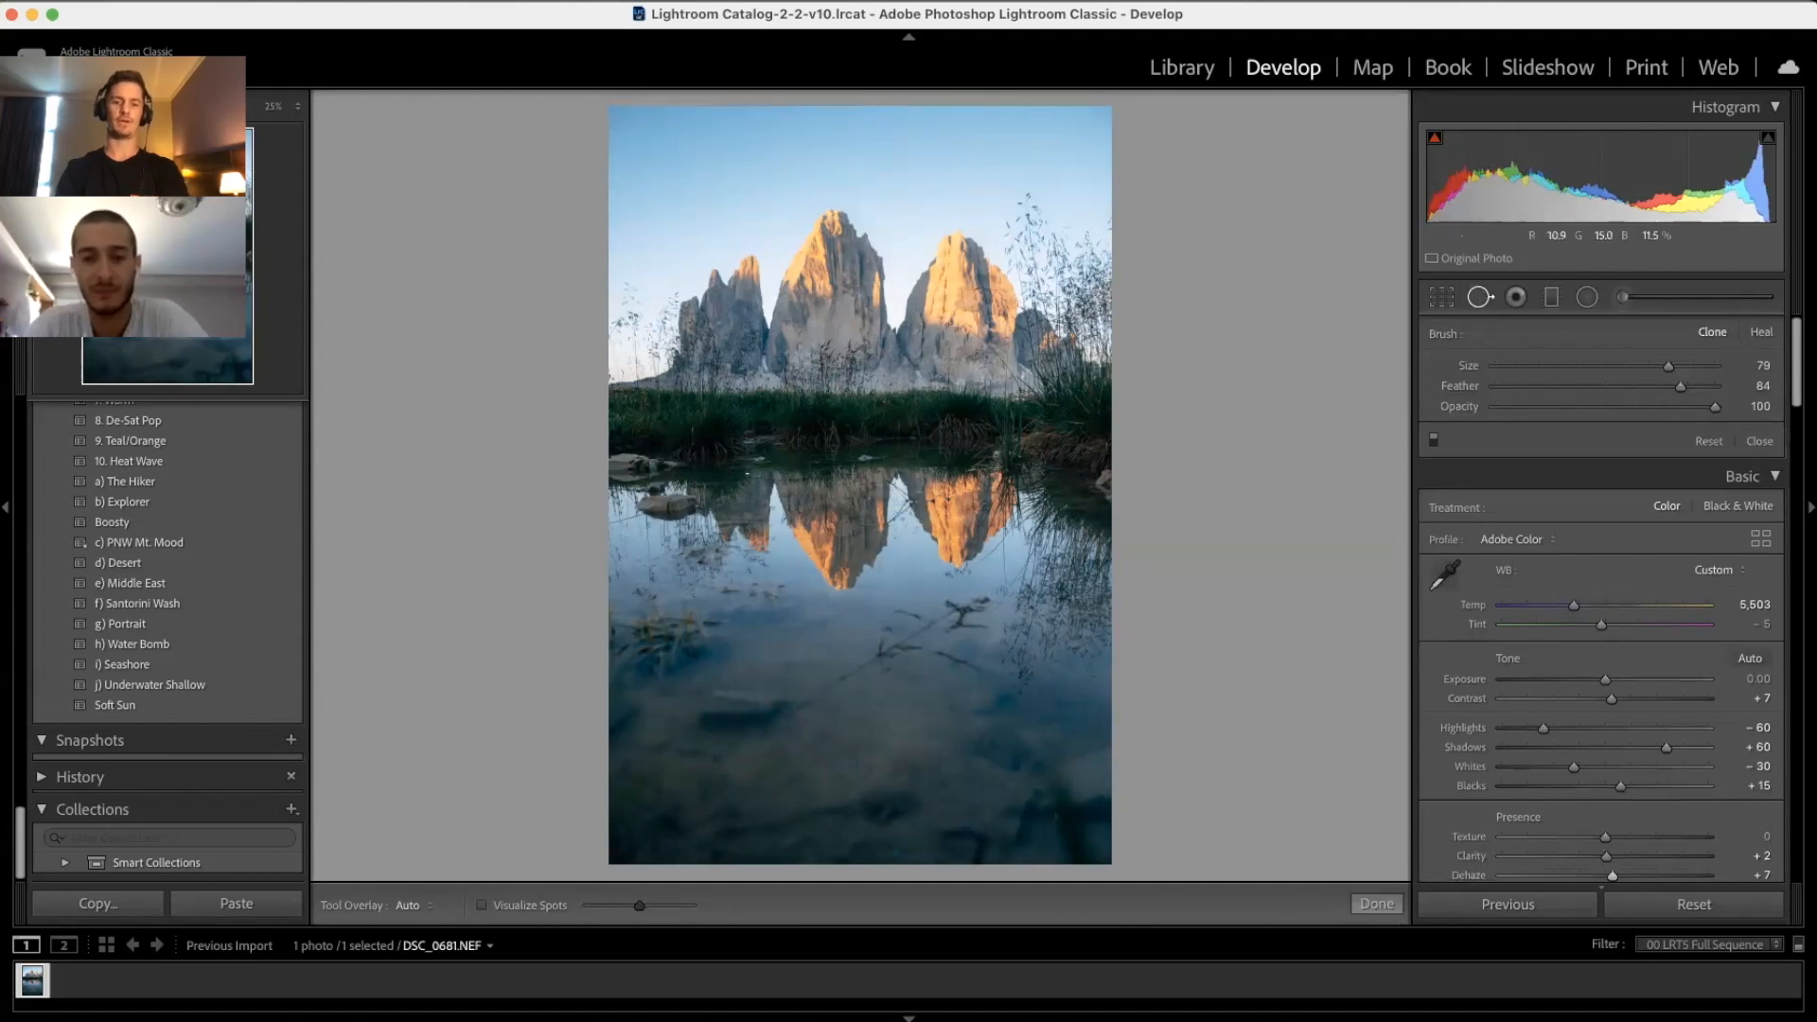
Step: Open DSC_0681.NEF in Adobe Photoshop 2021 via Edit In
right_click(853, 429)
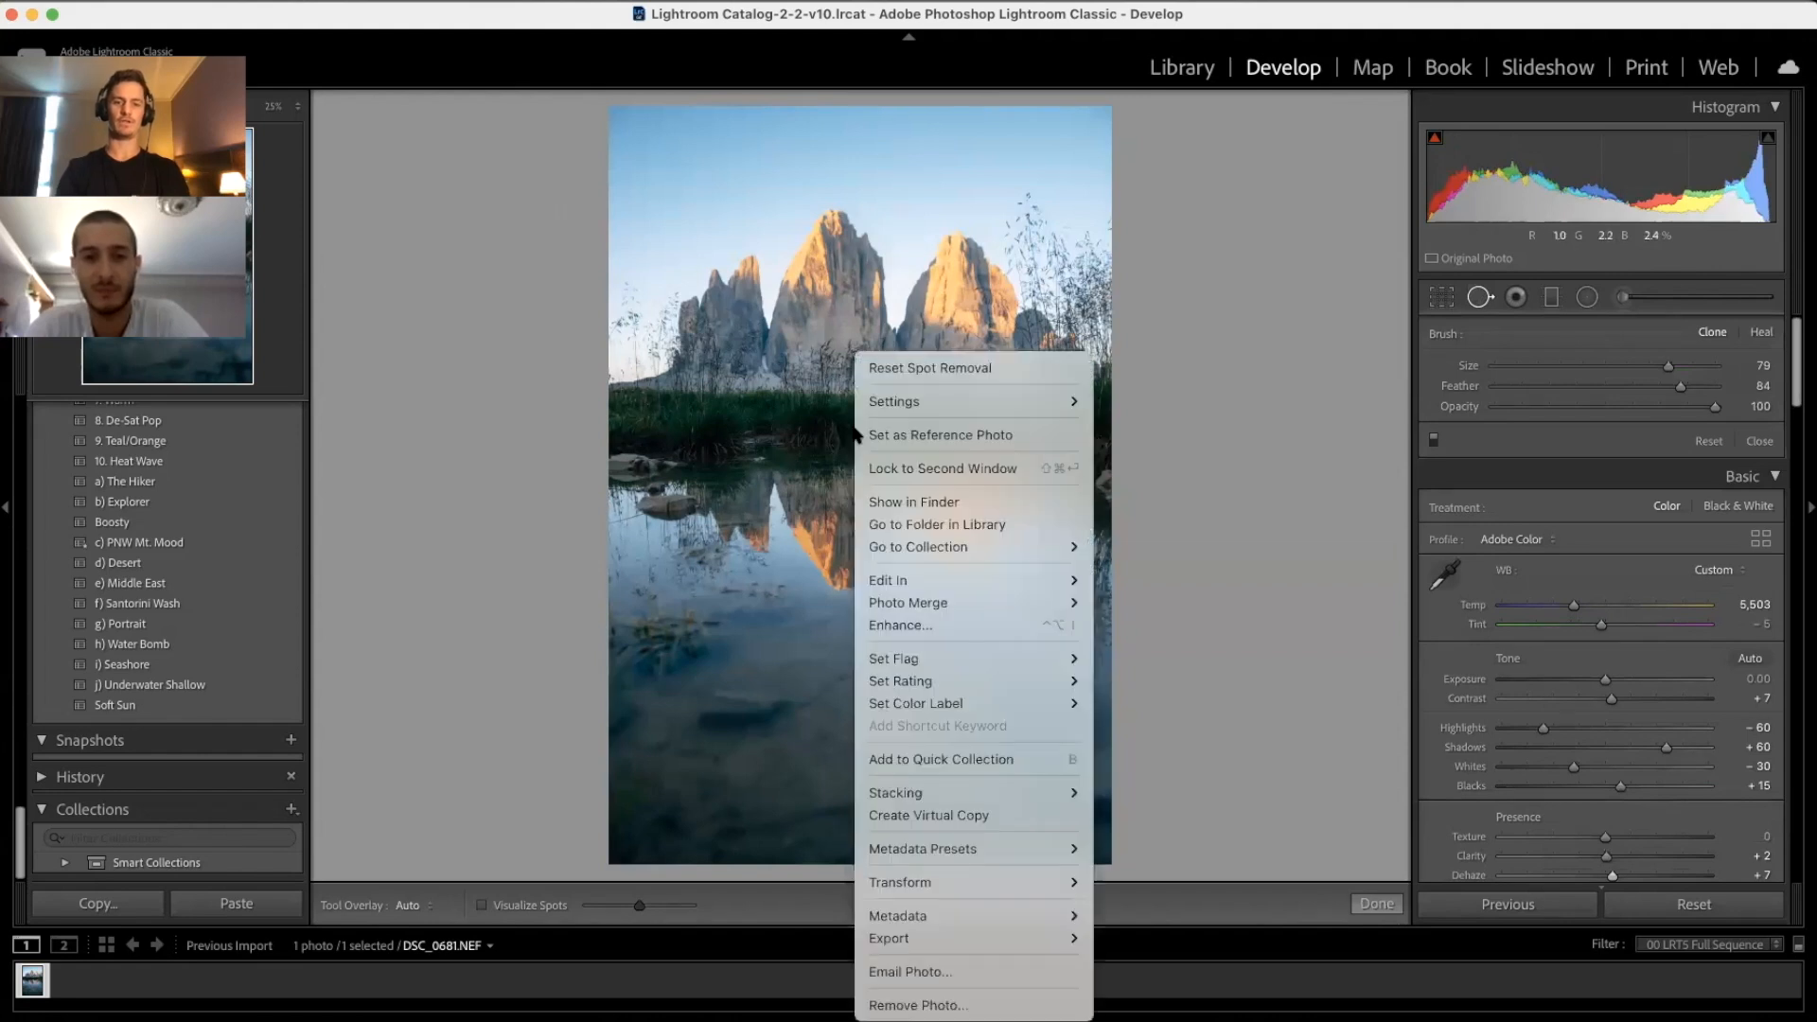
mouse_move(895, 577)
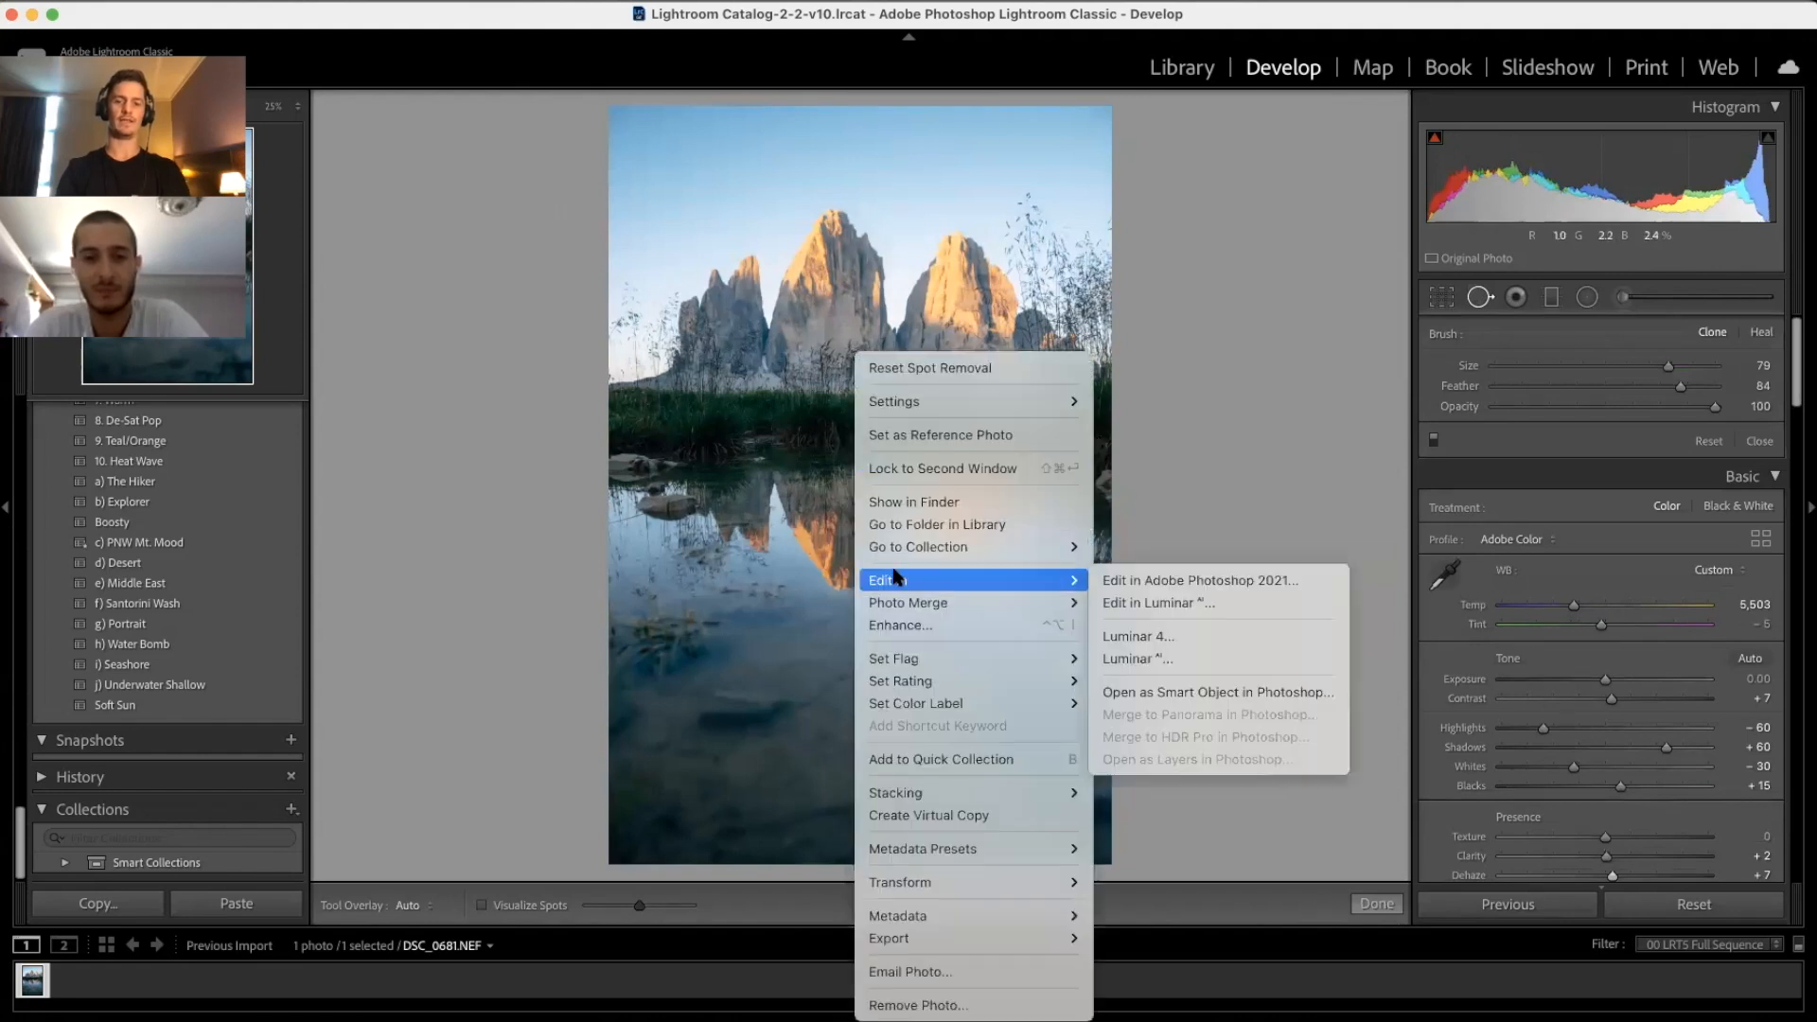
click(1163, 582)
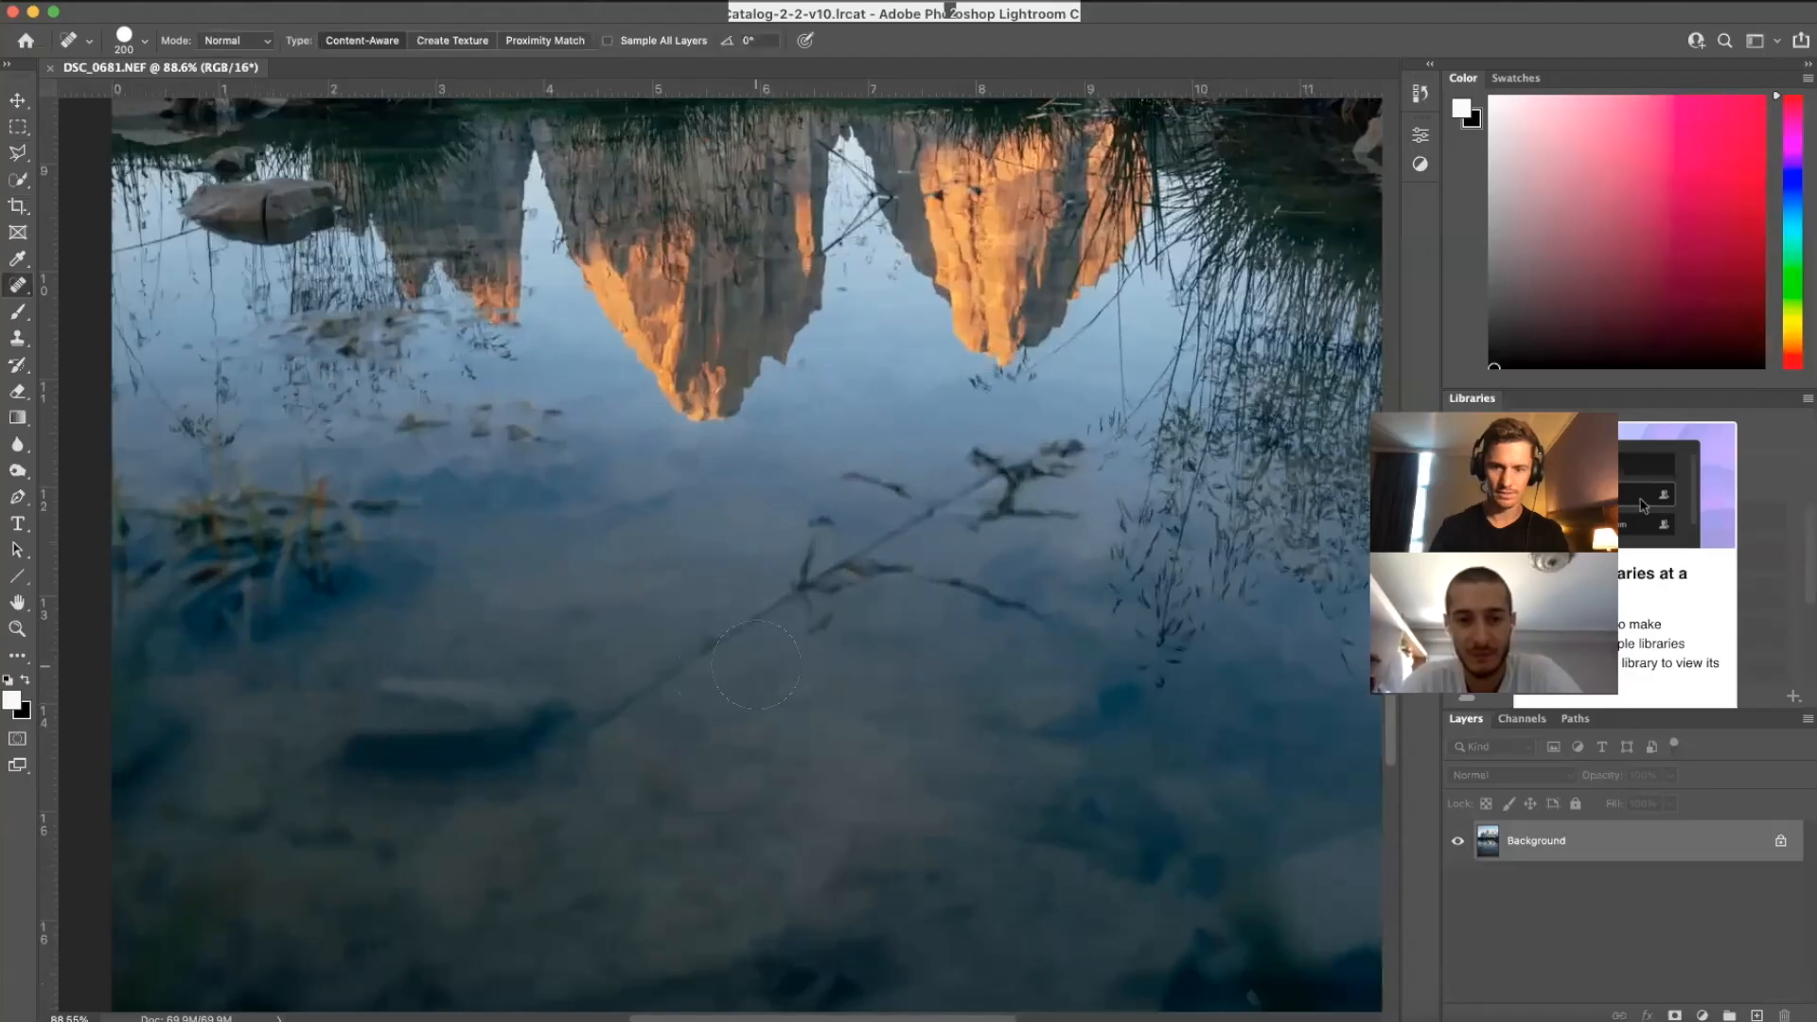
Step: Heal the twig, its stub and its shadow out of the water with a size-80 Spot Healing Brush
key(bracketleft)
key(bracketleft)
key(bracketleft)
key(bracketleft)
key(bracketleft)
key(bracketleft)
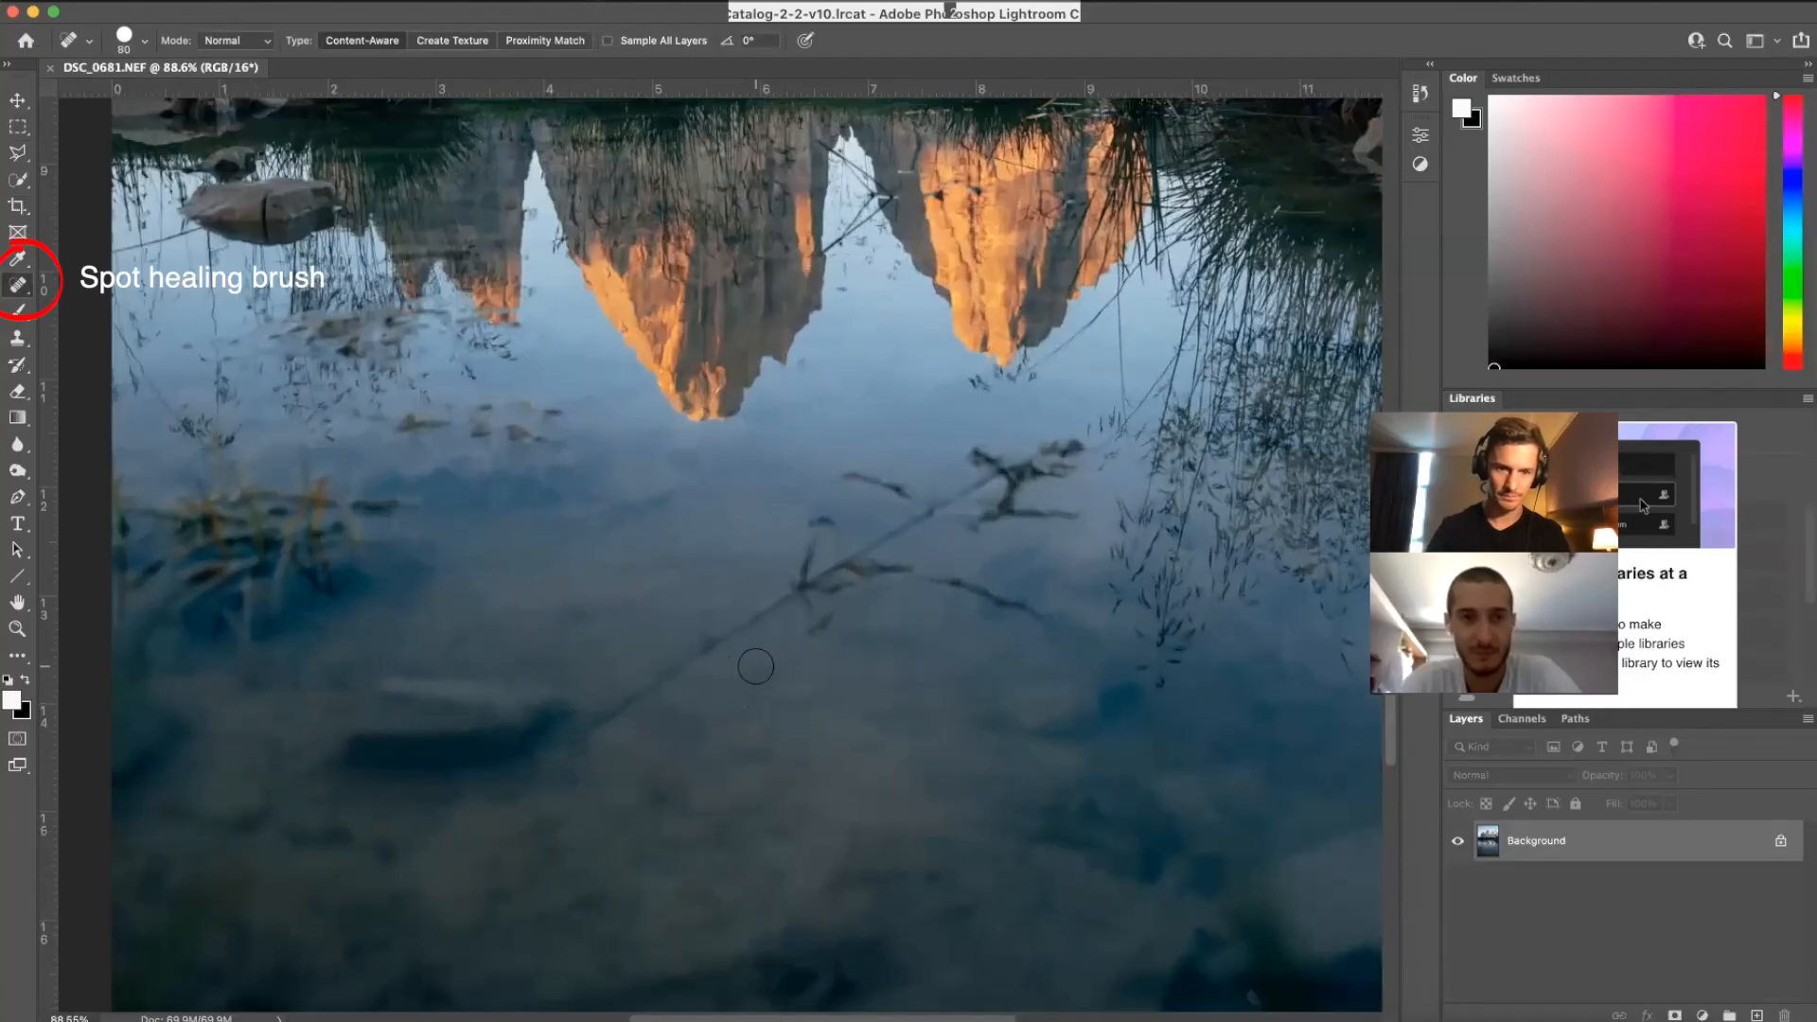
drag(767, 584, 583, 733)
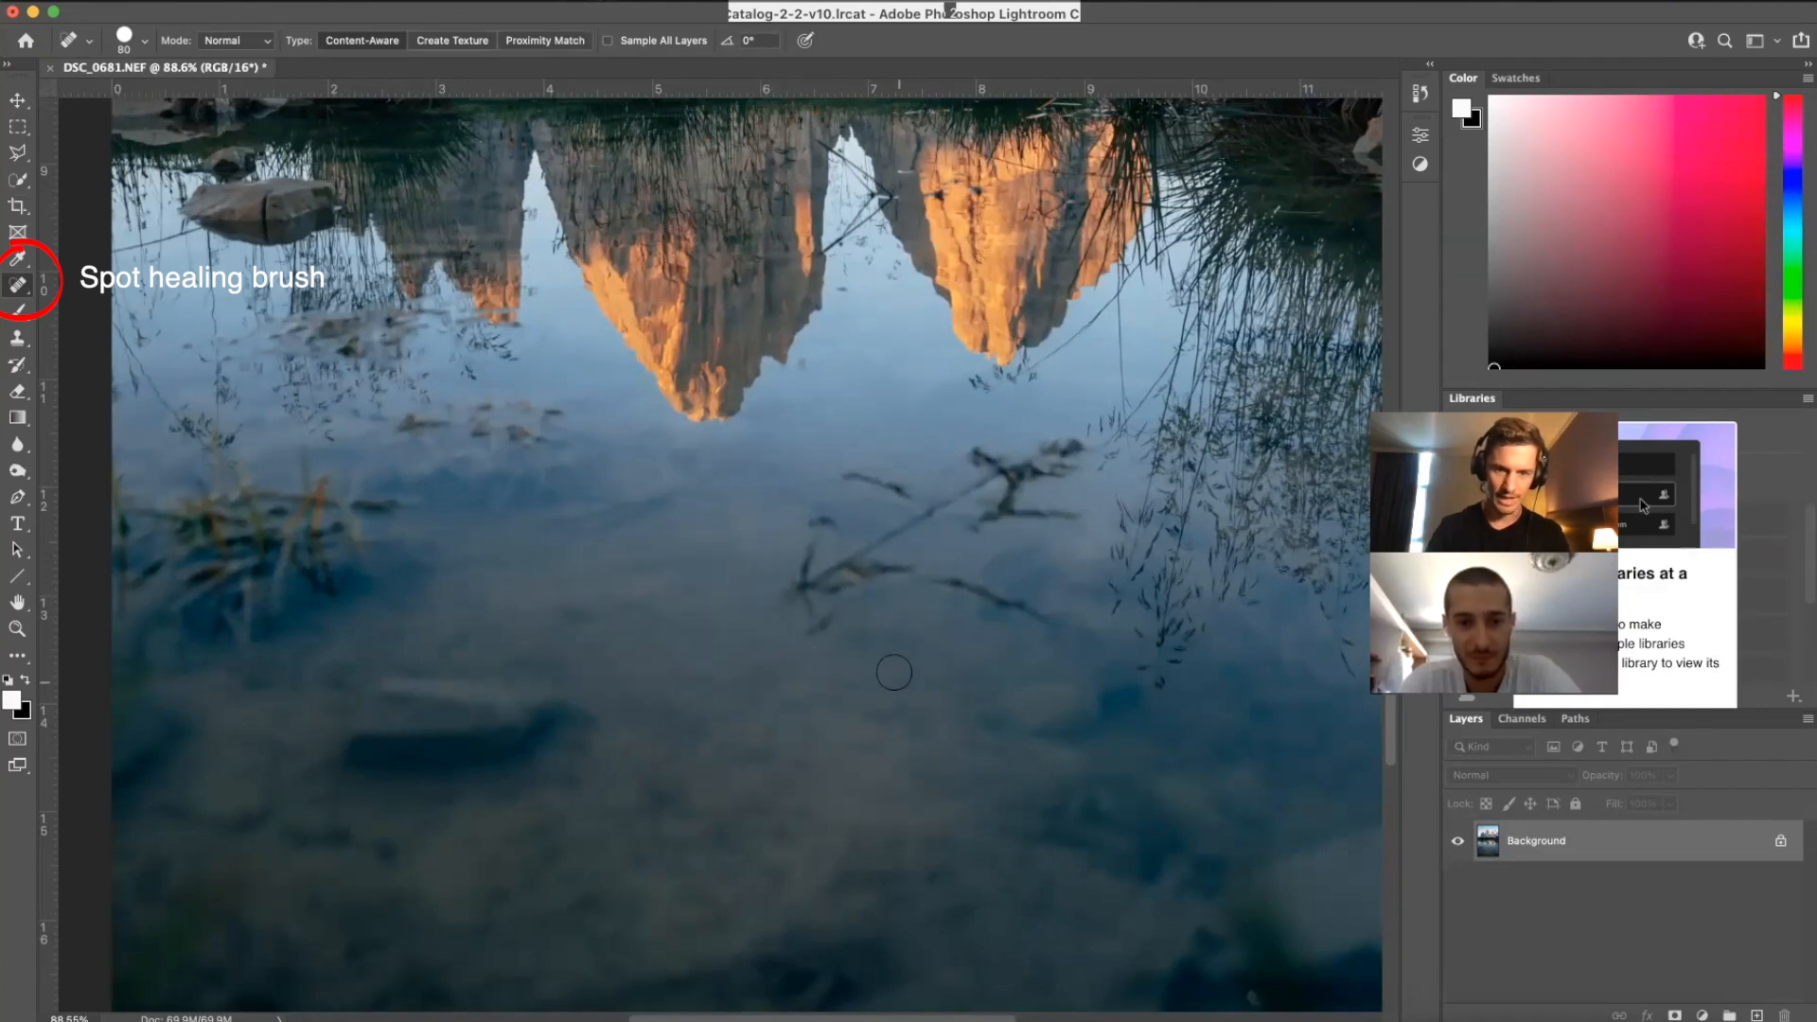
mouse_move(1054, 627)
mouse_down()
mouse_move(920, 585)
mouse_move(809, 636)
mouse_up()
mouse_move(909, 499)
mouse_down()
mouse_move(847, 472)
mouse_move(794, 574)
mouse_up()
drag(954, 462, 933, 487)
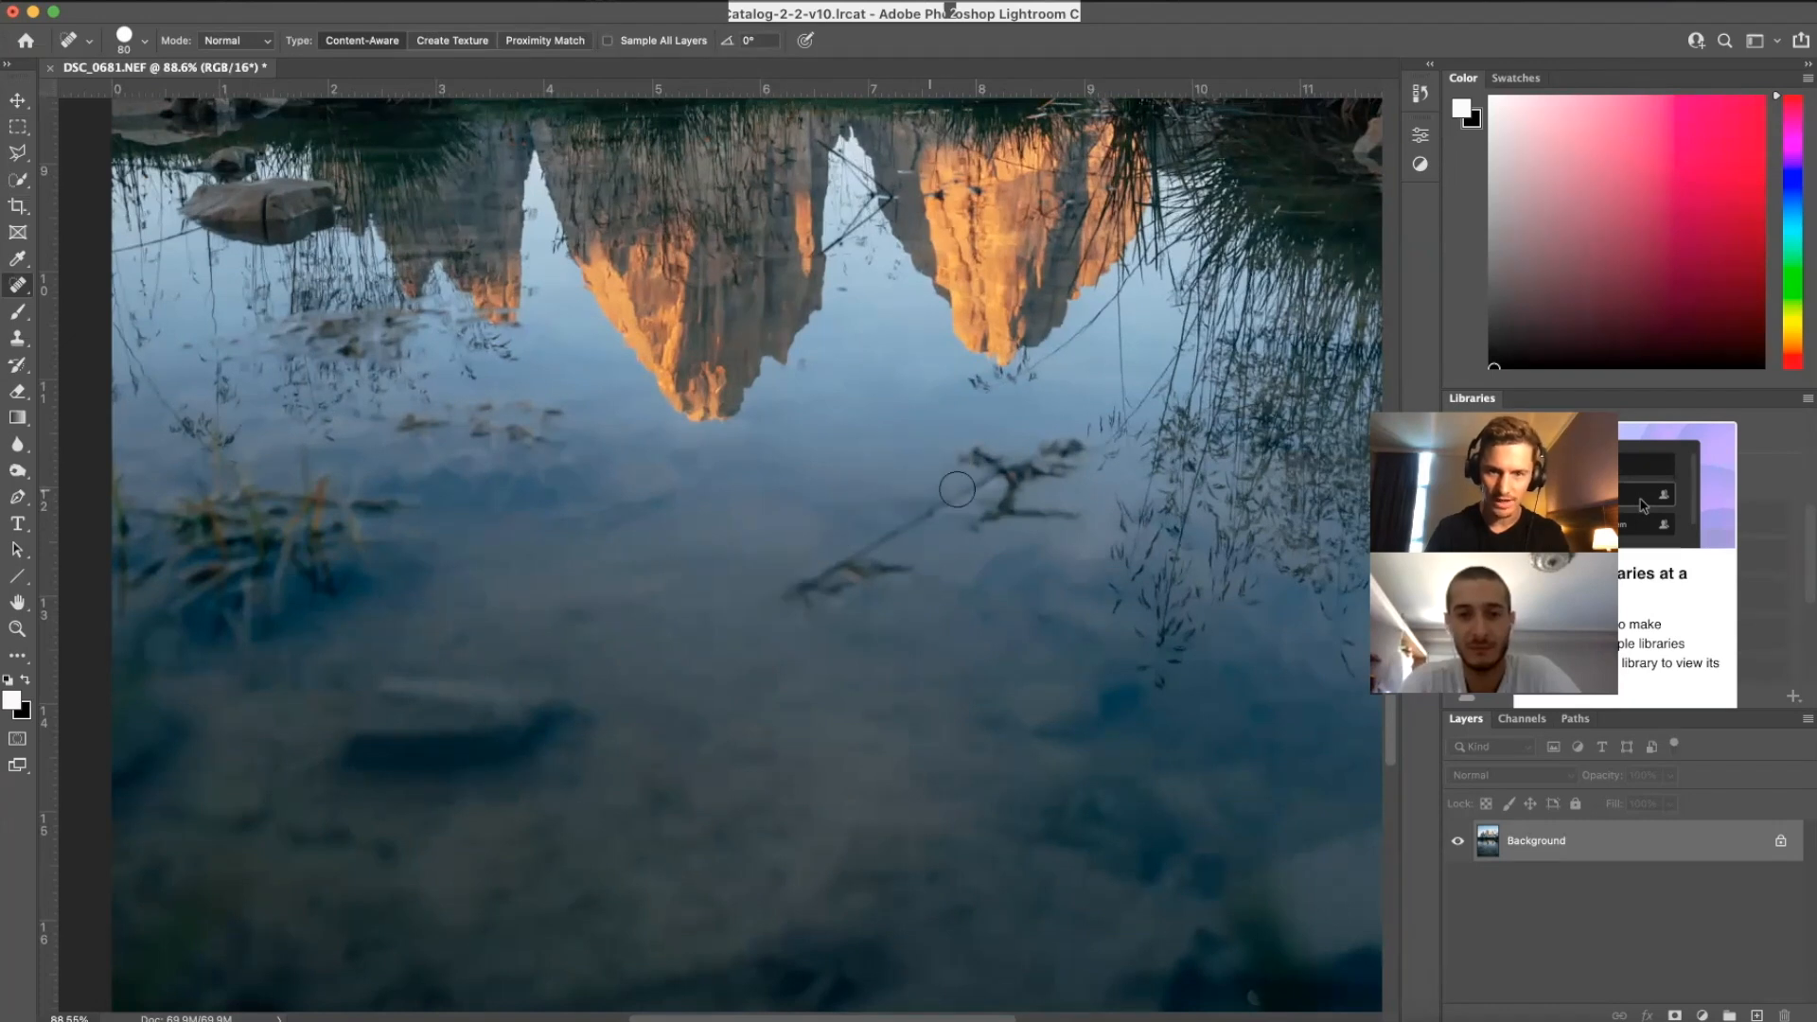
mouse_move(916, 577)
mouse_down()
mouse_move(793, 600)
mouse_move(899, 531)
mouse_move(800, 606)
mouse_up()
mouse_move(1061, 478)
mouse_down()
mouse_move(975, 530)
mouse_move(1041, 468)
mouse_up()
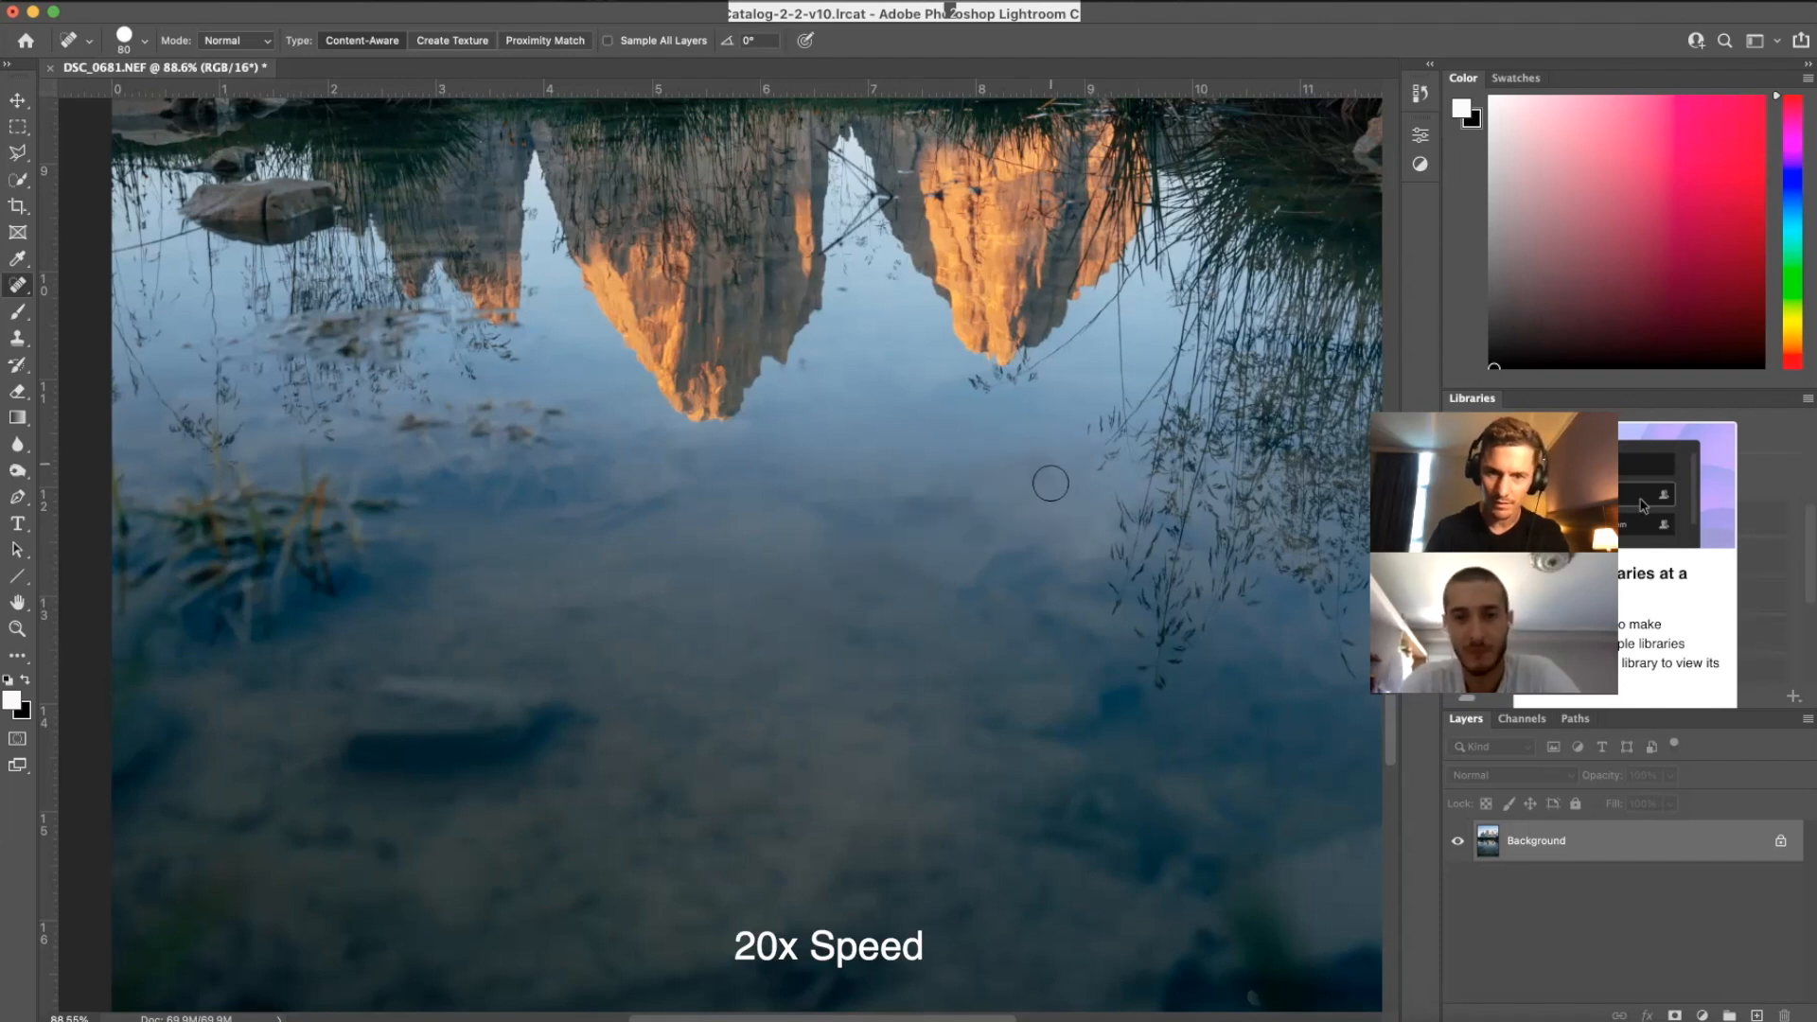
Step: Remove the grass tips, floating twigs and small specks around the reflected peaks
drag(541, 447, 486, 410)
key(super+0)
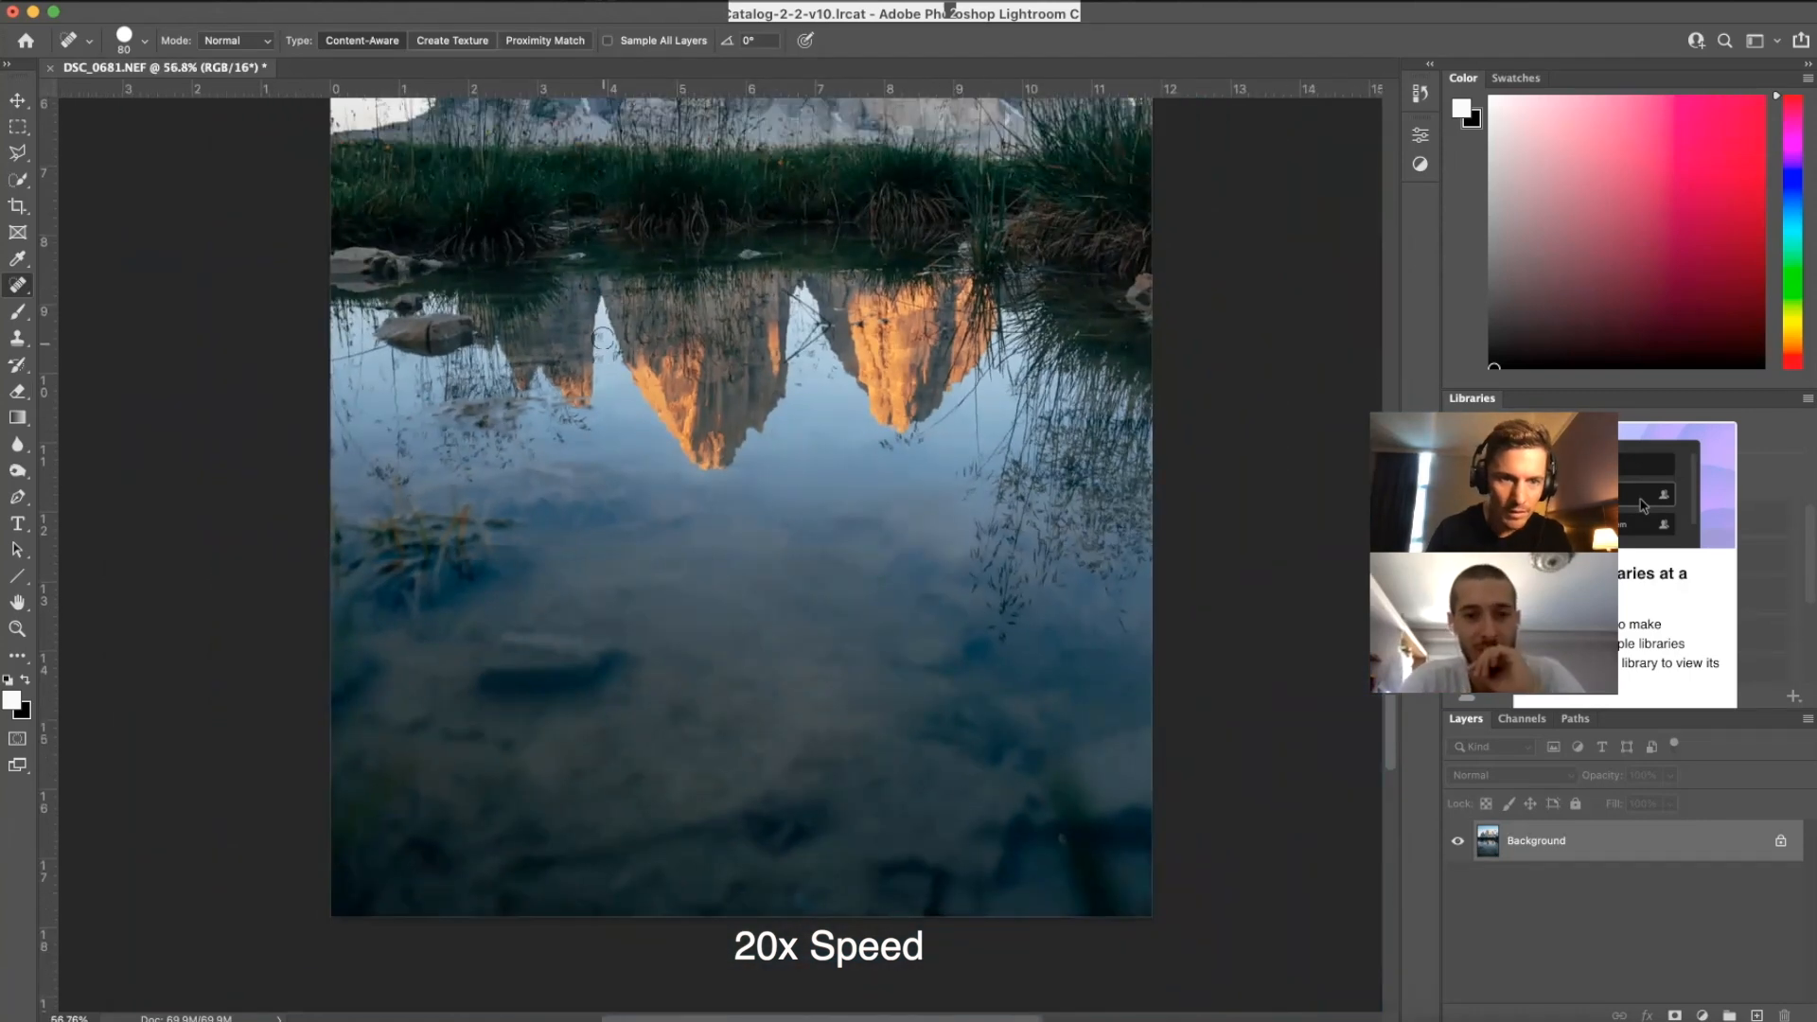
drag(493, 523, 516, 521)
drag(564, 434, 583, 423)
drag(556, 435, 542, 391)
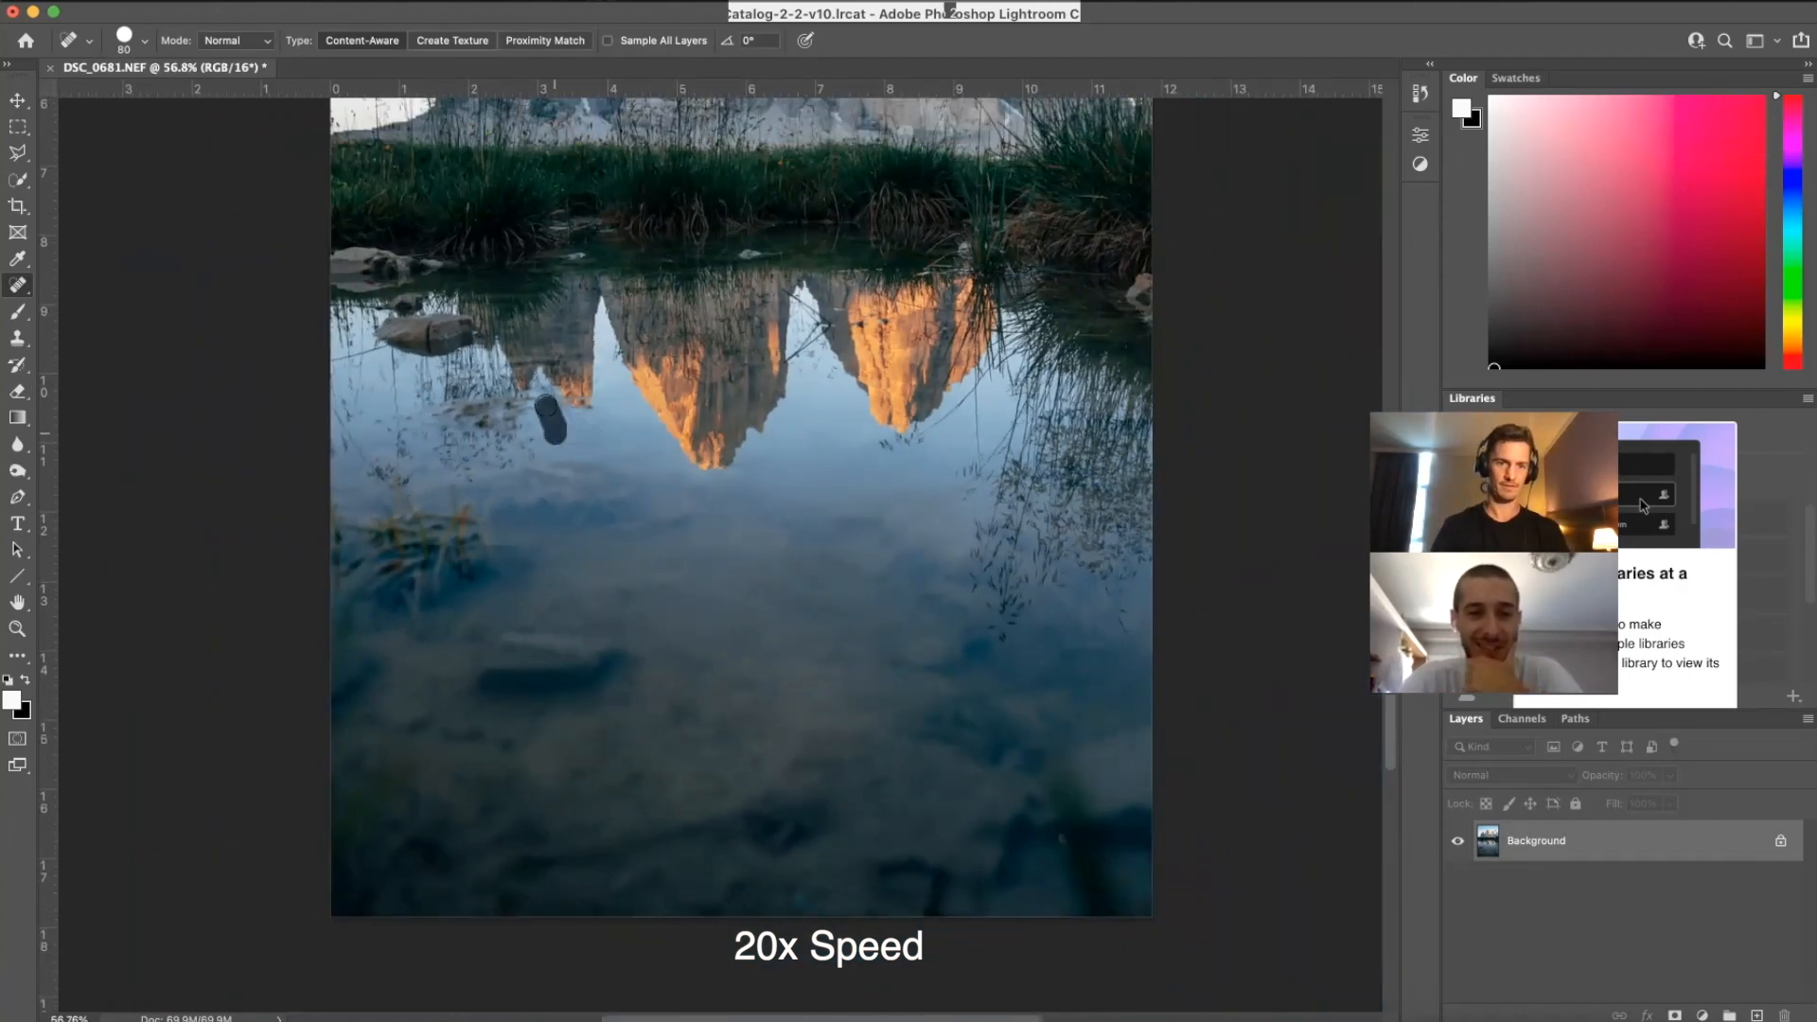
drag(913, 433, 978, 394)
drag(808, 362, 820, 354)
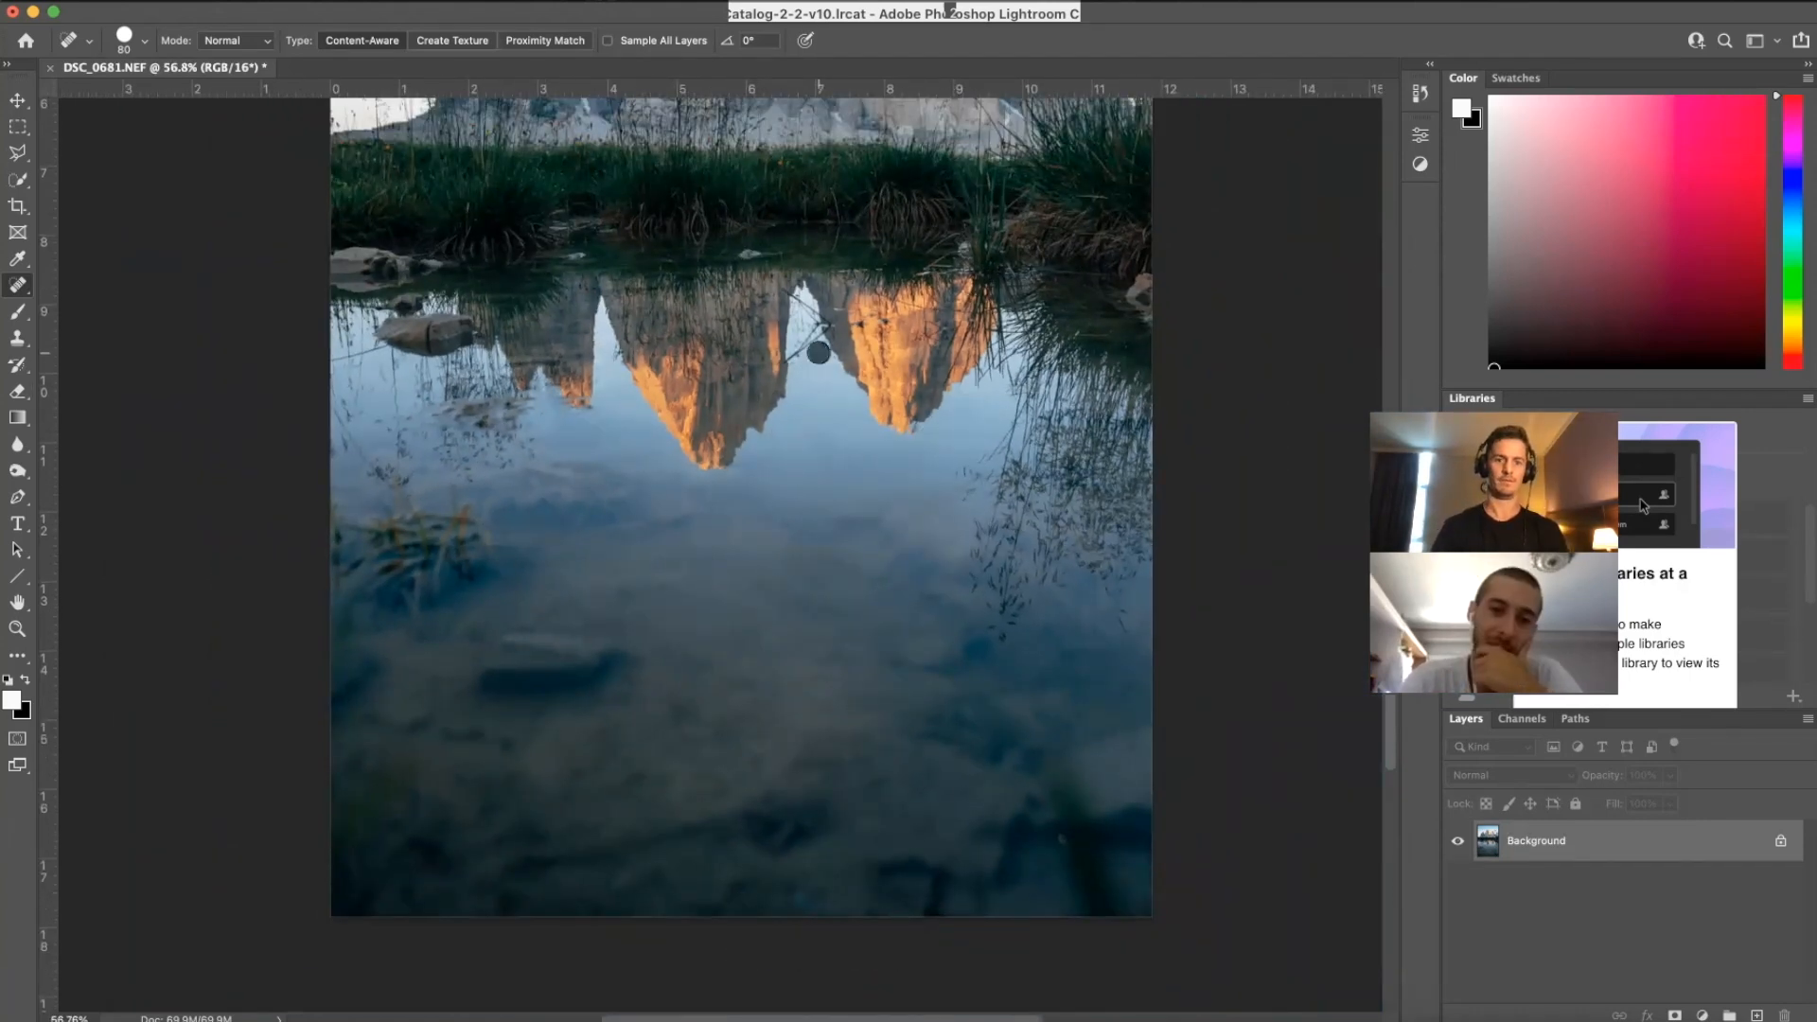
Step: Save the retouched photo and return to Lightroom Classic
key(super+0)
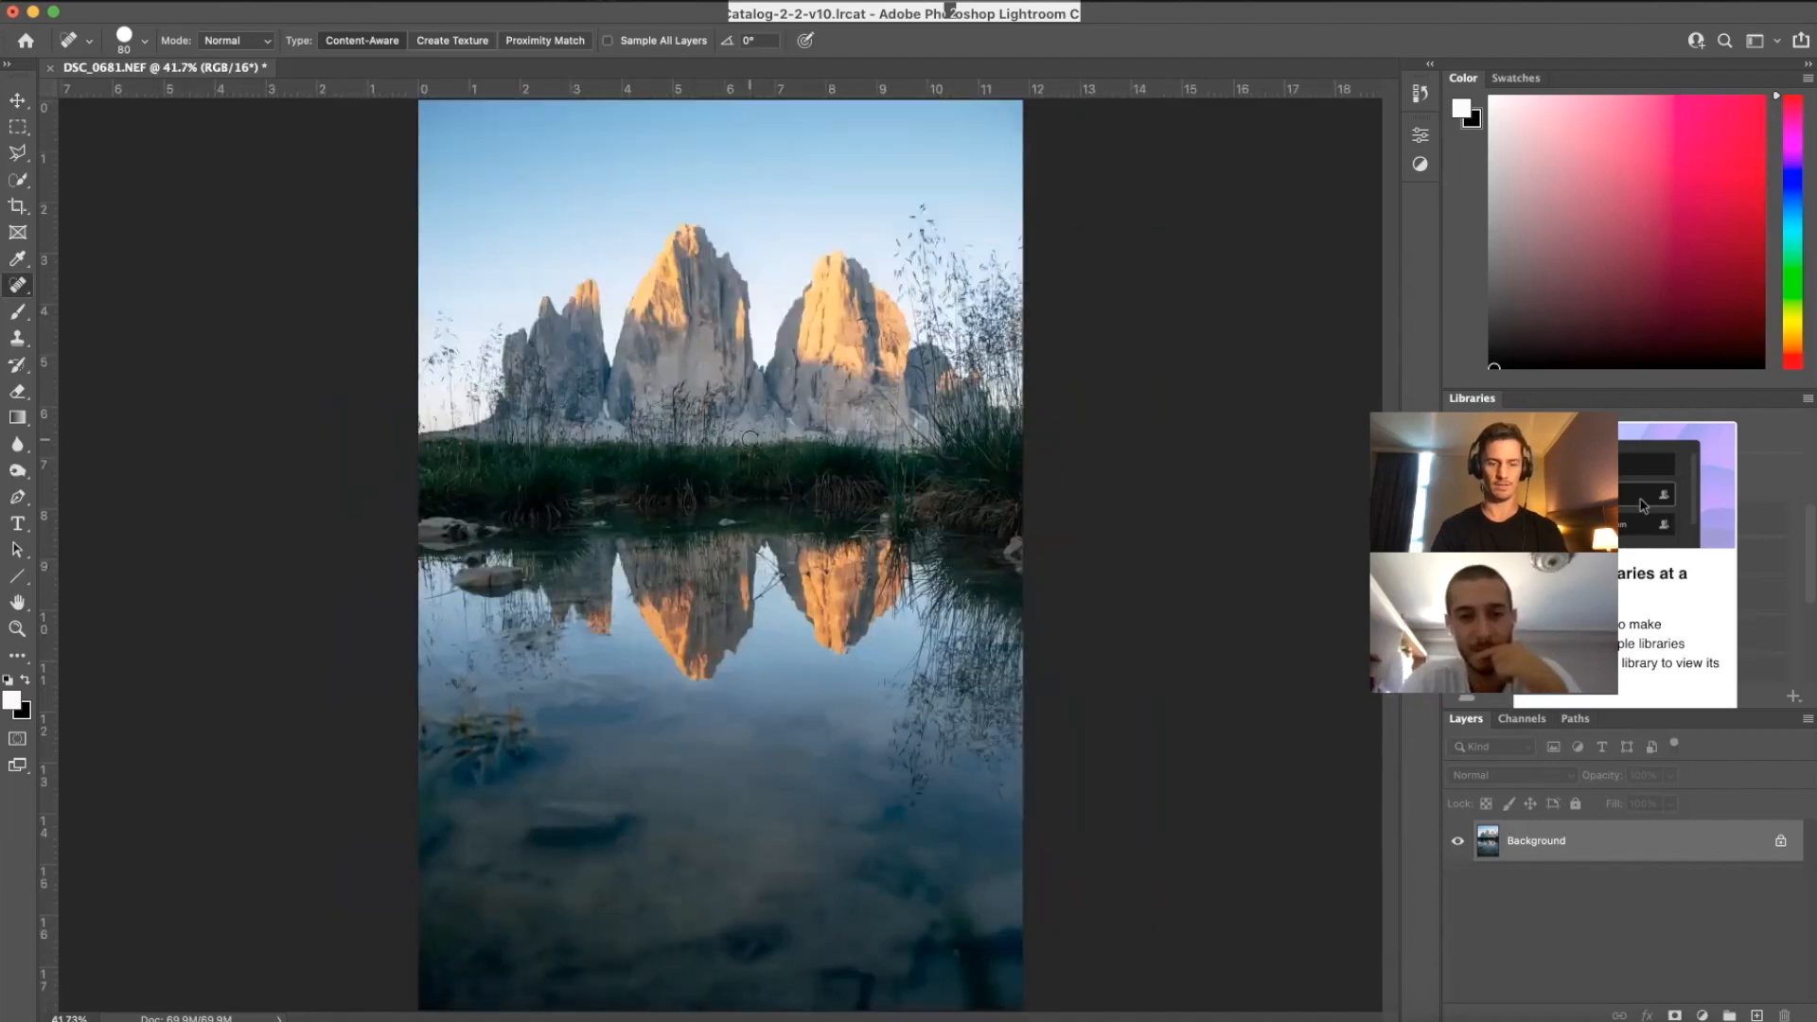
key(super+s)
click(1251, 1014)
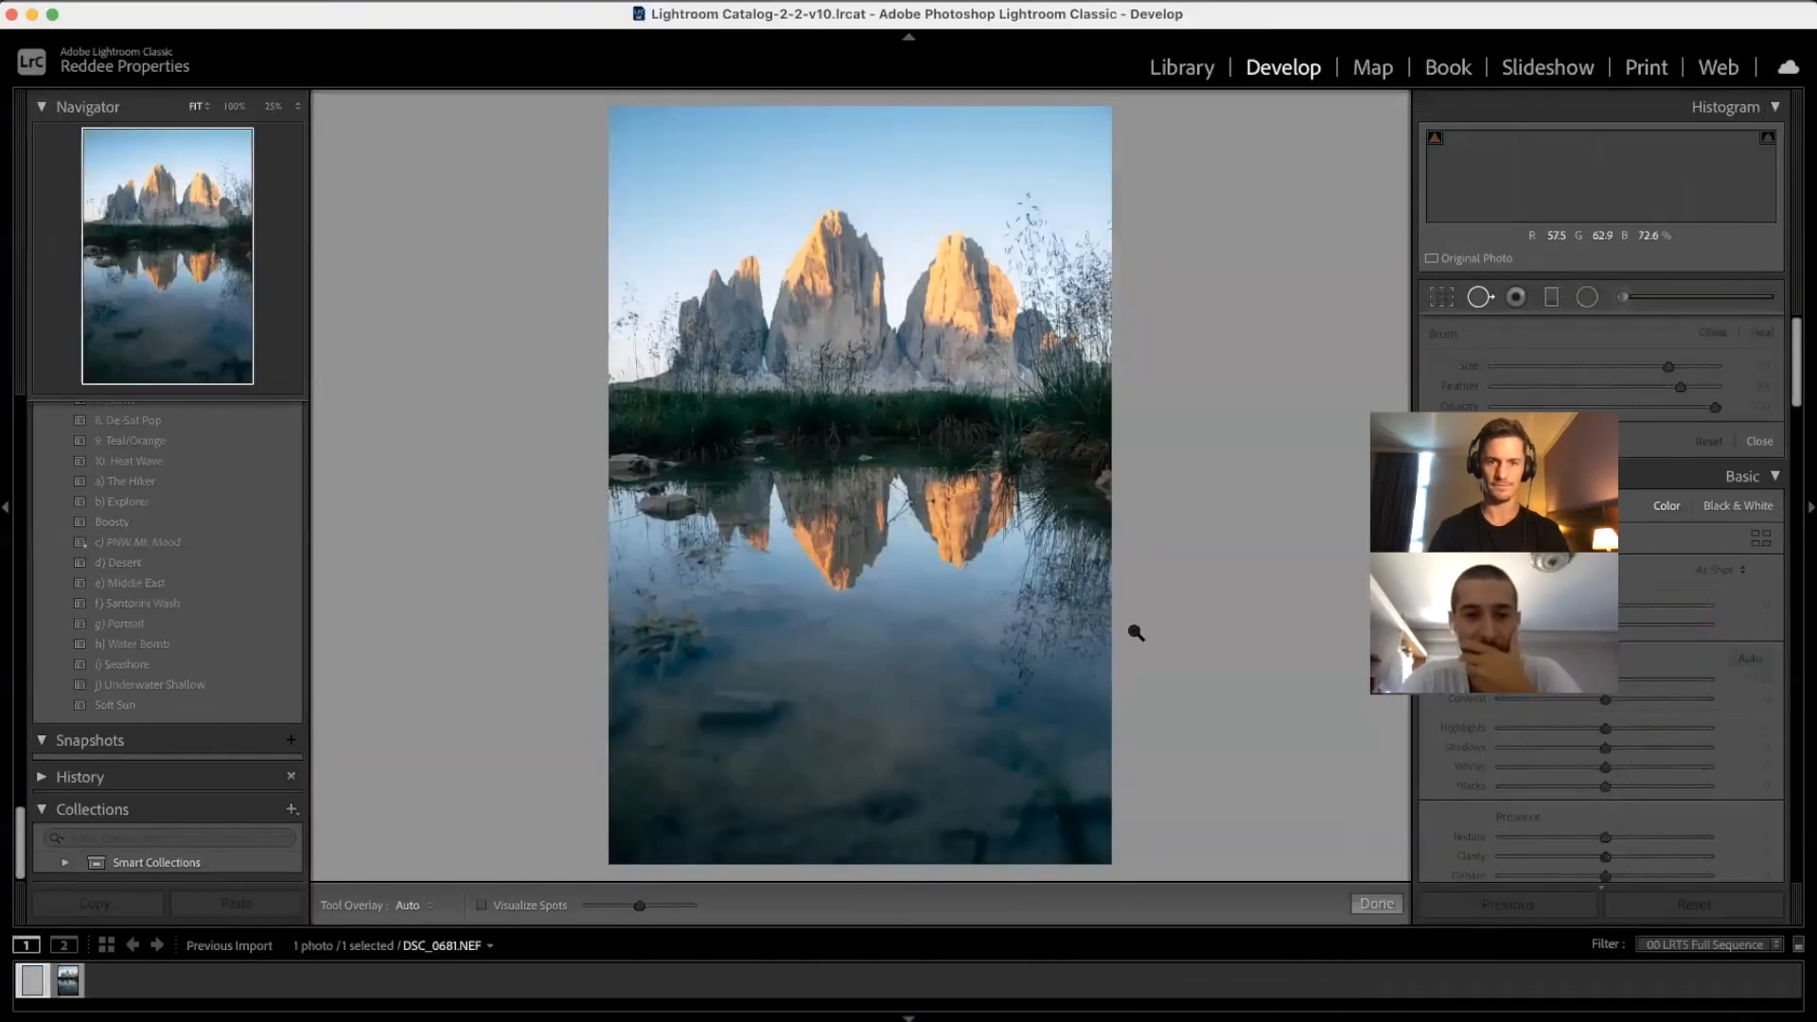
Step: Crop the TIF copy to a 4 x 5 / 8 x 10 ratio and commit the crop
click(1442, 299)
click(1709, 368)
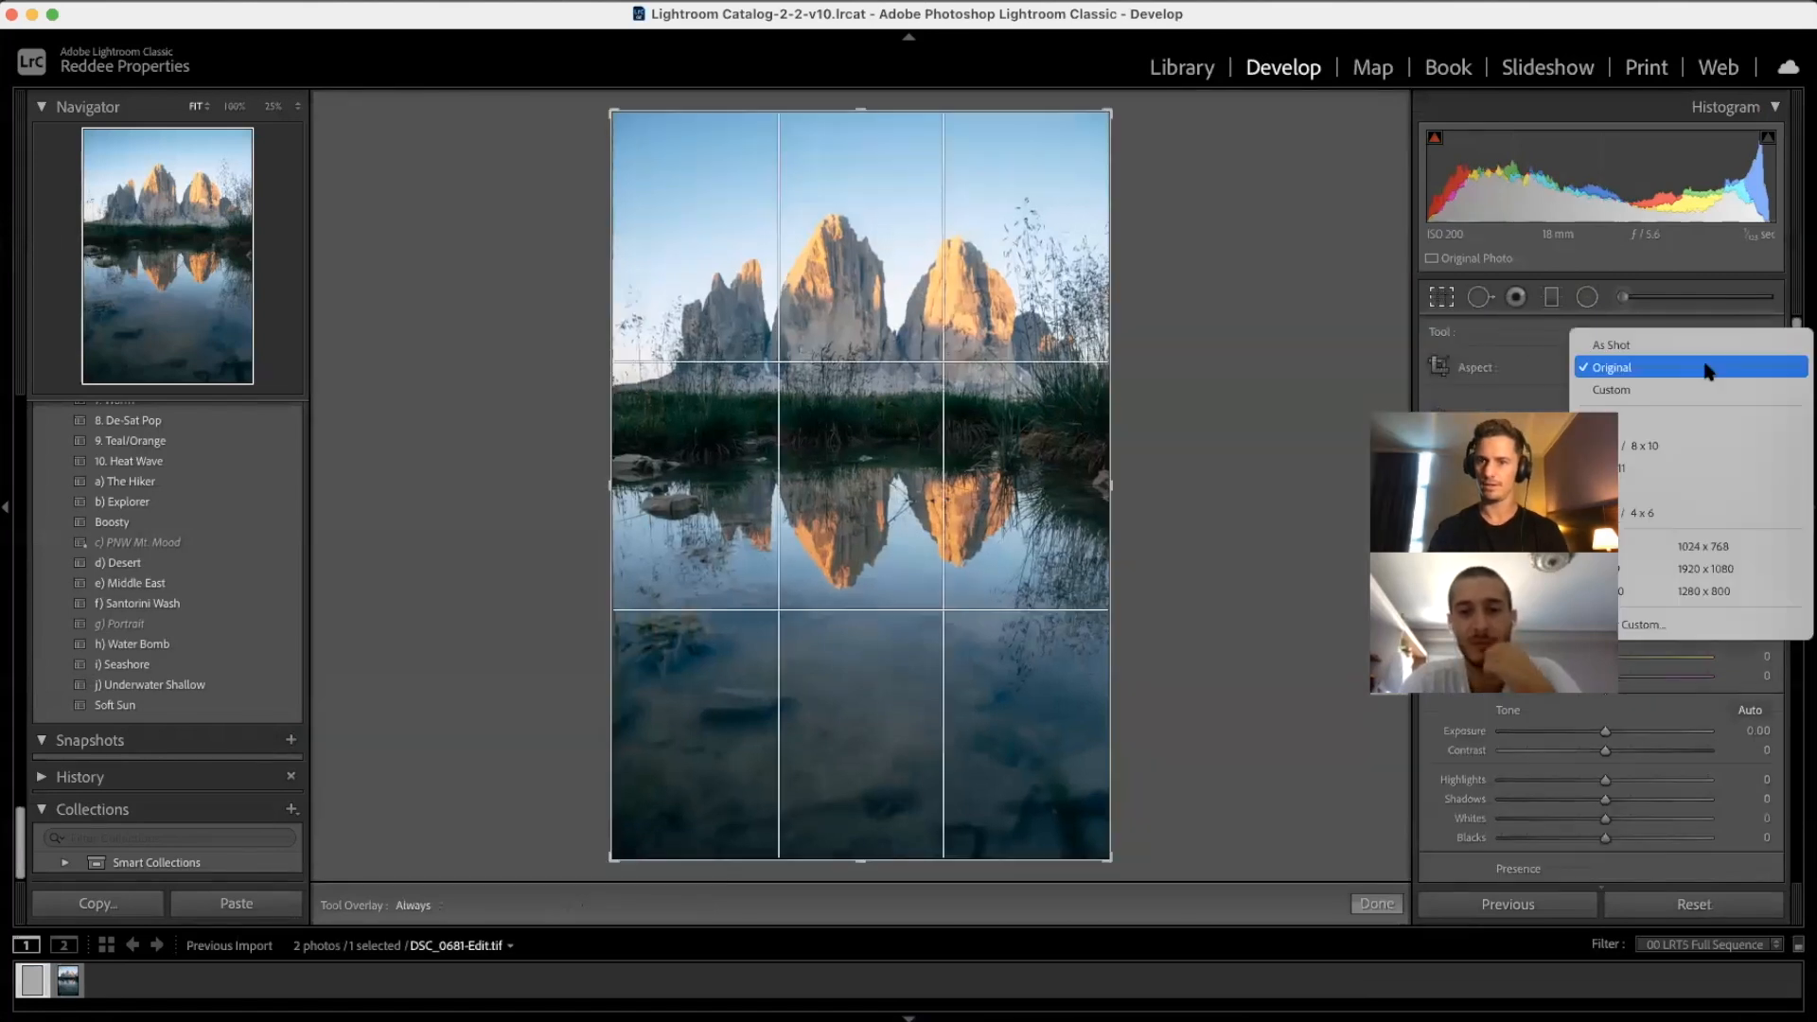
click(1672, 446)
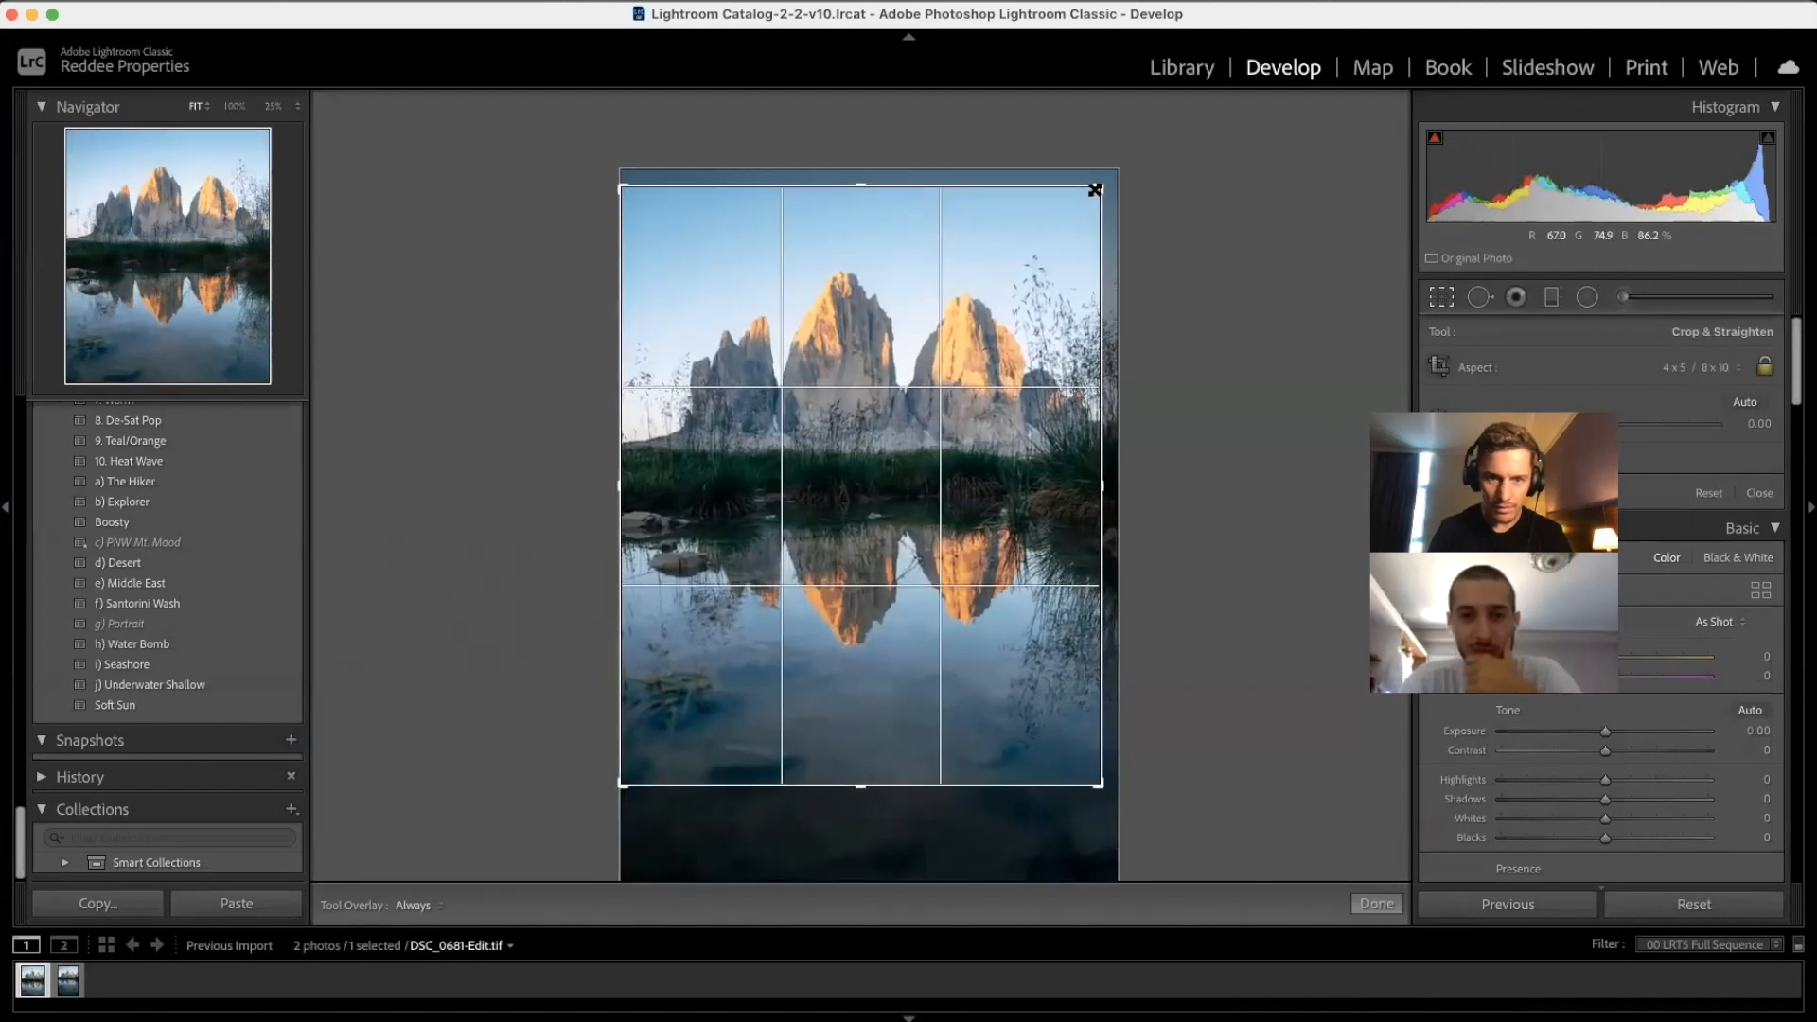
drag(1043, 308, 1041, 323)
key(Return)
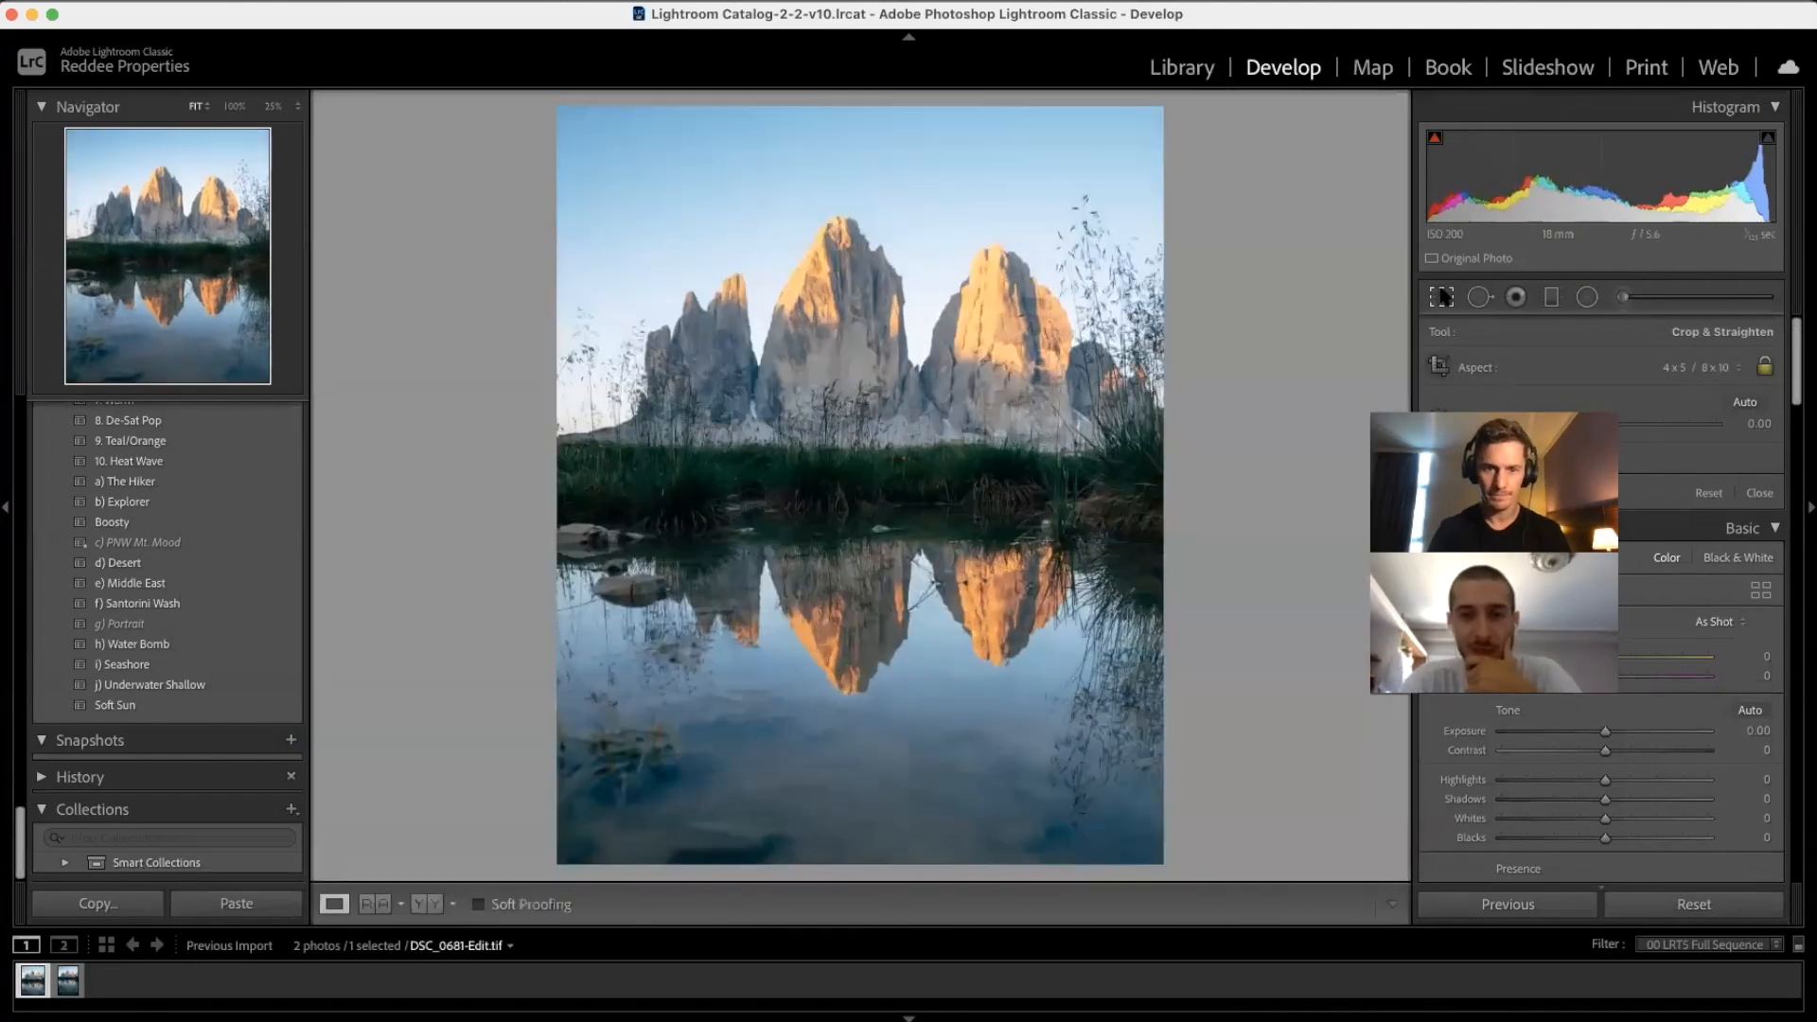
Step: Shift the Blue Primary Hue toward cyan and the Red Primary Hue warmer in Calibration
scroll(1600, 663, down, 15)
drag(1558, 843, 1567, 843)
mouse_move(1607, 701)
mouse_down()
mouse_move(1659, 701)
mouse_move(1630, 703)
mouse_up()
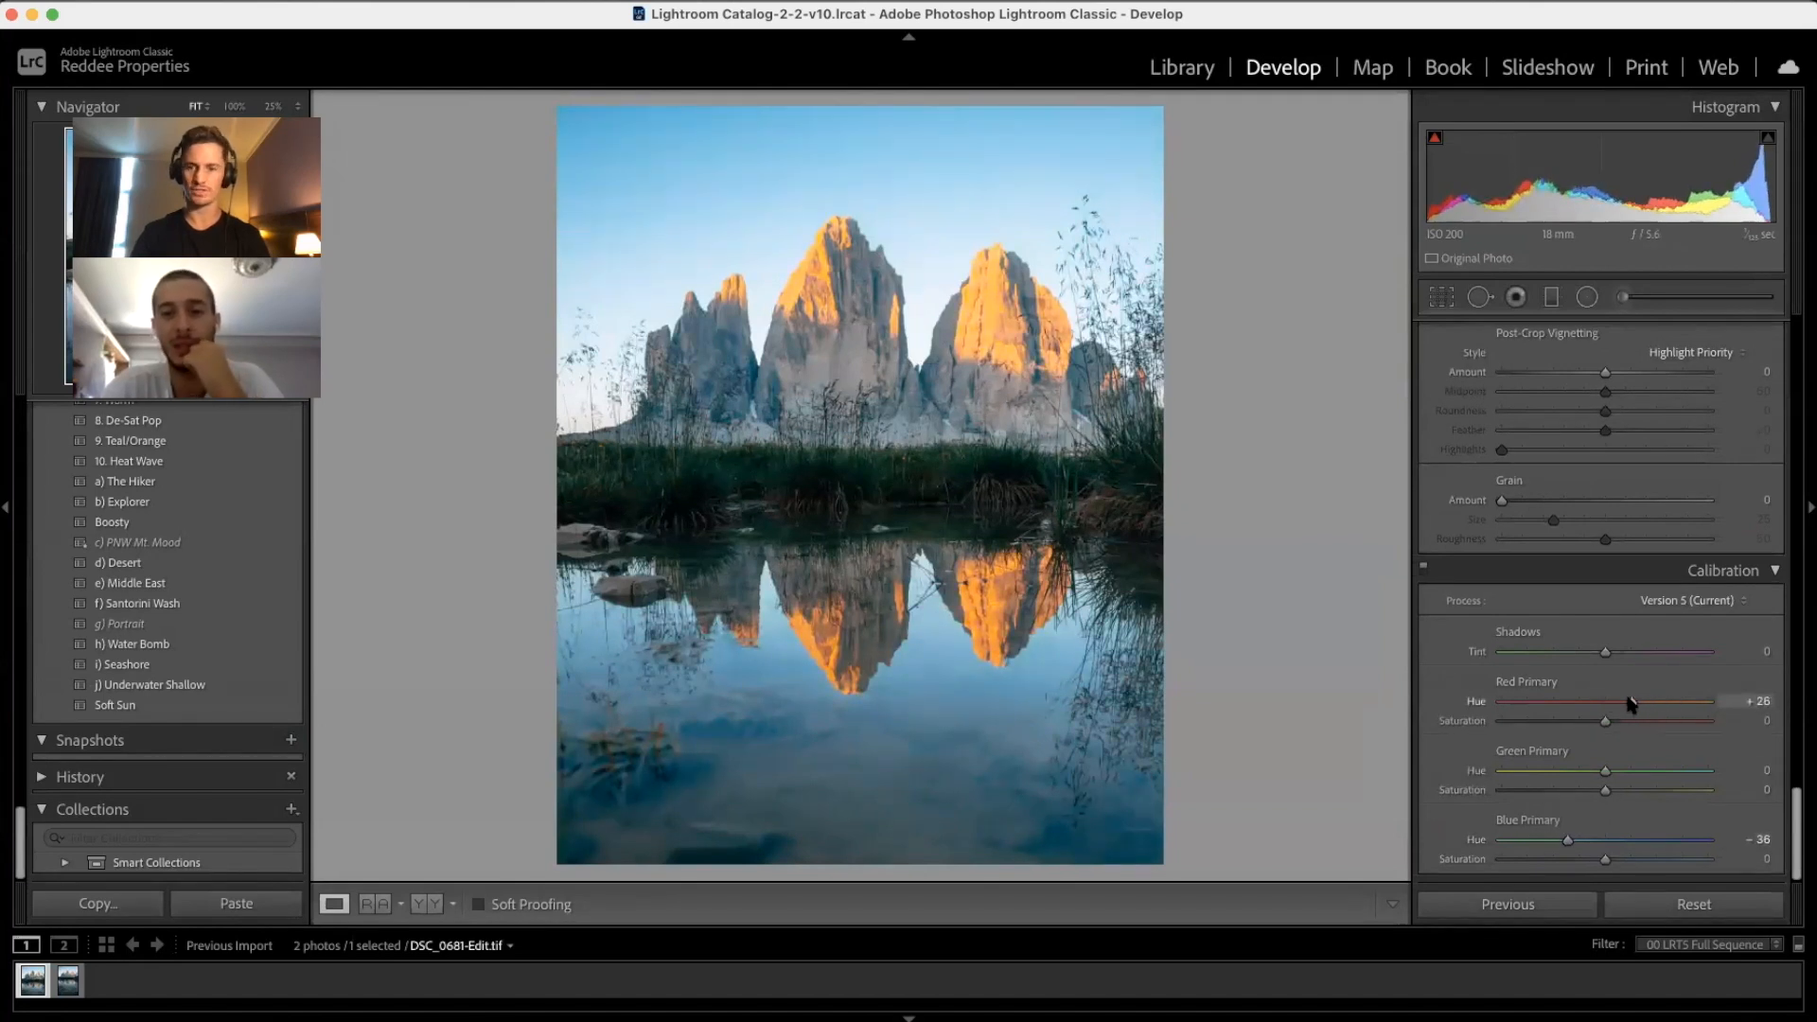
Step: Undo the red and blue calibration hue shifts, shift the green calibration hue, and strongly desaturate the greens
key(super+z)
key(super+z)
drag(1607, 770, 1516, 785)
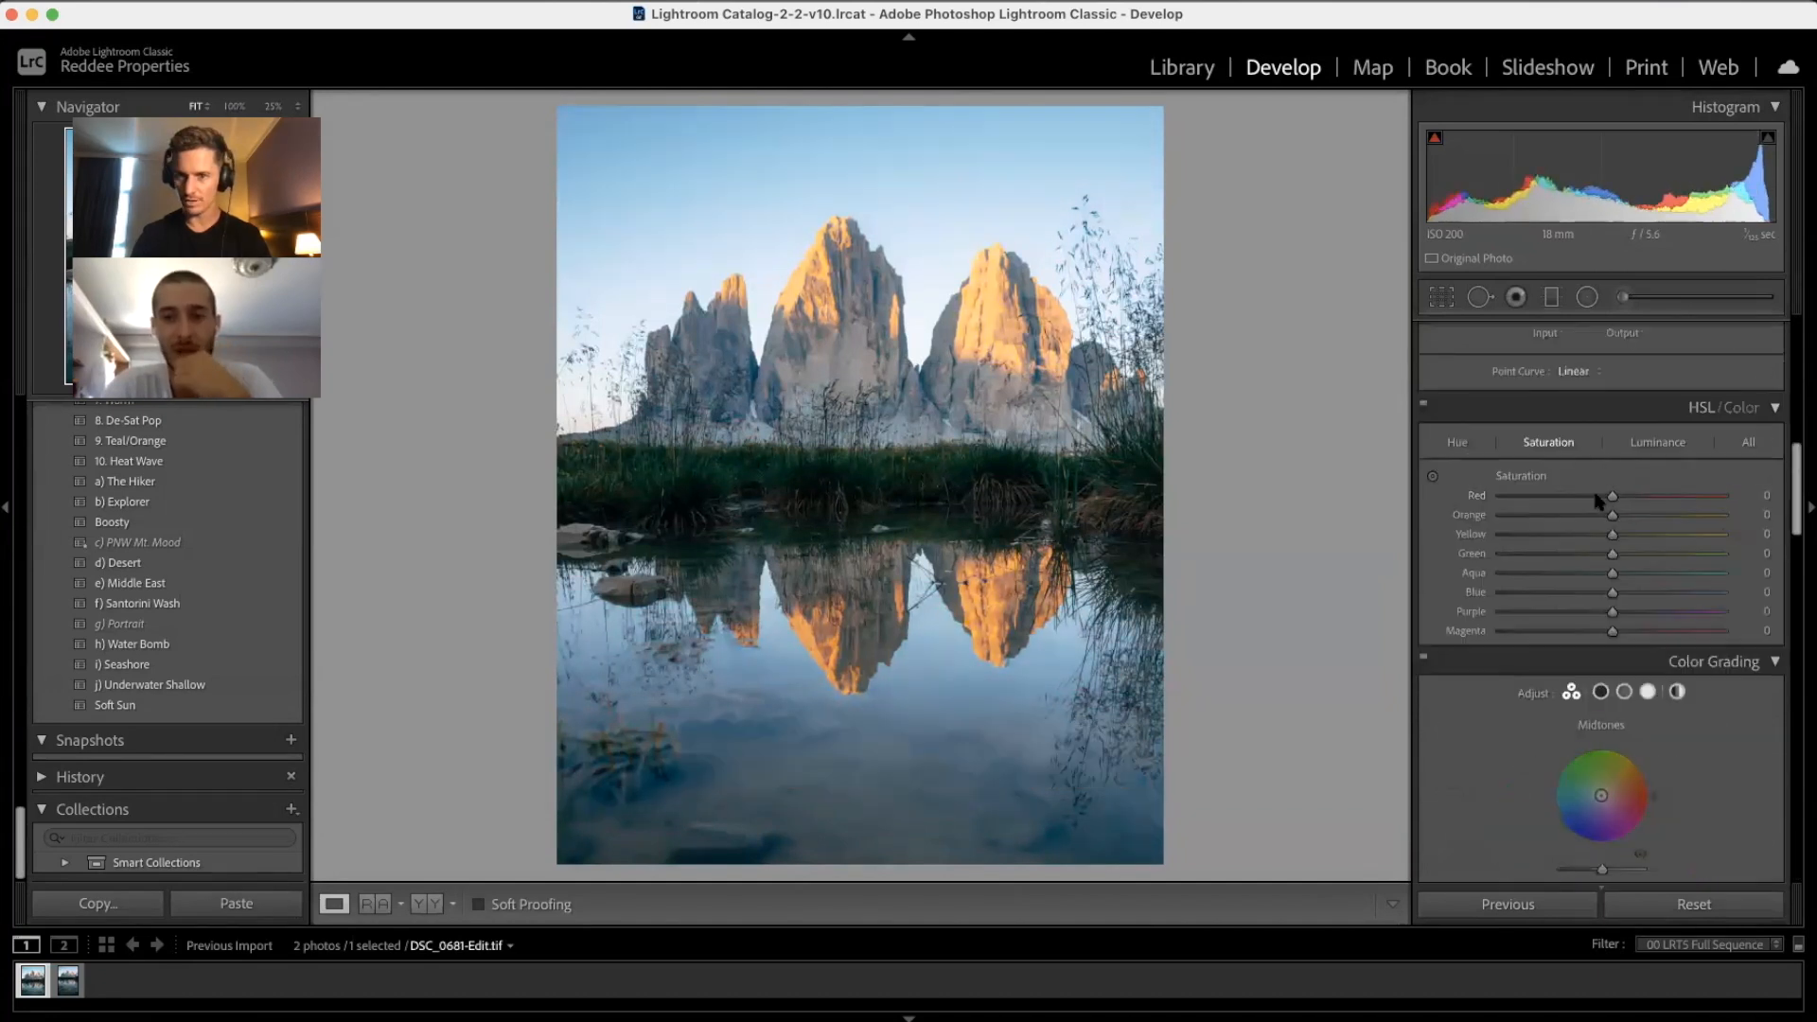
drag(1613, 553, 1576, 577)
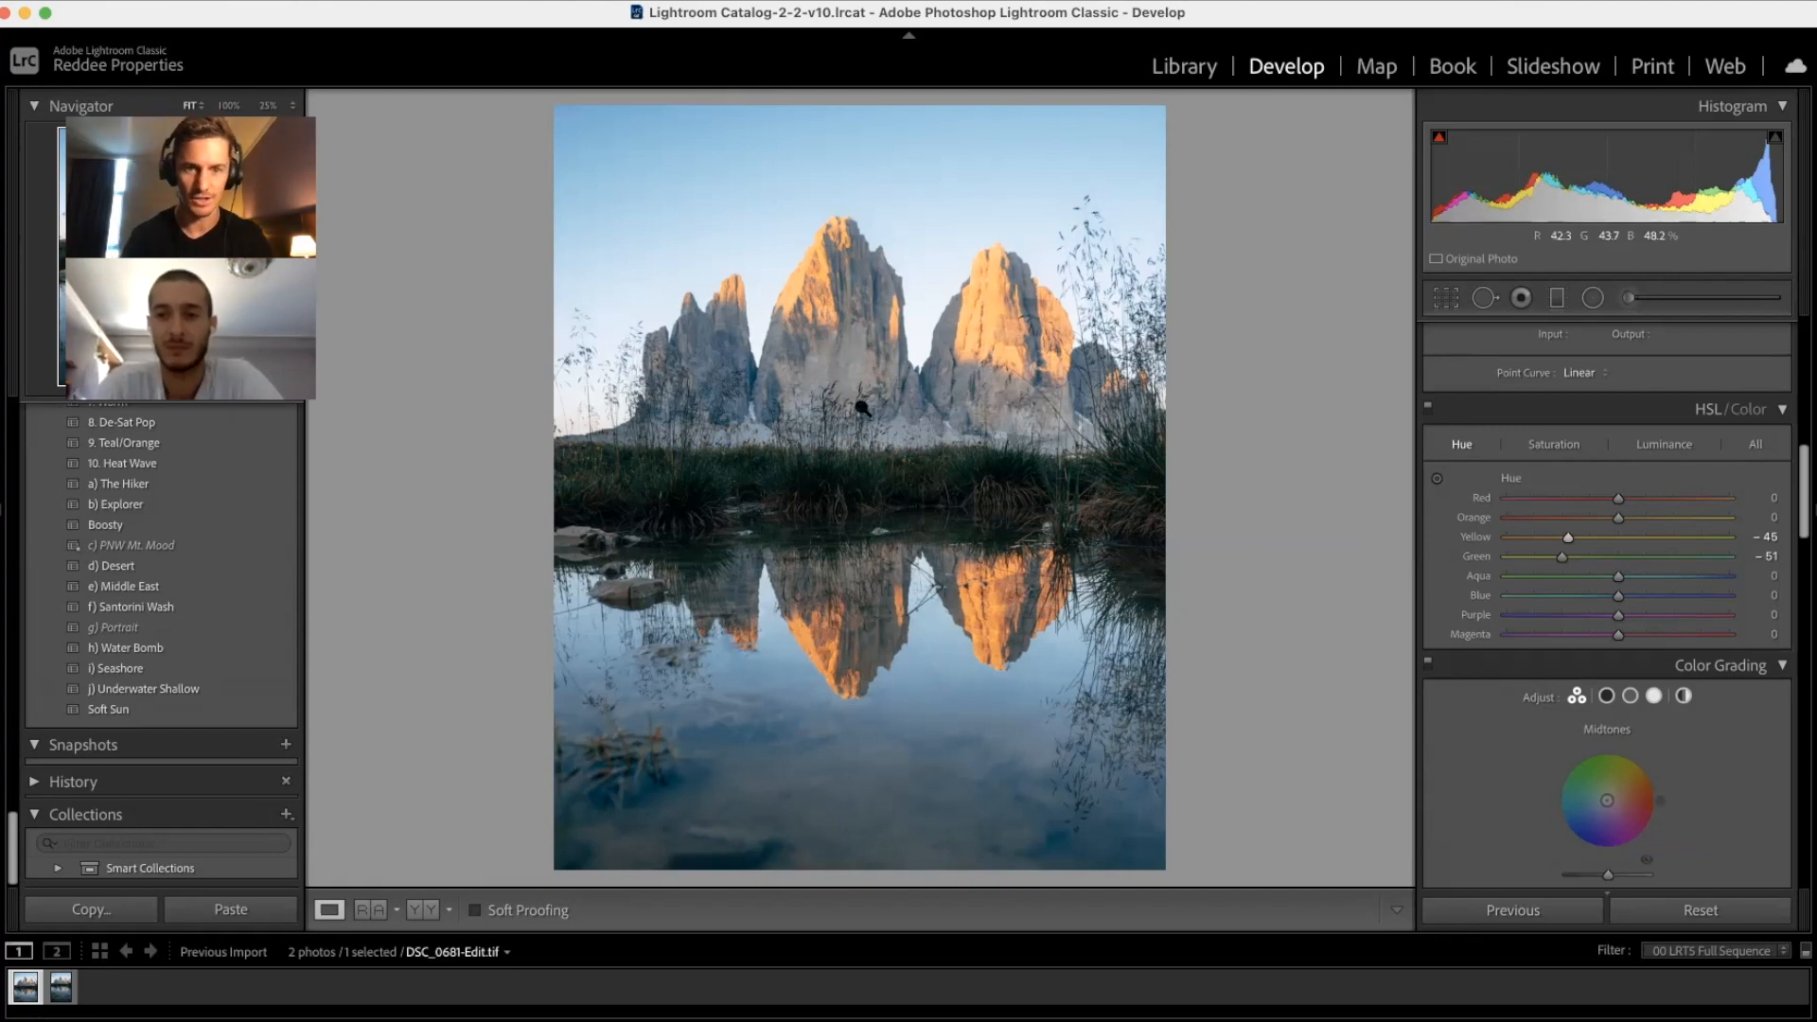
Step: Bring up the photo's context menu and point at Edit In > Luminar
right_click(857, 384)
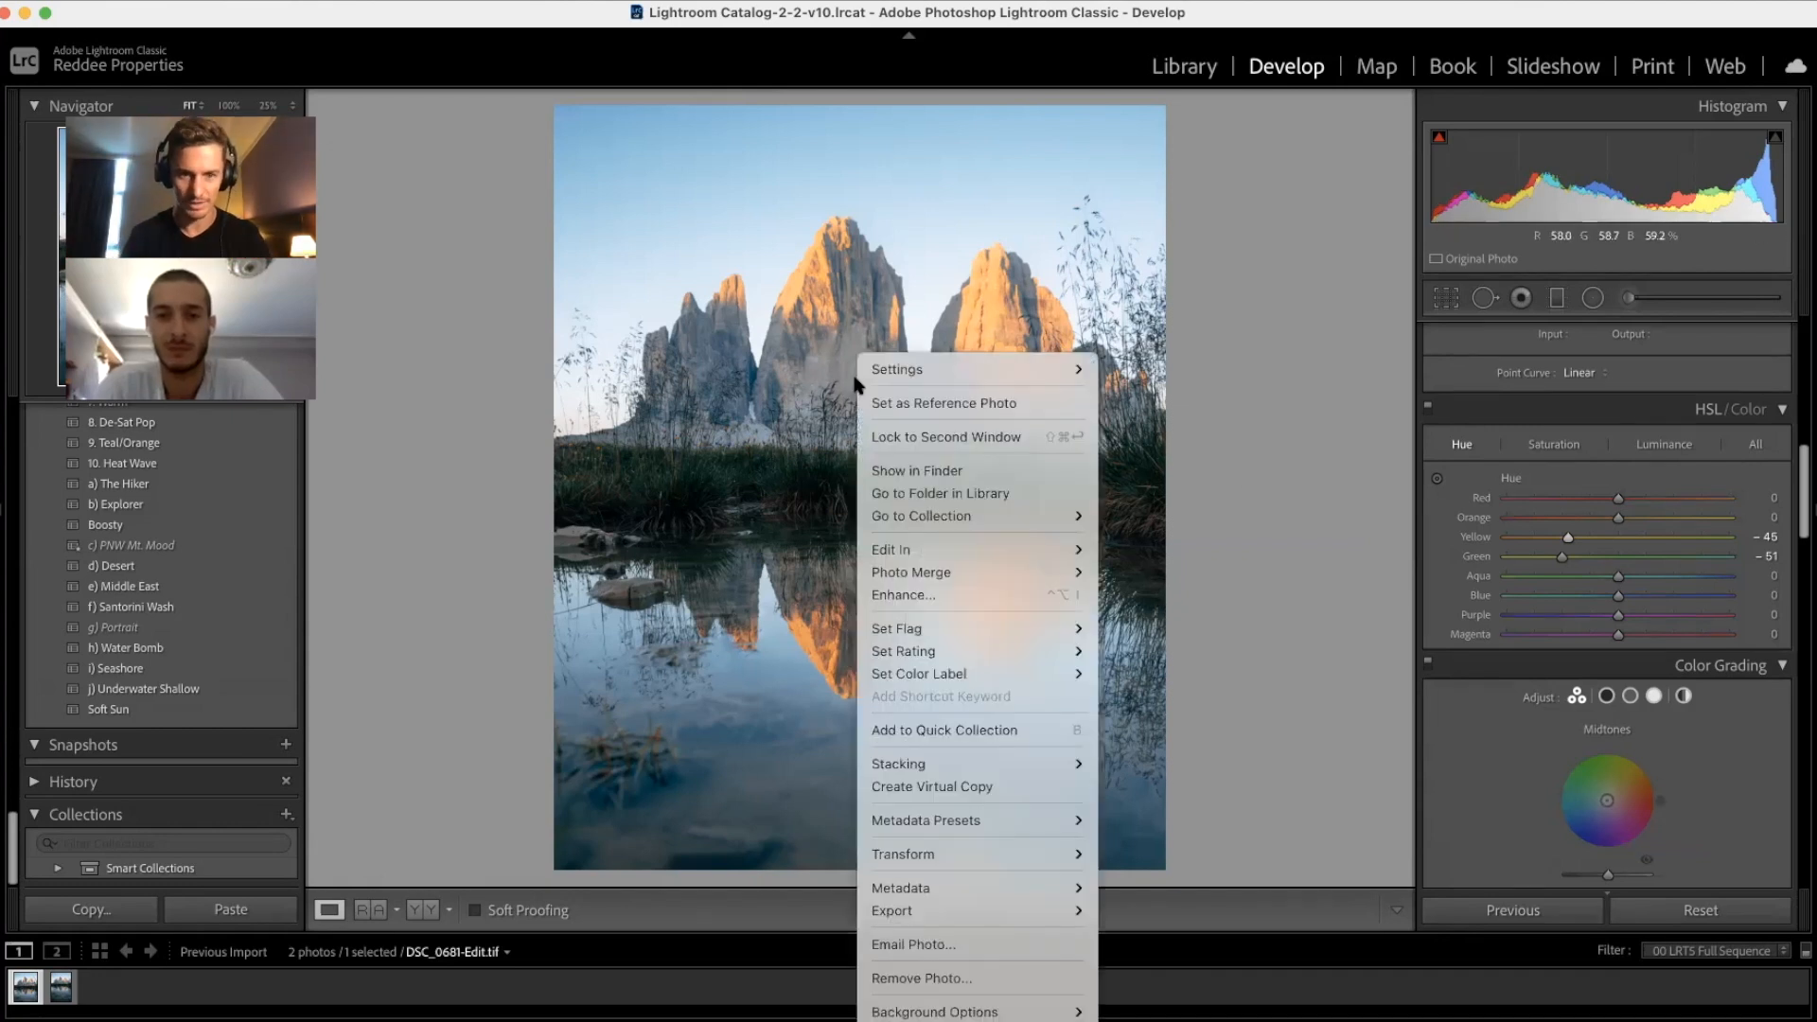
mouse_move(915, 552)
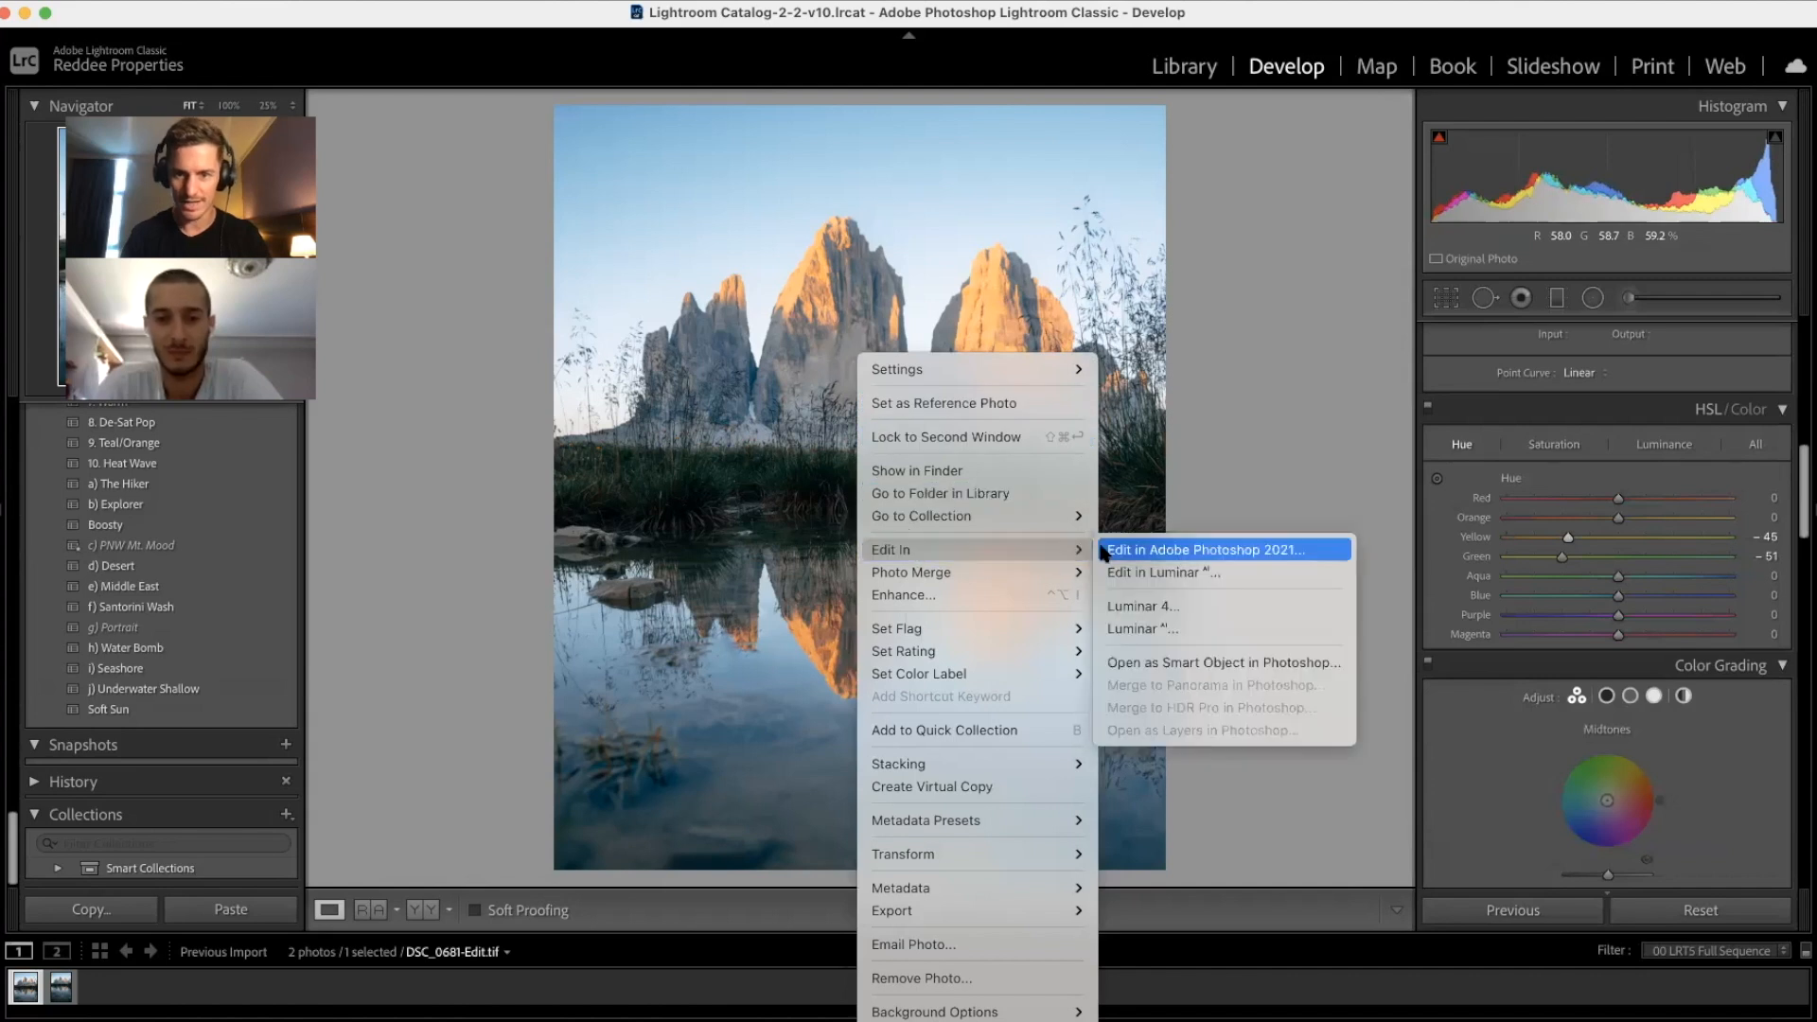
Step: Open the photo in Luminar AI and replace the sky with Sunset Clouds 3 using Sky AI
click(1150, 625)
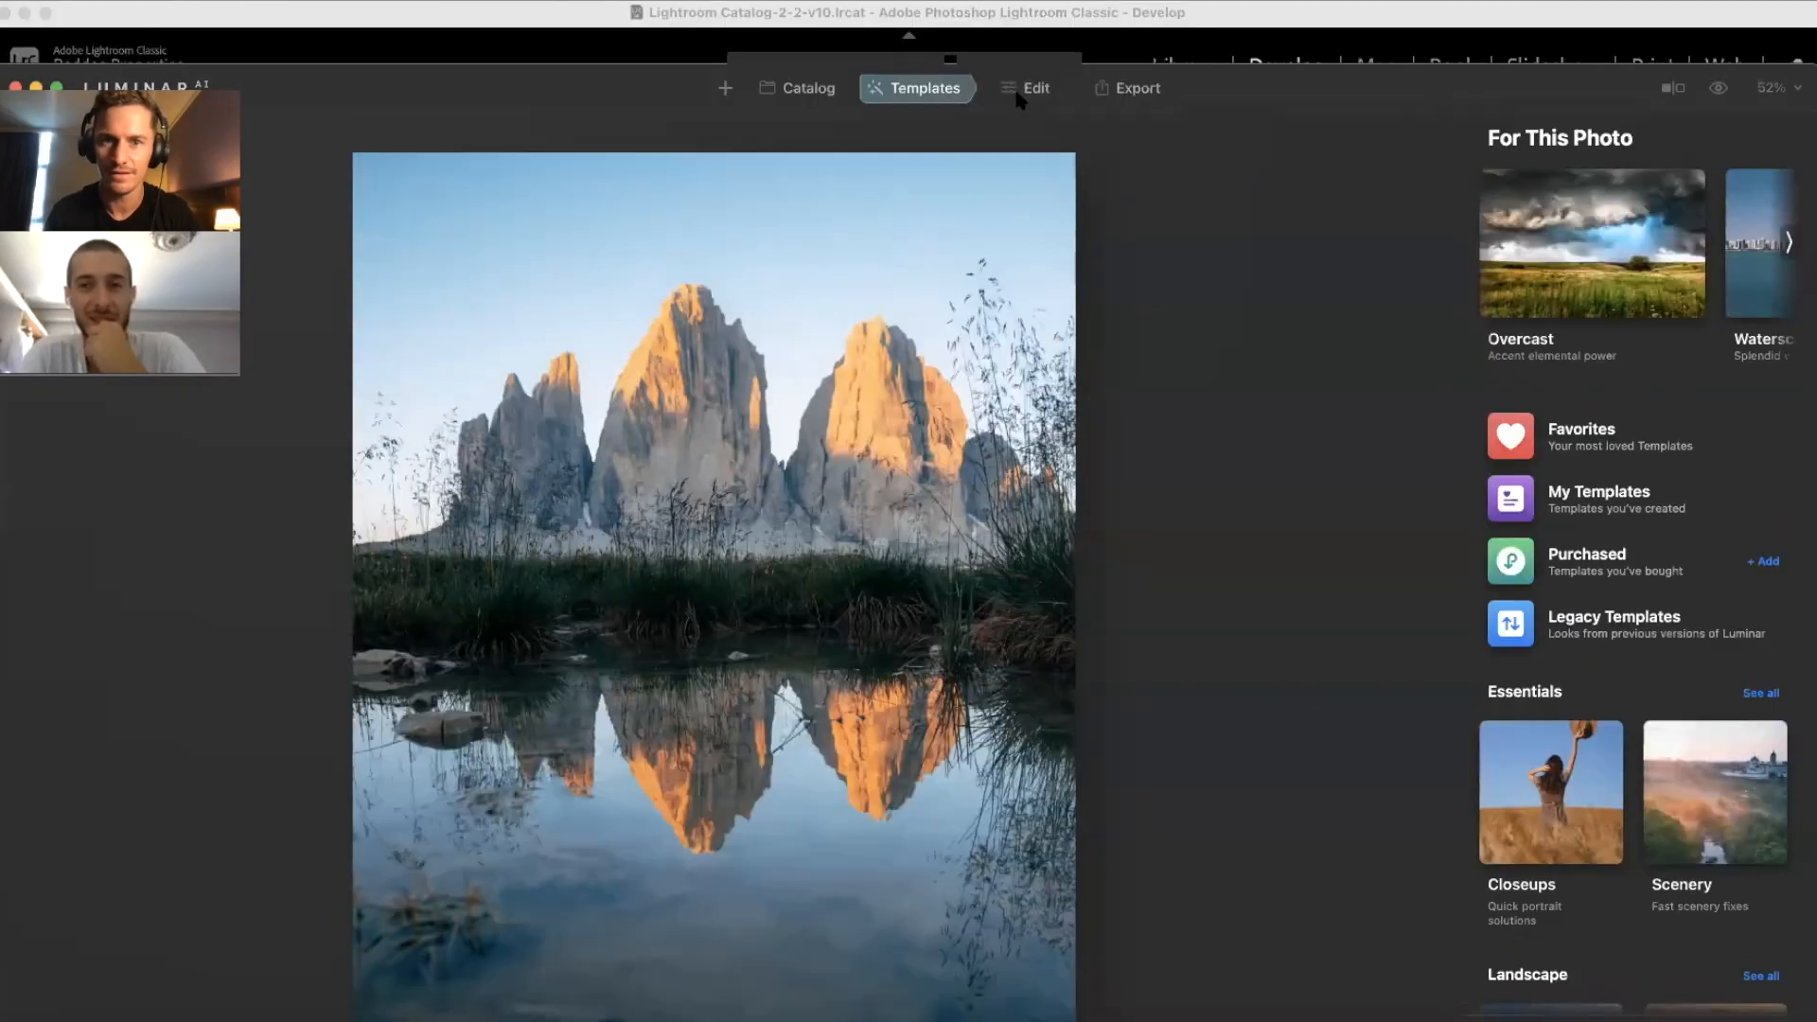
click(1035, 89)
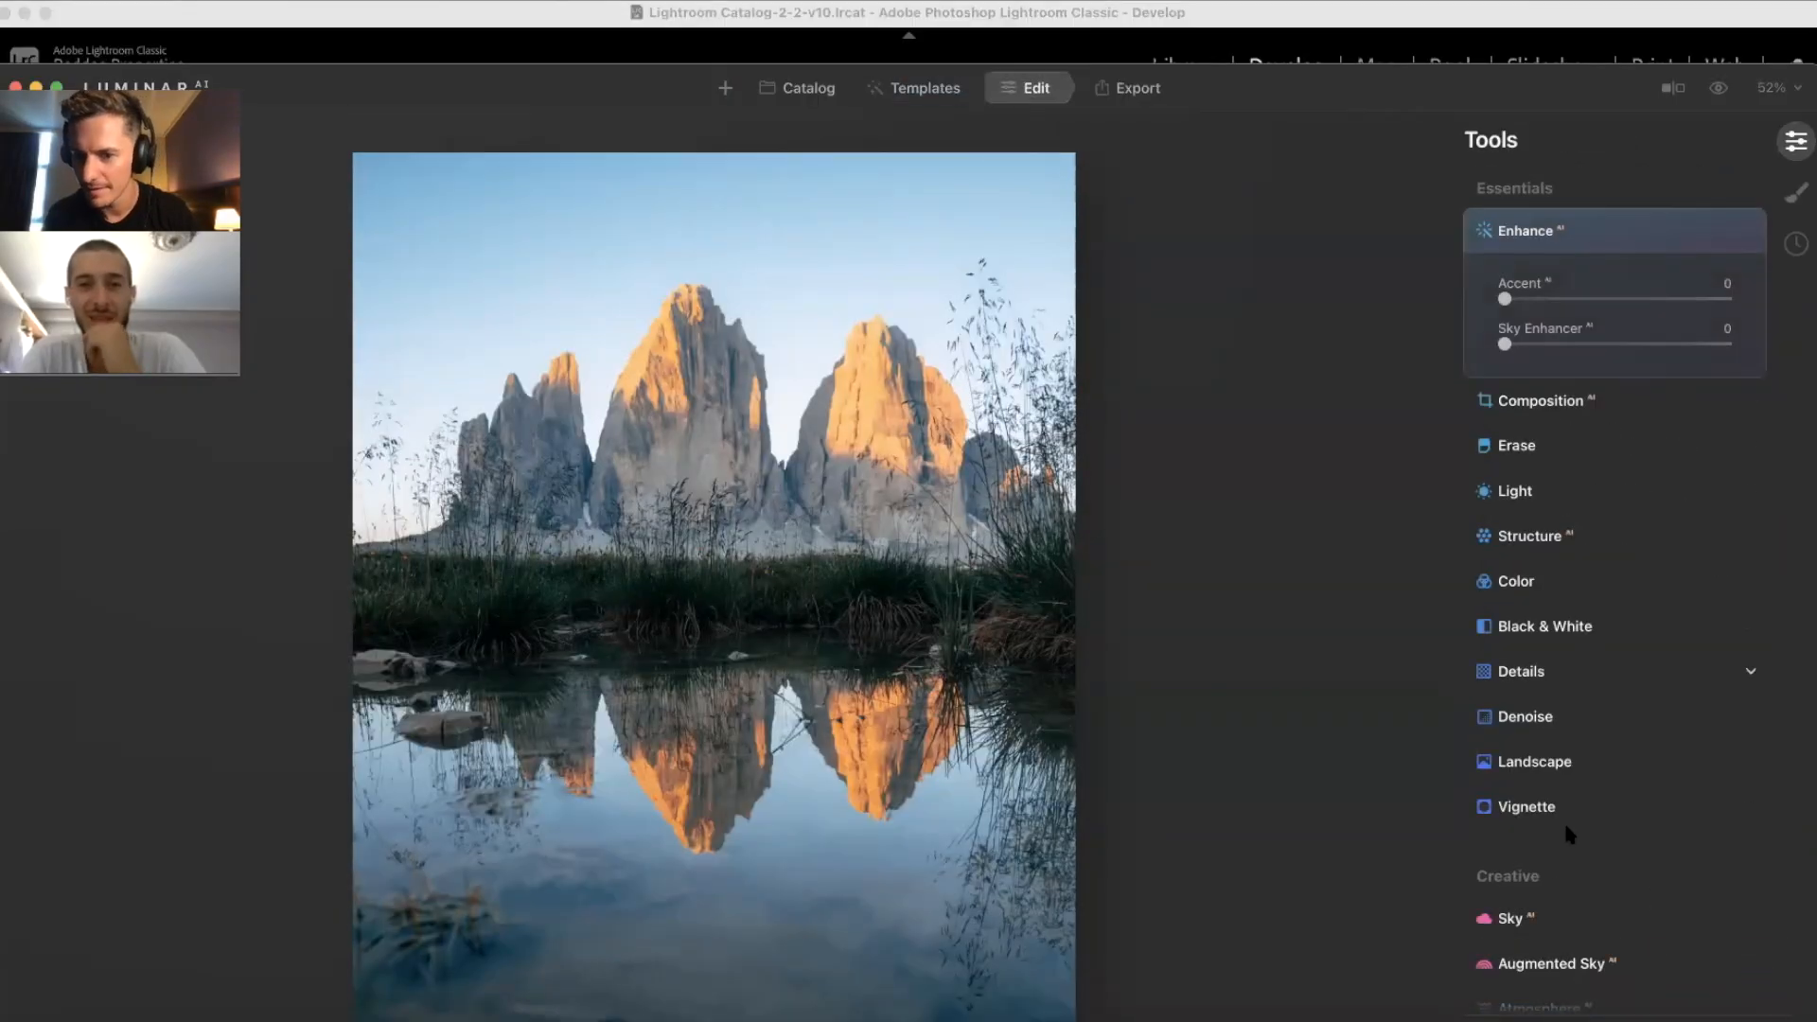
click(1540, 916)
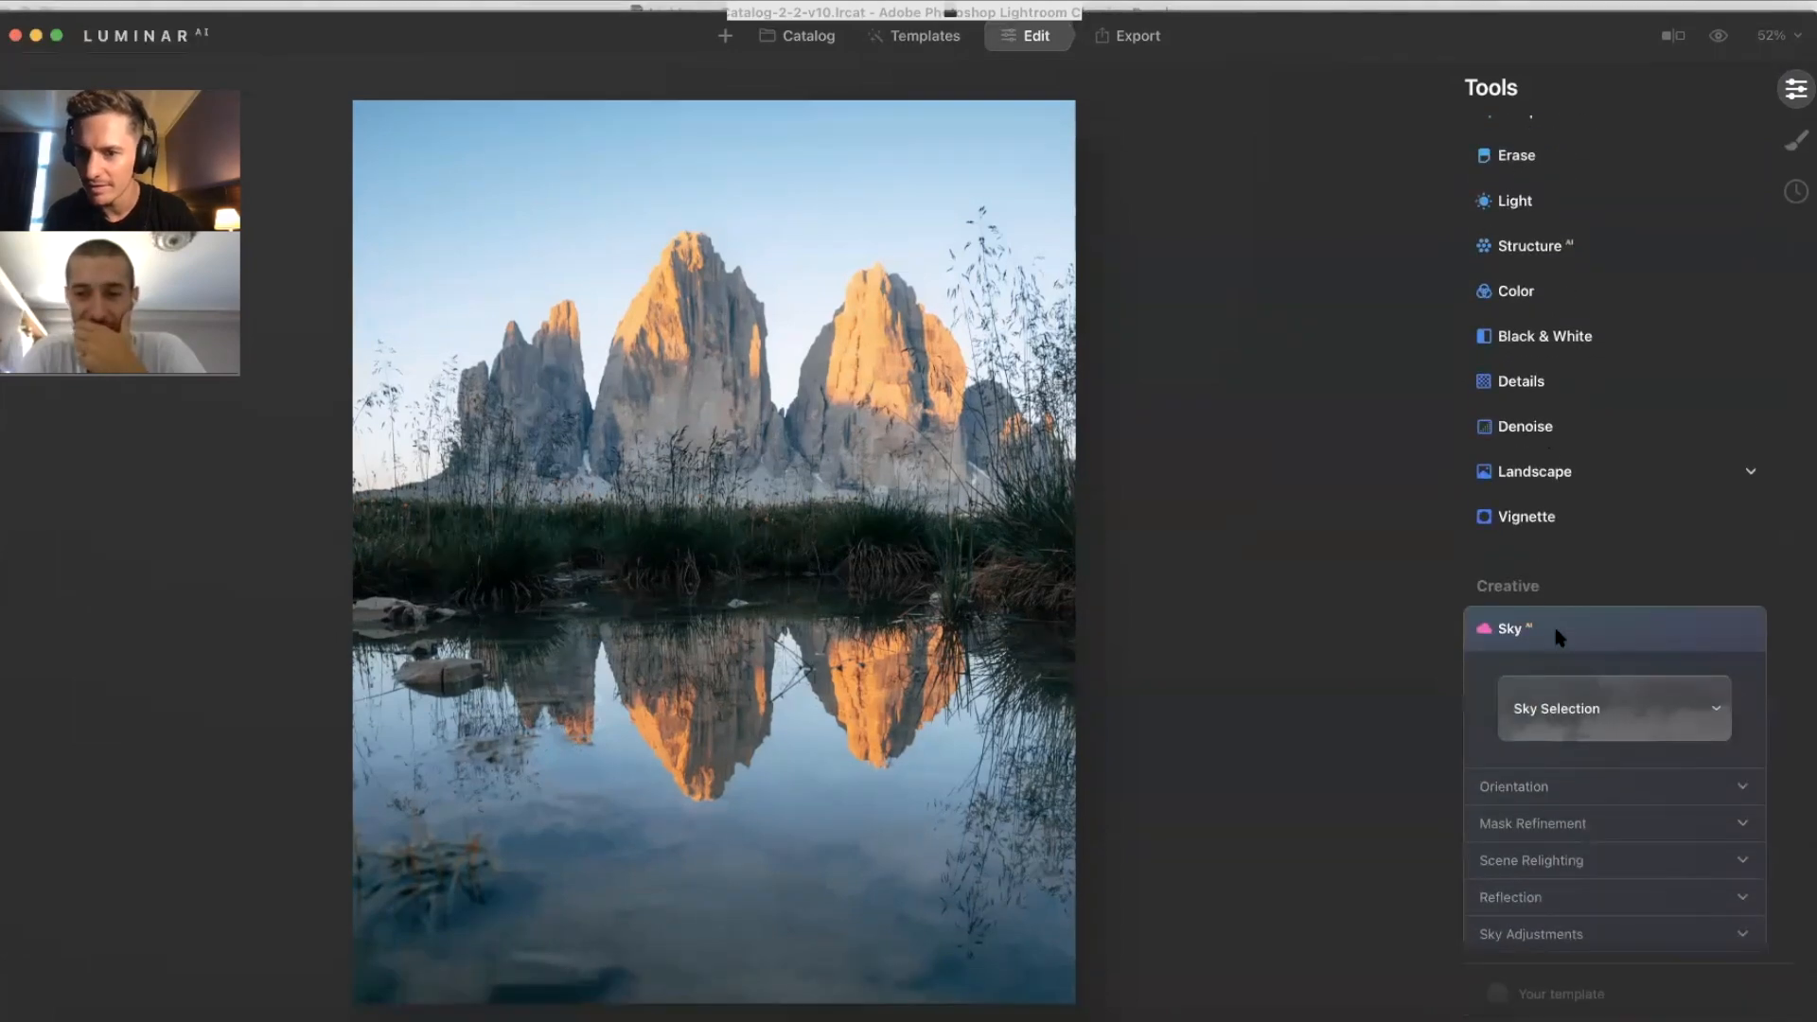
click(1609, 710)
scroll(1593, 606, down, 2)
scroll(1593, 606, down, 2)
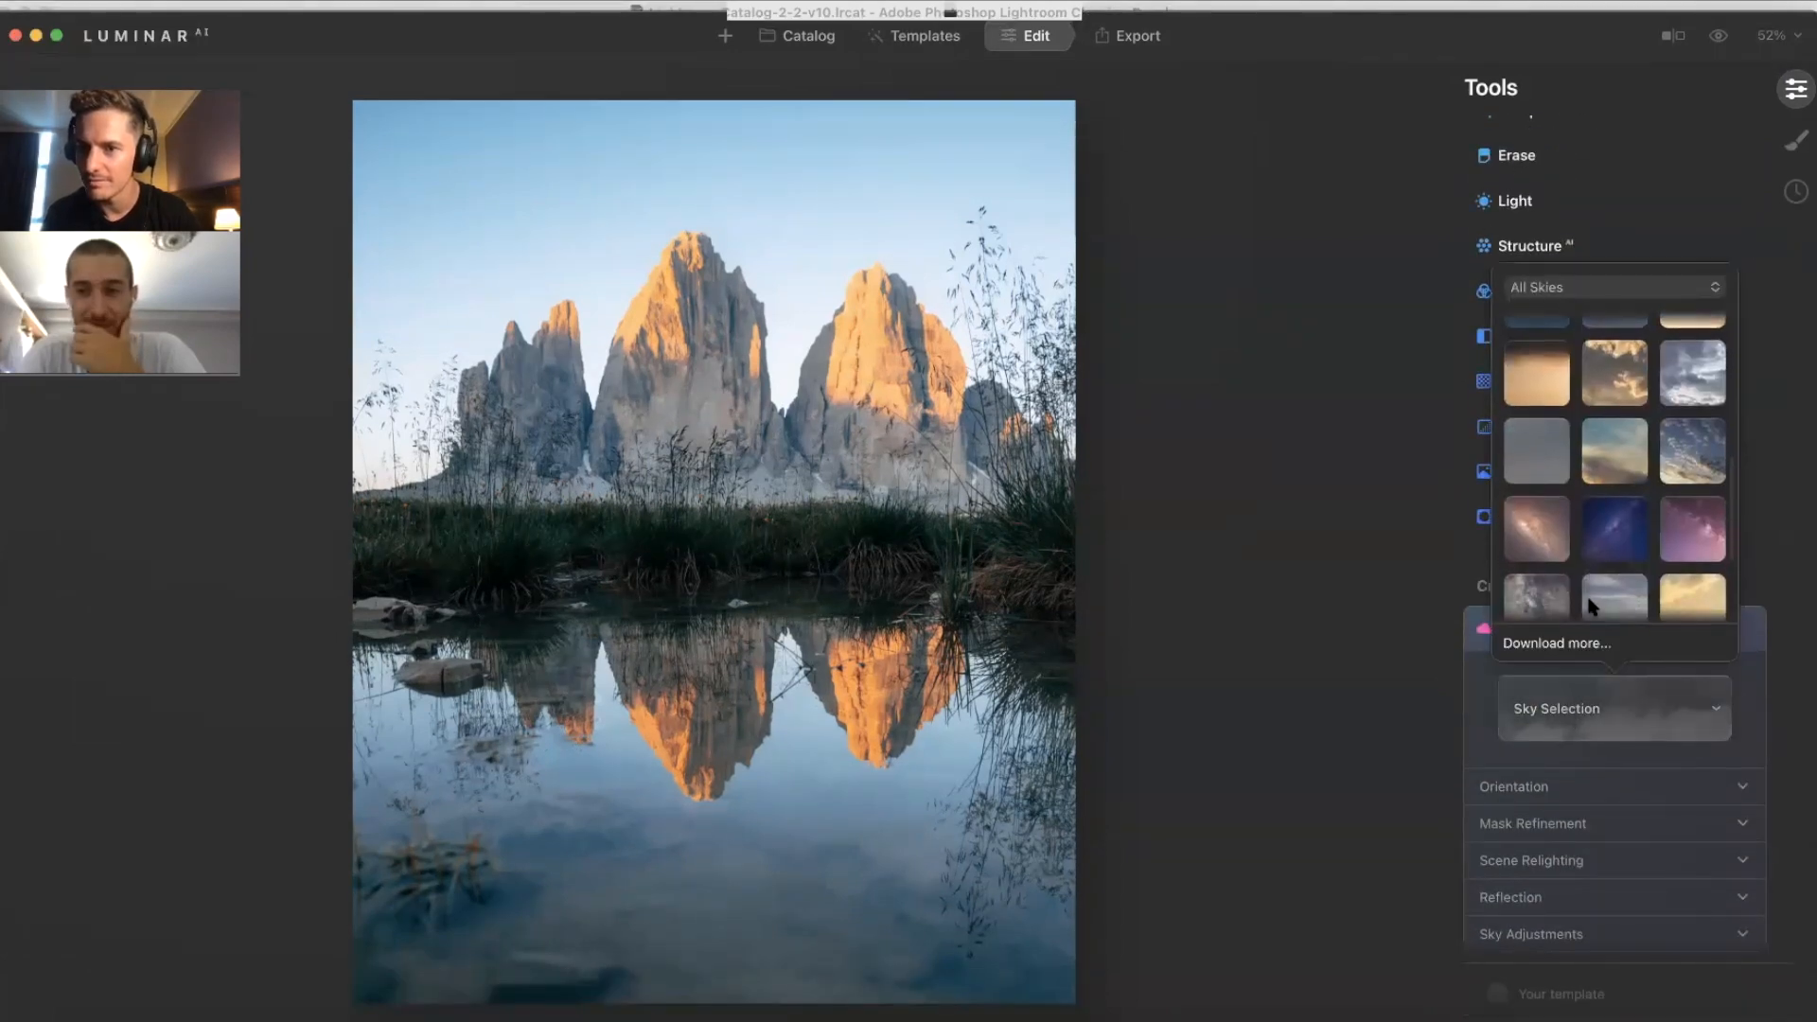
click(1687, 412)
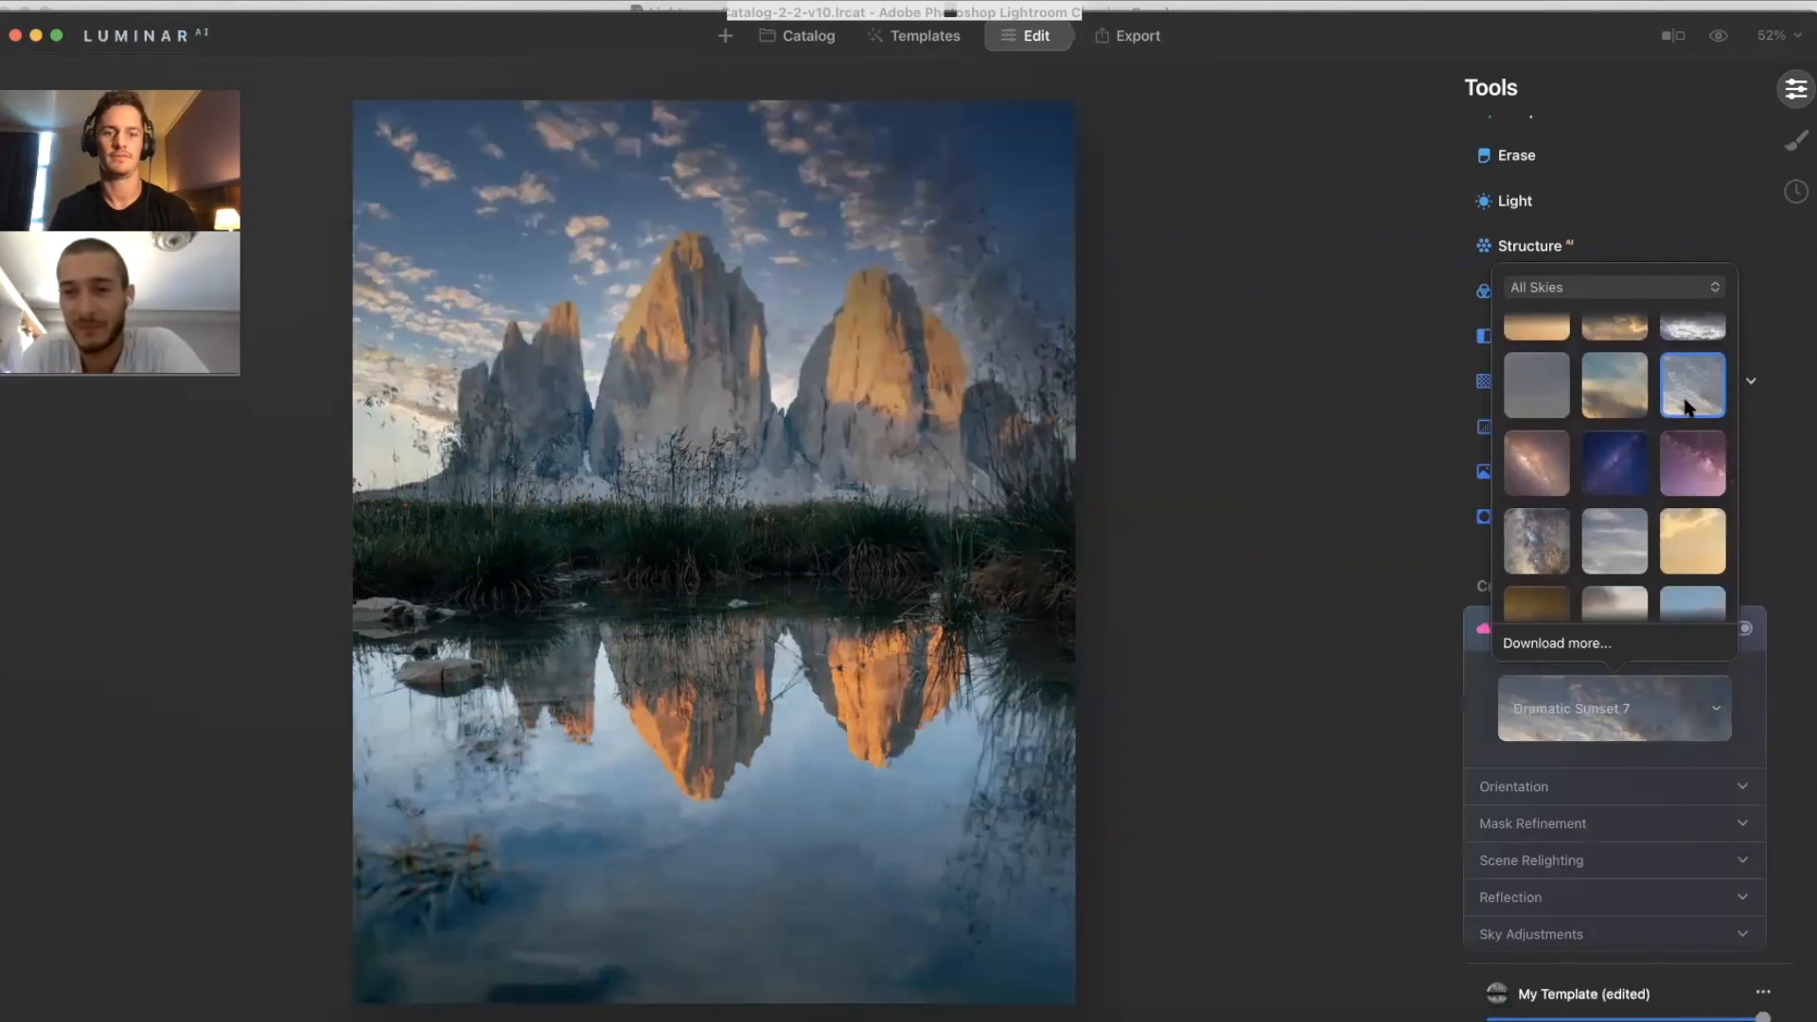
Step: Raise the sky Reflection Amount to 96 to strengthen the pond reflection
drag(1340, 21, 1341, 5)
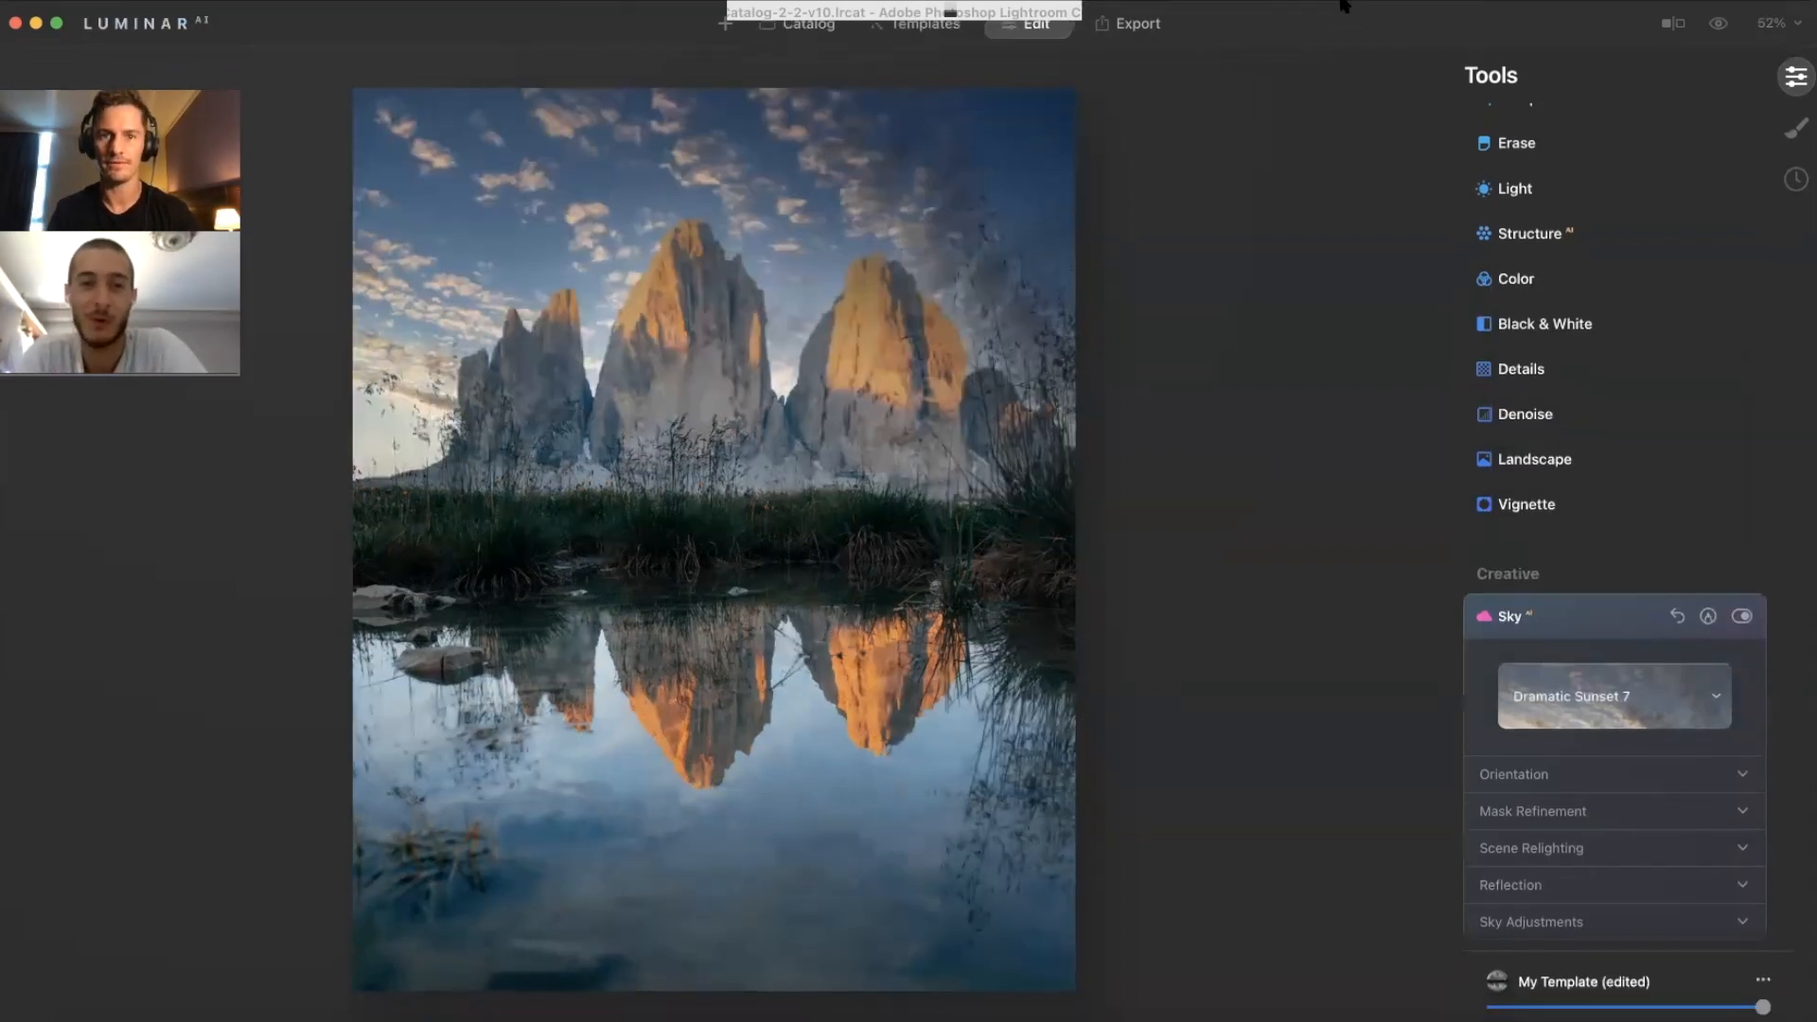
scroll(1663, 711, down, 1)
scroll(1663, 716, down, 1)
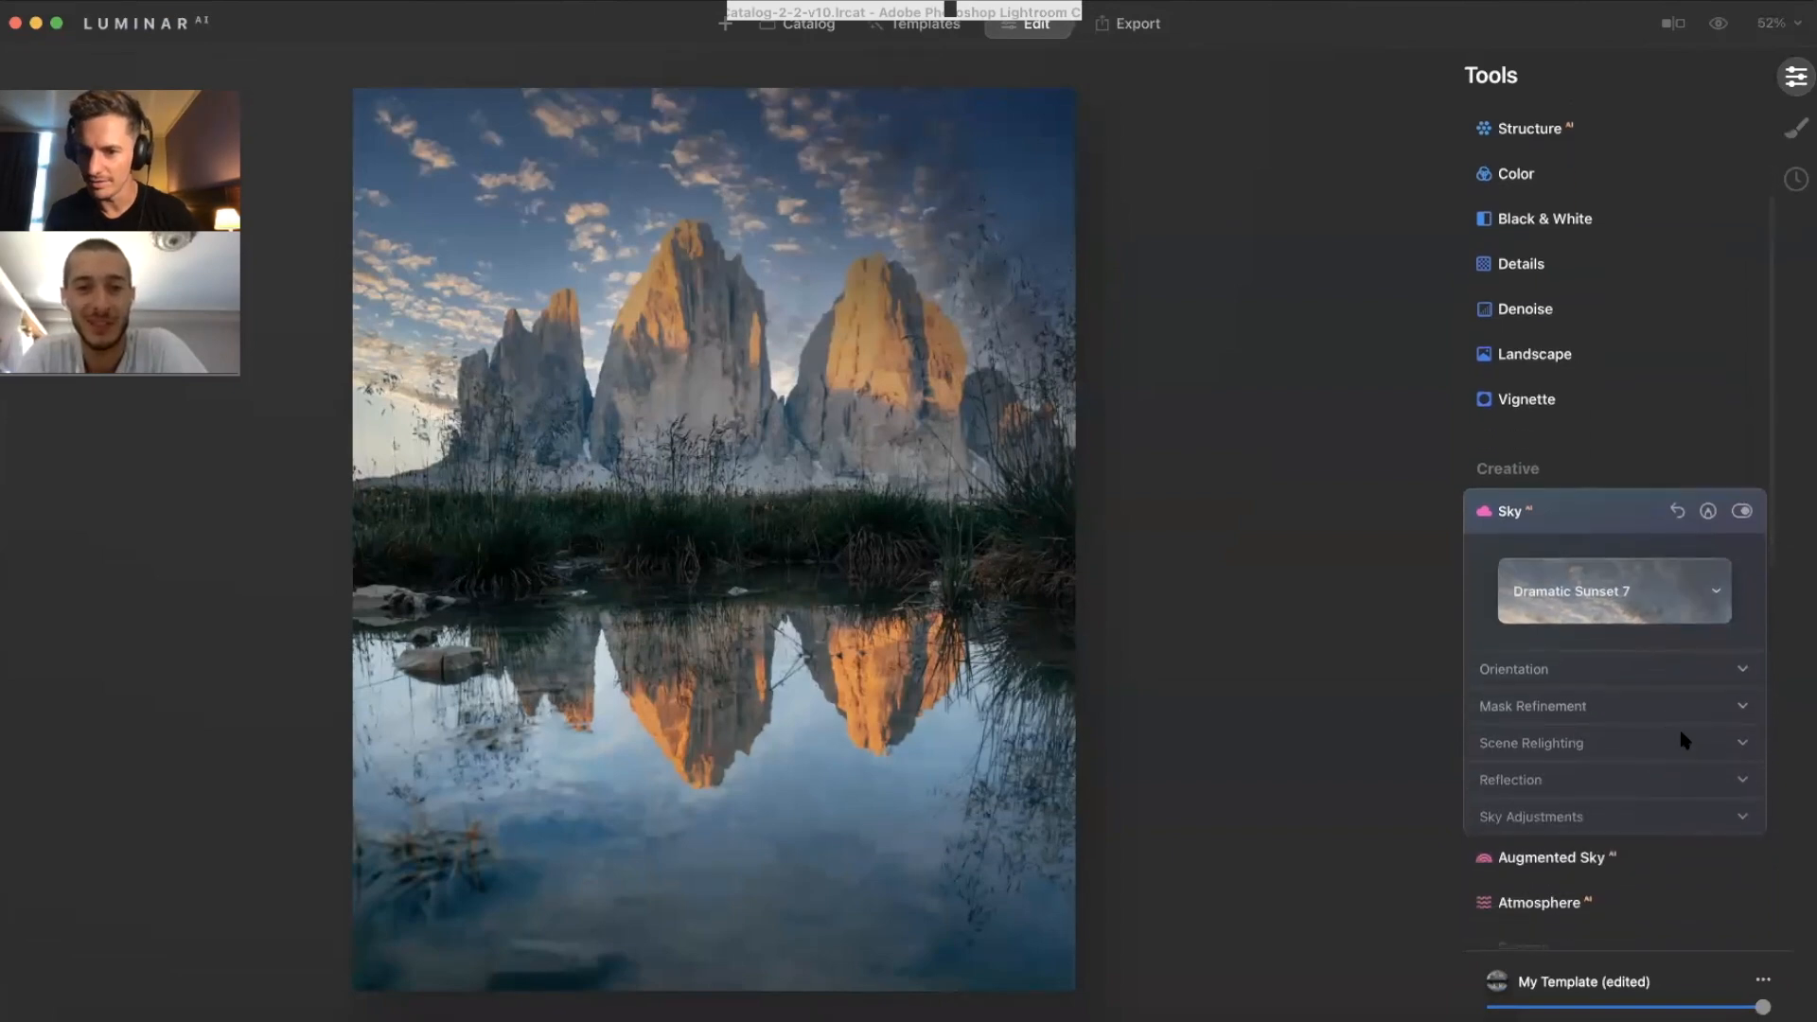
click(1742, 780)
drag(1630, 832, 1729, 834)
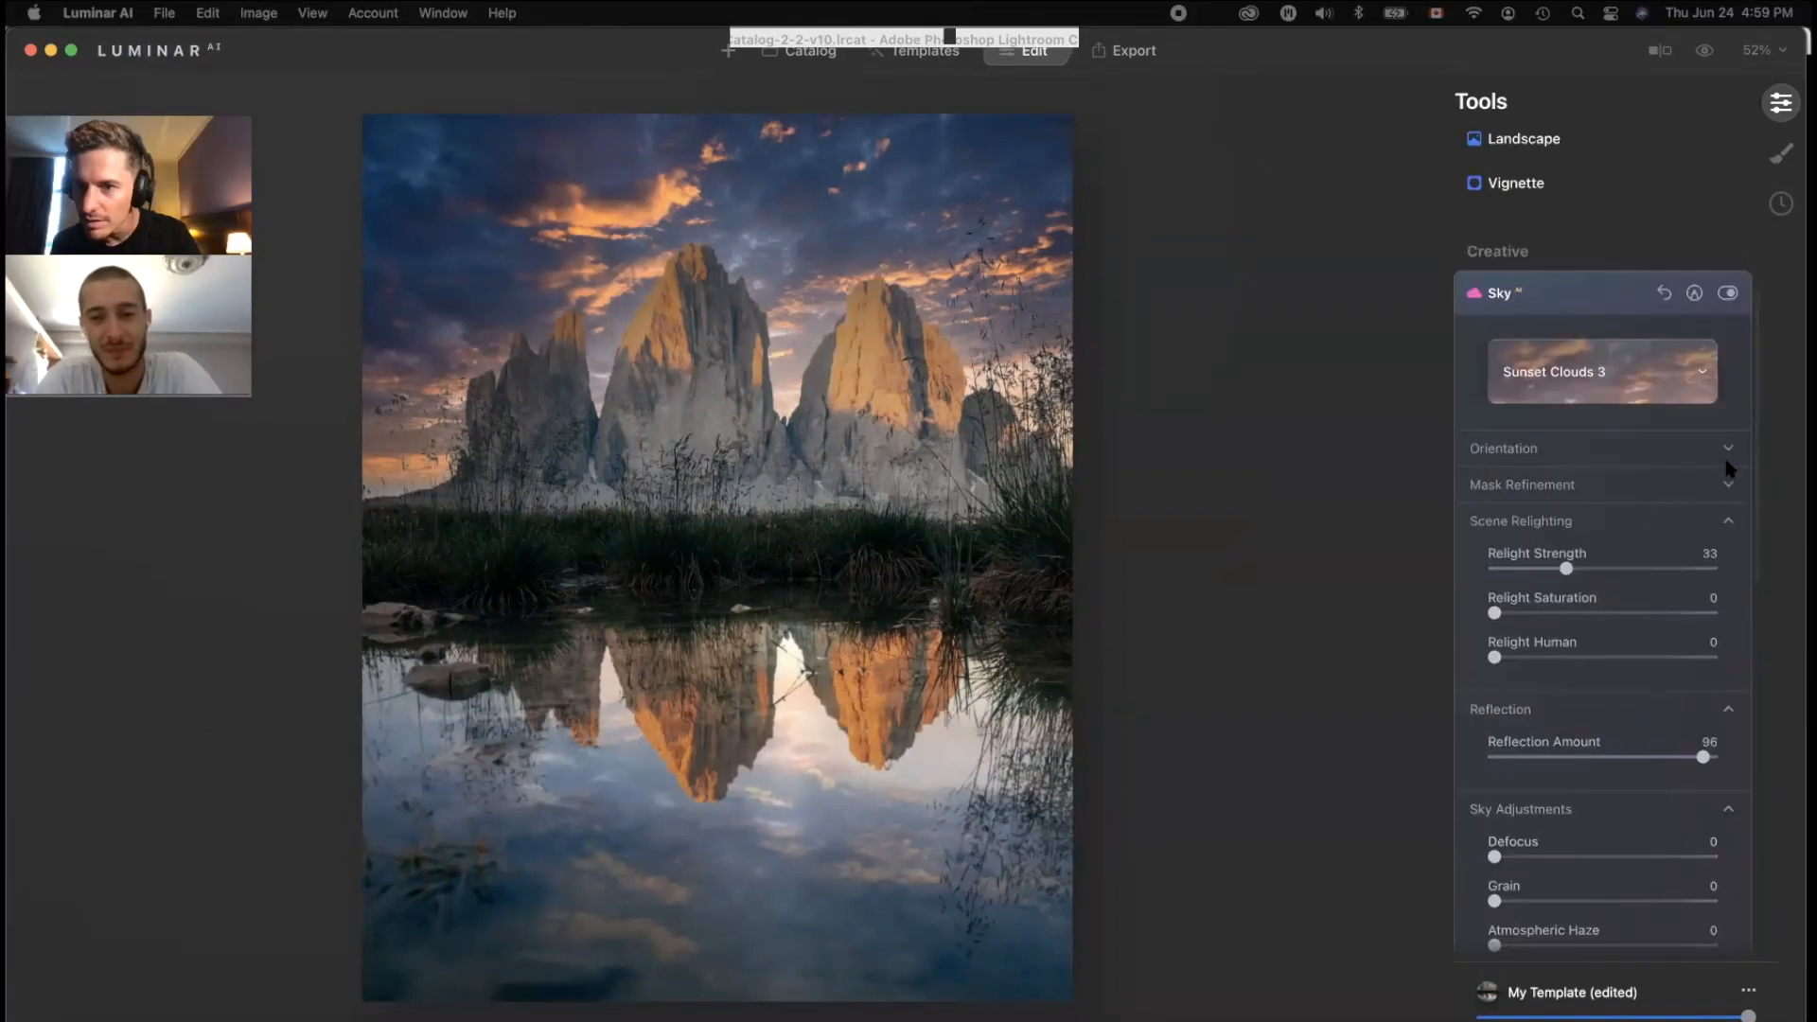
click(1741, 428)
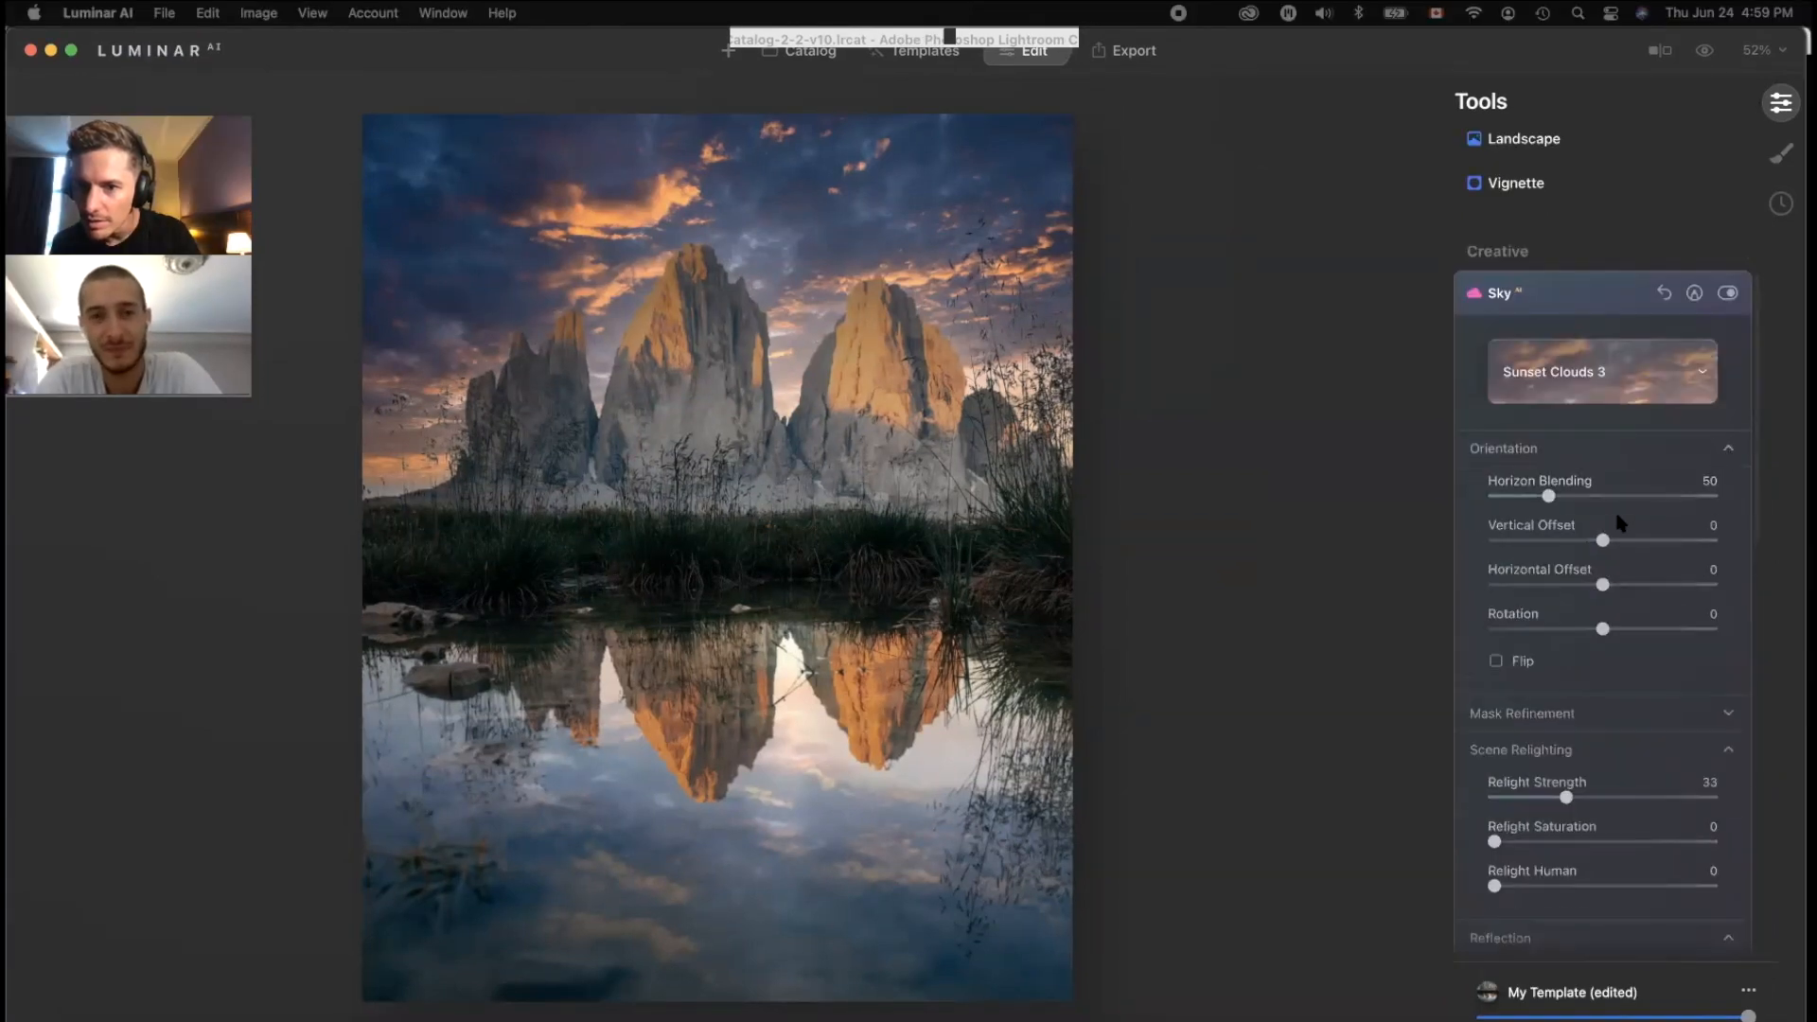
Step: Flip the sky horizontally and set Horizon Blending 15, Relight Strength 35, Relight Saturation 49
click(1496, 661)
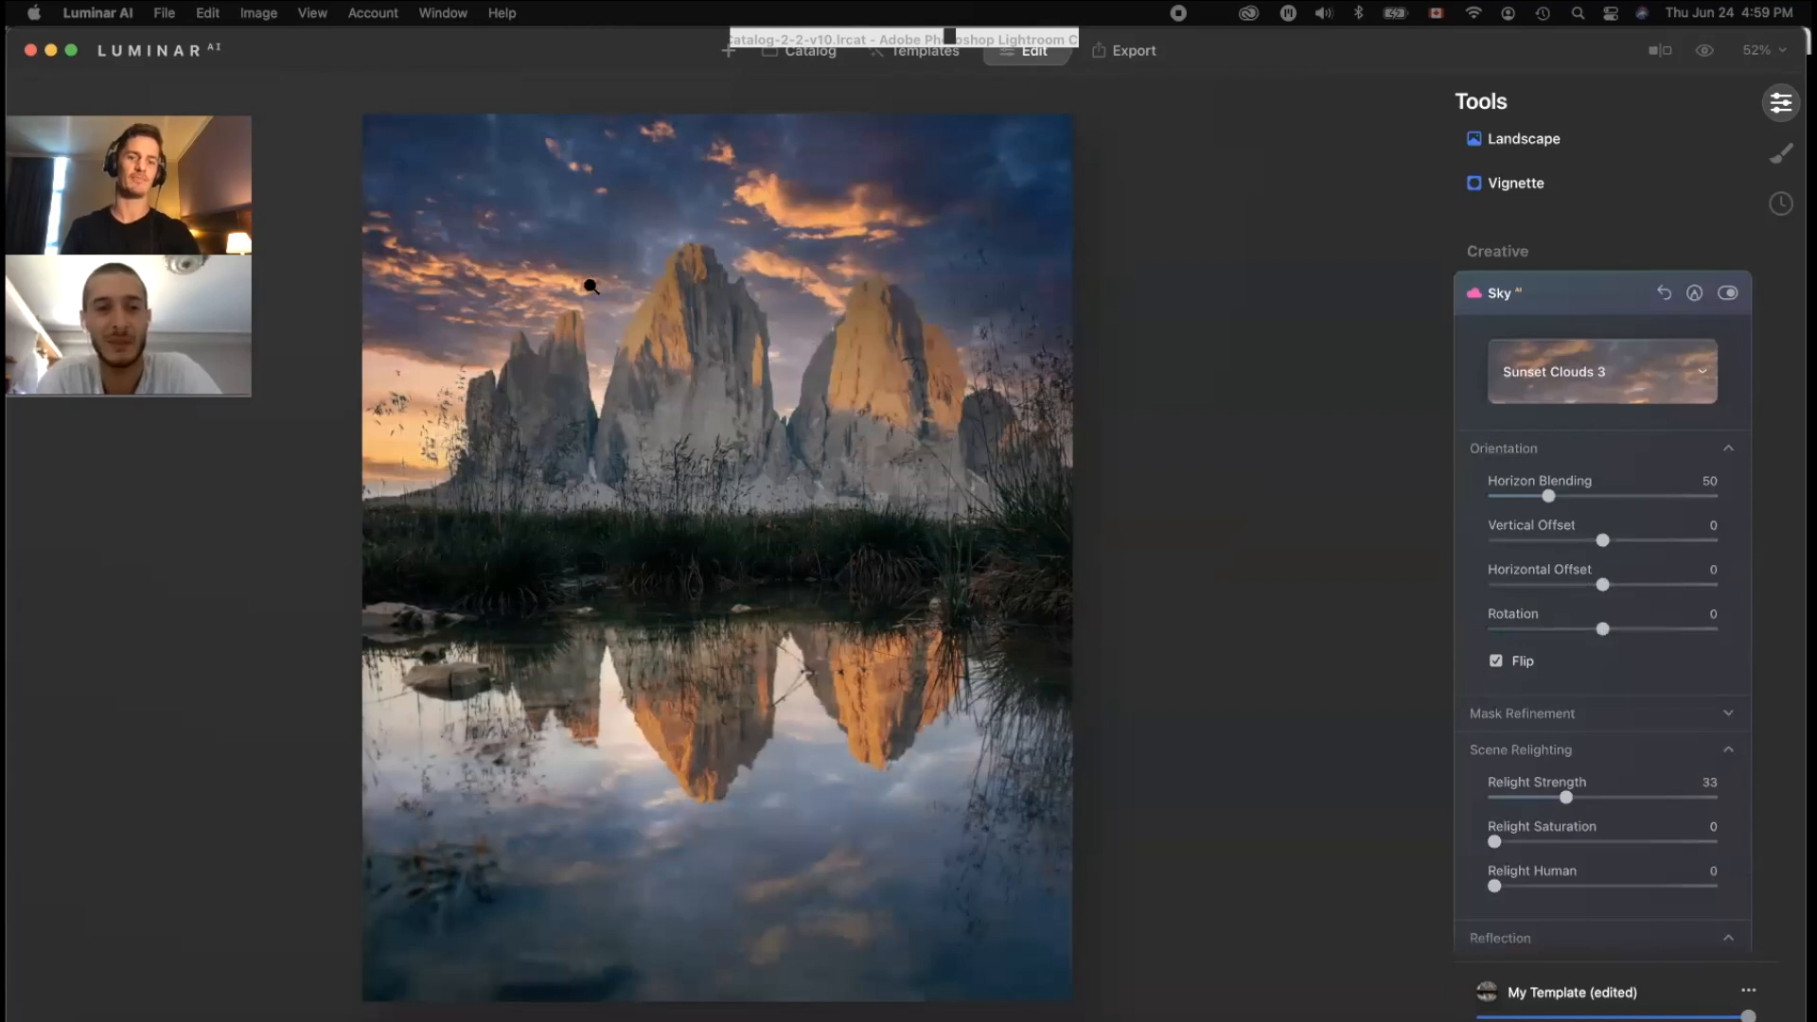
drag(1567, 797, 1629, 795)
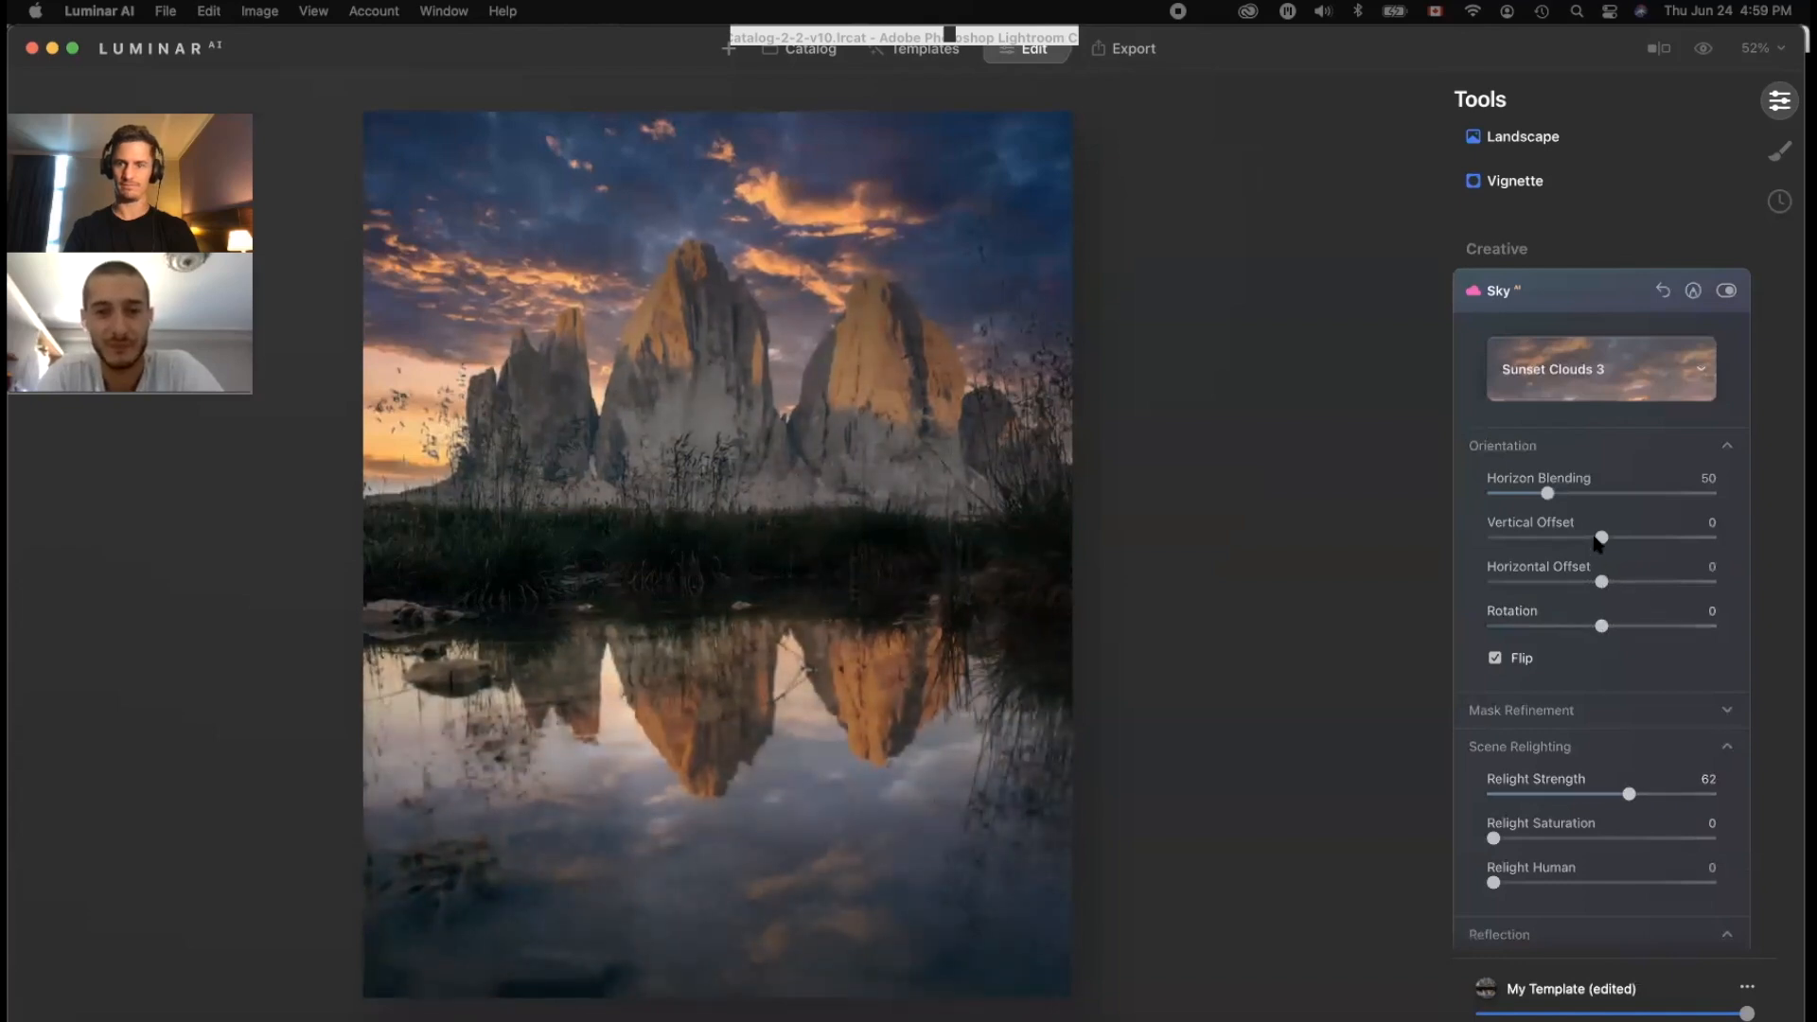
mouse_move(1548, 493)
mouse_down()
mouse_move(1626, 496)
mouse_move(1527, 497)
mouse_up()
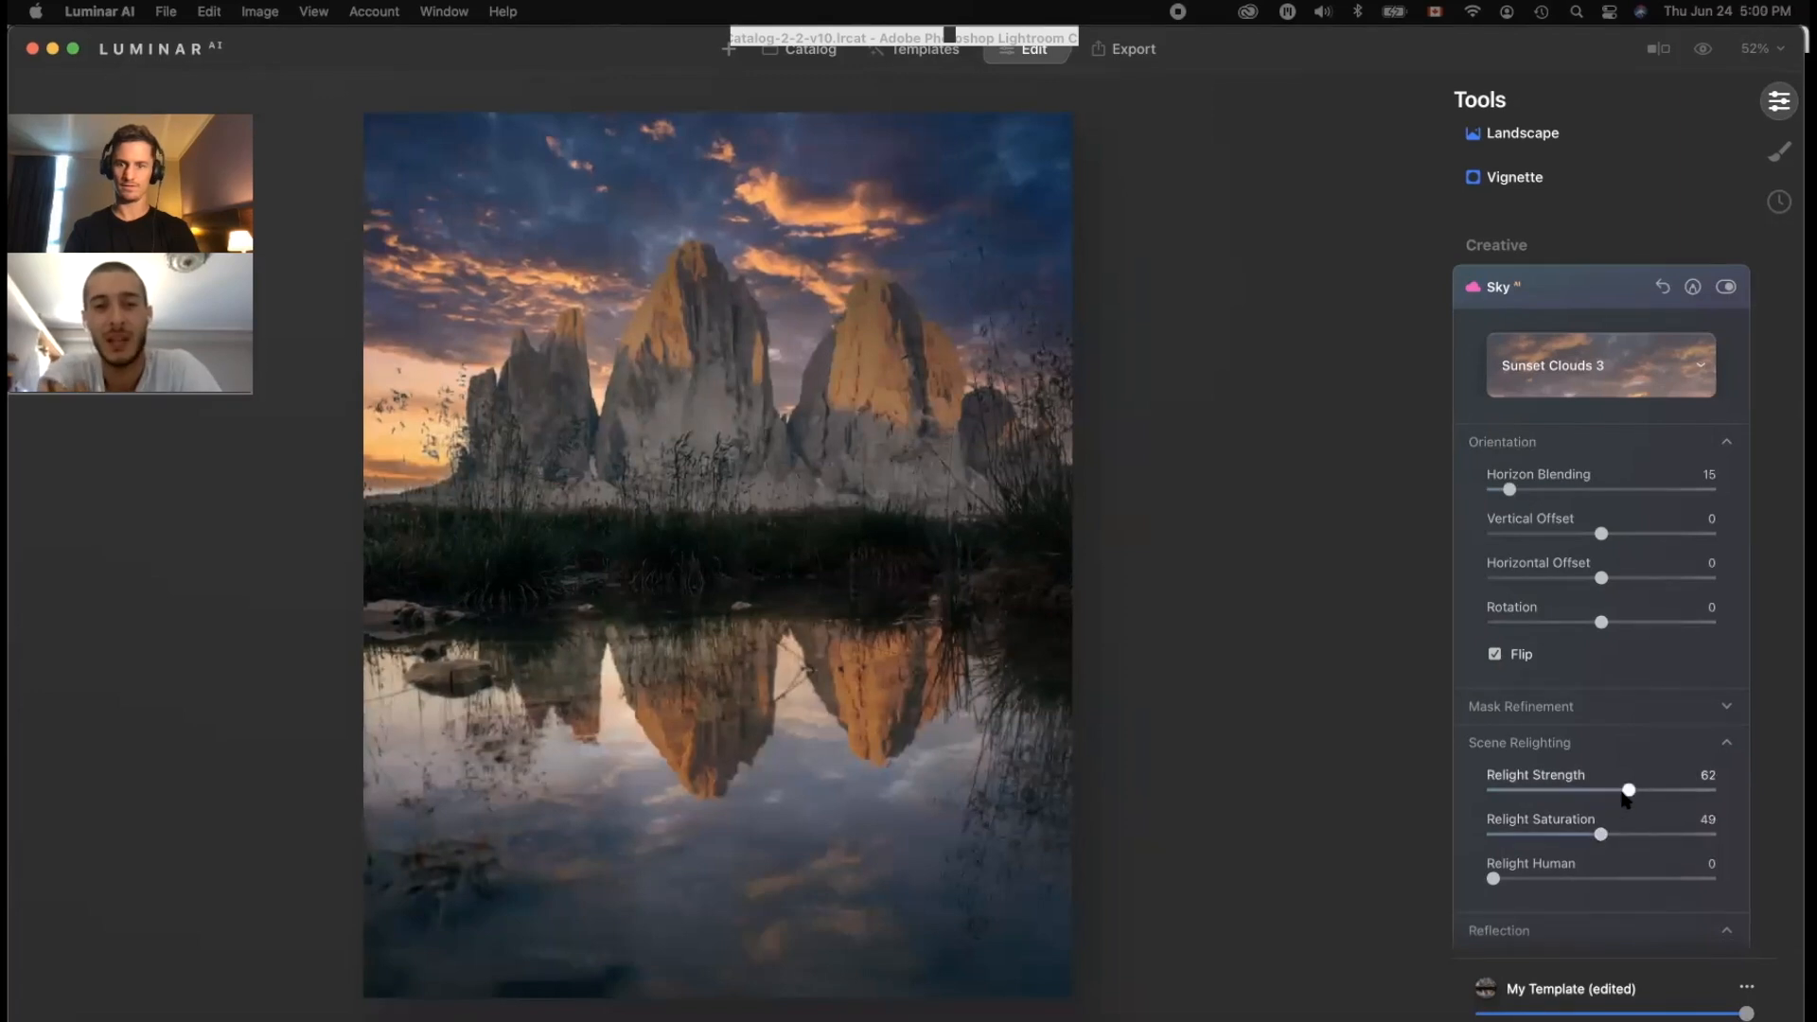
drag(1628, 795, 1562, 799)
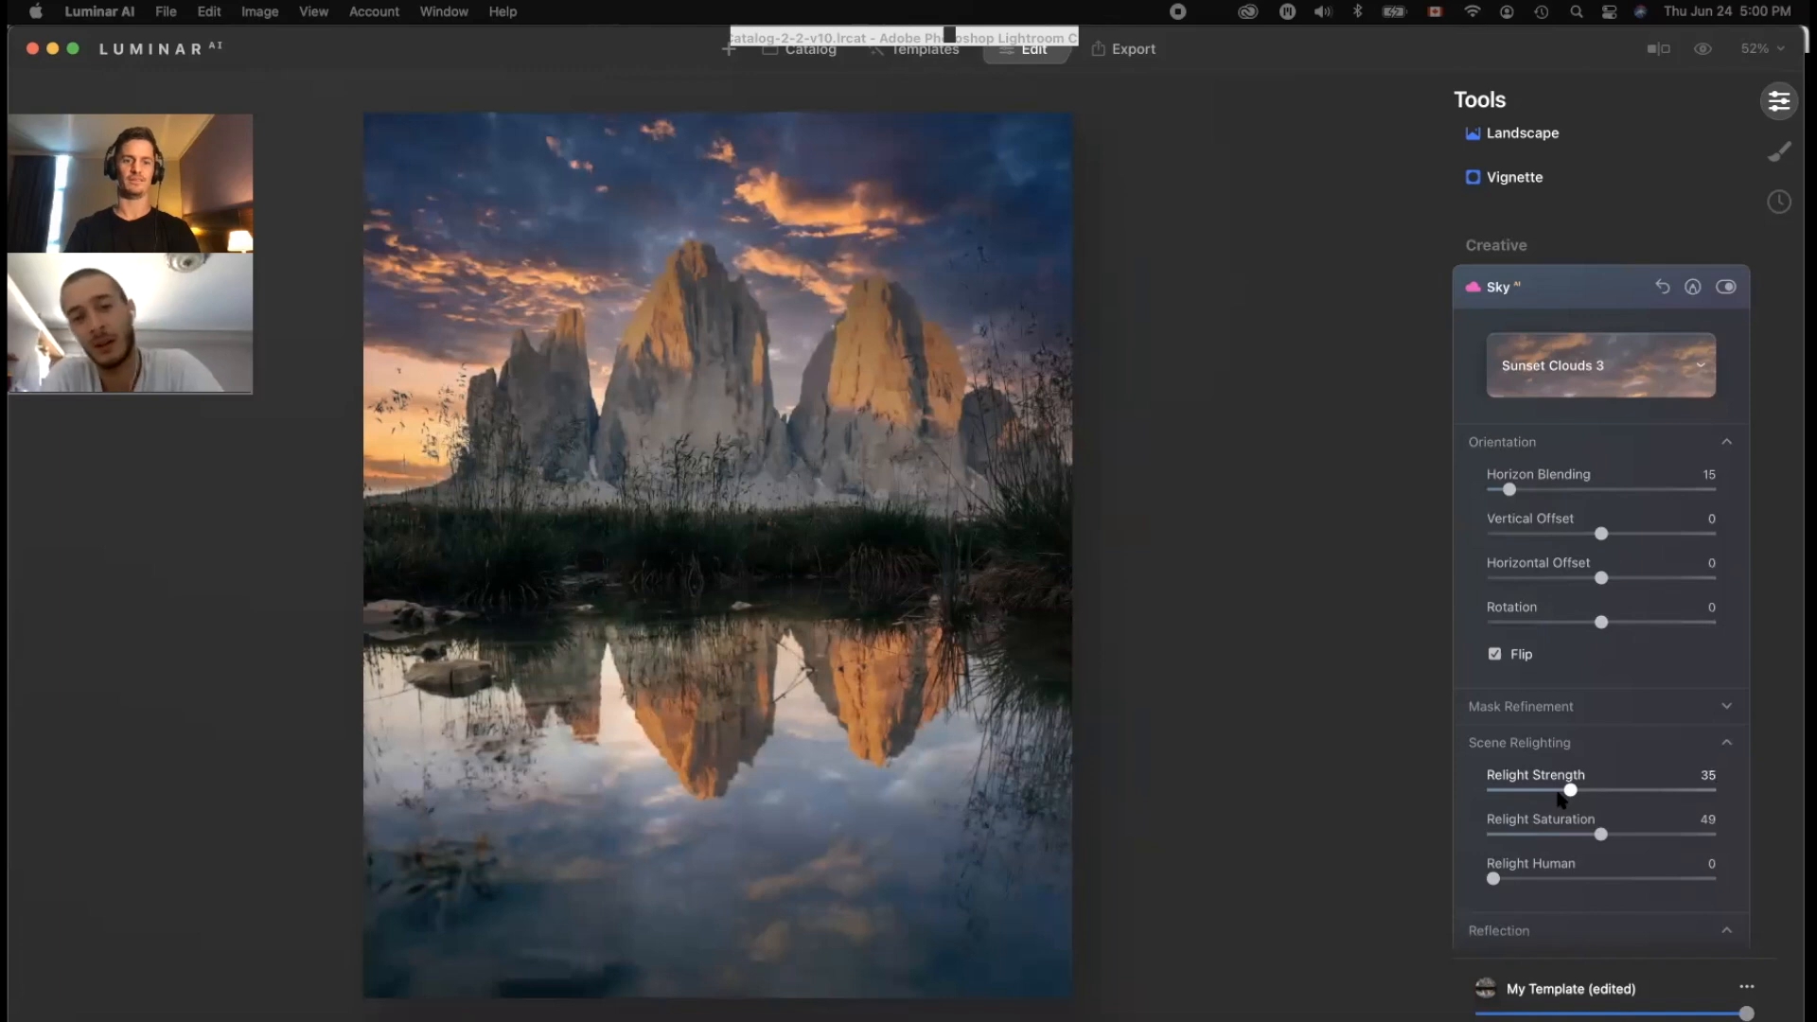
click(1590, 356)
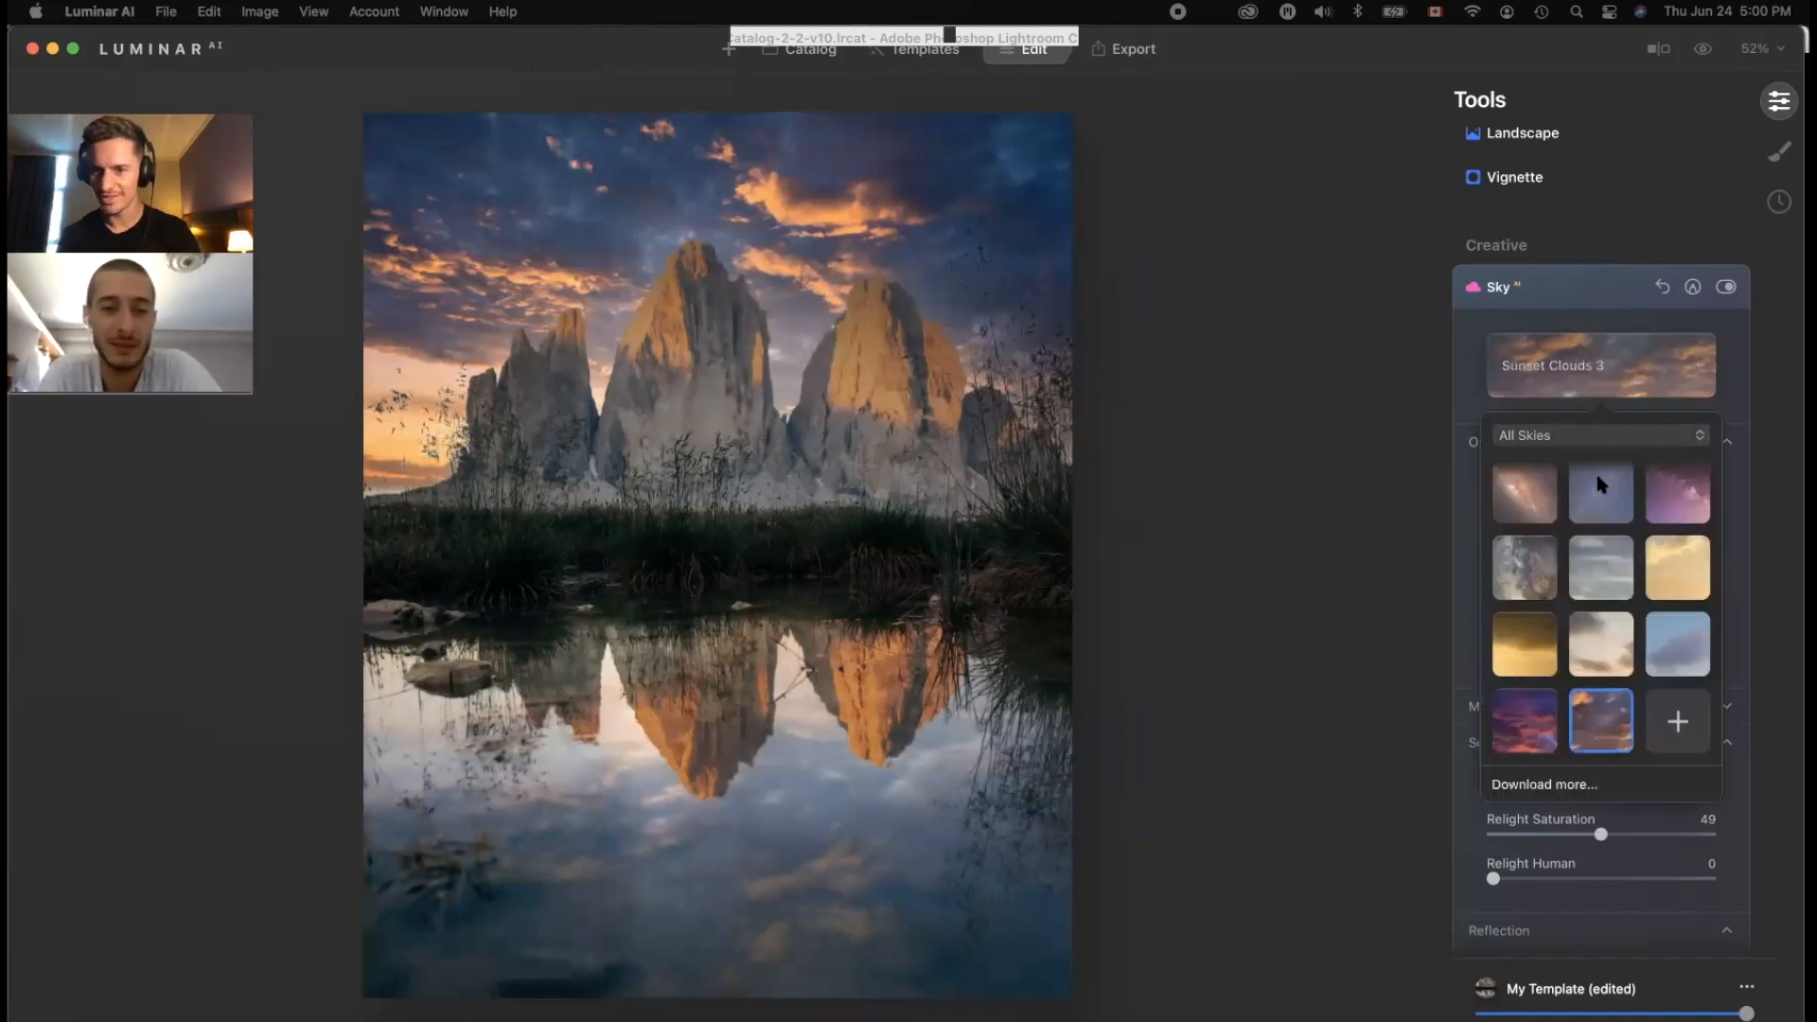
Step: Switch the sky to Sunset 1 and raise Horizon Blending to 138
scroll(1623, 661, up, 2)
click(1623, 660)
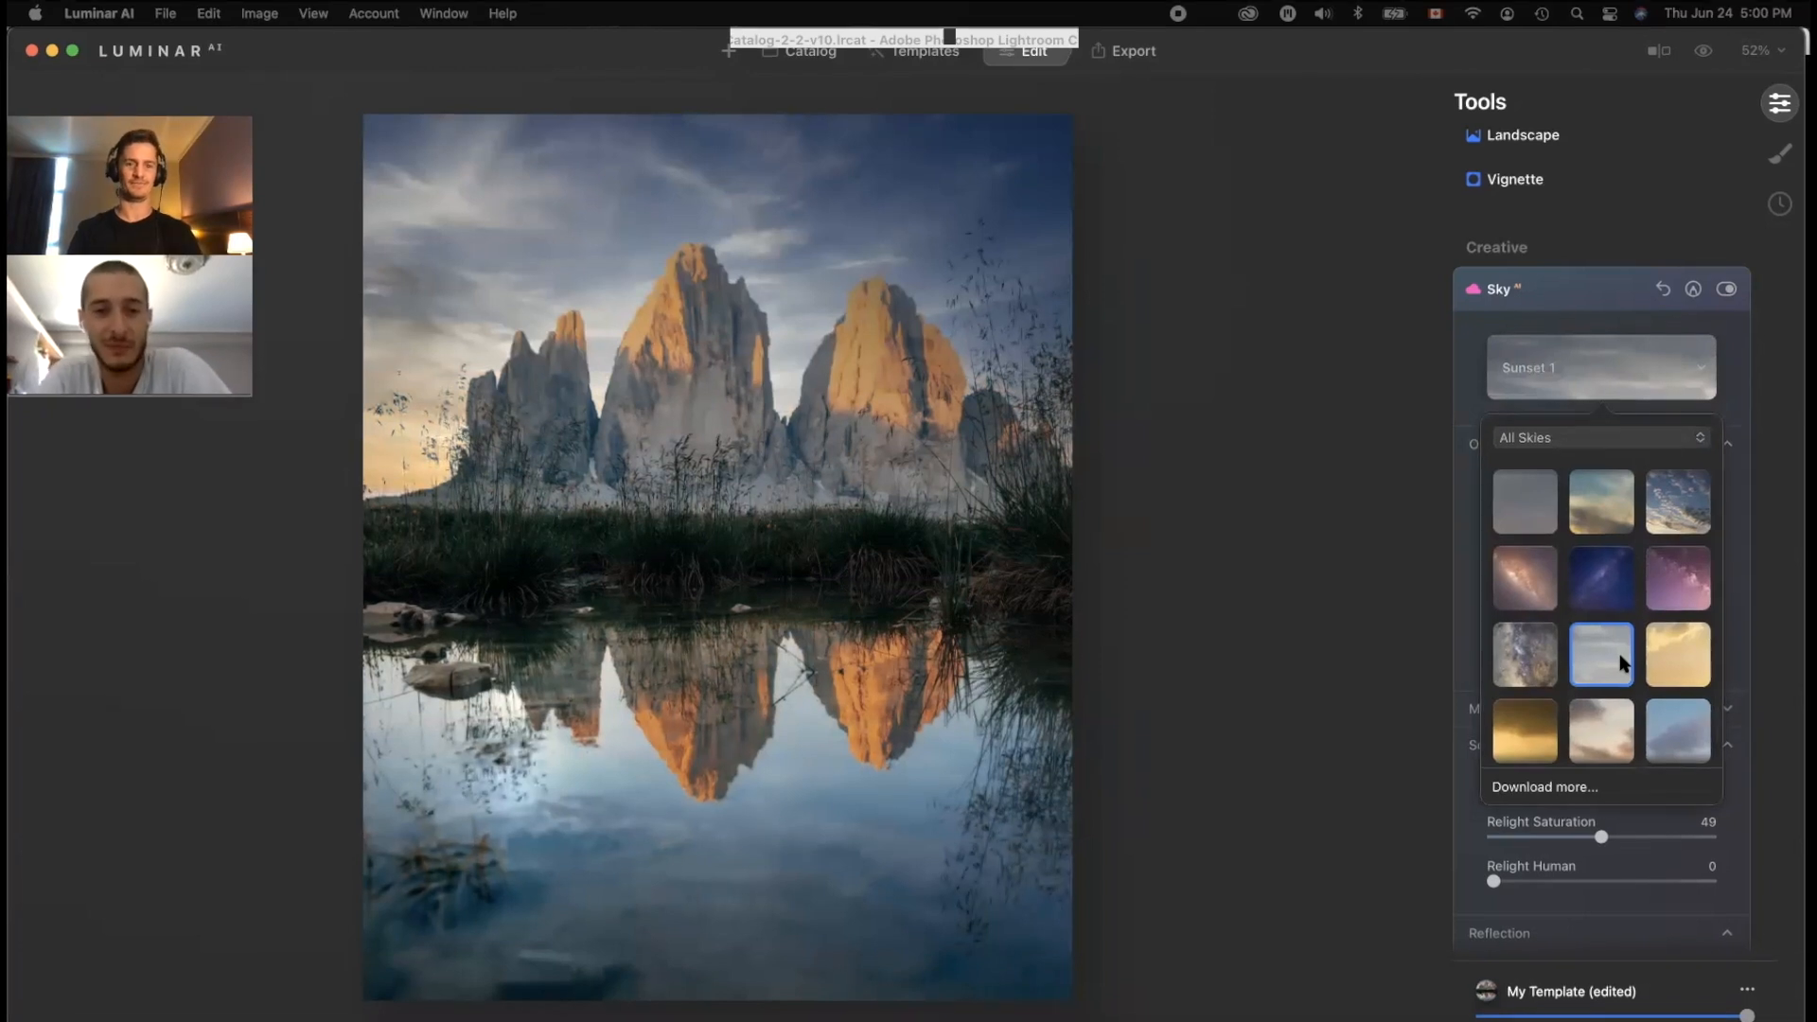
click(1744, 587)
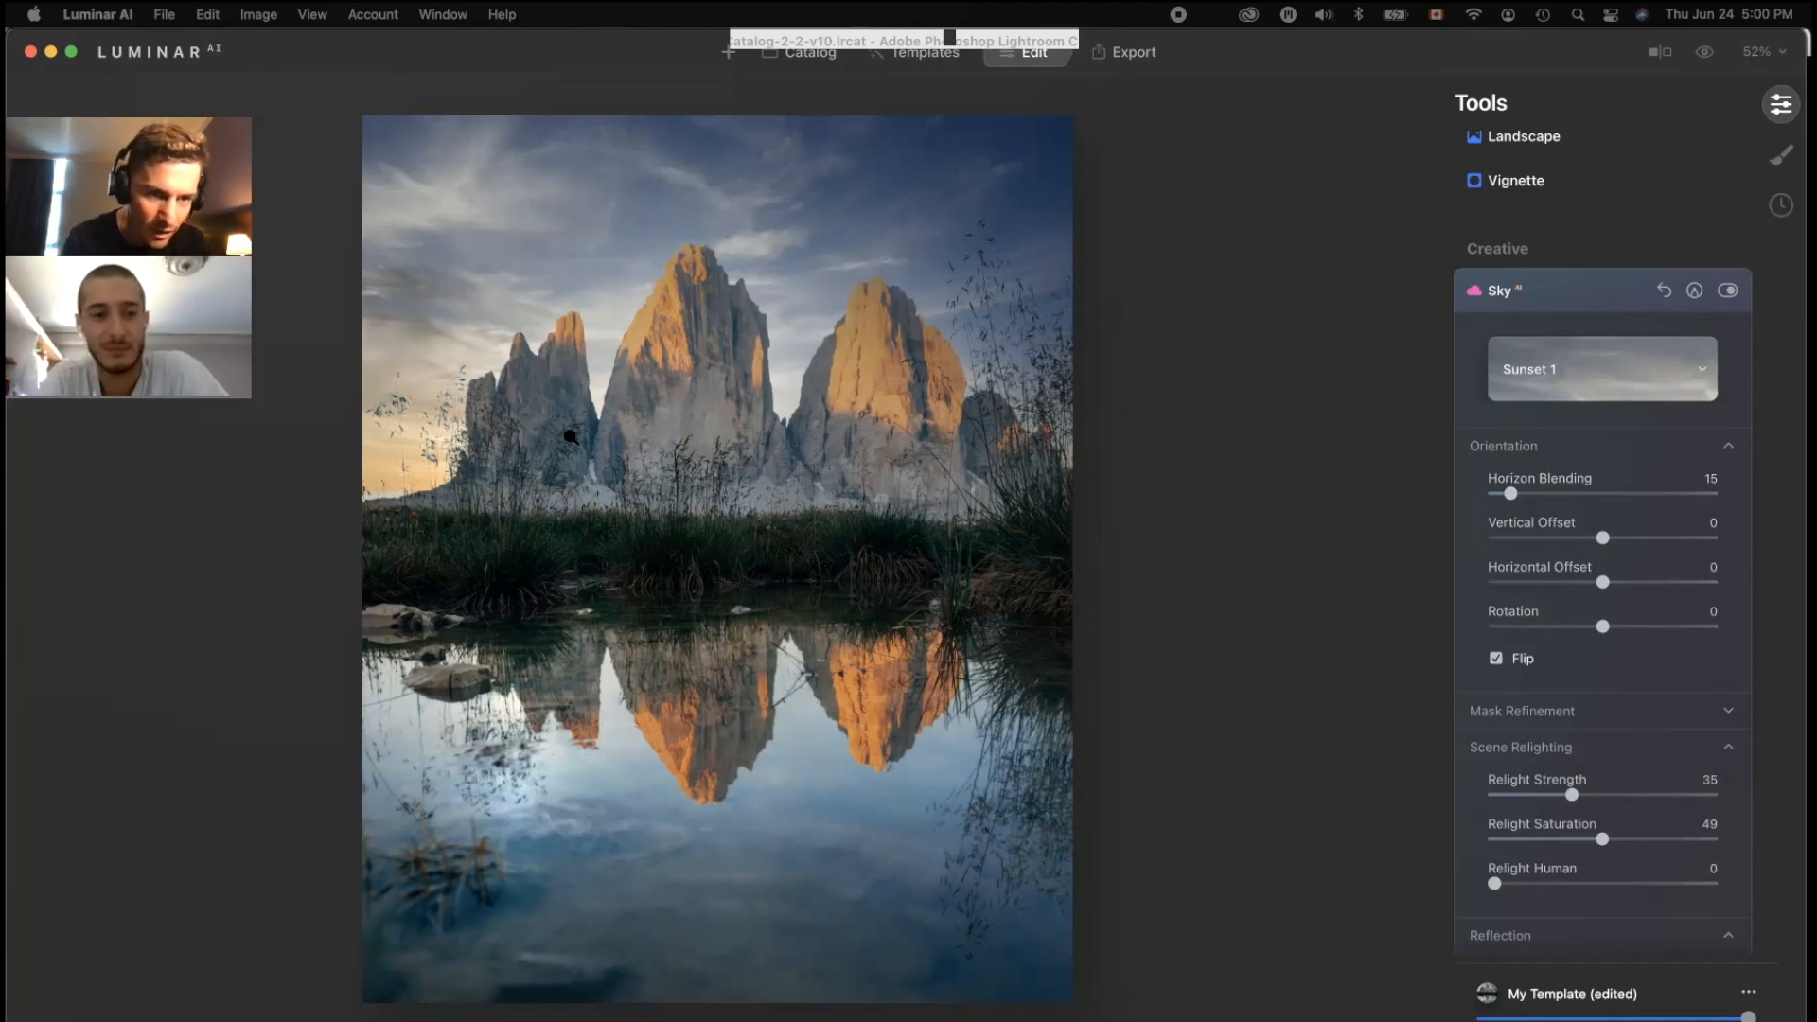
drag(1515, 500, 1543, 500)
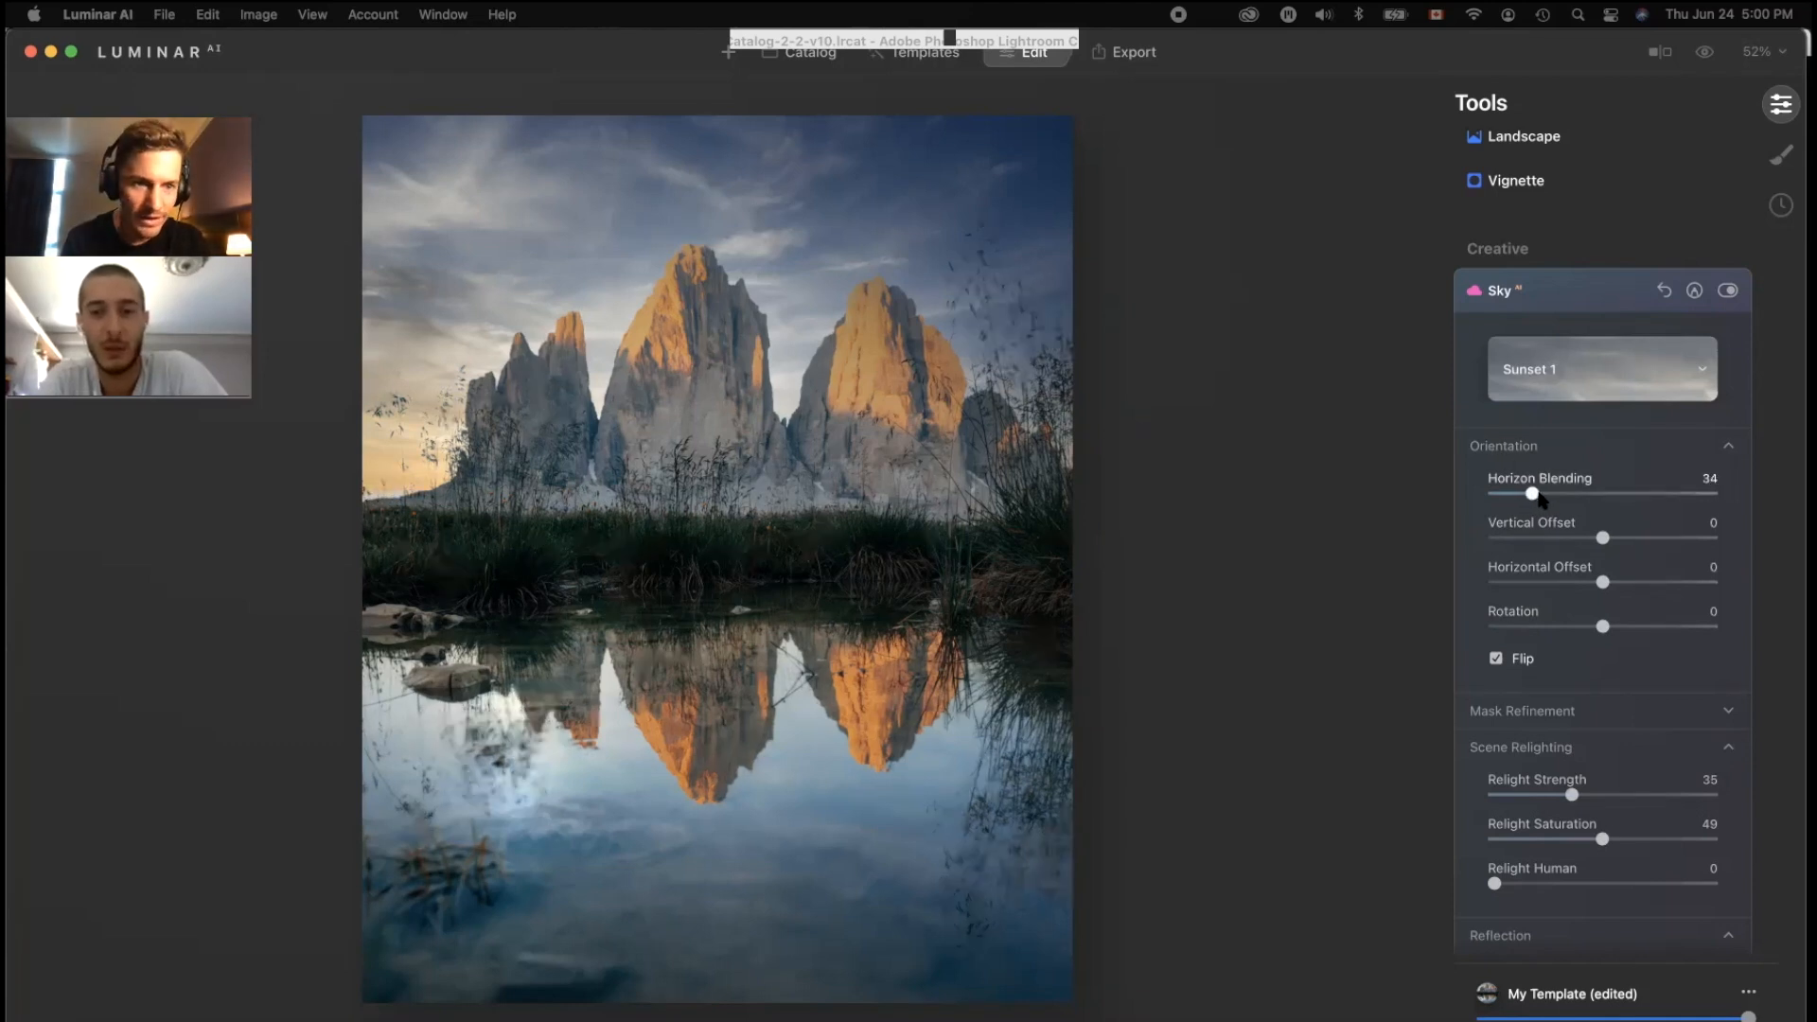
drag(1523, 490, 1658, 496)
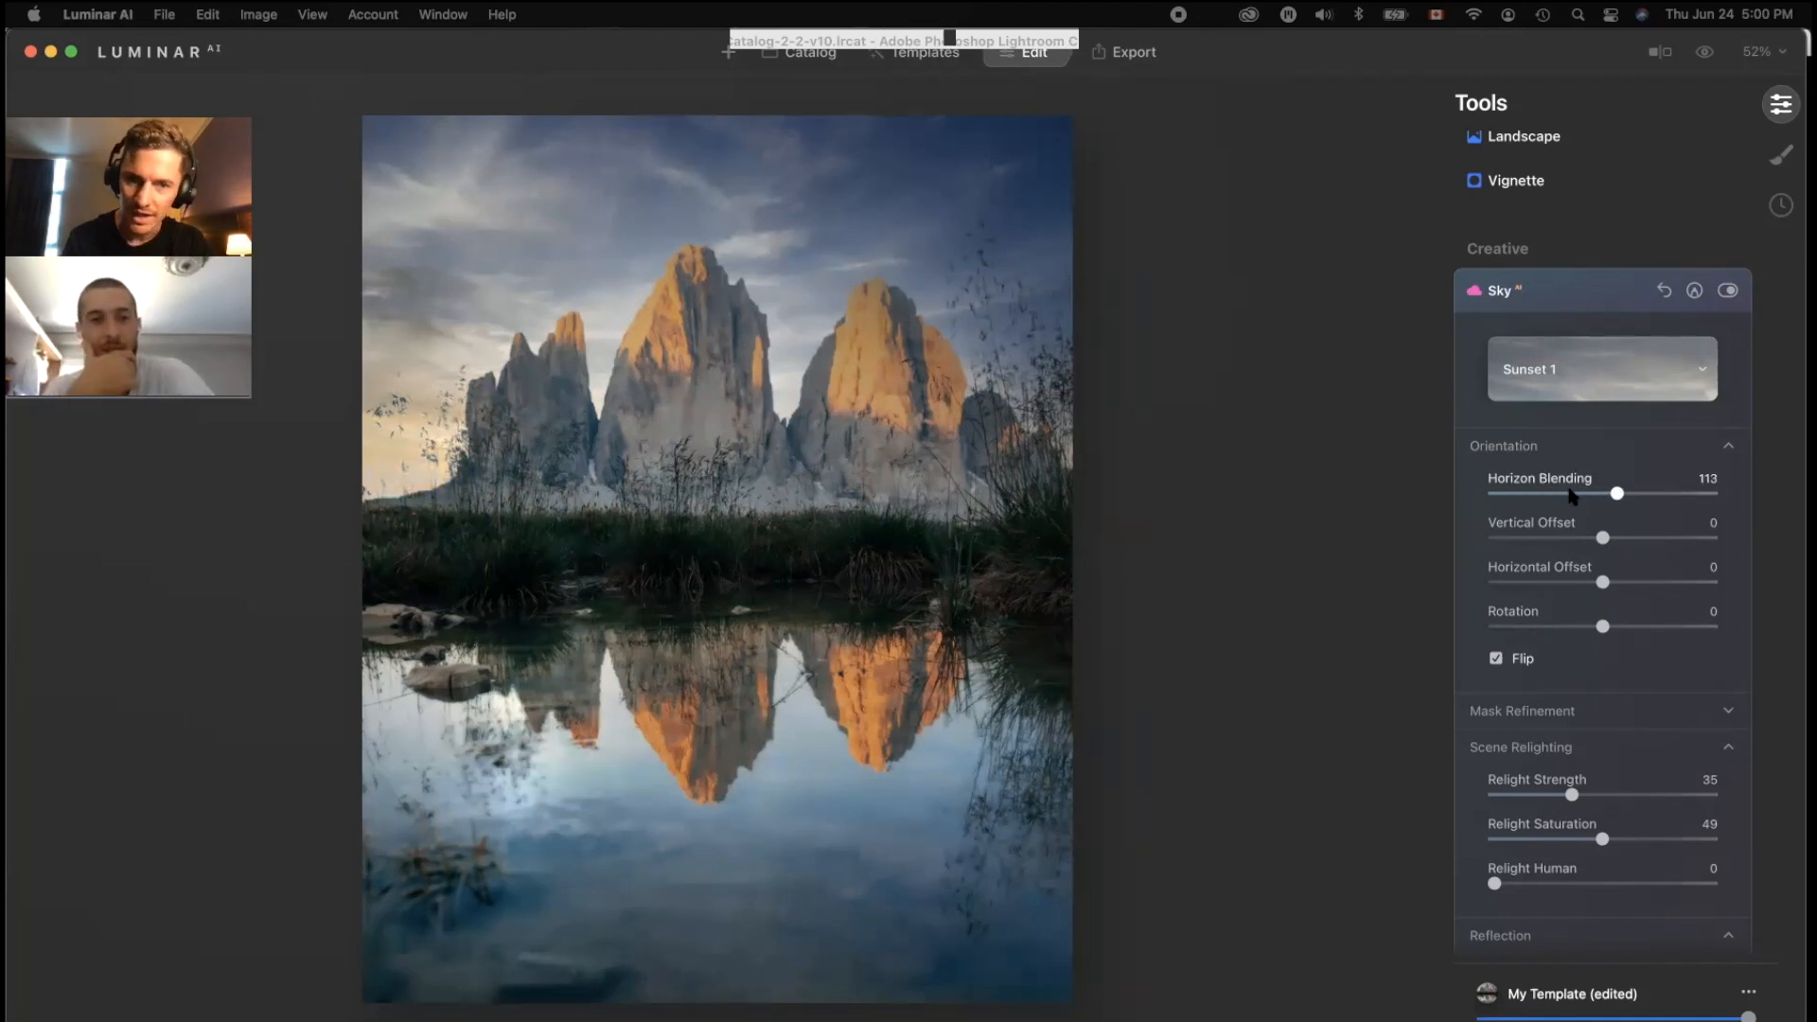
drag(1572, 495, 1657, 508)
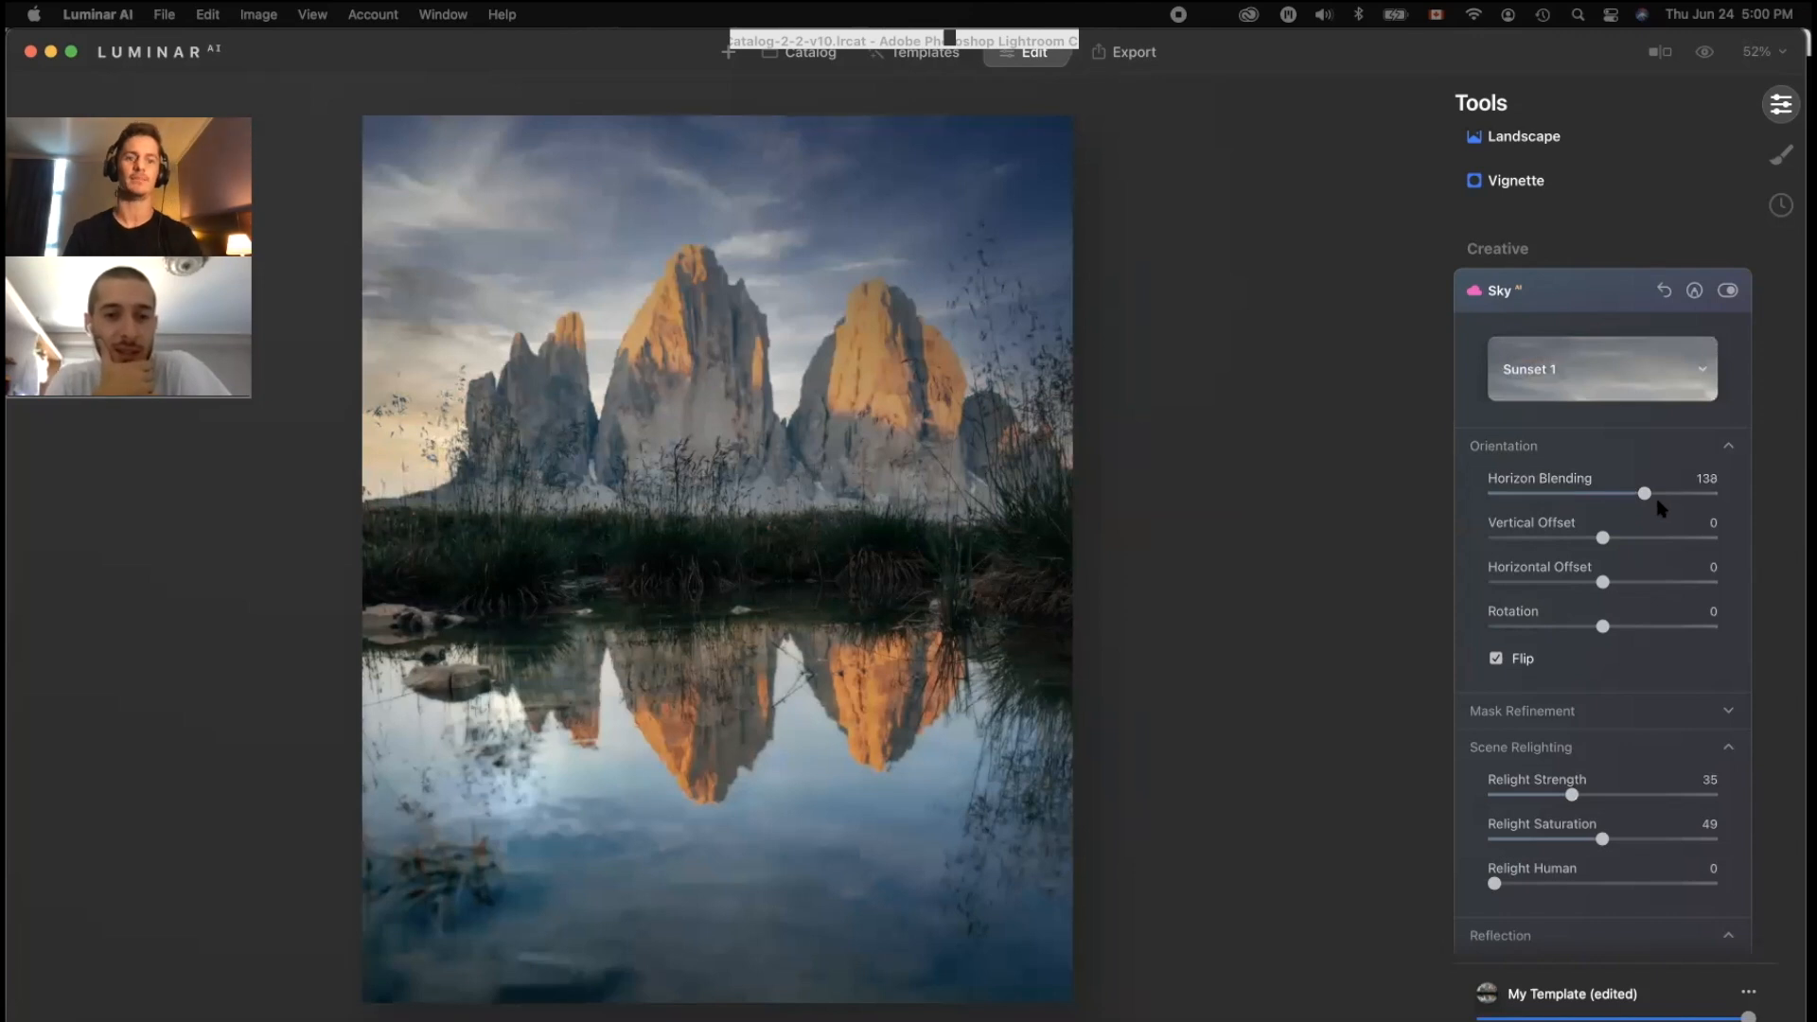
Step: Set the sky's Horizontal Offset to 23 and go to the Export options
click(1603, 538)
drag(1604, 583, 1636, 589)
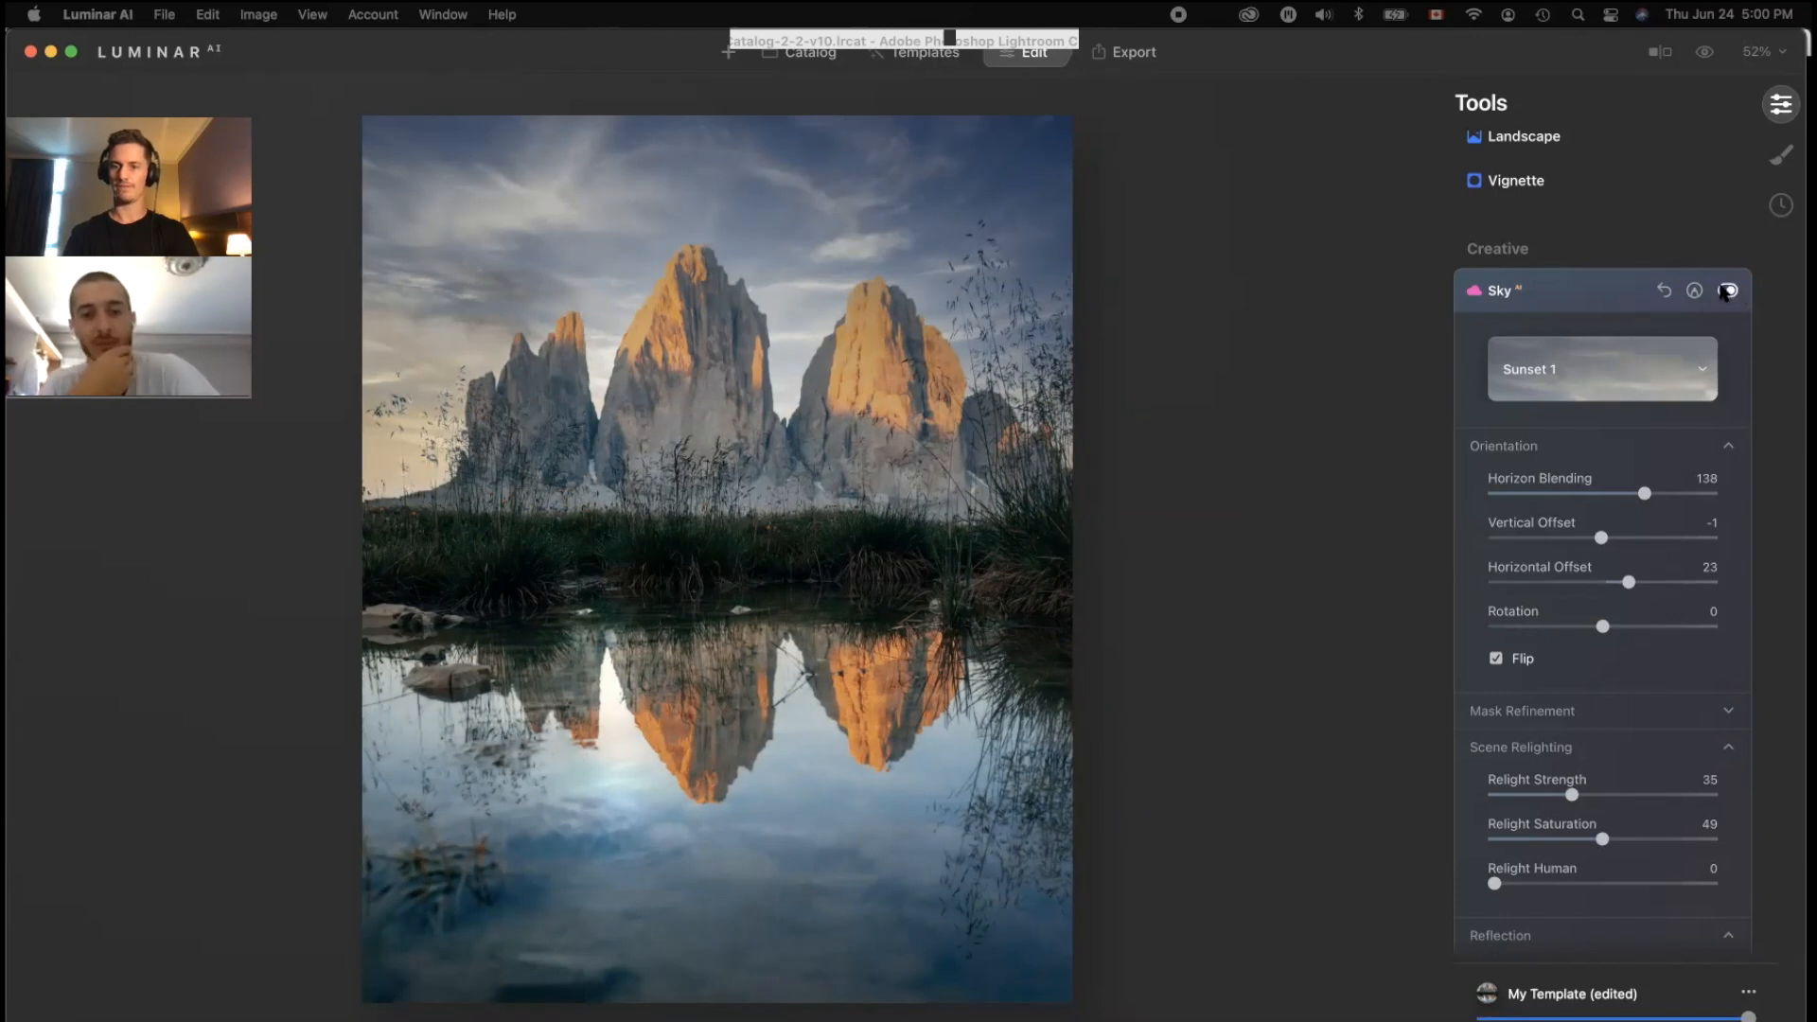
scroll(1726, 292, down, 5)
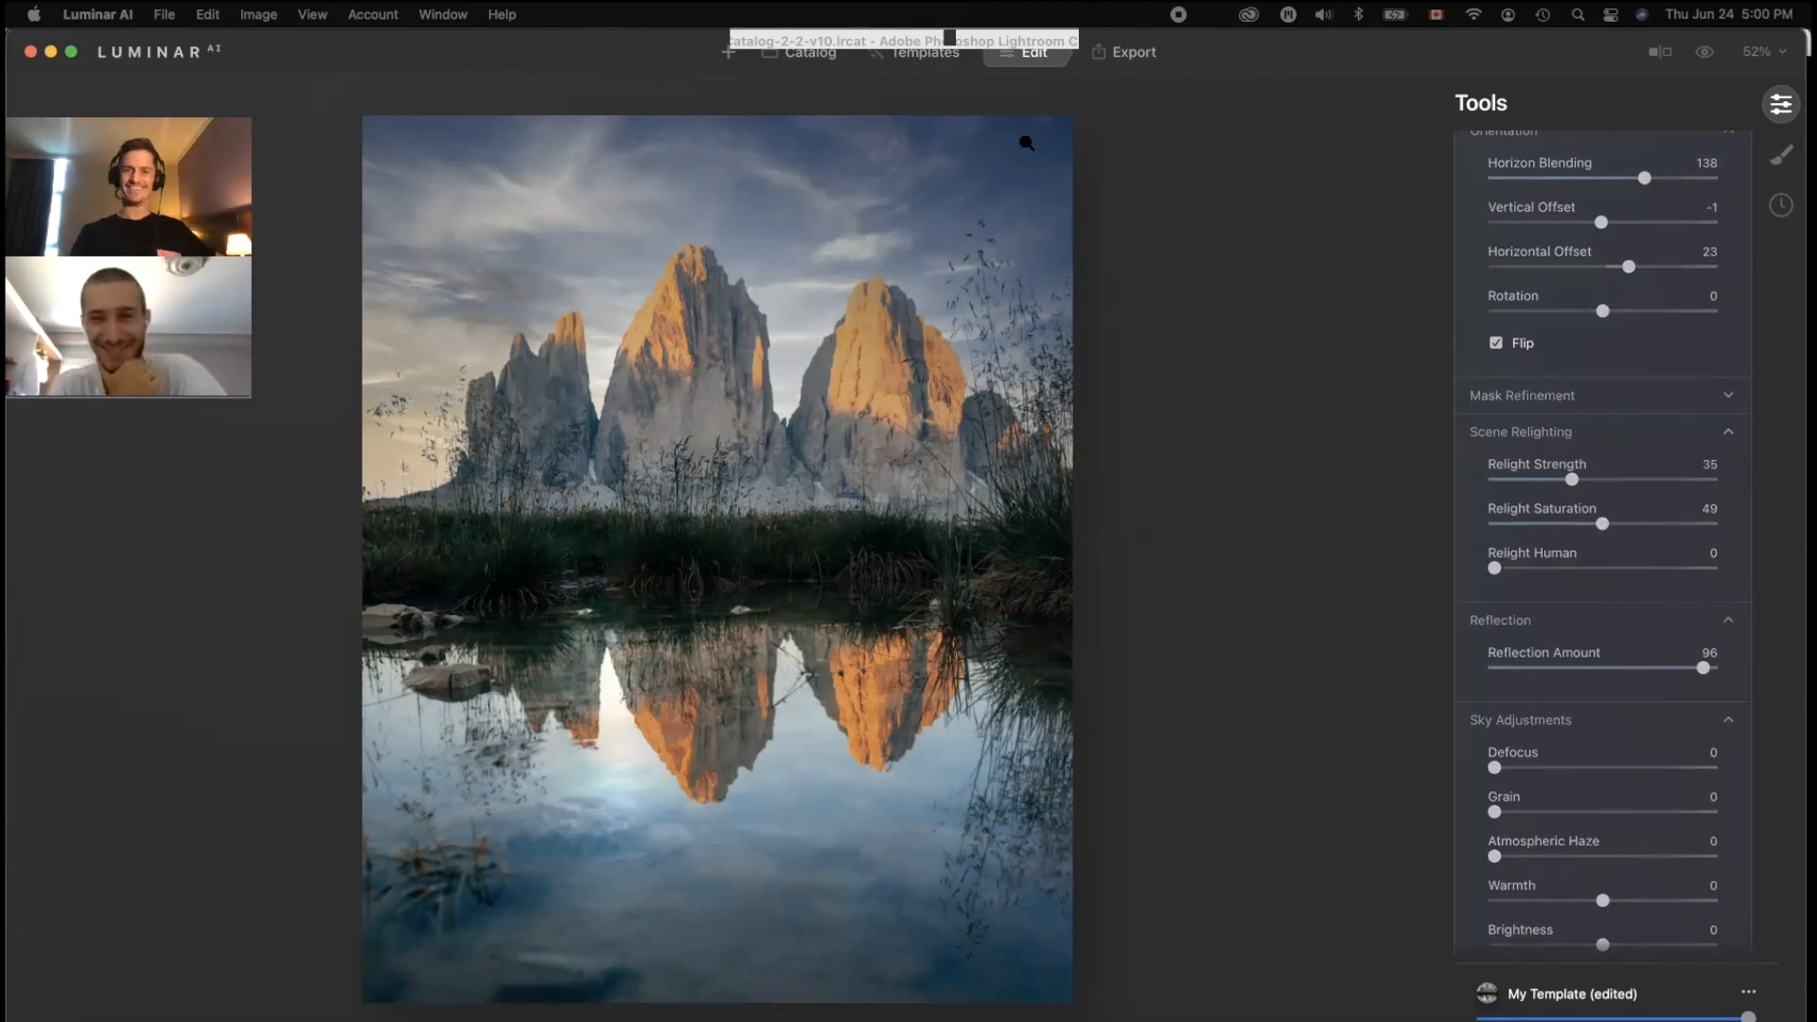
click(1127, 52)
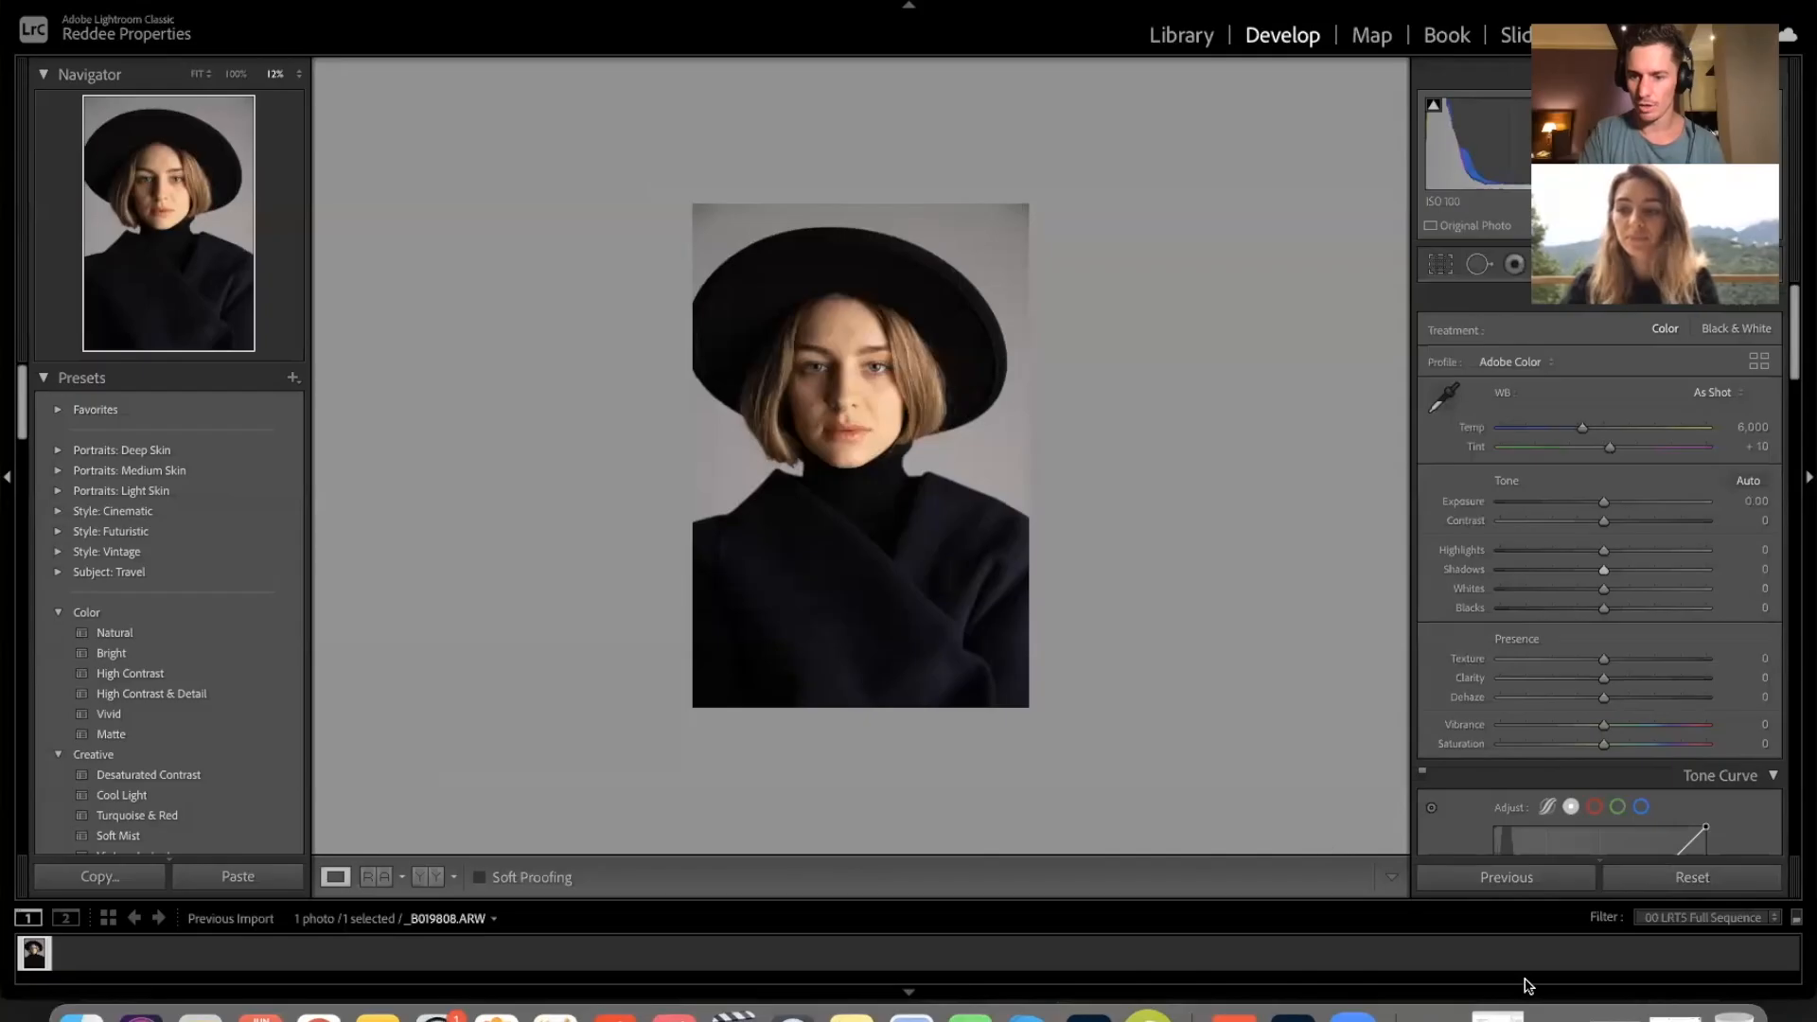
click(1515, 1011)
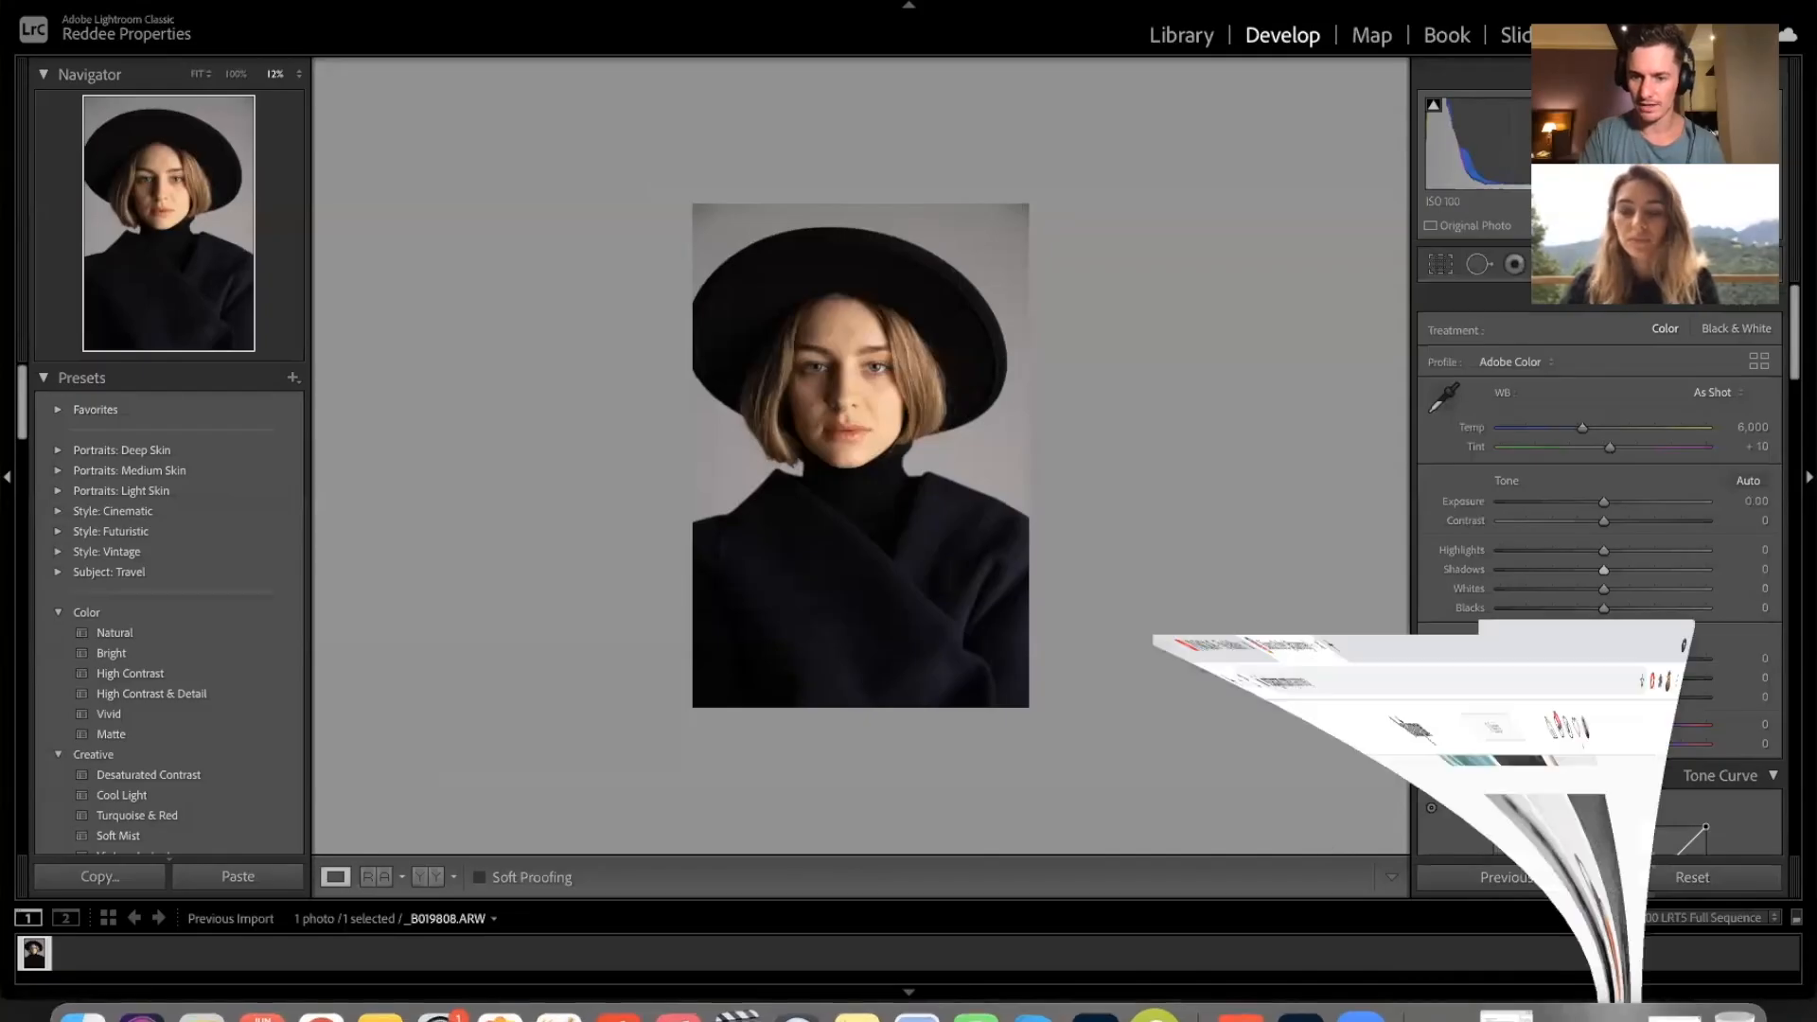
scroll(1283, 611, down, 2)
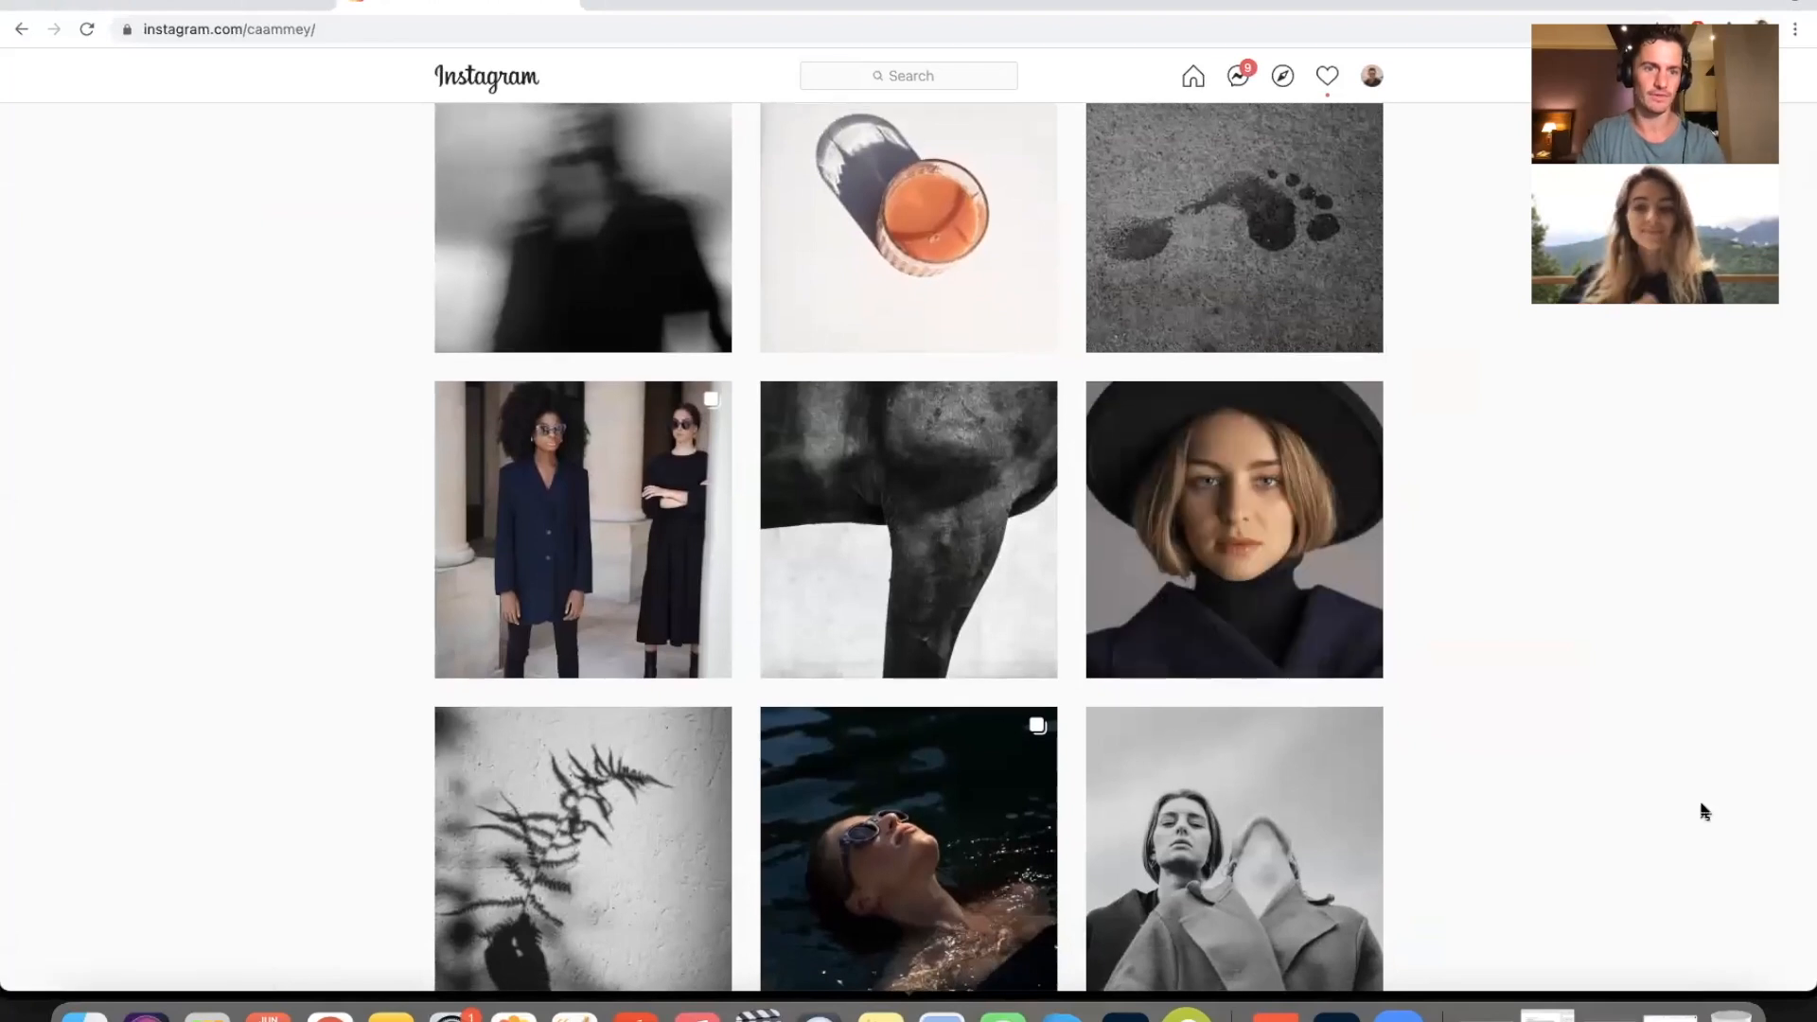
scroll(1704, 811, down, 1)
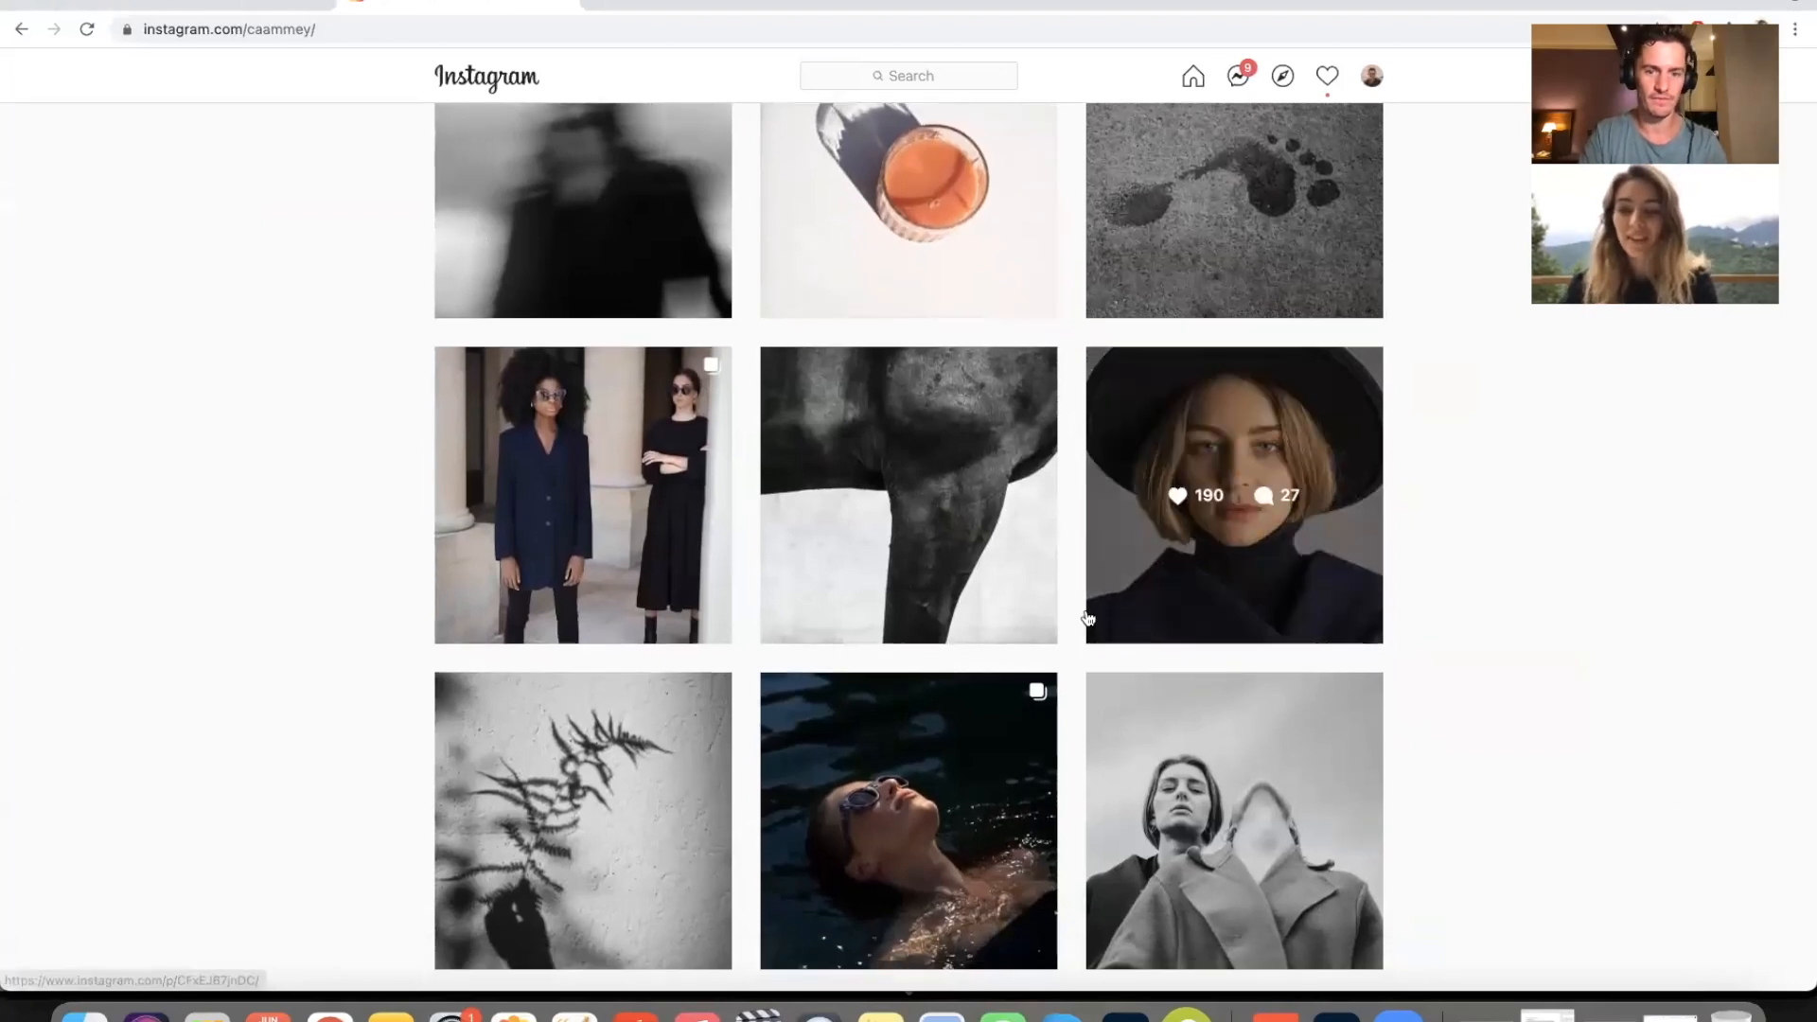
scroll(1207, 508, down, 2)
scroll(1207, 529, down, 3)
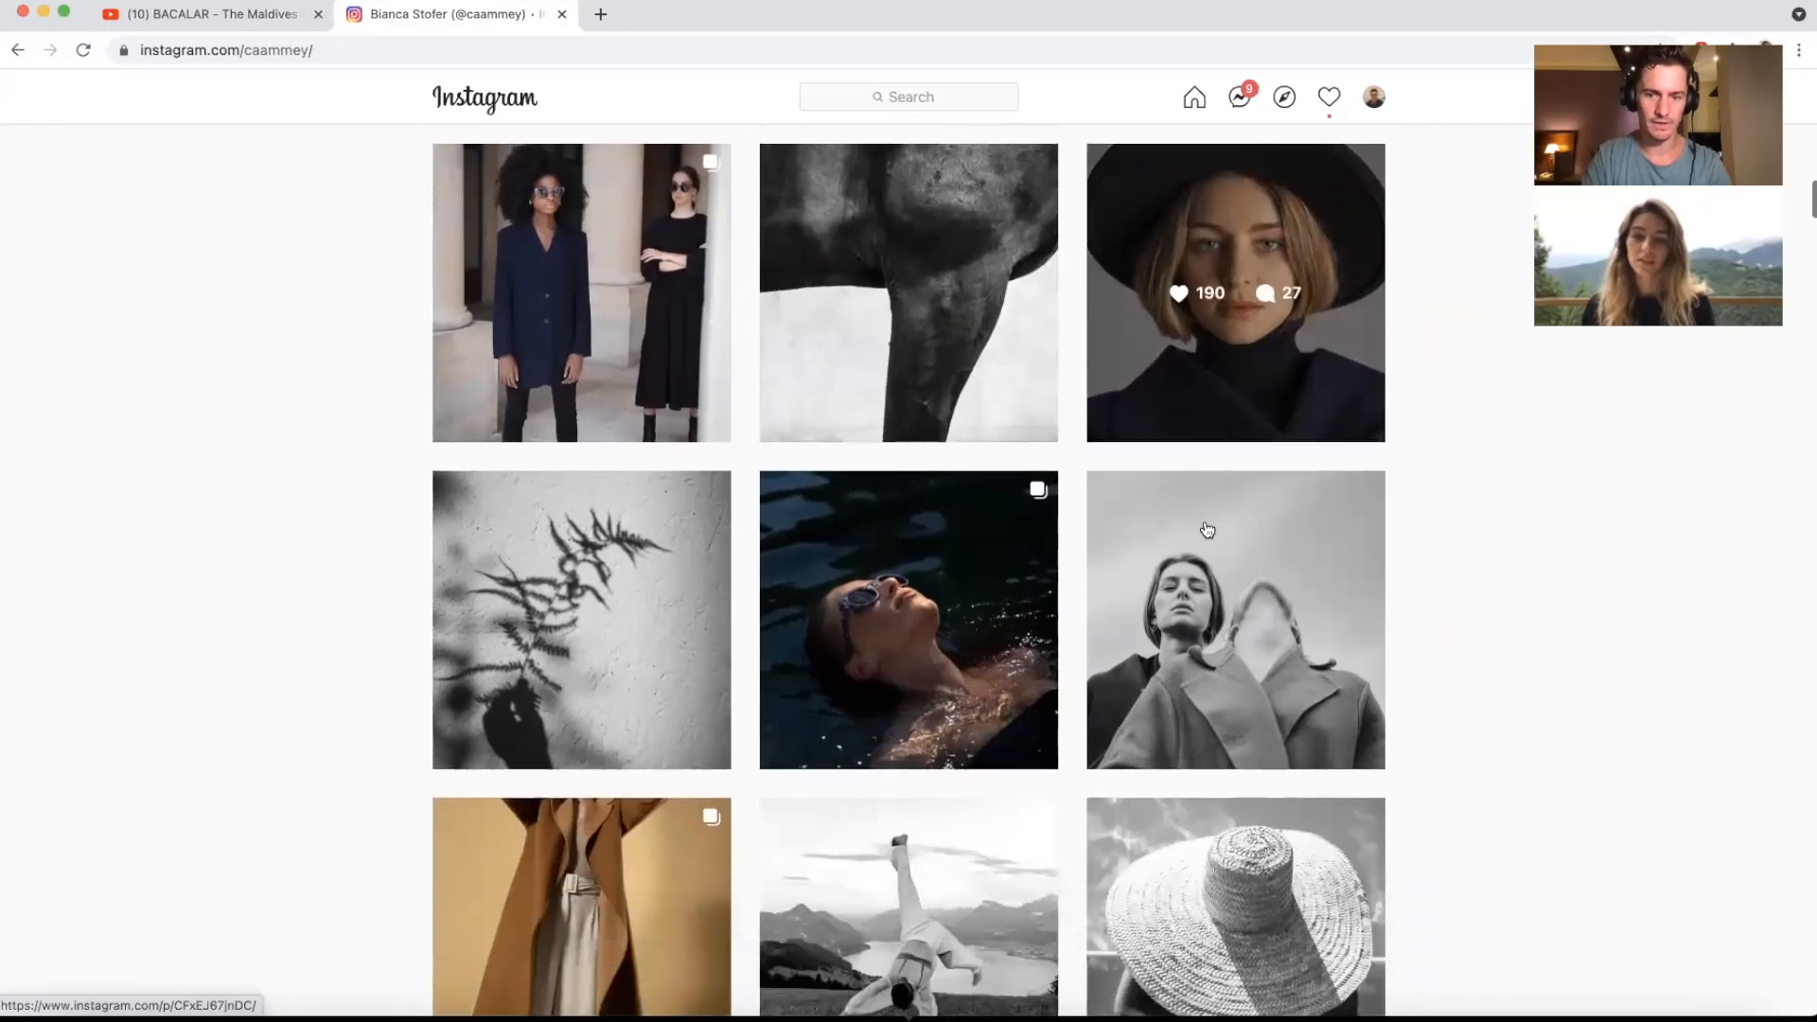
scroll(1429, 592, up, 3)
scroll(1431, 590, up, 1)
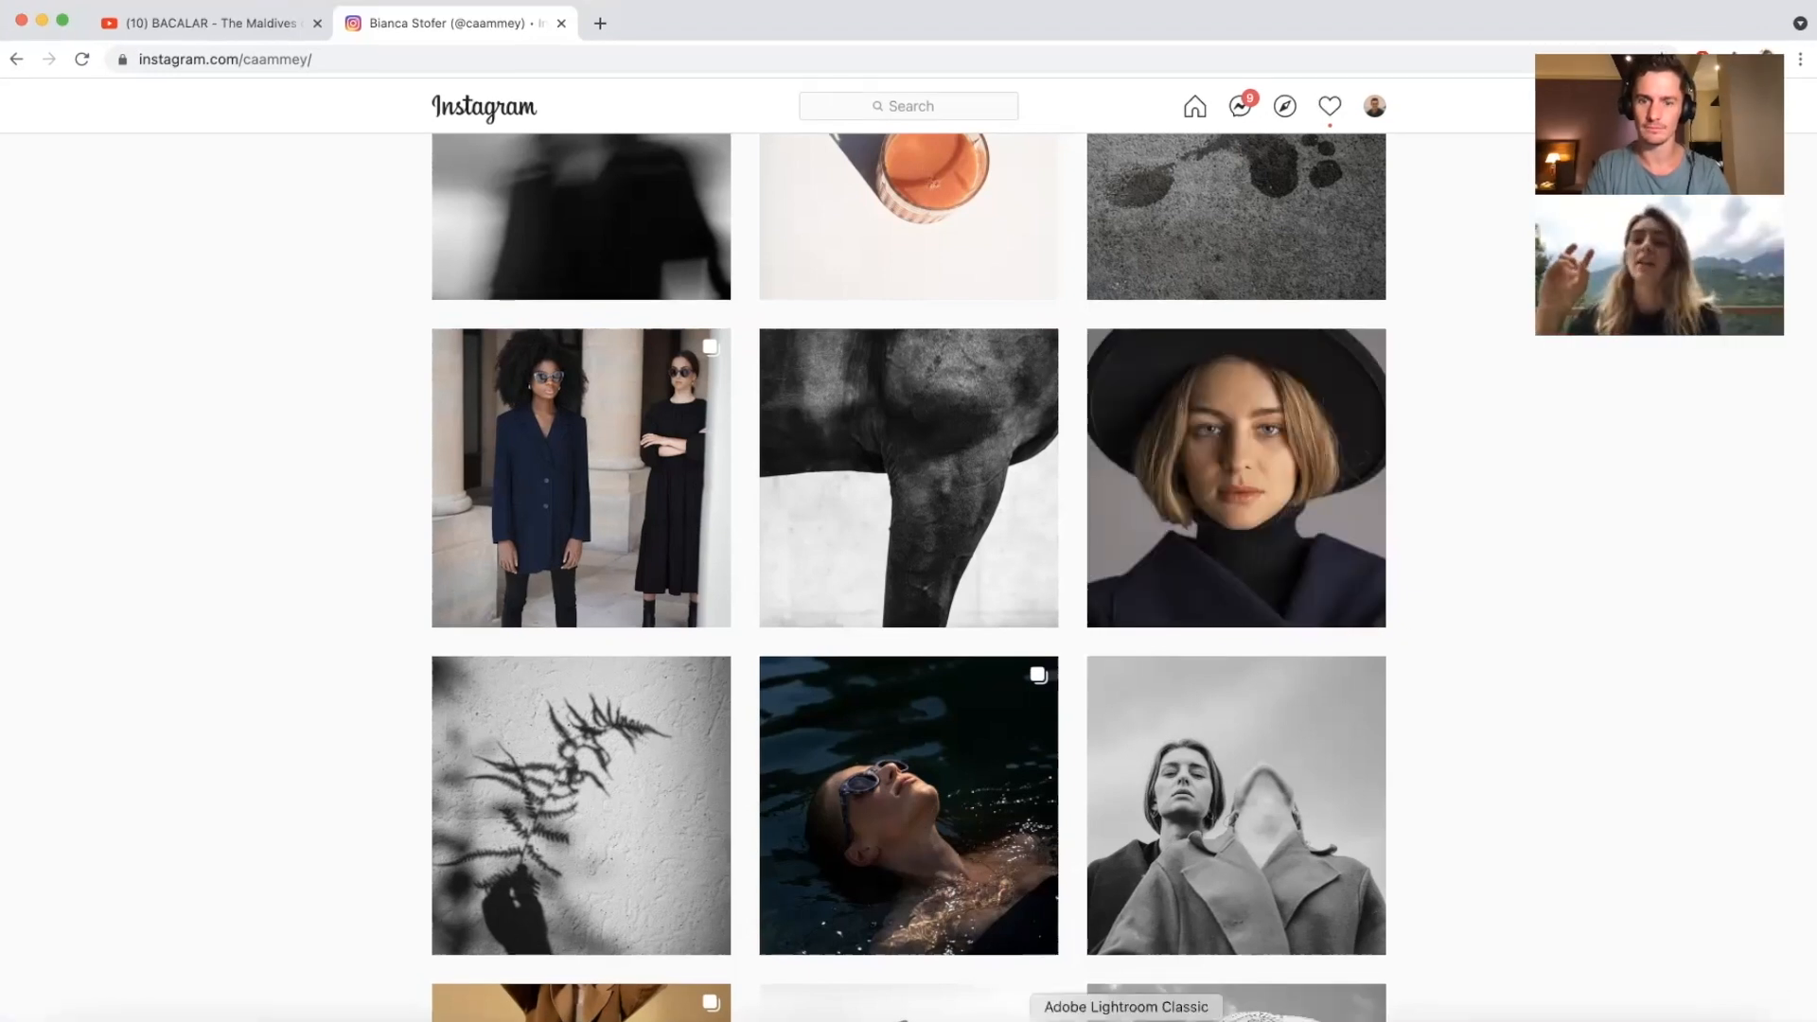
click(1126, 1021)
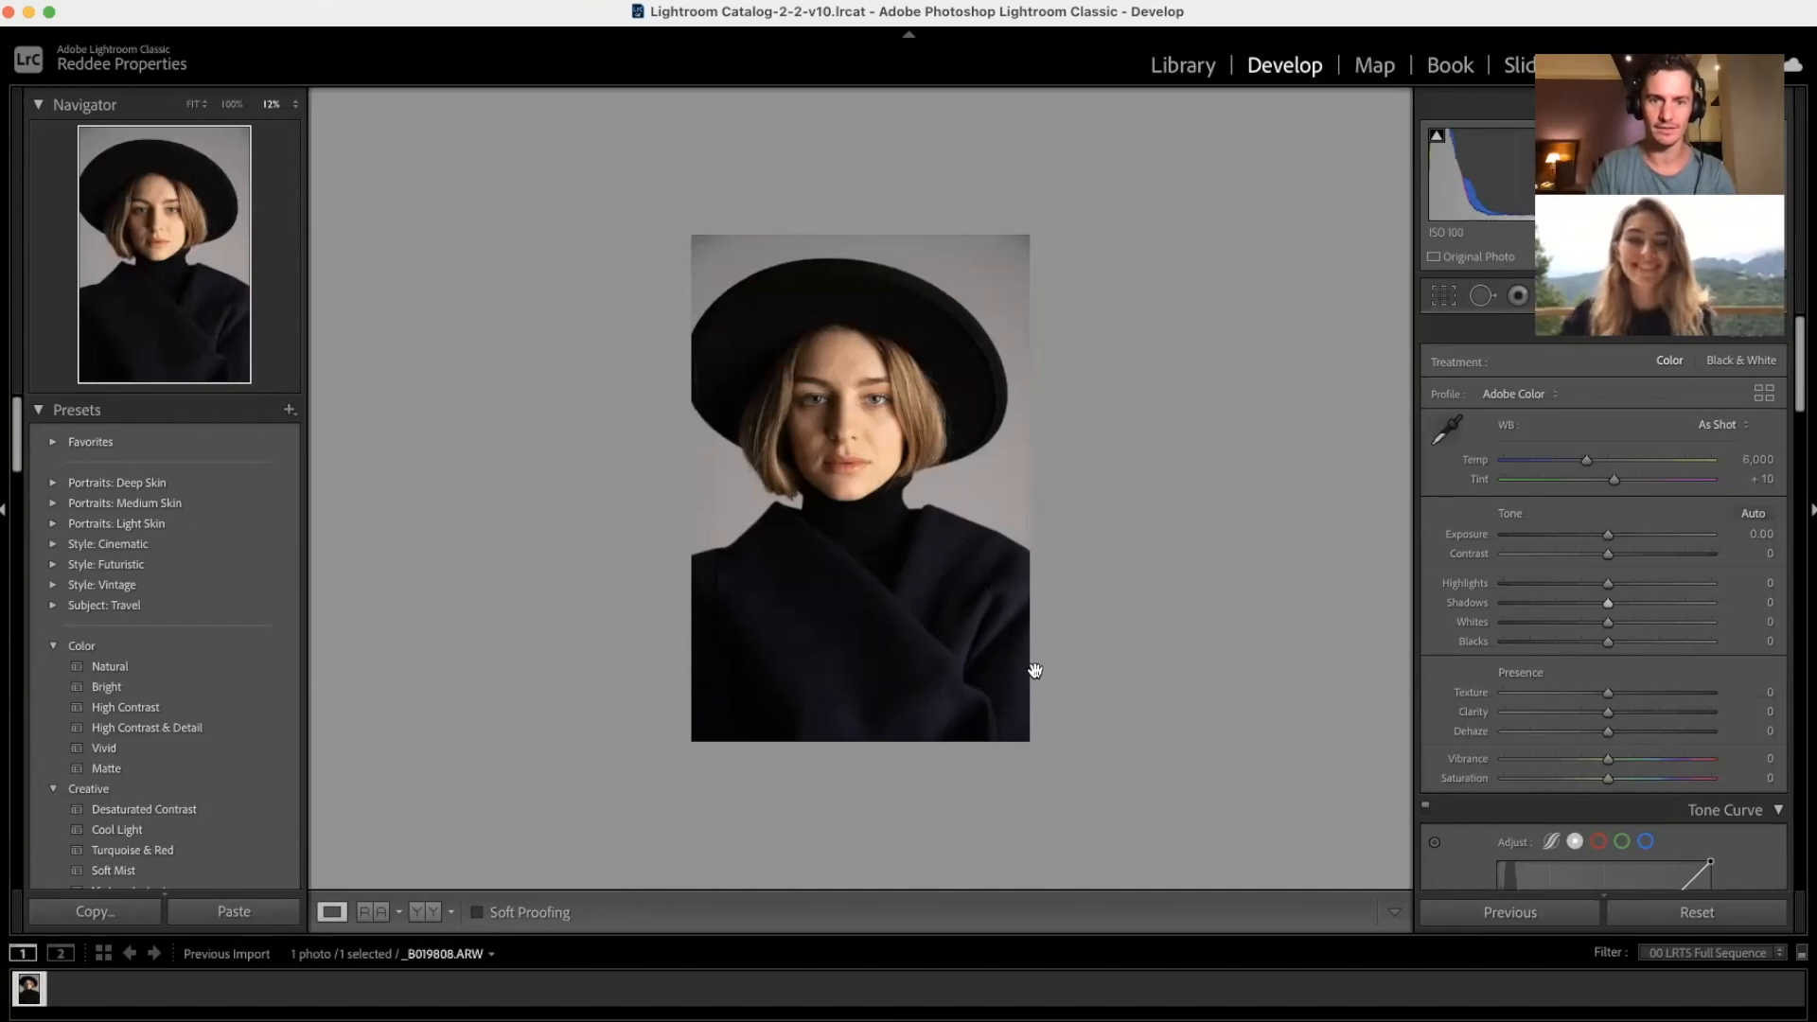
click(927, 477)
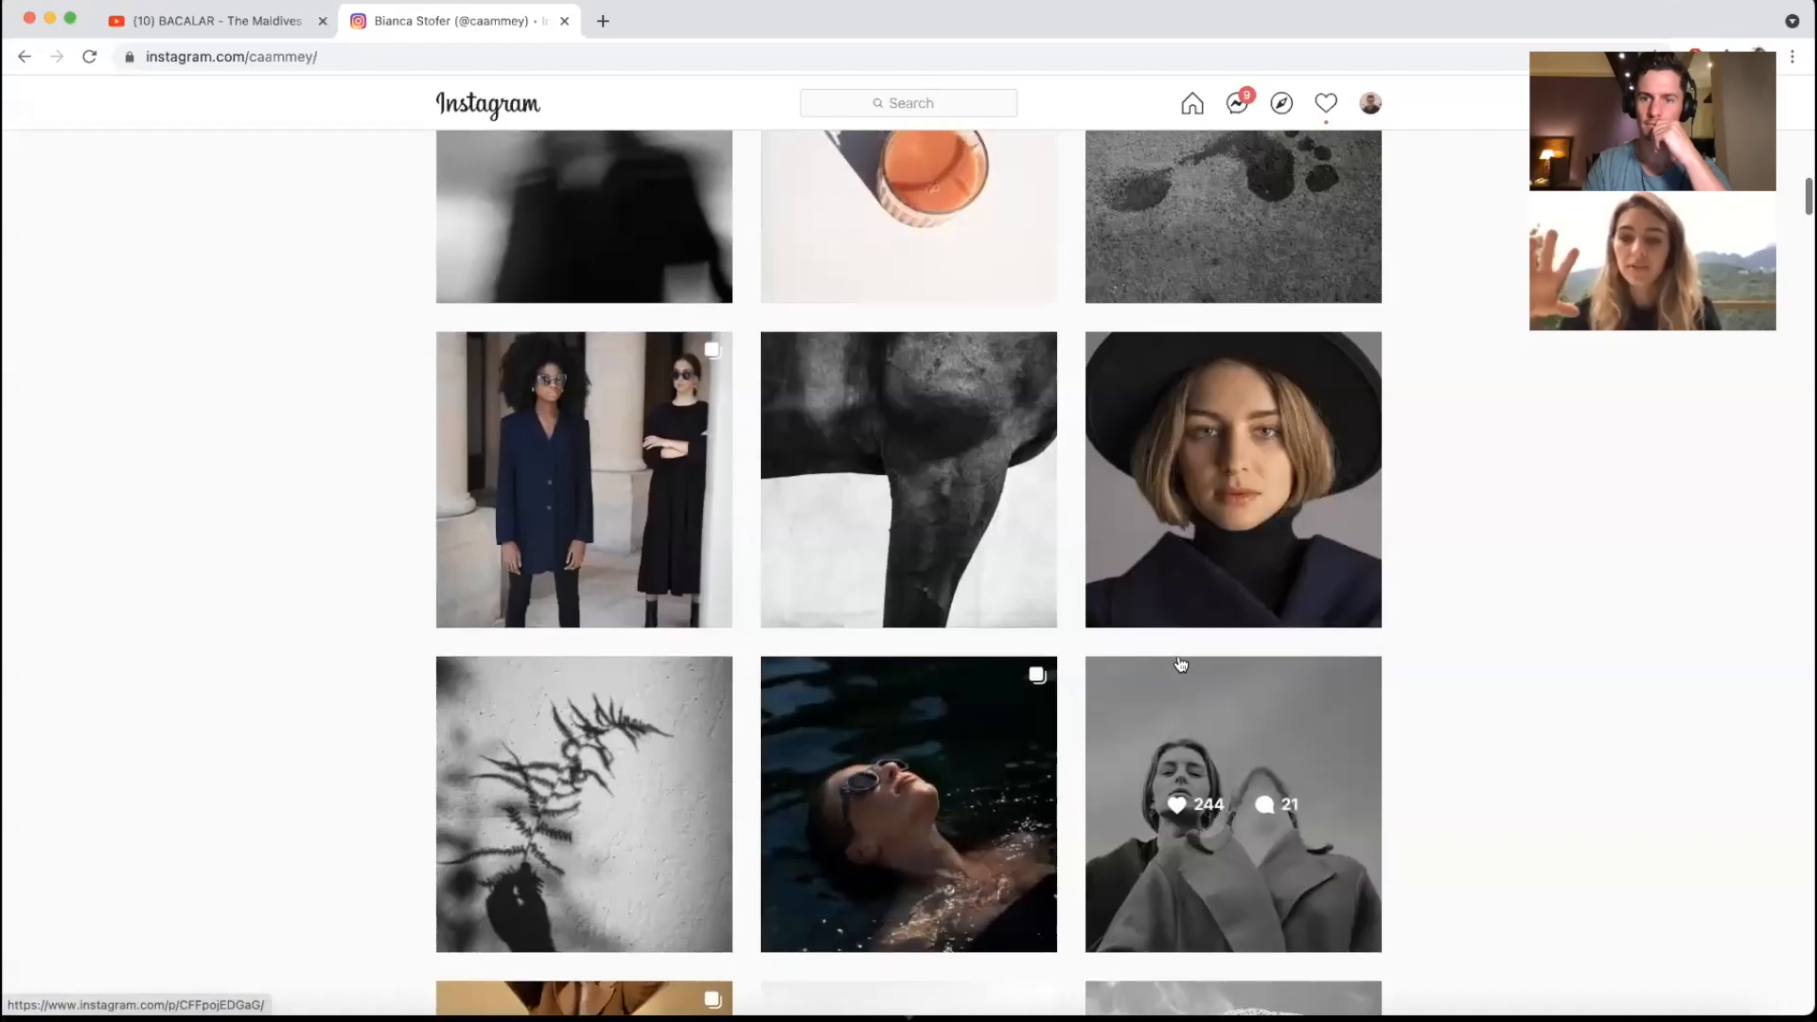
Step: Scroll up the Instagram profile grid to the hat portrait post
scroll(1181, 663, up, 1)
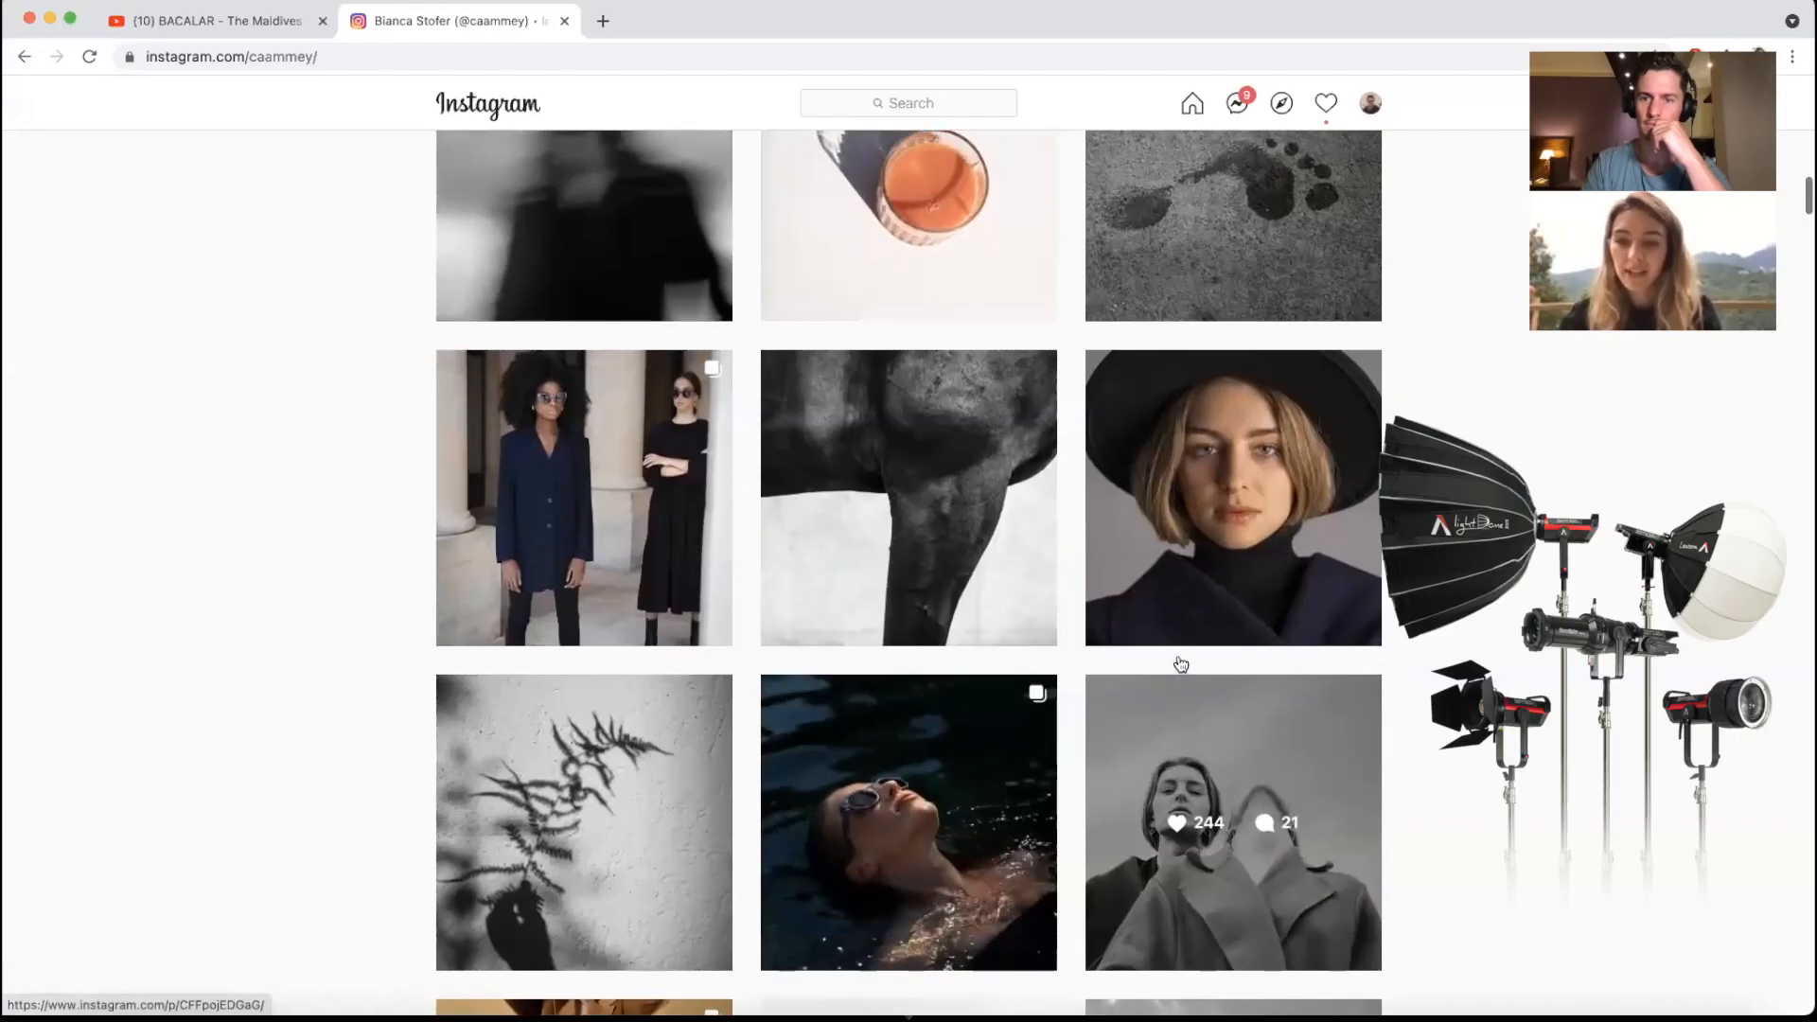
scroll(1181, 663, up, 1)
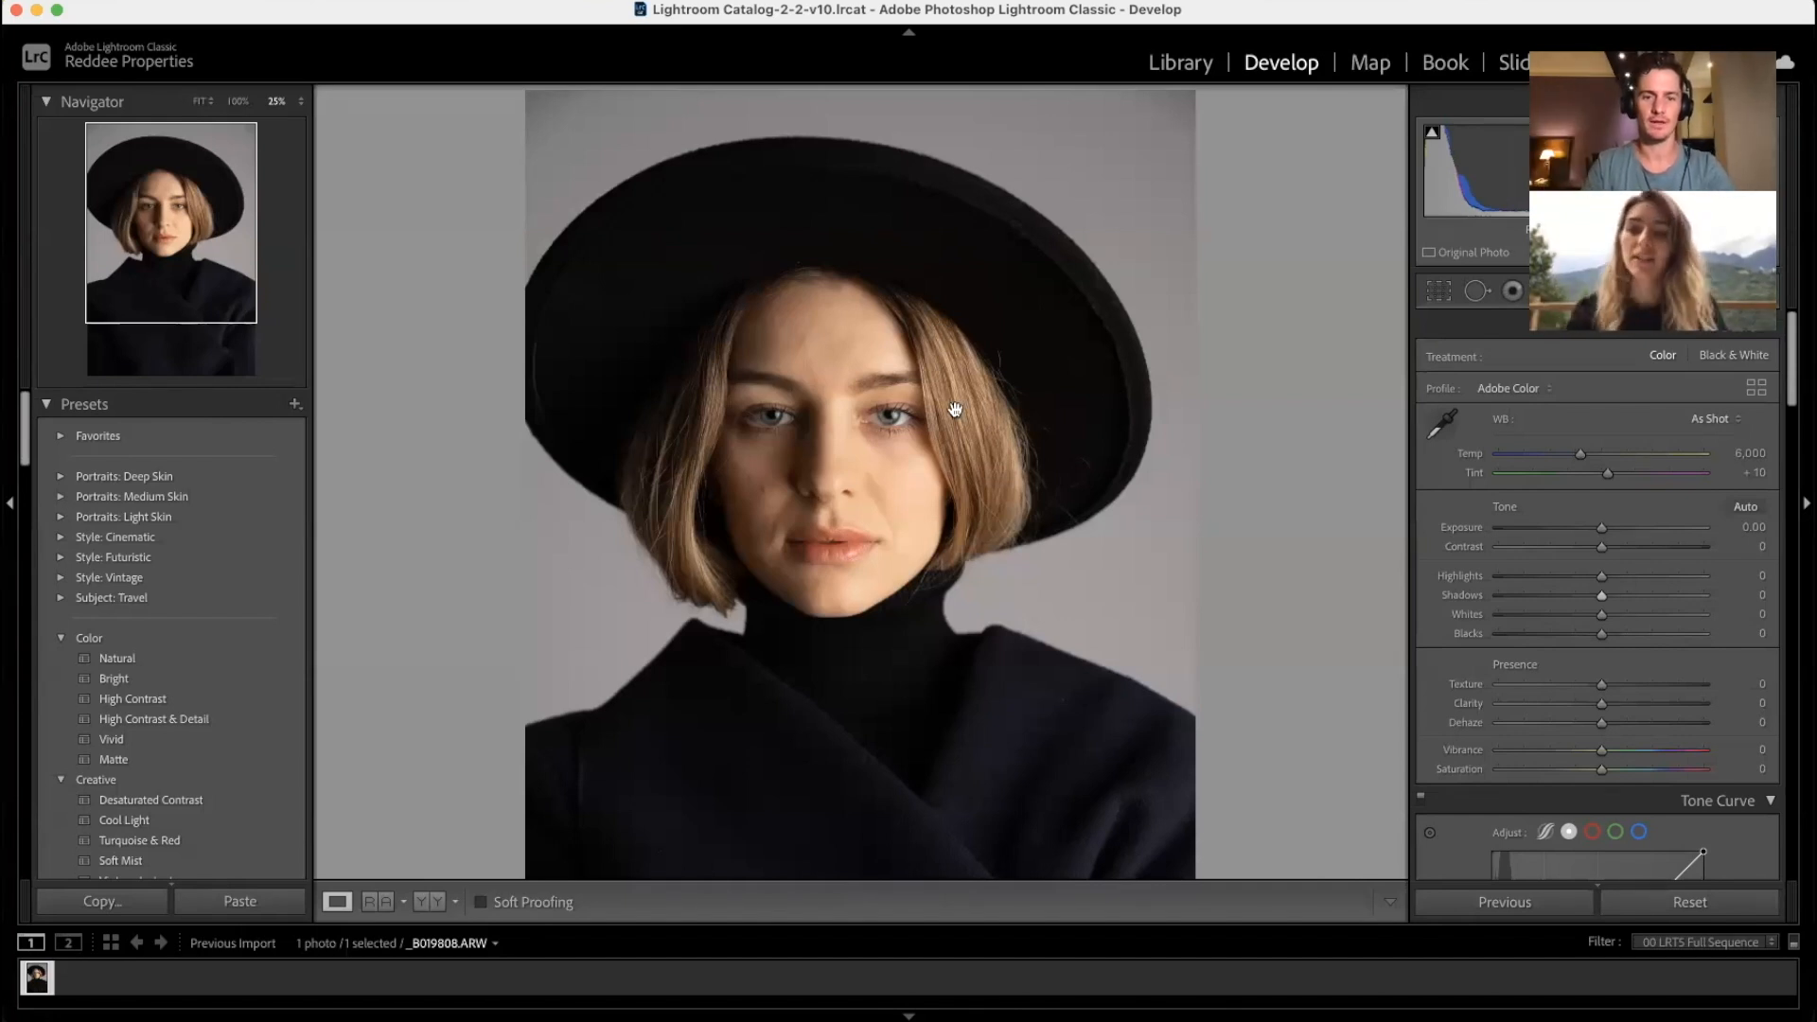
click(884, 422)
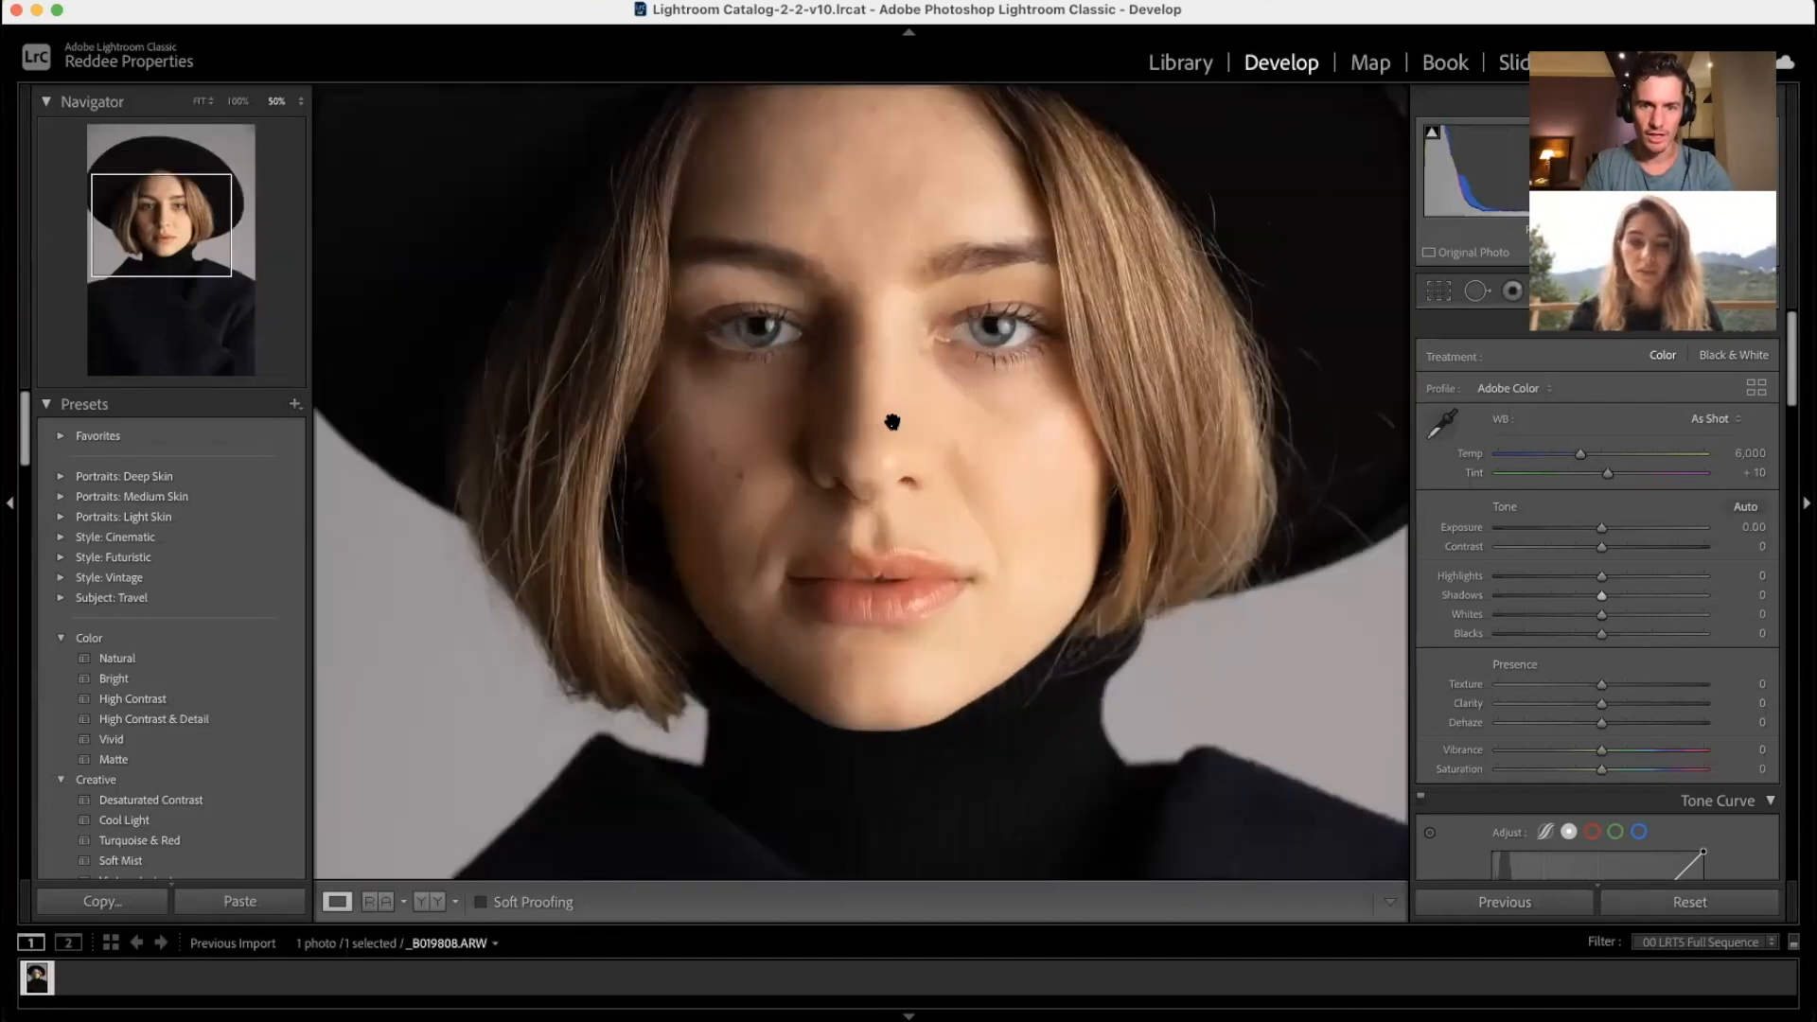
click(989, 367)
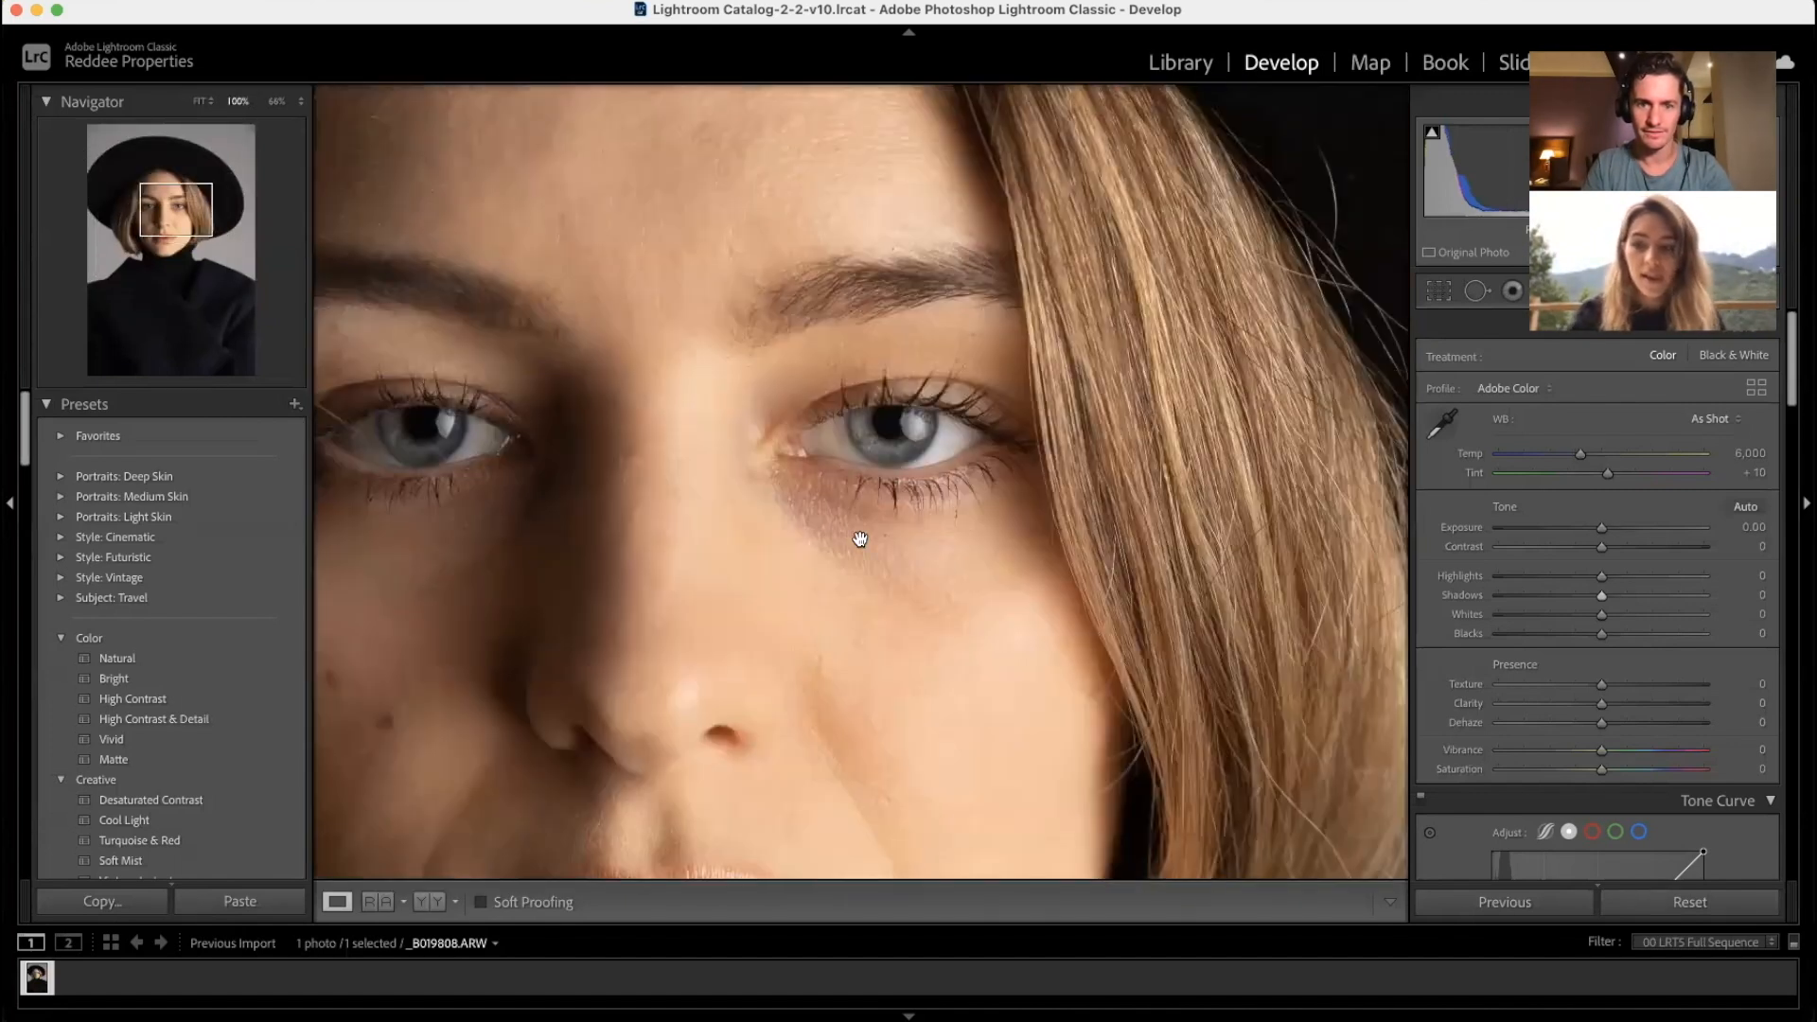
key(super+equal)
key(super+equal)
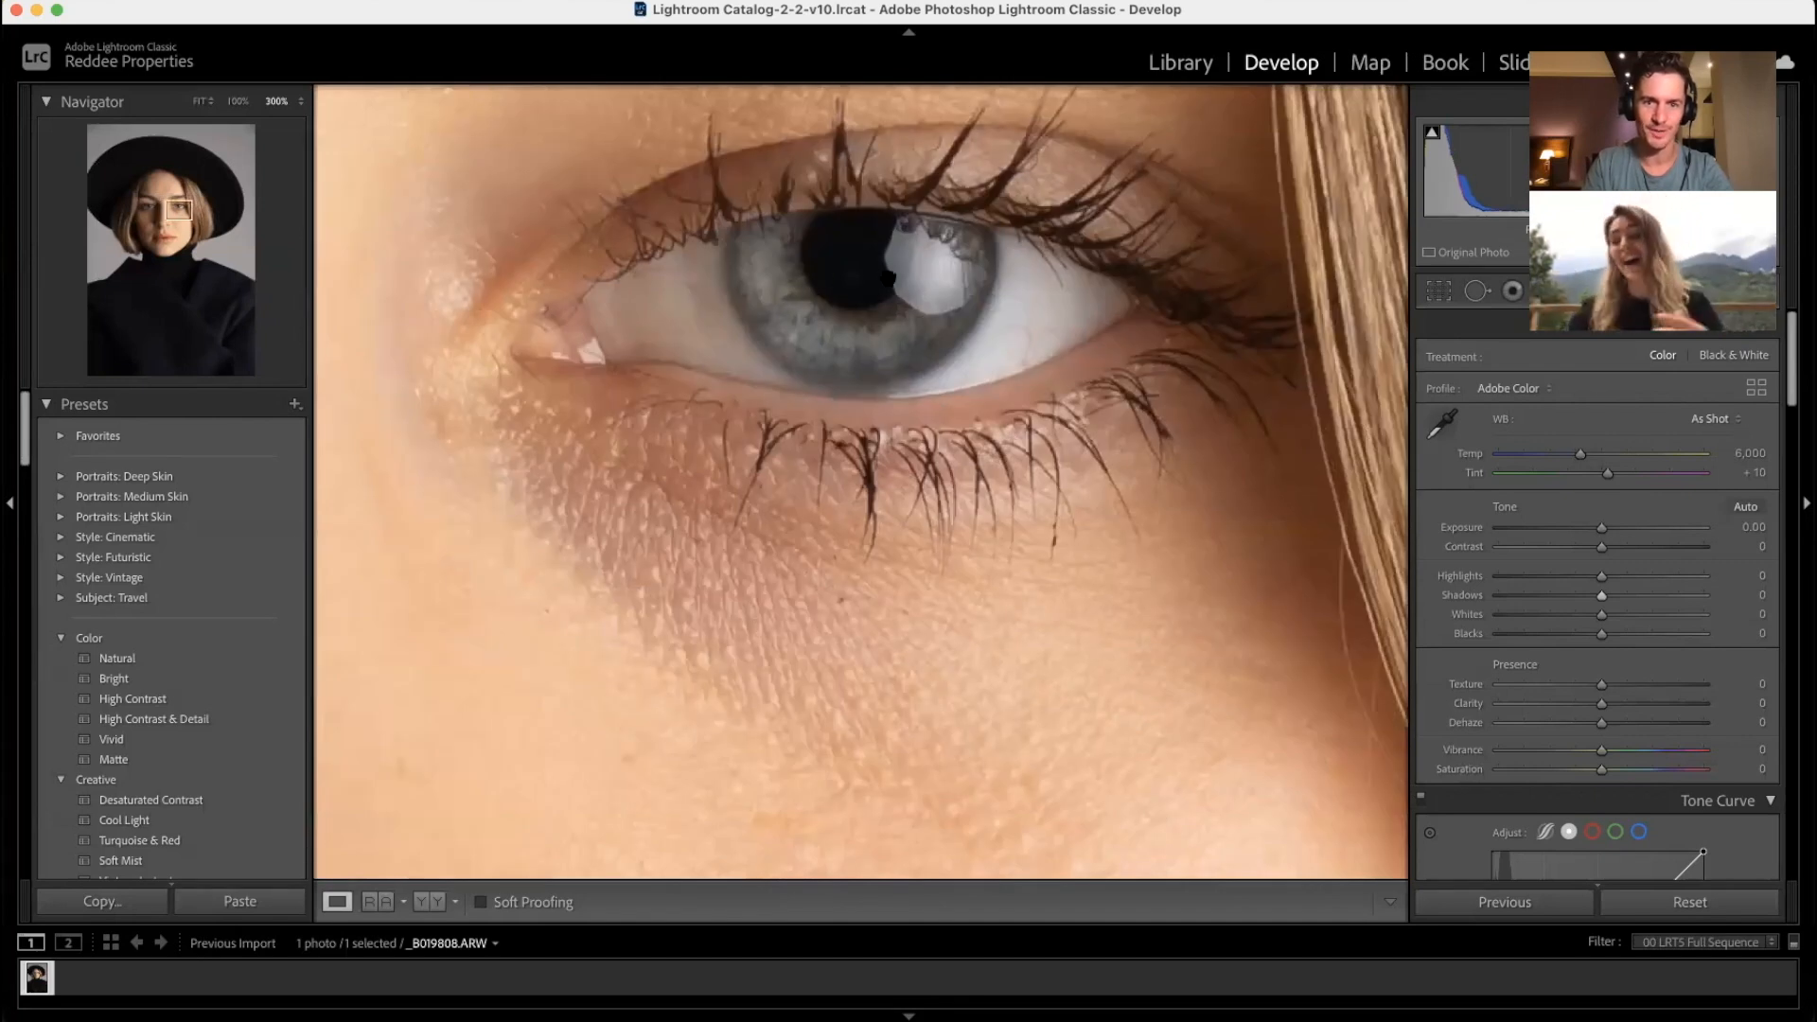
click(907, 556)
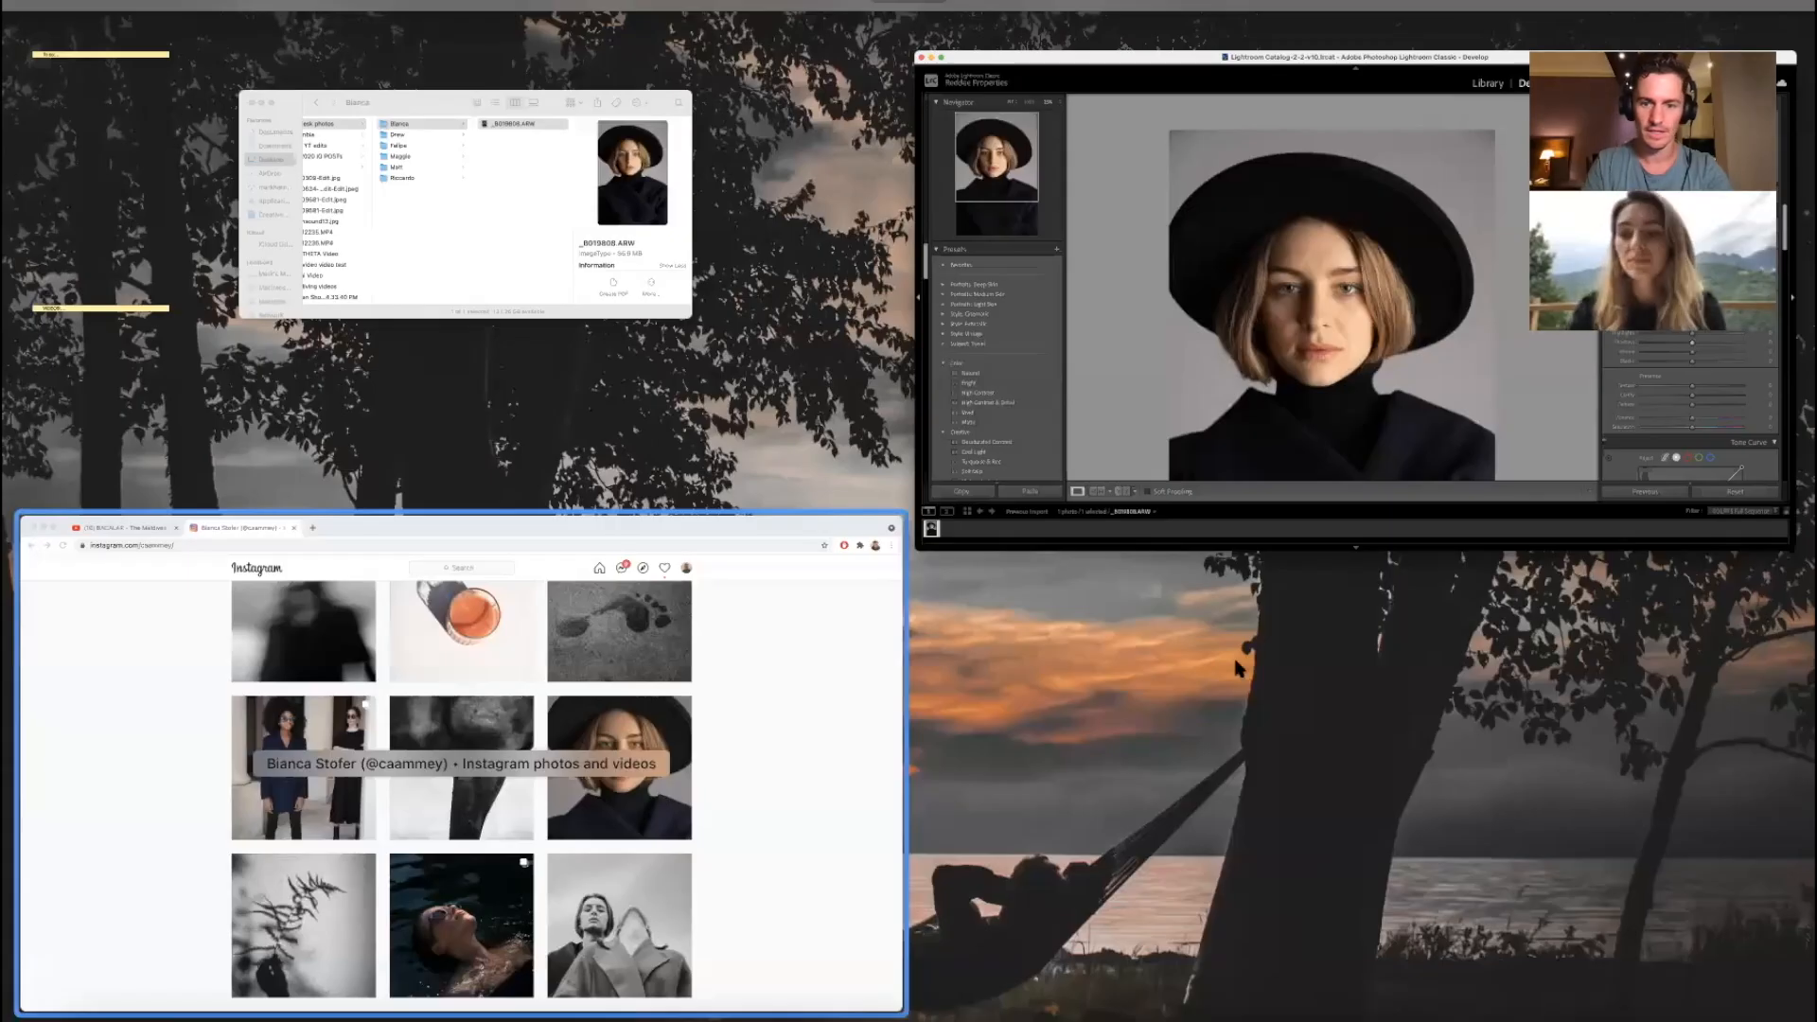
Step: Bring Instagram forward, browse further down the portrait grid, then minimize the browser
click(683, 798)
scroll(1239, 670, down, 6)
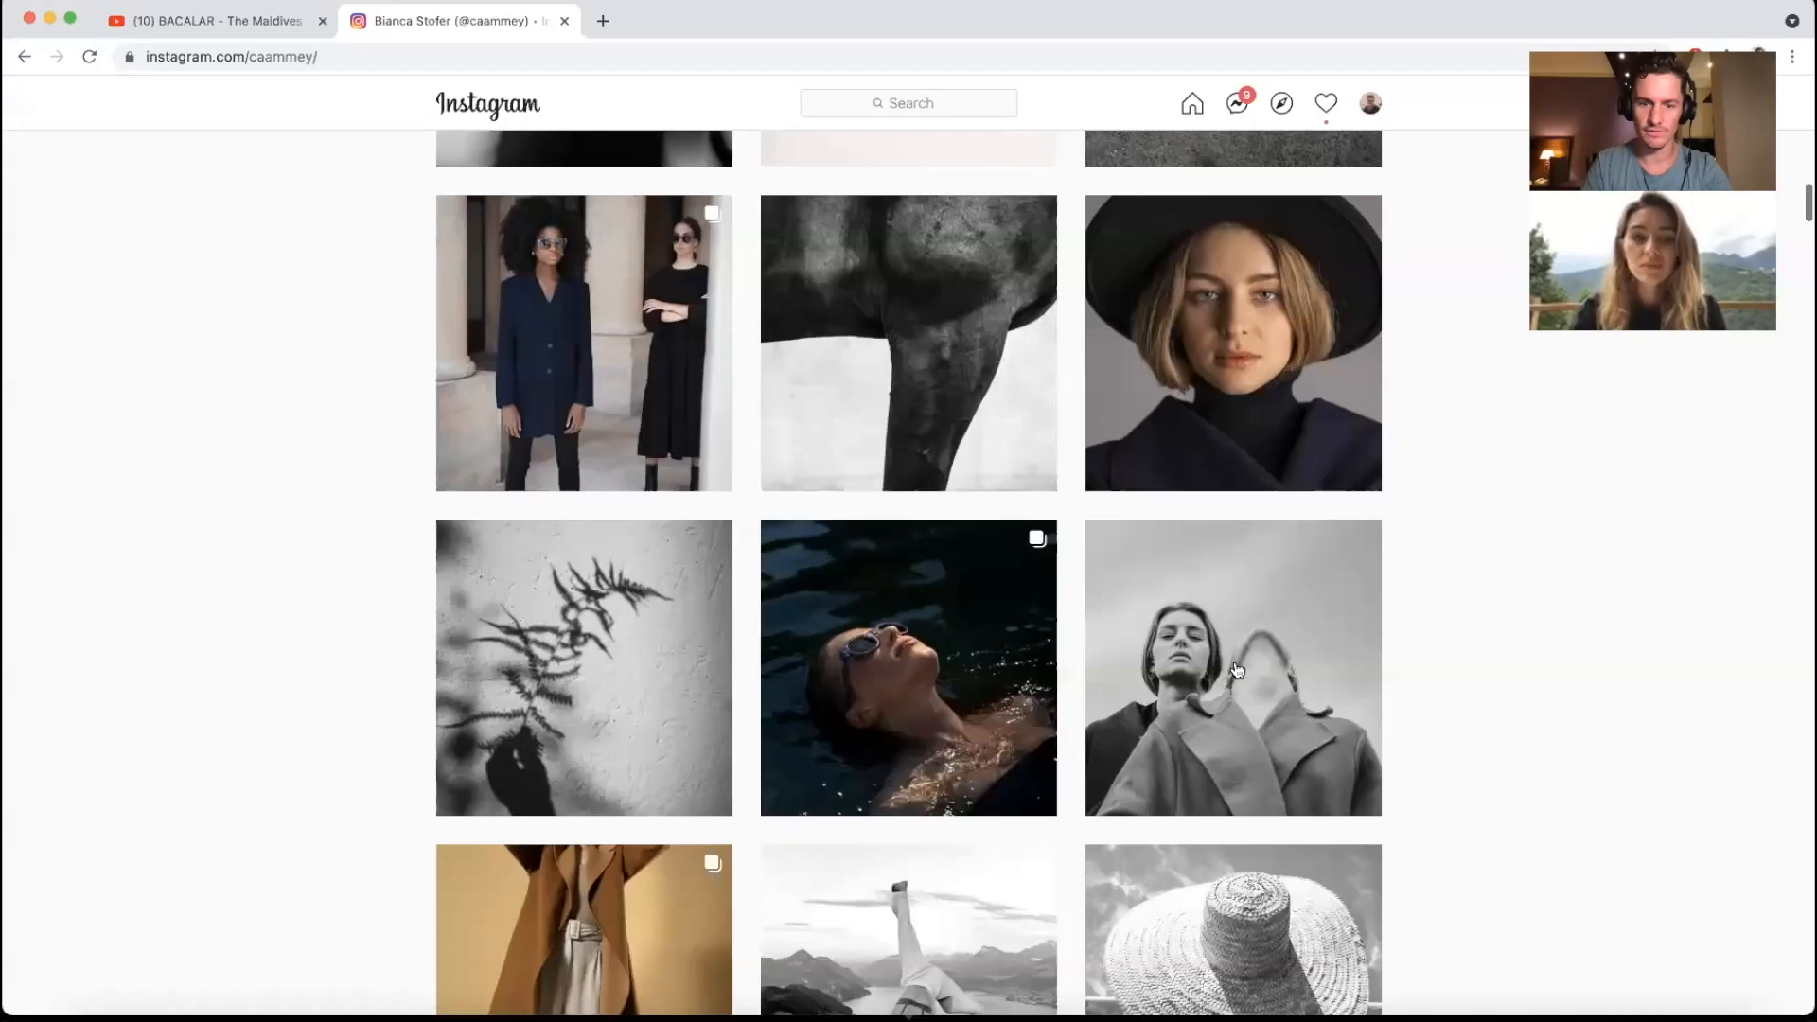
scroll(1238, 670, down, 5)
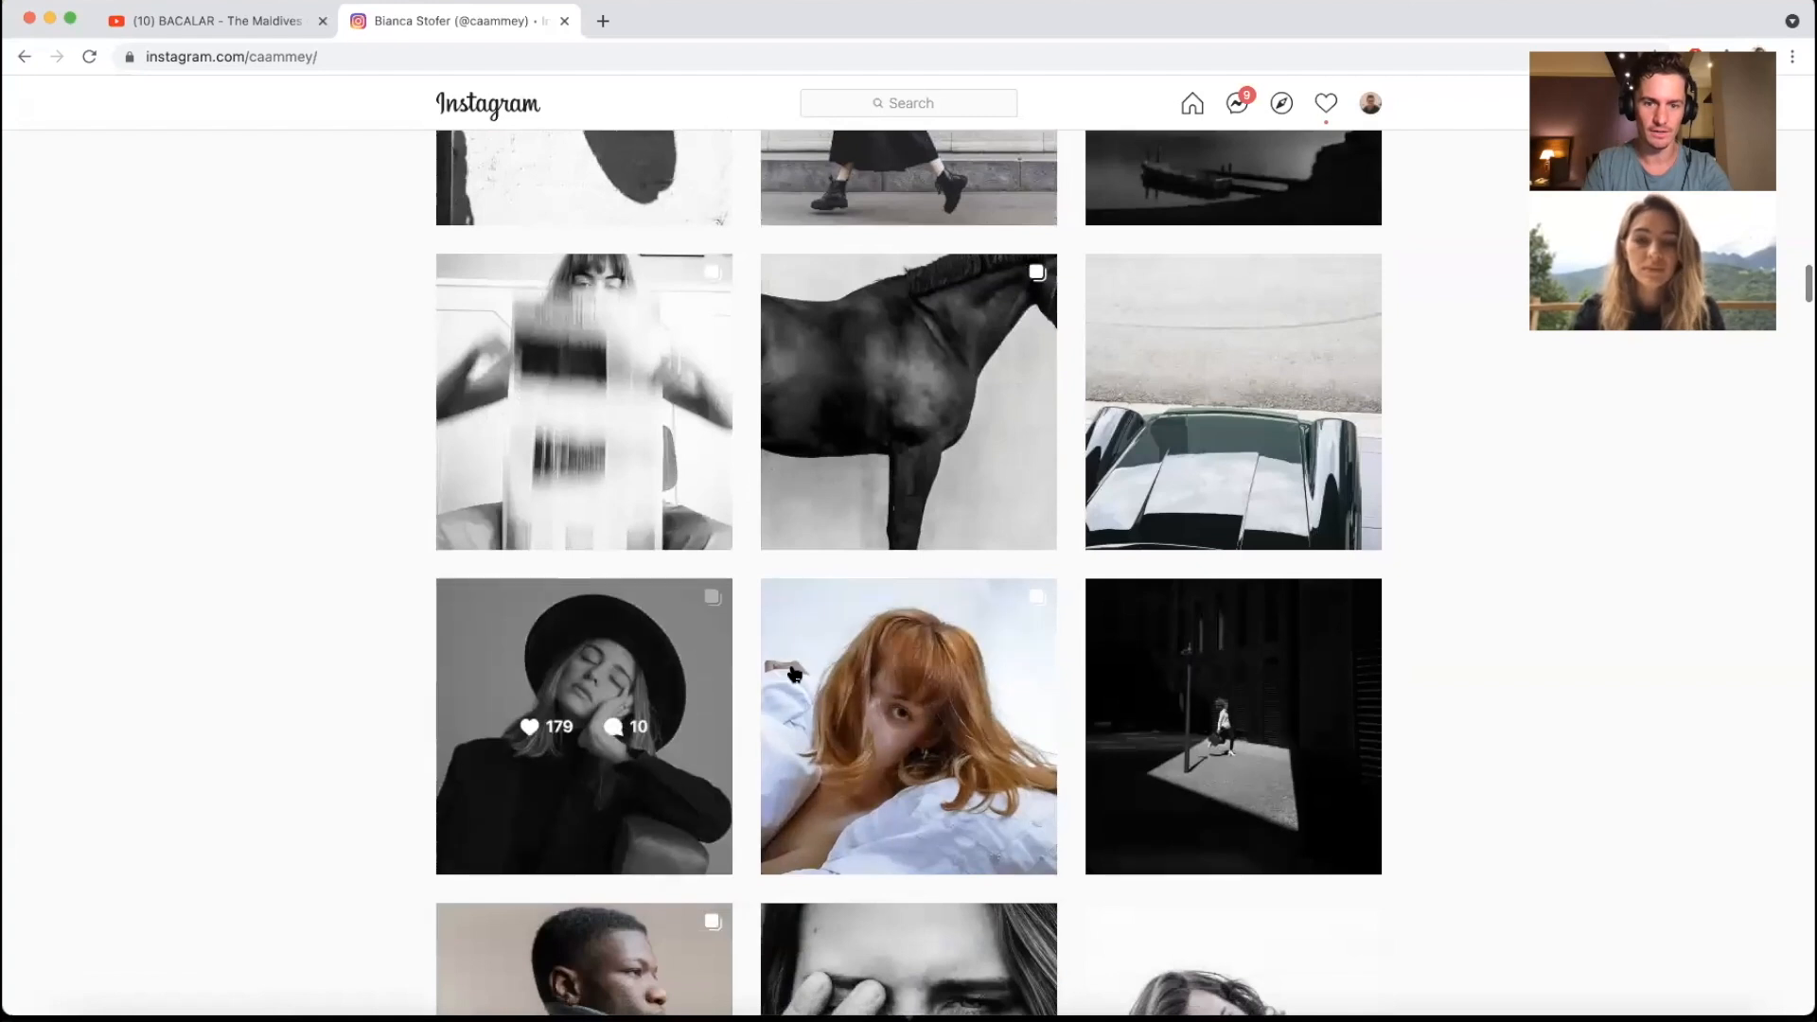
scroll(1011, 674, down, 3)
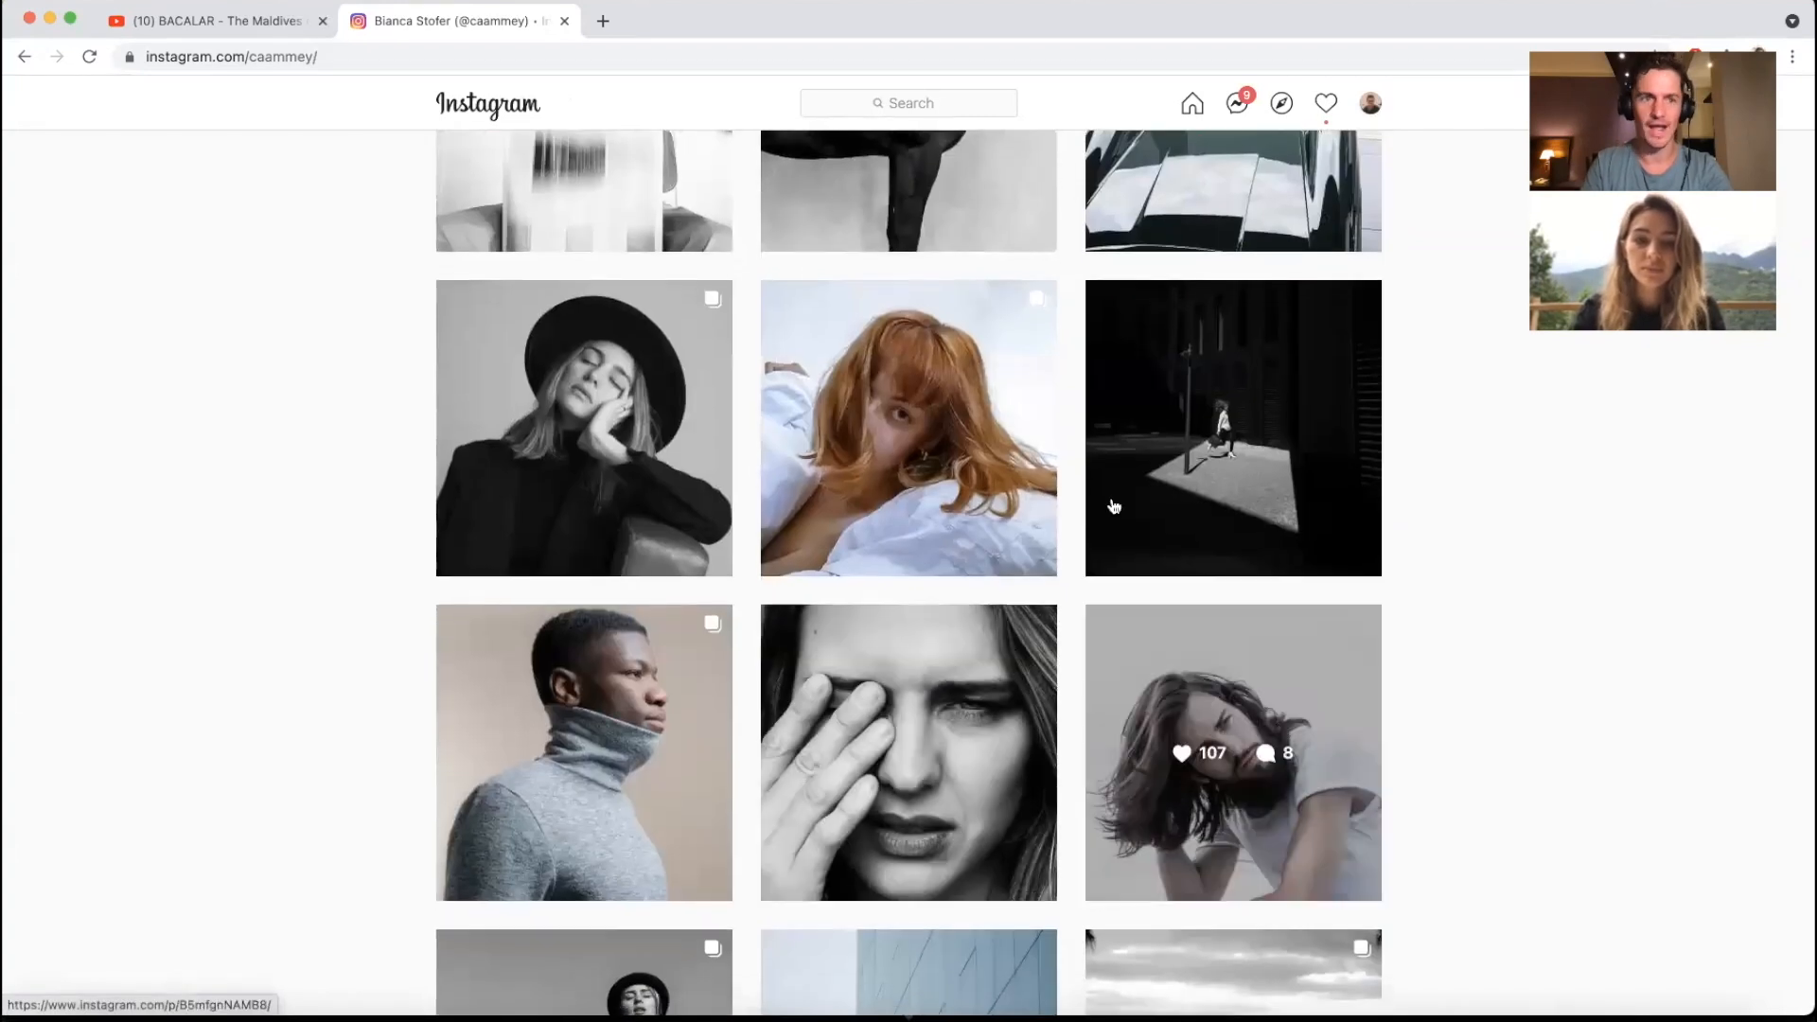
click(52, 19)
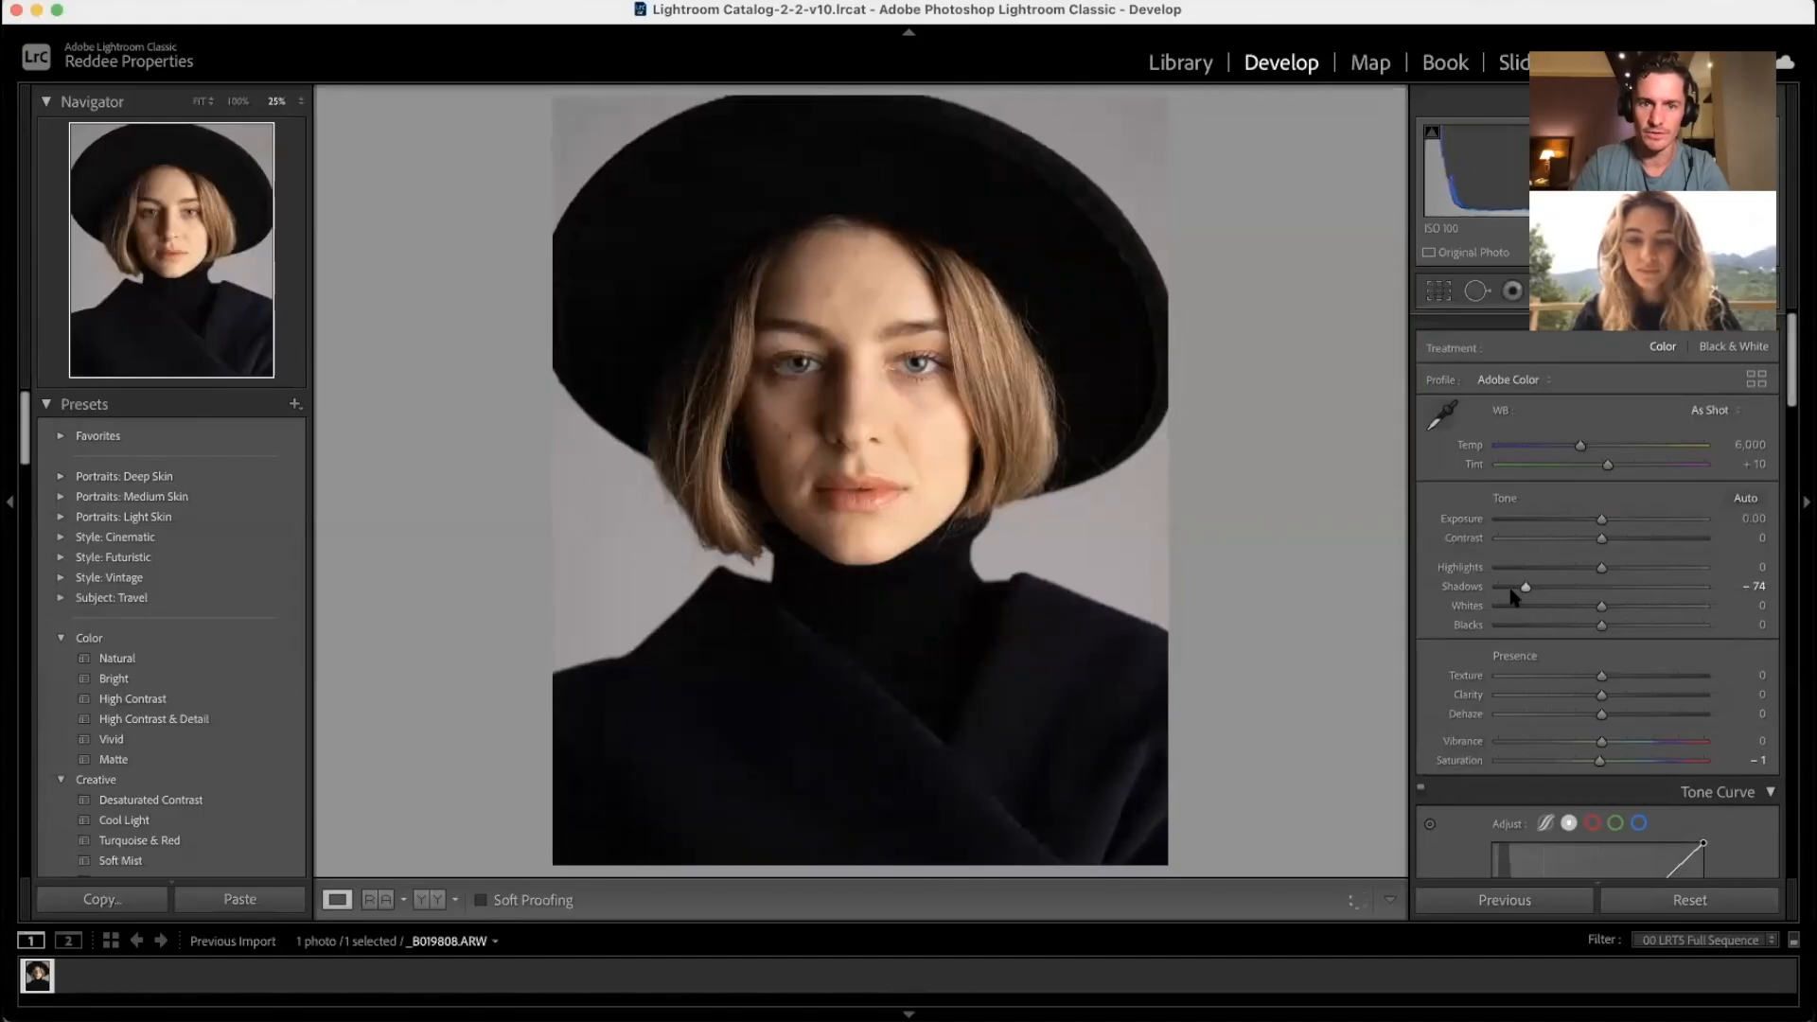
Step: Try Shadows −2, a lifted curve black point and lower Saturation, then reset the curve point
drag(1518, 589, 1583, 606)
scroll(1584, 611, down, 5)
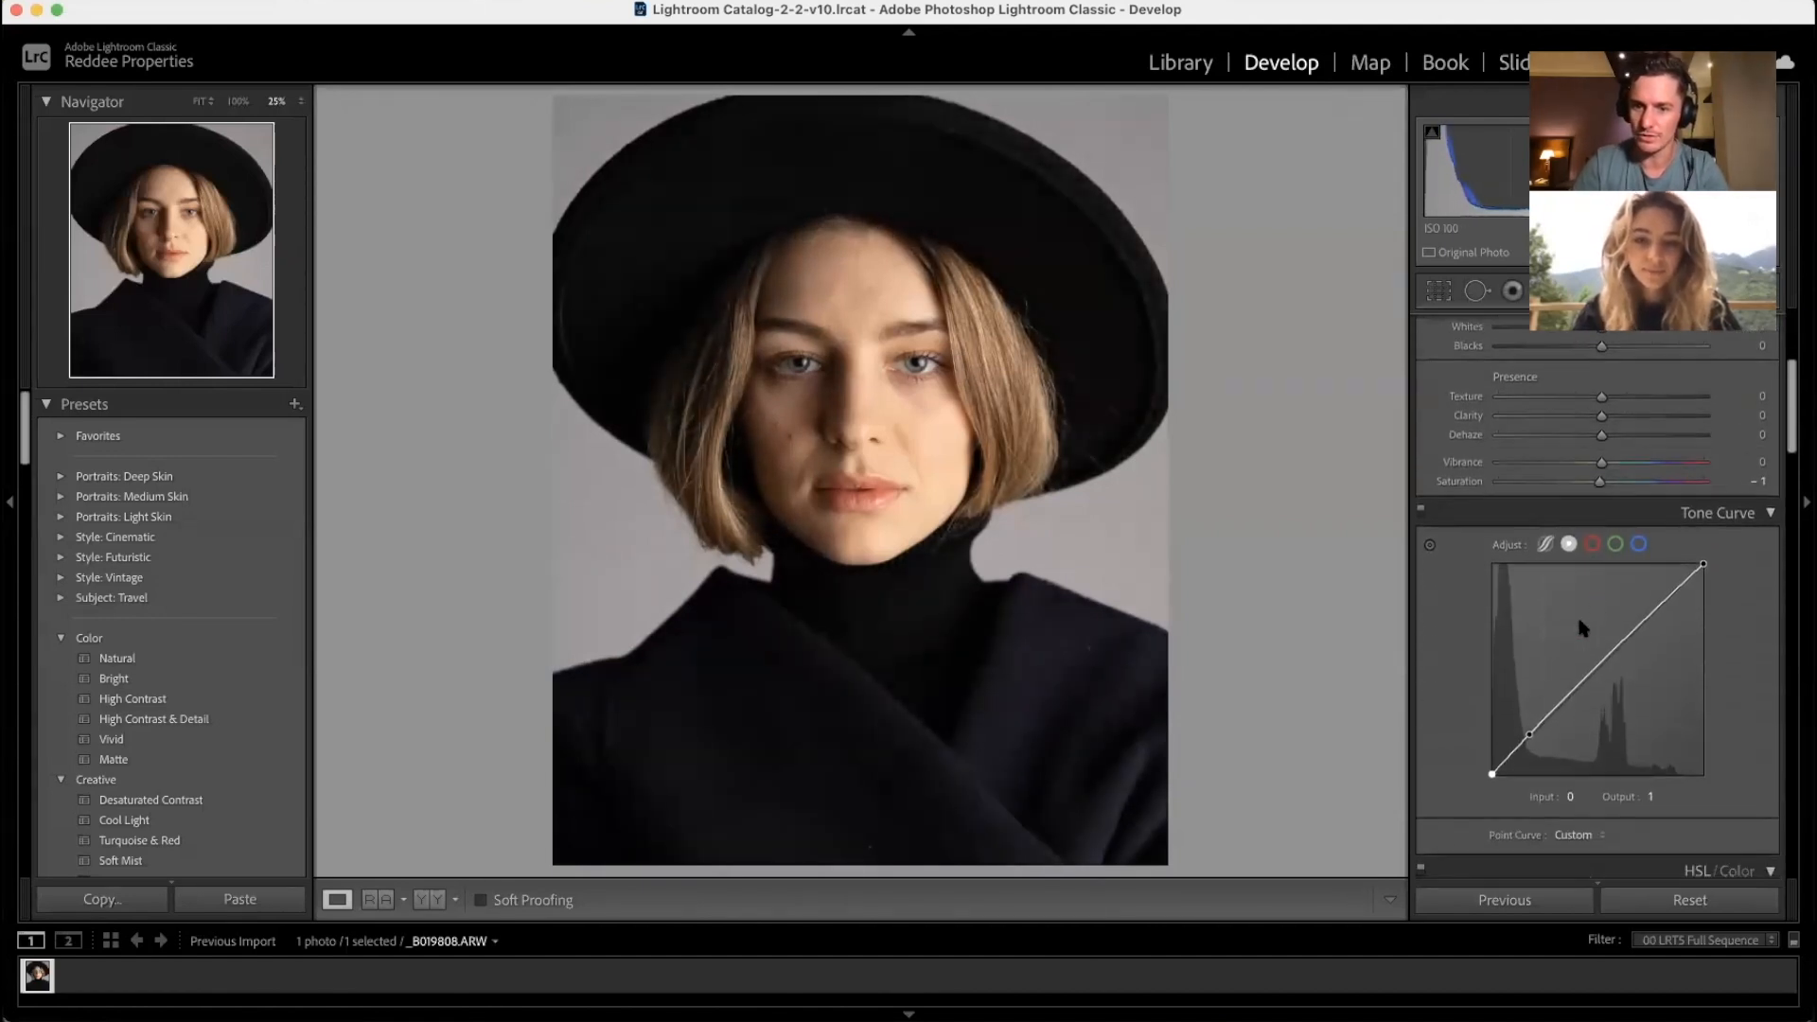
drag(1492, 778, 1488, 753)
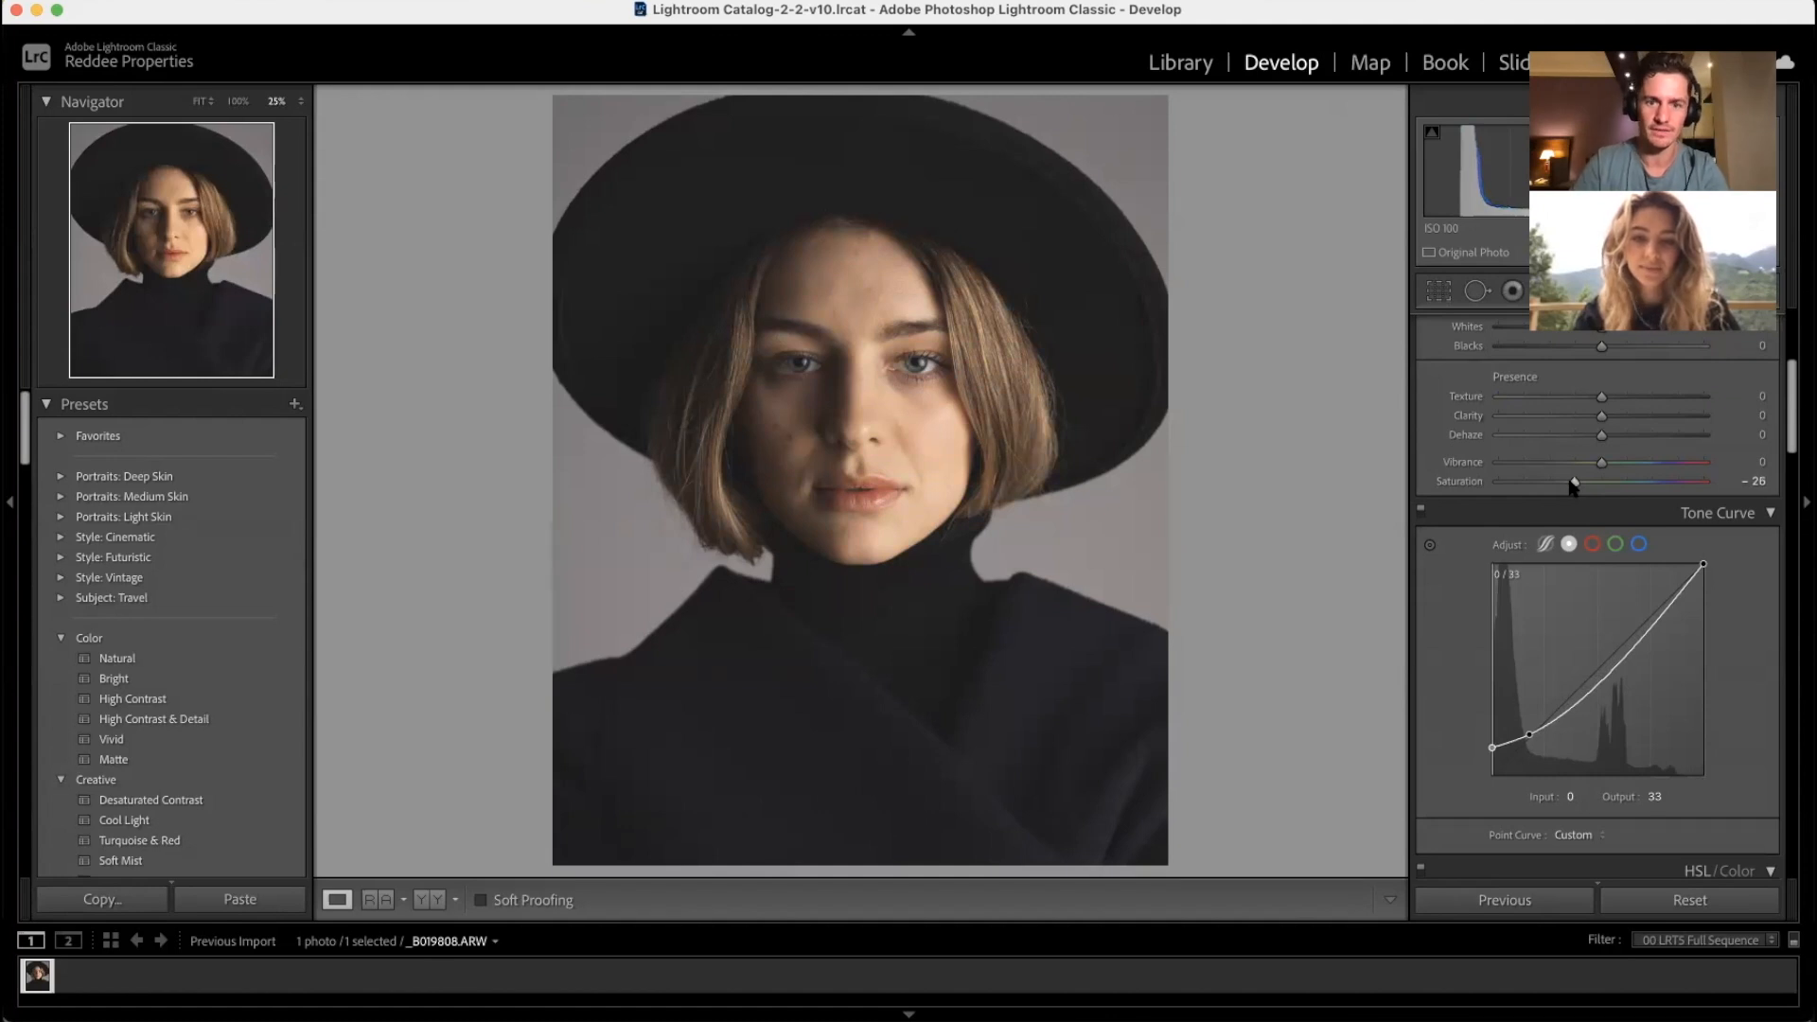
drag(1578, 484, 1584, 485)
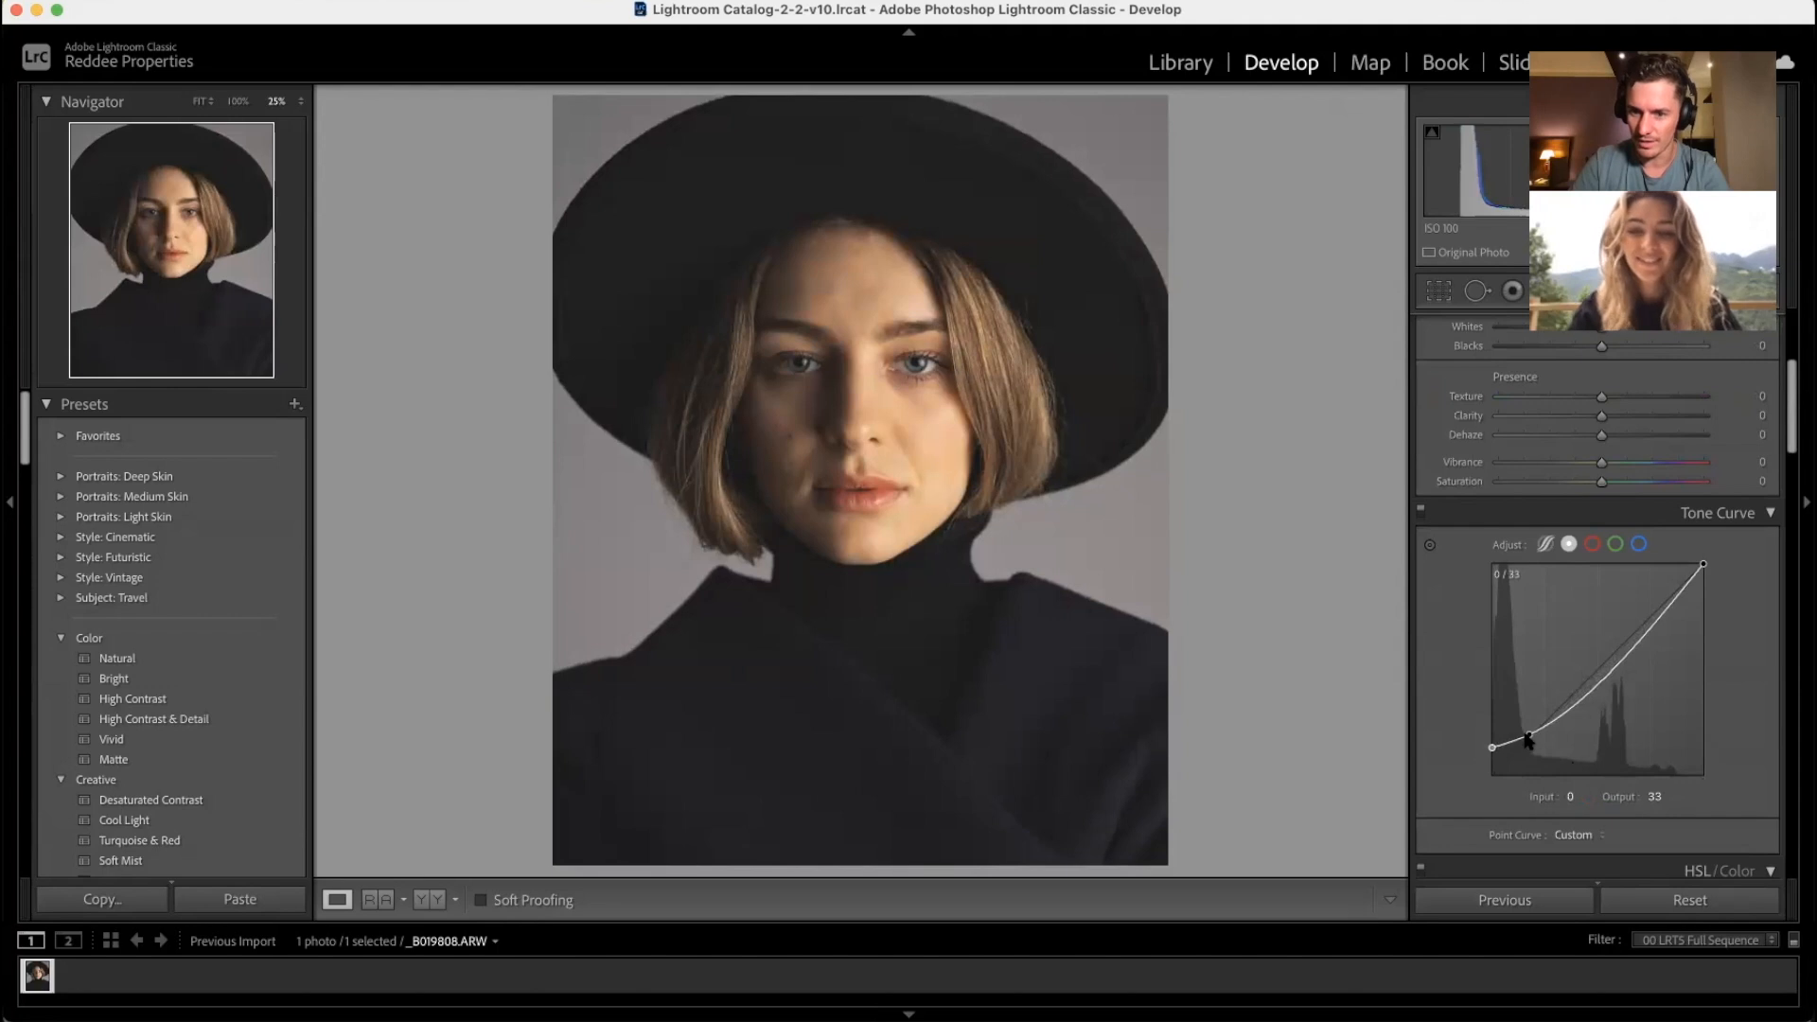
double_click(1494, 748)
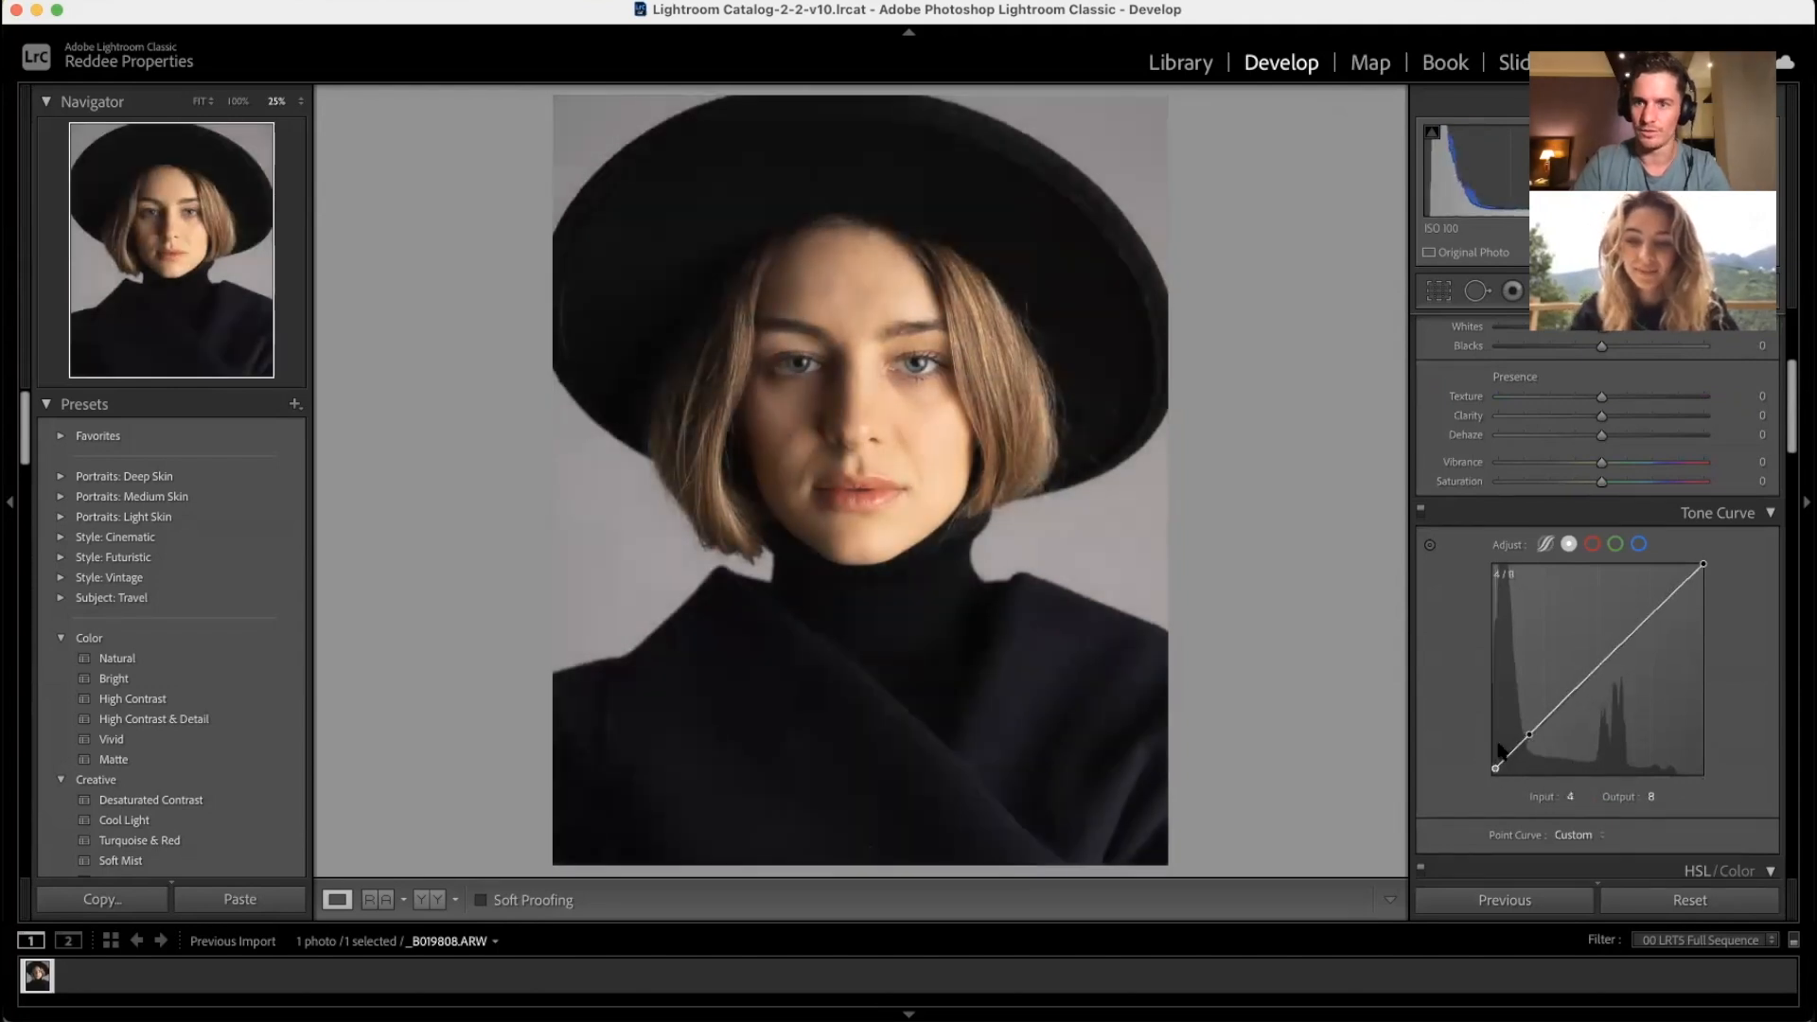
scroll(1500, 751, up, 5)
scroll(1500, 750, down, 1)
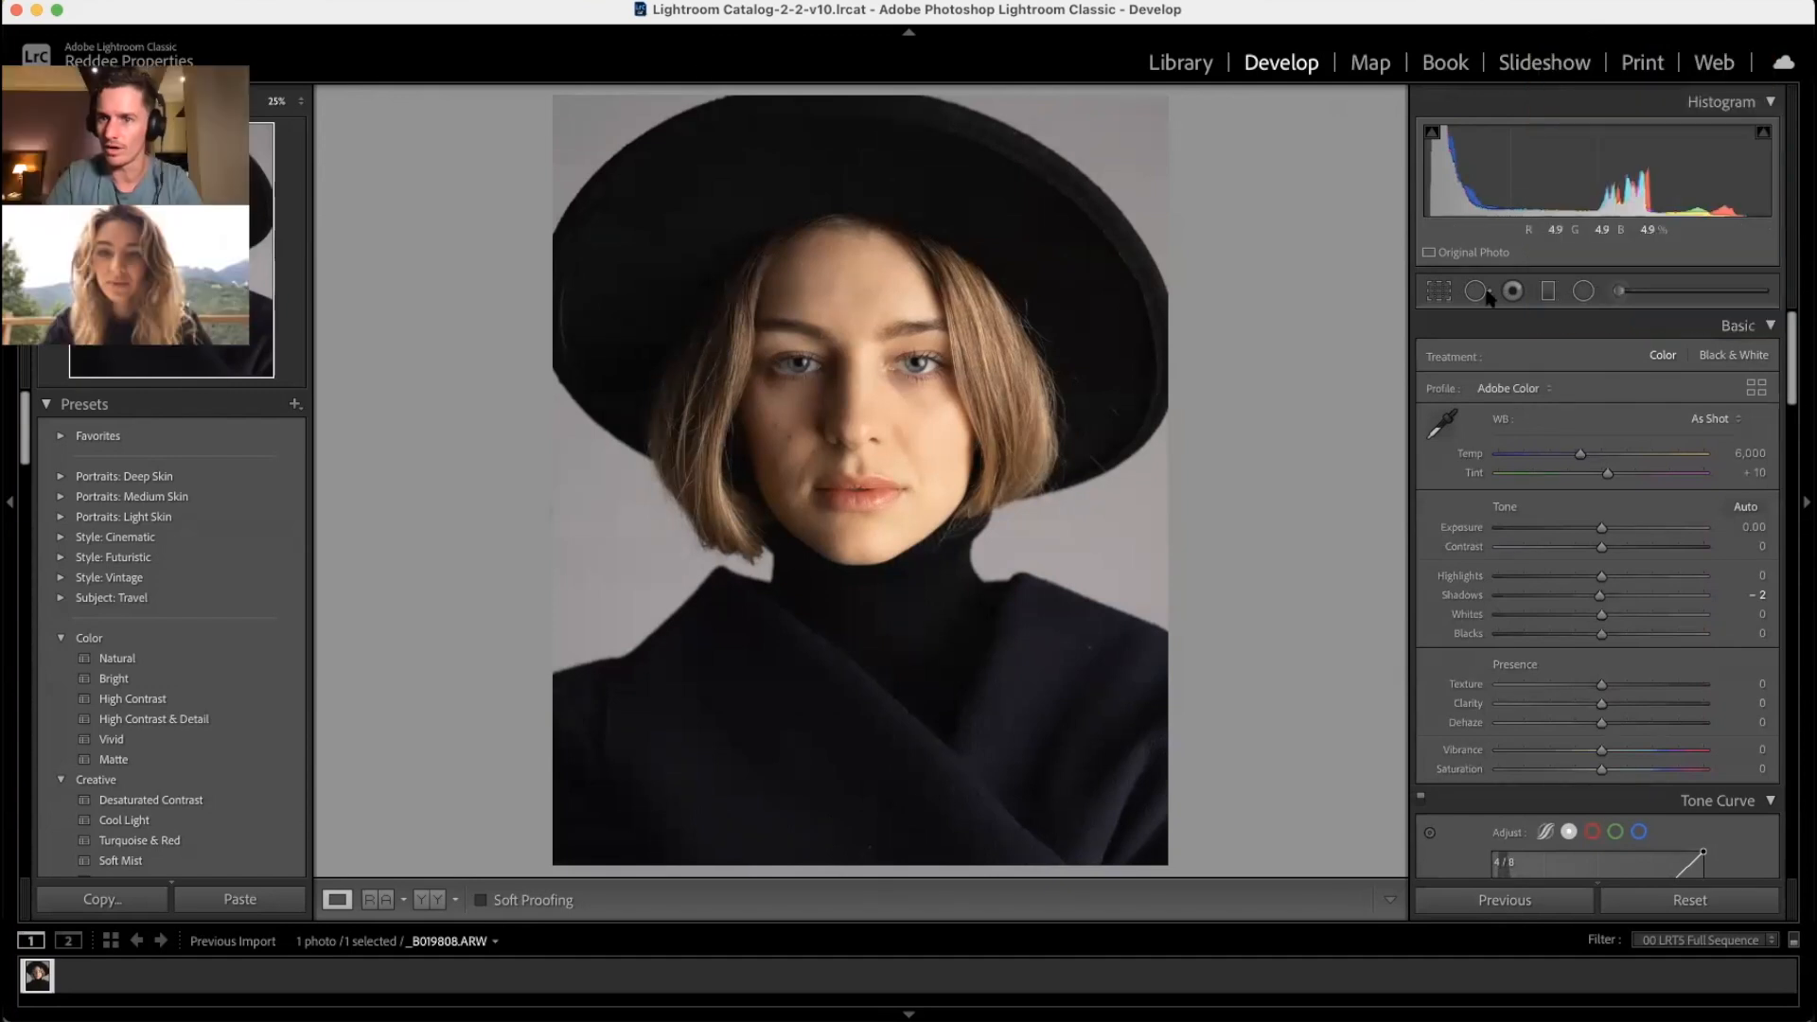
Step: Select the Adjustment Brush with the Iris Enhance effect preset
click(1620, 291)
click(1525, 360)
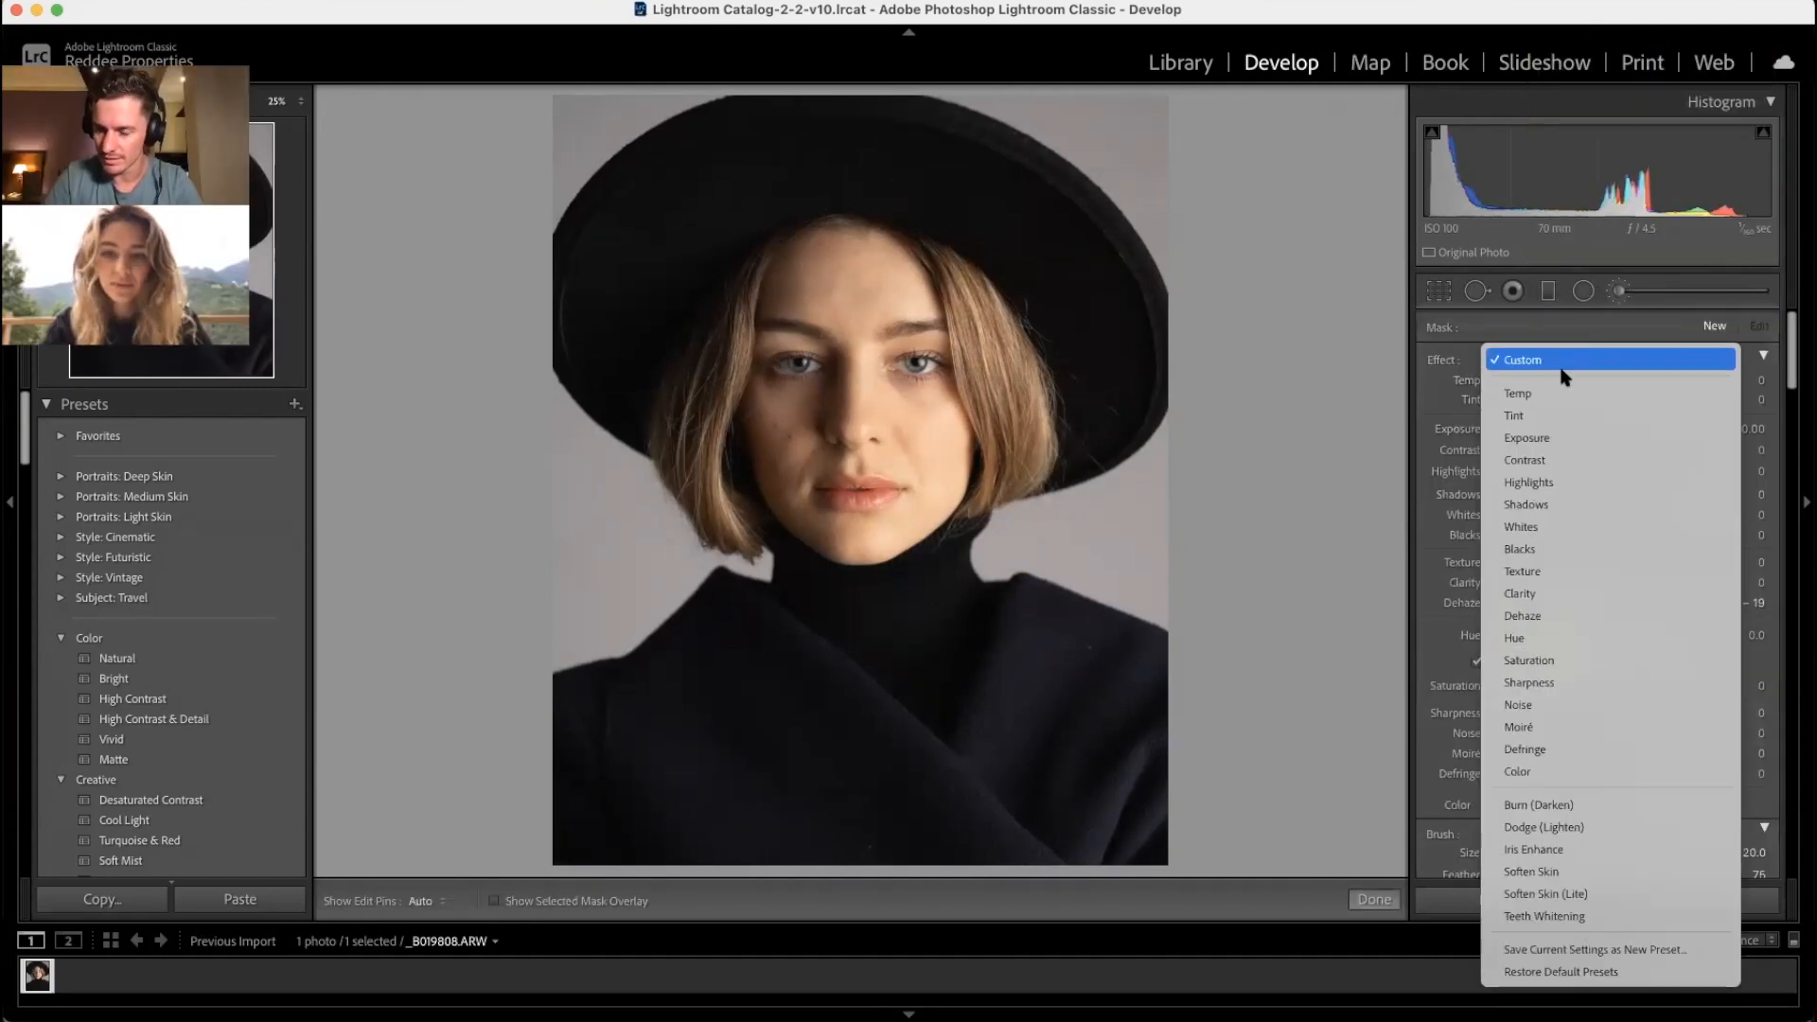
click(1535, 850)
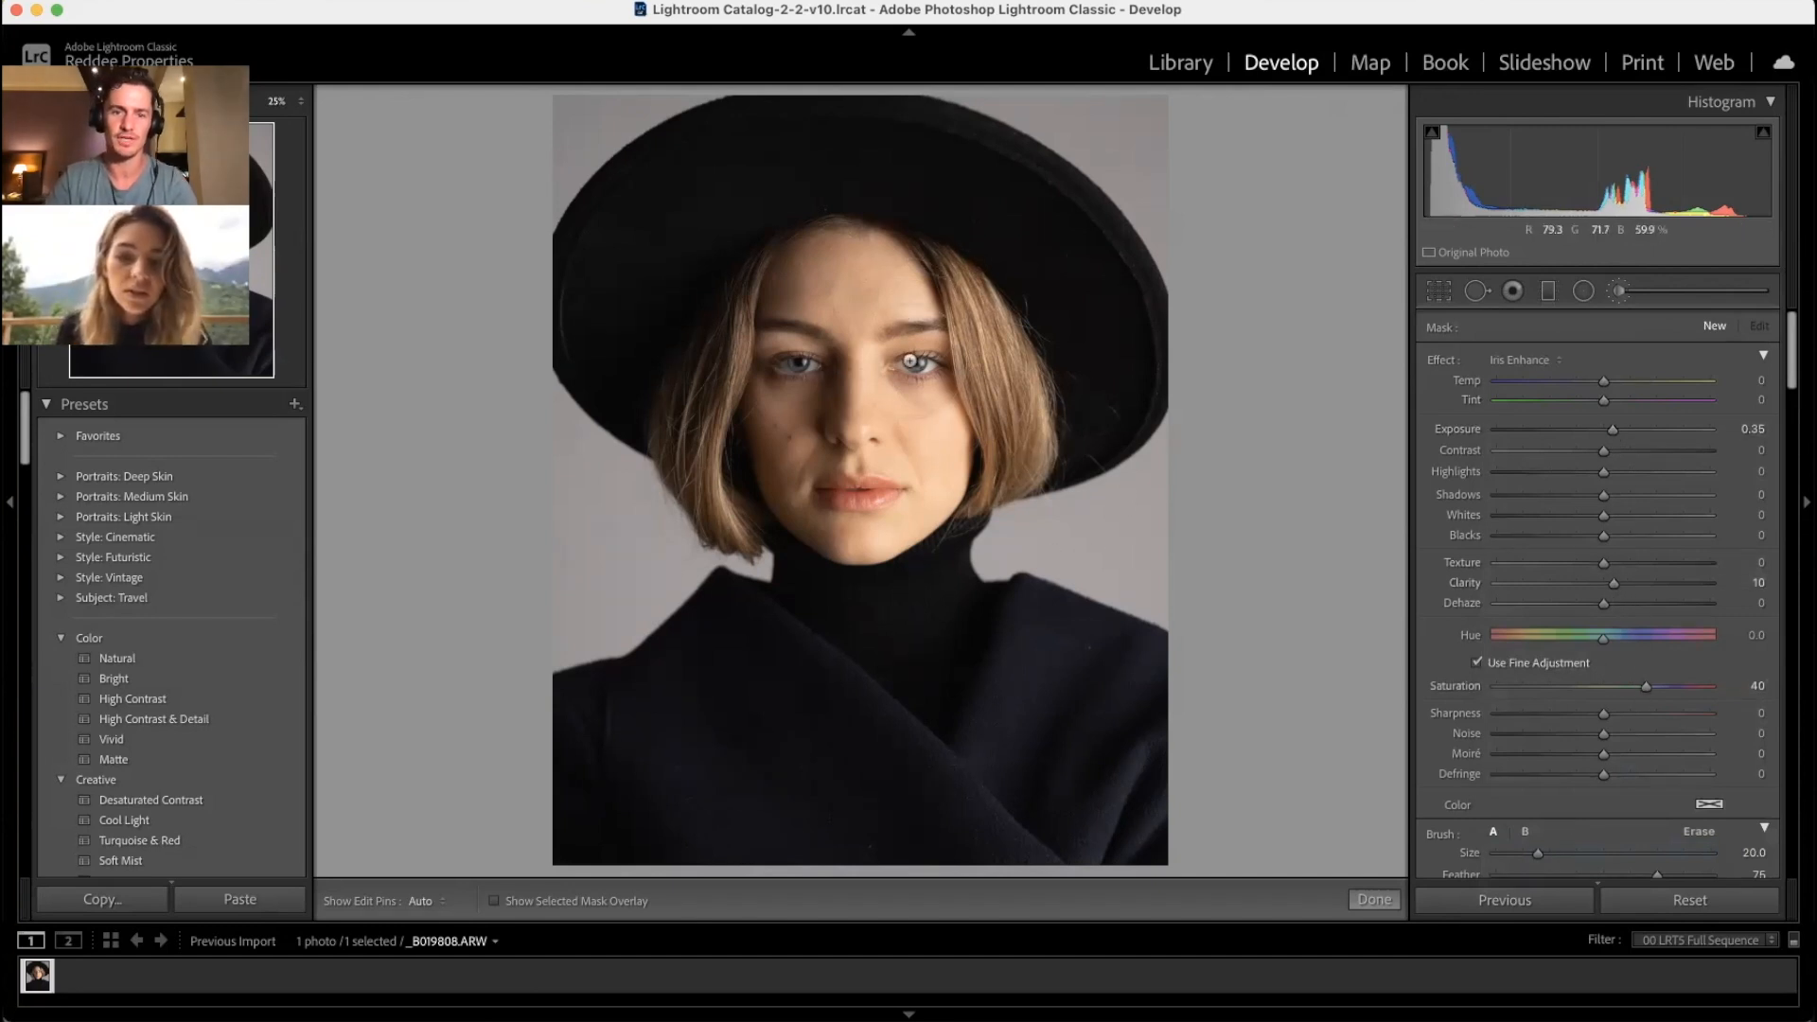
Step: Lower the brush Feather to 56 and zoom in to centre the model's eye
scroll(1657, 748, down, 3)
drag(1662, 759, 1620, 761)
key(super+equal)
key(super+equal)
key(super+equal)
key(super+equal)
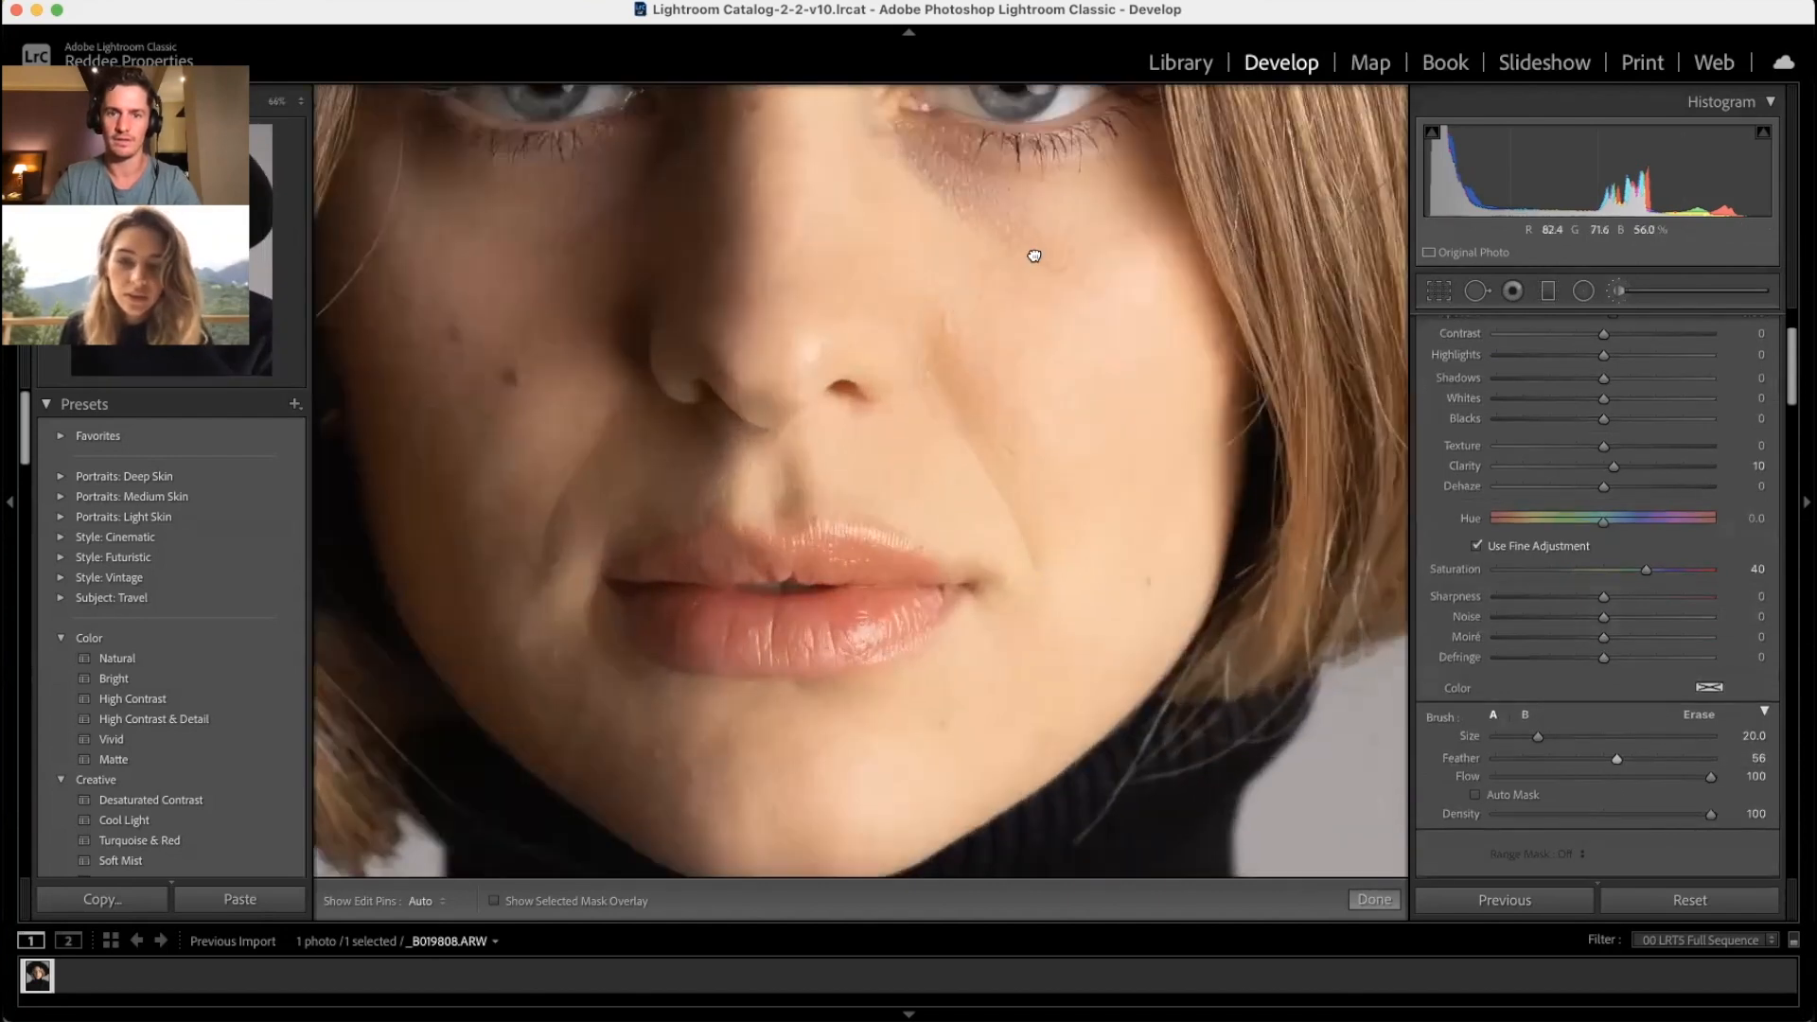
drag(1031, 256, 966, 495)
key(super+equal)
key(super+equal)
key(super+equal)
drag(1031, 272, 923, 483)
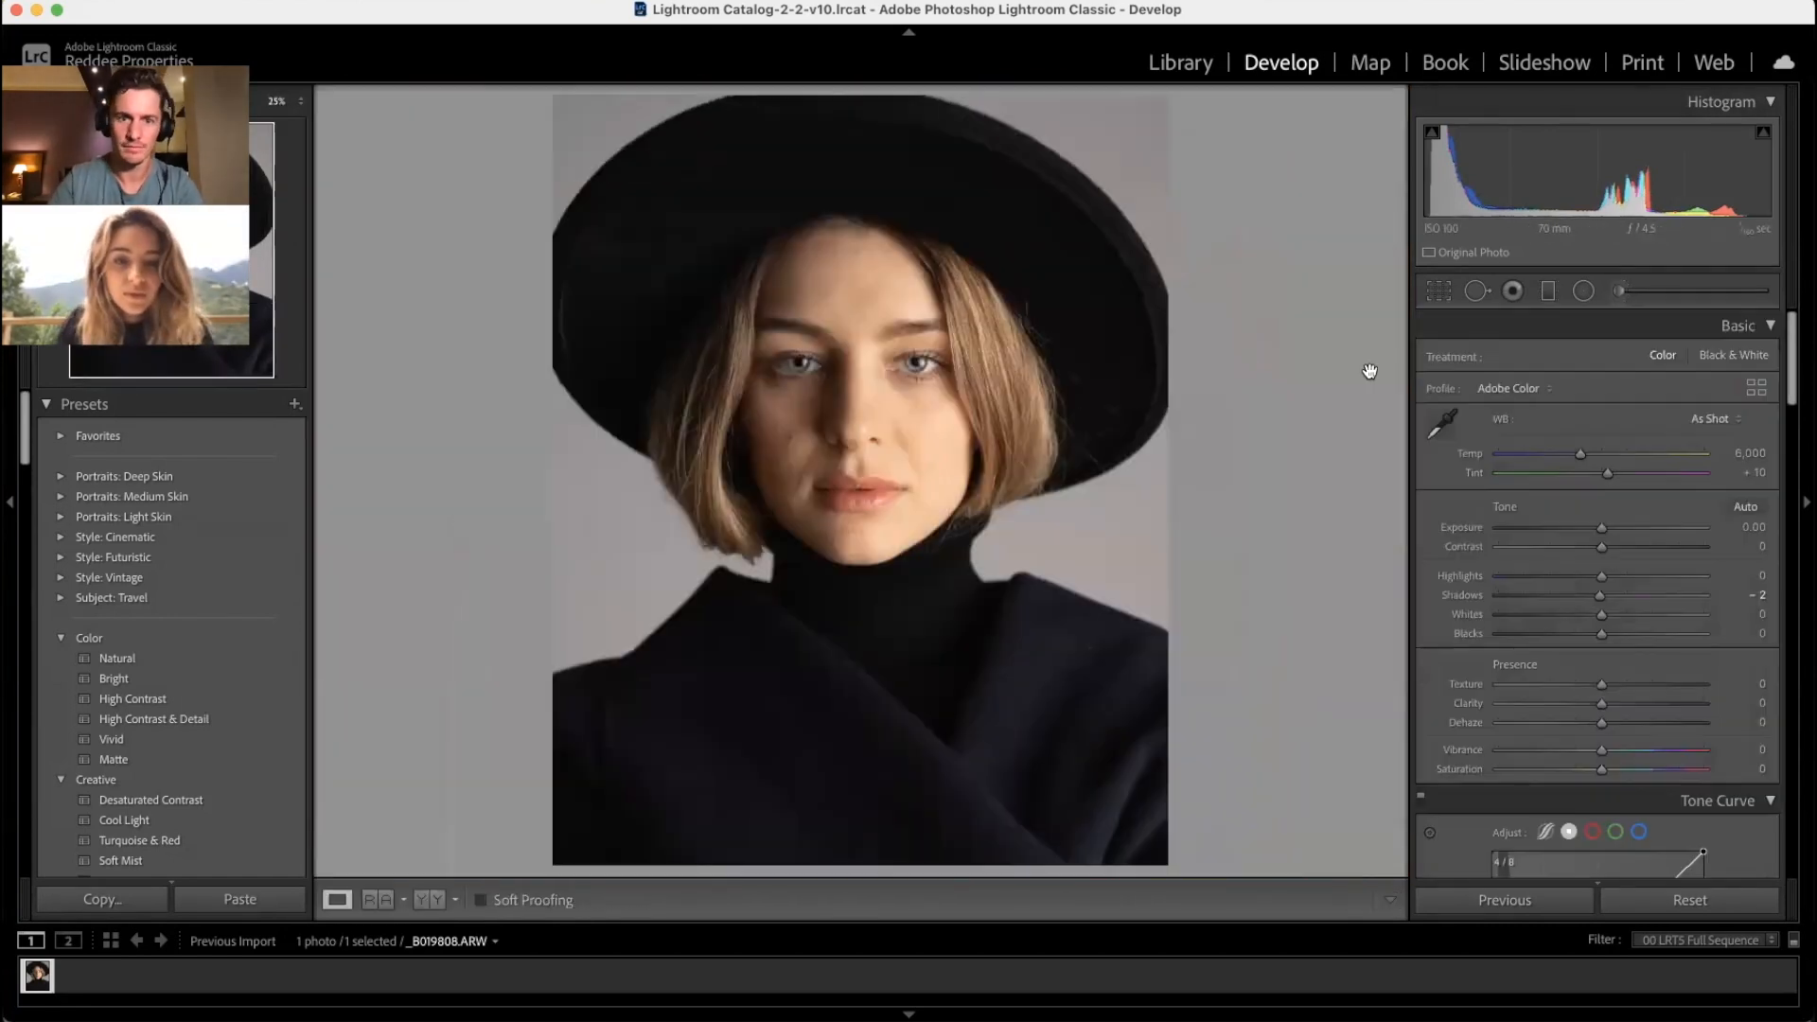
Step: Draw a radial filter oval centred on the face with Clarity -79 and Exposure -0.28
key(backslash)
key(backslash)
key(backslash)
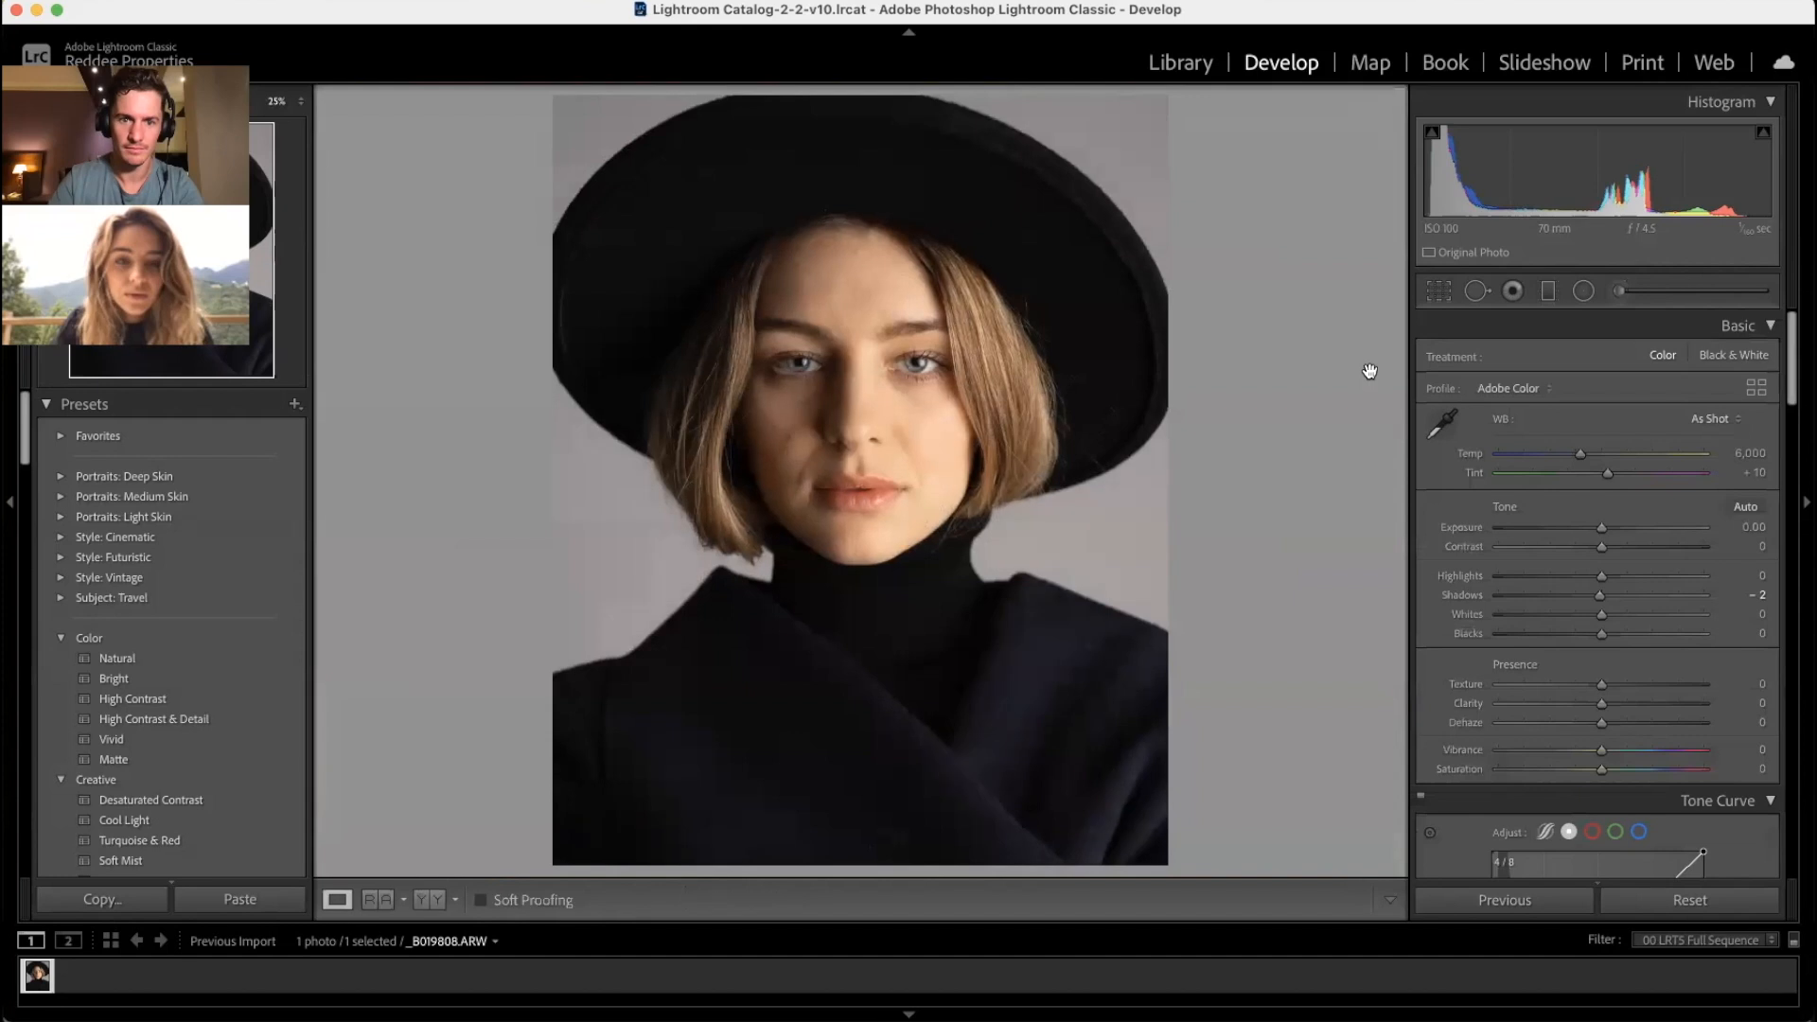
key(shift+m)
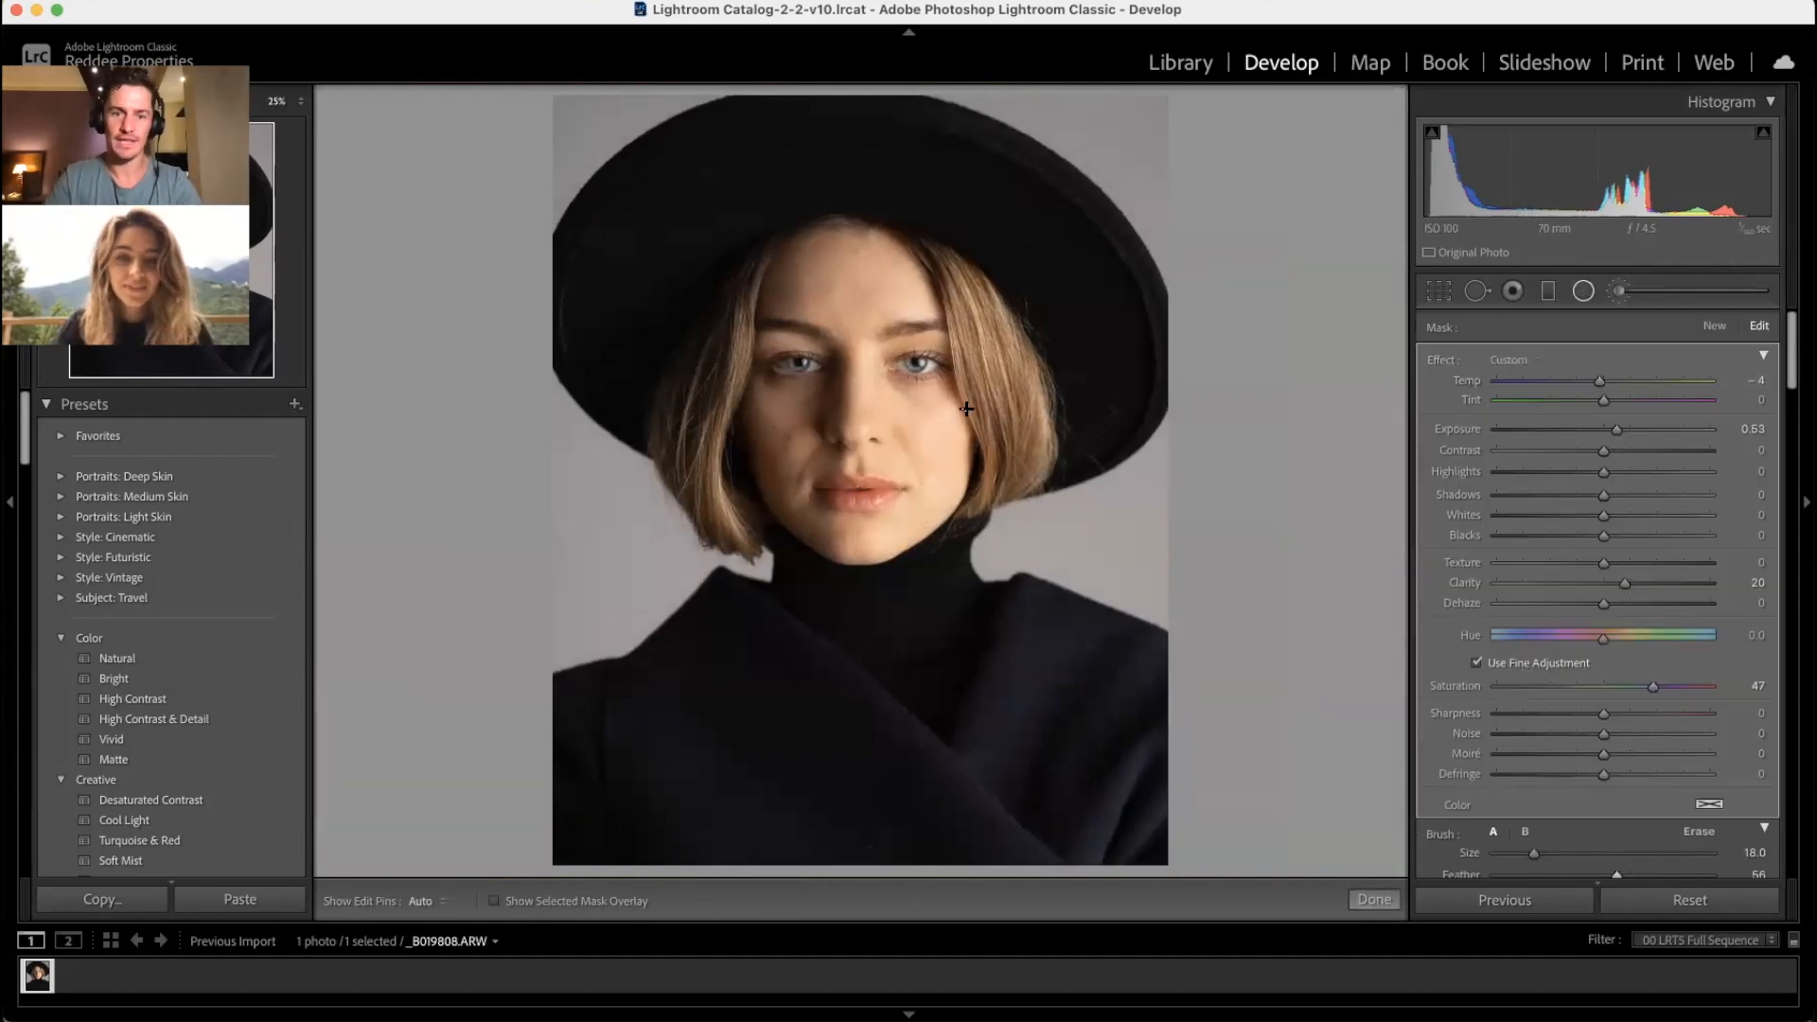
drag(863, 437, 634, 178)
drag(862, 438, 854, 403)
drag(1614, 583, 1547, 588)
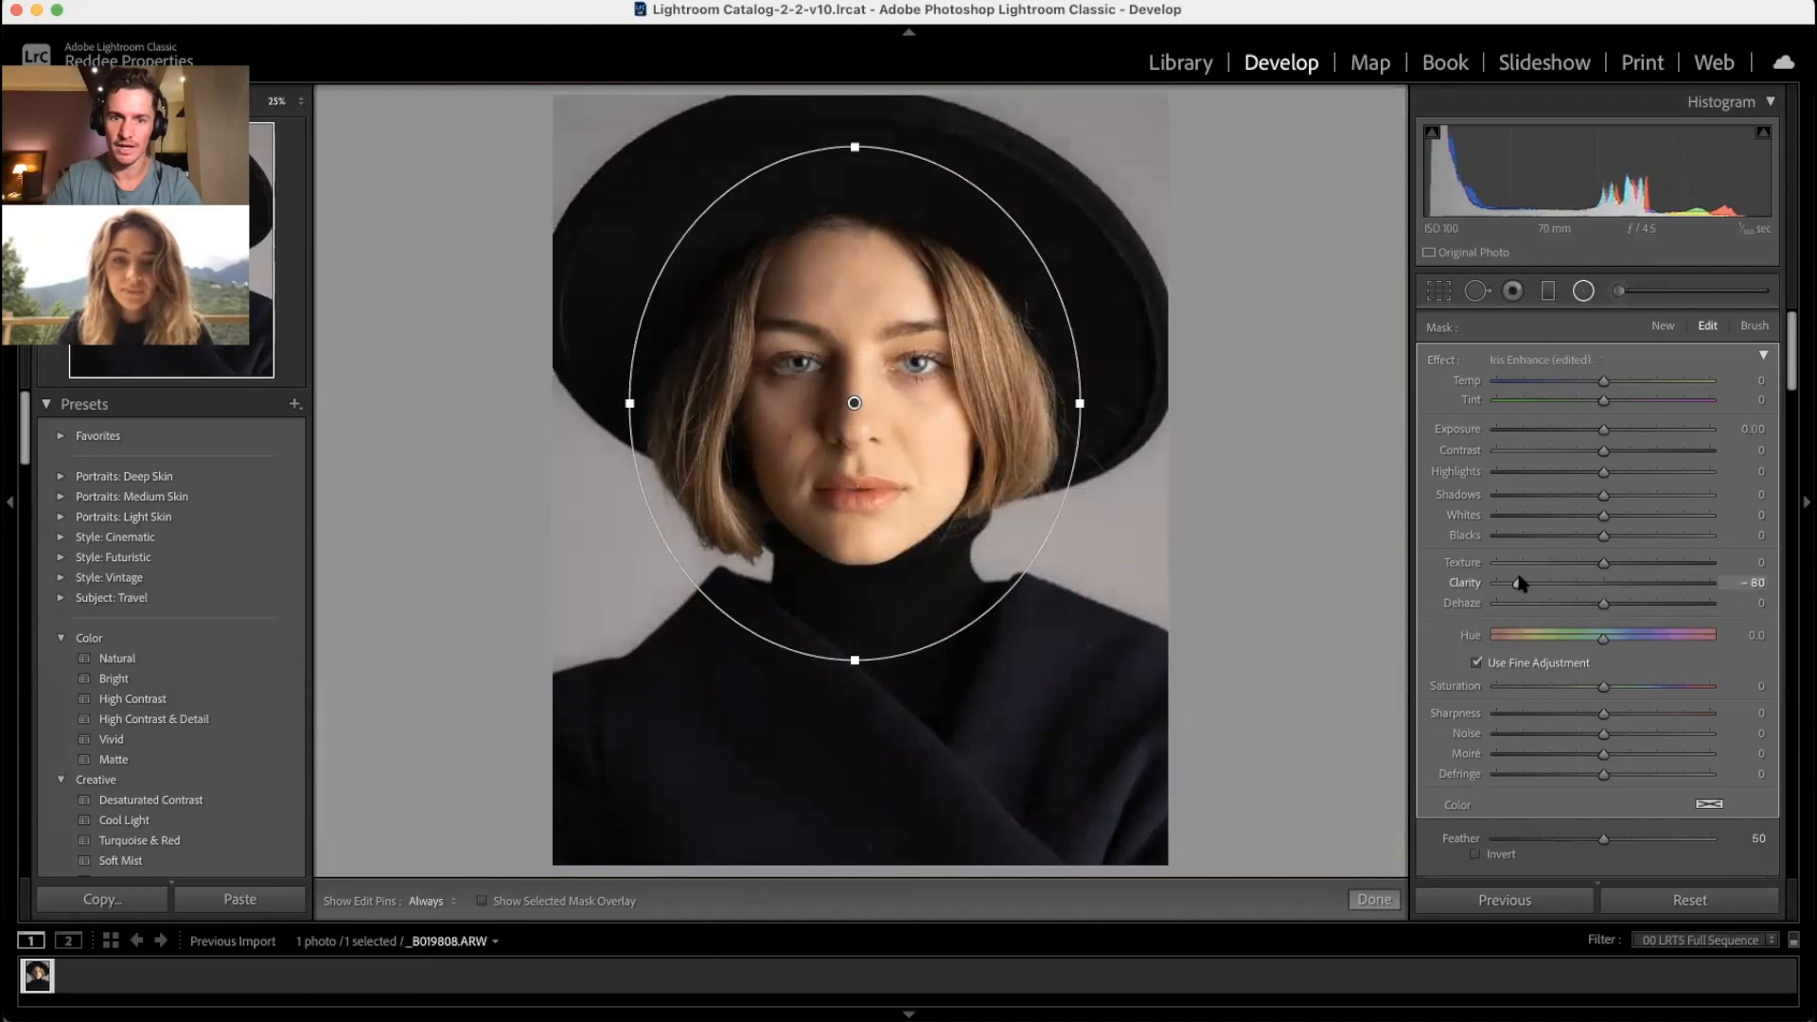
drag(1600, 432, 1598, 434)
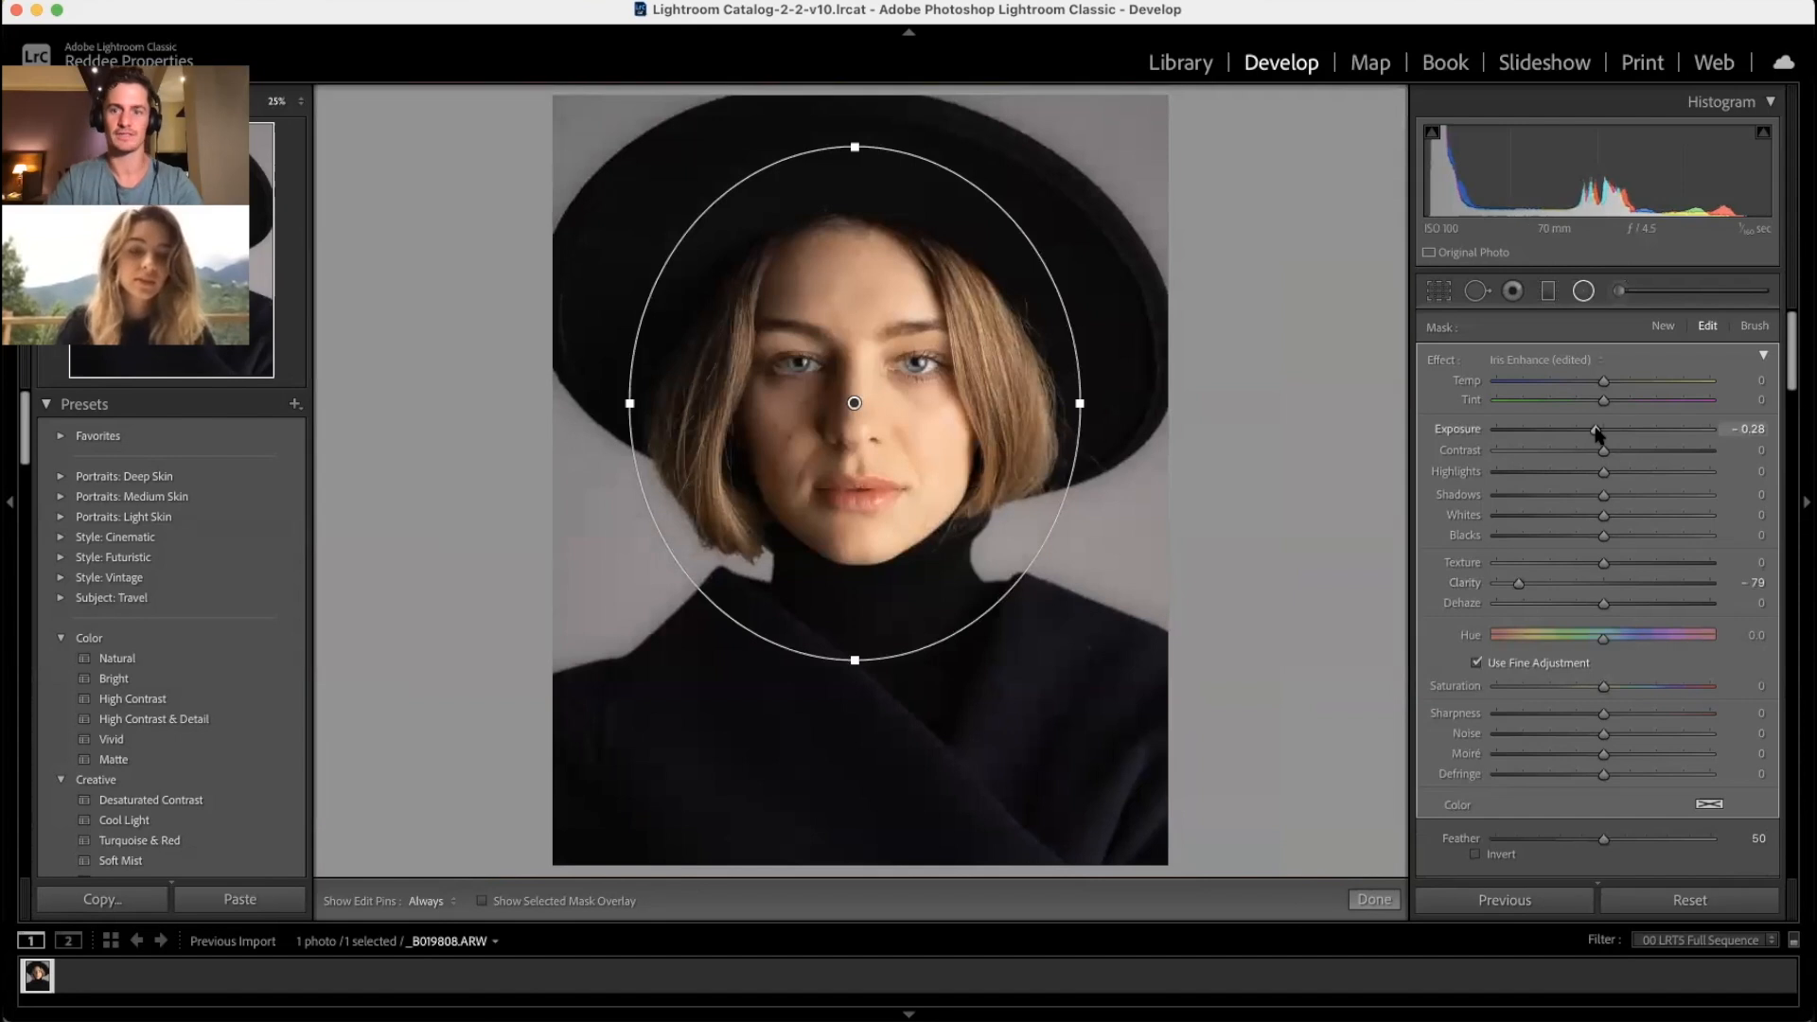
click(1584, 291)
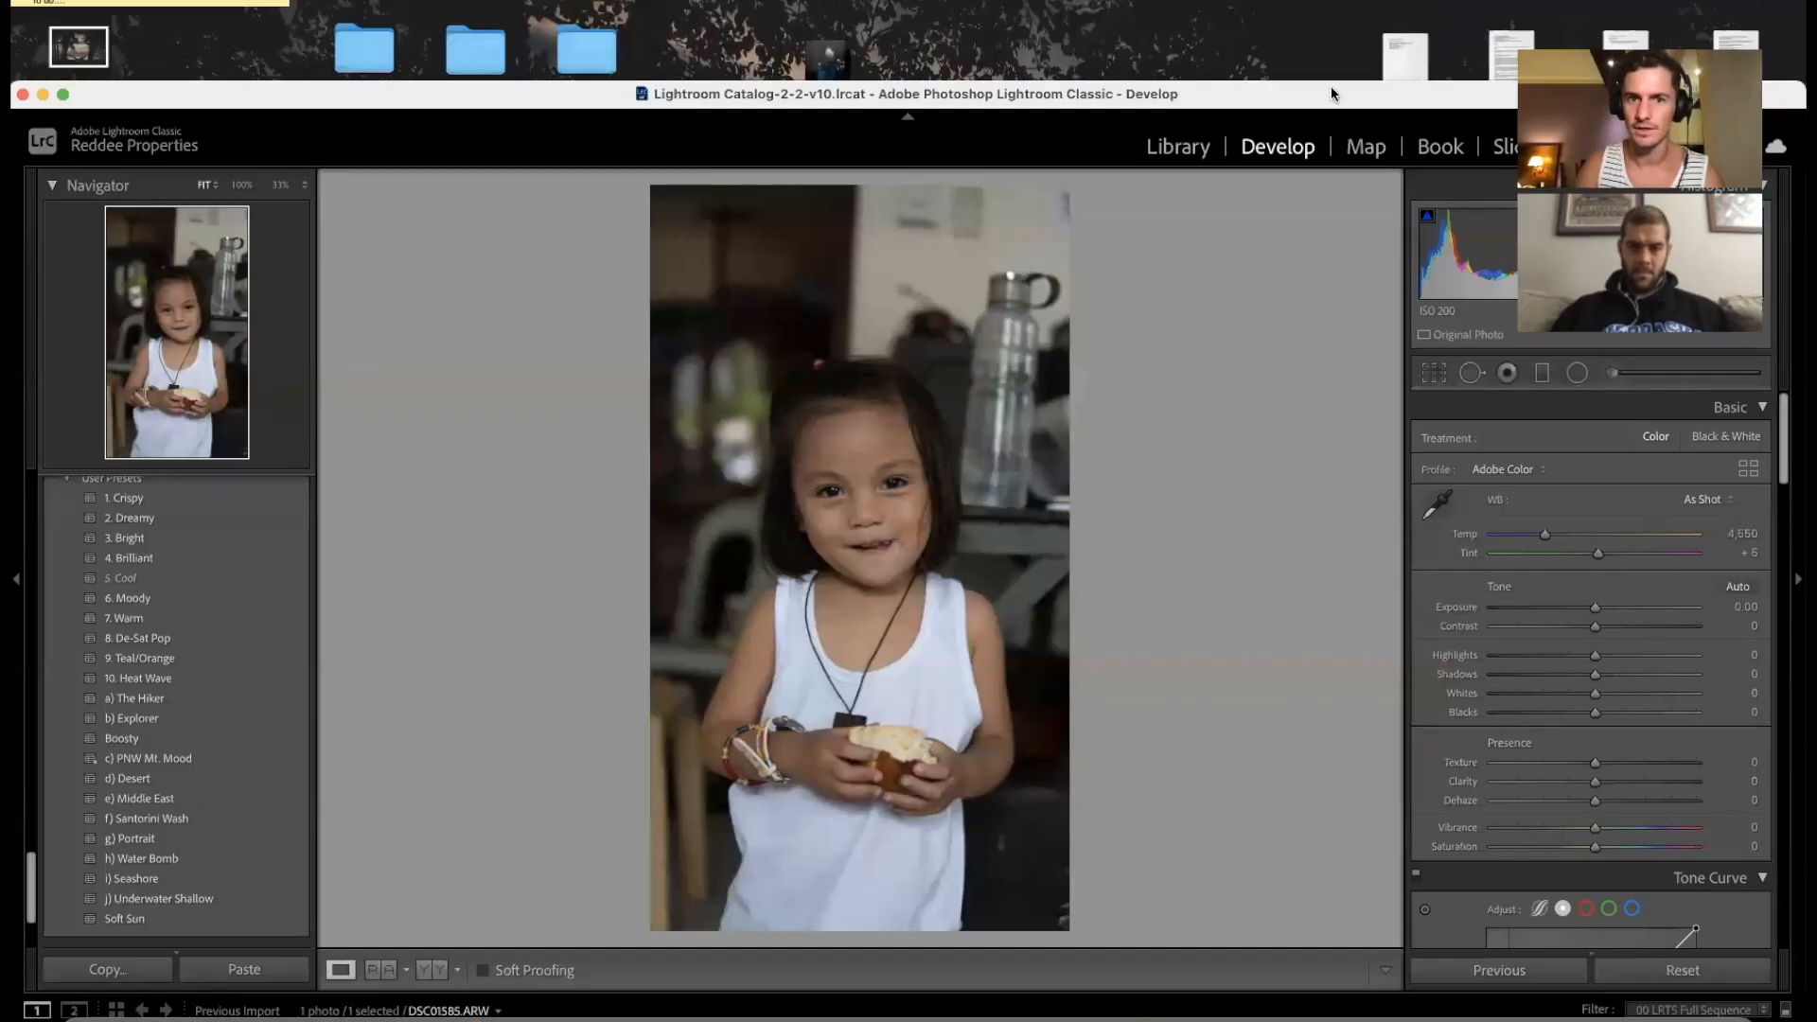
Step: Move the Lightroom window up-left to reveal the reference photo on the desktop
drag(1332, 94, 940, 5)
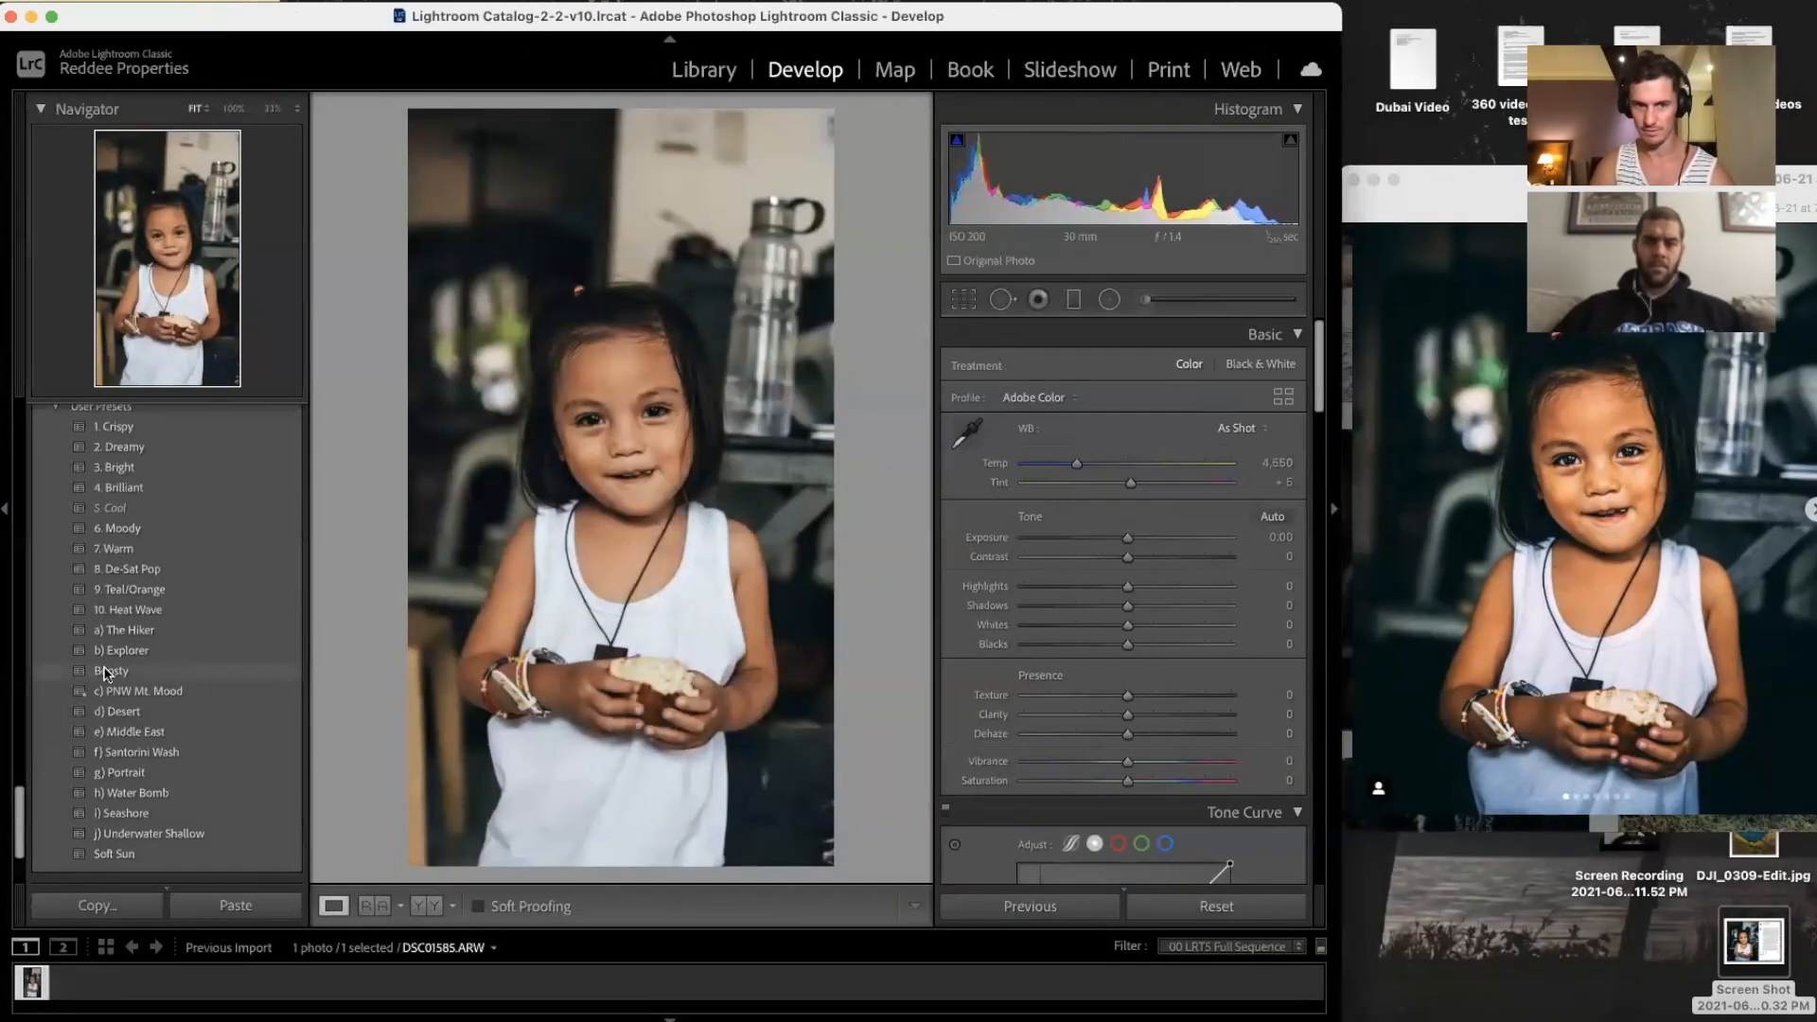
Step: Apply the Boosty preset and add a radial oval around the child's head with lower clarity and saturation
click(244, 676)
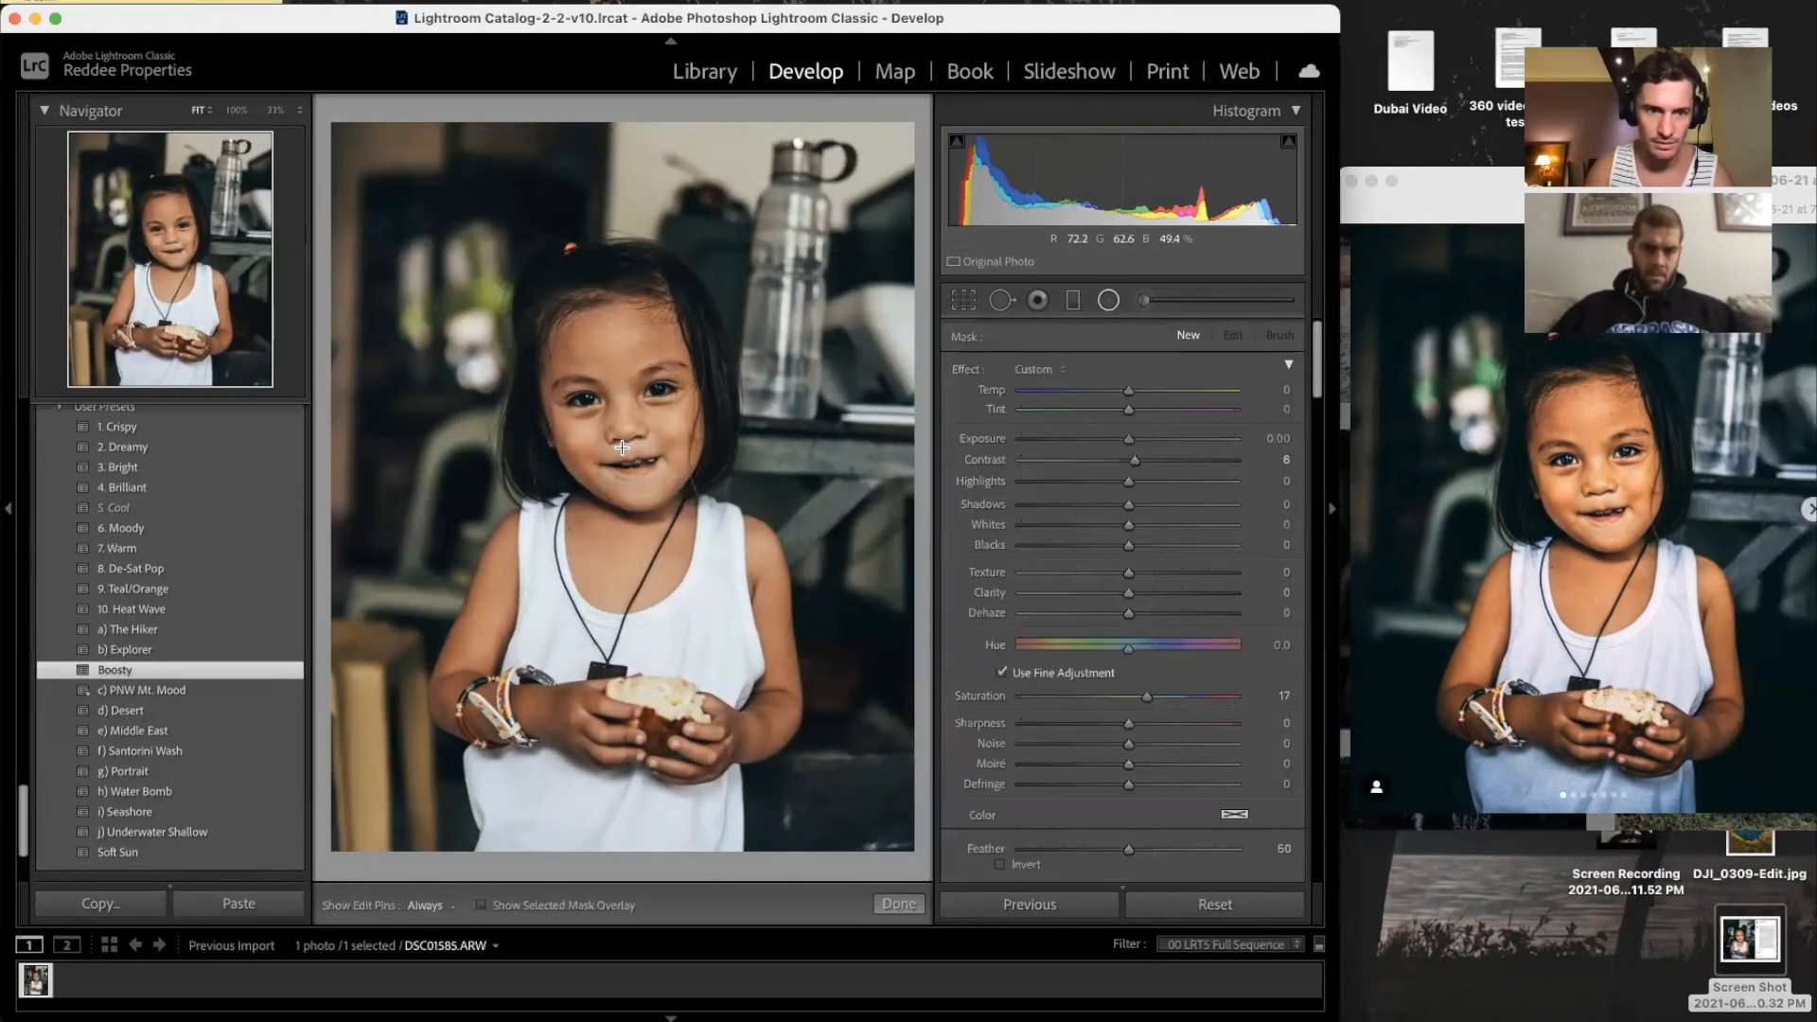
drag(585, 385, 417, 183)
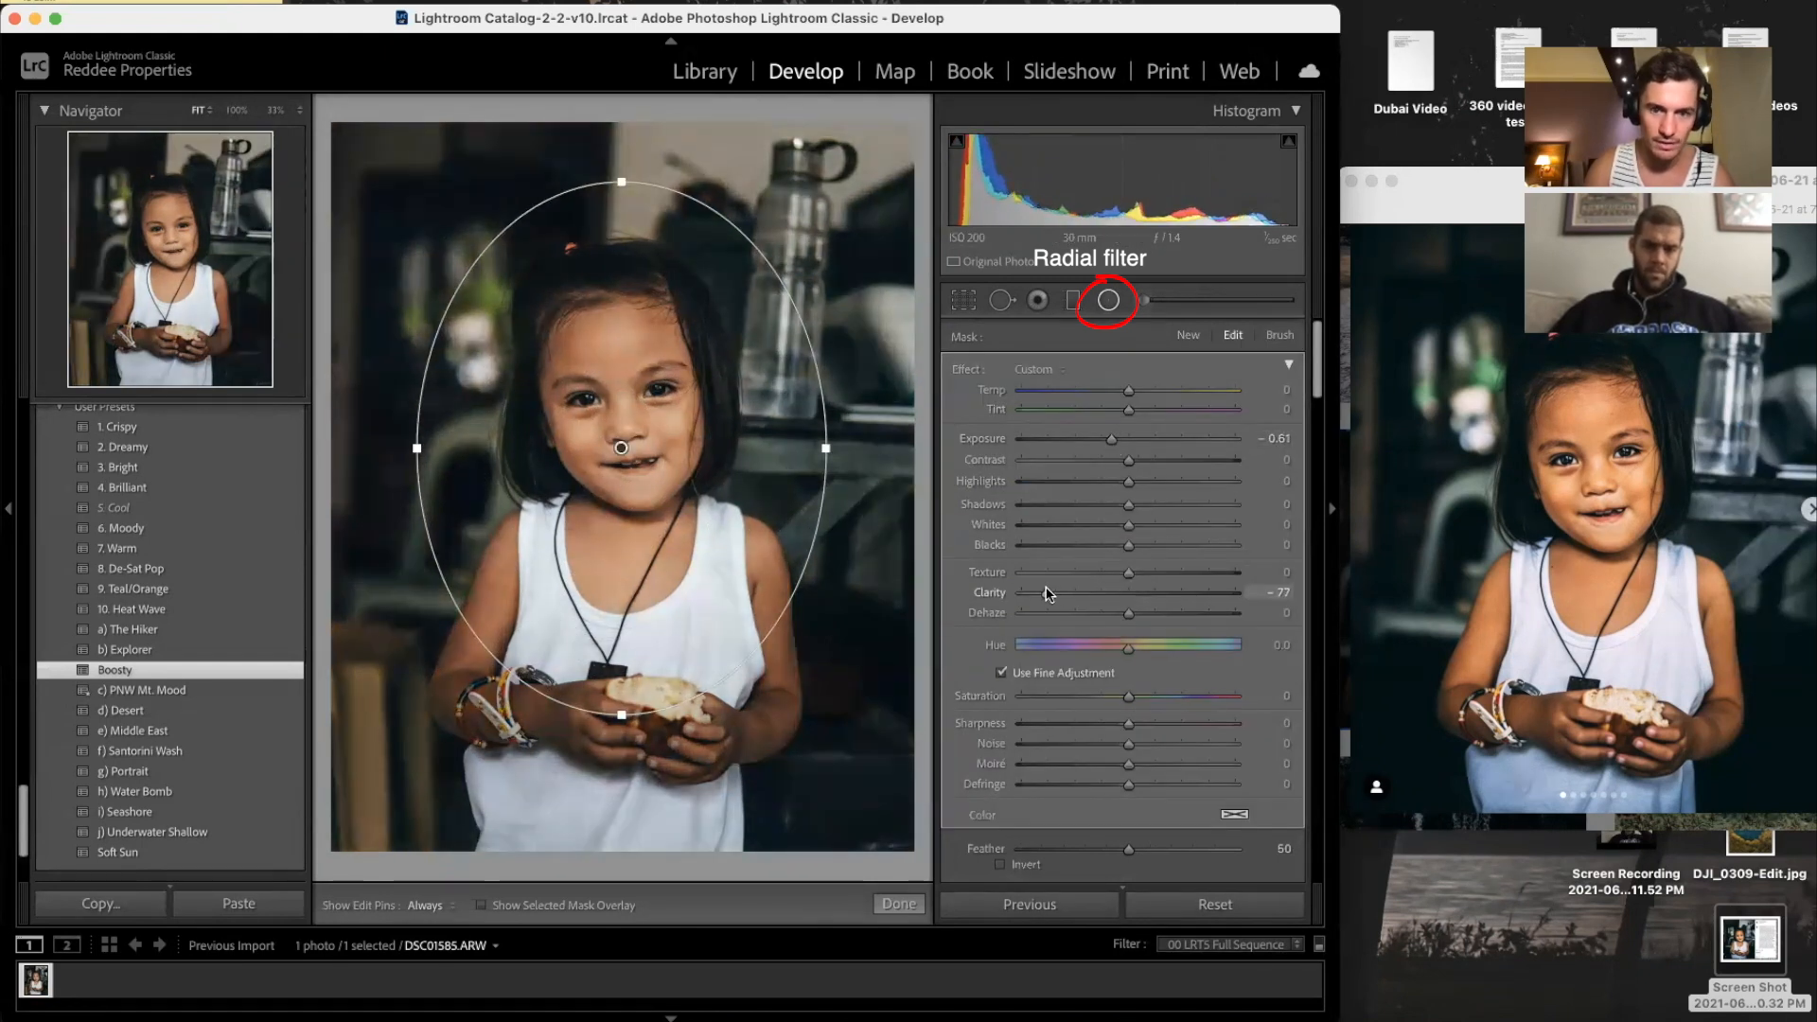
drag(1051, 593, 1037, 594)
drag(1128, 697, 1119, 698)
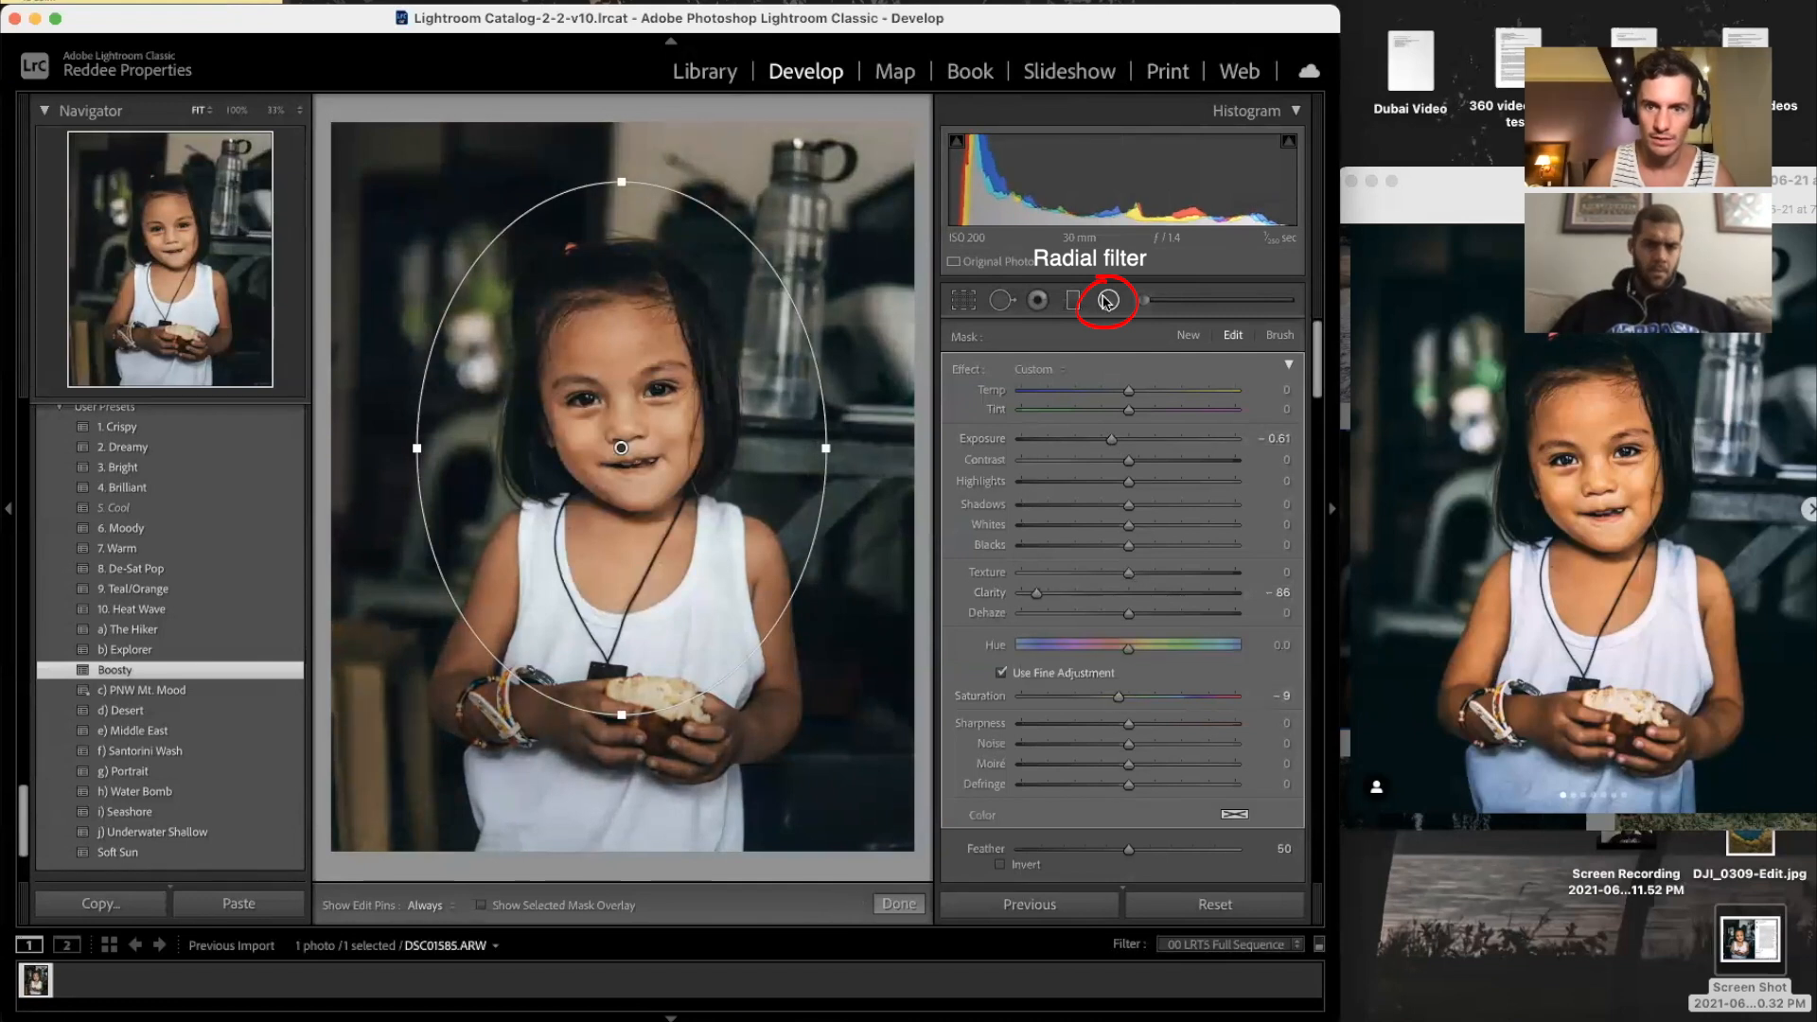
click(1107, 301)
key(backslash)
key(backslash)
key(backslash)
key(backslash)
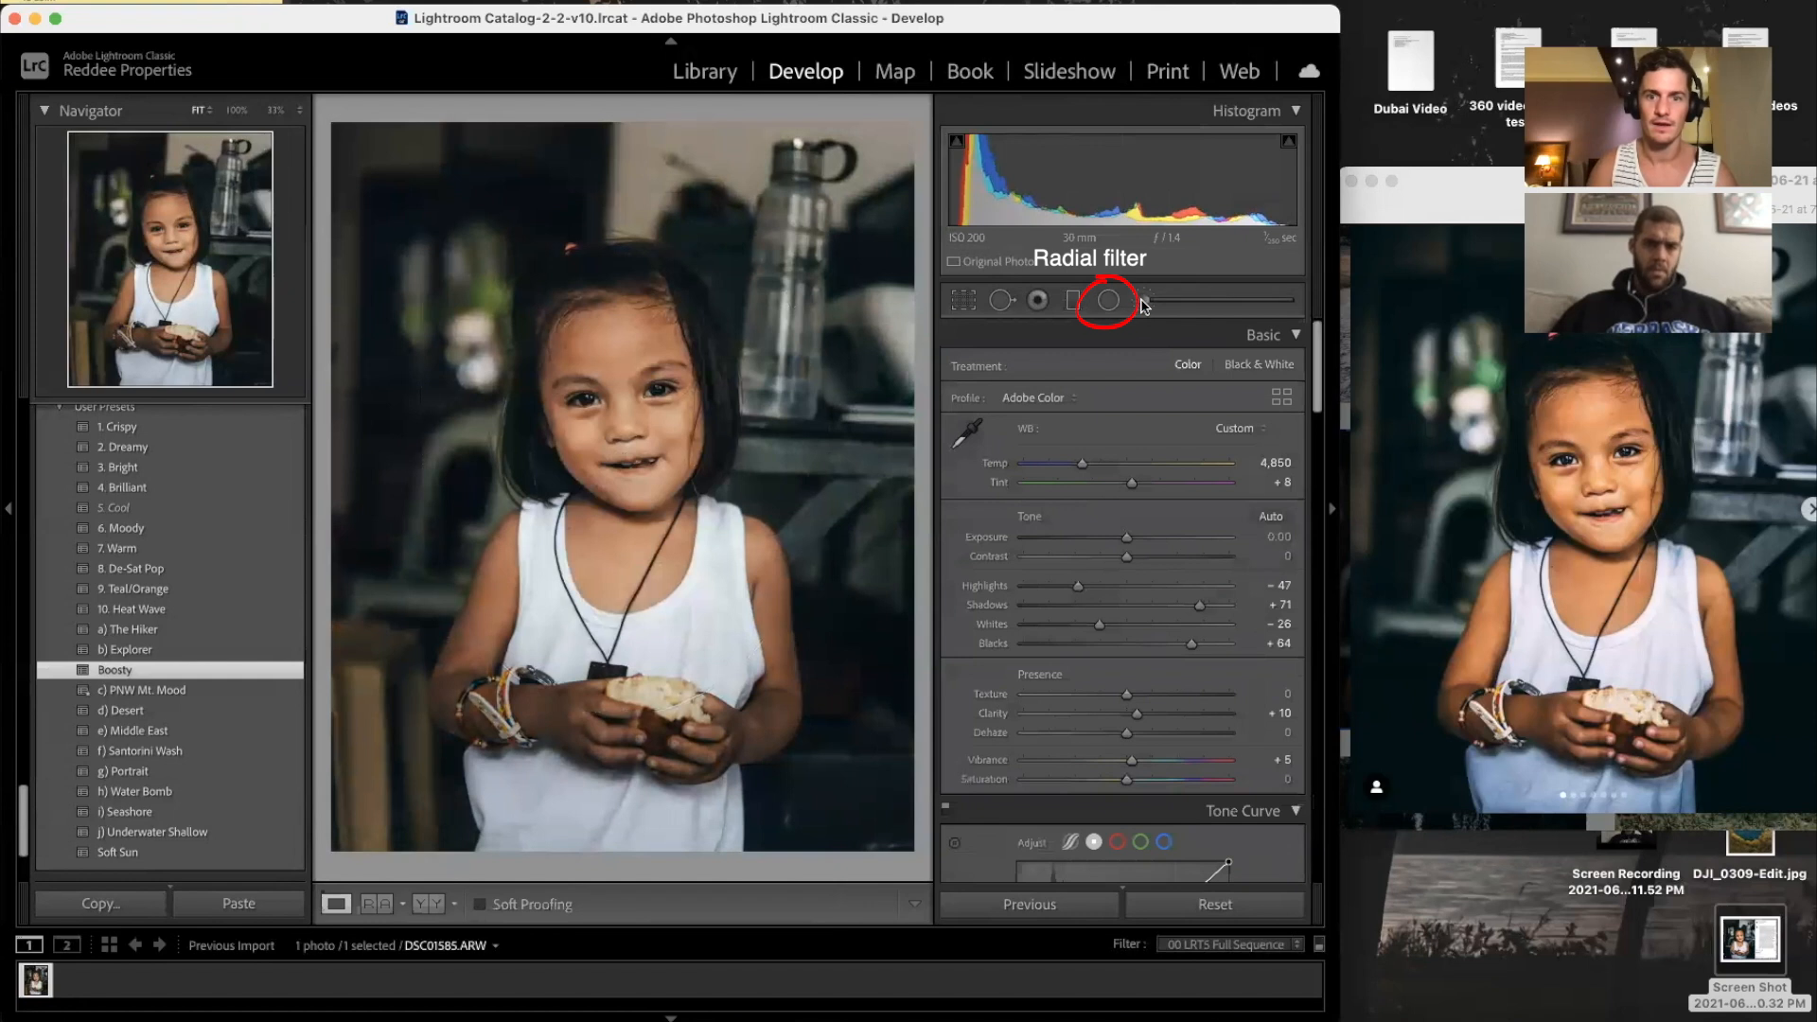
key(backslash)
key(backslash)
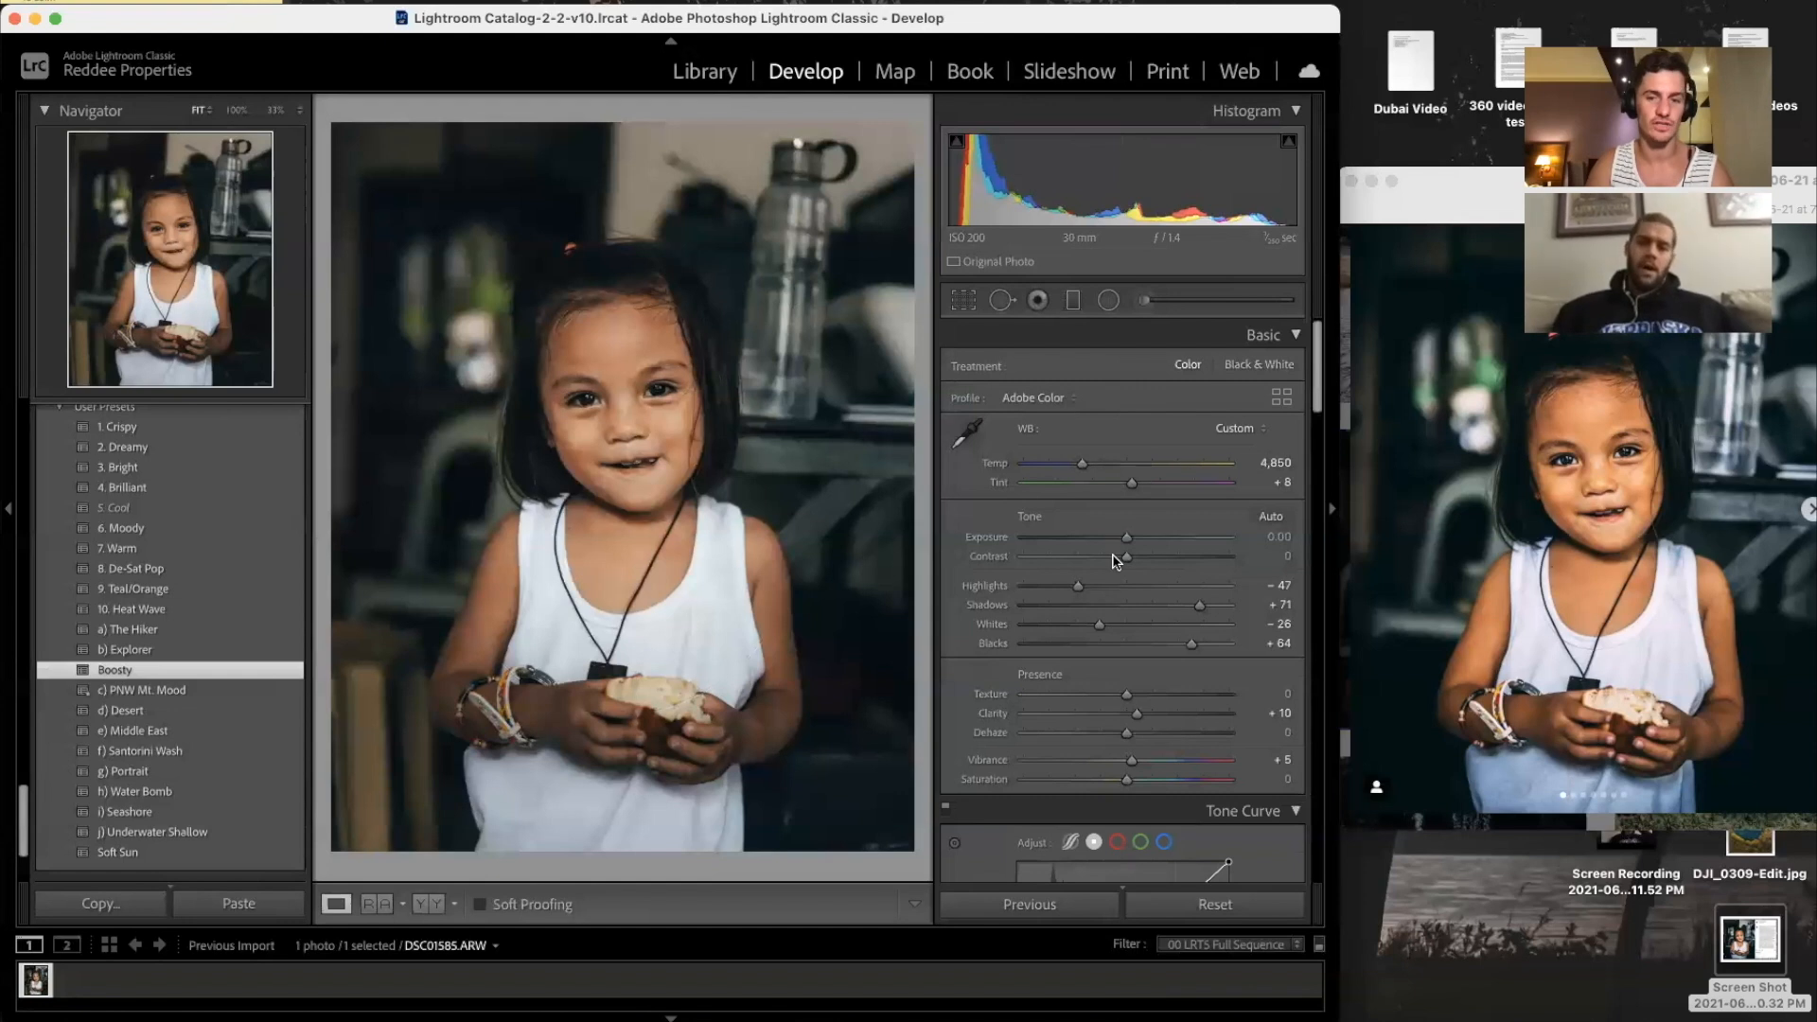
Step: Reselect the face radial filter, show its mask, and stretch the oval taller and past the shoulders
click(1109, 301)
click(621, 448)
drag(416, 452, 454, 448)
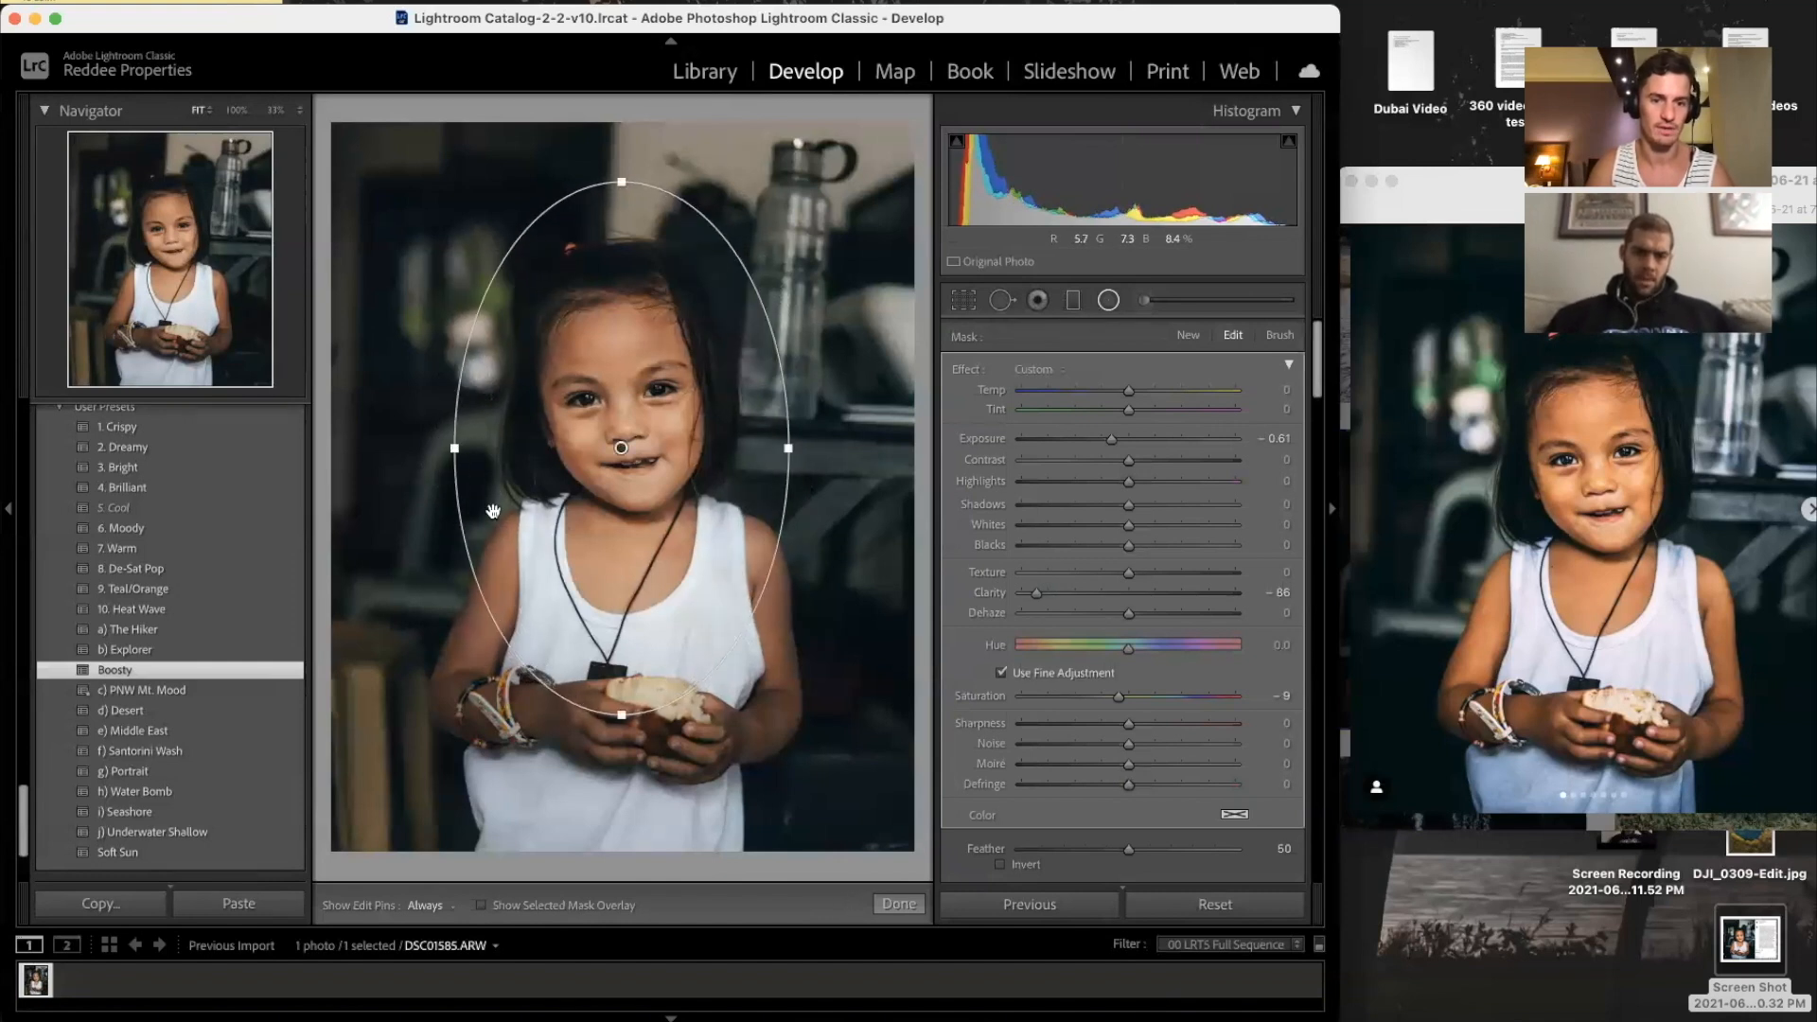
key(o)
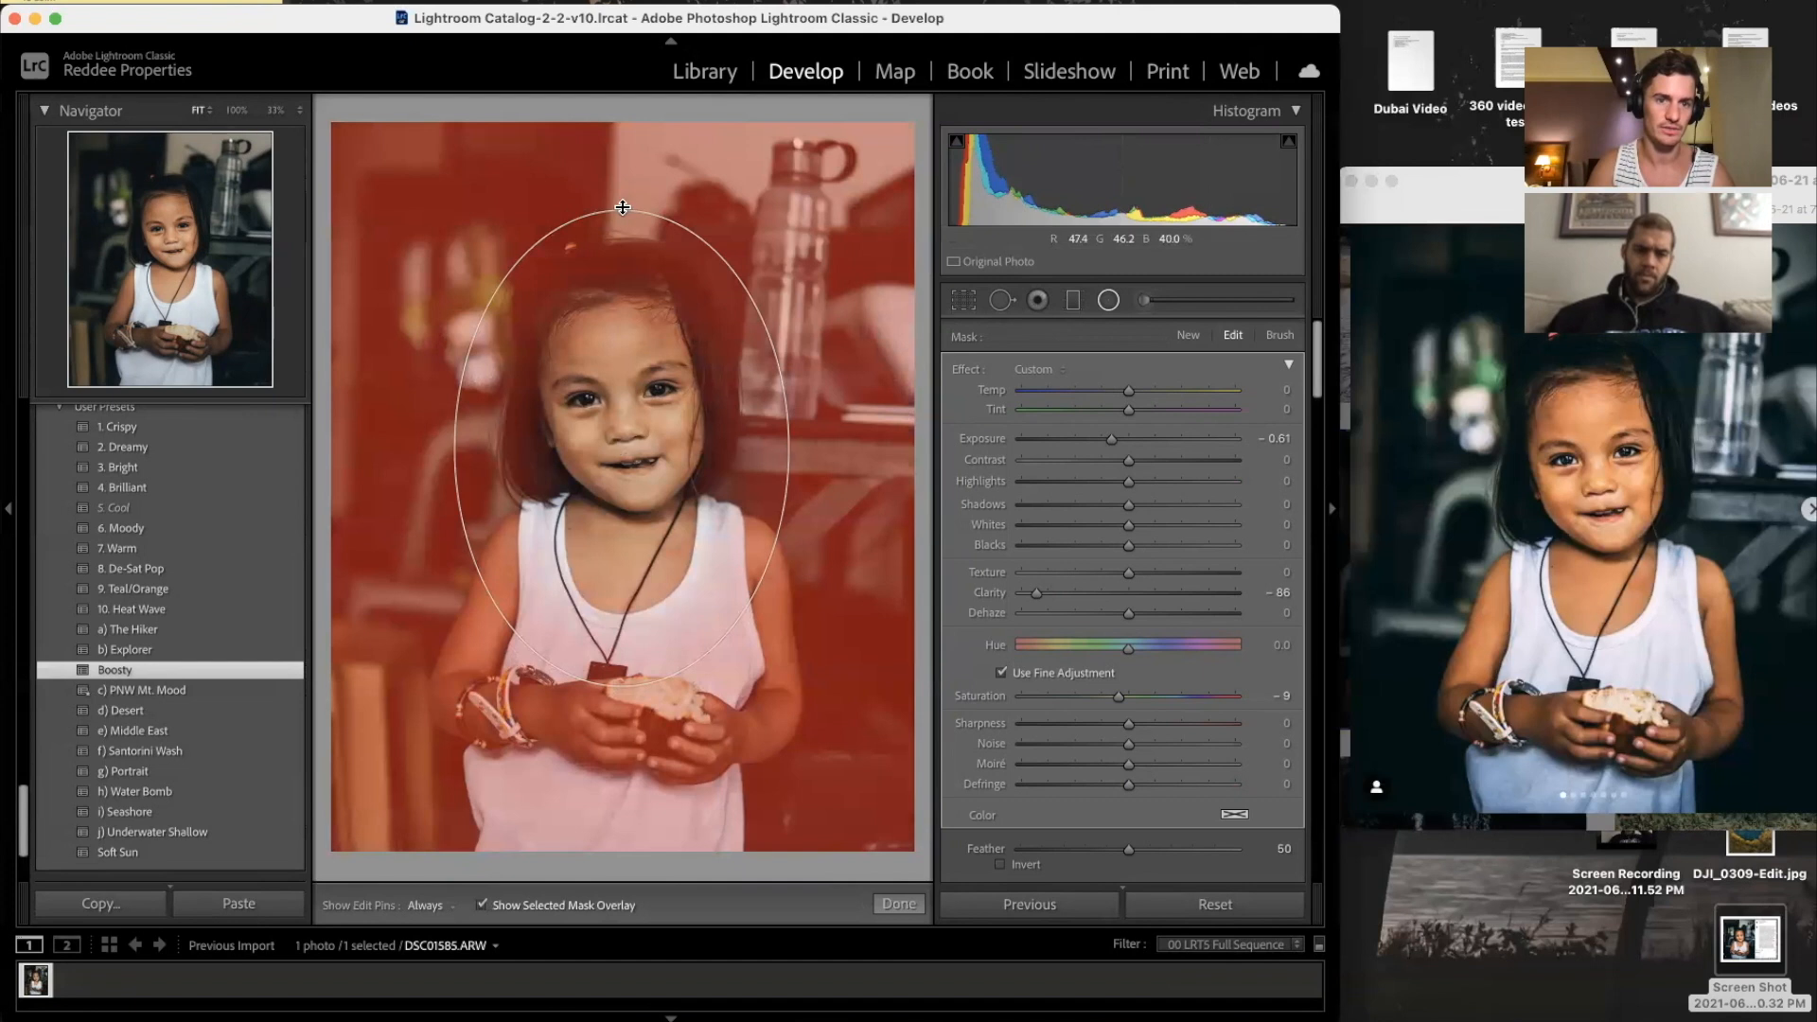
drag(618, 168, 621, 148)
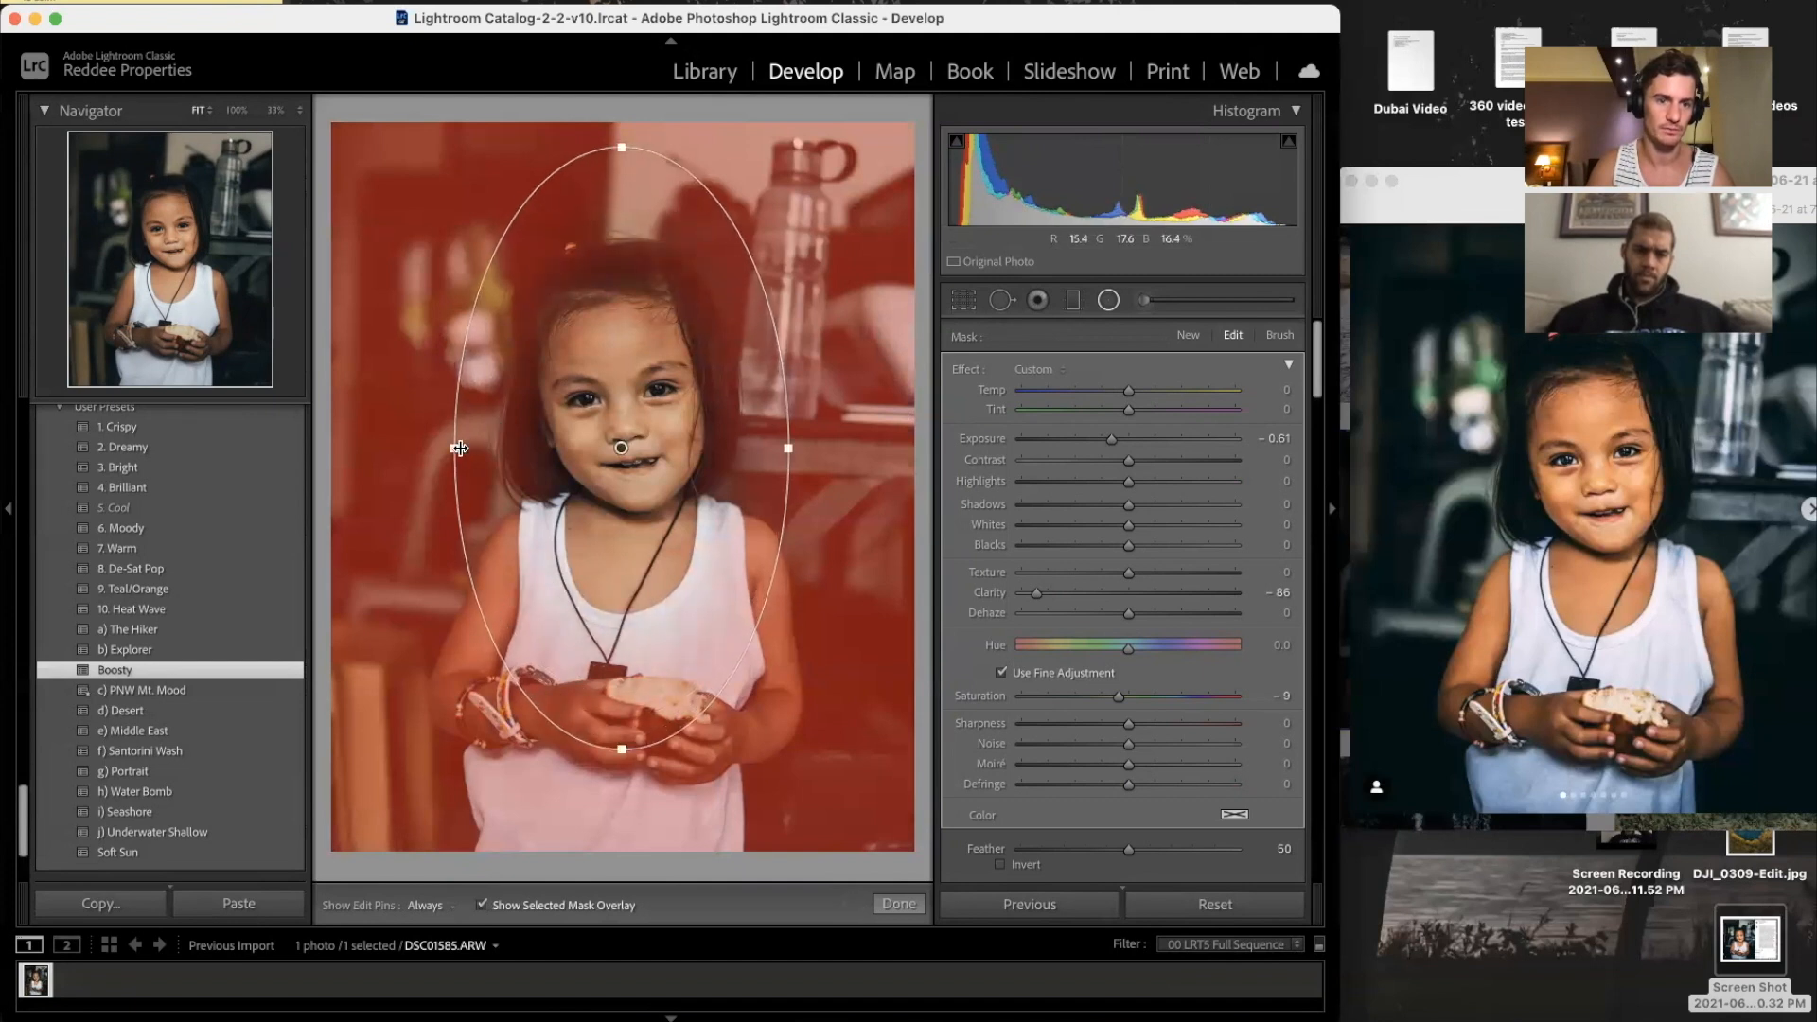
drag(444, 453, 413, 451)
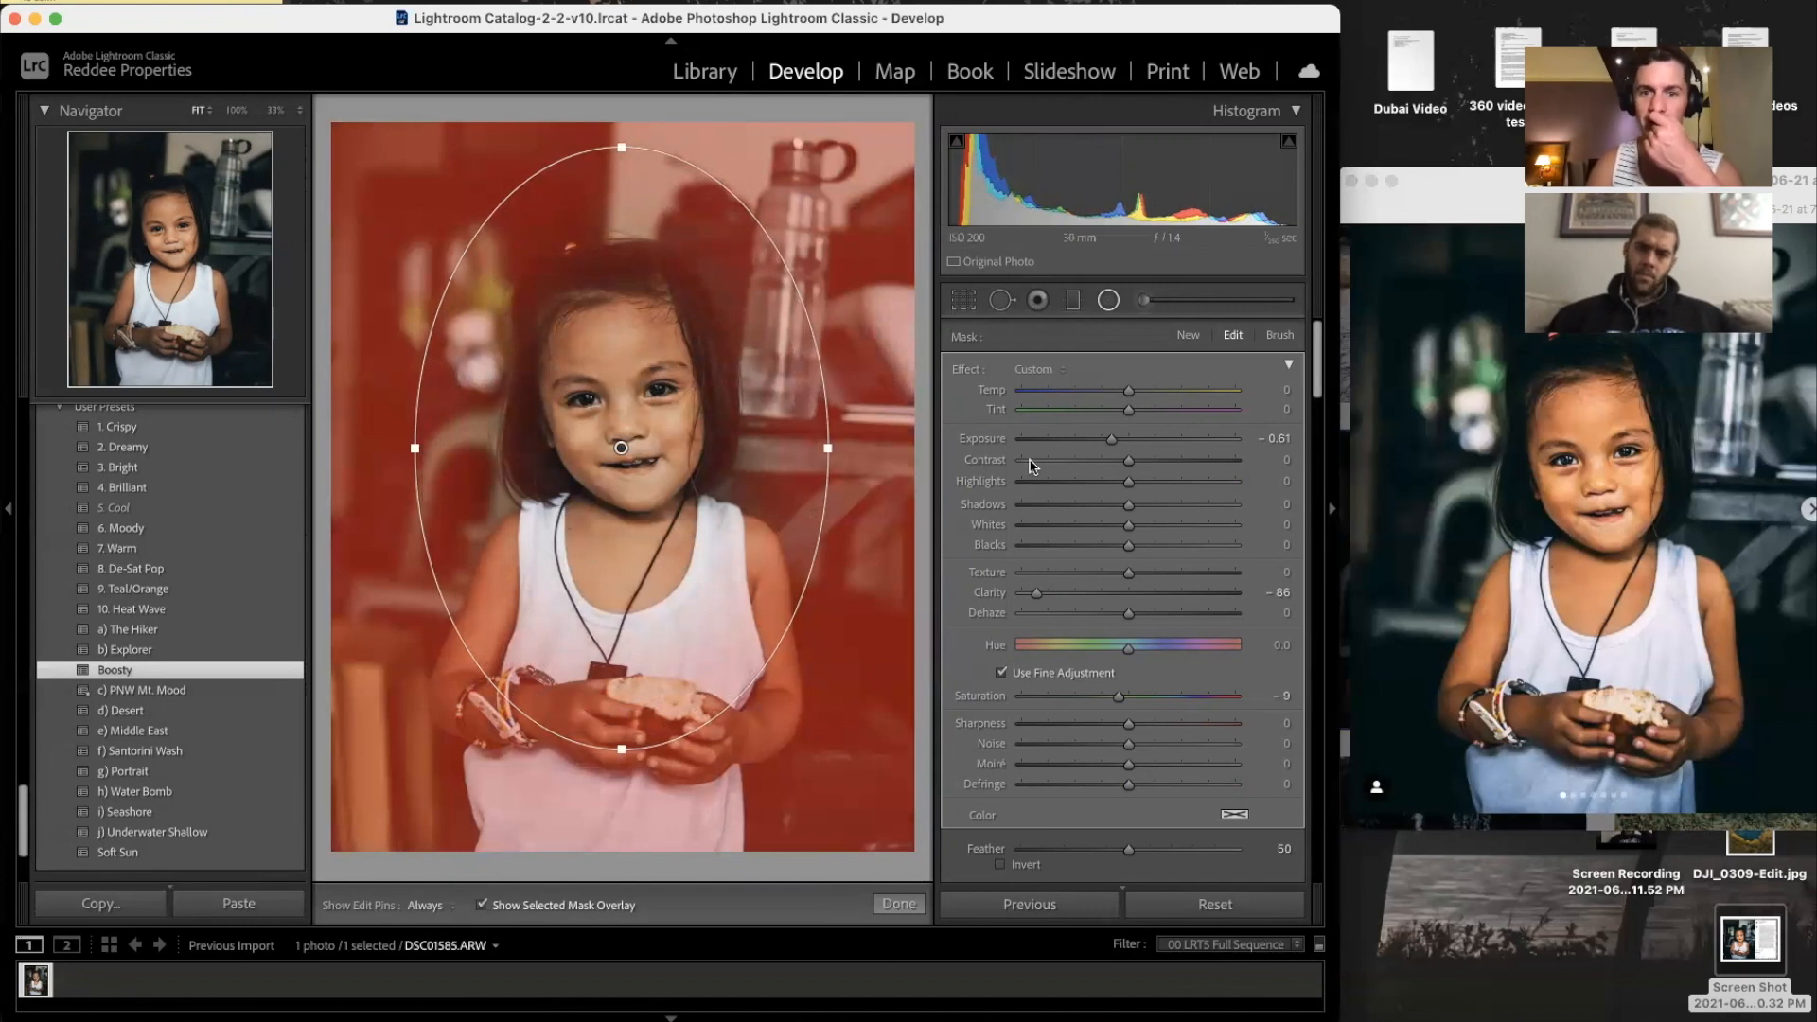
Step: Paint an Iris Enhance brush adjustment over the girl's irises after zooming in on her eyes
click(1108, 301)
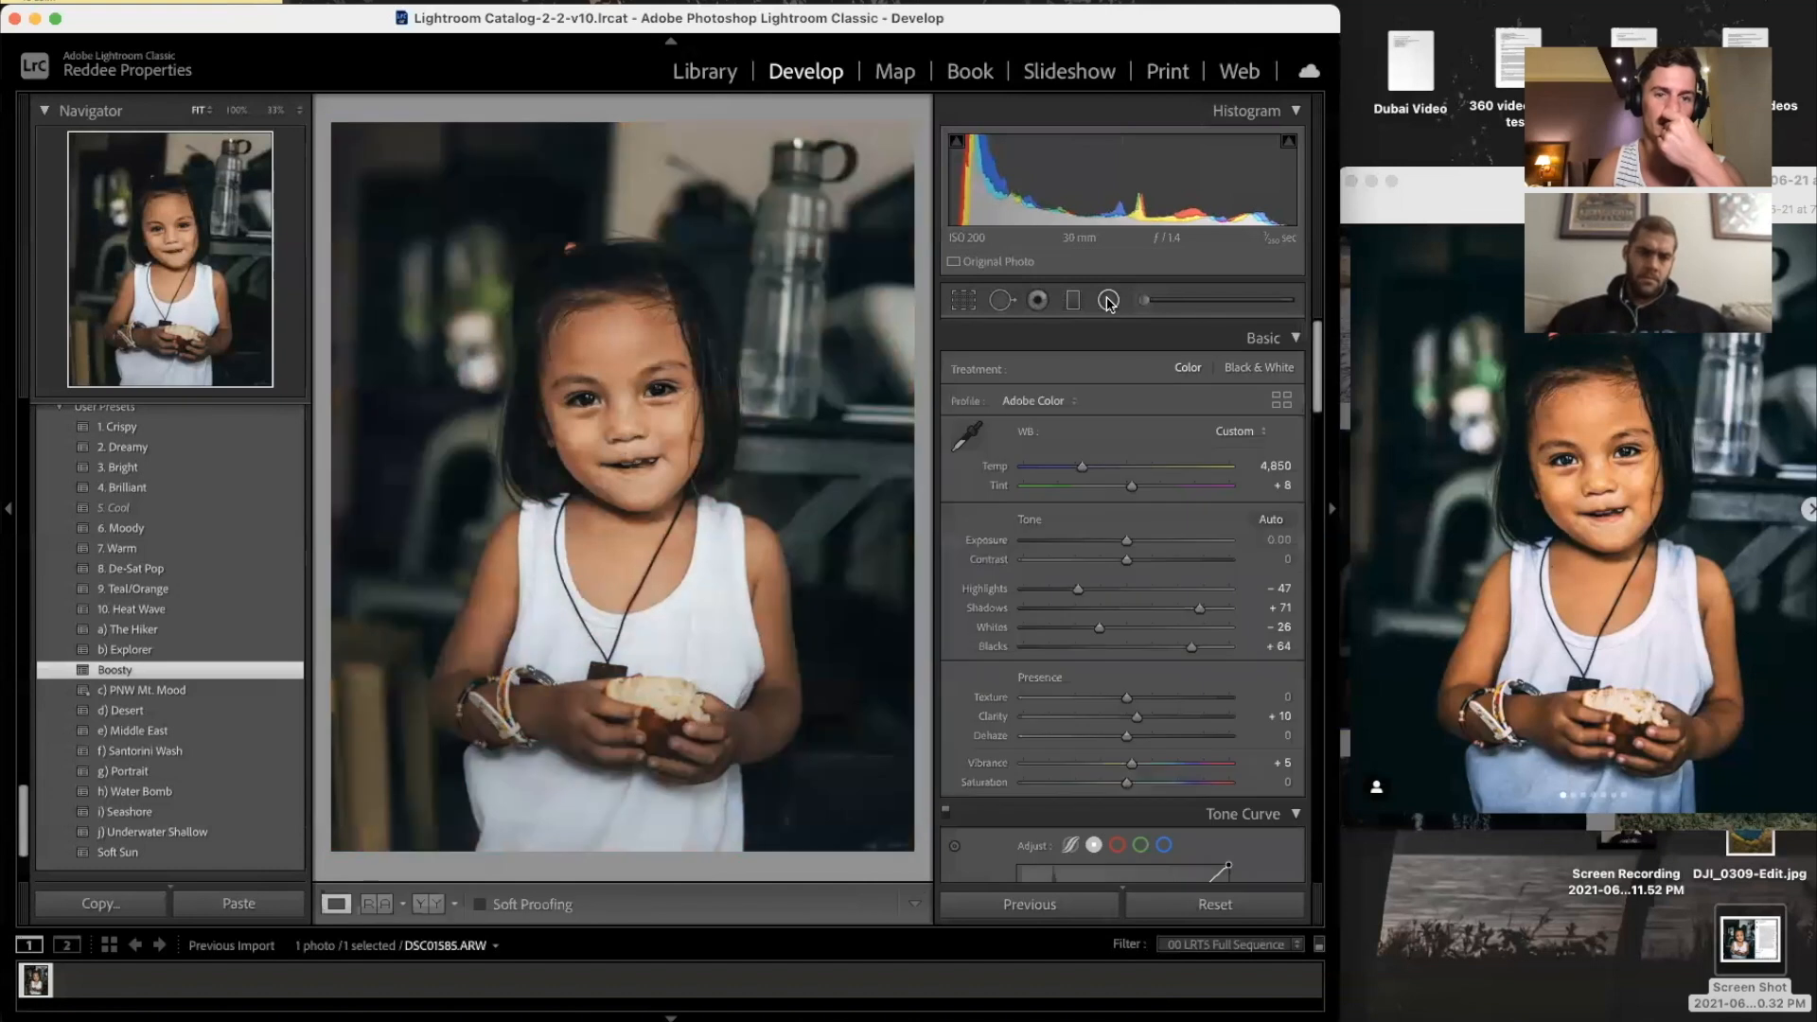
click(1148, 301)
click(1063, 369)
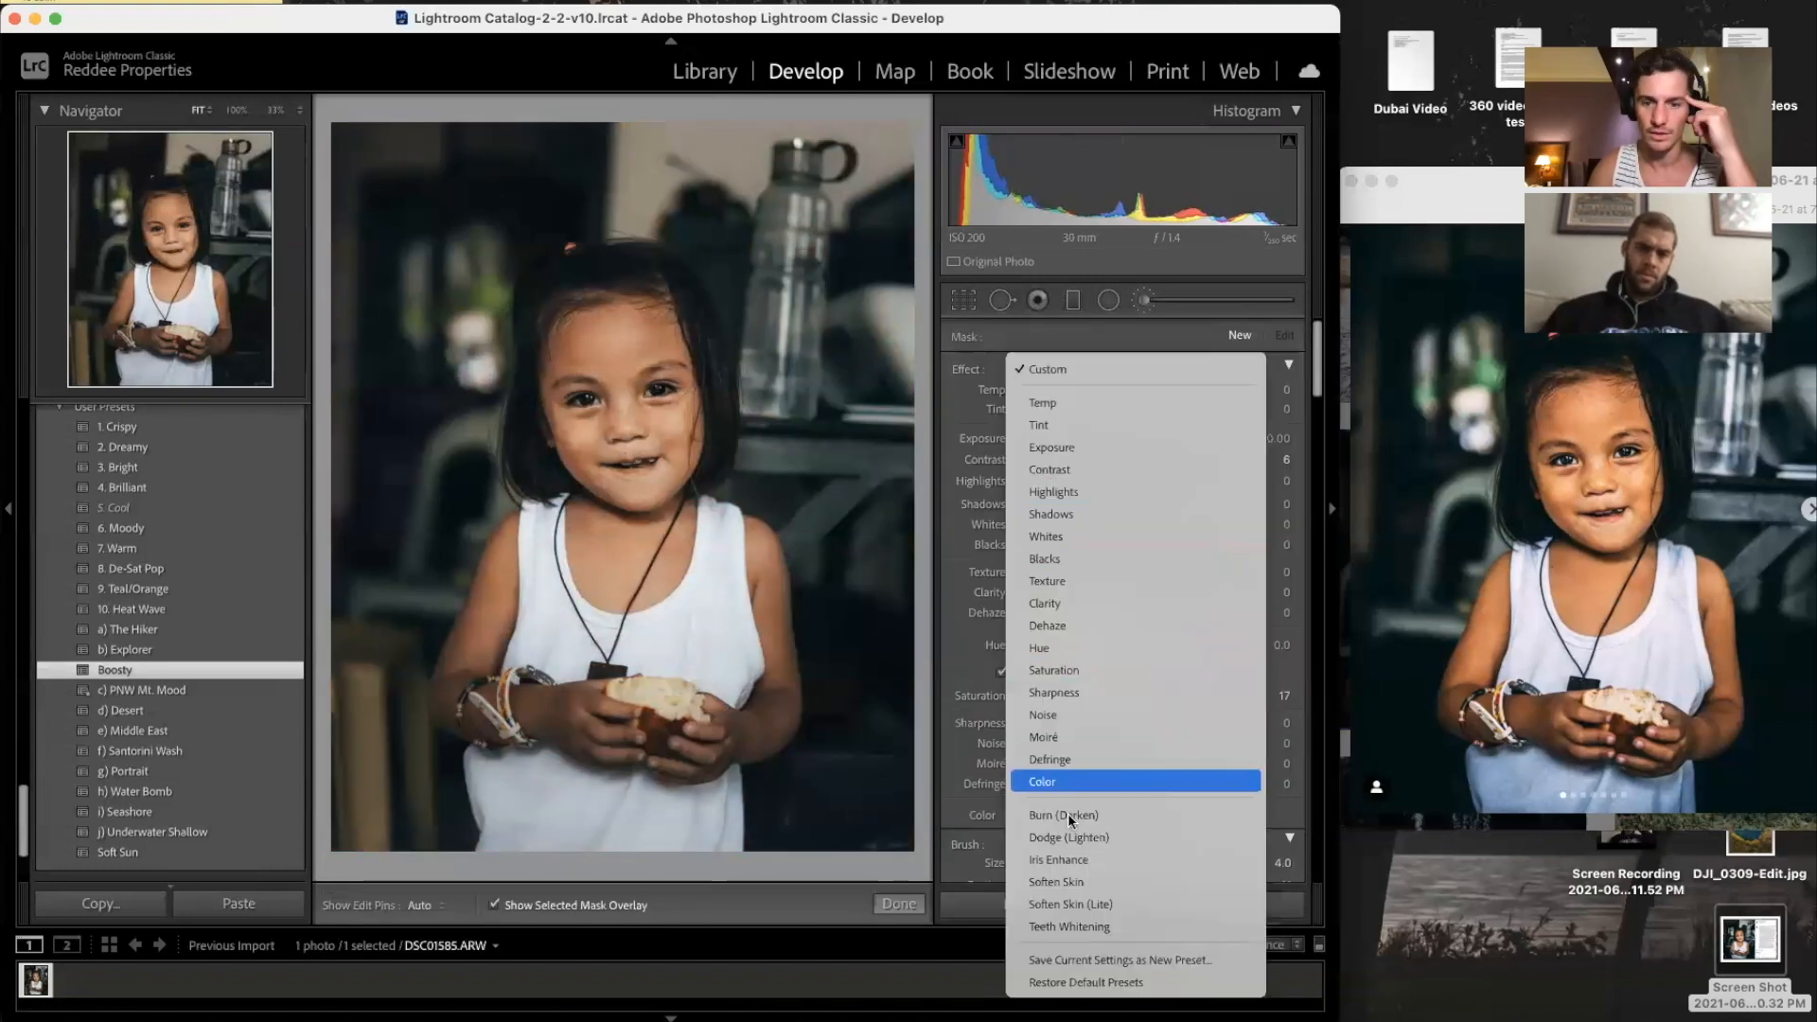
click(1066, 863)
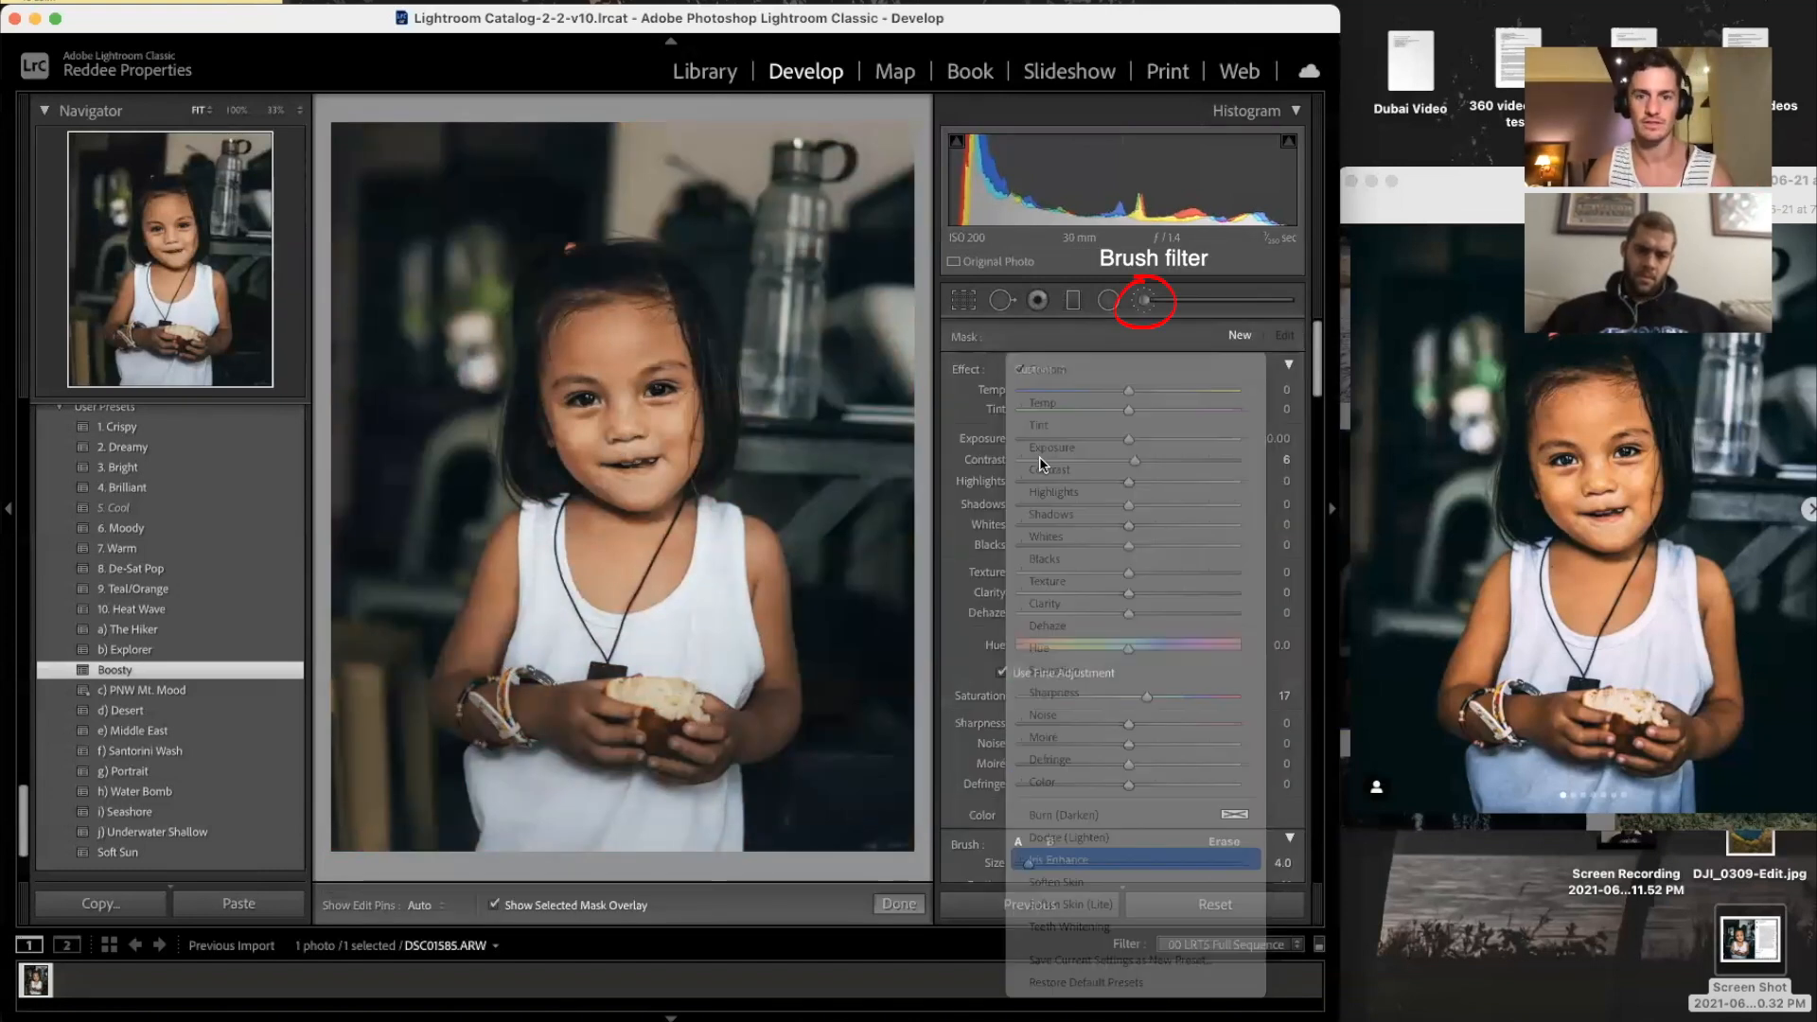
key(super+equal)
key(super+equal)
key(super+equal)
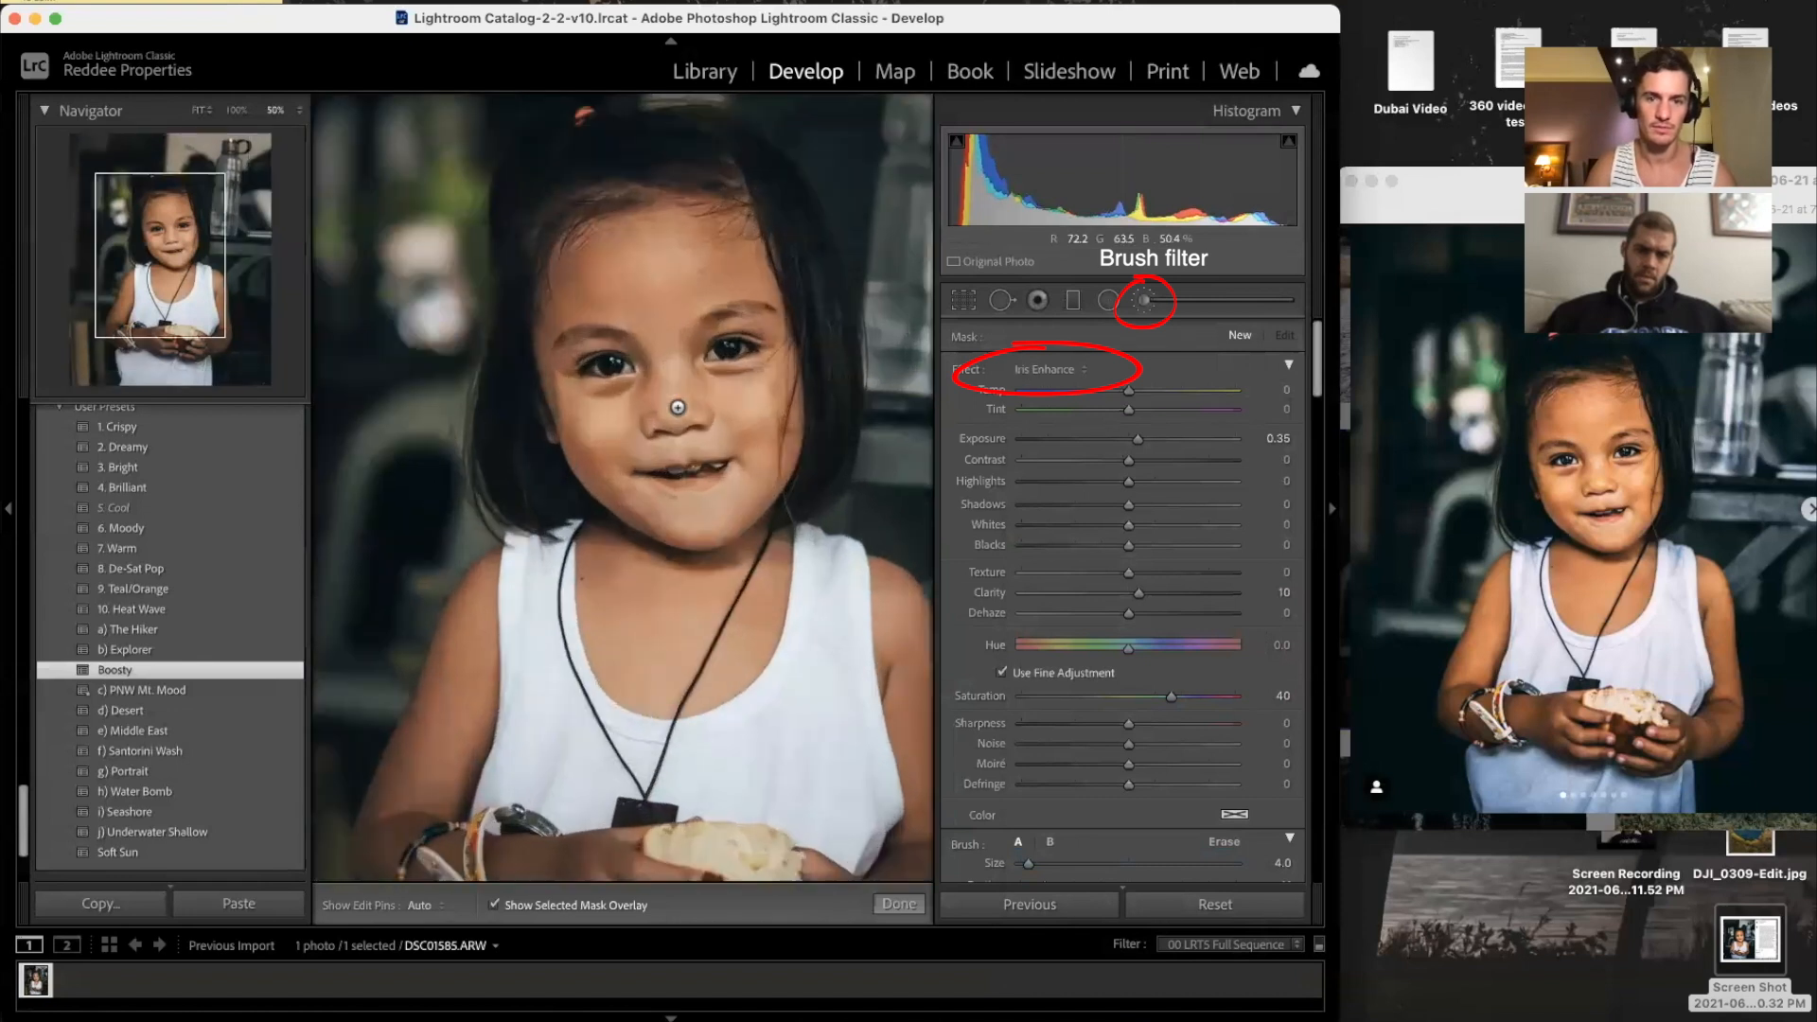
drag(679, 408, 678, 692)
mouse_move(578, 398)
mouse_down()
mouse_move(668, 417)
mouse_move(567, 366)
mouse_move(671, 383)
mouse_move(574, 438)
mouse_move(638, 425)
mouse_move(523, 446)
mouse_move(635, 446)
mouse_move(640, 423)
mouse_move(541, 416)
mouse_up()
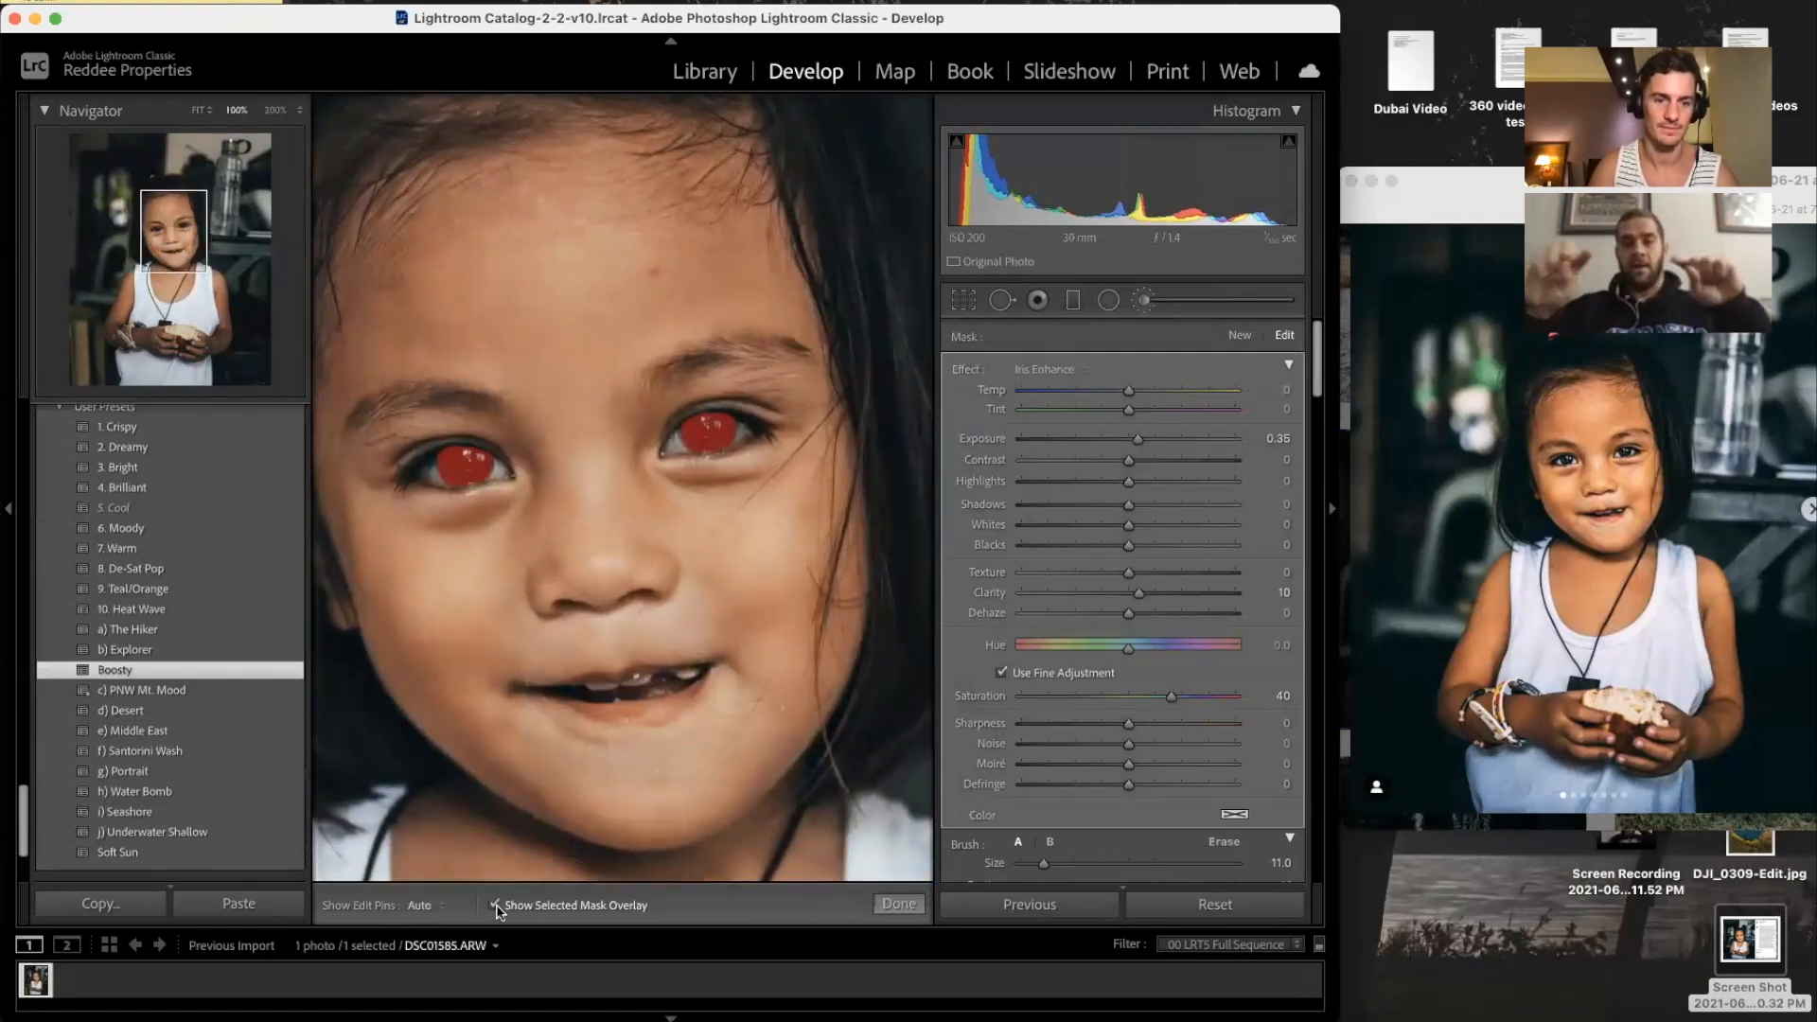
click(495, 906)
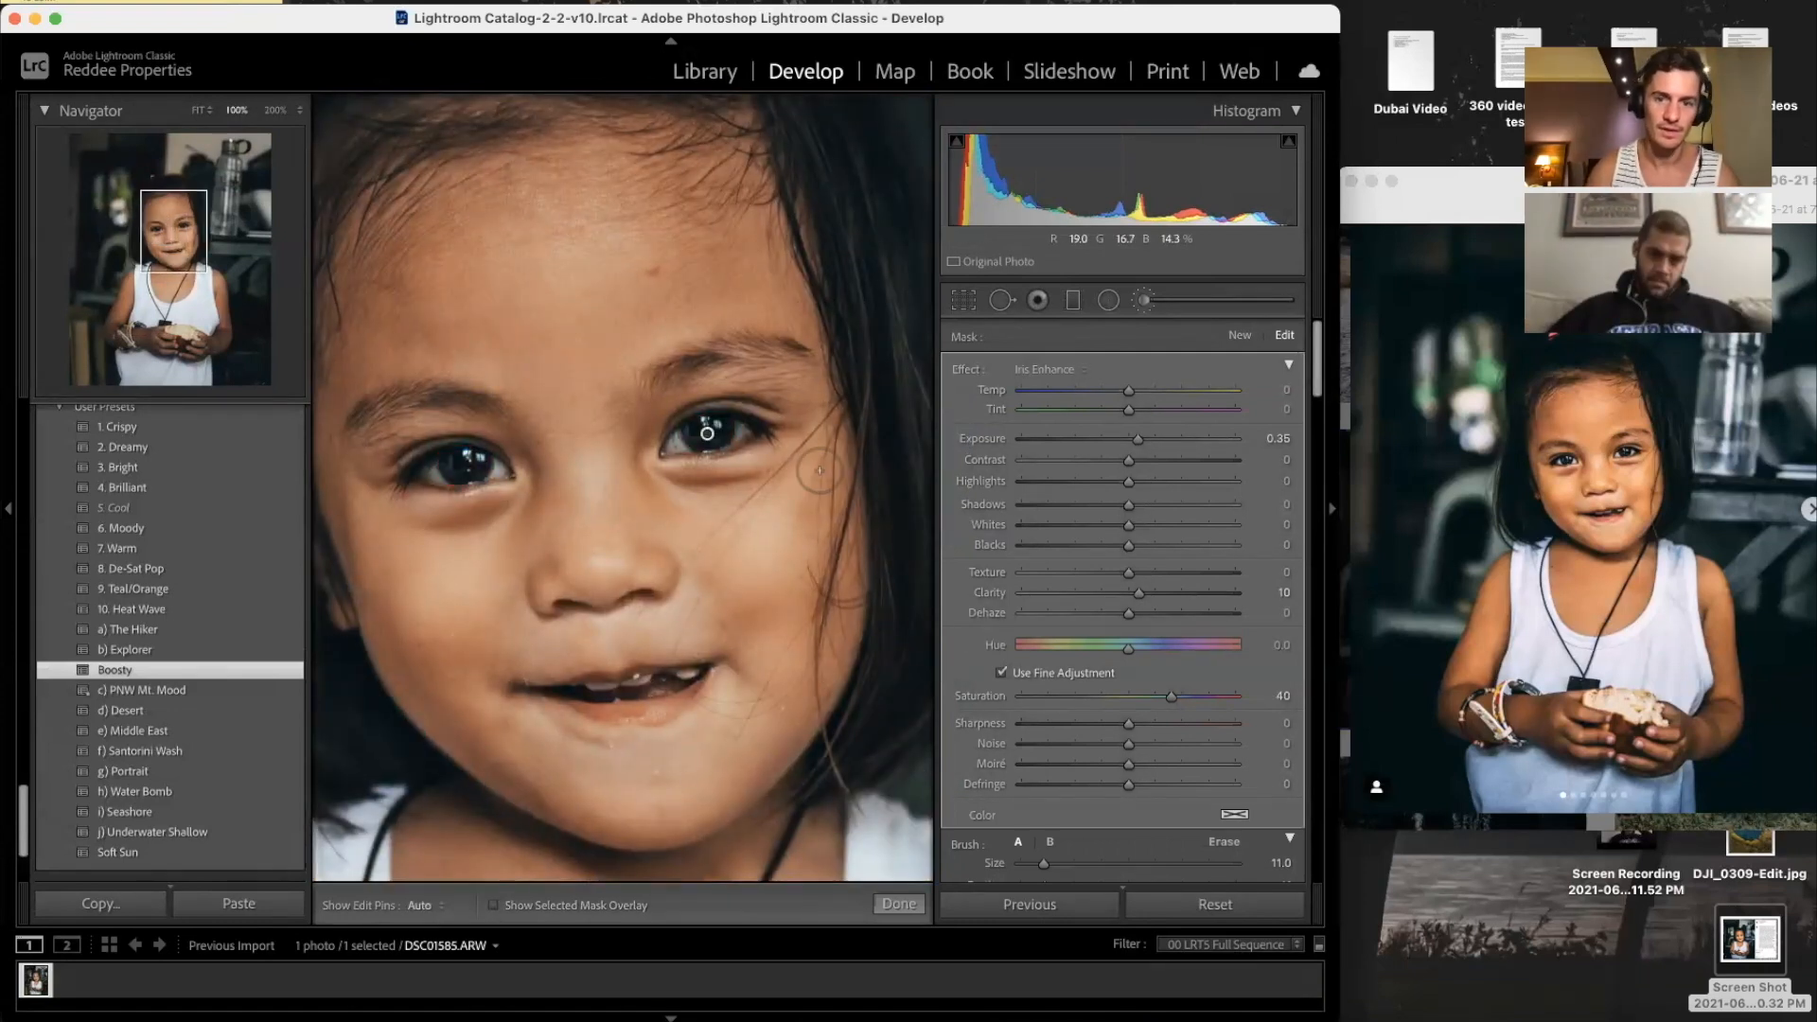
key(backslash)
key(backslash)
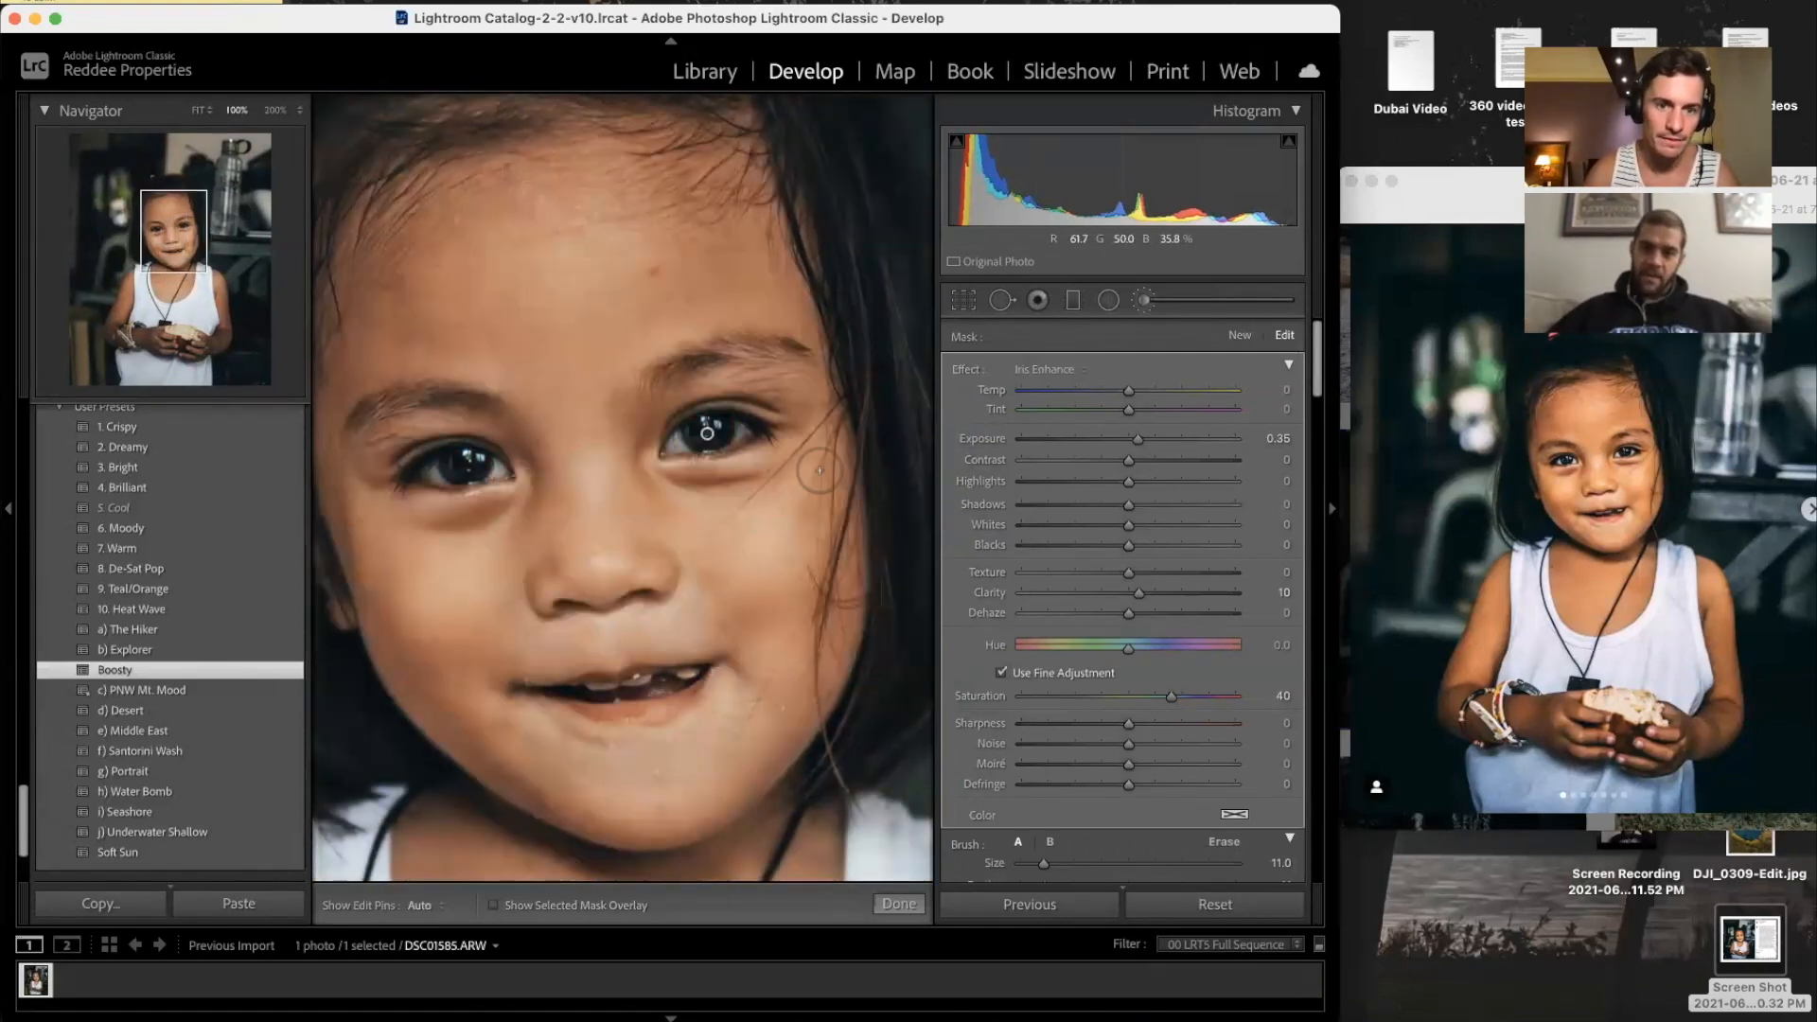
Step: Raise the iris brush Exposure to 0.77 and erase the spill around and under the eye
click(1046, 370)
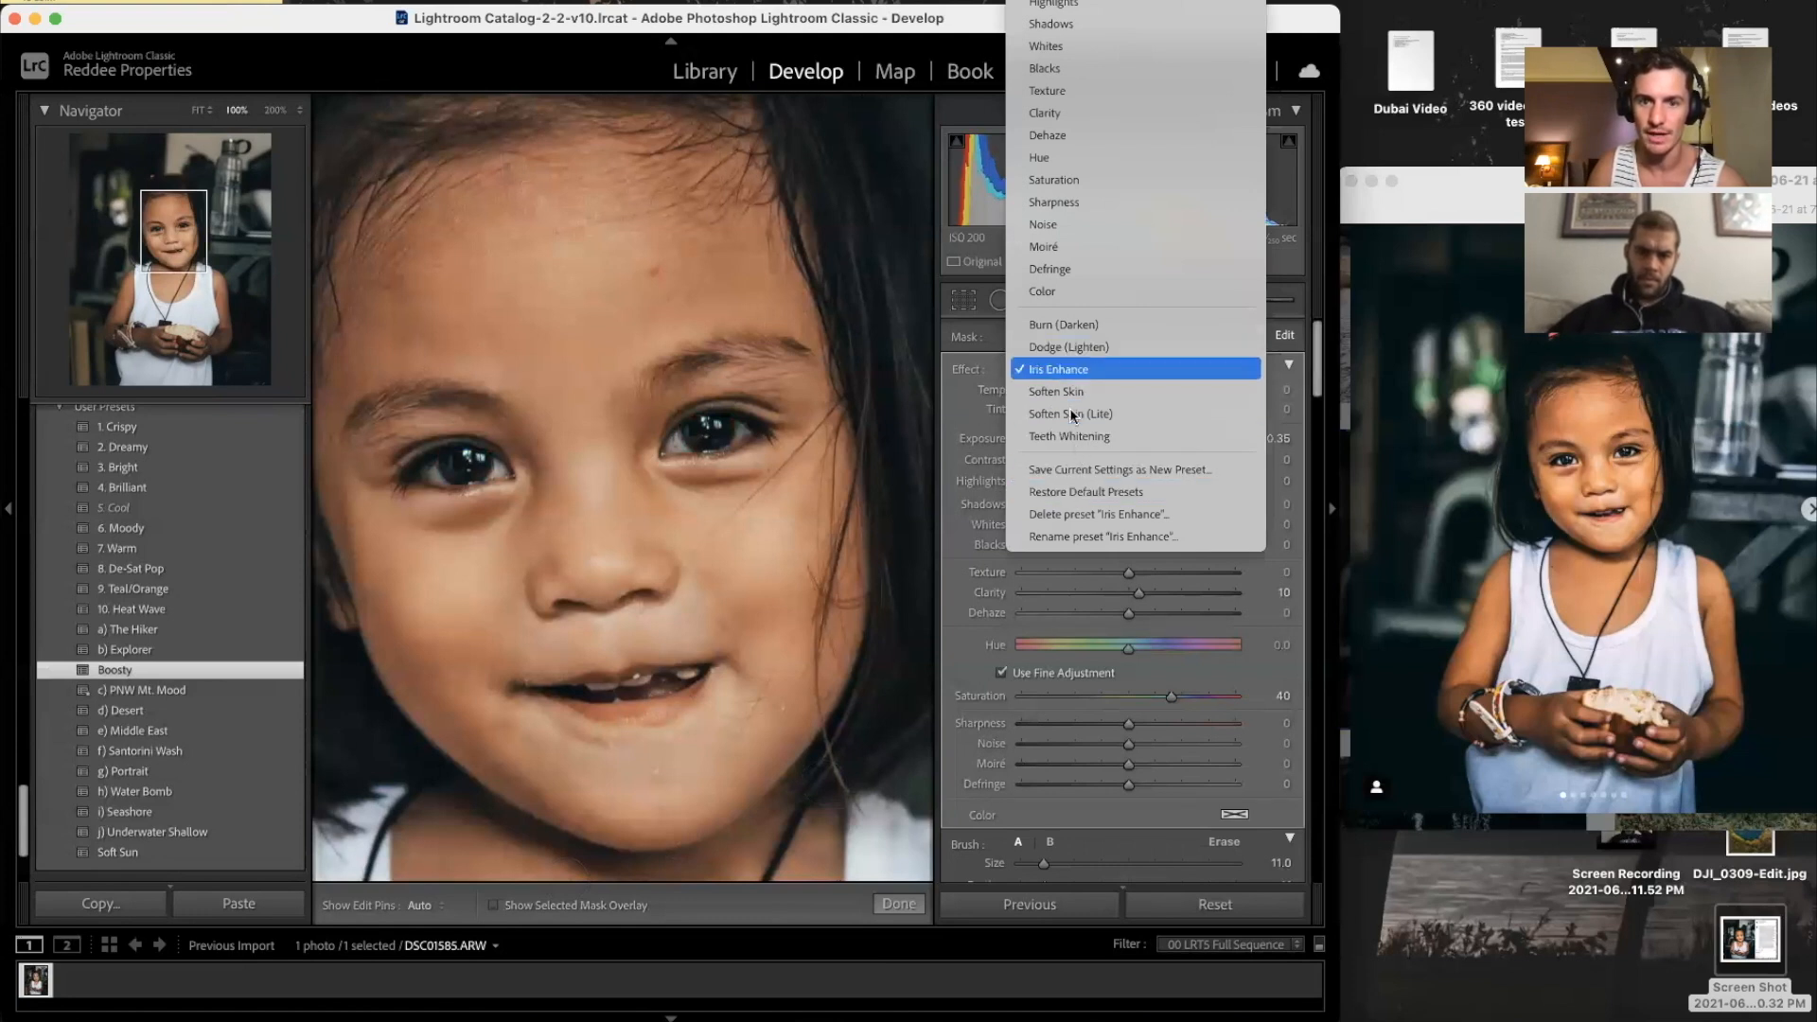
click(994, 346)
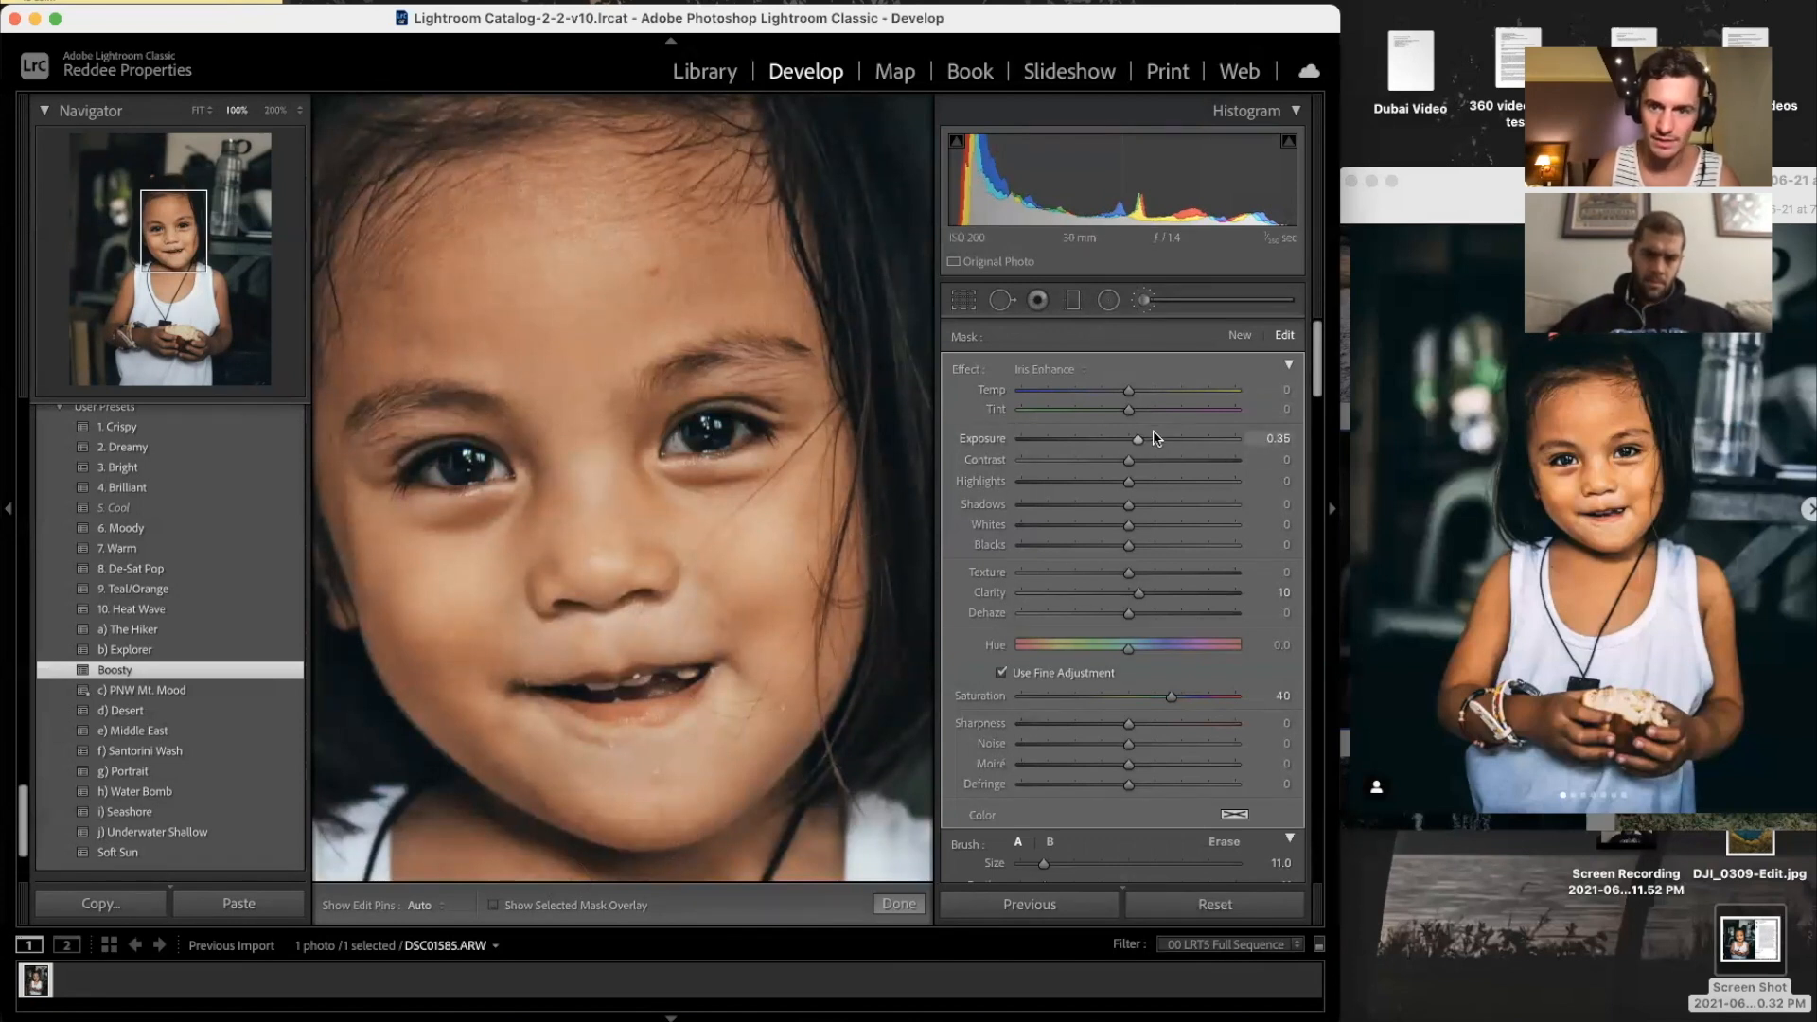
drag(1138, 439, 1151, 440)
drag(742, 443, 747, 413)
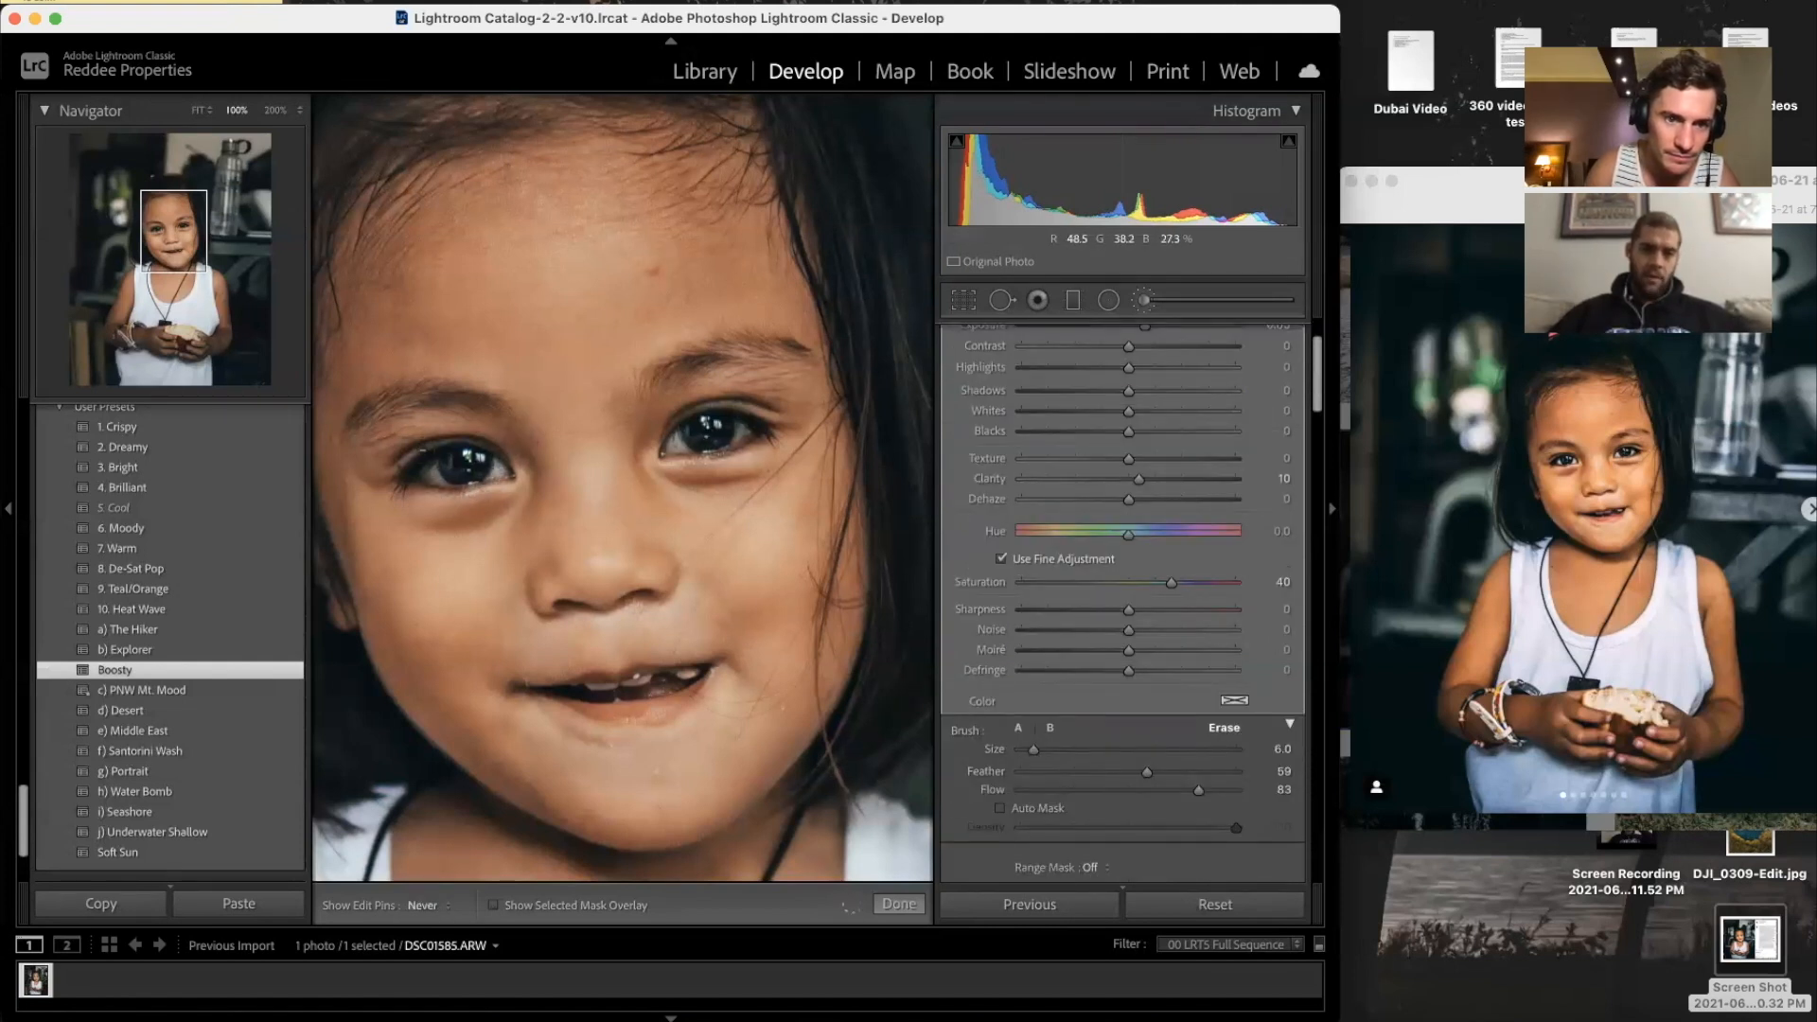
drag(456, 494, 454, 519)
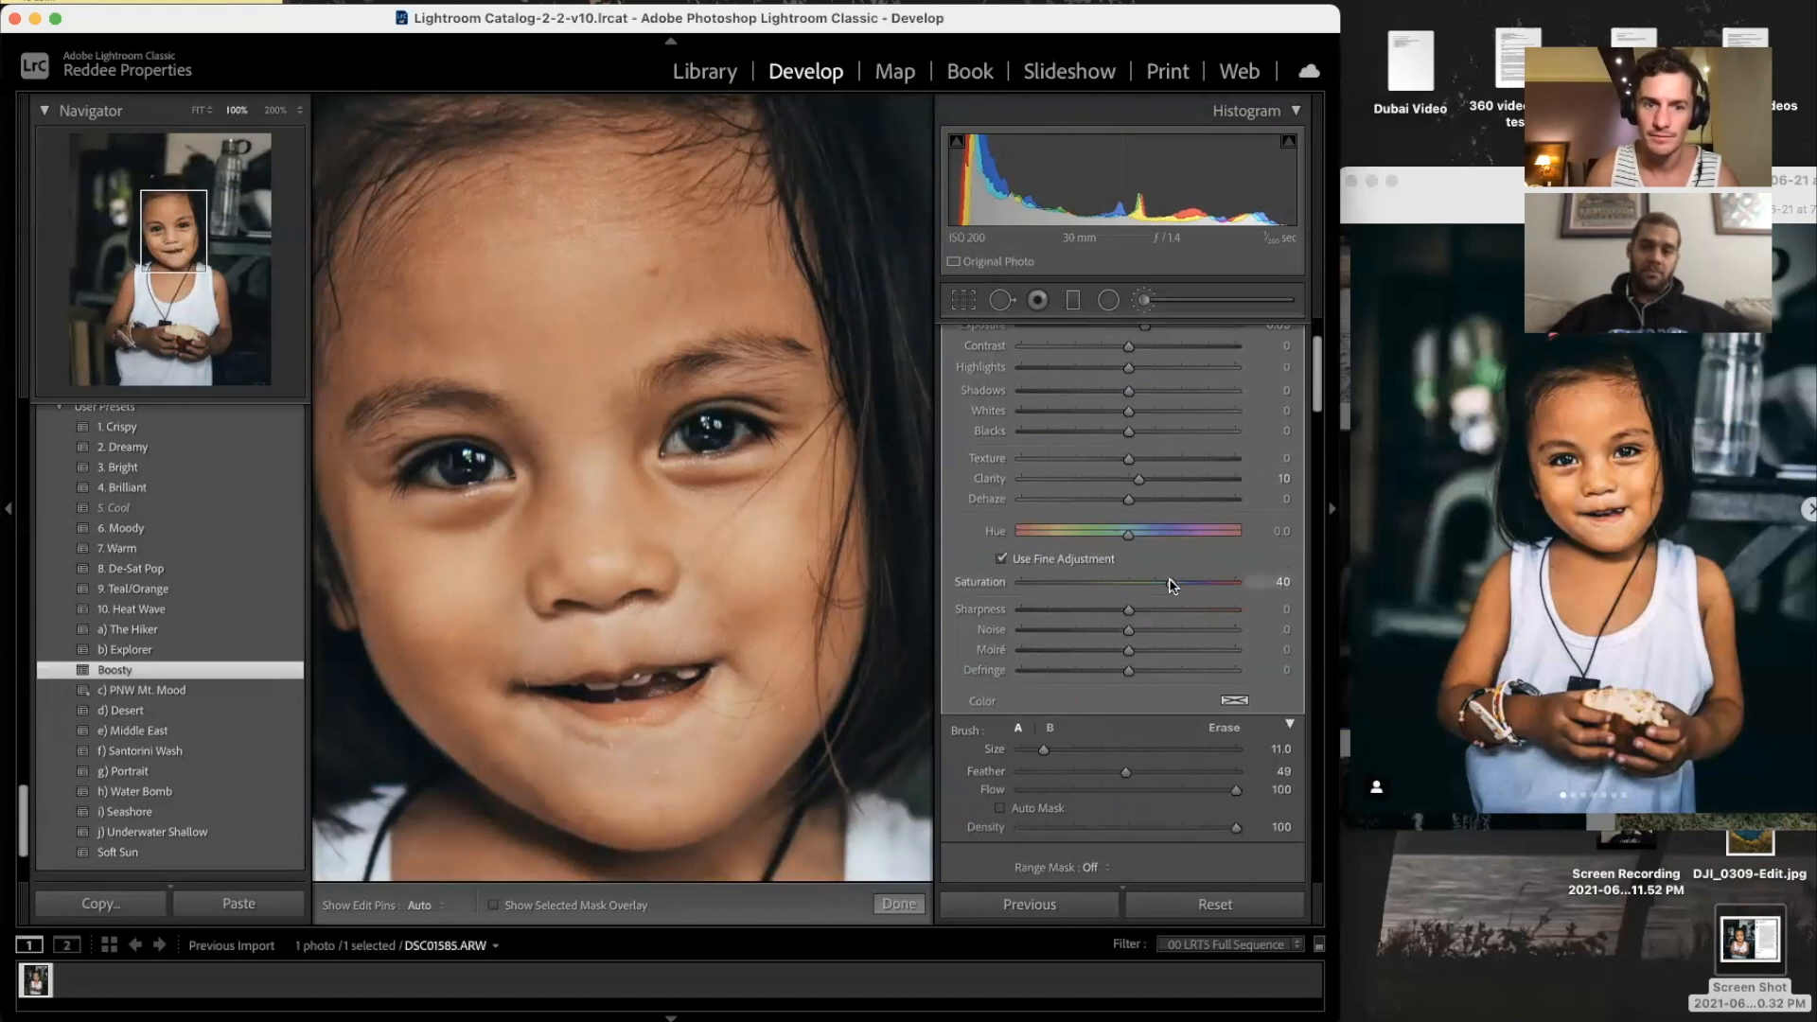
key(backslash)
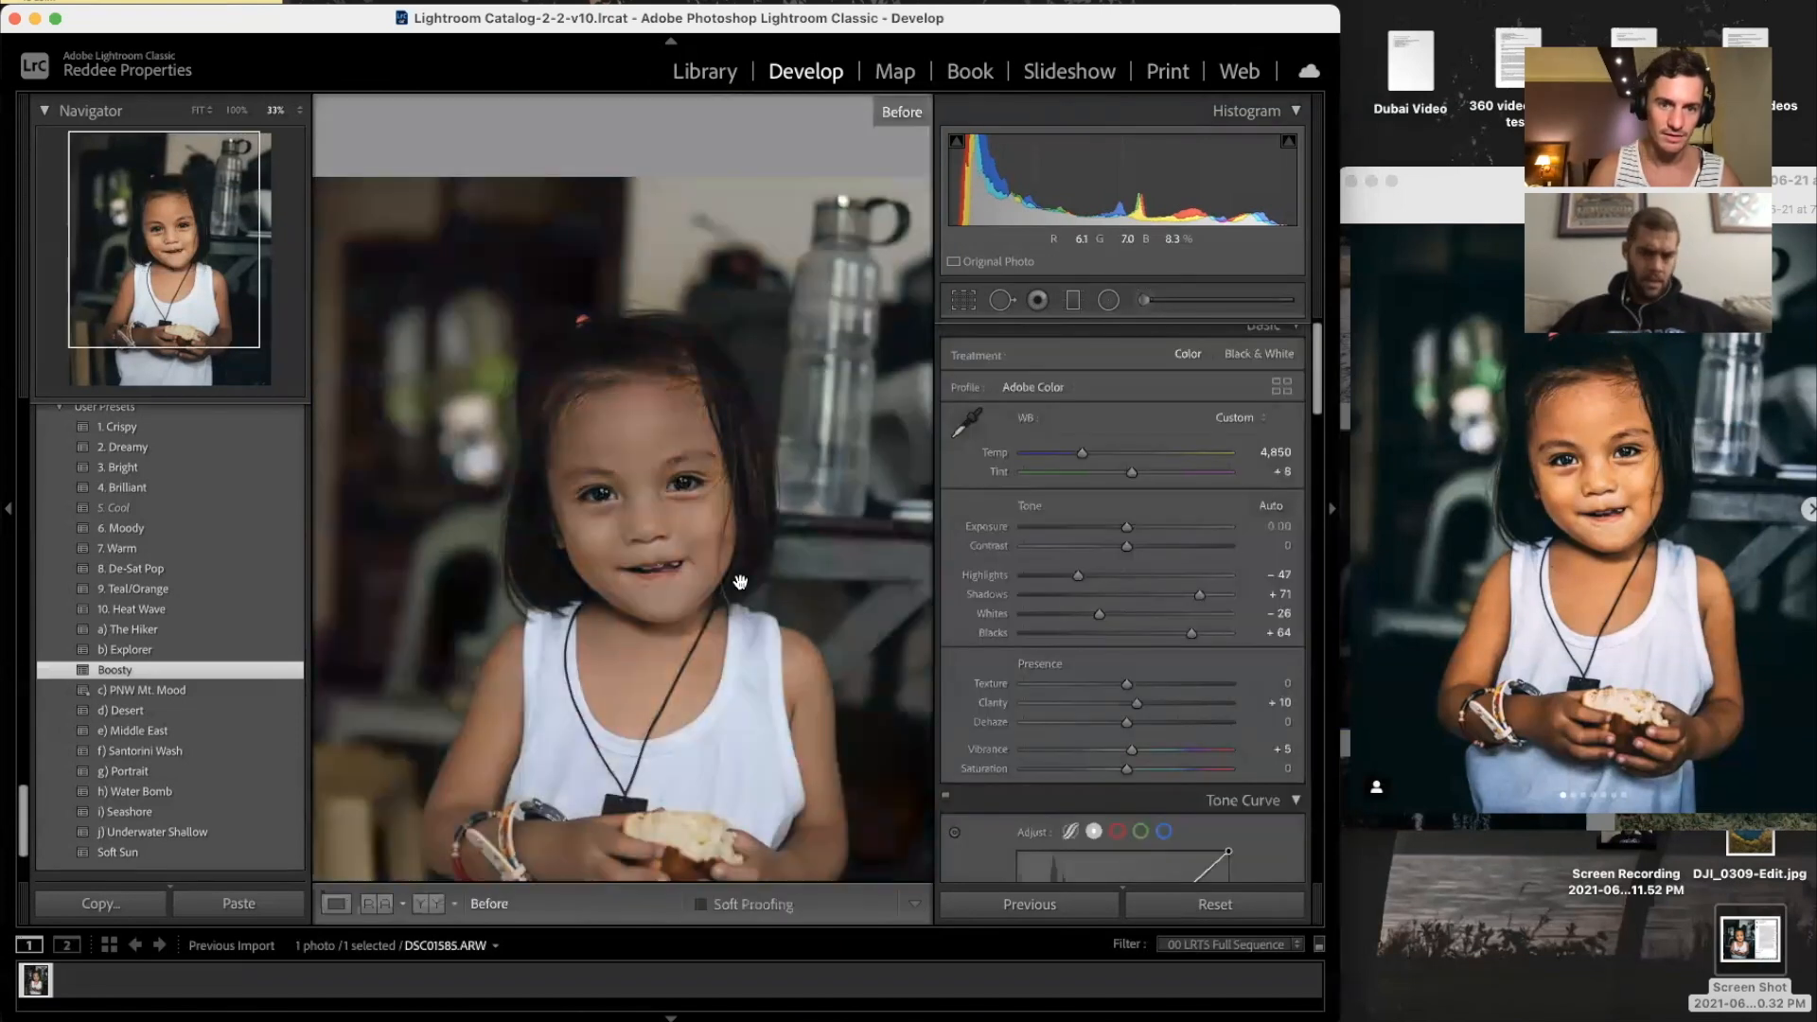
key(backslash)
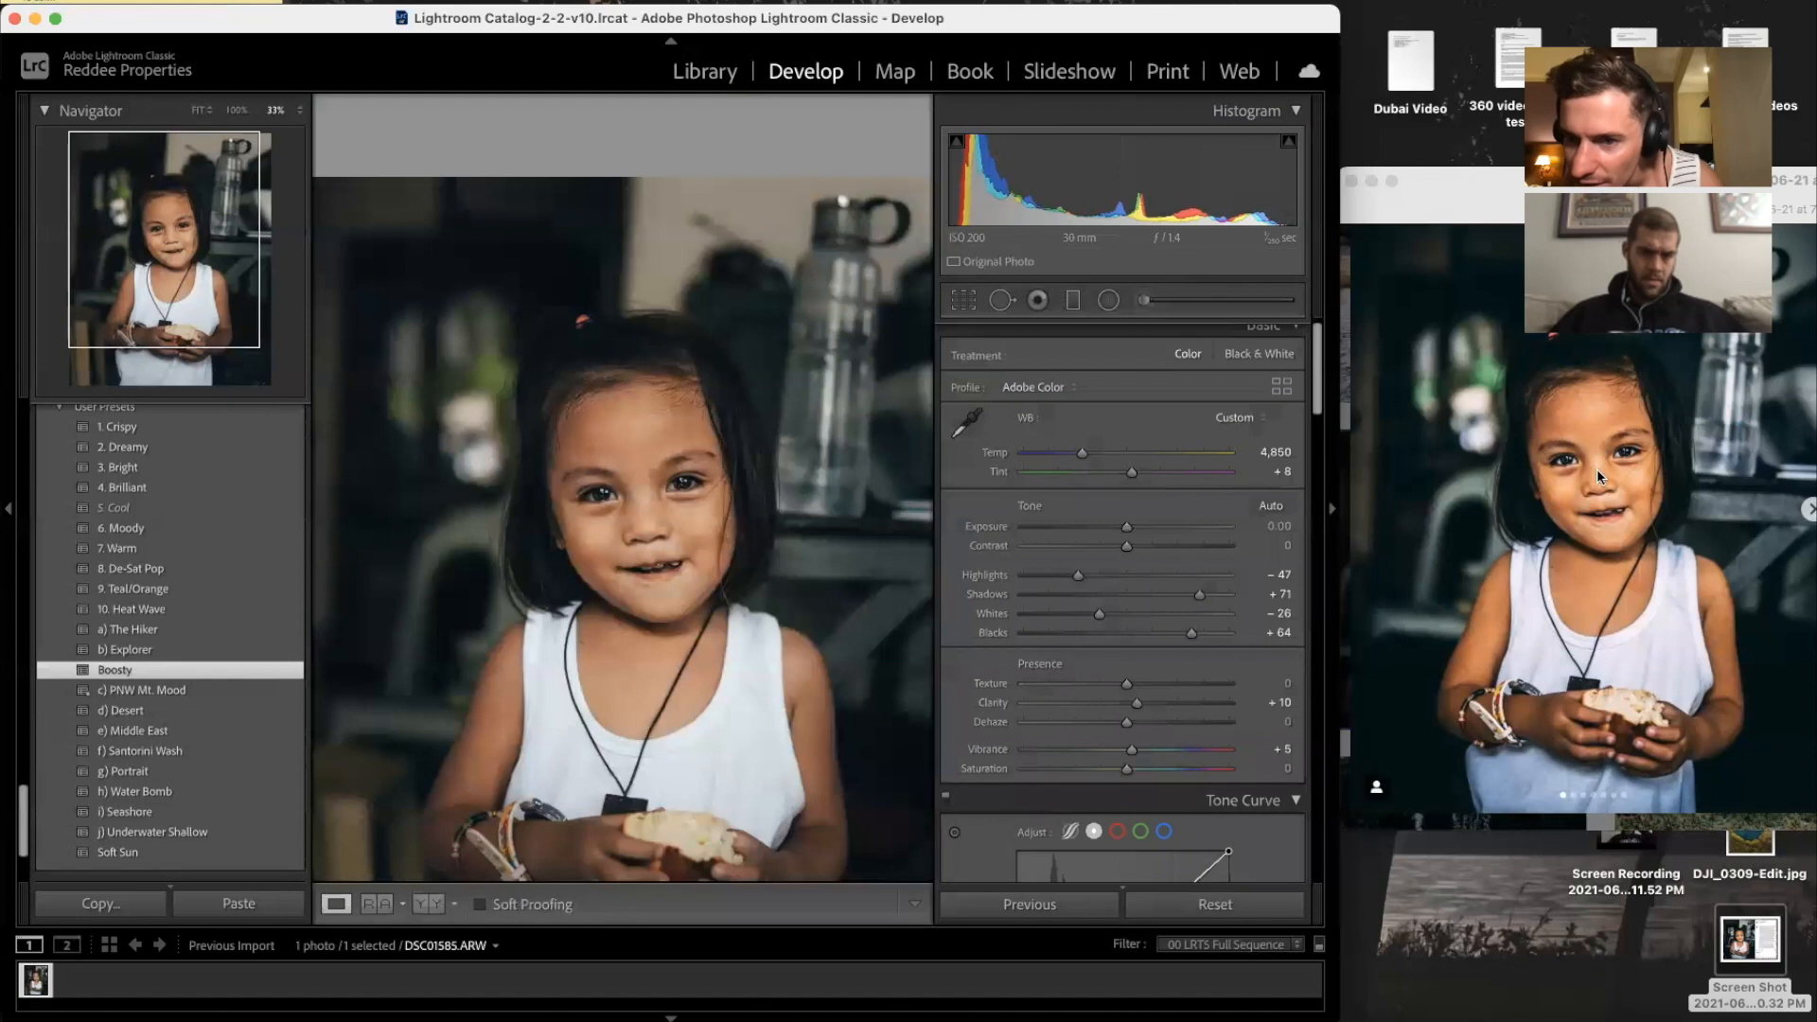
Step: Tint the Color Grading shadows slightly toward violet
click(704, 514)
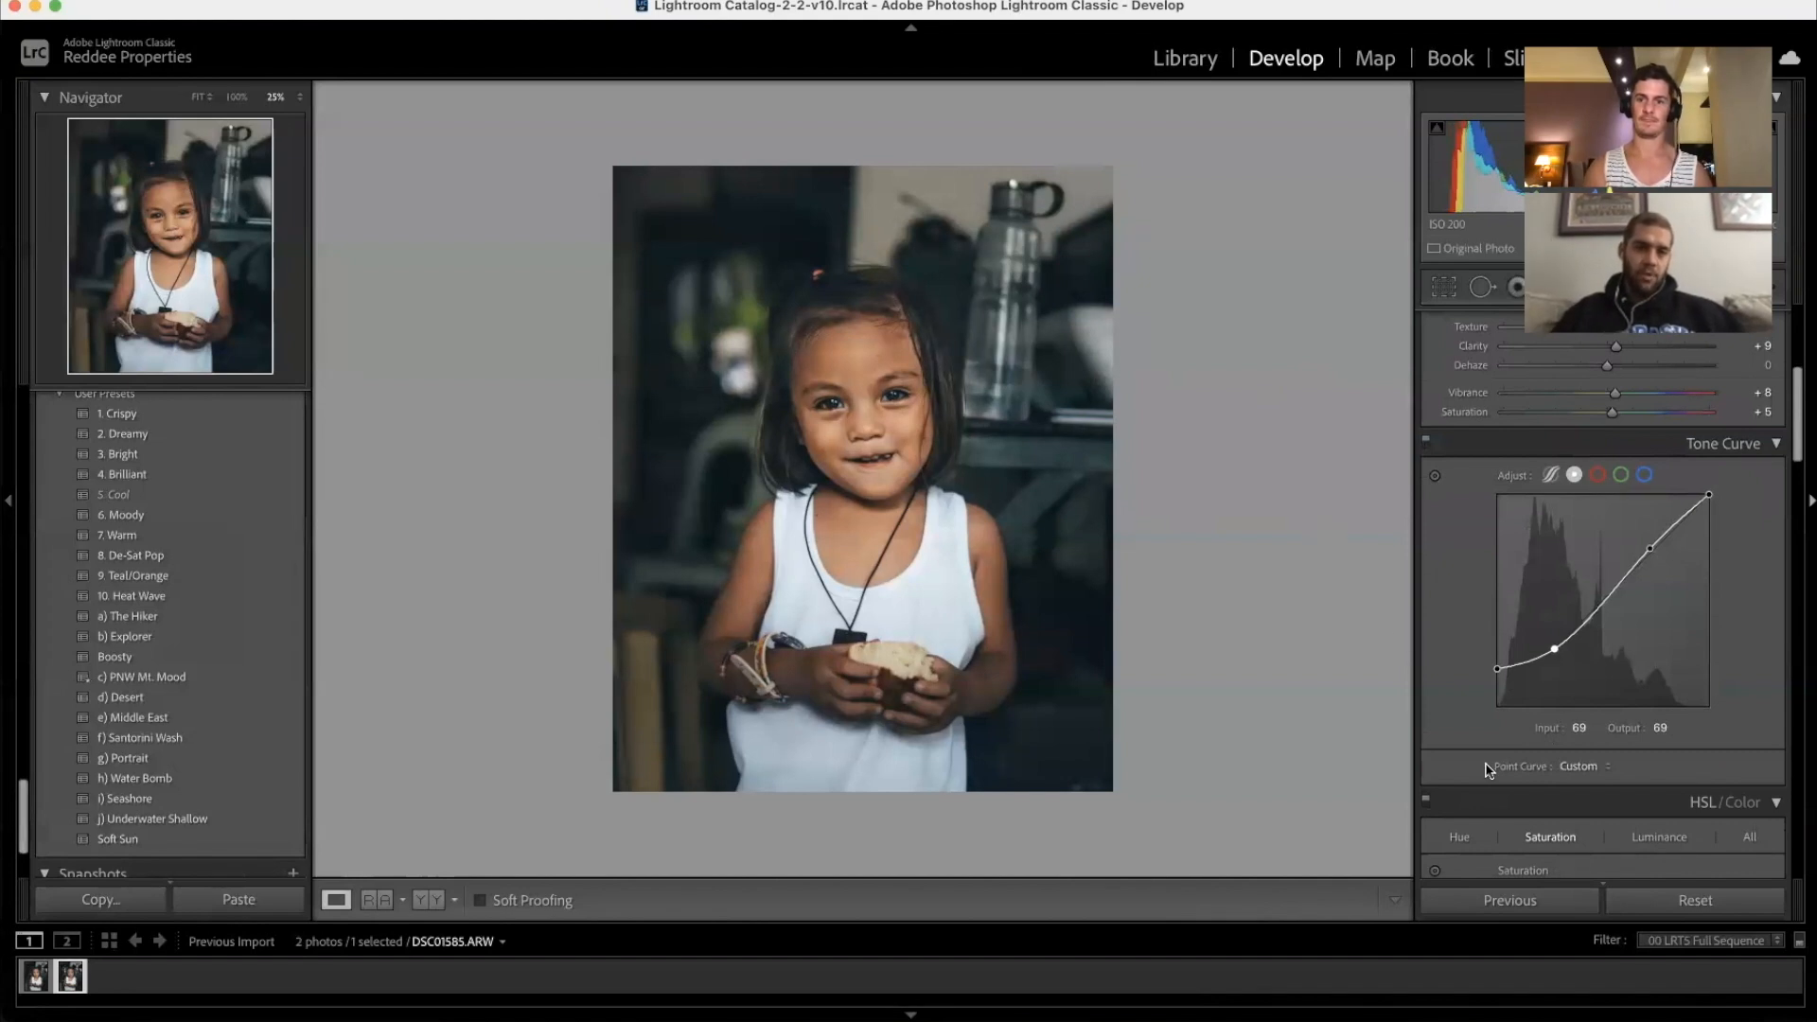
scroll(1515, 738, up, 3)
scroll(1617, 522, down, 10)
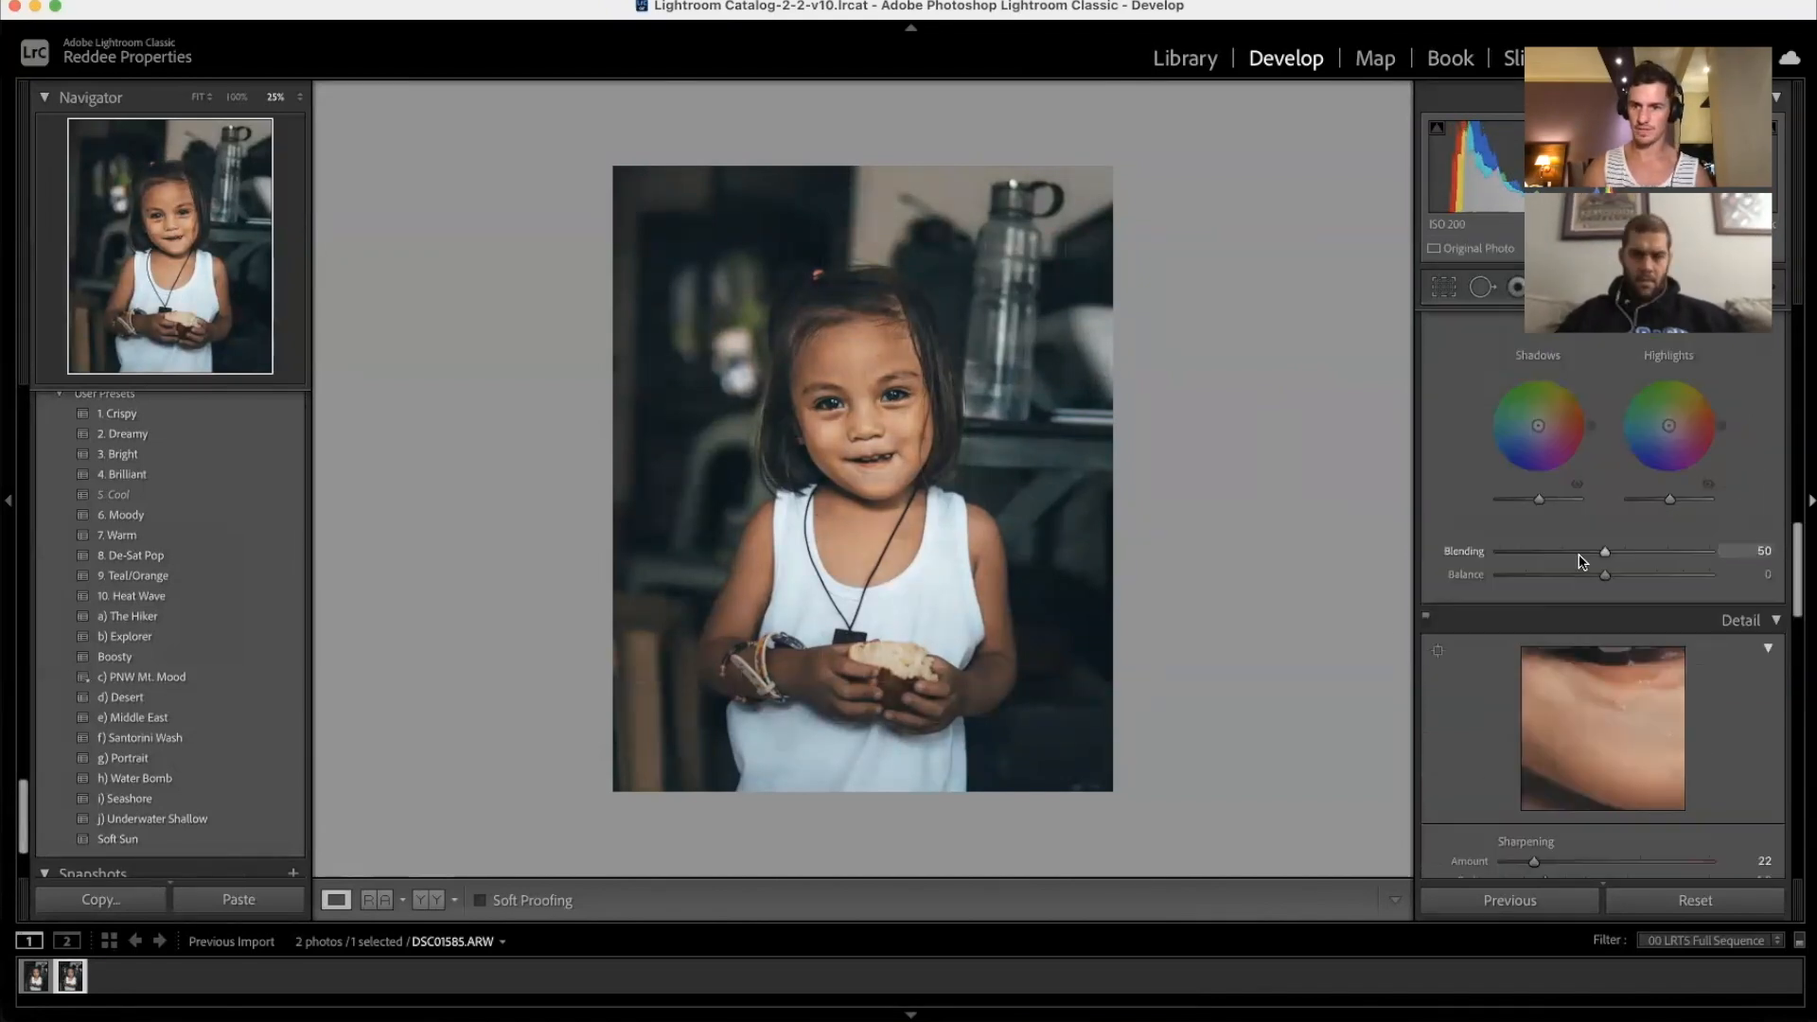
scroll(1538, 499, up, 2)
mouse_move(1538, 495)
mouse_down()
mouse_move(1544, 514)
mouse_move(1539, 497)
mouse_up()
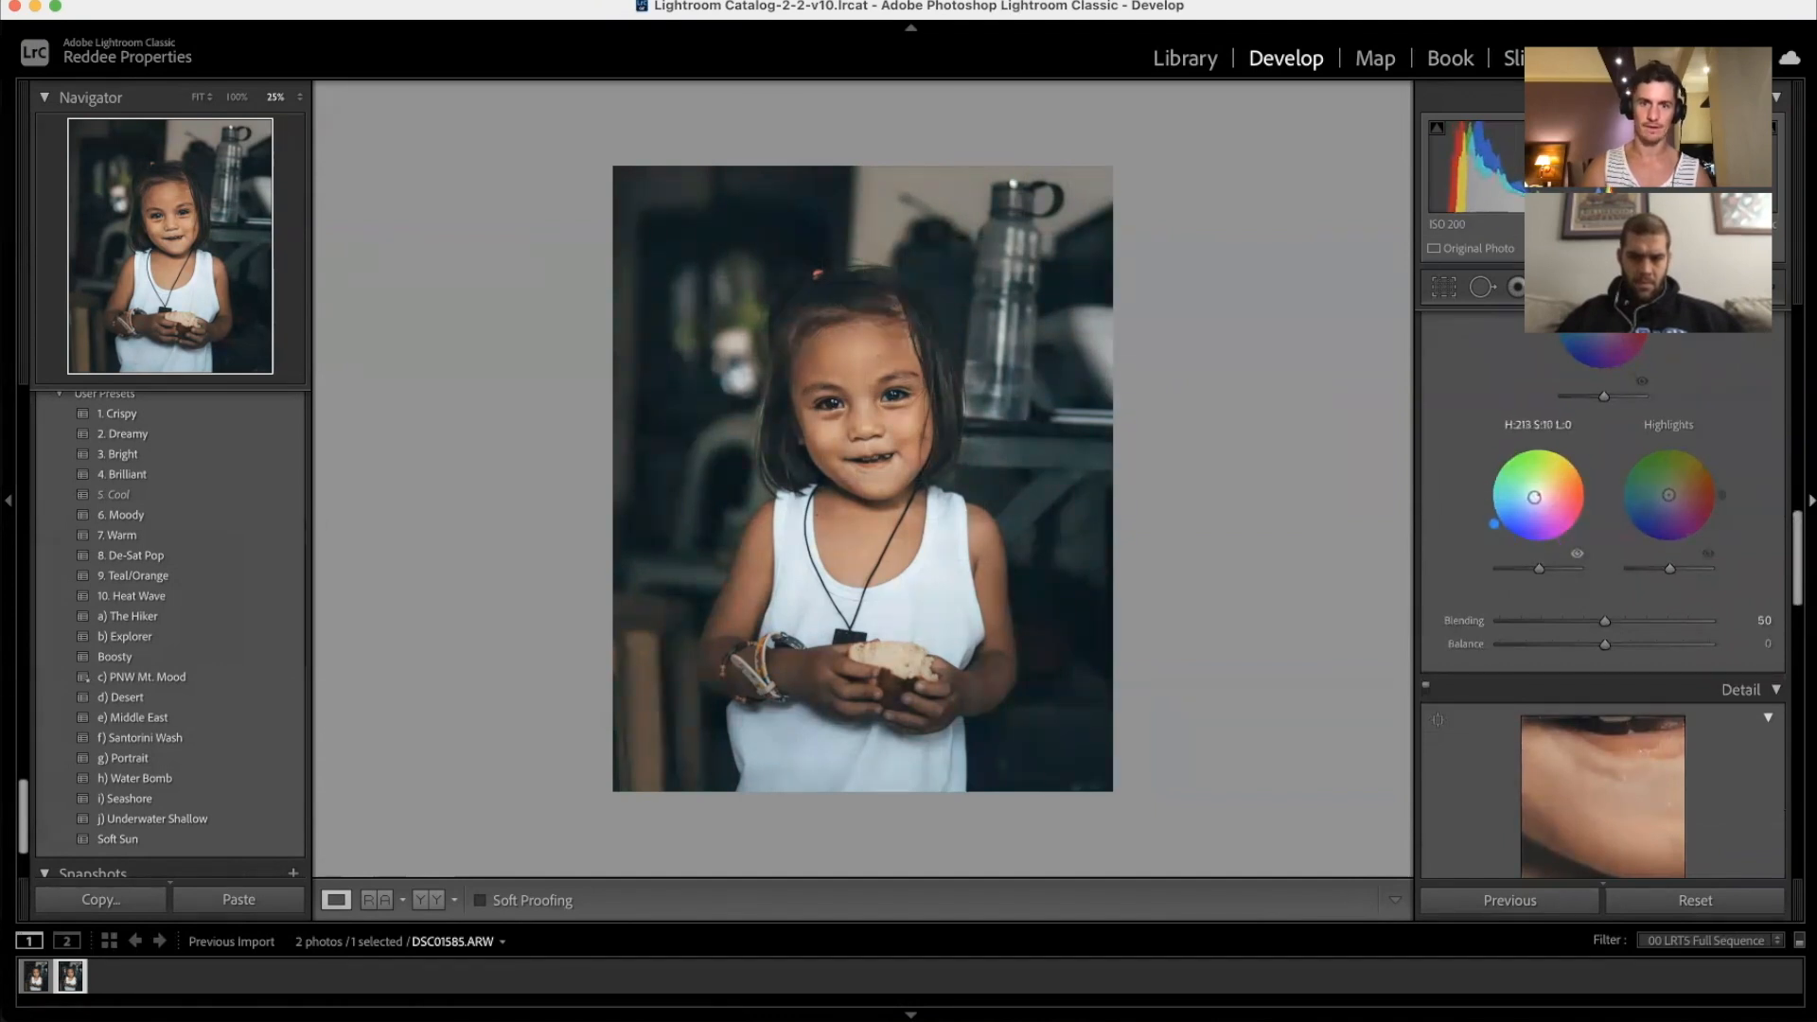
Step: Draw a radial oval over the girl, move it down over her body and widen it slightly
scroll(1536, 502, up, 3)
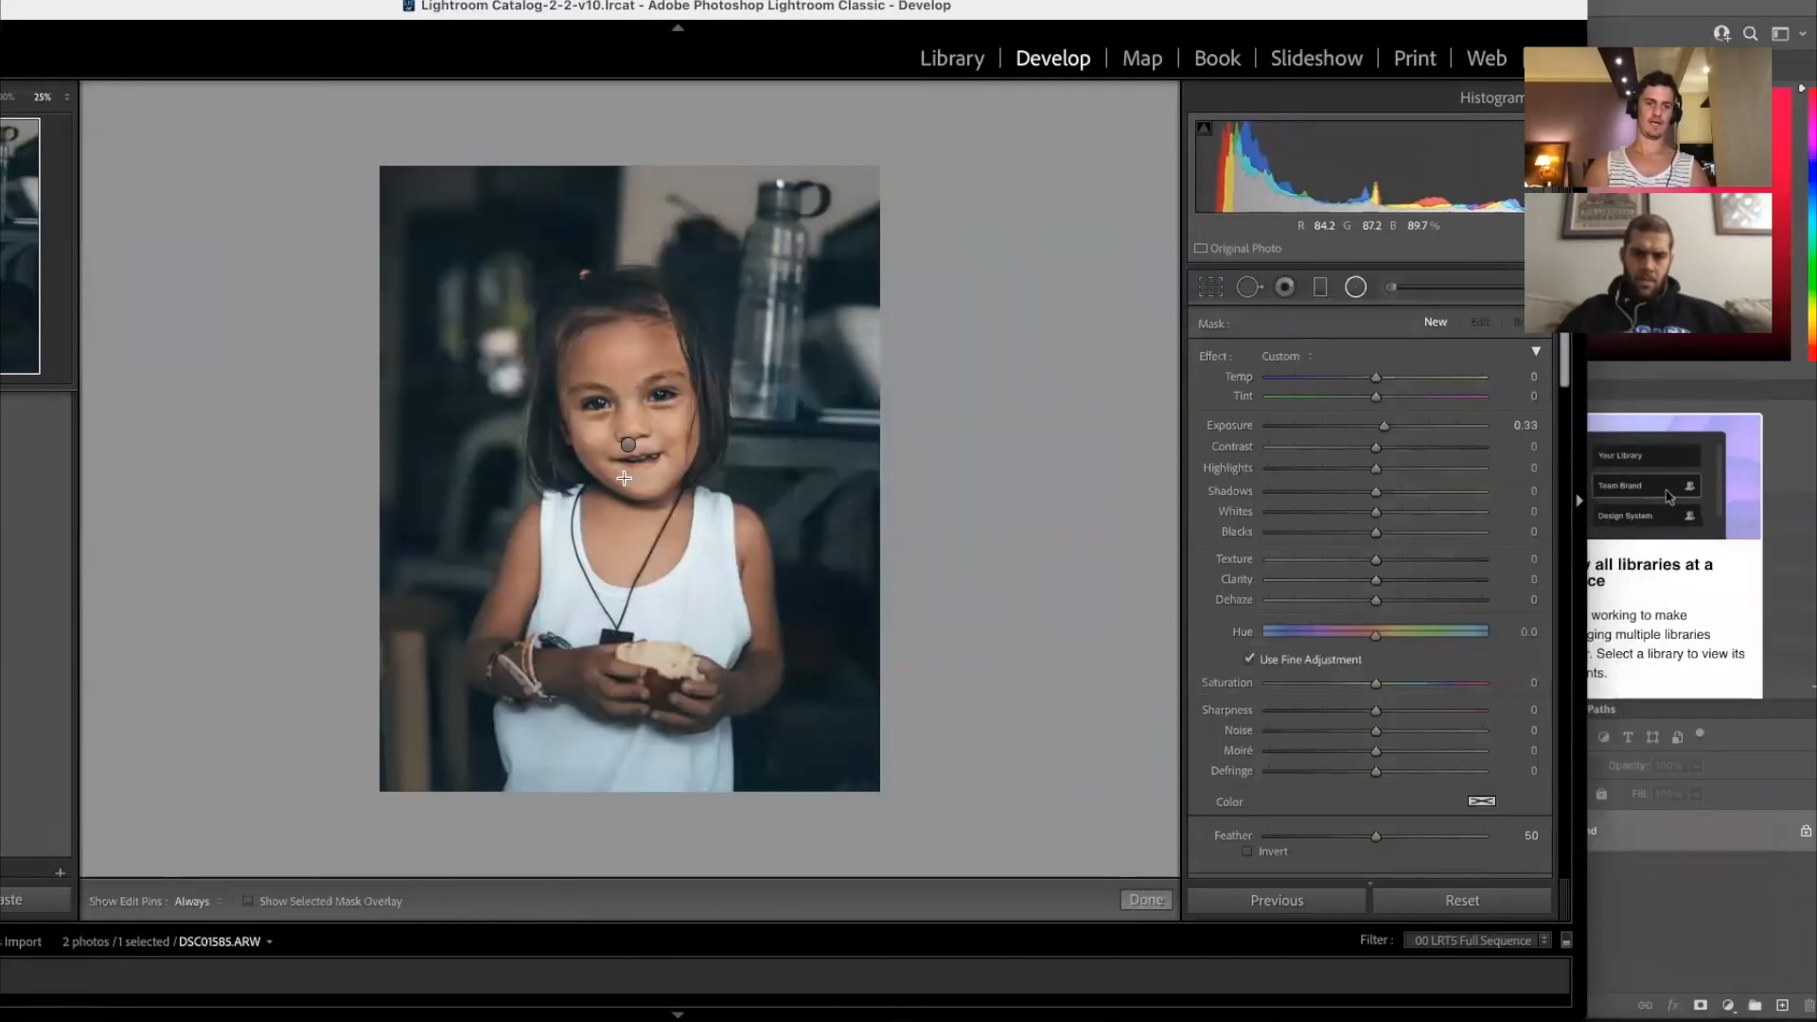
drag(627, 448, 628, 793)
drag(630, 448, 632, 523)
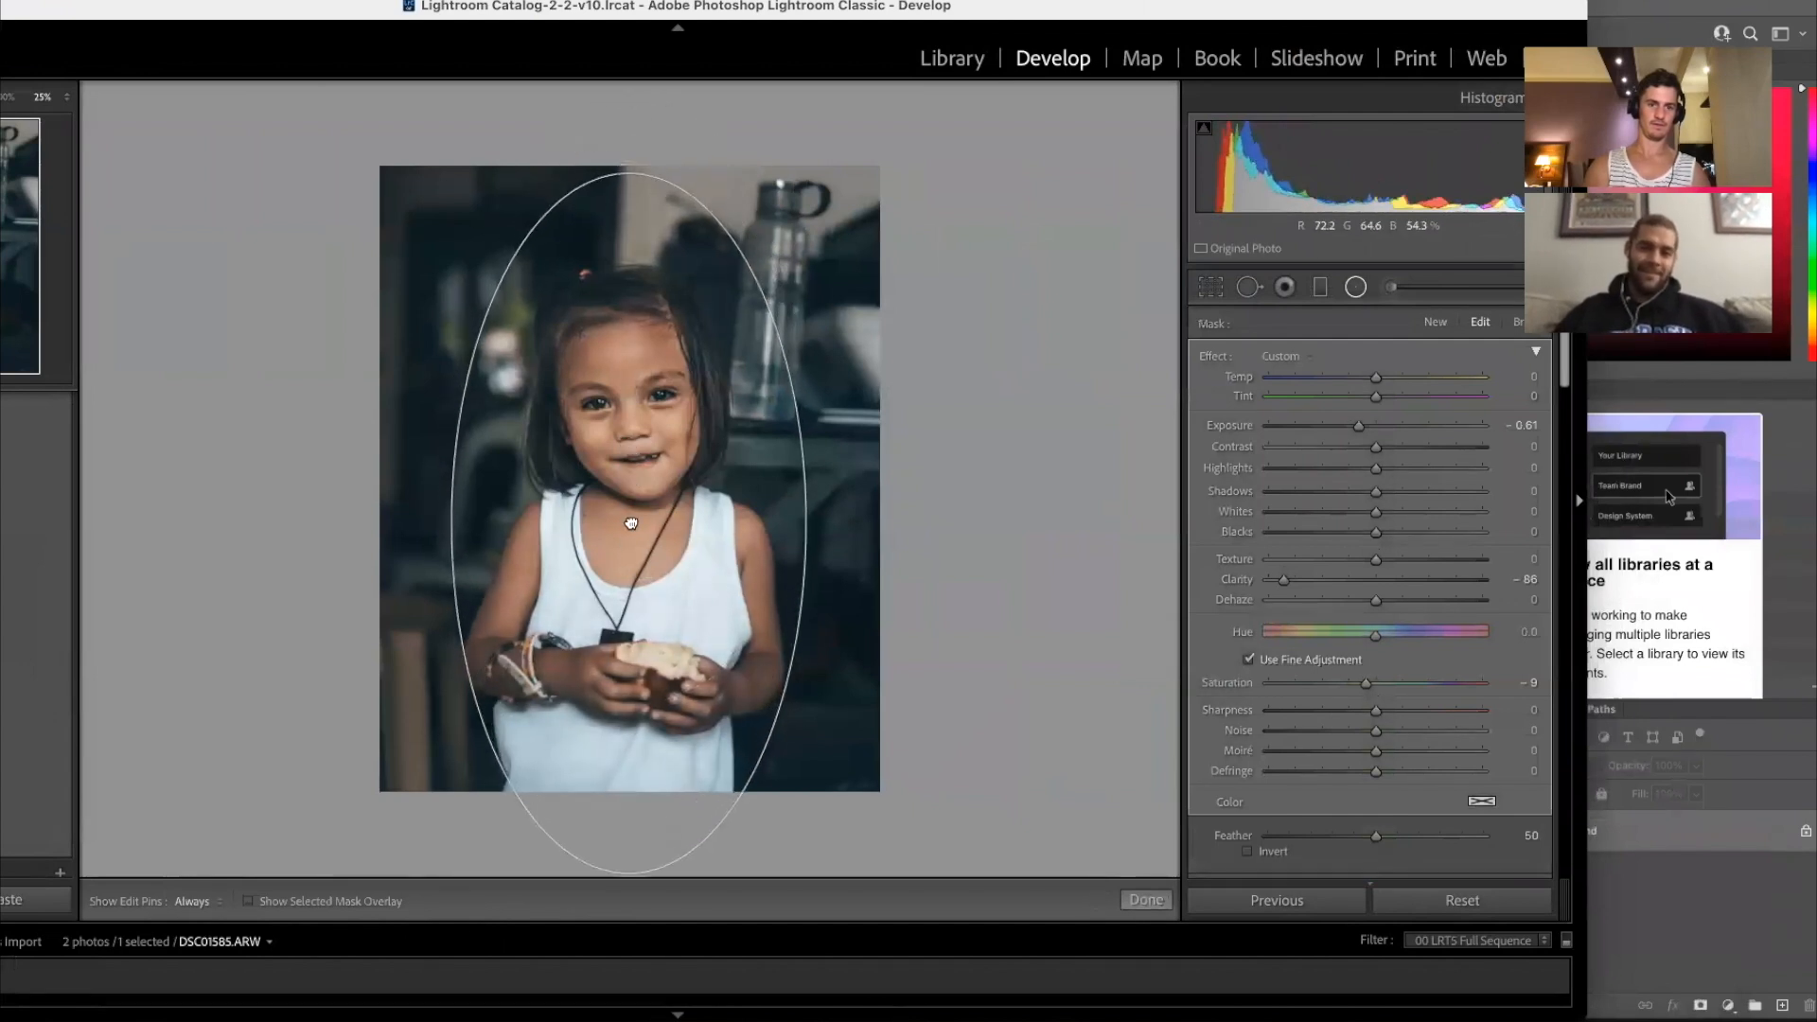
drag(449, 525, 442, 524)
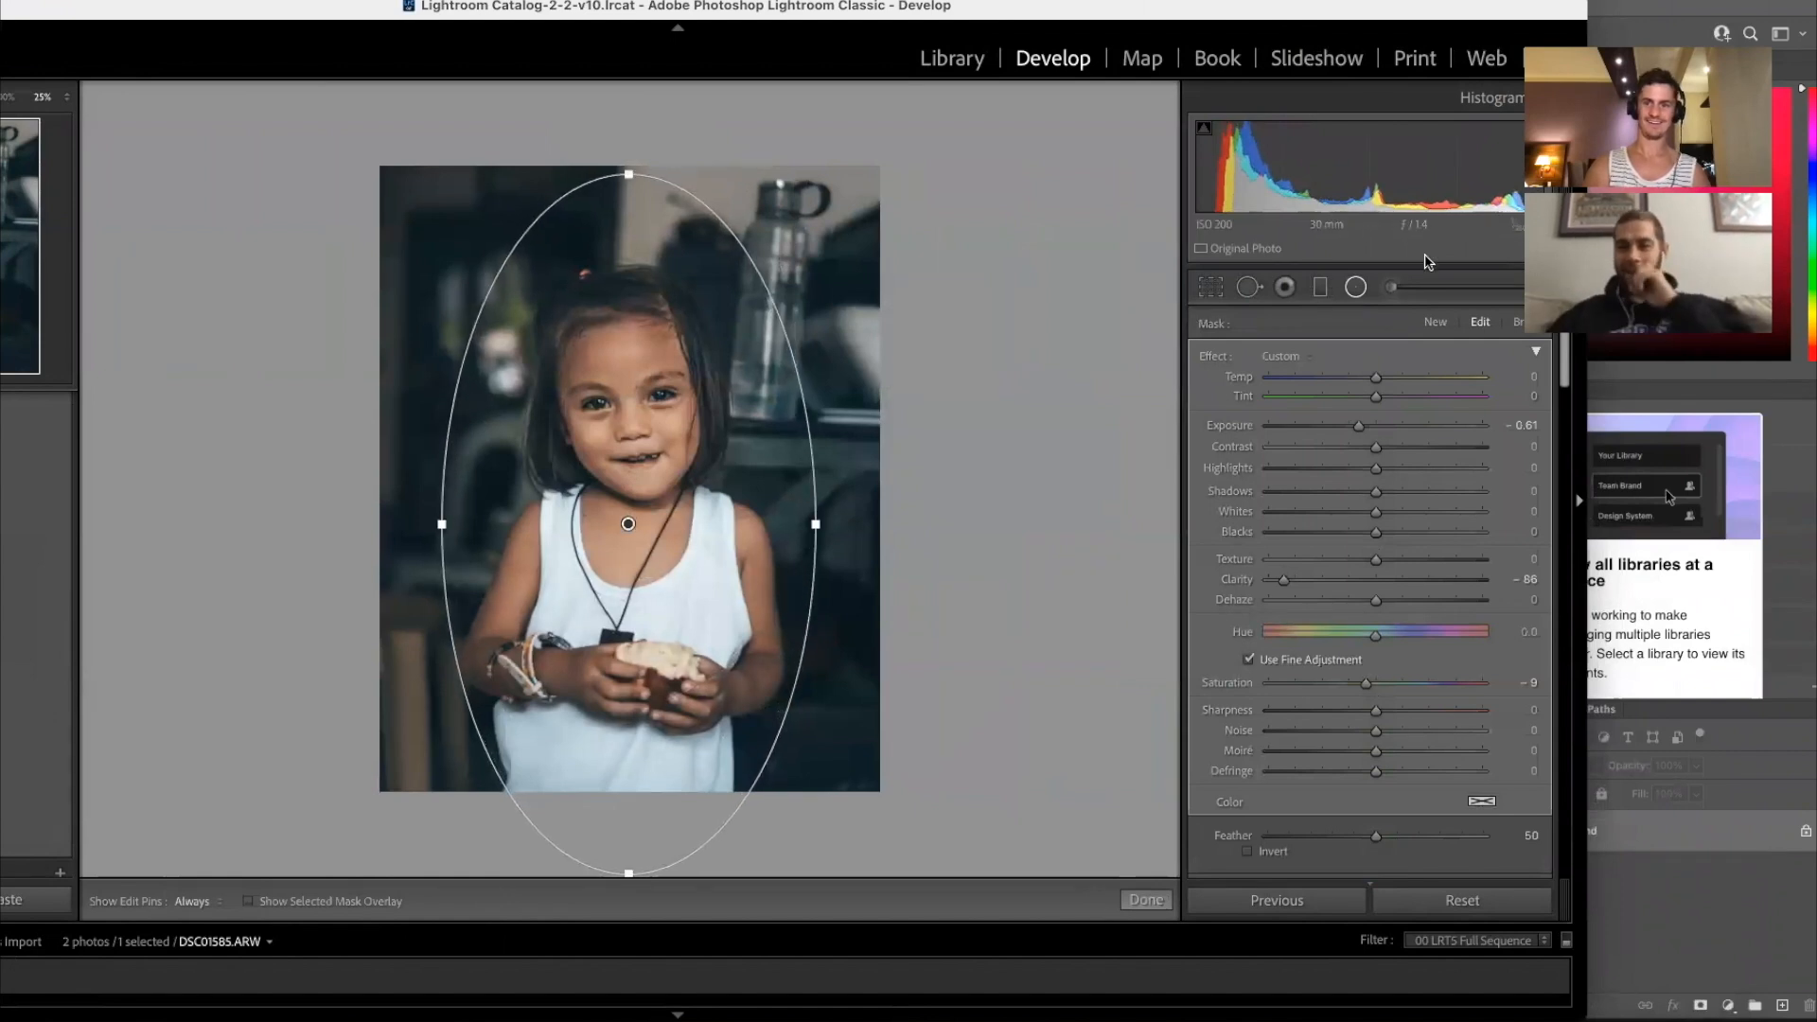
click(1359, 297)
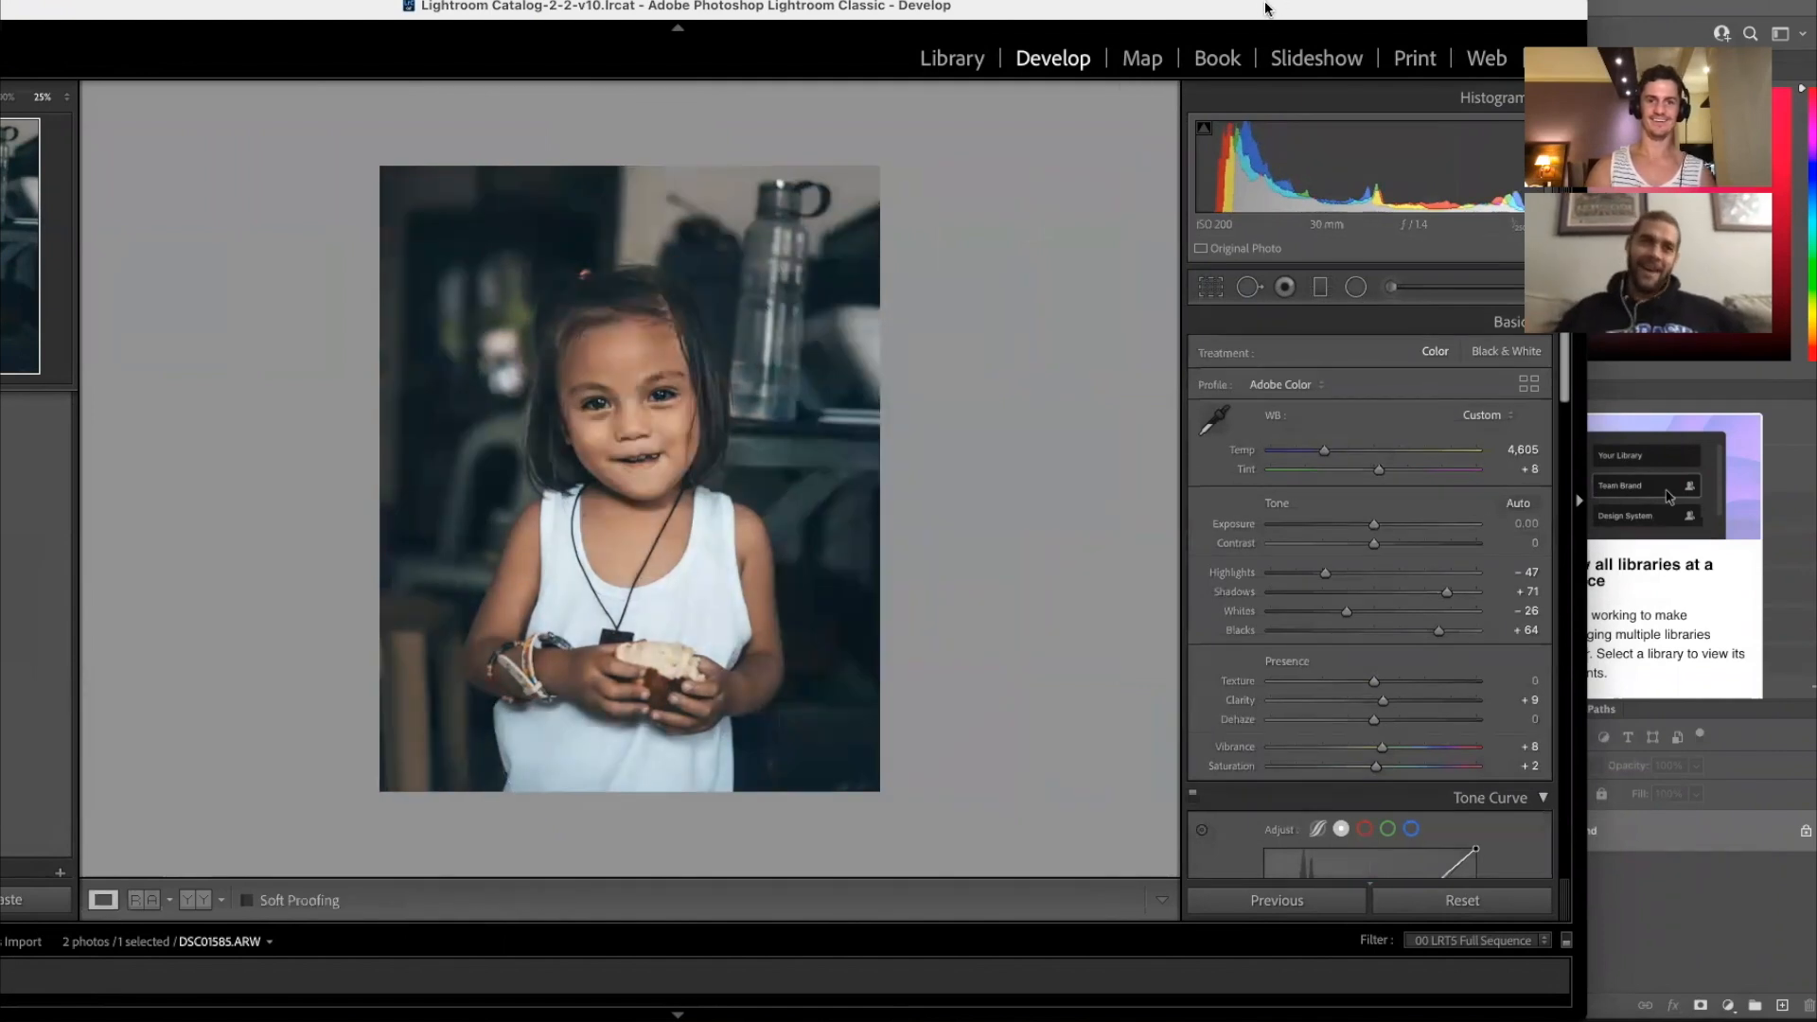
drag(1265, 9, 1498, 5)
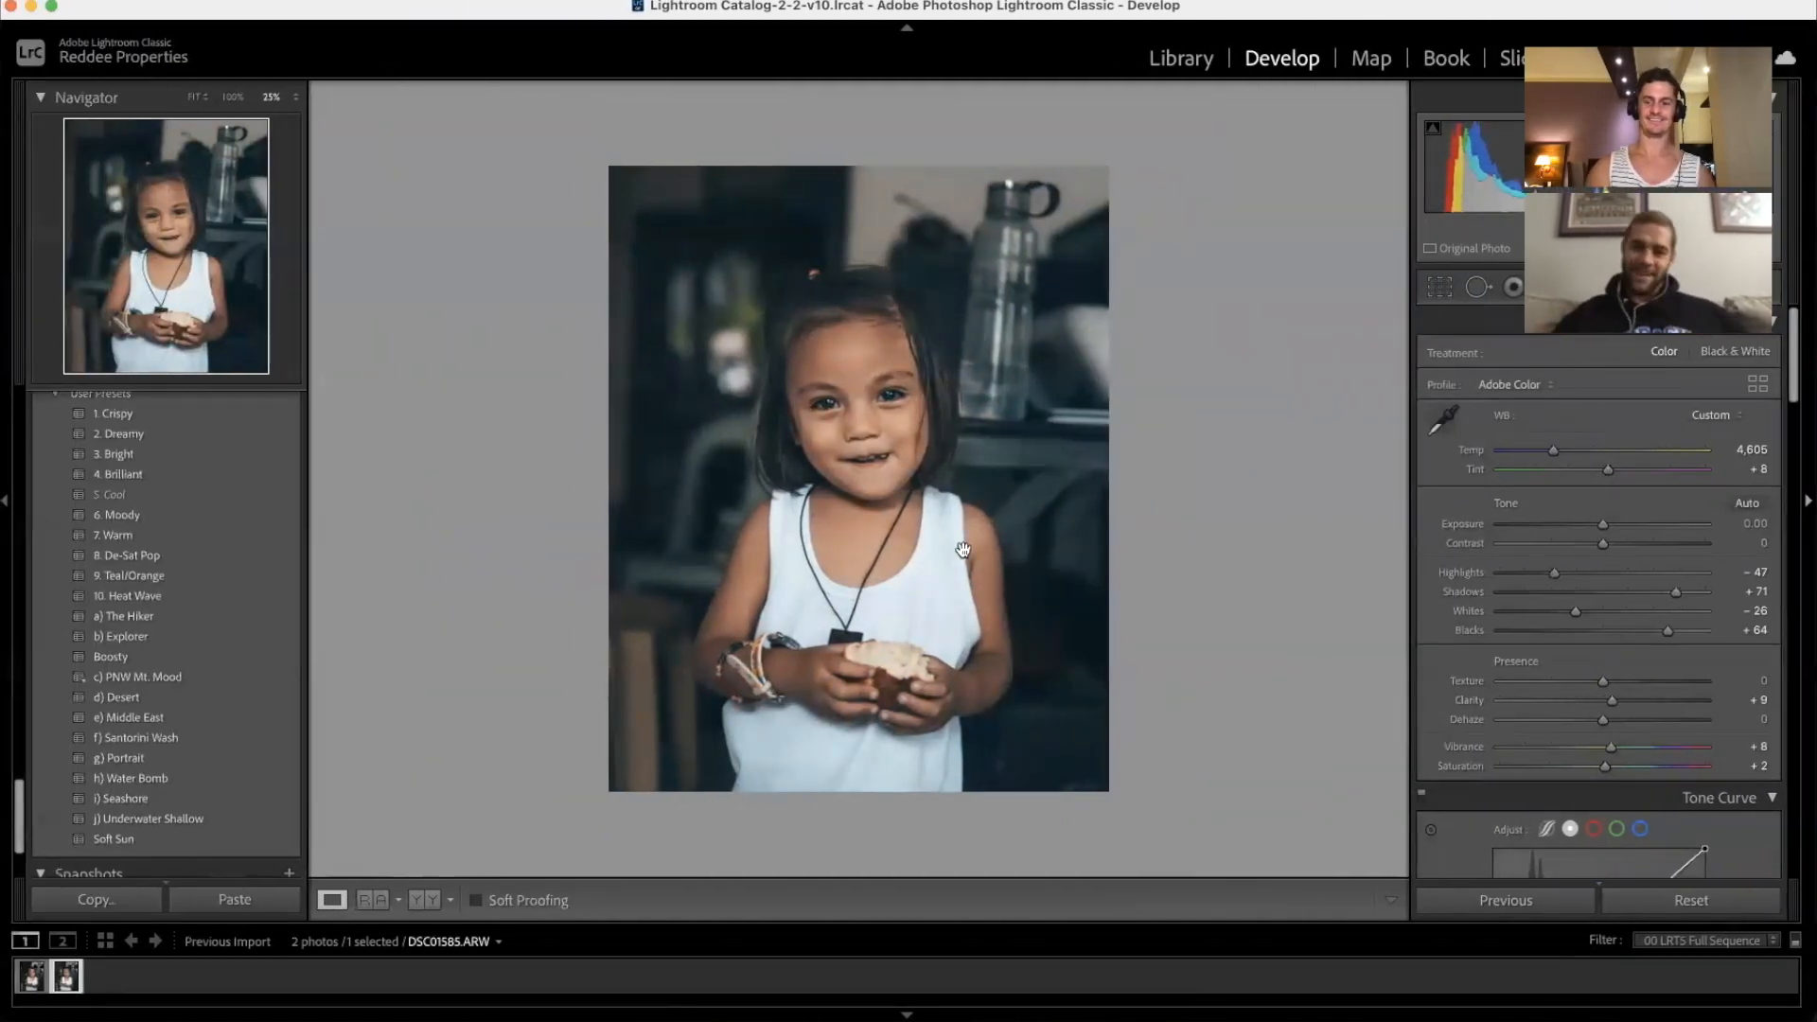